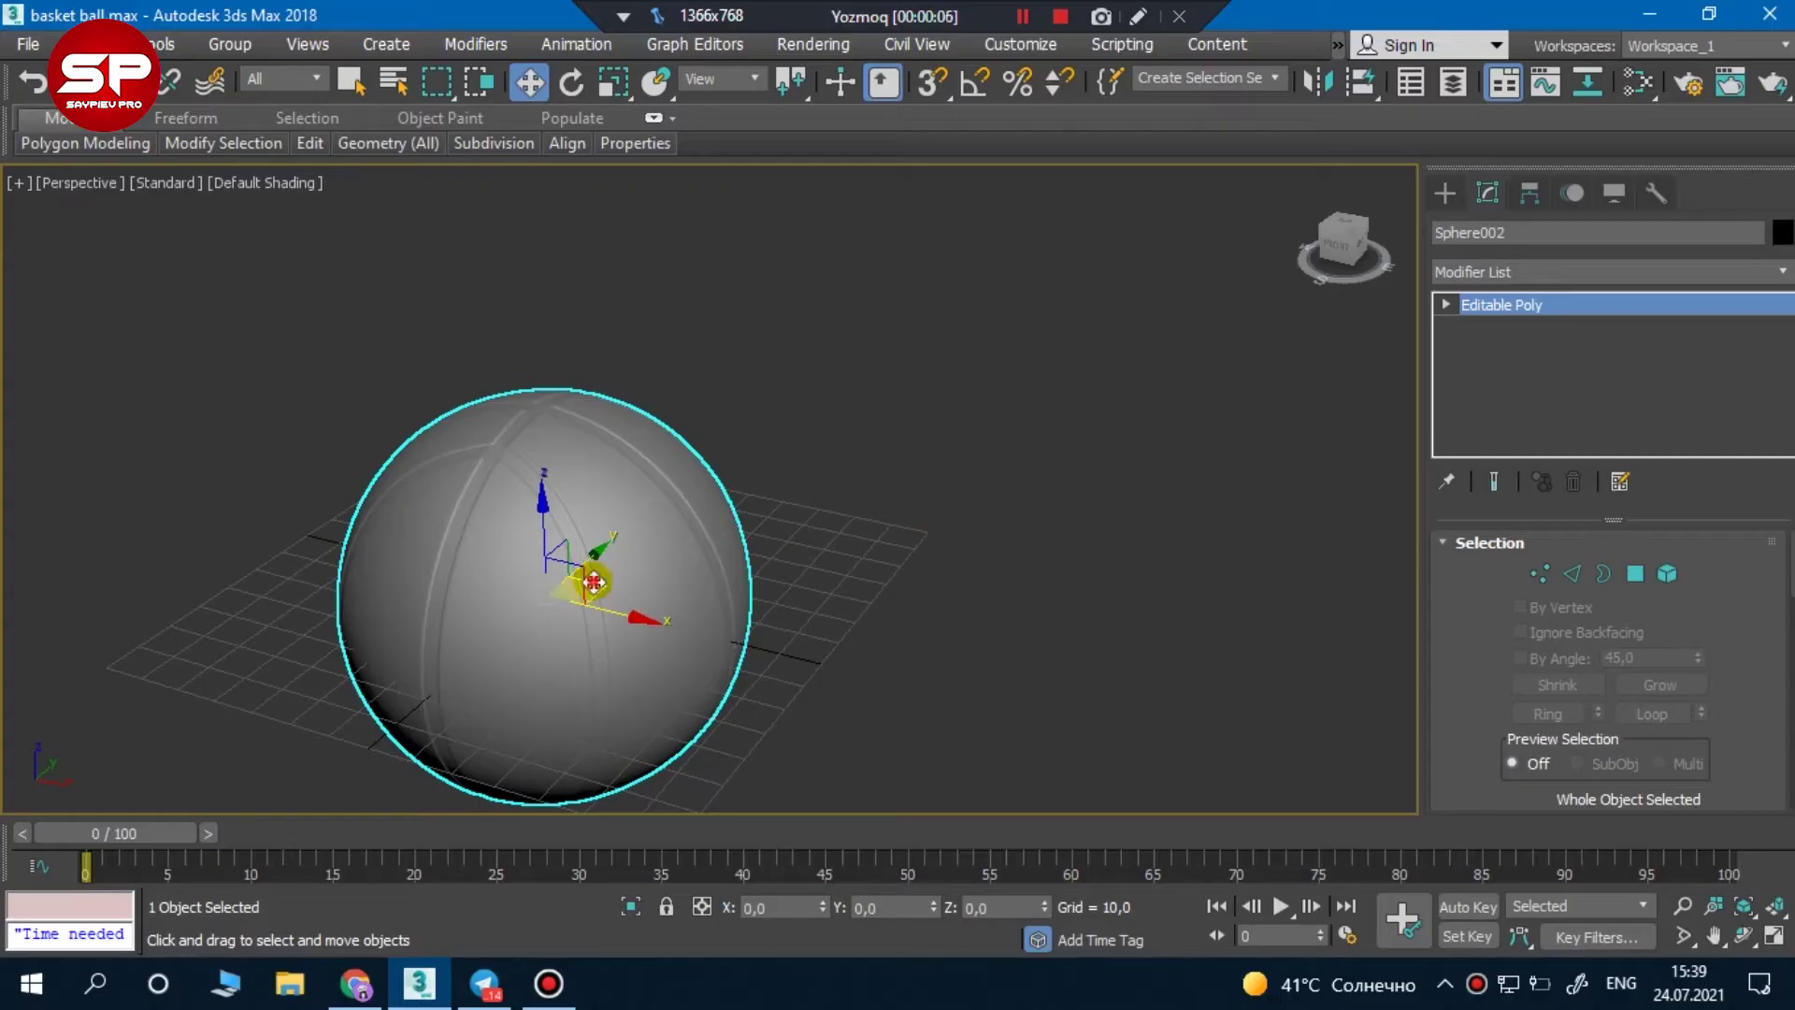
Hide every object except the basketball sphere with Hide Unselected
{"action": "scroll", "coordinate": [769, 505], "scroll_direction": "down", "scroll_amount": 5}
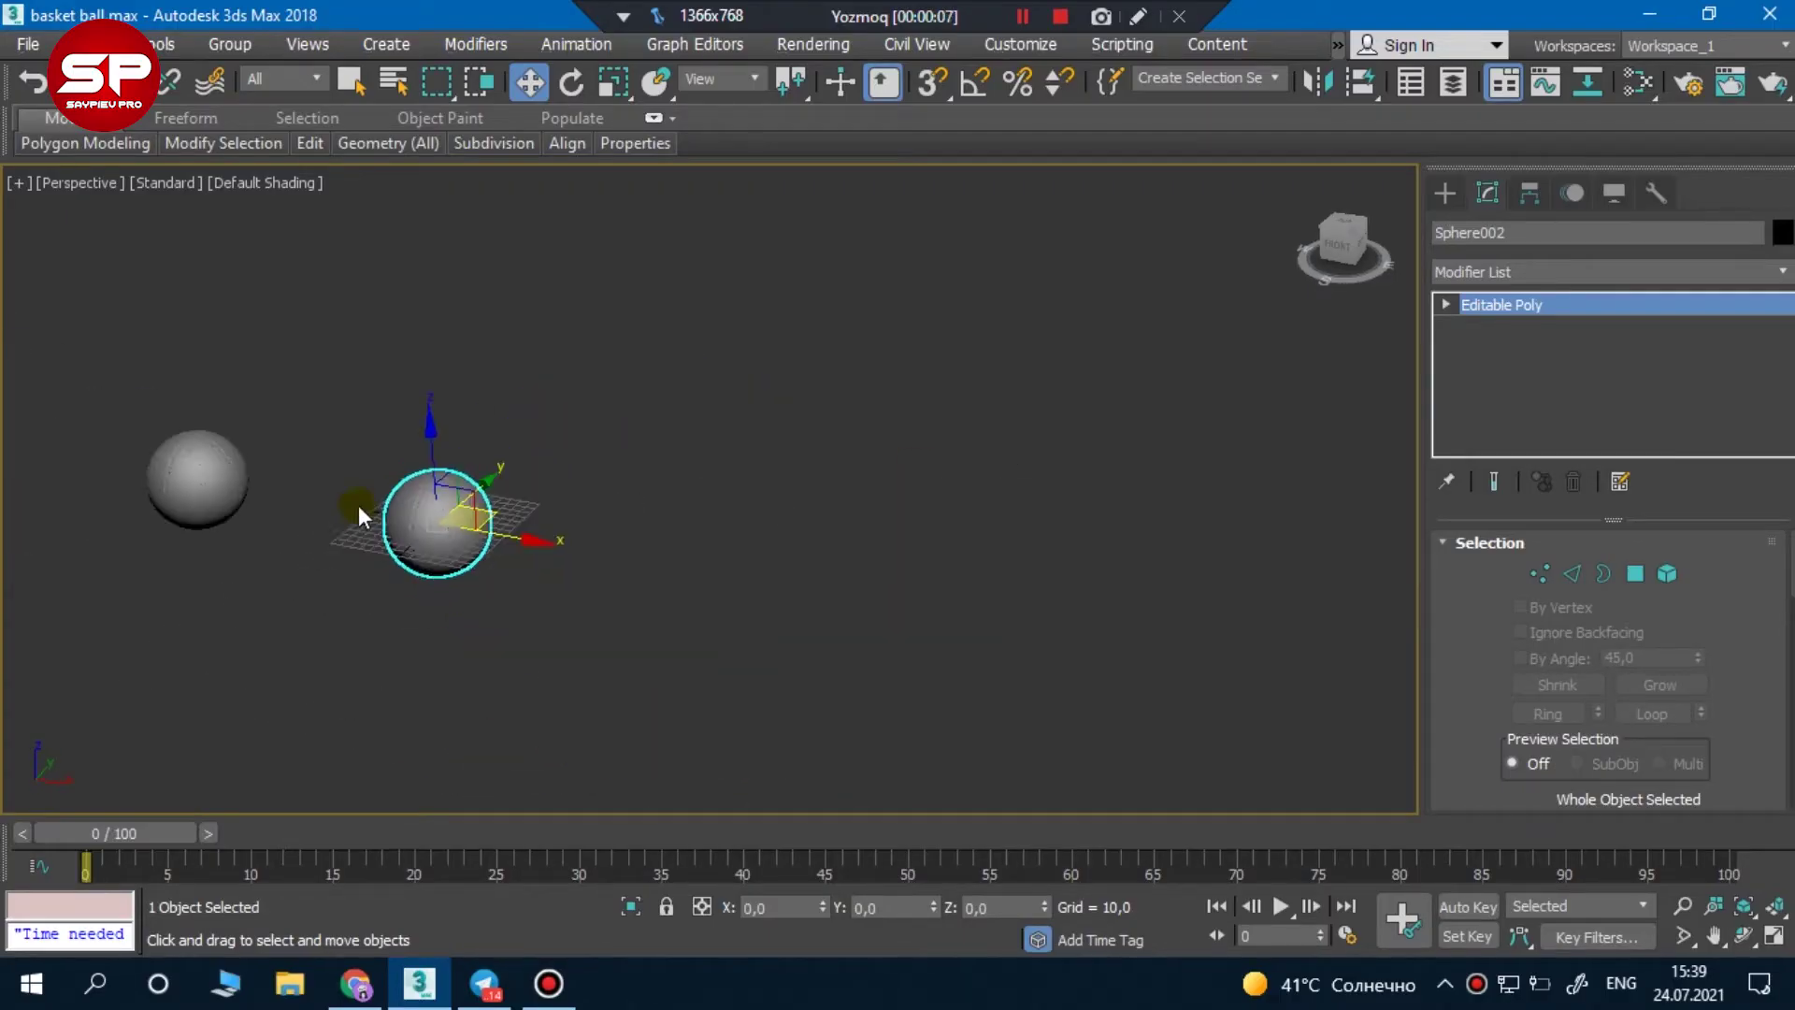
{"action": "scroll", "coordinate": [361, 513], "scroll_direction": "up", "scroll_amount": 8}
{"action": "right_click", "coordinate": [839, 519]}
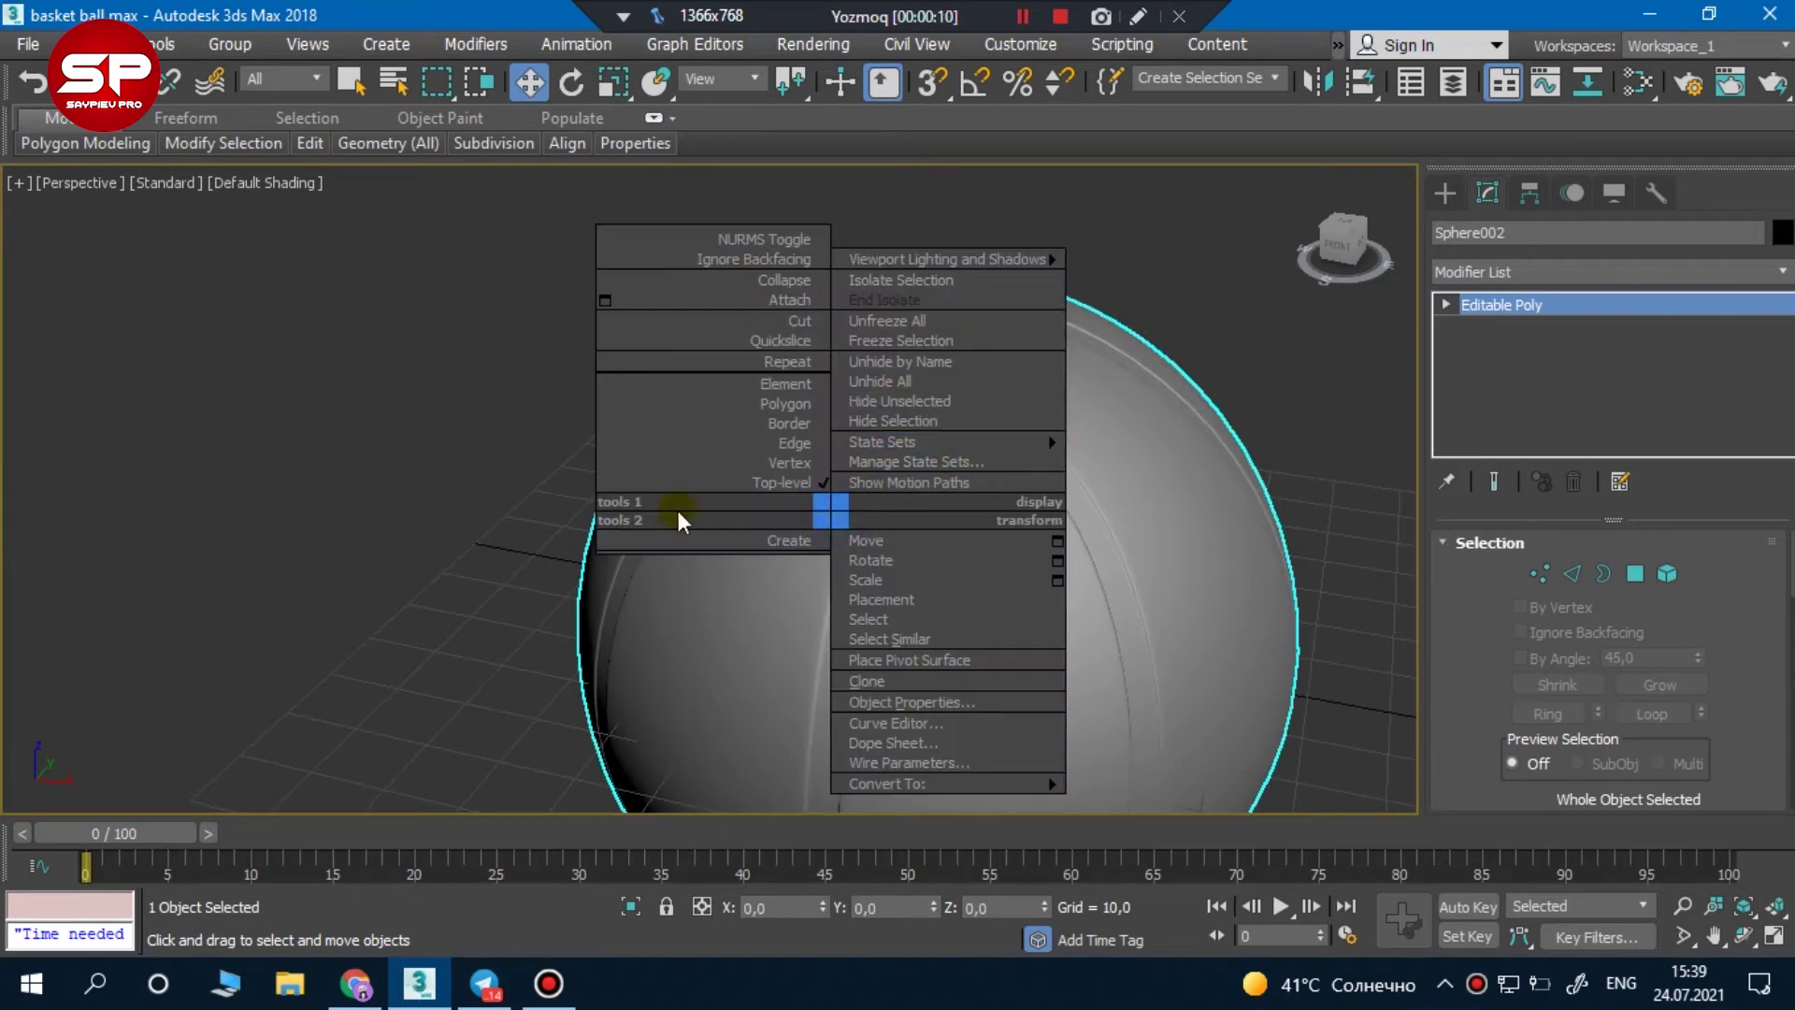
{"action": "scroll", "coordinate": [318, 463], "scroll_direction": "down", "scroll_amount": 5}
{"action": "scroll", "coordinate": [496, 473], "scroll_direction": "up", "scroll_amount": 5}
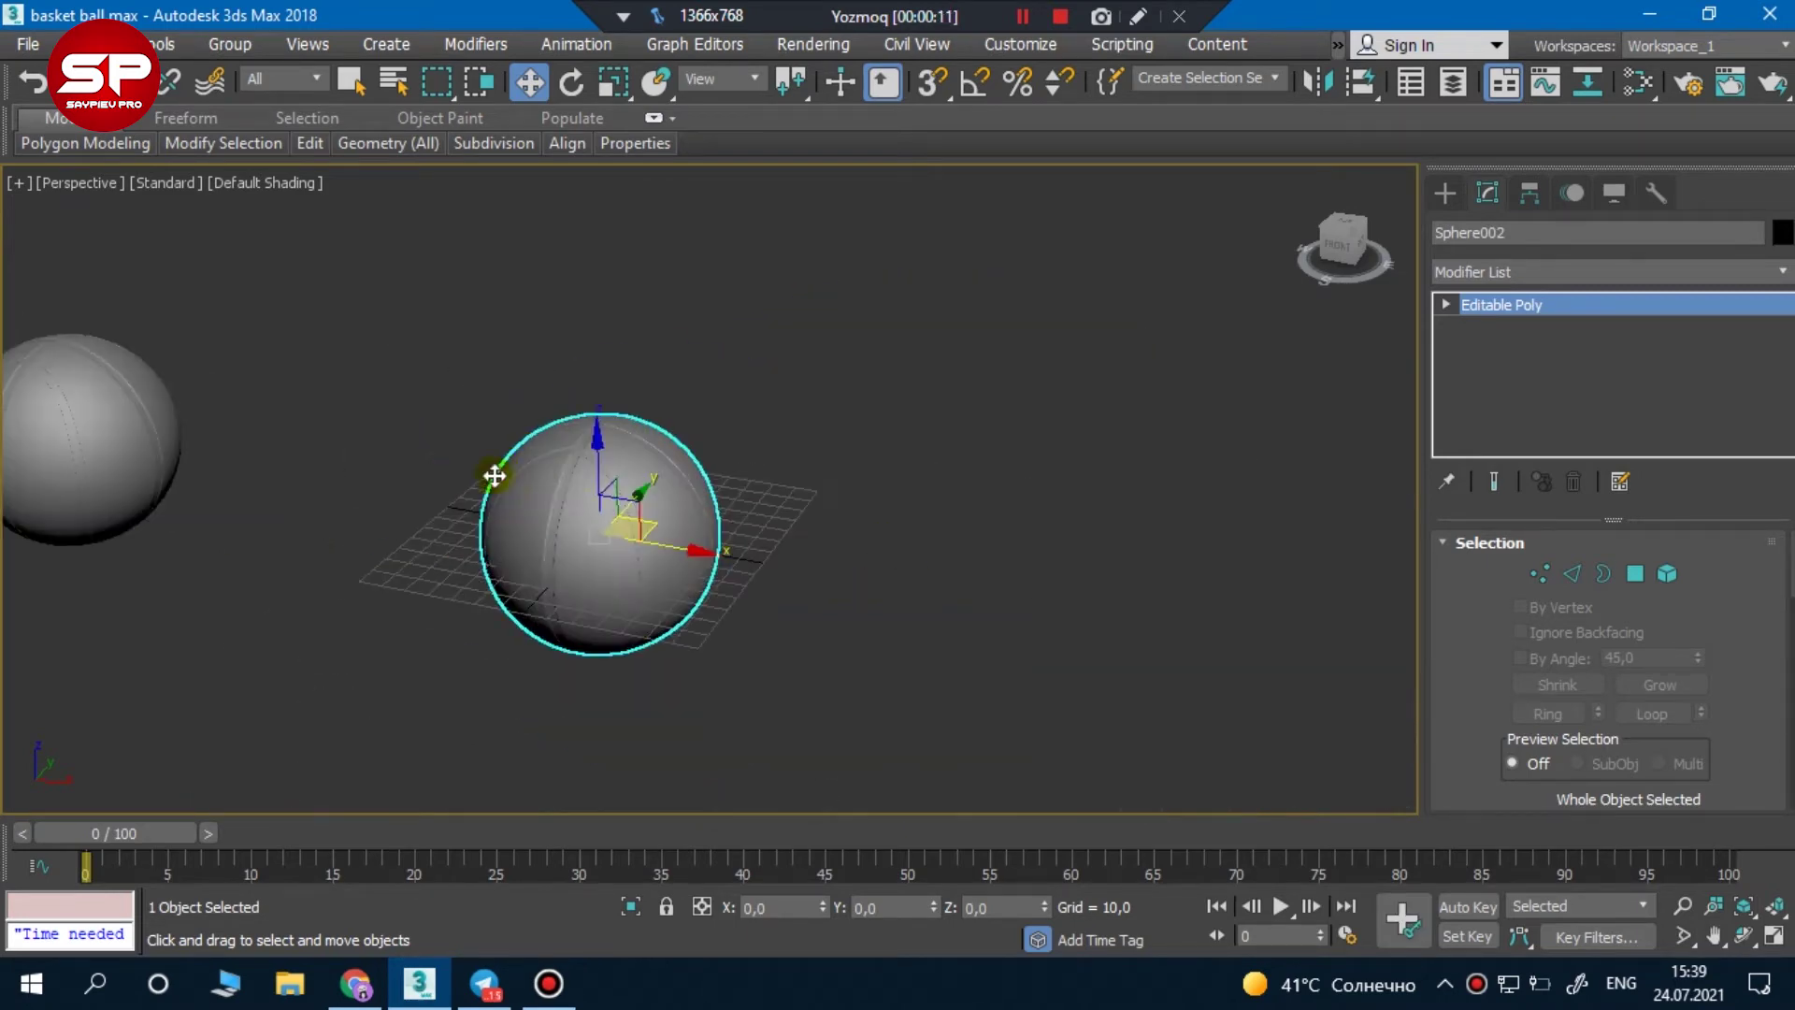
{"action": "middle_click_drag", "start_coordinate": [497, 473], "coordinate": [789, 489]}
{"action": "right_click", "coordinate": [839, 512]}
{"action": "left_click", "coordinate": [935, 374]}
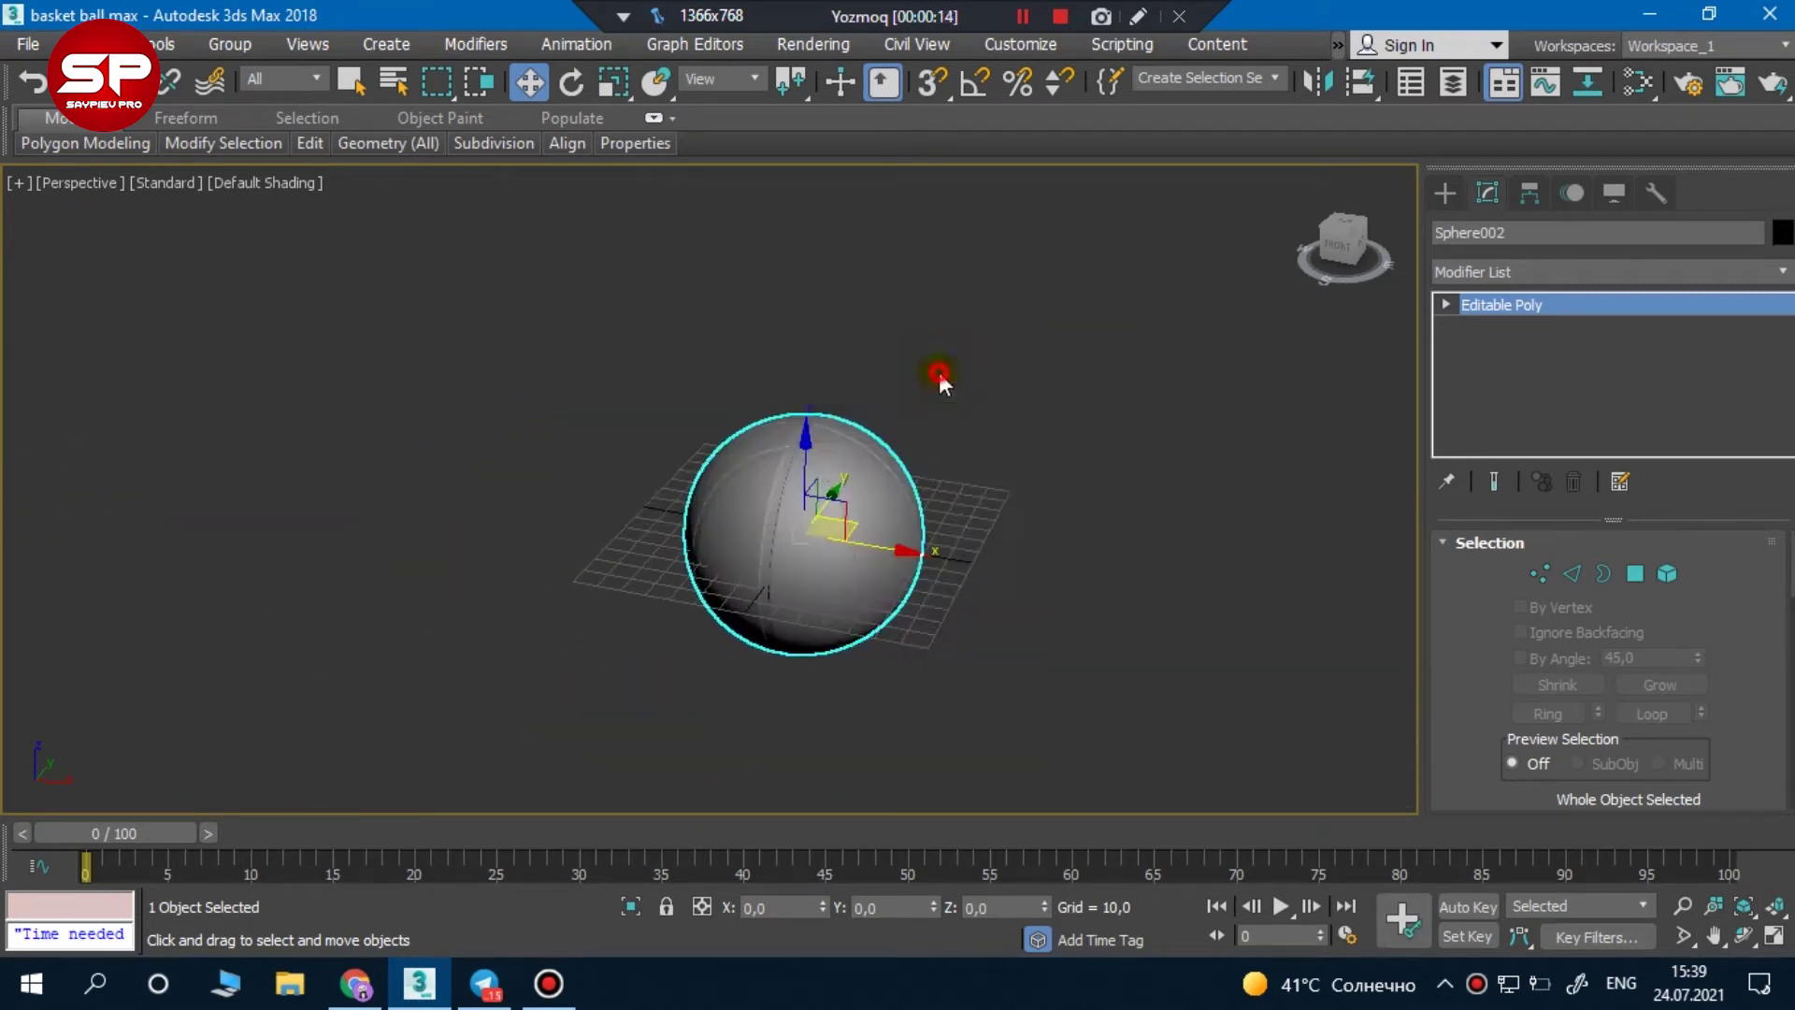
Show edged faces and maximize the orthographic view to inspect the ball
{"action": "key", "text": "F4"}
{"action": "scroll", "coordinate": [999, 482], "scroll_direction": "up", "scroll_amount": 3}
{"action": "left_click", "coordinate": [998, 482]}
{"action": "scroll", "coordinate": [773, 514], "scroll_direction": "up", "scroll_amount": 5}
{"action": "mouse_move", "coordinate": [776, 505]}
{"action": "middle_mouse_down", "text": "alt"}
{"action": "mouse_move", "coordinate": [944, 507]}
{"action": "mouse_move", "coordinate": [1208, 550]}
{"action": "mouse_move", "coordinate": [1387, 697]}
{"action": "mouse_move", "coordinate": [1315, 645]}
{"action": "middle_mouse_up", "text": "alt"}
{"action": "key", "text": "alt+w"}
{"action": "left_click", "coordinate": [1174, 629]}
{"action": "key", "text": "alt+w"}
{"action": "scroll", "coordinate": [1029, 561], "scroll_direction": "up", "scroll_amount": 4}
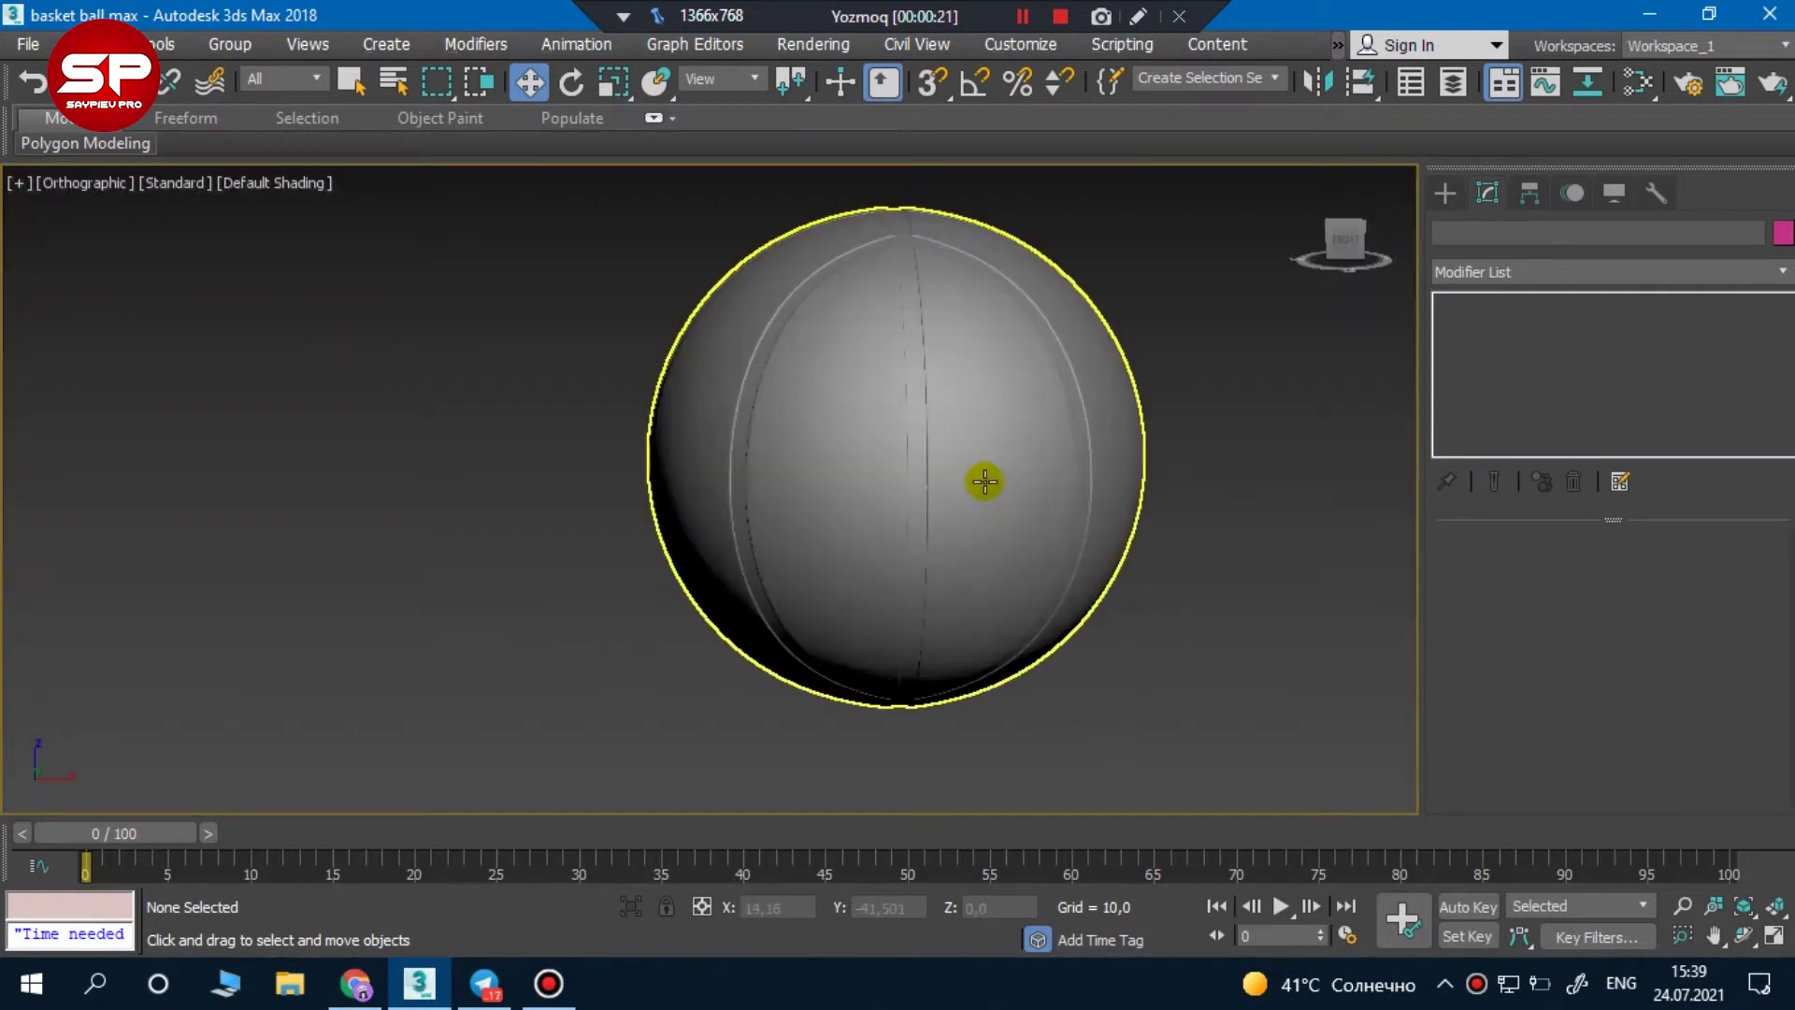
{"action": "left_click", "coordinate": [981, 480]}
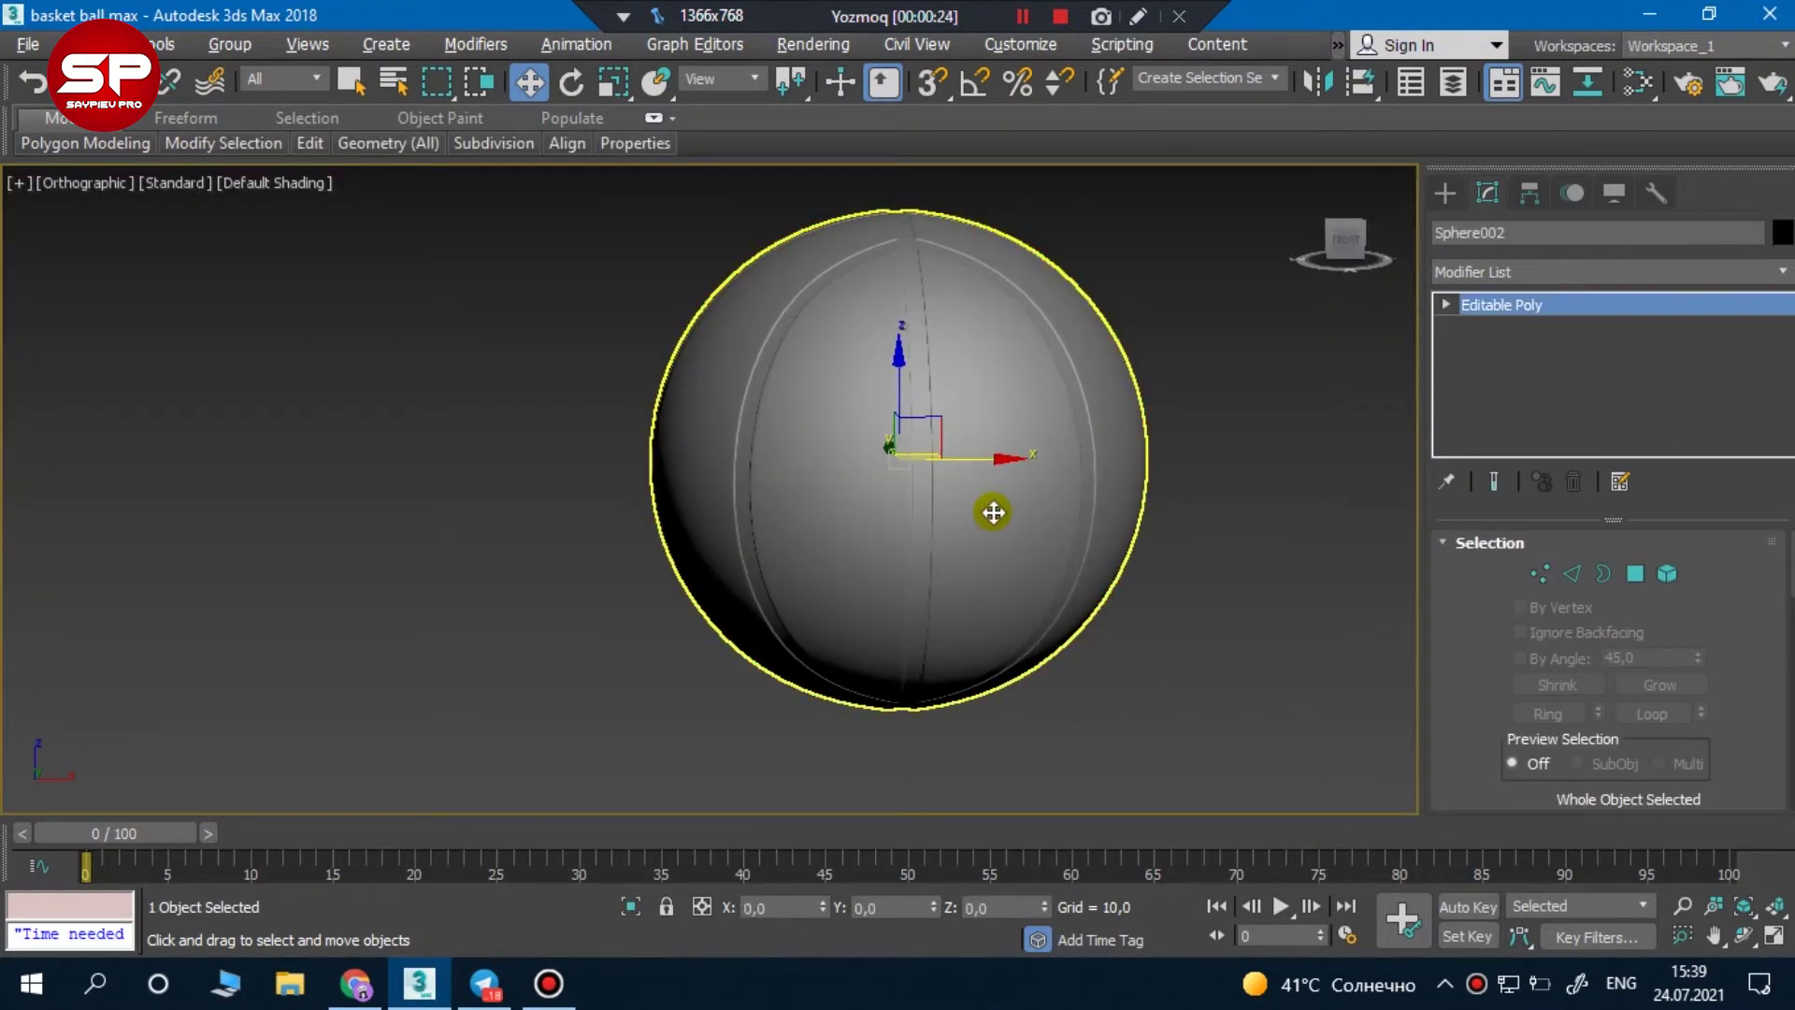
Return to perspective, reselect the ball and orbit so its grooves run vertically
{"action": "middle_click_drag", "start_coordinate": [997, 509], "coordinate": [1001, 489], "text": "alt"}
{"action": "scroll", "coordinate": [1001, 489], "scroll_direction": "up", "scroll_amount": 2}
{"action": "scroll", "coordinate": [1003, 494], "scroll_direction": "down", "scroll_amount": 4}
{"action": "key", "text": "p"}
{"action": "key", "text": "F4"}
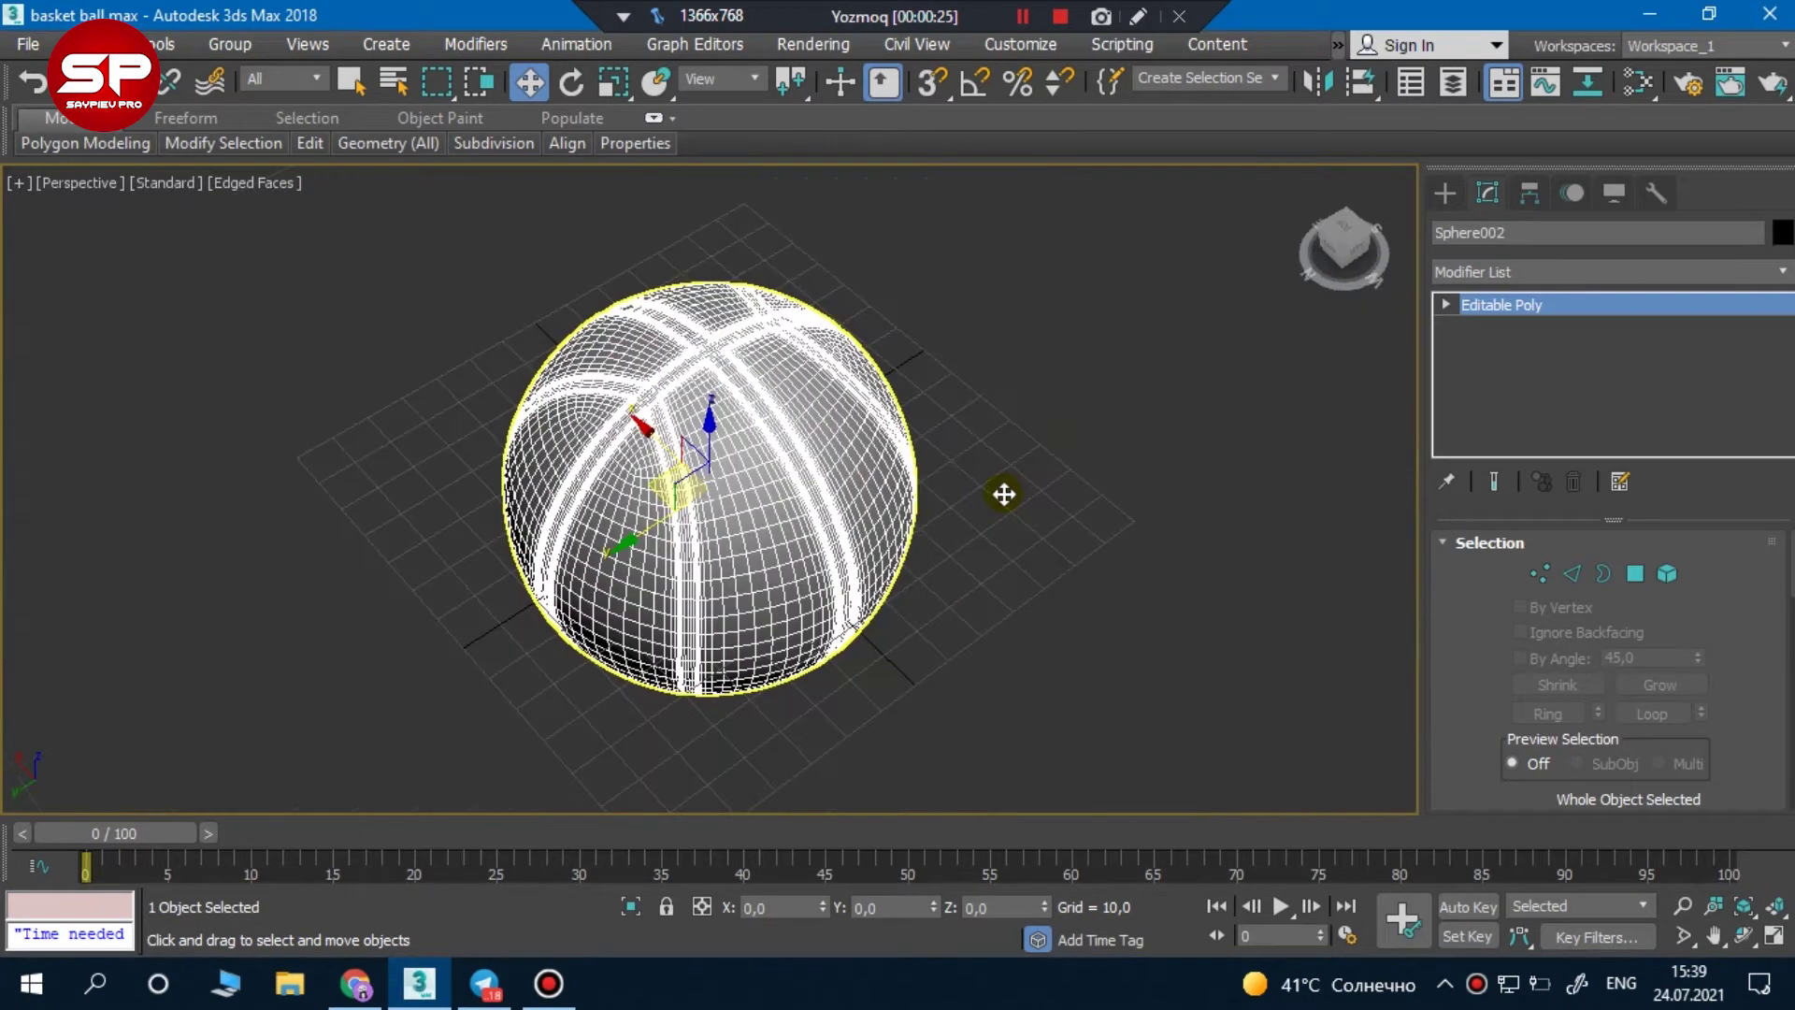
{"action": "left_click", "coordinate": [1001, 492]}
{"action": "scroll", "coordinate": [870, 468], "scroll_direction": "up", "scroll_amount": 1}
{"action": "scroll", "coordinate": [690, 429], "scroll_direction": "up", "scroll_amount": 5}
{"action": "left_click", "coordinate": [689, 429]}
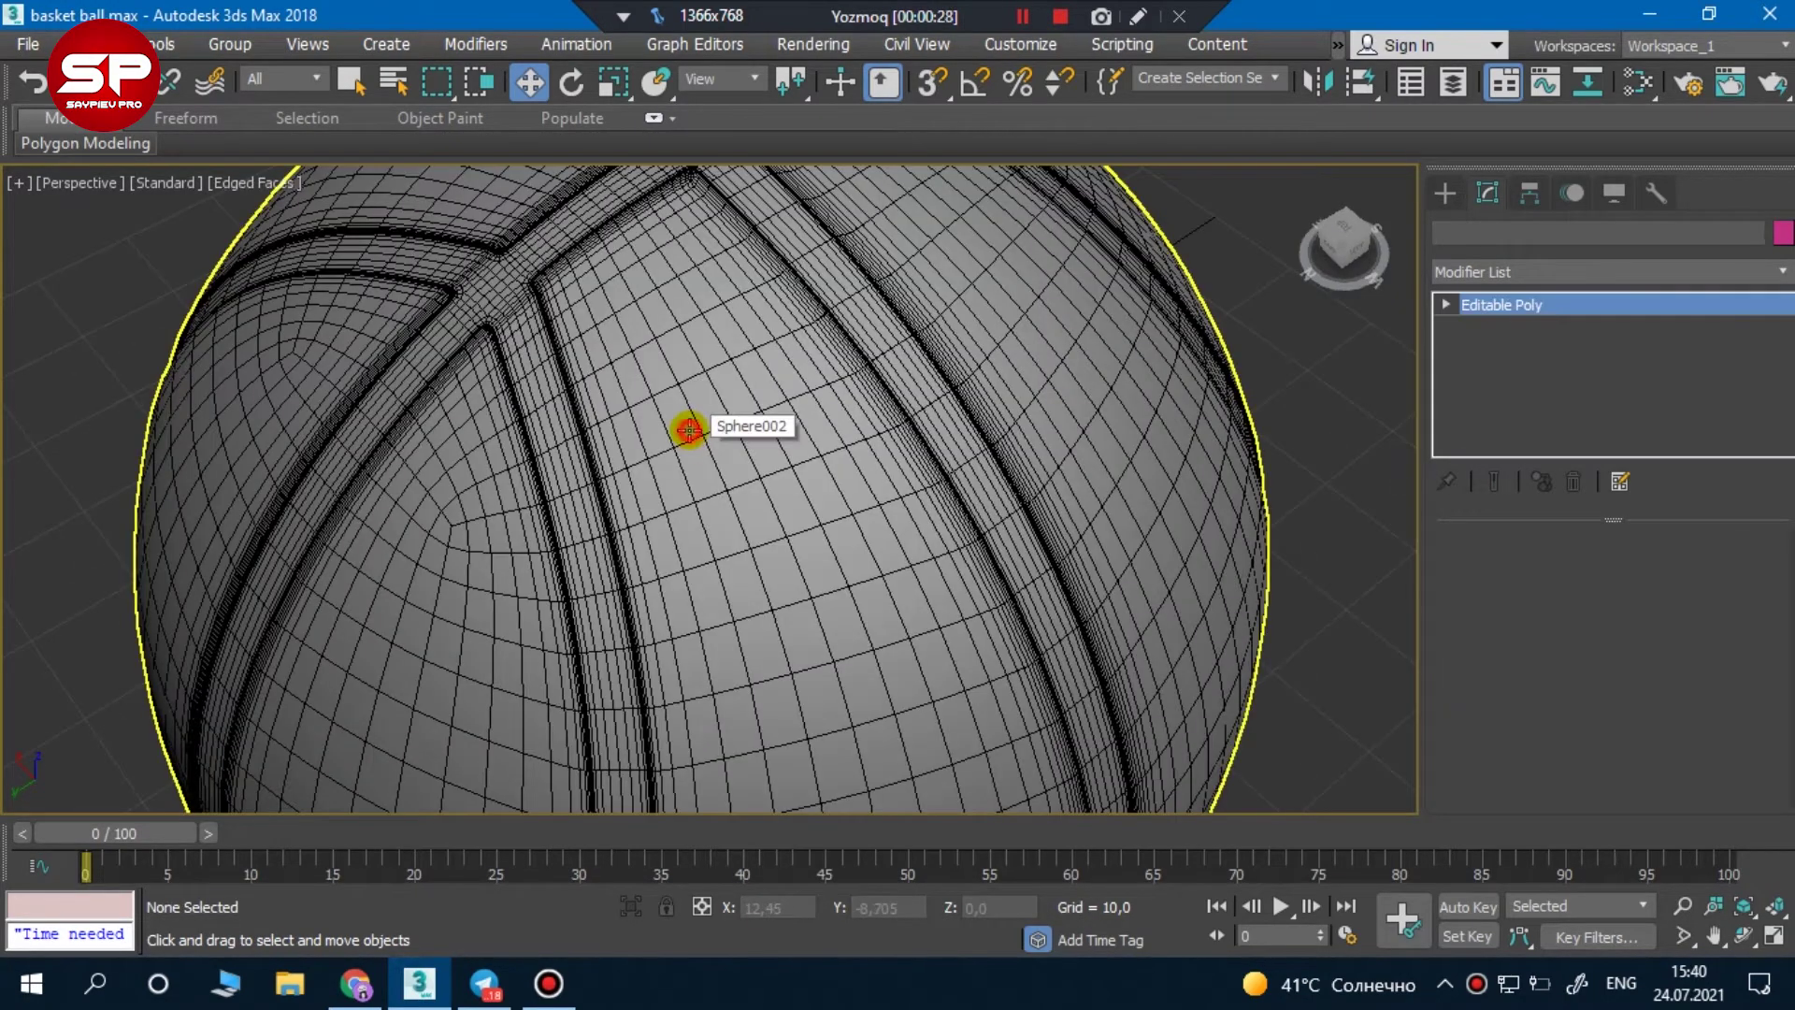
{"action": "scroll", "coordinate": [950, 549], "scroll_direction": "down", "scroll_amount": 3}
{"action": "scroll", "coordinate": [817, 480], "scroll_direction": "down", "scroll_amount": 2}
{"action": "key", "text": "F4"}
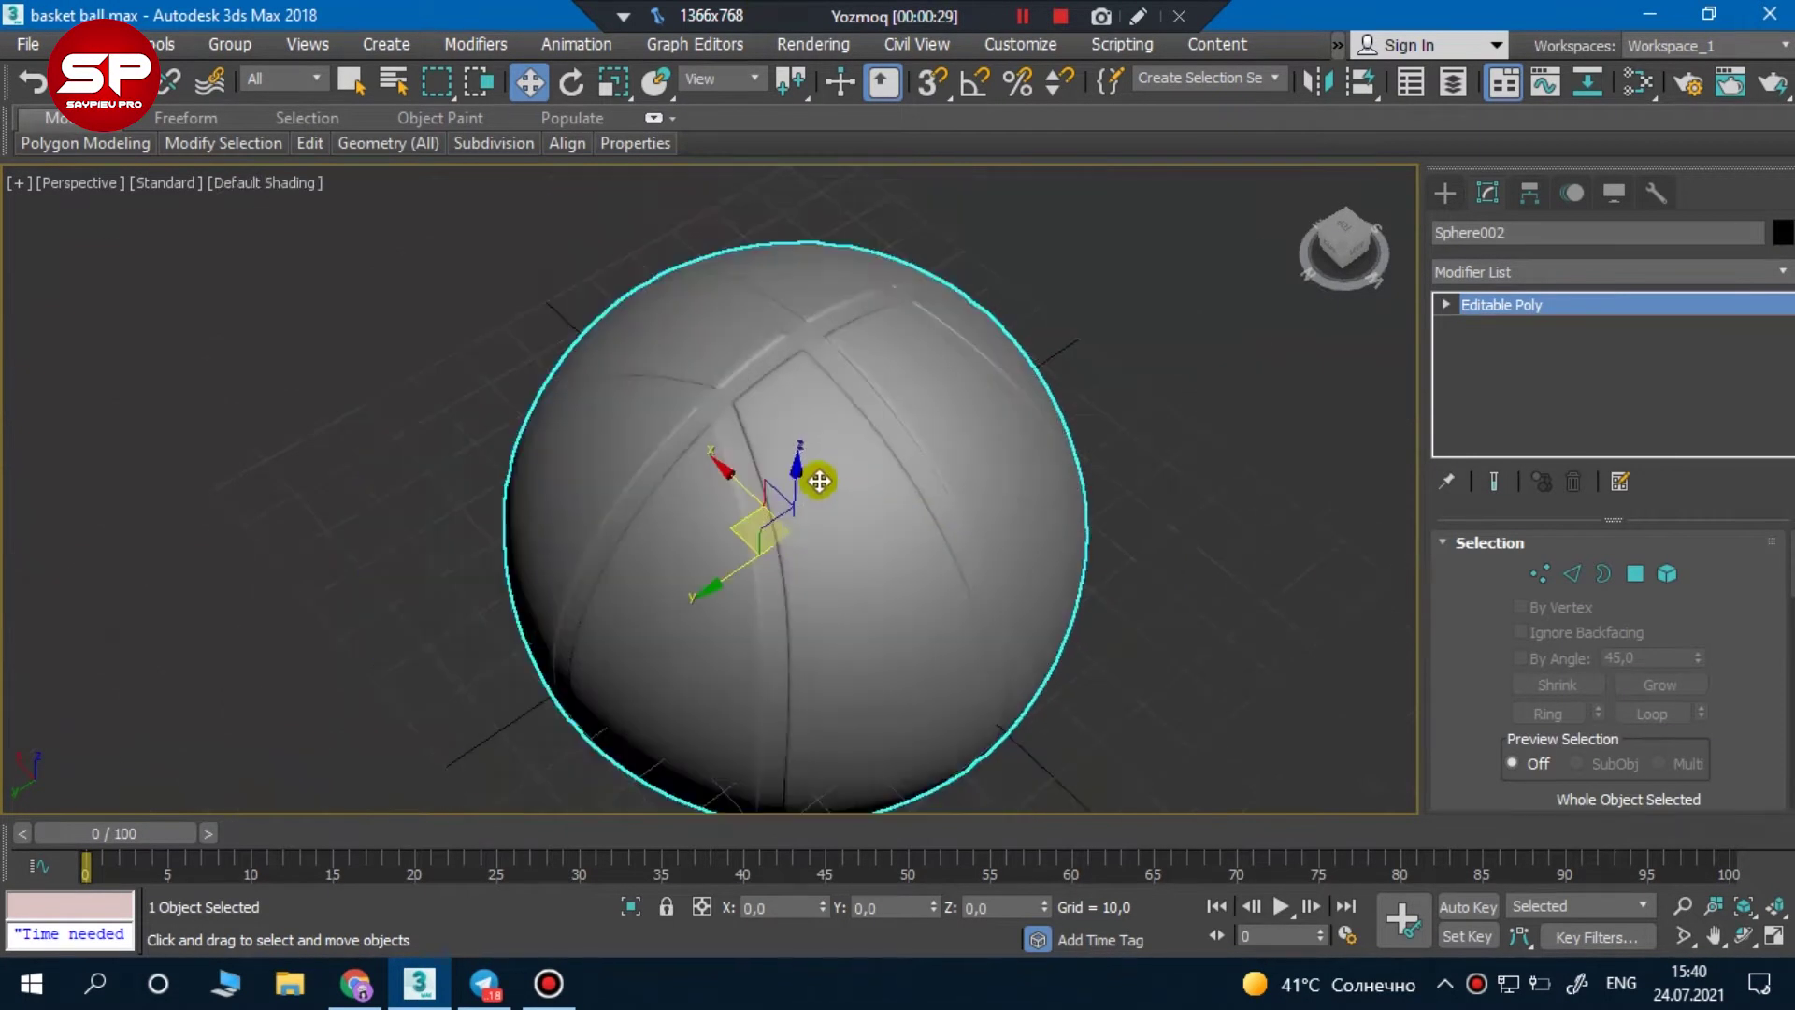
{"action": "scroll", "coordinate": [828, 475], "scroll_direction": "up", "scroll_amount": 2}
{"action": "mouse_move", "coordinate": [828, 476]}
{"action": "middle_mouse_down", "text": "alt"}
{"action": "mouse_move", "coordinate": [854, 429]}
{"action": "mouse_move", "coordinate": [853, 520]}
{"action": "middle_mouse_up", "text": "alt"}
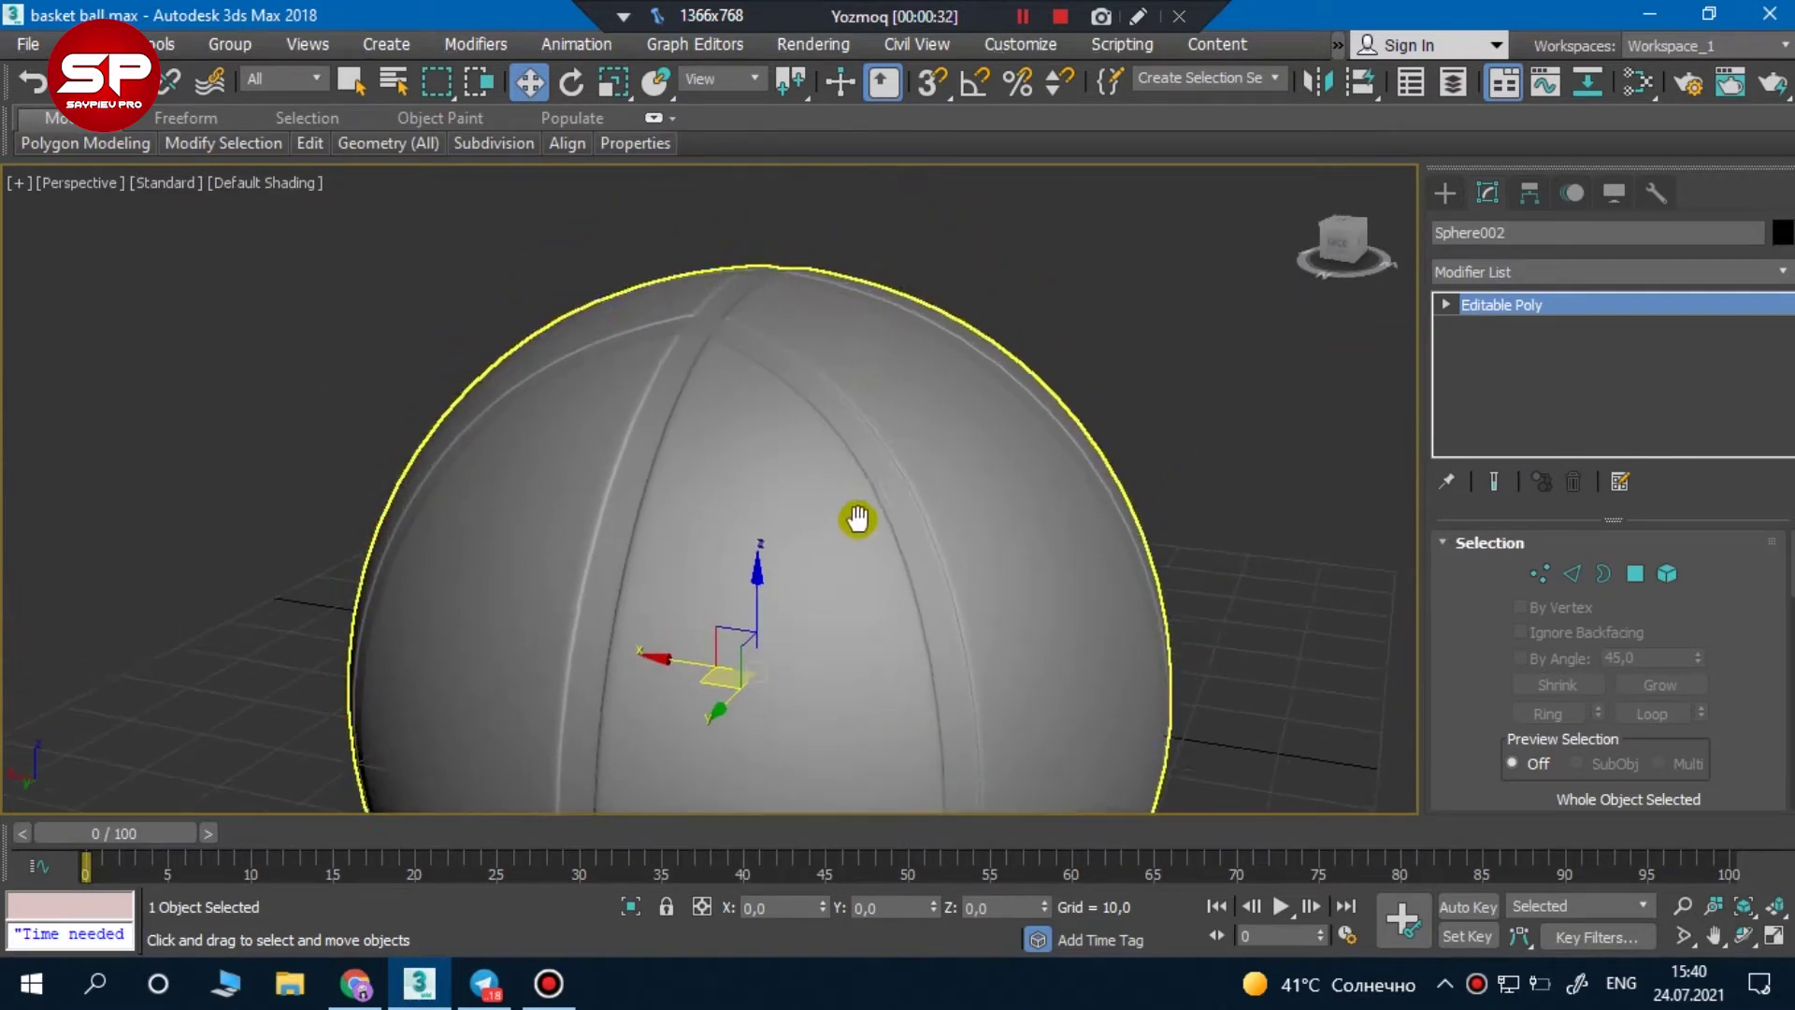
Add an Unwrap UVW modifier to the sphere and widen the command panel
{"action": "left_click", "coordinate": [1612, 273]}
{"action": "key", "text": "u"}
{"action": "key", "text": "Down"}
{"action": "key", "text": "Return"}
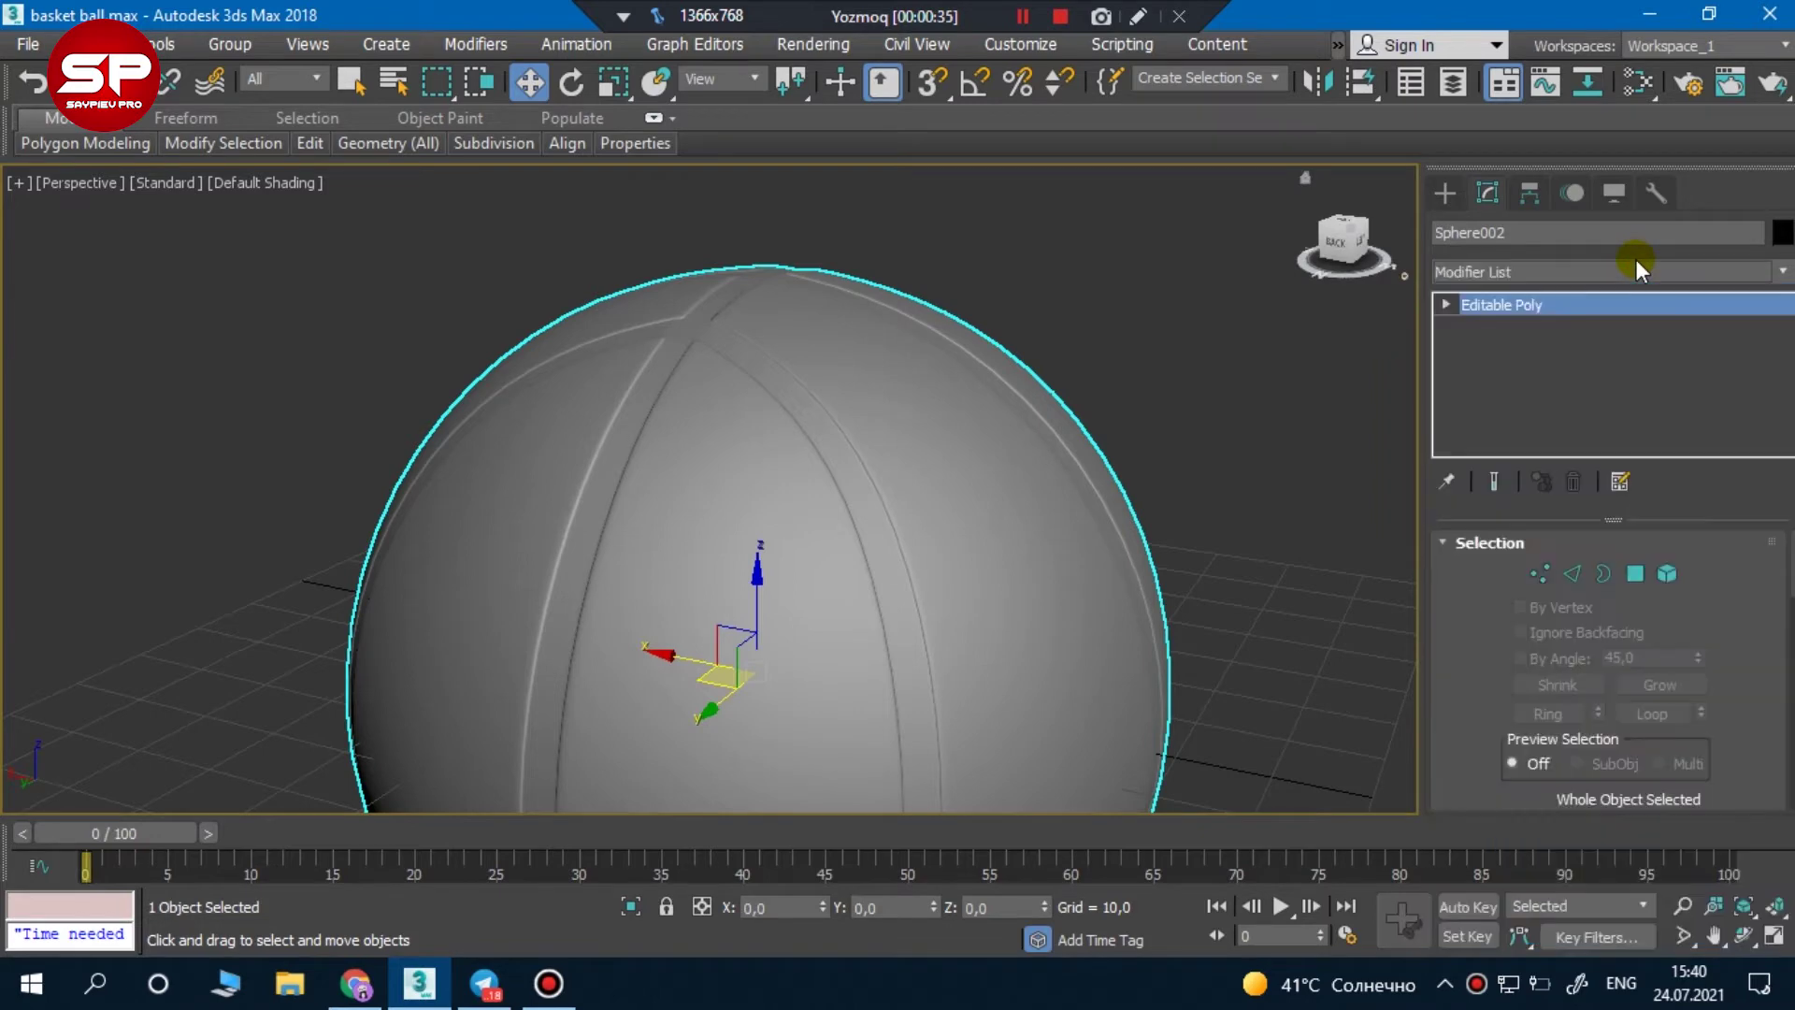
{"action": "mouse_move", "coordinate": [1426, 394]}
{"action": "left_mouse_down"}
{"action": "mouse_move", "coordinate": [1126, 438]}
{"action": "mouse_move", "coordinate": [1018, 421]}
{"action": "mouse_move", "coordinate": [1784, 426]}
{"action": "left_mouse_up"}
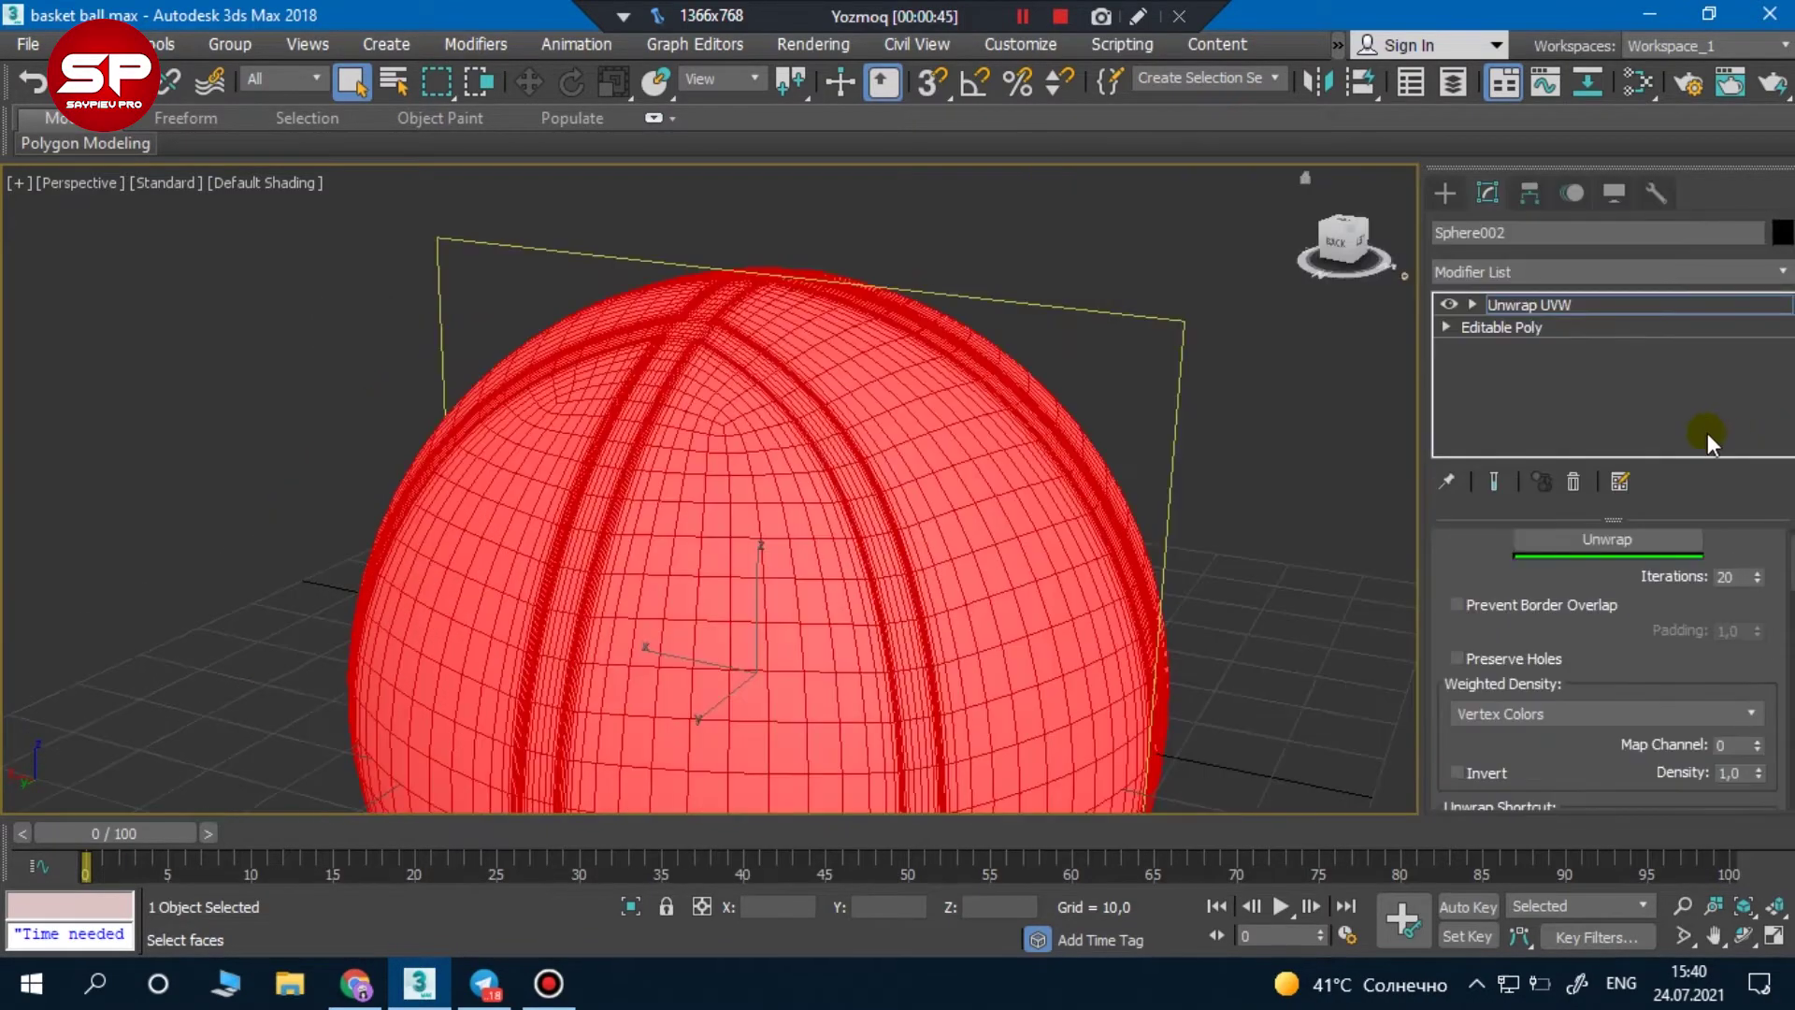
Toggle Planar projection on and back off in the Unwrap UVW settings
{"action": "scroll", "coordinate": [1713, 666], "scroll_direction": "down", "scroll_amount": 1}
{"action": "scroll", "coordinate": [1647, 673], "scroll_direction": "down", "scroll_amount": 1}
{"action": "scroll", "coordinate": [1683, 654], "scroll_direction": "down", "scroll_amount": 3}
{"action": "scroll", "coordinate": [1758, 636], "scroll_direction": "down", "scroll_amount": 3}
{"action": "scroll", "coordinate": [1781, 626], "scroll_direction": "down", "scroll_amount": 2}
{"action": "scroll", "coordinate": [1788, 636], "scroll_direction": "up", "scroll_amount": 3}
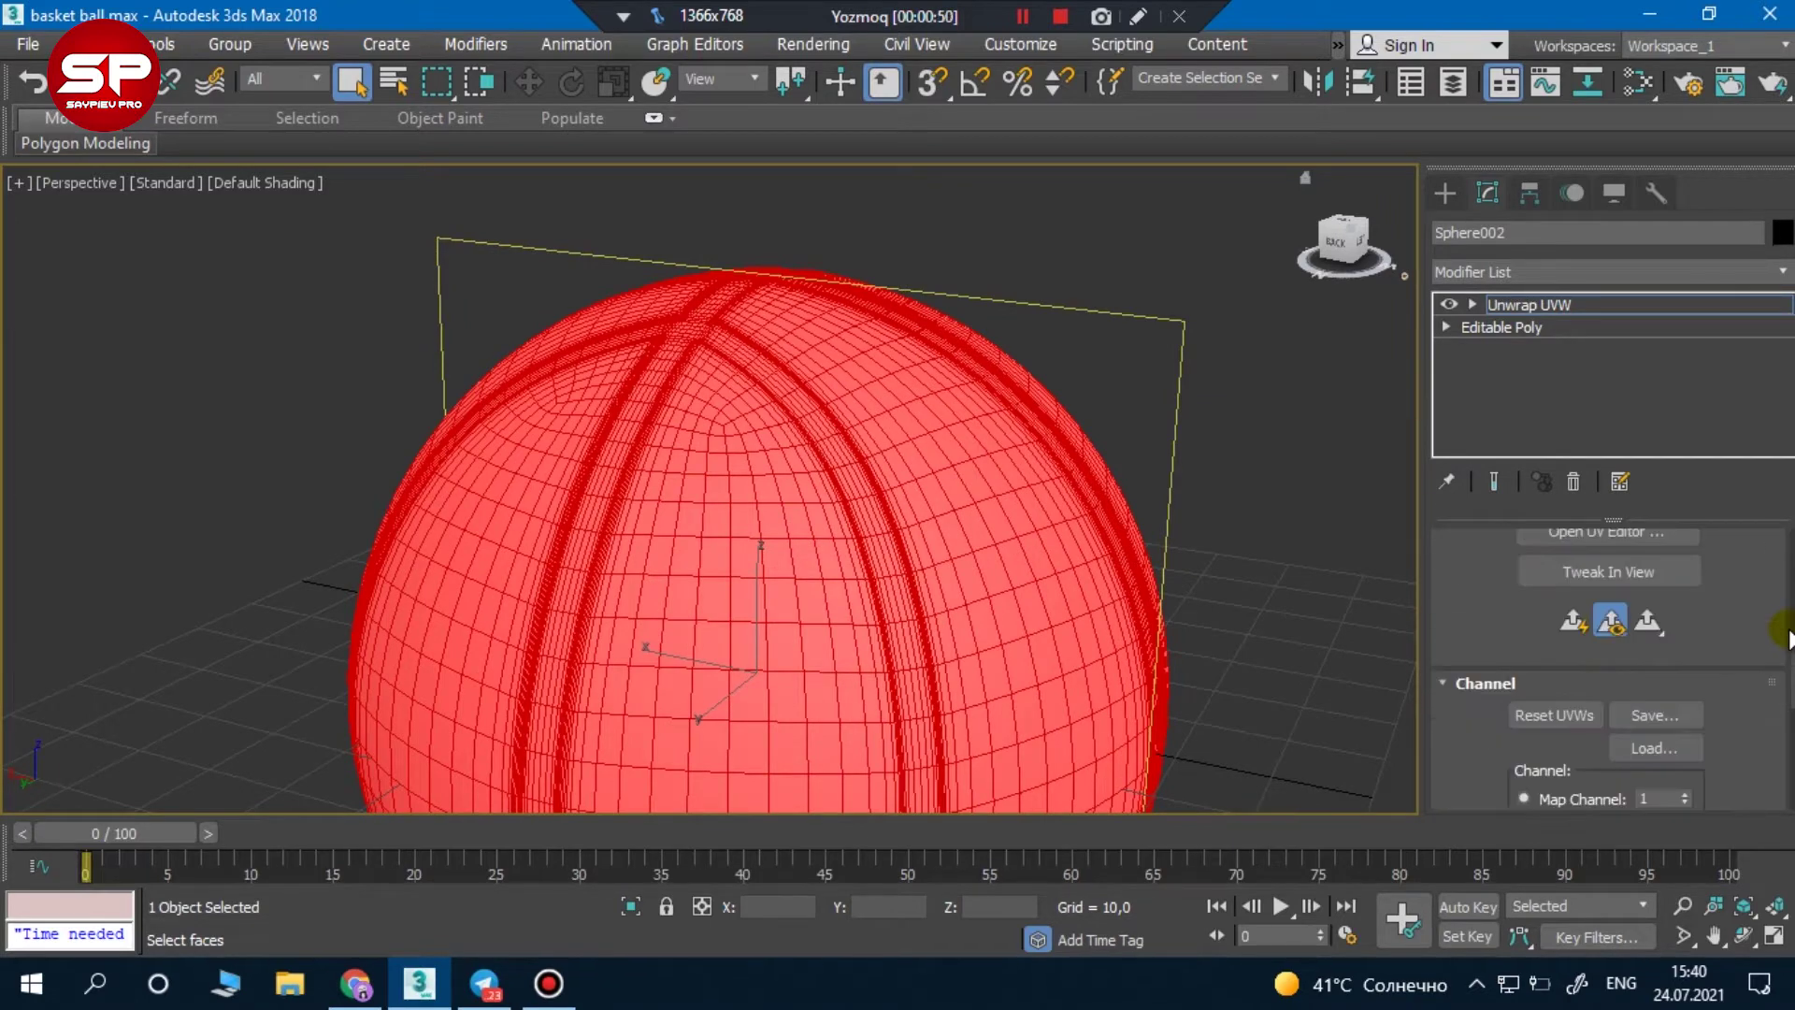
{"action": "scroll", "coordinate": [1762, 622], "scroll_direction": "up", "scroll_amount": 1}
{"action": "scroll", "coordinate": [1762, 622], "scroll_direction": "up", "scroll_amount": 3}
{"action": "scroll", "coordinate": [1762, 624], "scroll_direction": "down", "scroll_amount": 7}
{"action": "scroll", "coordinate": [1759, 632], "scroll_direction": "down", "scroll_amount": 3}
{"action": "scroll", "coordinate": [1760, 632], "scroll_direction": "down", "scroll_amount": 2}
{"action": "scroll", "coordinate": [1754, 636], "scroll_direction": "down", "scroll_amount": 1}
{"action": "left_click", "coordinate": [1556, 620]}
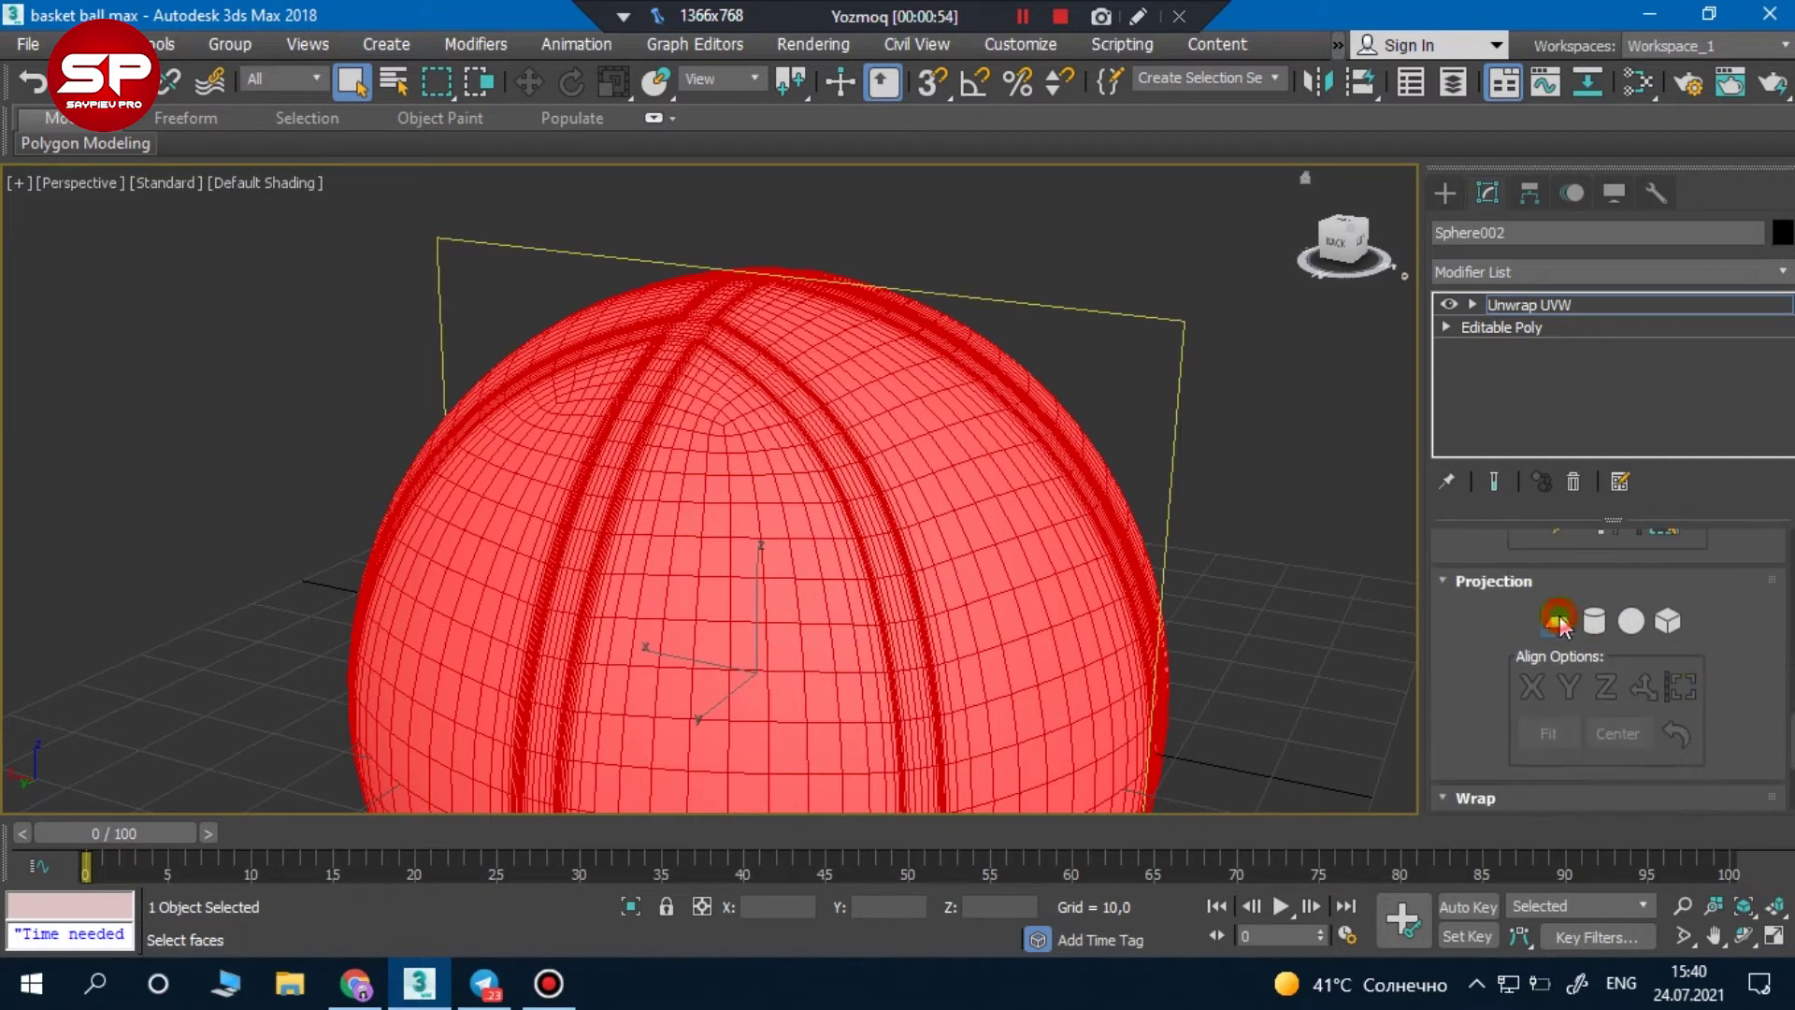
{"action": "scroll", "coordinate": [1045, 624], "scroll_direction": "down", "scroll_amount": 5}
{"action": "left_click", "coordinate": [1548, 630]}
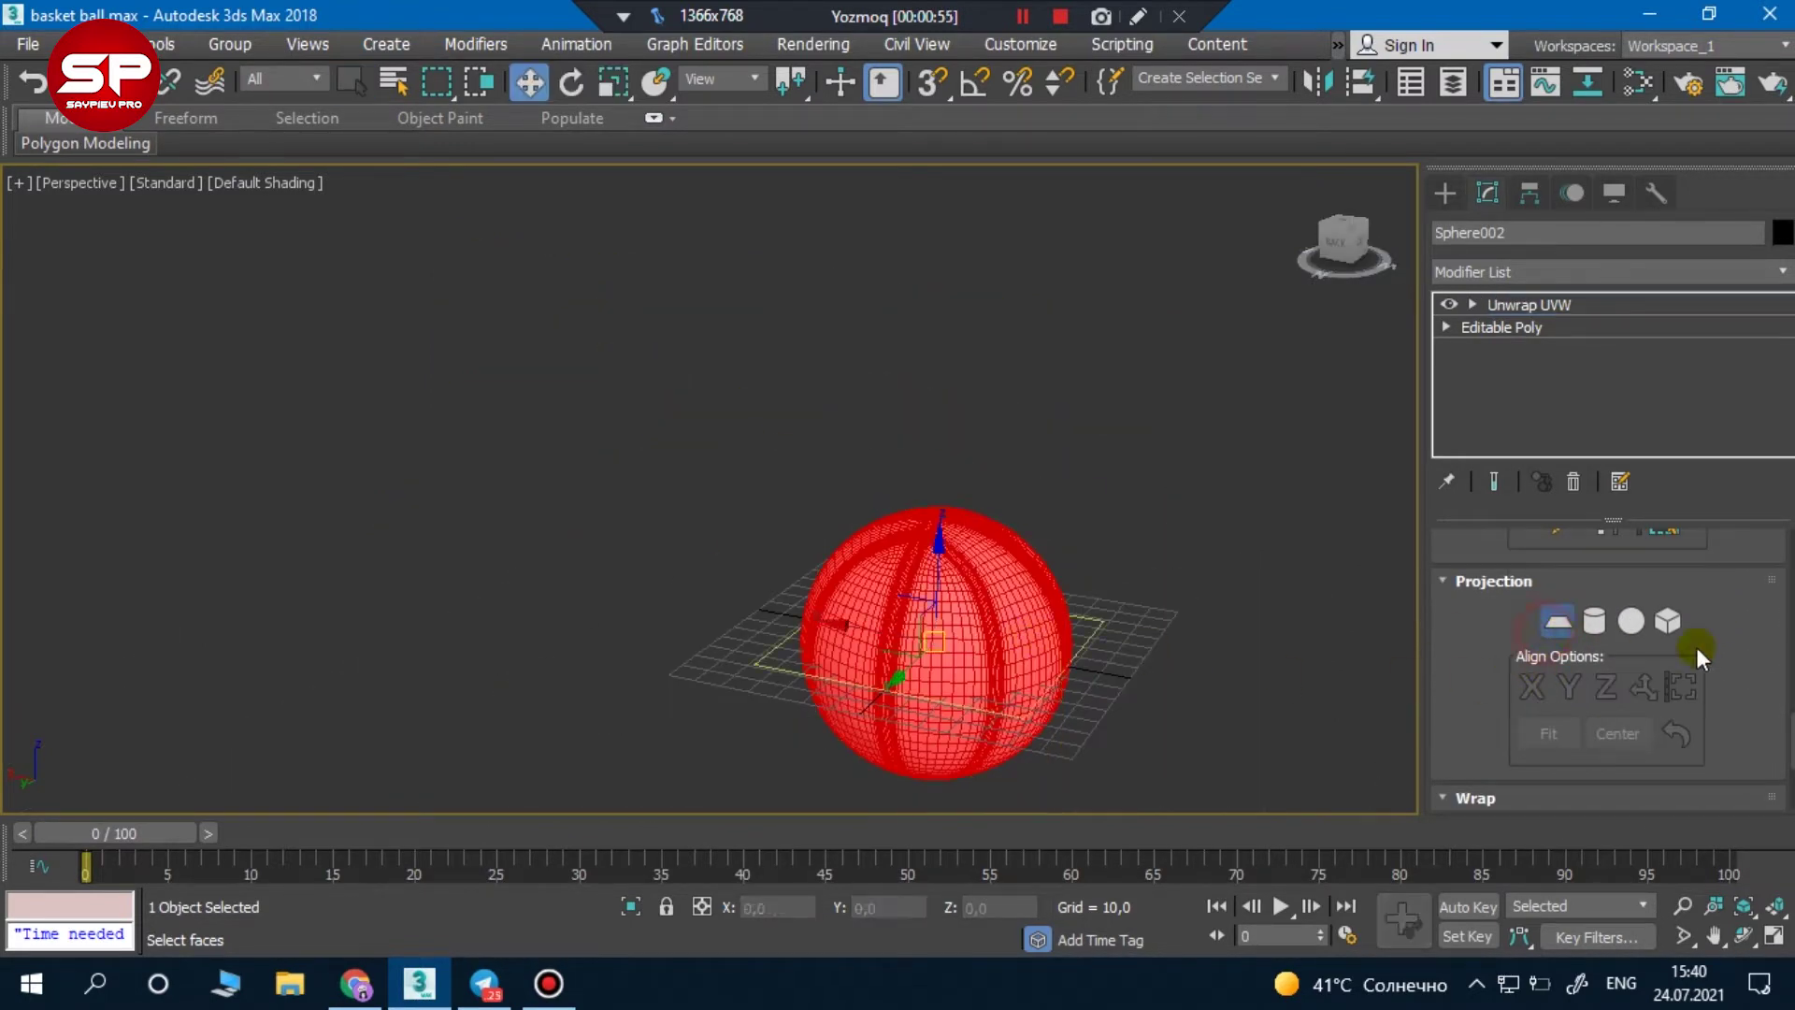
{"action": "left_click", "coordinate": [1552, 604]}
Clear the face selection on the sphere and zoom to review the mesh
{"action": "scroll", "coordinate": [1029, 608], "scroll_direction": "up", "scroll_amount": 5}
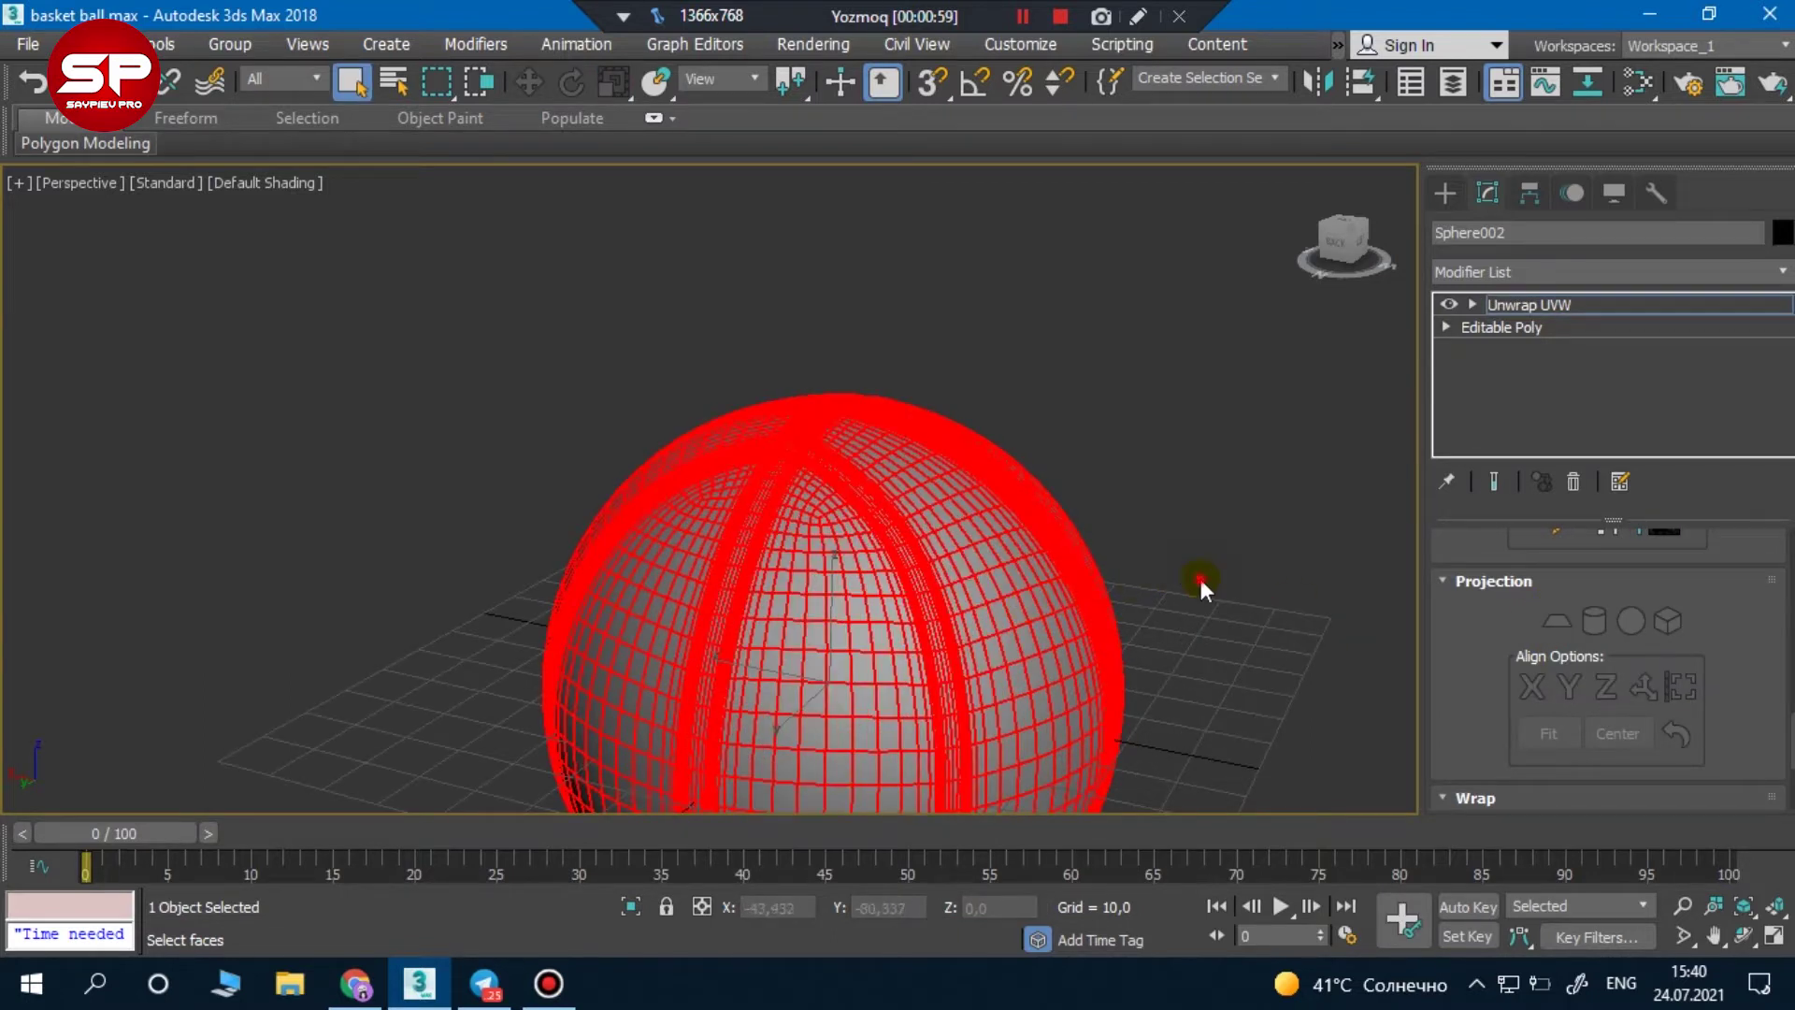
{"action": "left_click", "coordinate": [1200, 579]}
{"action": "scroll", "coordinate": [1757, 649], "scroll_direction": "up", "scroll_amount": 3}
{"action": "scroll", "coordinate": [1750, 641], "scroll_direction": "up", "scroll_amount": 3}
{"action": "scroll", "coordinate": [1750, 642], "scroll_direction": "up", "scroll_amount": 3}
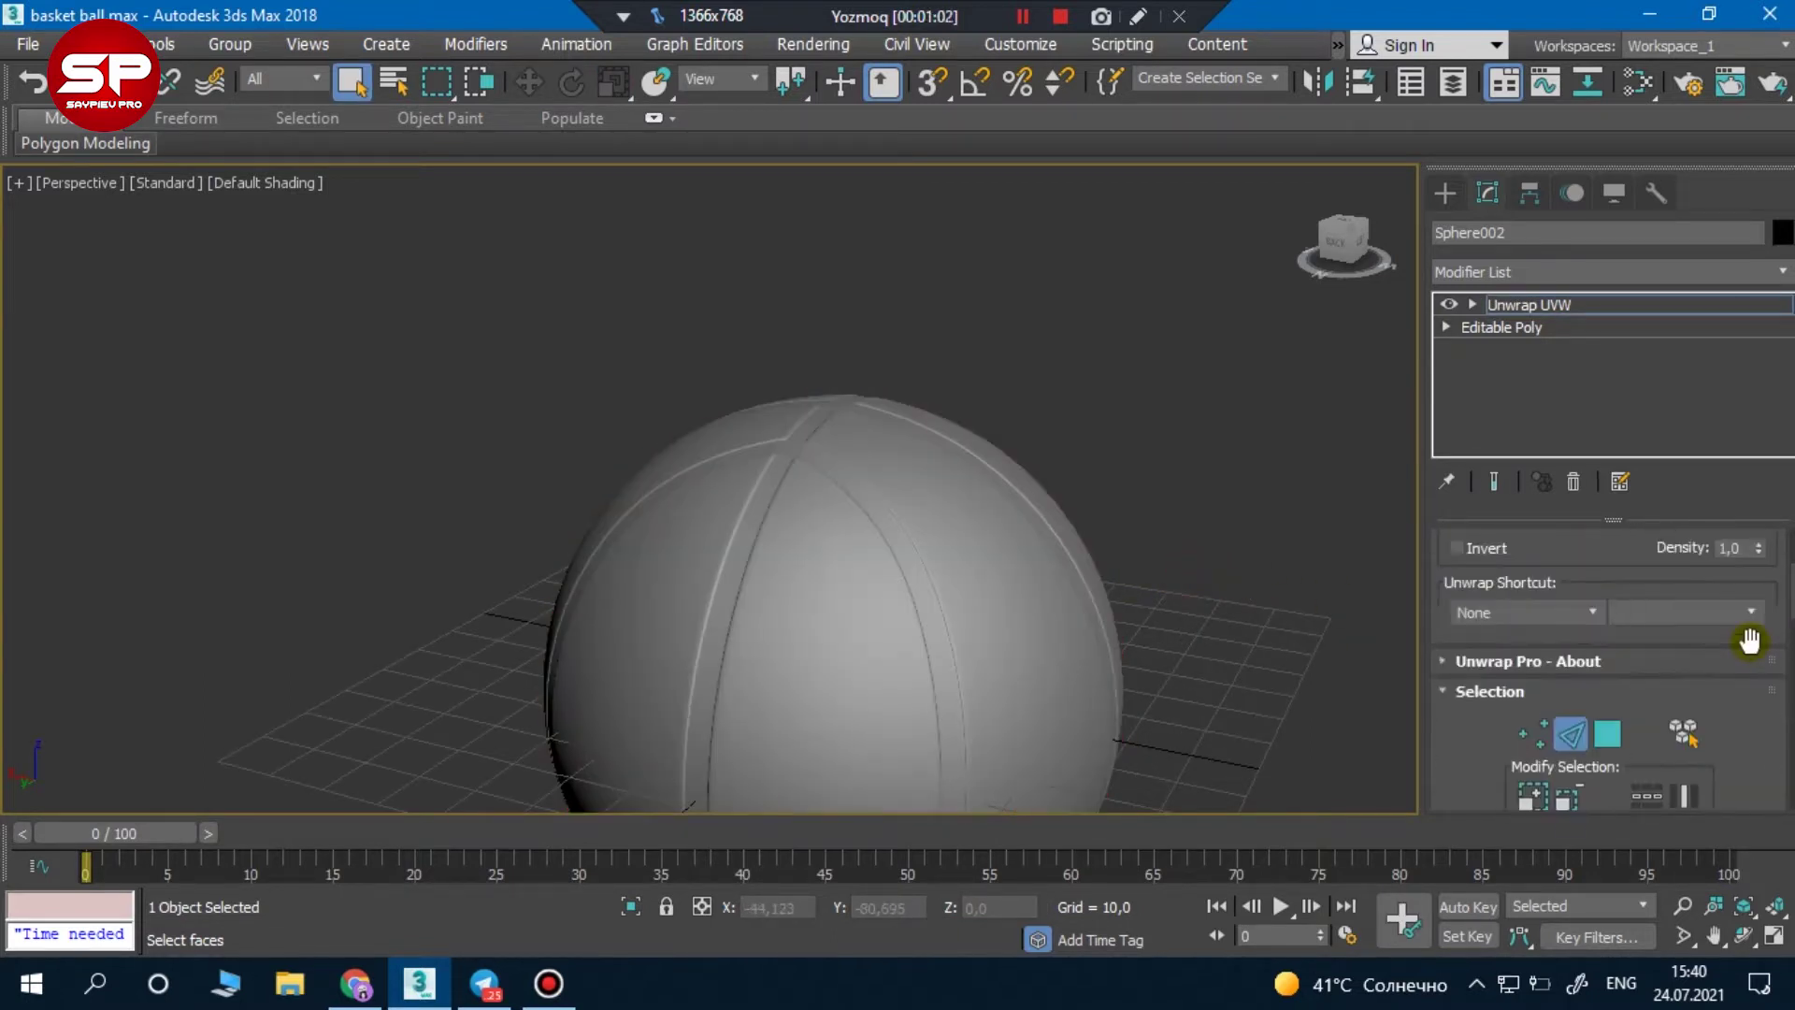
{"action": "scroll", "coordinate": [1749, 641], "scroll_direction": "up", "scroll_amount": 2}
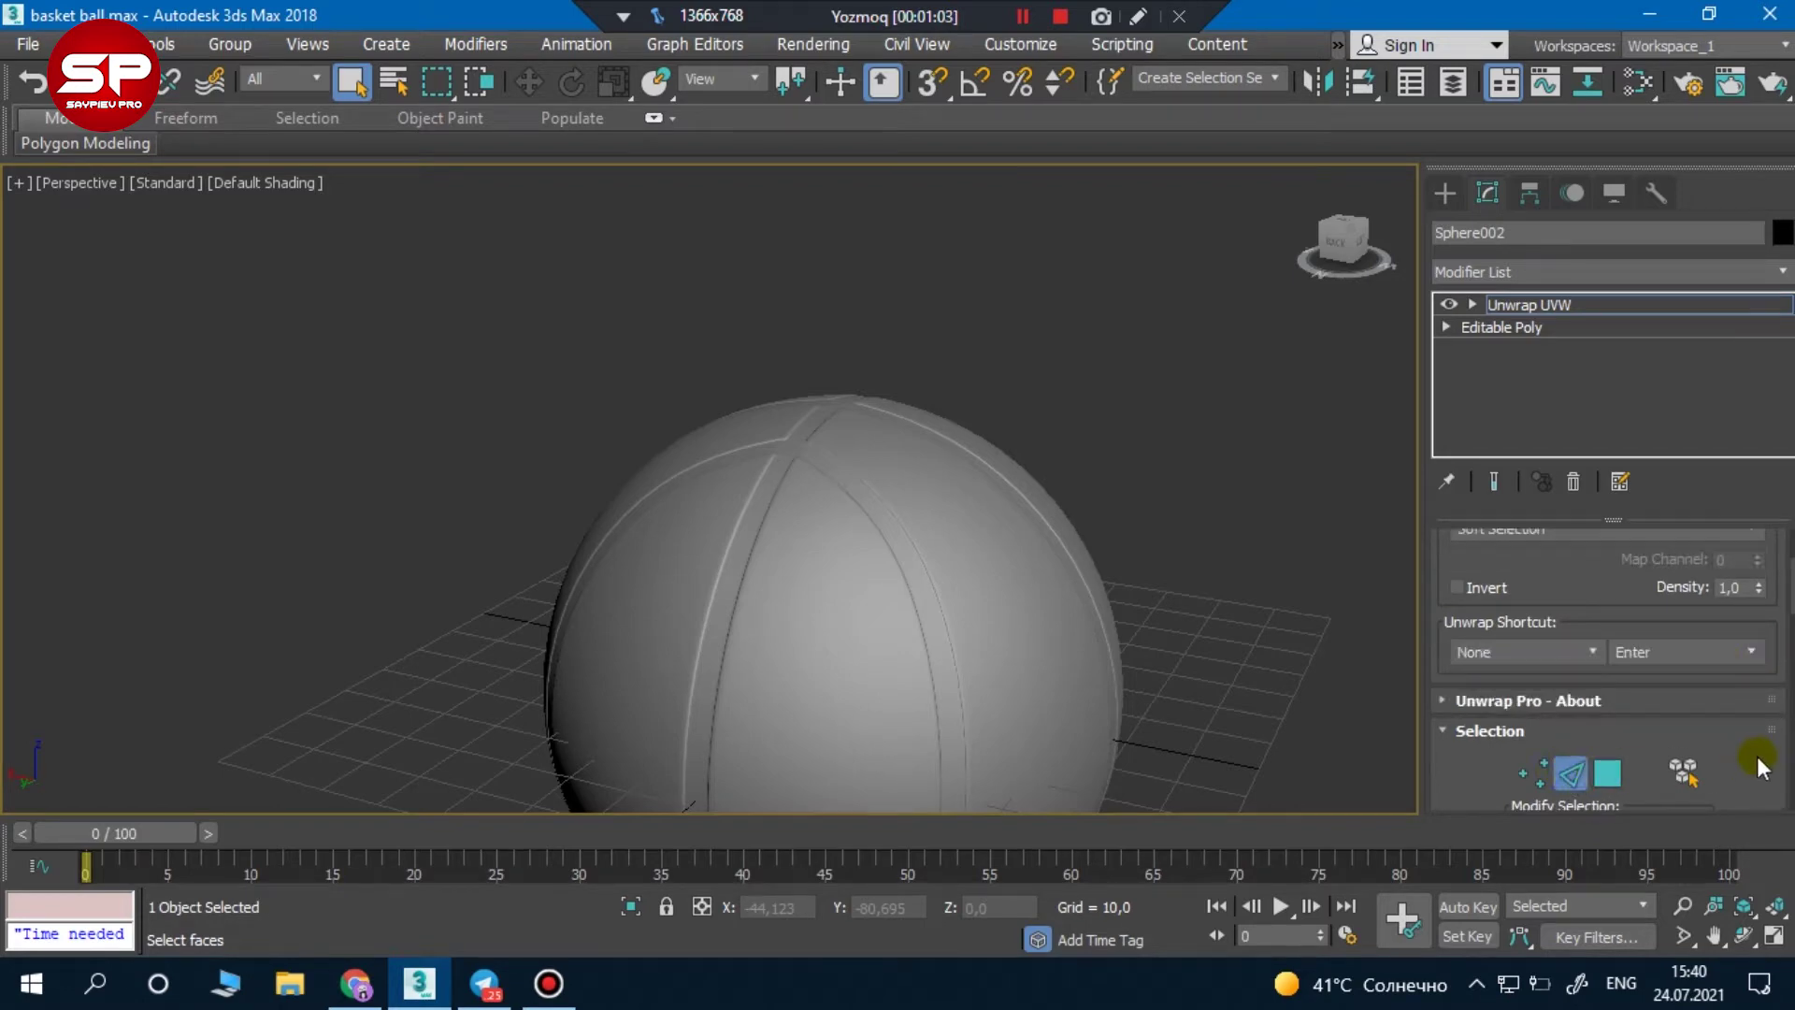
{"action": "scroll", "coordinate": [1754, 759], "scroll_direction": "down", "scroll_amount": 5}
{"action": "scroll", "coordinate": [1750, 758], "scroll_direction": "down", "scroll_amount": 5}
{"action": "scroll", "coordinate": [1750, 754], "scroll_direction": "down", "scroll_amount": 5}
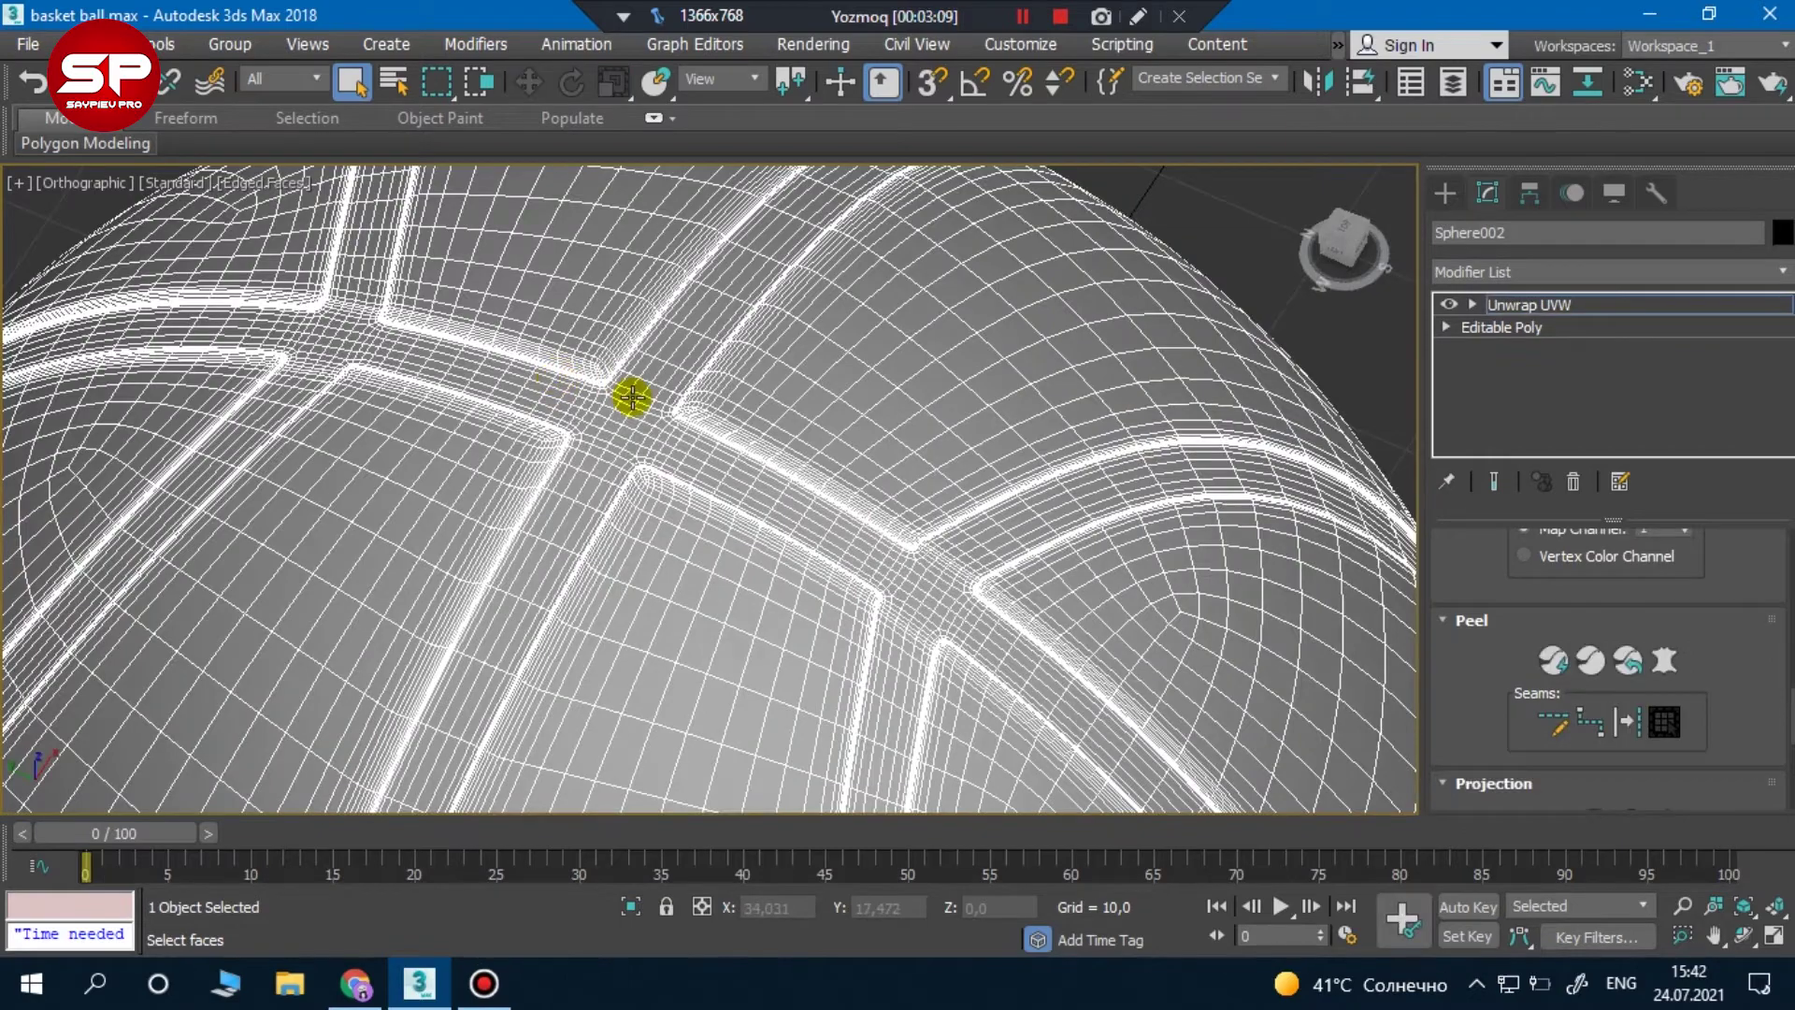
Select the ball's groove edge loops, zooming in and out to check them
{"action": "scroll", "coordinate": [414, 316], "scroll_direction": "up", "scroll_amount": 5}
{"action": "scroll", "coordinate": [240, 261], "scroll_direction": "up", "scroll_amount": 5}
{"action": "scroll", "coordinate": [213, 309], "scroll_direction": "up", "scroll_amount": 2}
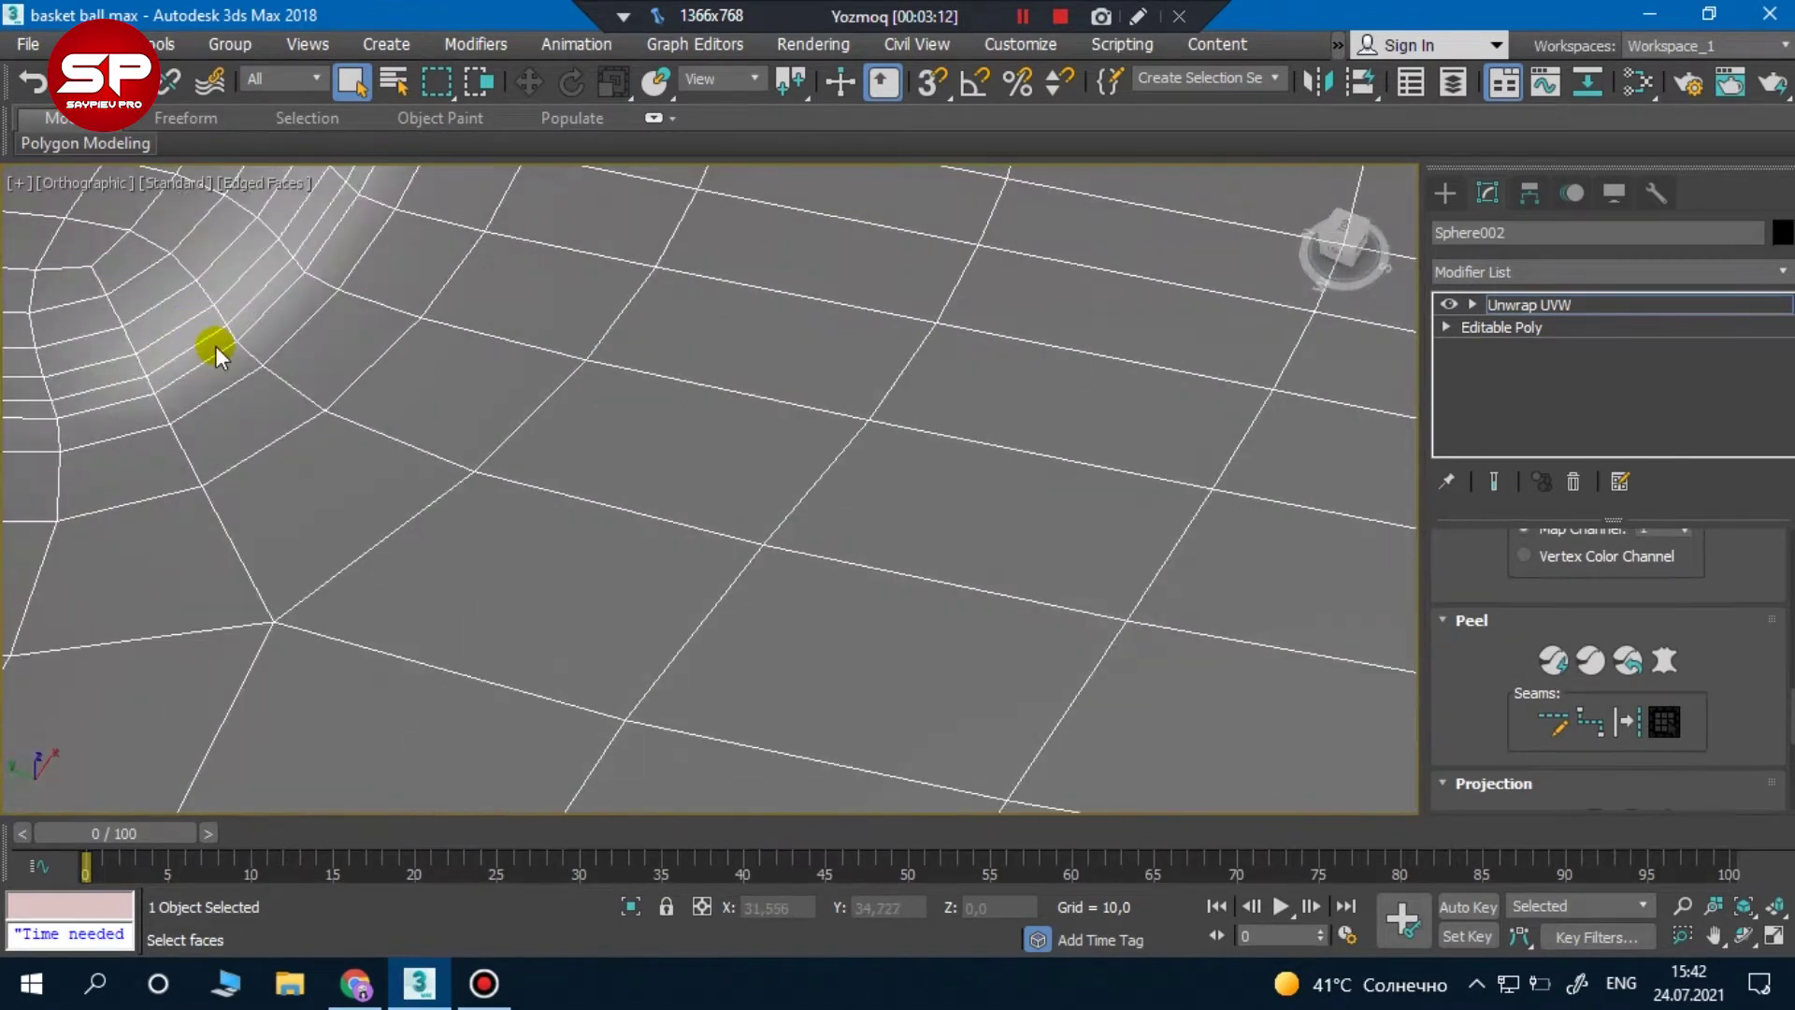
{"action": "scroll", "coordinate": [216, 354], "scroll_direction": "down", "scroll_amount": 5}
{"action": "scroll", "coordinate": [684, 478], "scroll_direction": "up", "scroll_amount": 4}
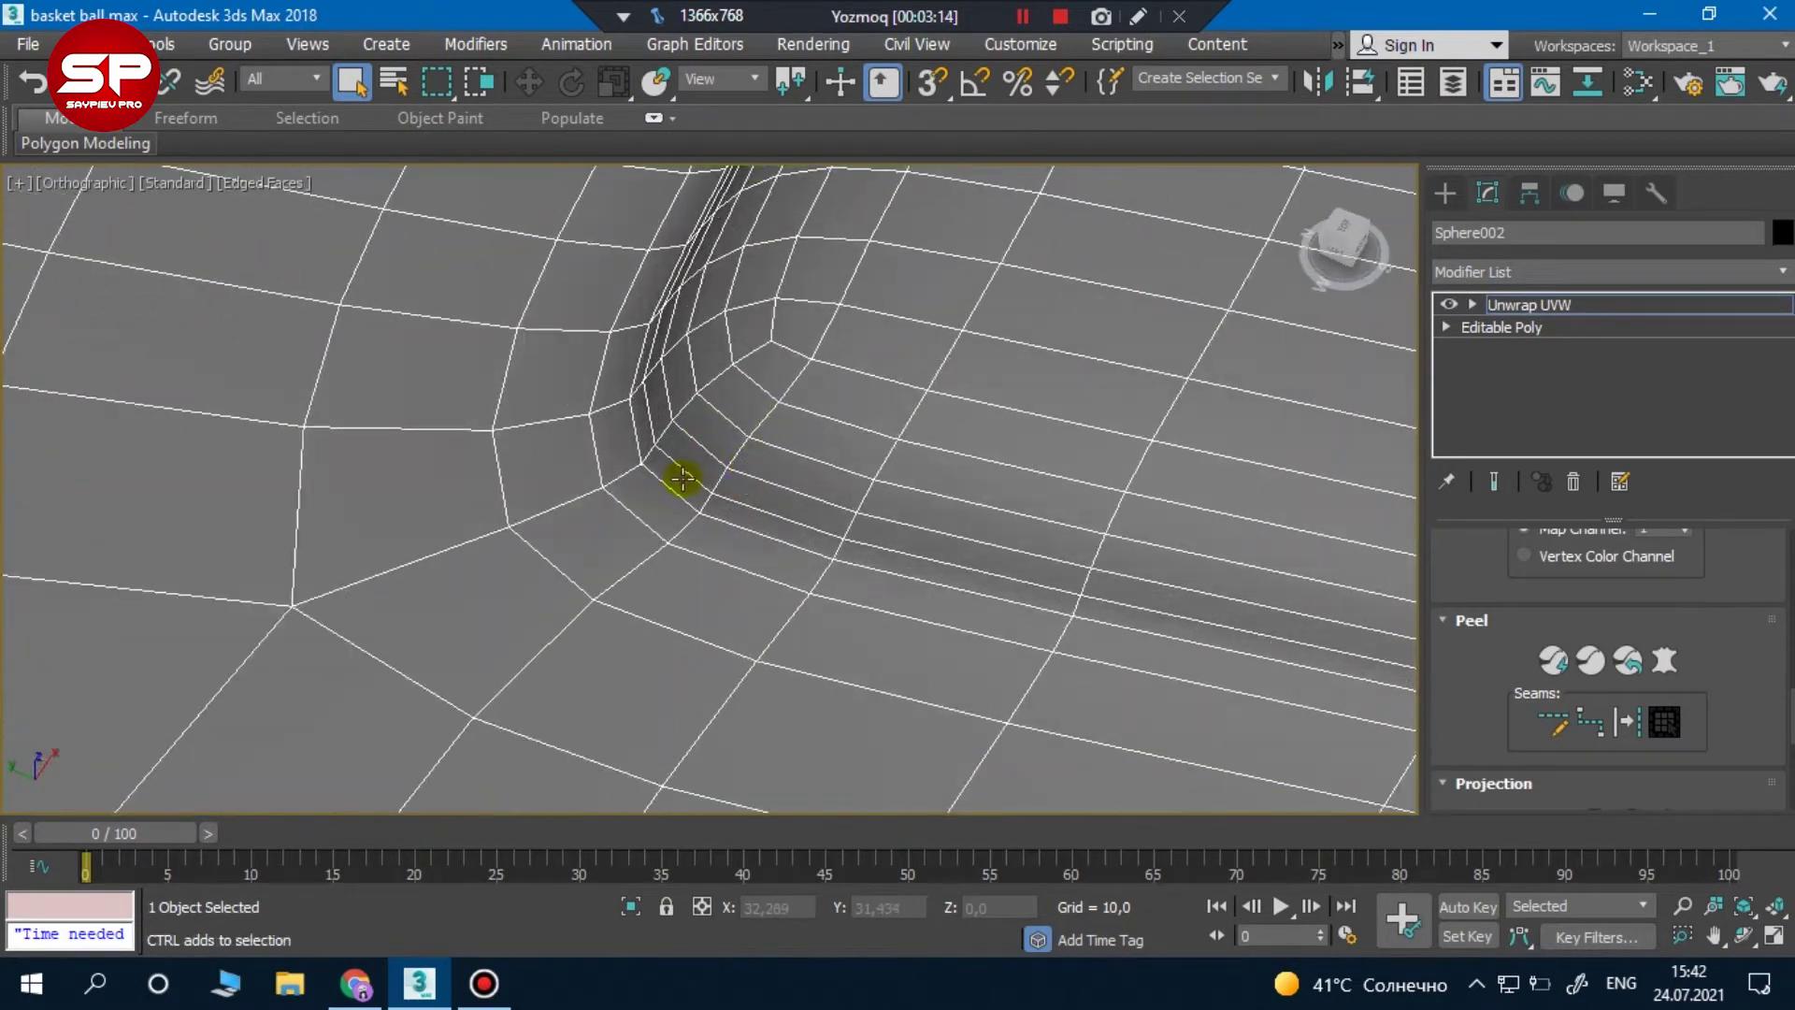
{"action": "scroll", "coordinate": [672, 485], "scroll_direction": "down", "scroll_amount": 2}
{"action": "scroll", "coordinate": [1026, 569], "scroll_direction": "down", "scroll_amount": 3}
{"action": "scroll", "coordinate": [1059, 615], "scroll_direction": "down", "scroll_amount": 3}
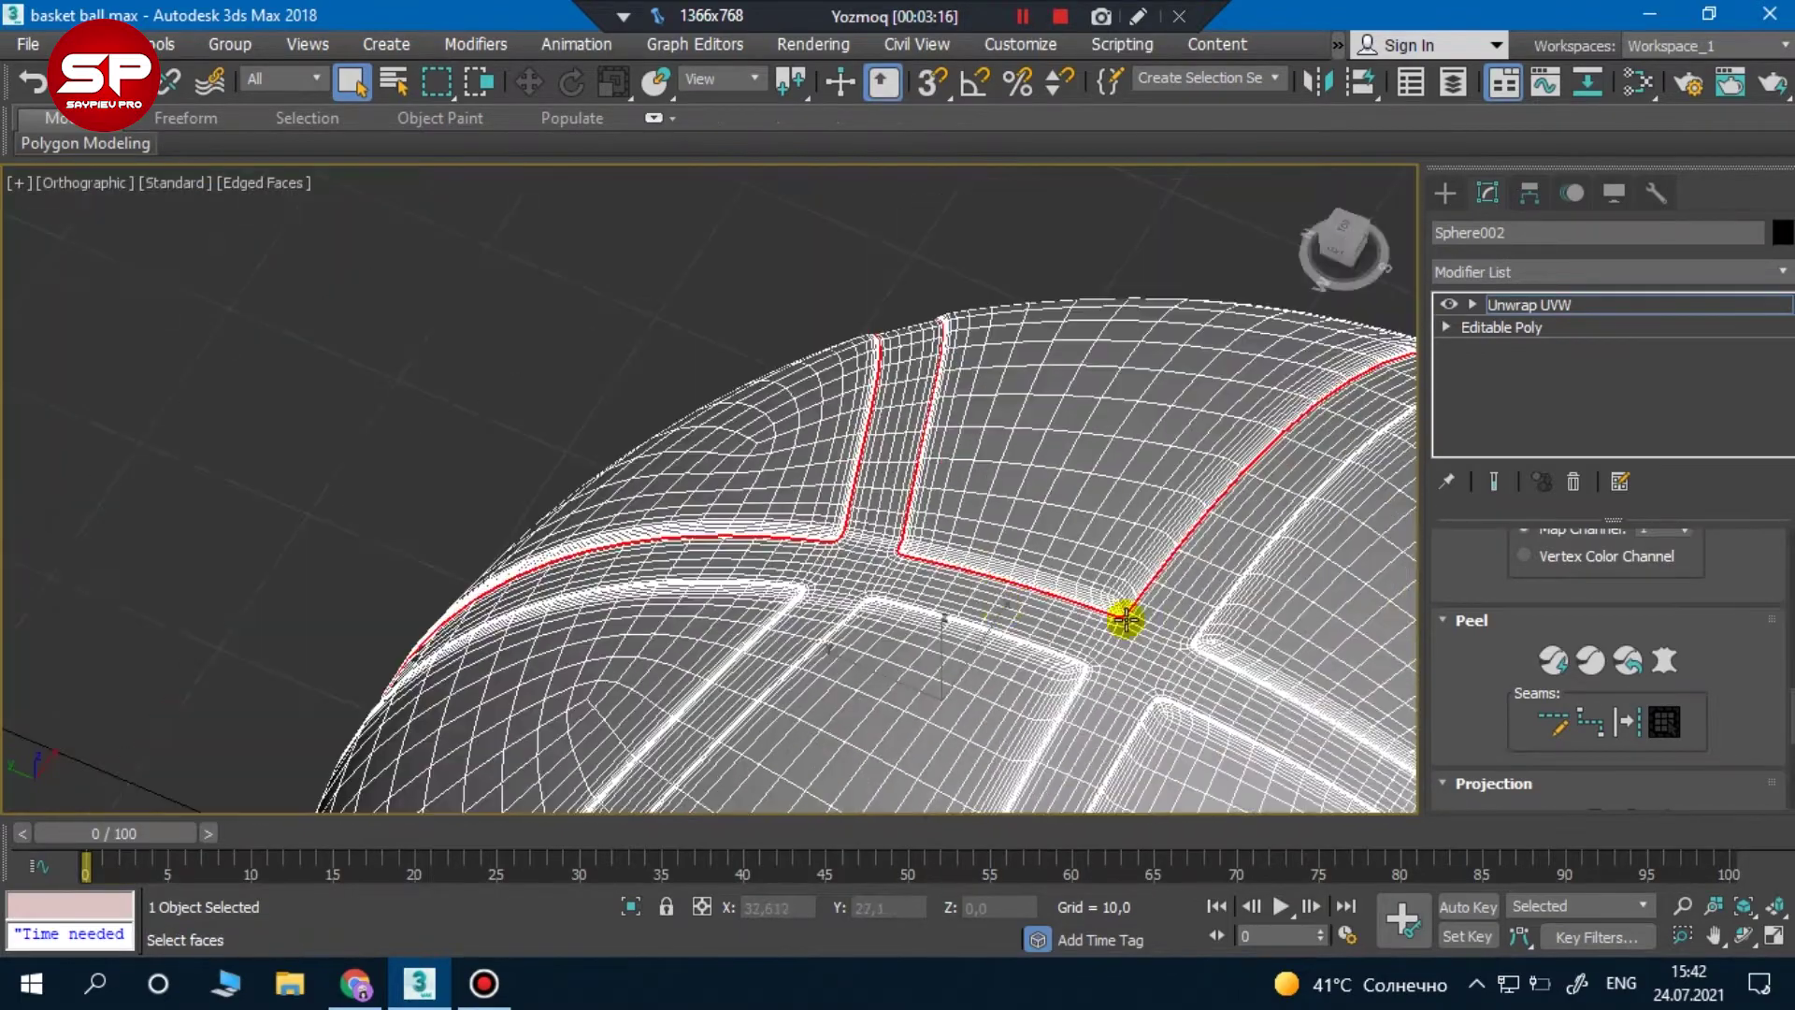
{"action": "scroll", "coordinate": [1187, 660], "scroll_direction": "up", "scroll_amount": 3}
{"action": "scroll", "coordinate": [1187, 654], "scroll_direction": "up", "scroll_amount": 3}
{"action": "scroll", "coordinate": [1195, 582], "scroll_direction": "up", "scroll_amount": 3}
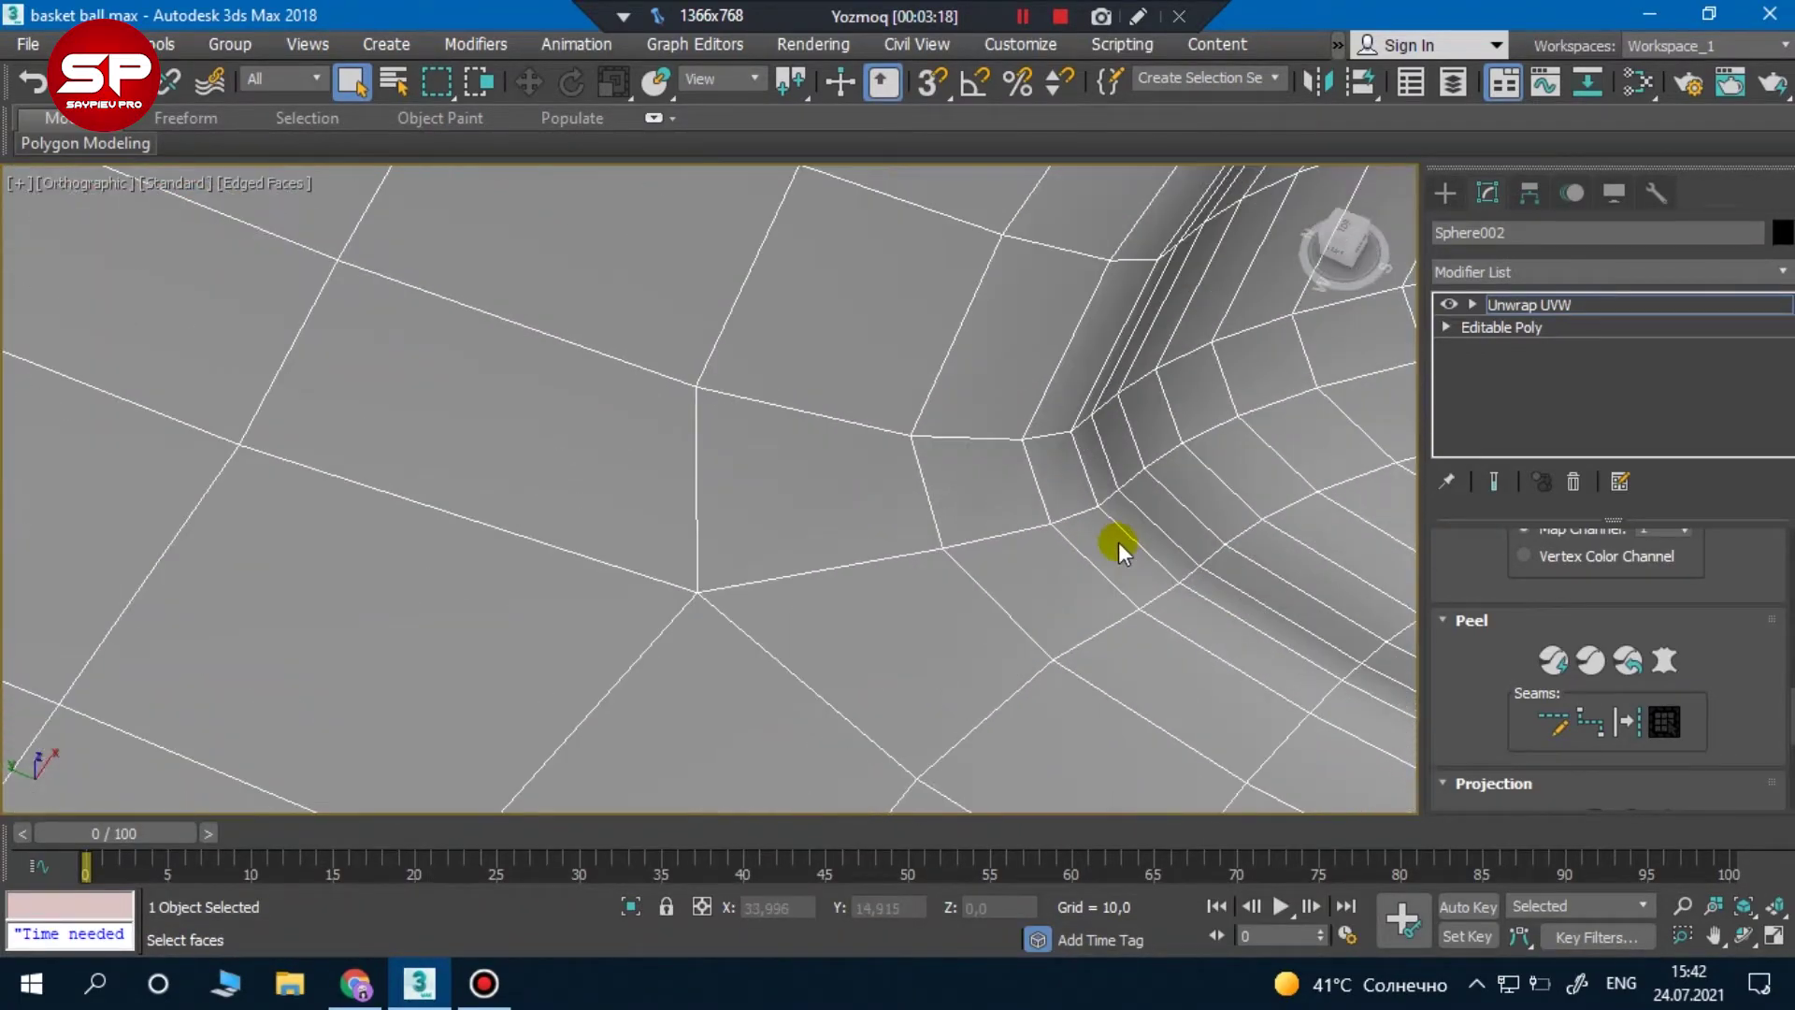
{"action": "scroll", "coordinate": [1117, 528], "scroll_direction": "down", "scroll_amount": 3}
{"action": "scroll", "coordinate": [954, 601], "scroll_direction": "down", "scroll_amount": 1}
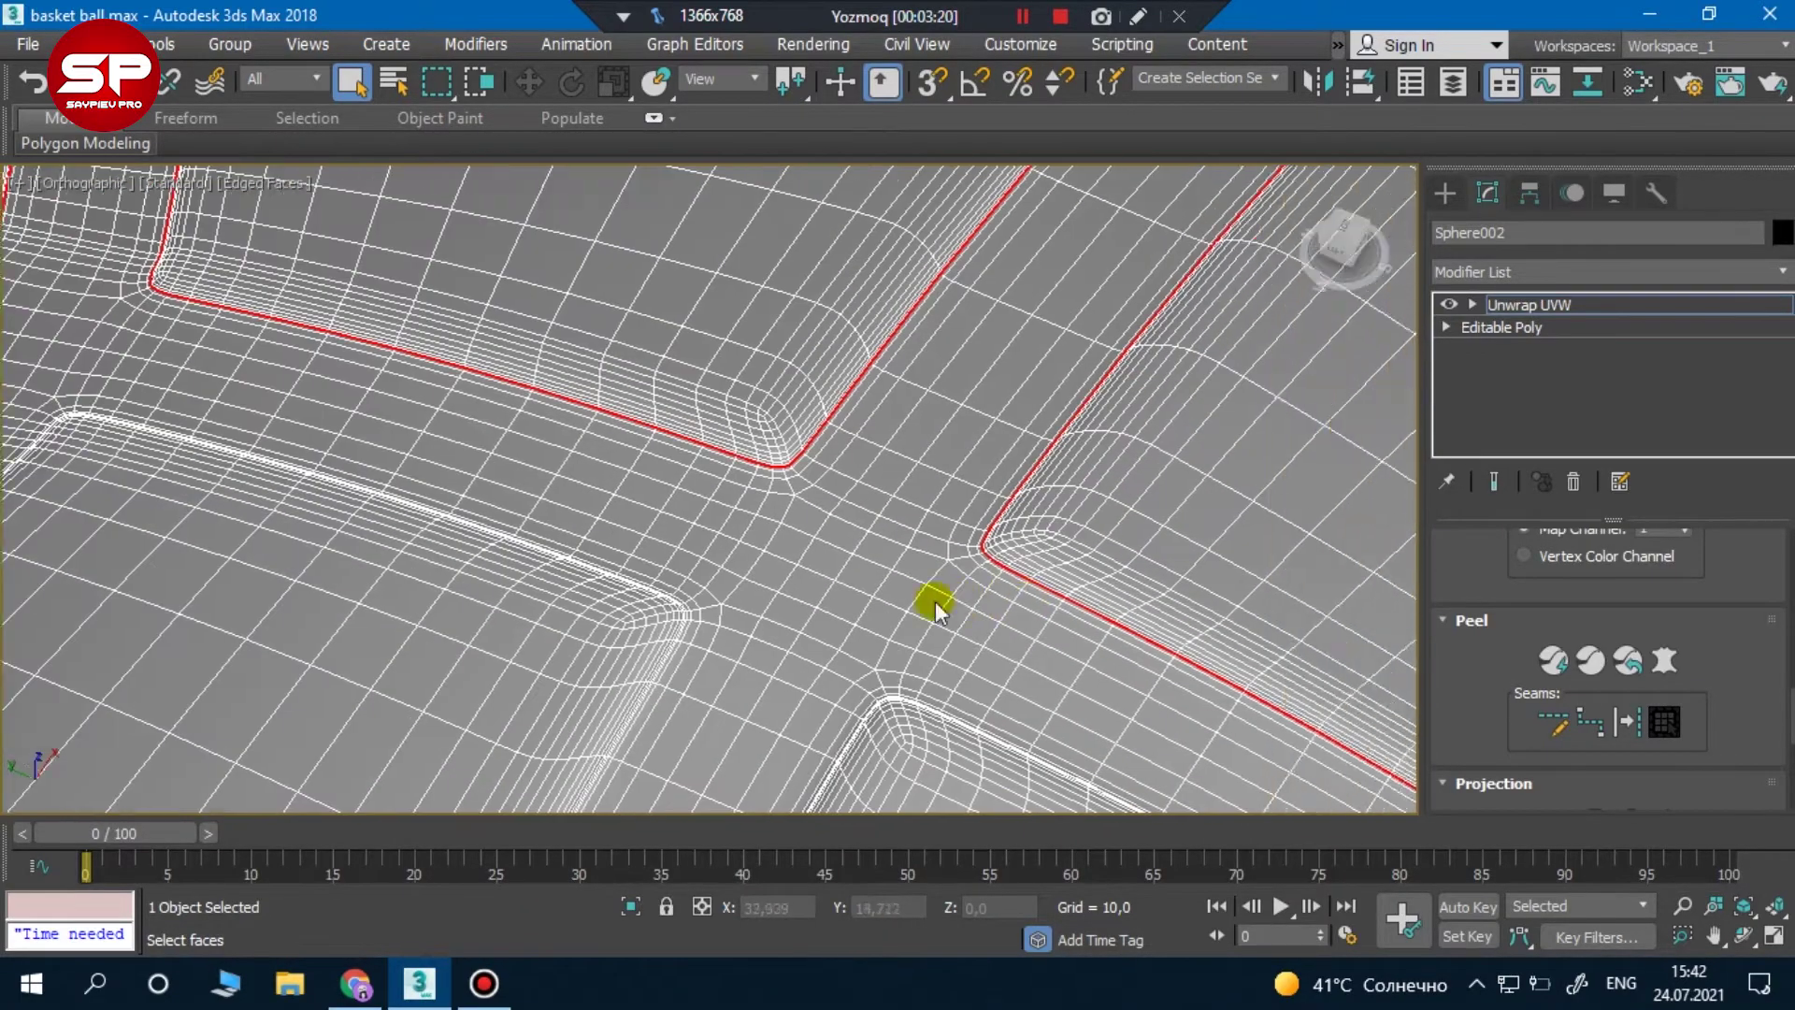
{"action": "scroll", "coordinate": [726, 633], "scroll_direction": "up", "scroll_amount": 2}
{"action": "scroll", "coordinate": [781, 552], "scroll_direction": "up", "scroll_amount": 2}
{"action": "left_click", "coordinate": [809, 449]}
{"action": "scroll", "coordinate": [866, 521], "scroll_direction": "down", "scroll_amount": 2}
{"action": "scroll", "coordinate": [1018, 613], "scroll_direction": "down", "scroll_amount": 1}
{"action": "scroll", "coordinate": [1046, 565], "scroll_direction": "up", "scroll_amount": 2}
{"action": "scroll", "coordinate": [959, 477], "scroll_direction": "up", "scroll_amount": 2}
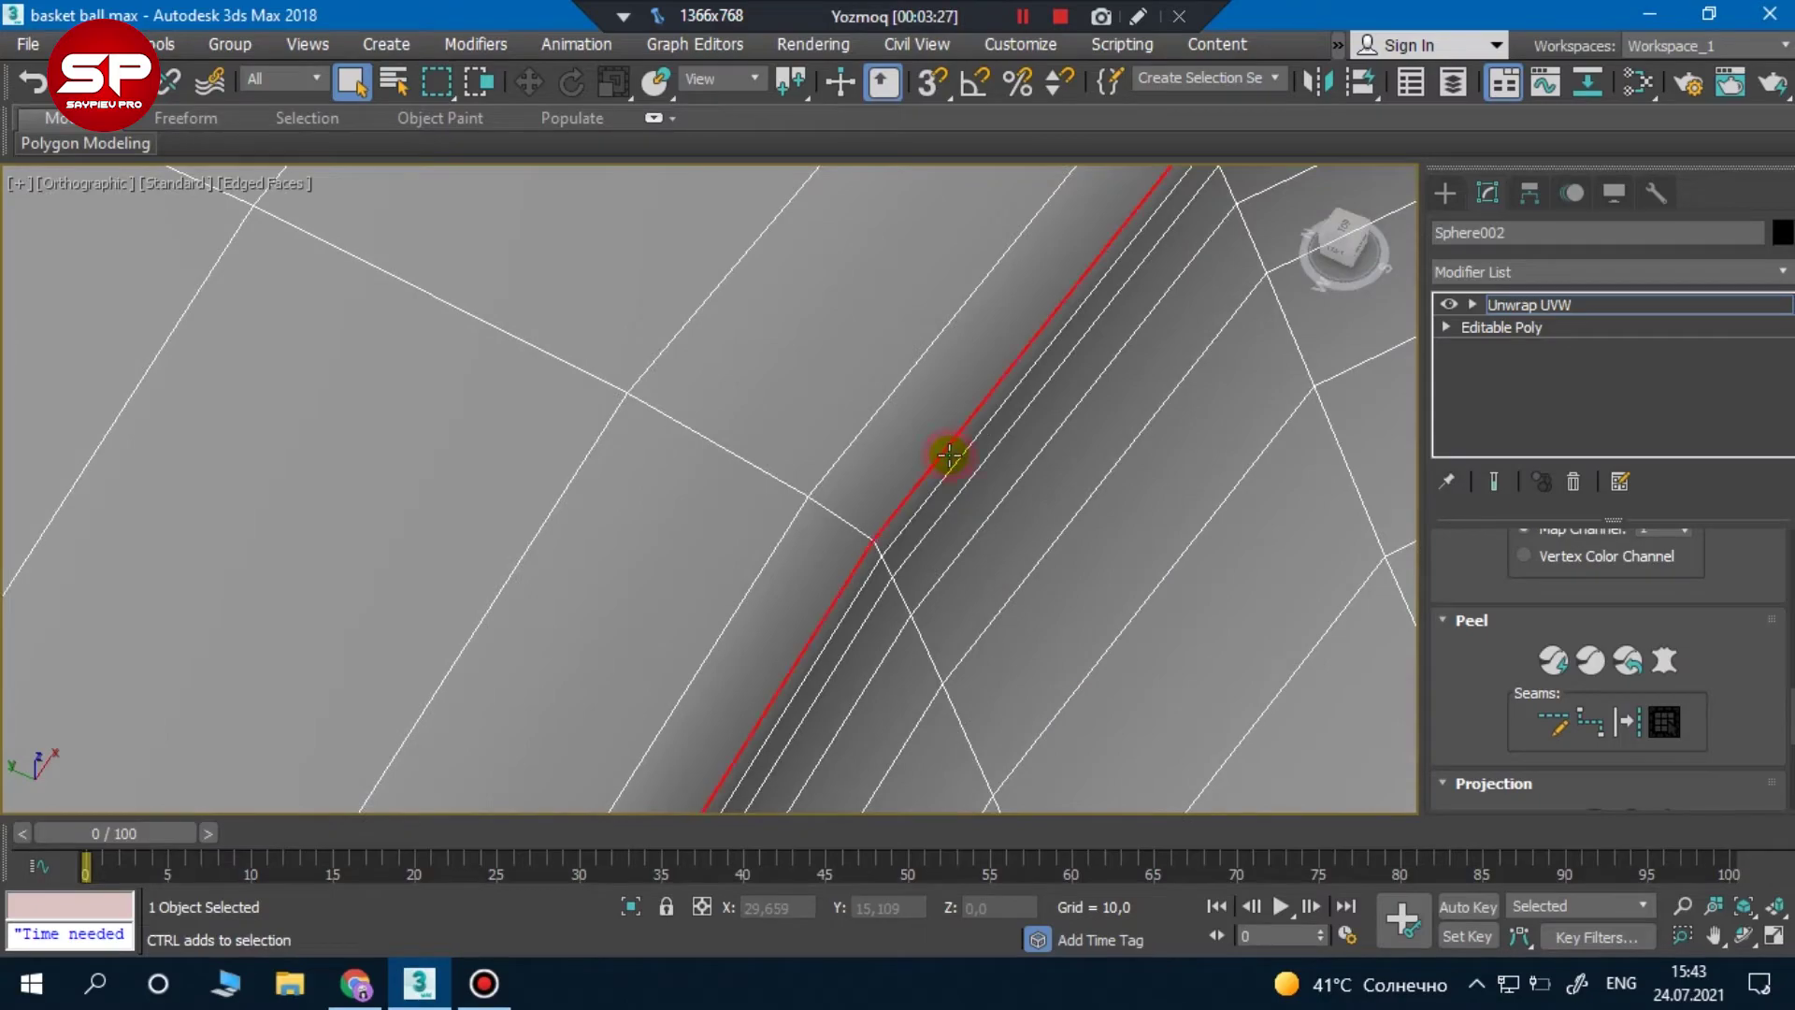
{"action": "scroll", "coordinate": [949, 455], "scroll_direction": "down", "scroll_amount": 2}
{"action": "scroll", "coordinate": [945, 452], "scroll_direction": "down", "scroll_amount": 2}
{"action": "scroll", "coordinate": [962, 473], "scroll_direction": "down", "scroll_amount": 2}
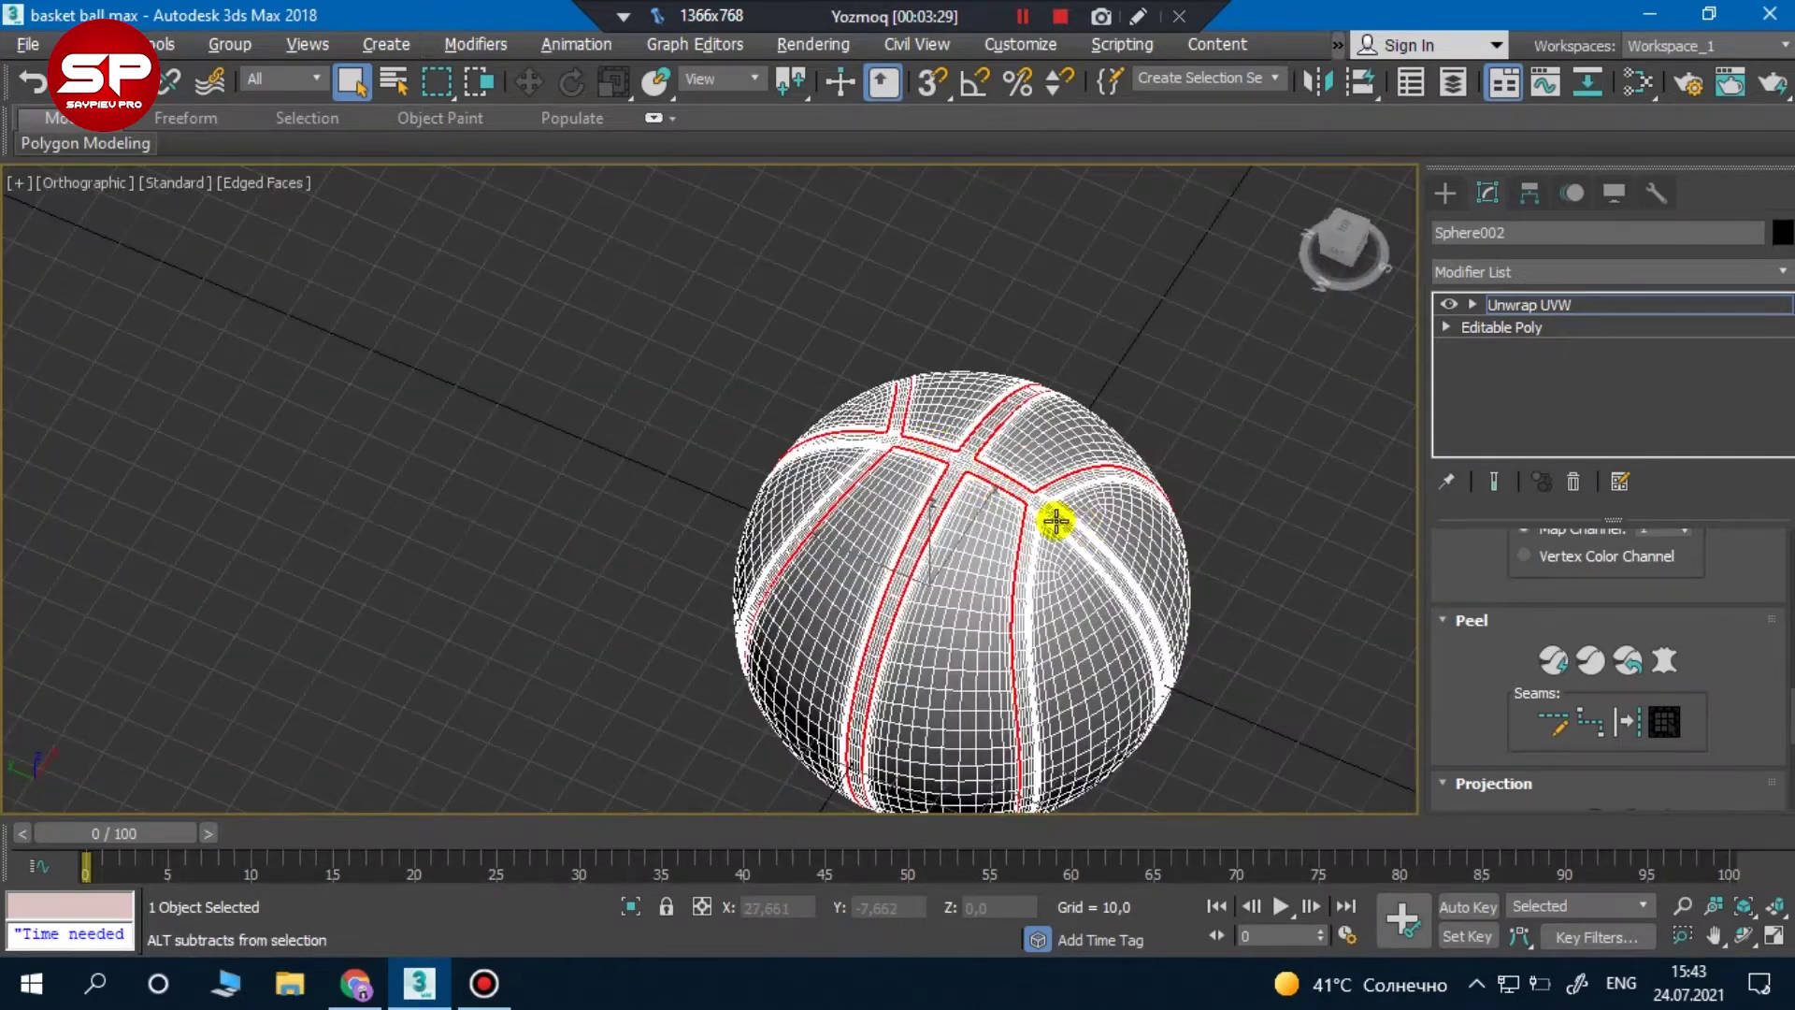
{"action": "scroll", "coordinate": [1028, 486], "scroll_direction": "up", "scroll_amount": 1}
{"action": "scroll", "coordinate": [916, 473], "scroll_direction": "up", "scroll_amount": 3}
{"action": "scroll", "coordinate": [928, 446], "scroll_direction": "up", "scroll_amount": 2}
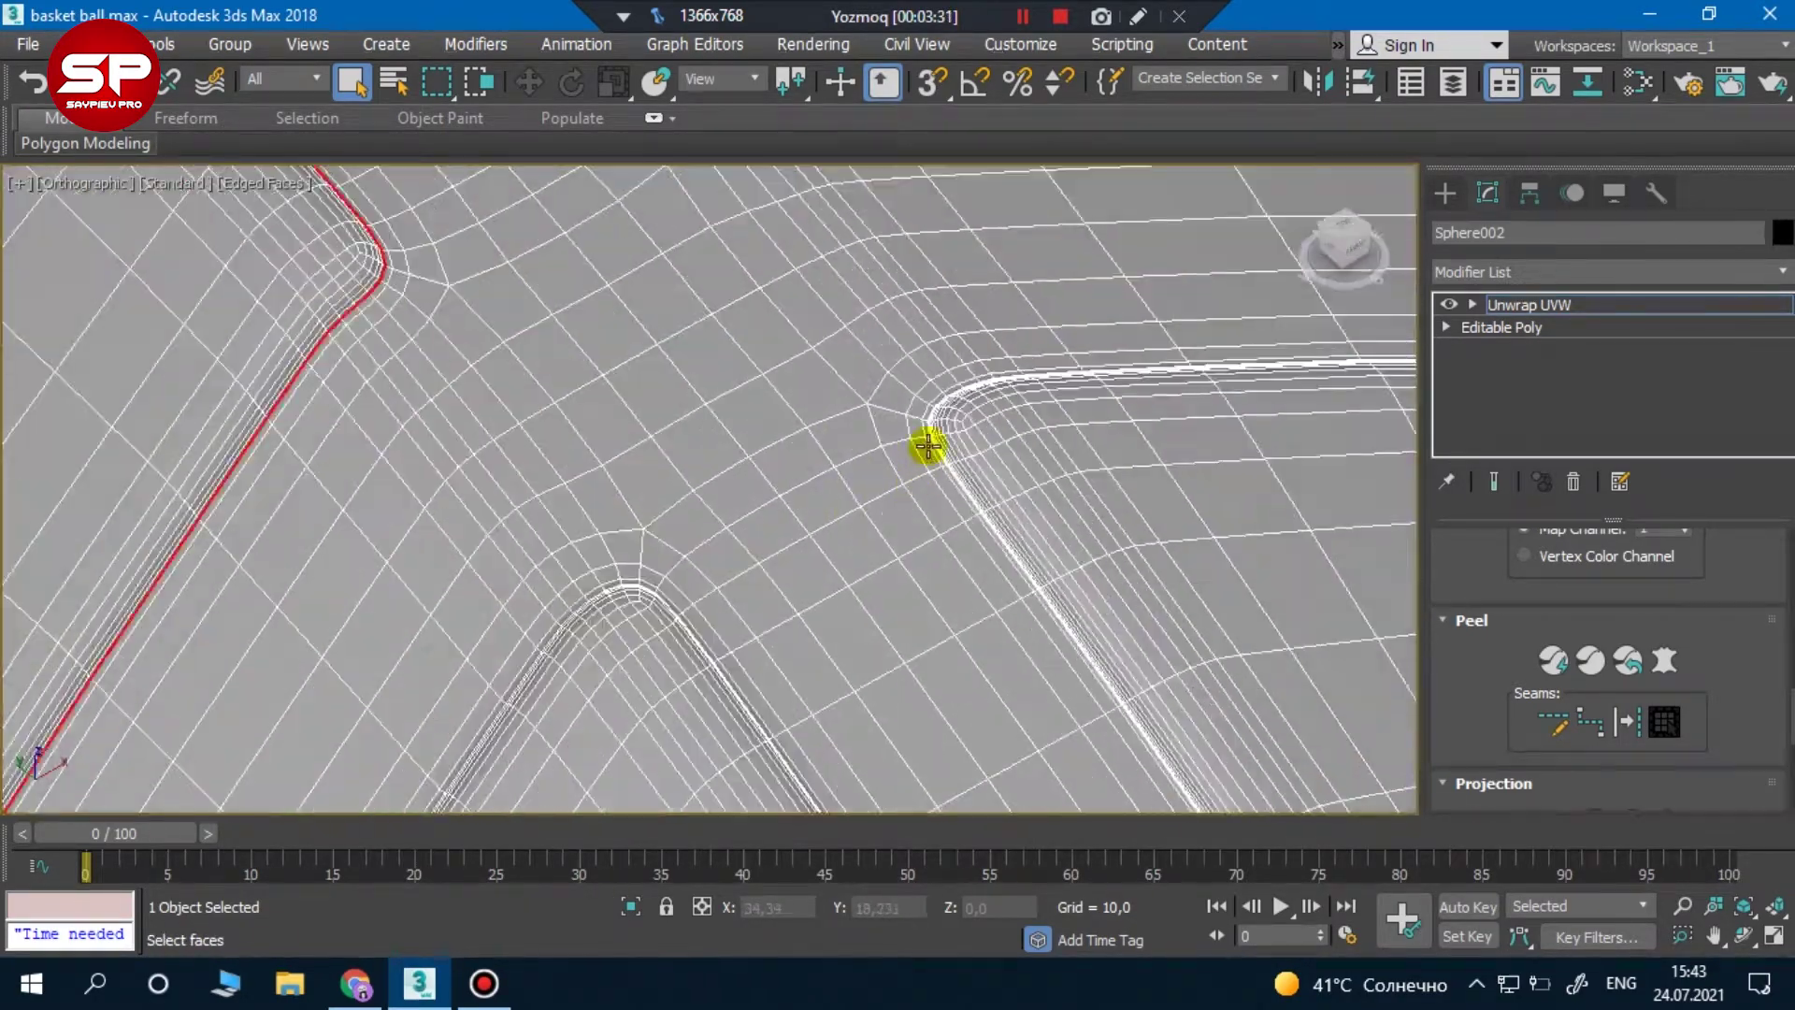
{"action": "scroll", "coordinate": [928, 446], "scroll_direction": "up", "scroll_amount": 2}
{"action": "scroll", "coordinate": [913, 402], "scroll_direction": "up", "scroll_amount": 2}
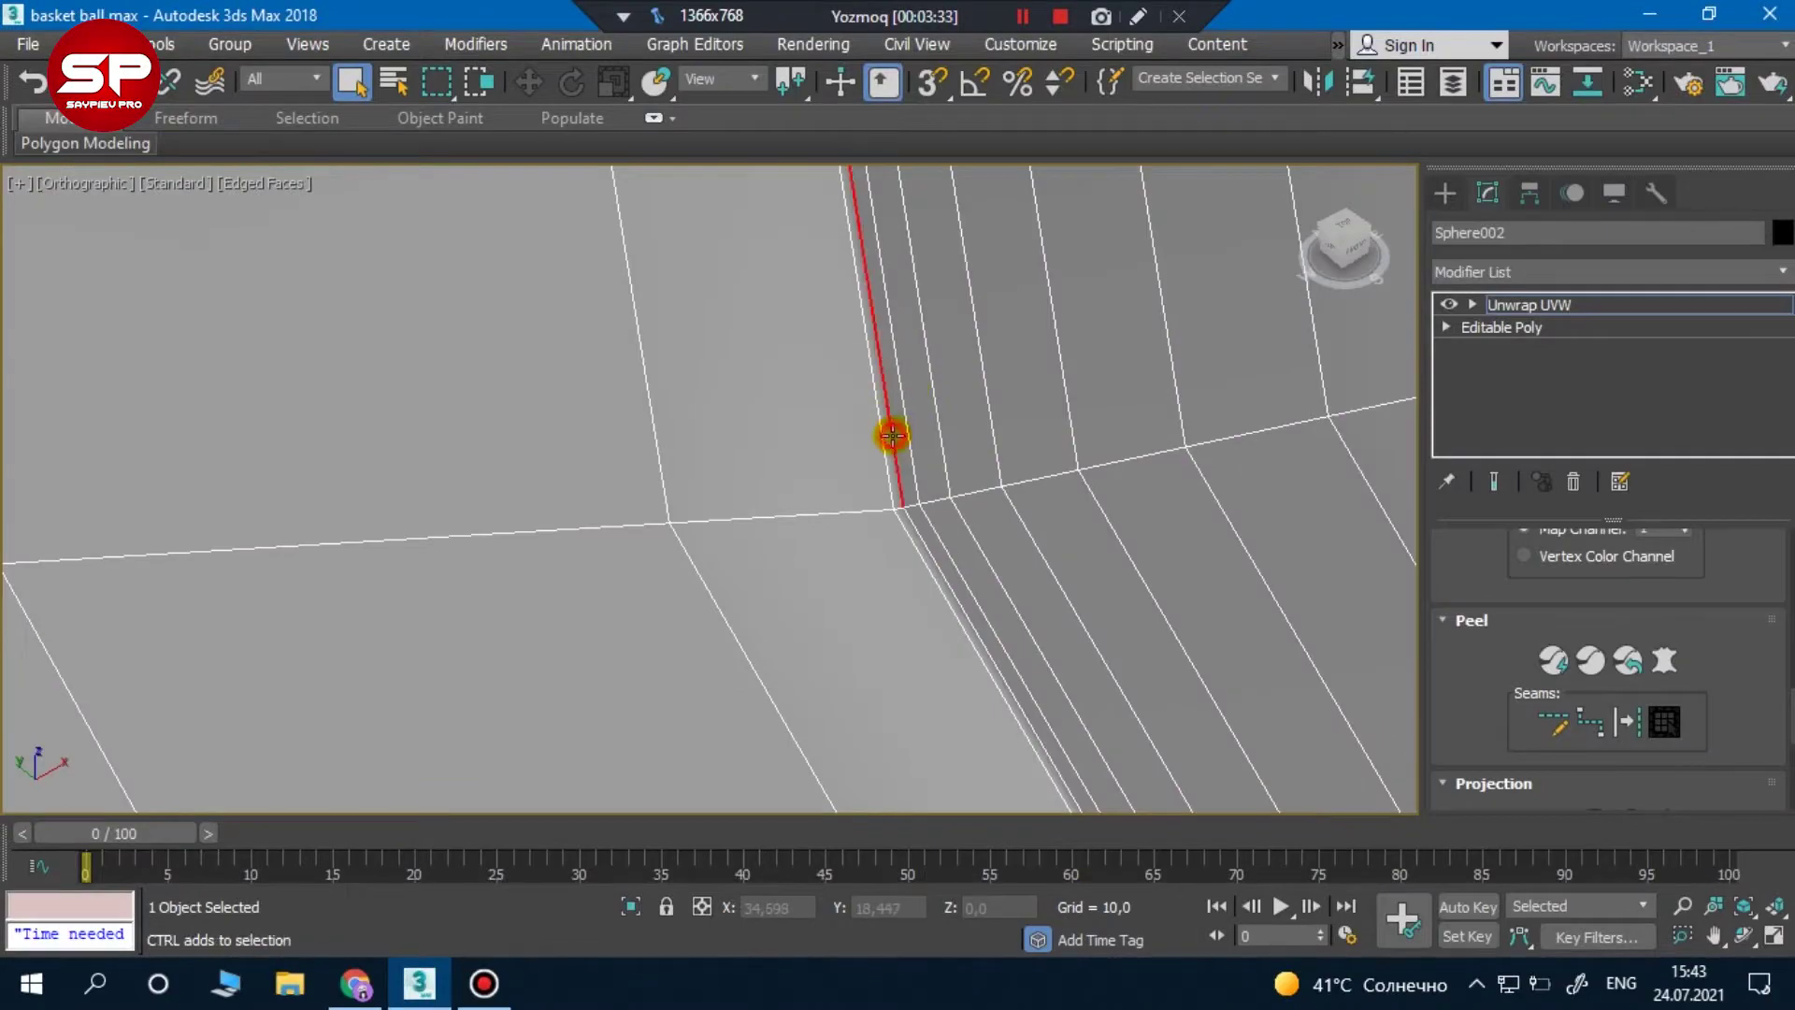
{"action": "scroll", "coordinate": [892, 435], "scroll_direction": "down", "scroll_amount": 3}
{"action": "scroll", "coordinate": [894, 429], "scroll_direction": "down", "scroll_amount": 2}
{"action": "scroll", "coordinate": [729, 504], "scroll_direction": "up", "scroll_amount": 2}
{"action": "scroll", "coordinate": [565, 521], "scroll_direction": "up", "scroll_amount": 3}
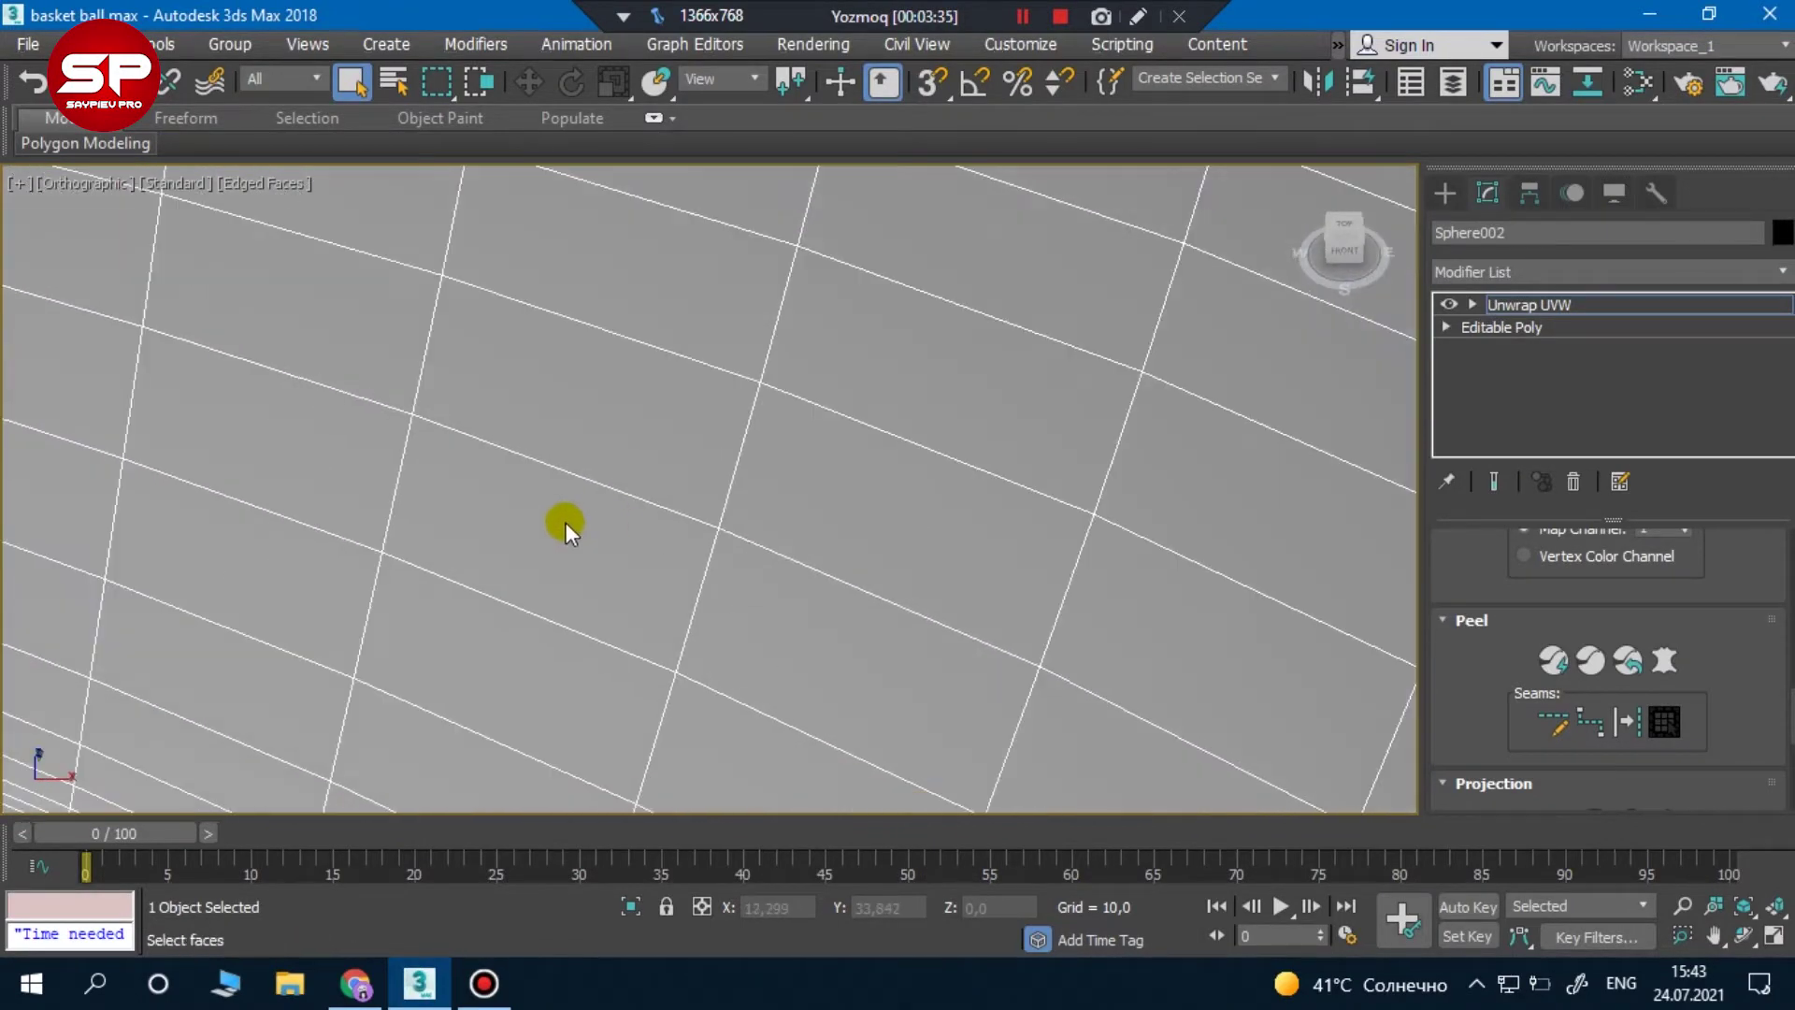
{"action": "scroll", "coordinate": [565, 522], "scroll_direction": "down", "scroll_amount": 4}
Orbit back to perspective and apply Convert Edges to Seams to the groove edges
{"action": "mouse_move", "coordinate": [417, 533]}
{"action": "middle_mouse_down", "text": "alt"}
{"action": "mouse_move", "coordinate": [337, 521]}
{"action": "mouse_move", "coordinate": [352, 566]}
{"action": "middle_mouse_up", "text": "alt"}
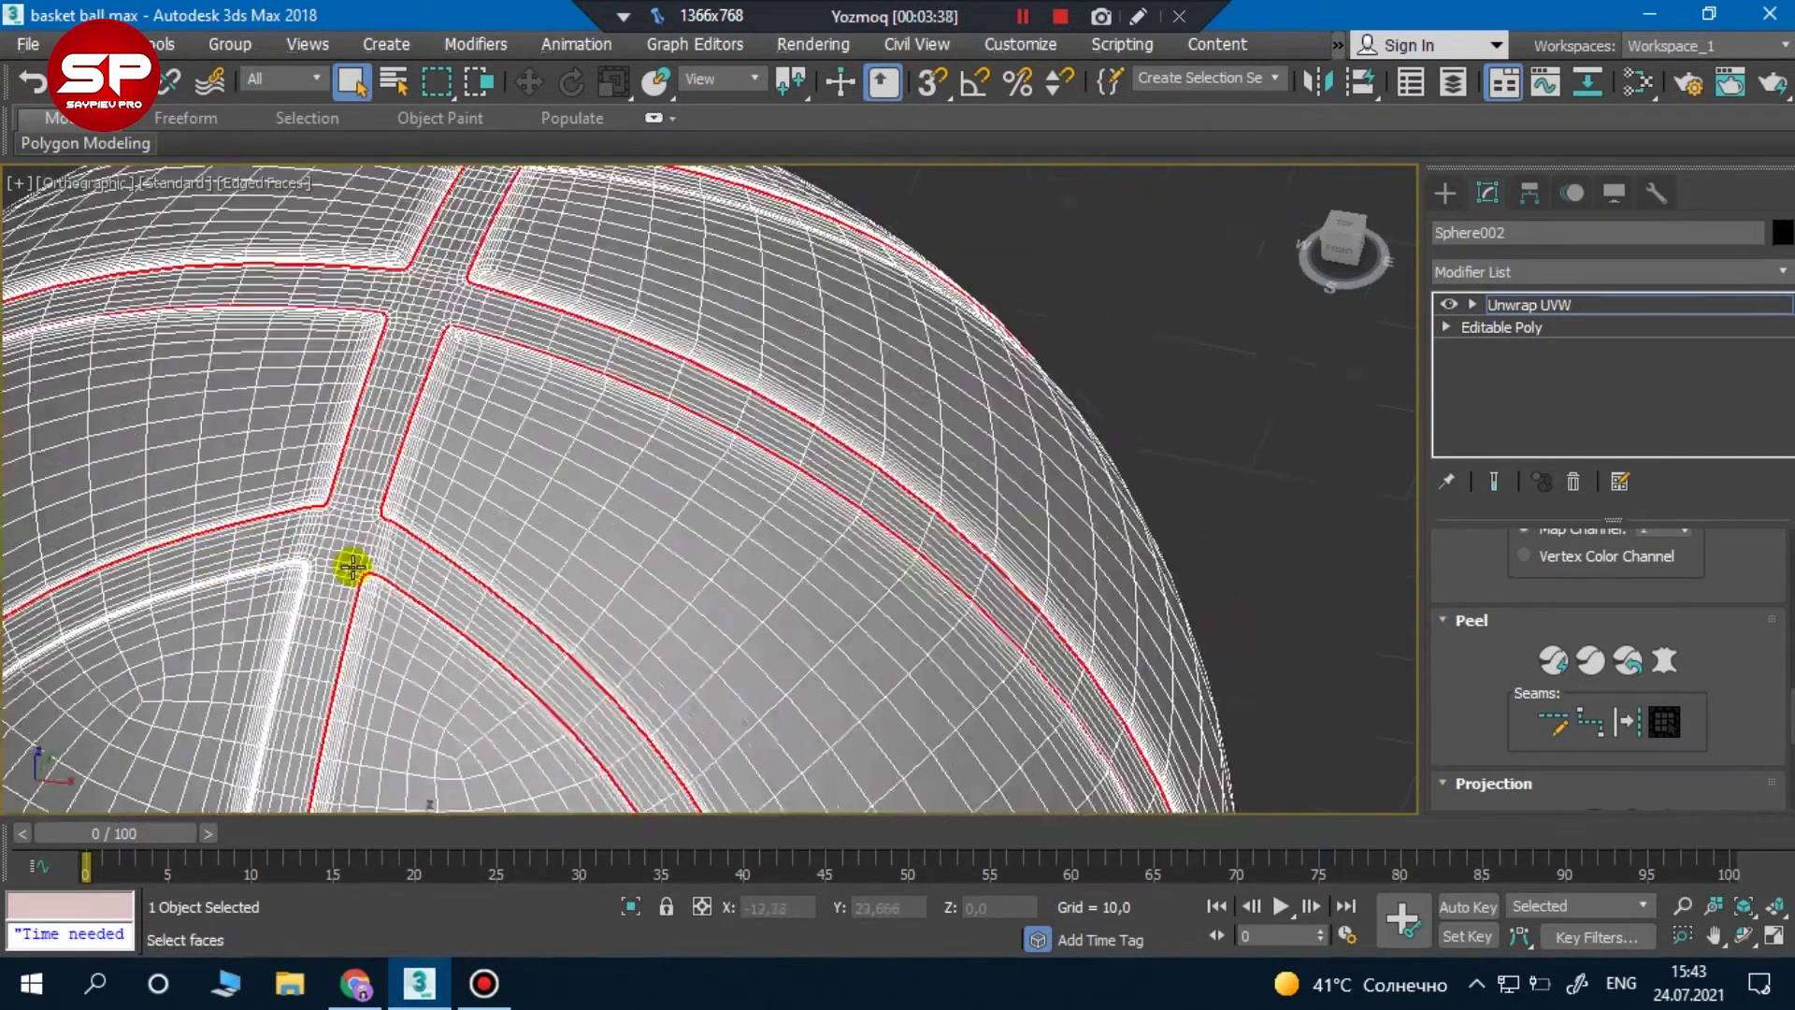
{"action": "scroll", "coordinate": [352, 566], "scroll_direction": "up", "scroll_amount": 3}
{"action": "scroll", "coordinate": [225, 571], "scroll_direction": "up", "scroll_amount": 3}
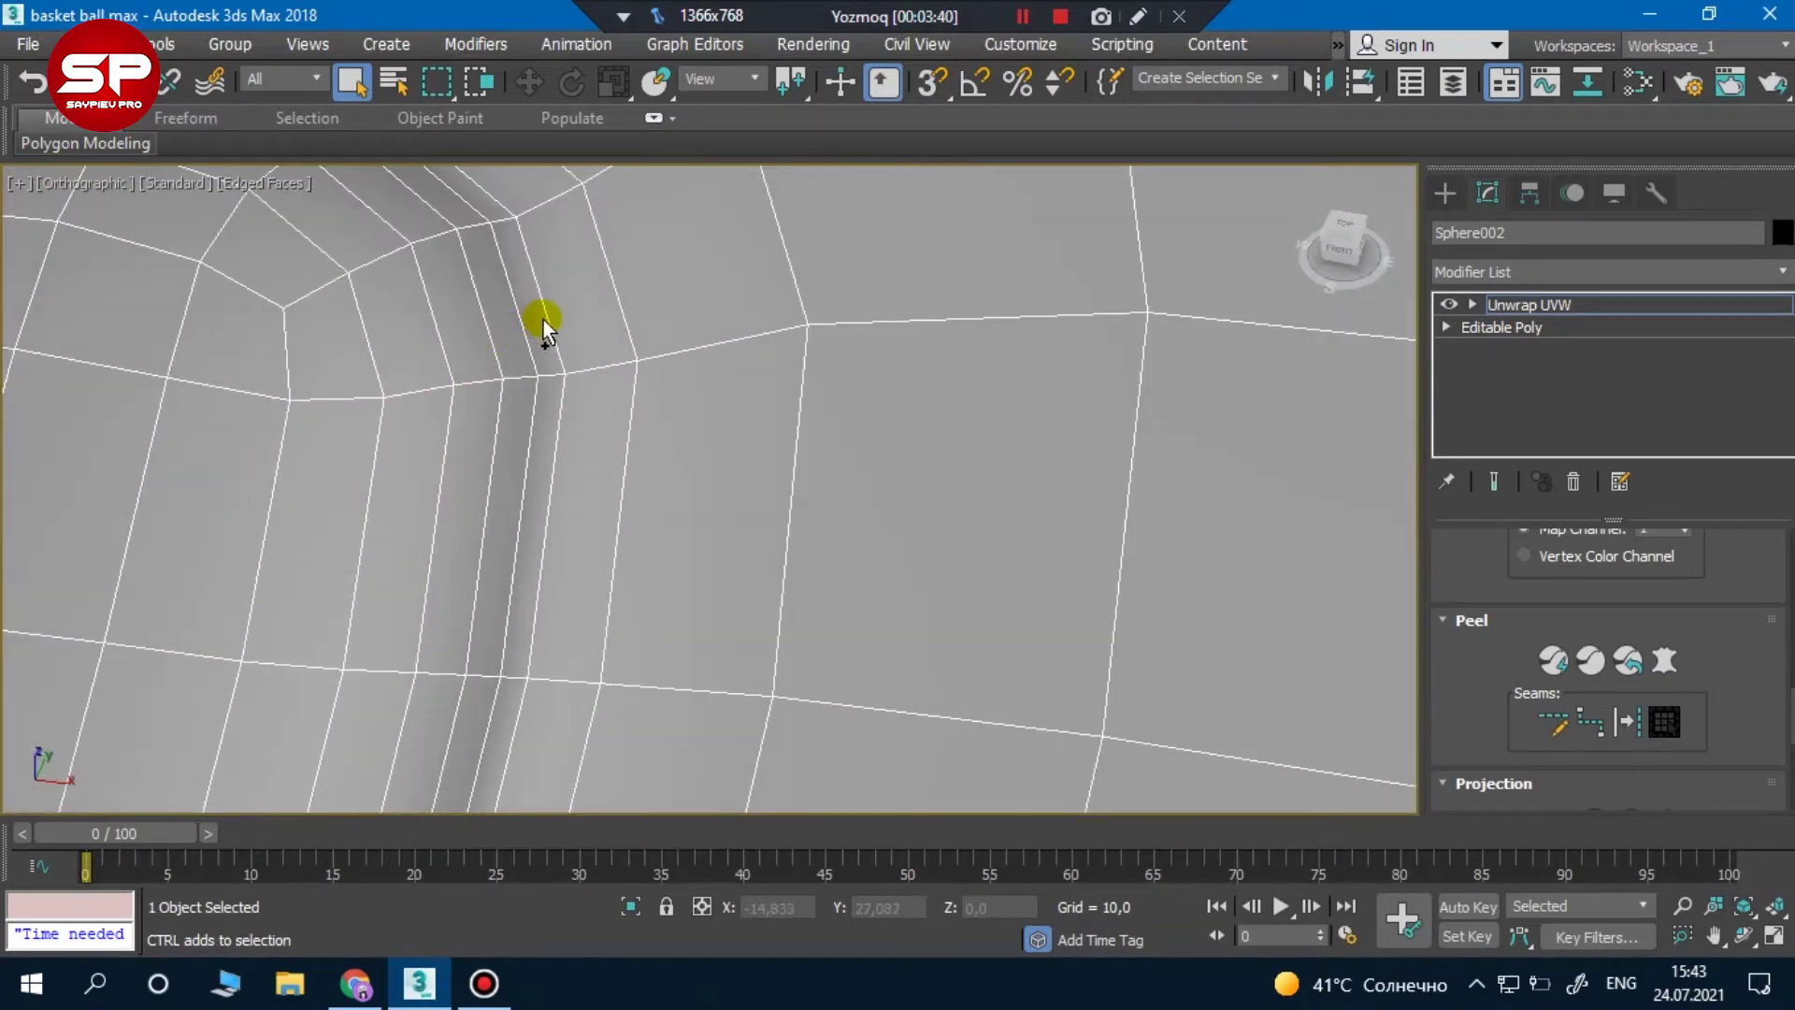
{"action": "scroll", "coordinate": [561, 383], "scroll_direction": "down", "scroll_amount": 2}
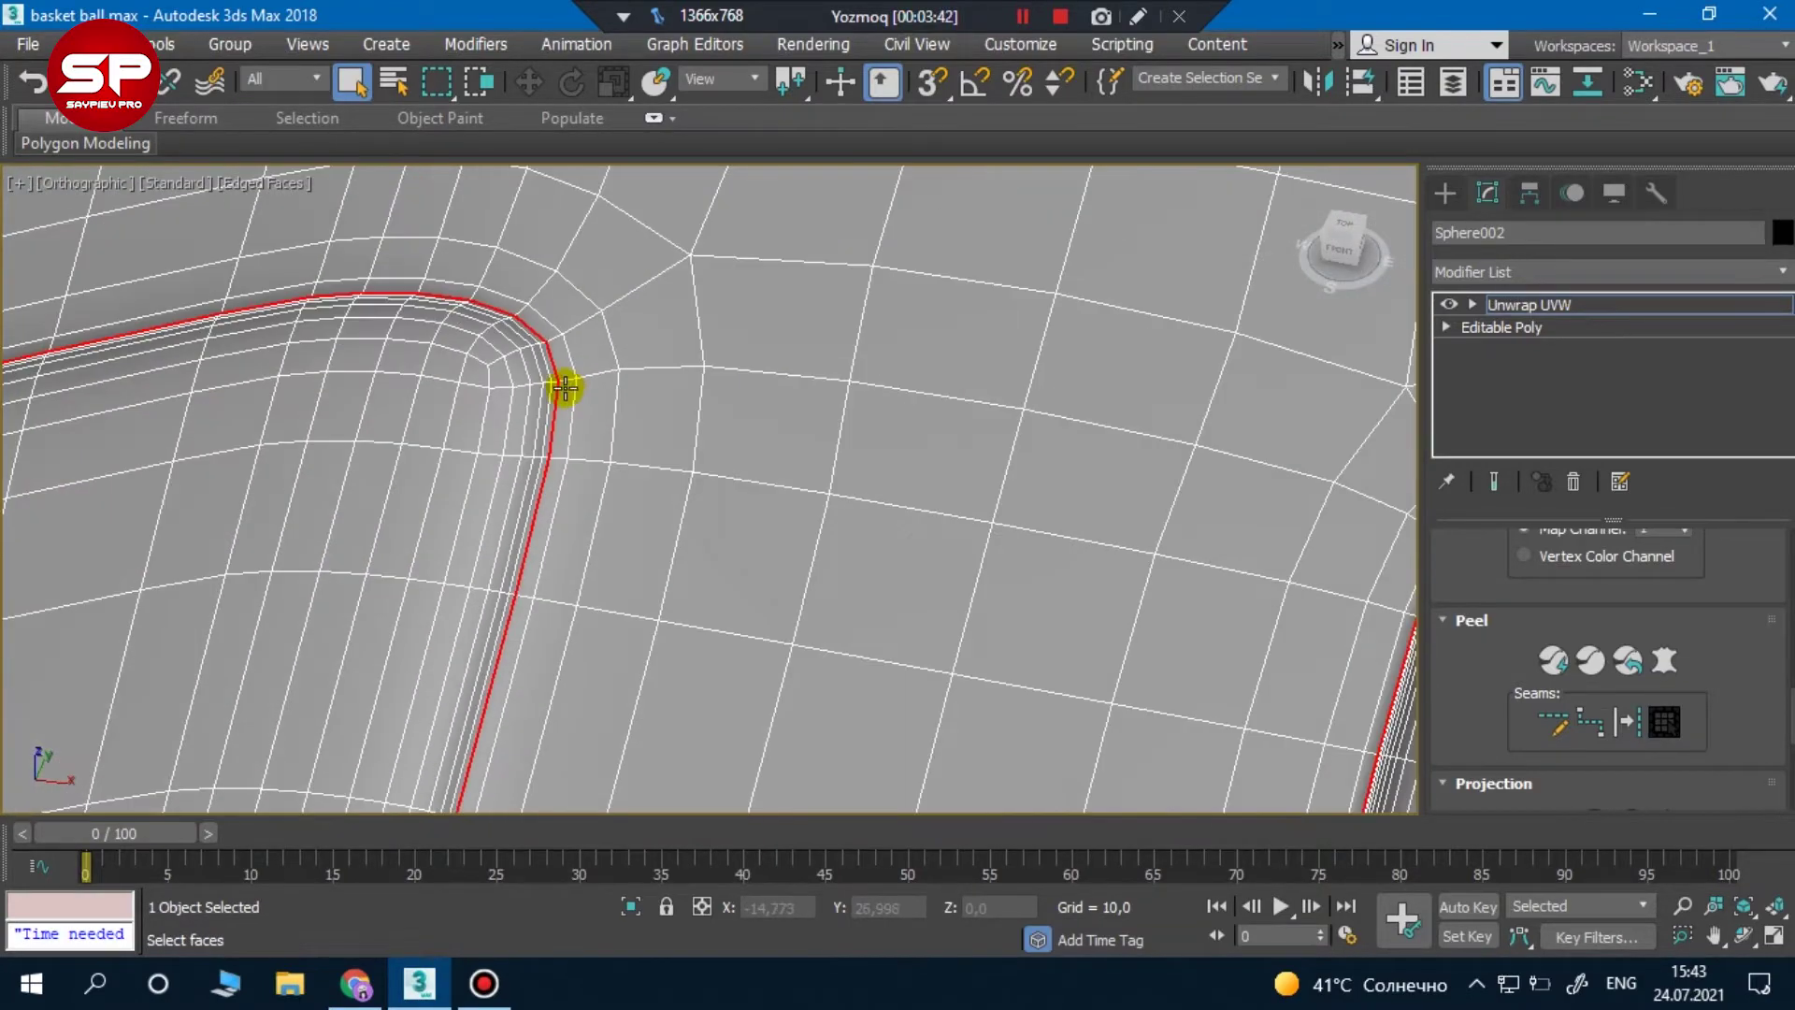
{"action": "scroll", "coordinate": [563, 391], "scroll_direction": "down", "scroll_amount": 2}
{"action": "scroll", "coordinate": [633, 389], "scroll_direction": "down", "scroll_amount": 2}
{"action": "scroll", "coordinate": [688, 305], "scroll_direction": "down", "scroll_amount": 2}
{"action": "scroll", "coordinate": [689, 564], "scroll_direction": "down", "scroll_amount": 2}
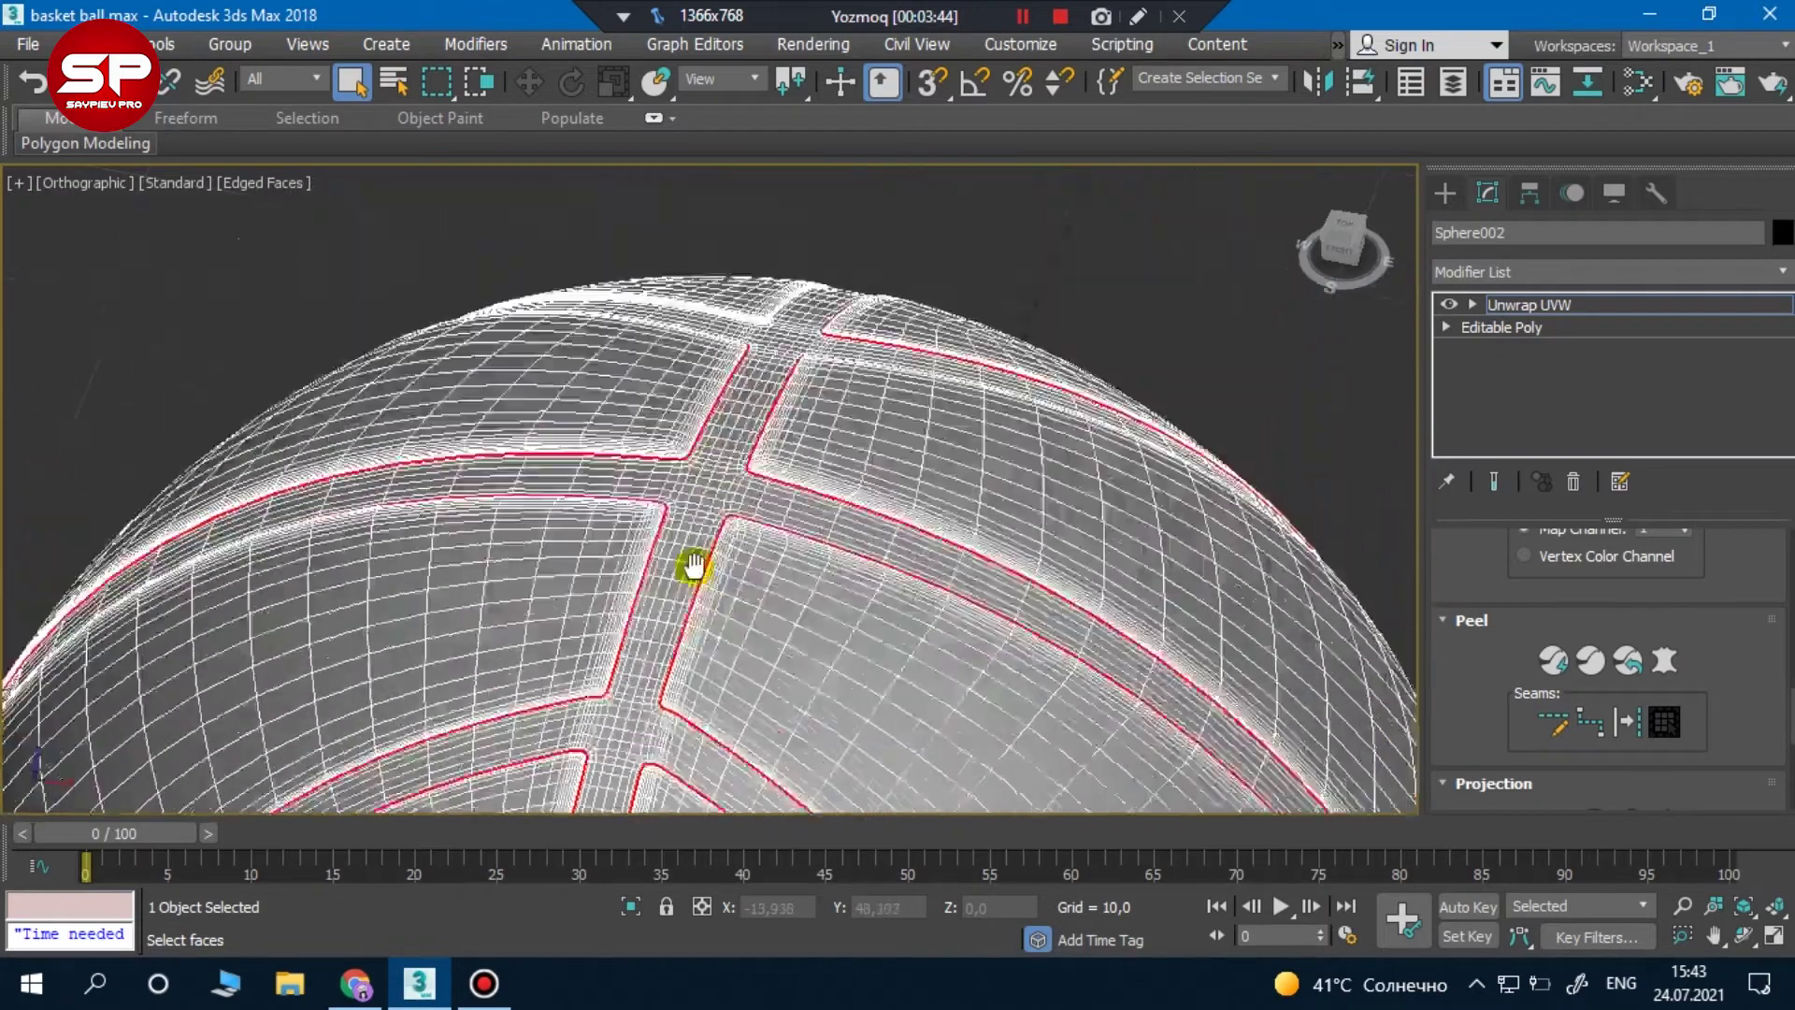
{"action": "scroll", "coordinate": [754, 505], "scroll_direction": "up", "scroll_amount": 3}
{"action": "scroll", "coordinate": [766, 345], "scroll_direction": "up", "scroll_amount": 3}
{"action": "scroll", "coordinate": [790, 433], "scroll_direction": "up", "scroll_amount": 2}
{"action": "scroll", "coordinate": [790, 419], "scroll_direction": "down", "scroll_amount": 1}
{"action": "scroll", "coordinate": [790, 417], "scroll_direction": "down", "scroll_amount": 2}
{"action": "scroll", "coordinate": [795, 420], "scroll_direction": "down", "scroll_amount": 4}
{"action": "scroll", "coordinate": [813, 458], "scroll_direction": "down", "scroll_amount": 1}
{"action": "middle_click_drag", "start_coordinate": [842, 505], "coordinate": [817, 552], "text": "alt"}
{"action": "key", "text": "p"}
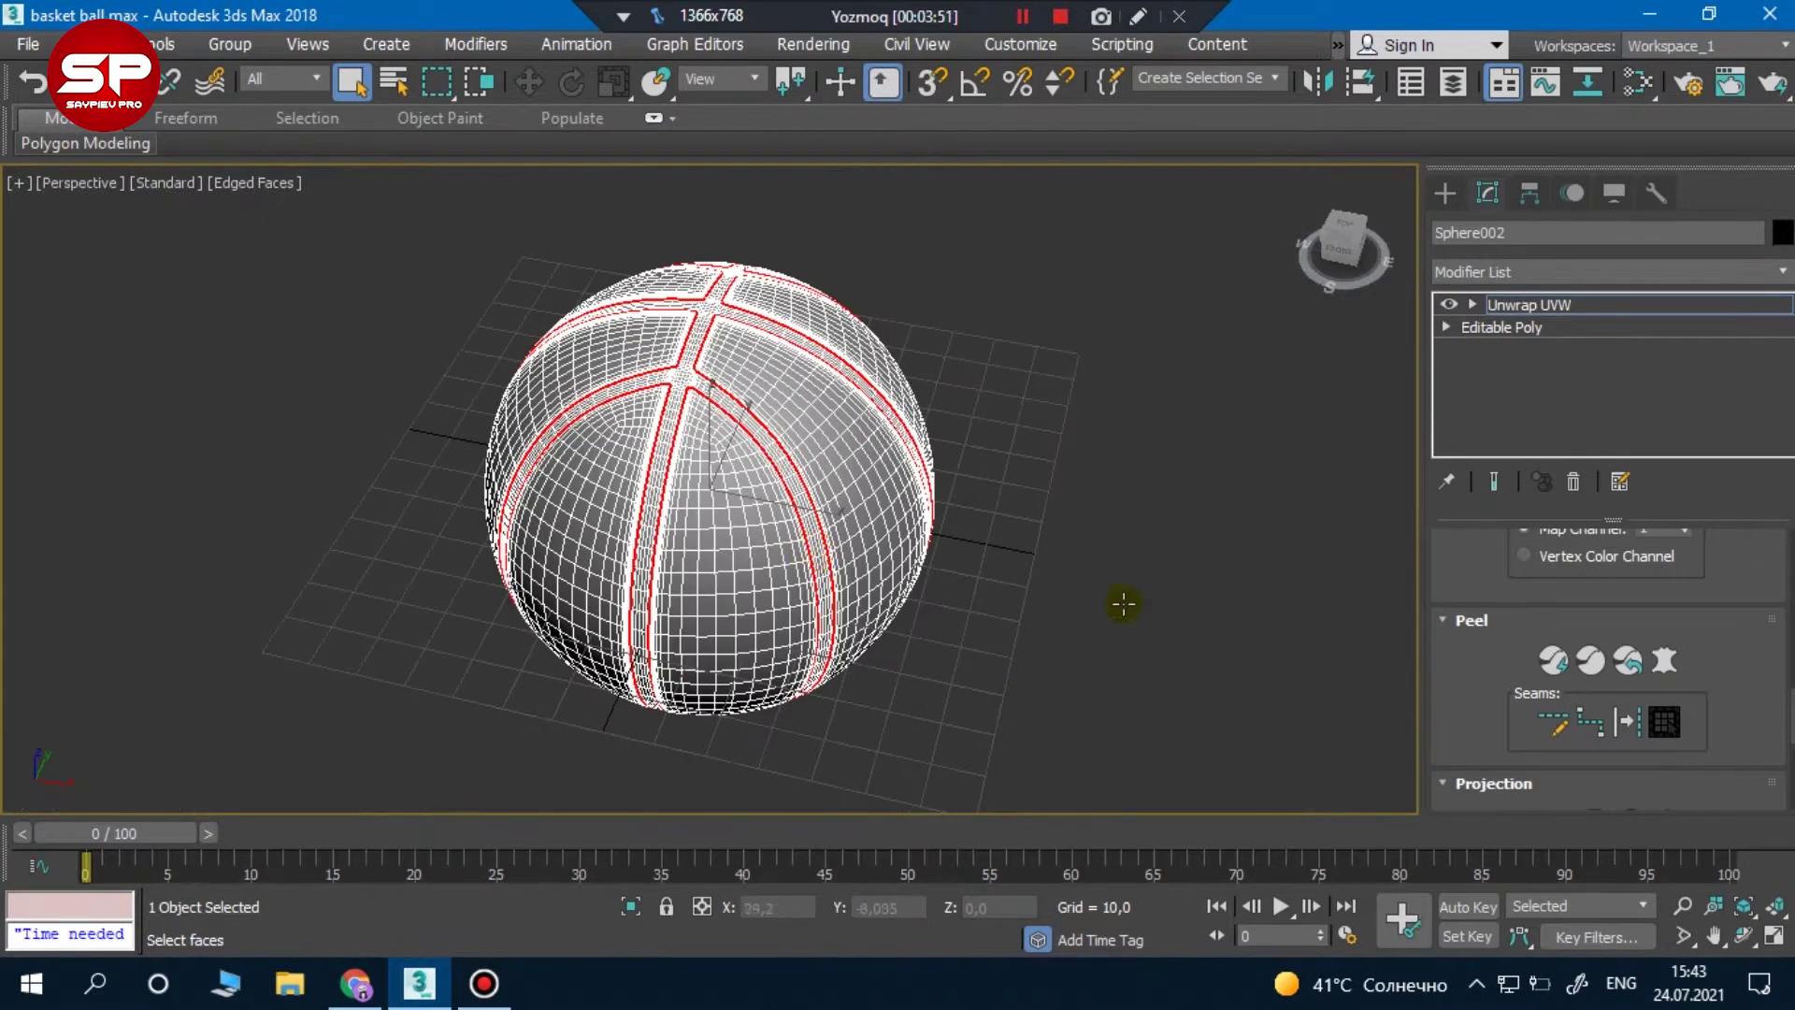
{"action": "left_click", "coordinate": [1629, 720]}
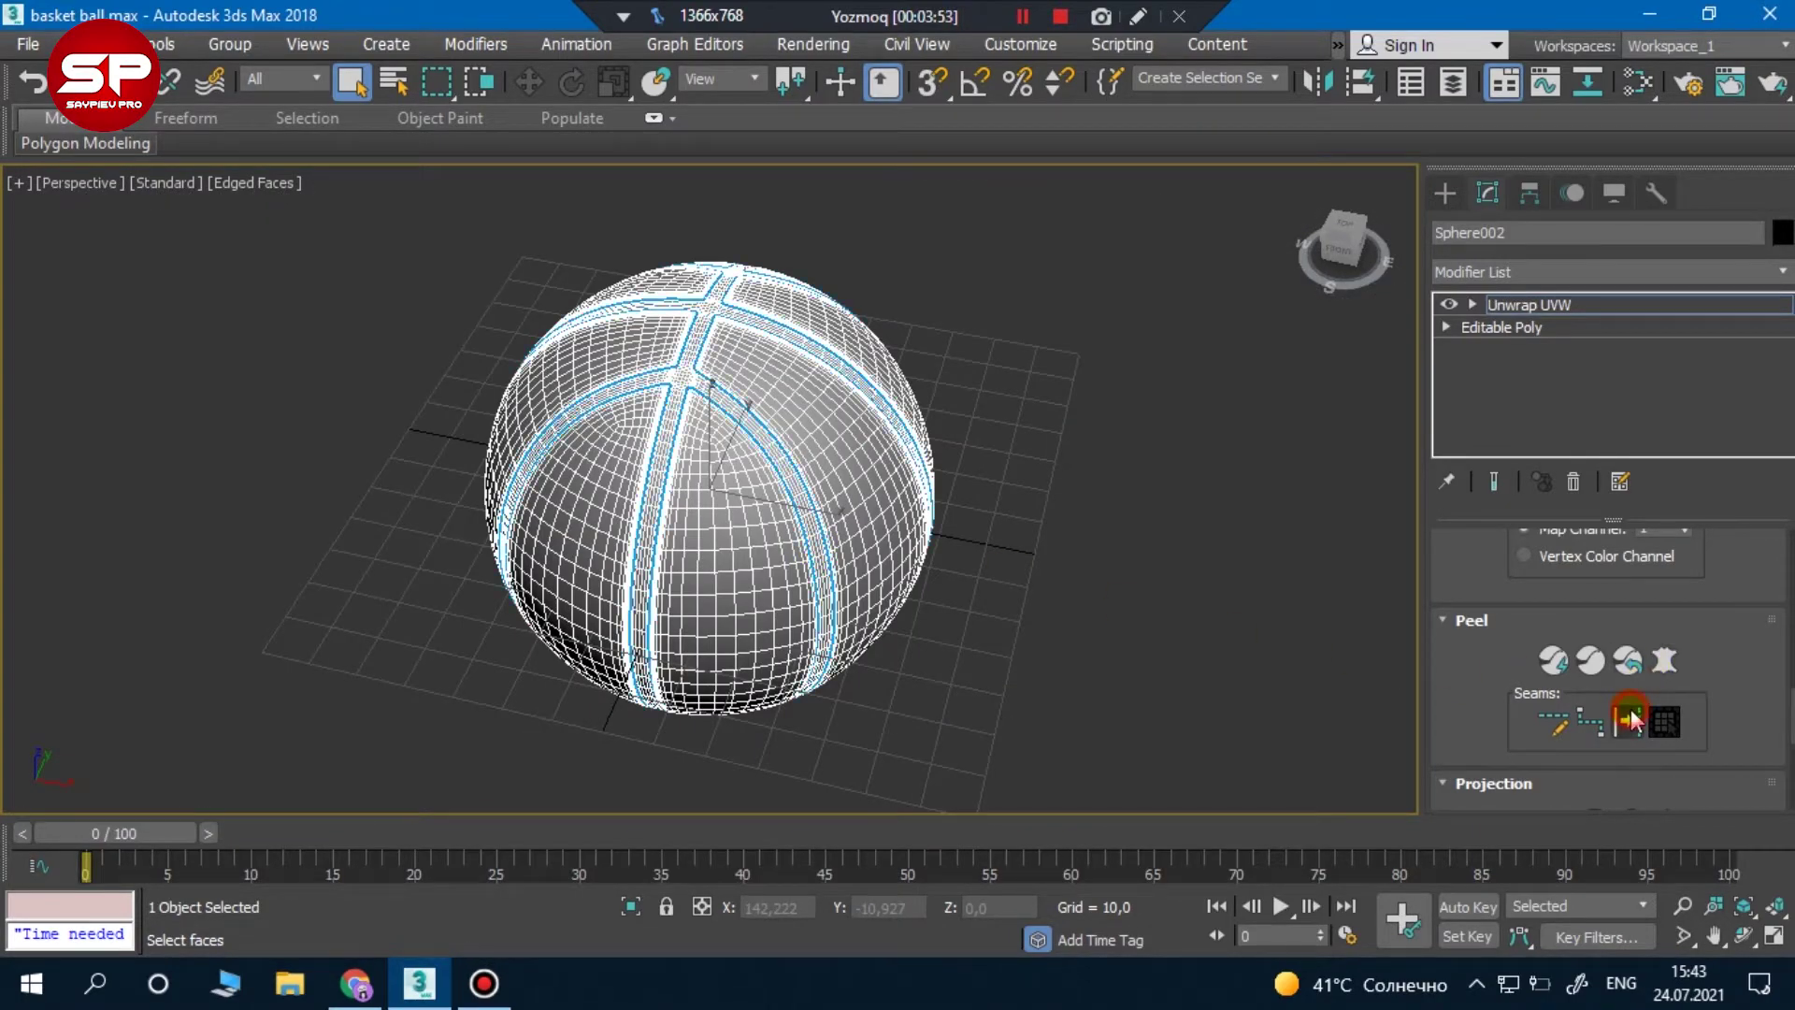
Pick a face and expand the selection to the seams, isolating one strip
{"action": "scroll", "coordinate": [675, 313], "scroll_direction": "up", "scroll_amount": 5}
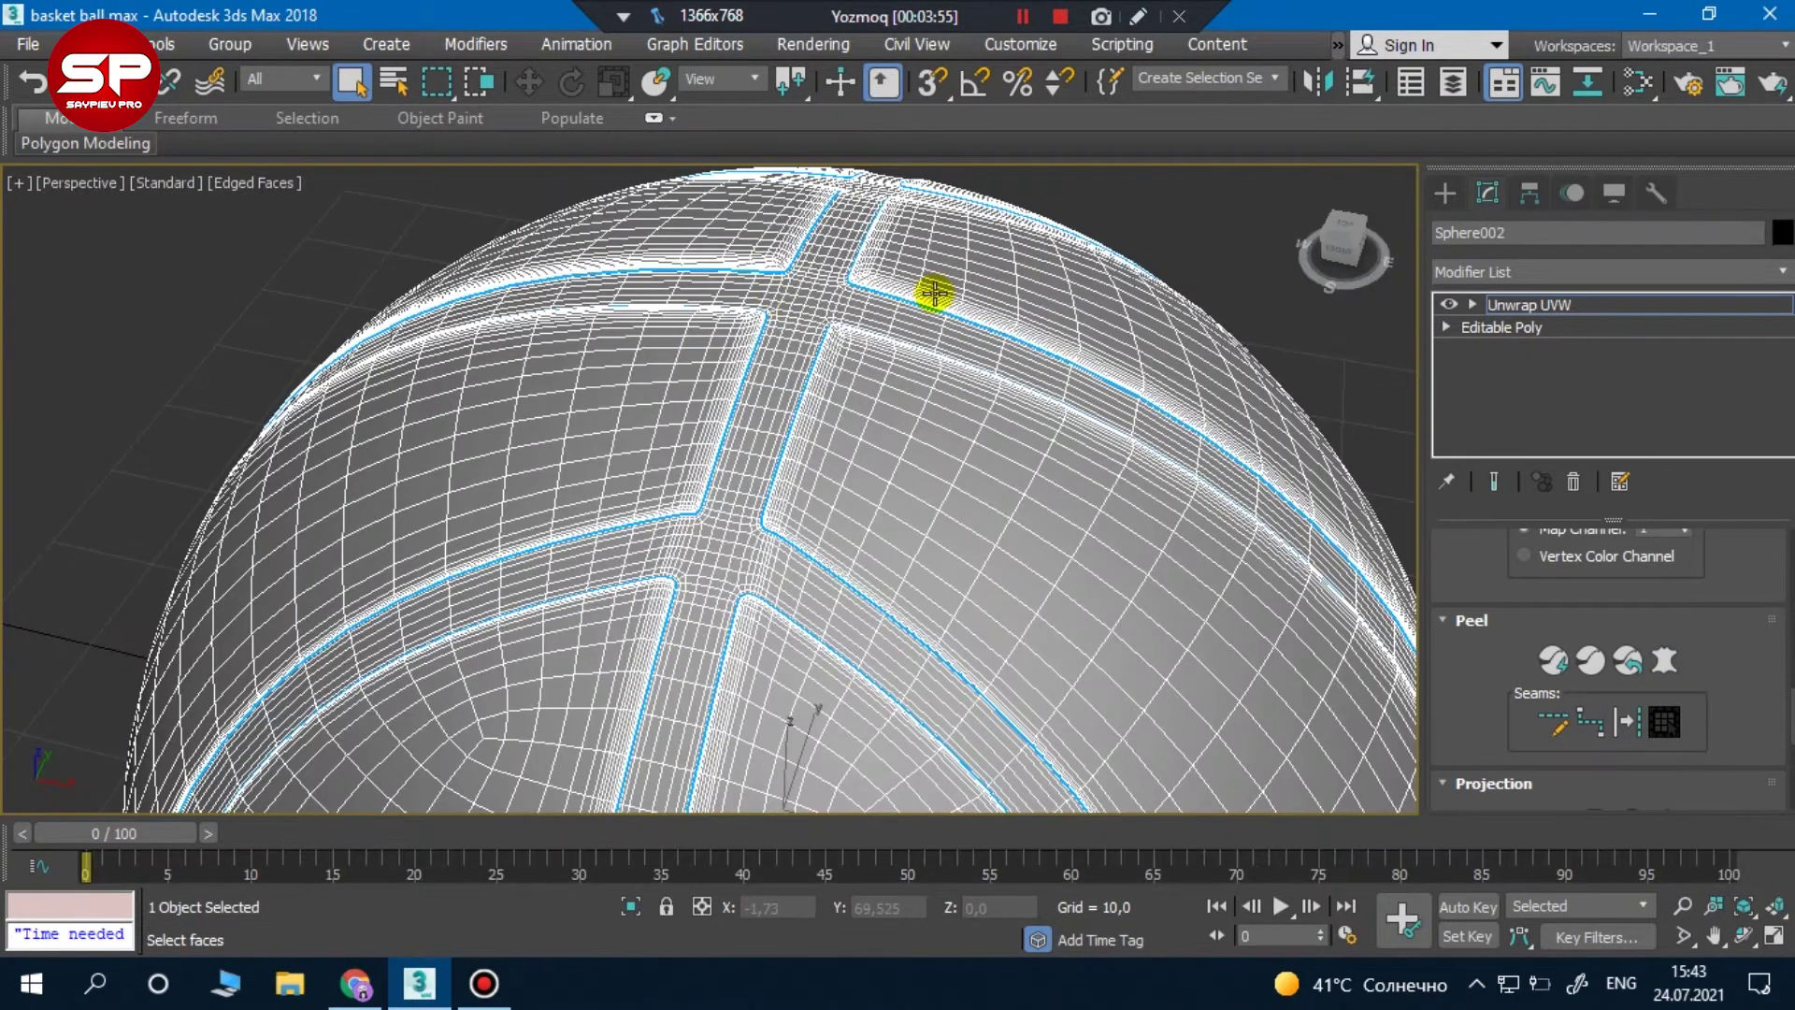
{"action": "left_click", "coordinate": [1214, 660]}
{"action": "scroll", "coordinate": [1711, 634], "scroll_direction": "up", "scroll_amount": 5}
{"action": "scroll", "coordinate": [1730, 630], "scroll_direction": "up", "scroll_amount": 5}
{"action": "scroll", "coordinate": [1580, 718], "scroll_direction": "up", "scroll_amount": 3}
{"action": "scroll", "coordinate": [1615, 788], "scroll_direction": "down", "scroll_amount": 5}
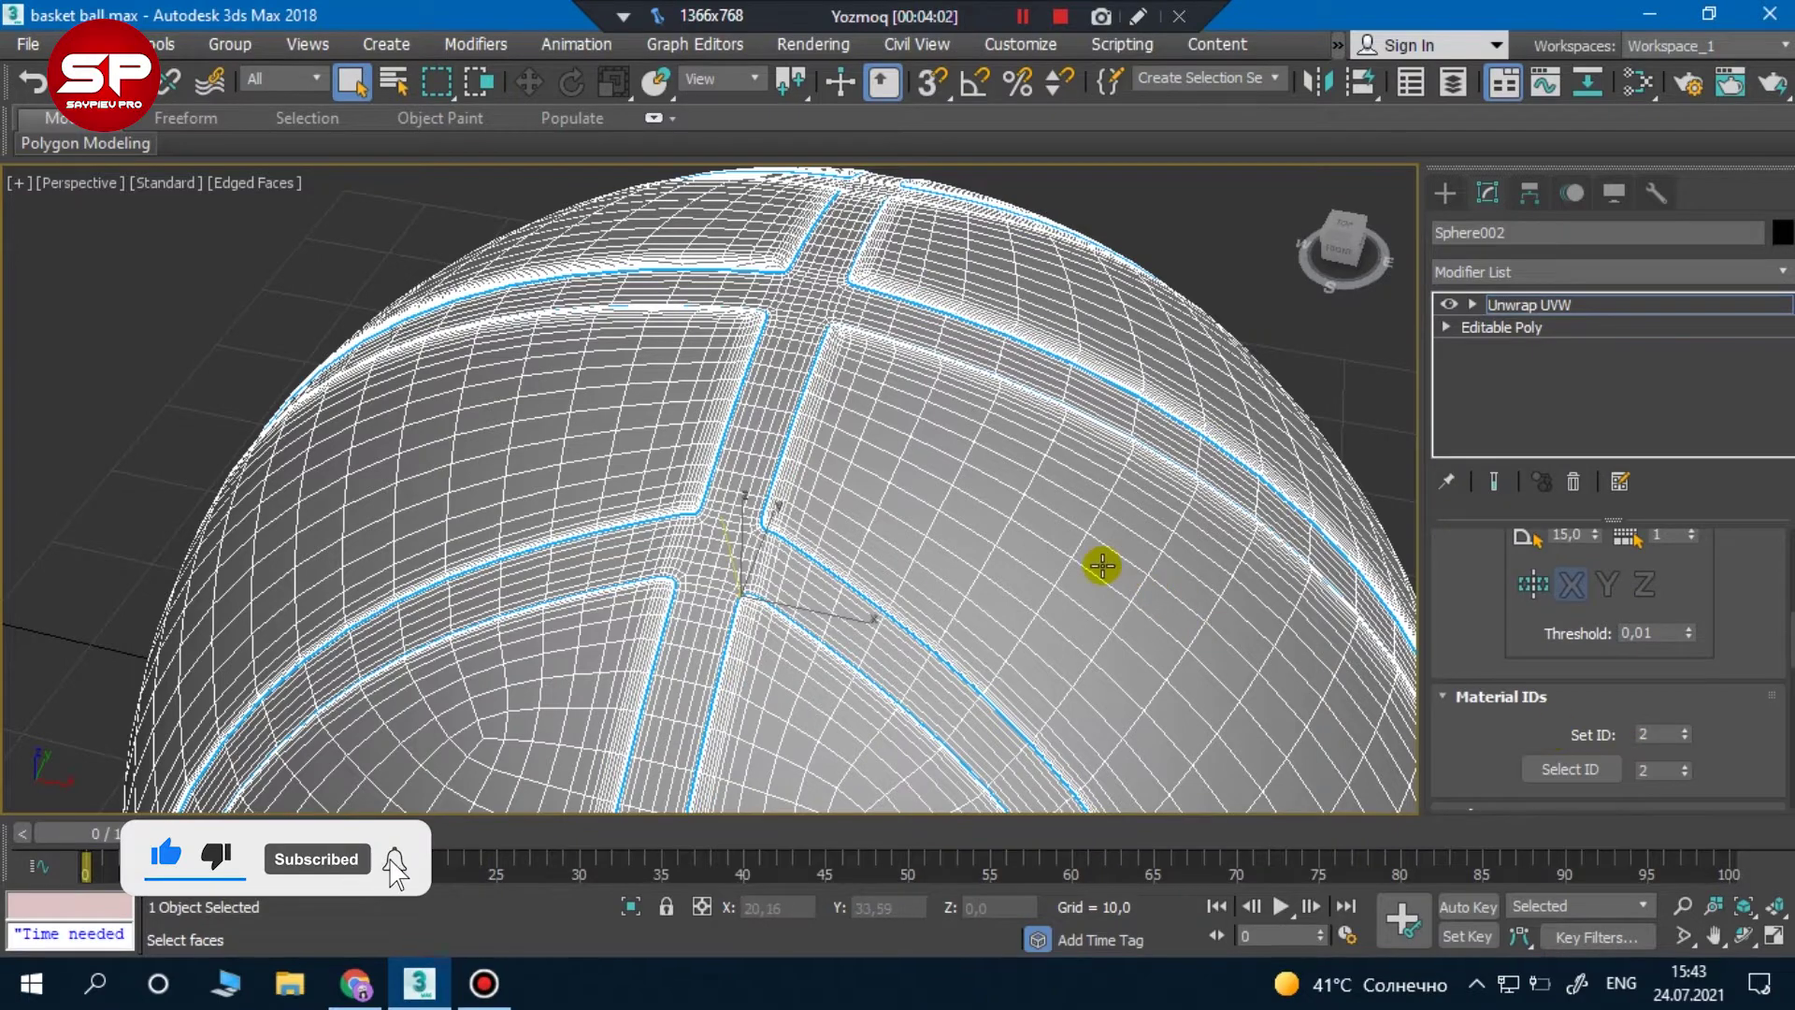
{"action": "scroll", "coordinate": [1121, 570], "scroll_direction": "down", "scroll_amount": 4}
{"action": "scroll", "coordinate": [1178, 579], "scroll_direction": "down", "scroll_amount": 3}
{"action": "scroll", "coordinate": [1730, 678], "scroll_direction": "down", "scroll_amount": 3}
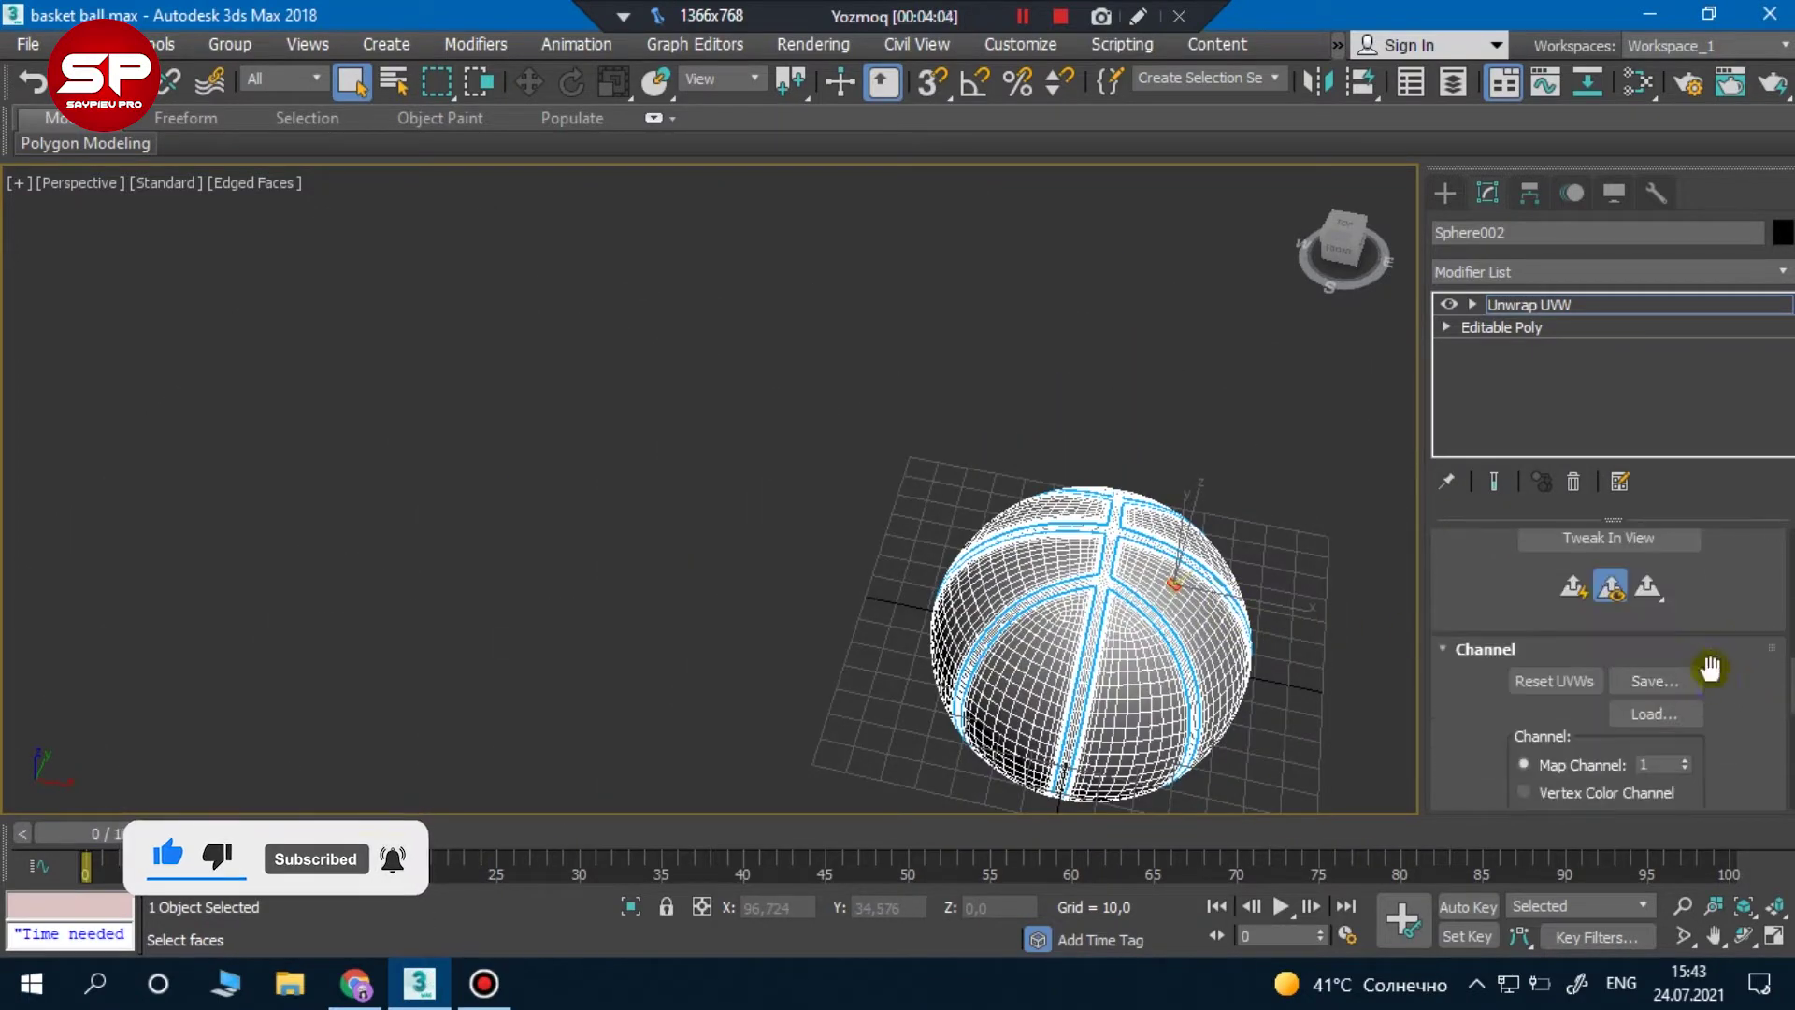
{"action": "scroll", "coordinate": [1701, 678], "scroll_direction": "down", "scroll_amount": 3}
{"action": "left_click", "coordinate": [1657, 606]}
Orbit to a higher view and Peel the strip, opening the UV editor
{"action": "middle_click_drag", "start_coordinate": [1029, 561], "coordinate": [903, 565], "text": "alt"}
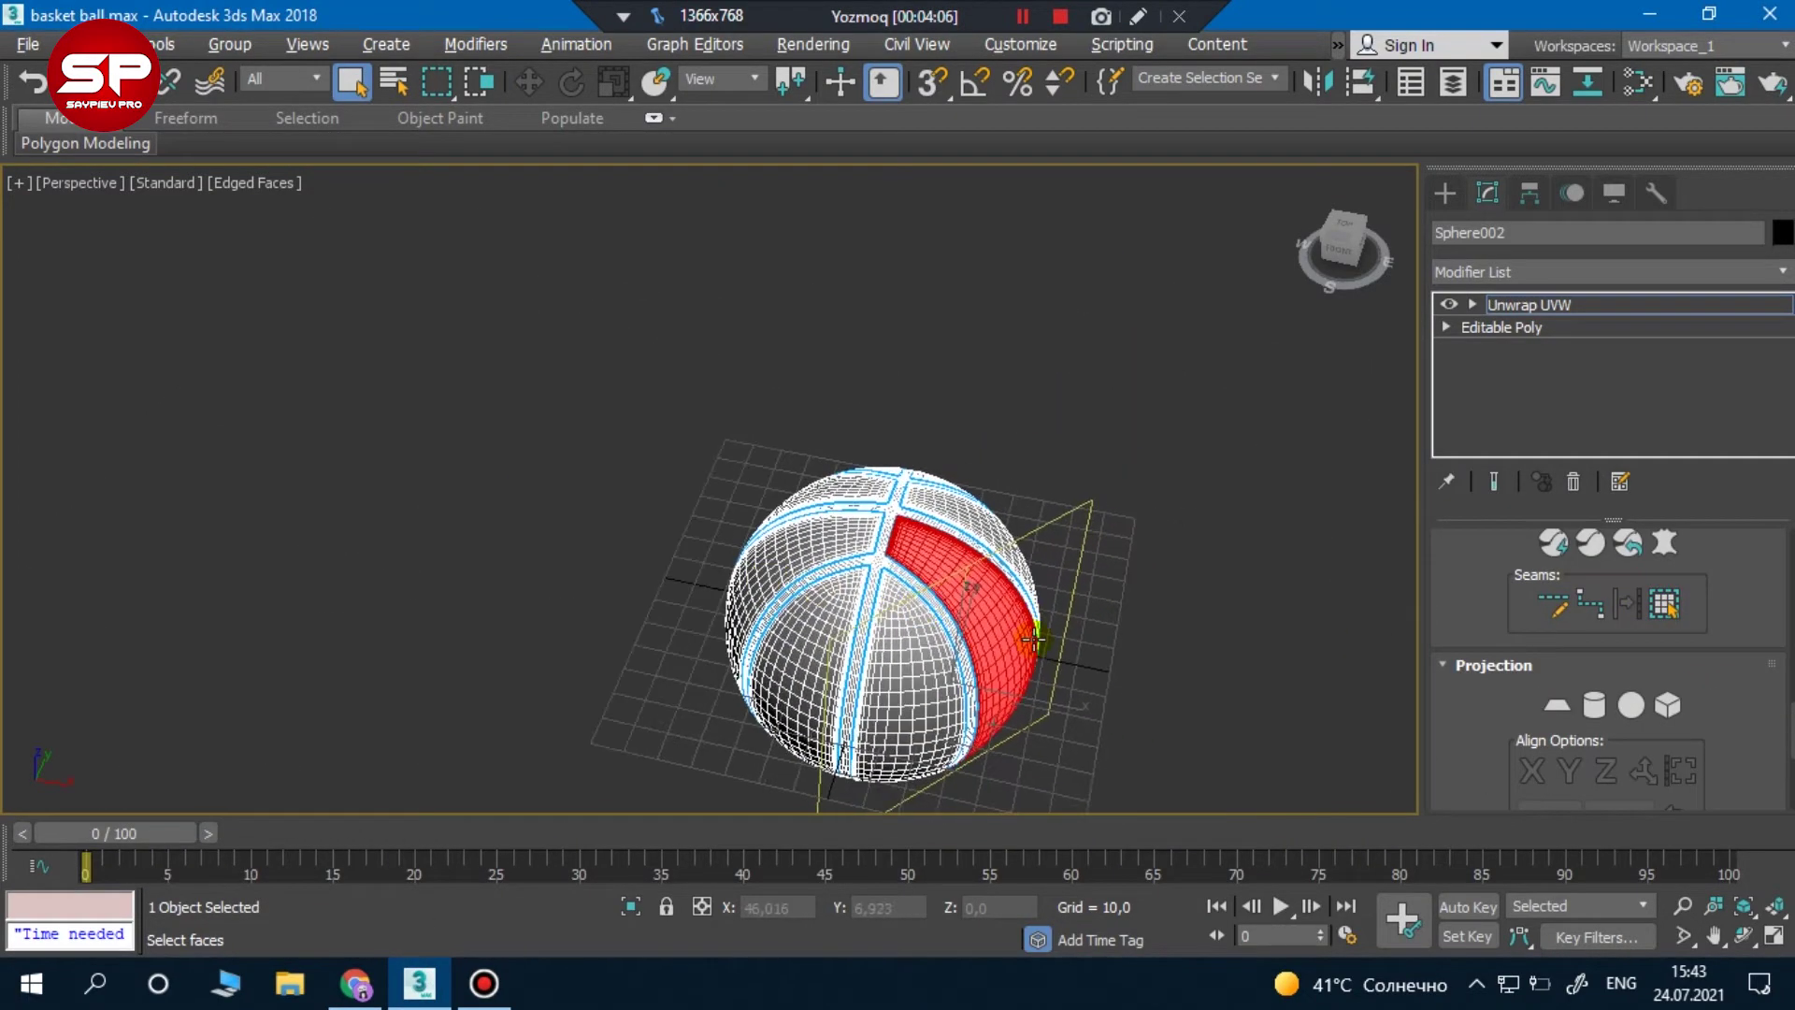
{"action": "mouse_move", "coordinate": [1018, 819]}
{"action": "middle_mouse_down", "text": "alt"}
{"action": "mouse_move", "coordinate": [1144, 752]}
{"action": "mouse_move", "coordinate": [1131, 602]}
{"action": "middle_mouse_up", "text": "alt"}
{"action": "left_click", "coordinate": [1636, 556]}
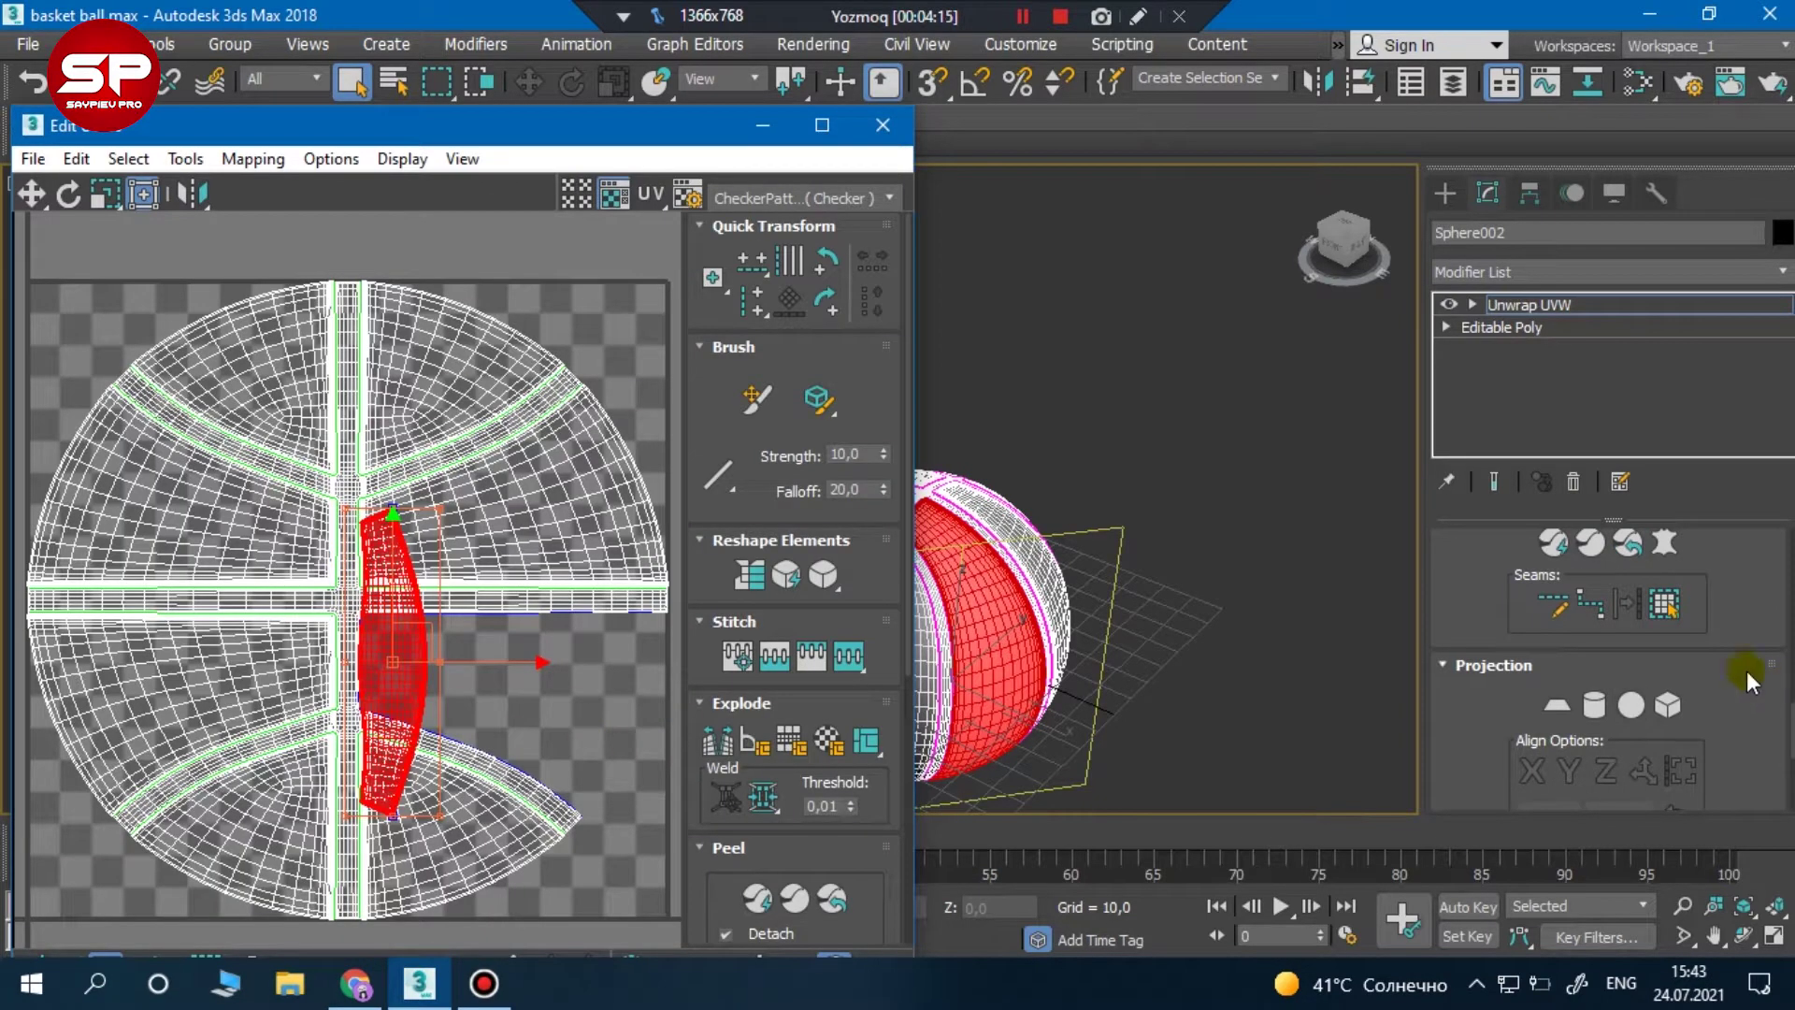
Widen the modifier panel to two columns beside the open Edit UVWs editor
{"action": "scroll", "coordinate": [1741, 666], "scroll_direction": "down", "scroll_amount": 5}
{"action": "scroll", "coordinate": [1726, 675], "scroll_direction": "up", "scroll_amount": 5}
{"action": "scroll", "coordinate": [1725, 675], "scroll_direction": "up", "scroll_amount": 5}
{"action": "scroll", "coordinate": [1725, 676], "scroll_direction": "up", "scroll_amount": 3}
{"action": "scroll", "coordinate": [1717, 693], "scroll_direction": "down", "scroll_amount": 3}
{"action": "scroll", "coordinate": [1716, 693], "scroll_direction": "down", "scroll_amount": 1}
{"action": "scroll", "coordinate": [1717, 693], "scroll_direction": "down", "scroll_amount": 2}
{"action": "scroll", "coordinate": [1717, 693], "scroll_direction": "down", "scroll_amount": 1}
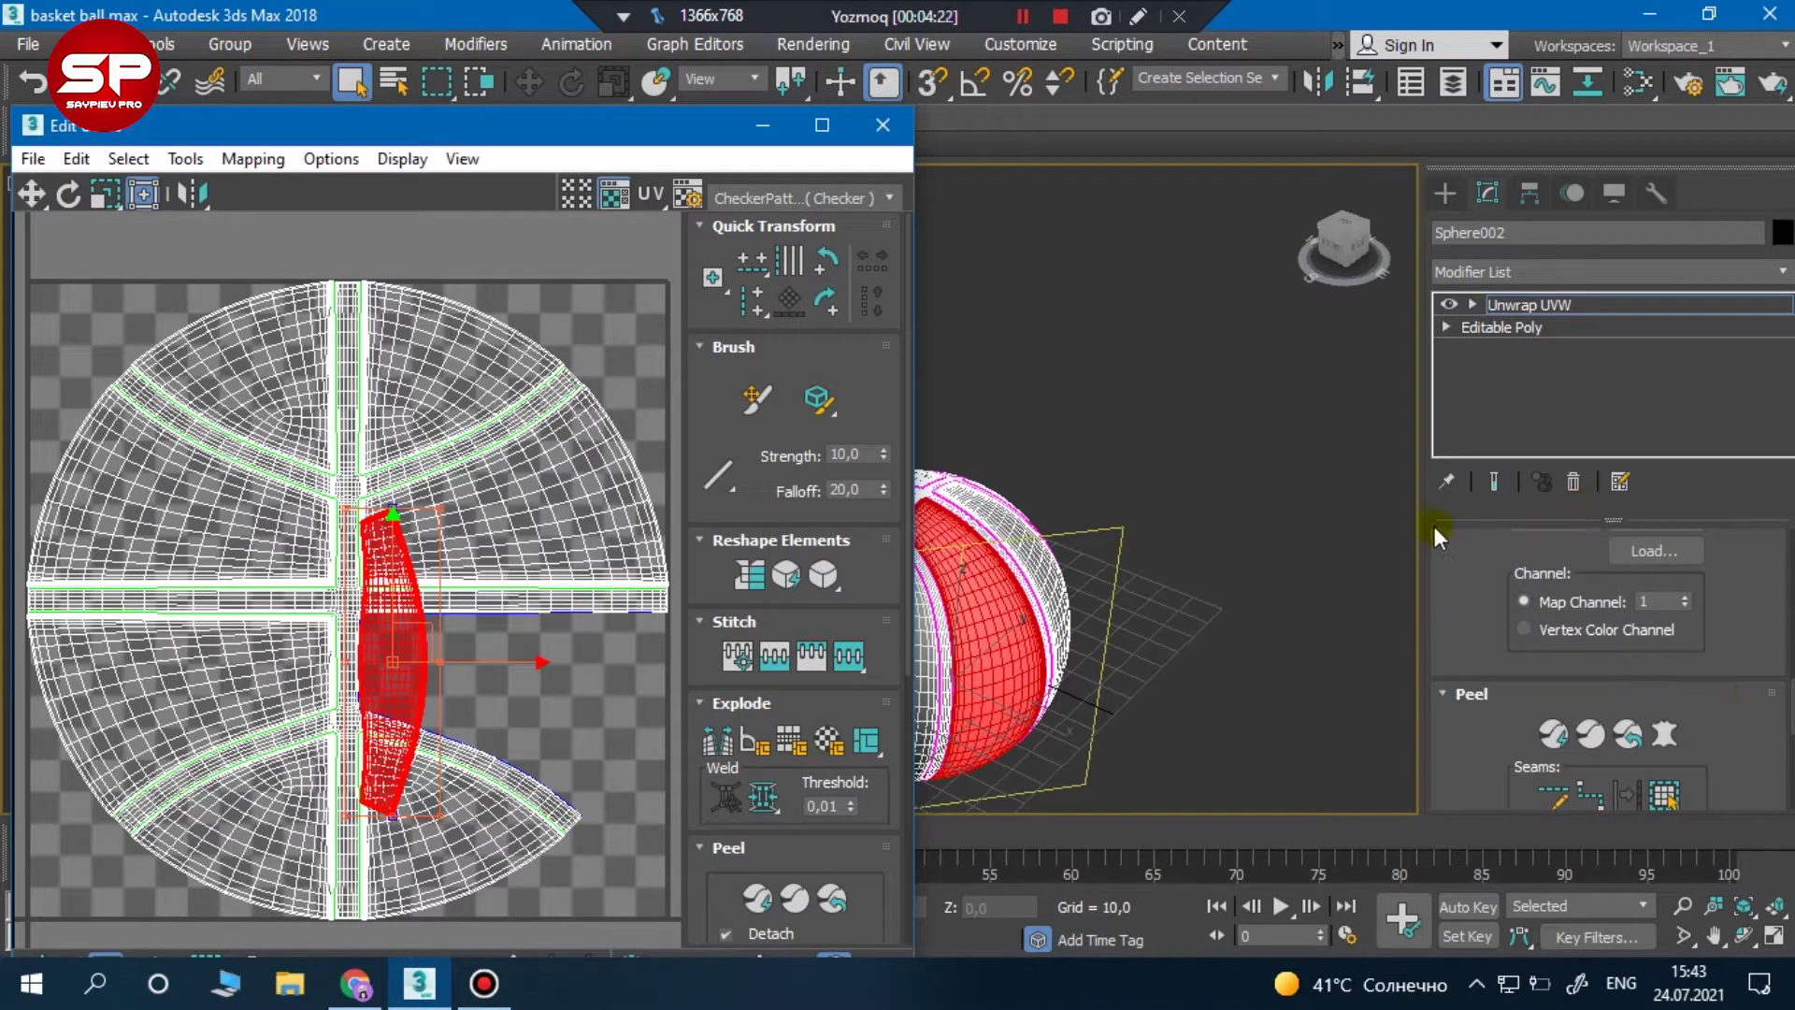
{"action": "mouse_move", "coordinate": [1430, 519]}
{"action": "left_mouse_down"}
{"action": "mouse_move", "coordinate": [956, 567]}
{"action": "mouse_move", "coordinate": [977, 580]}
{"action": "left_mouse_up"}
{"action": "scroll", "coordinate": [1751, 557], "scroll_direction": "down", "scroll_amount": 3}
{"action": "scroll", "coordinate": [1751, 557], "scroll_direction": "down", "scroll_amount": 1}
{"action": "scroll", "coordinate": [1754, 558], "scroll_direction": "up", "scroll_amount": 4}
Narrow the modifier panel again
{"action": "scroll", "coordinate": [1754, 559], "scroll_direction": "down", "scroll_amount": 3}
{"action": "scroll", "coordinate": [1753, 558], "scroll_direction": "down", "scroll_amount": 2}
{"action": "scroll", "coordinate": [1754, 558], "scroll_direction": "down", "scroll_amount": 2}
{"action": "scroll", "coordinate": [1754, 558], "scroll_direction": "up", "scroll_amount": 5}
{"action": "scroll", "coordinate": [1753, 553], "scroll_direction": "down", "scroll_amount": 11}
{"action": "scroll", "coordinate": [1730, 570], "scroll_direction": "up", "scroll_amount": 1}
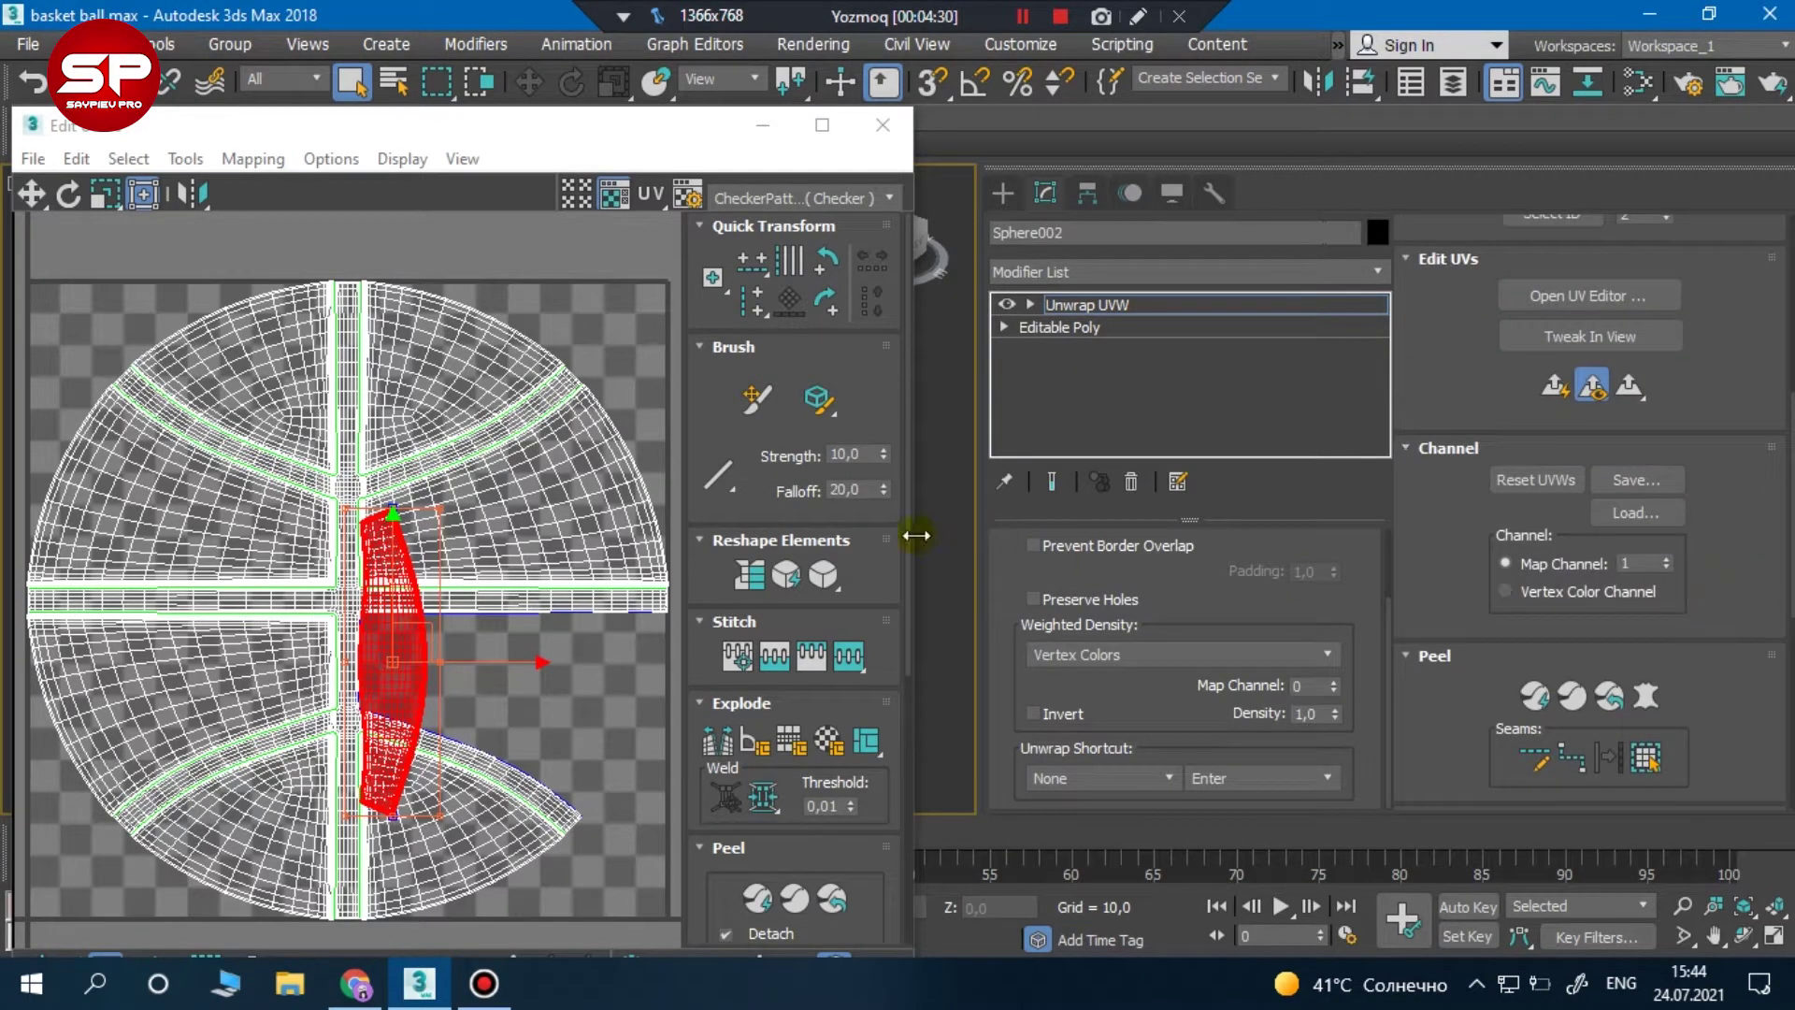
{"action": "mouse_move", "coordinate": [973, 541]}
{"action": "left_mouse_down"}
{"action": "mouse_move", "coordinate": [1059, 587]}
{"action": "mouse_move", "coordinate": [1028, 575]}
{"action": "left_mouse_up"}
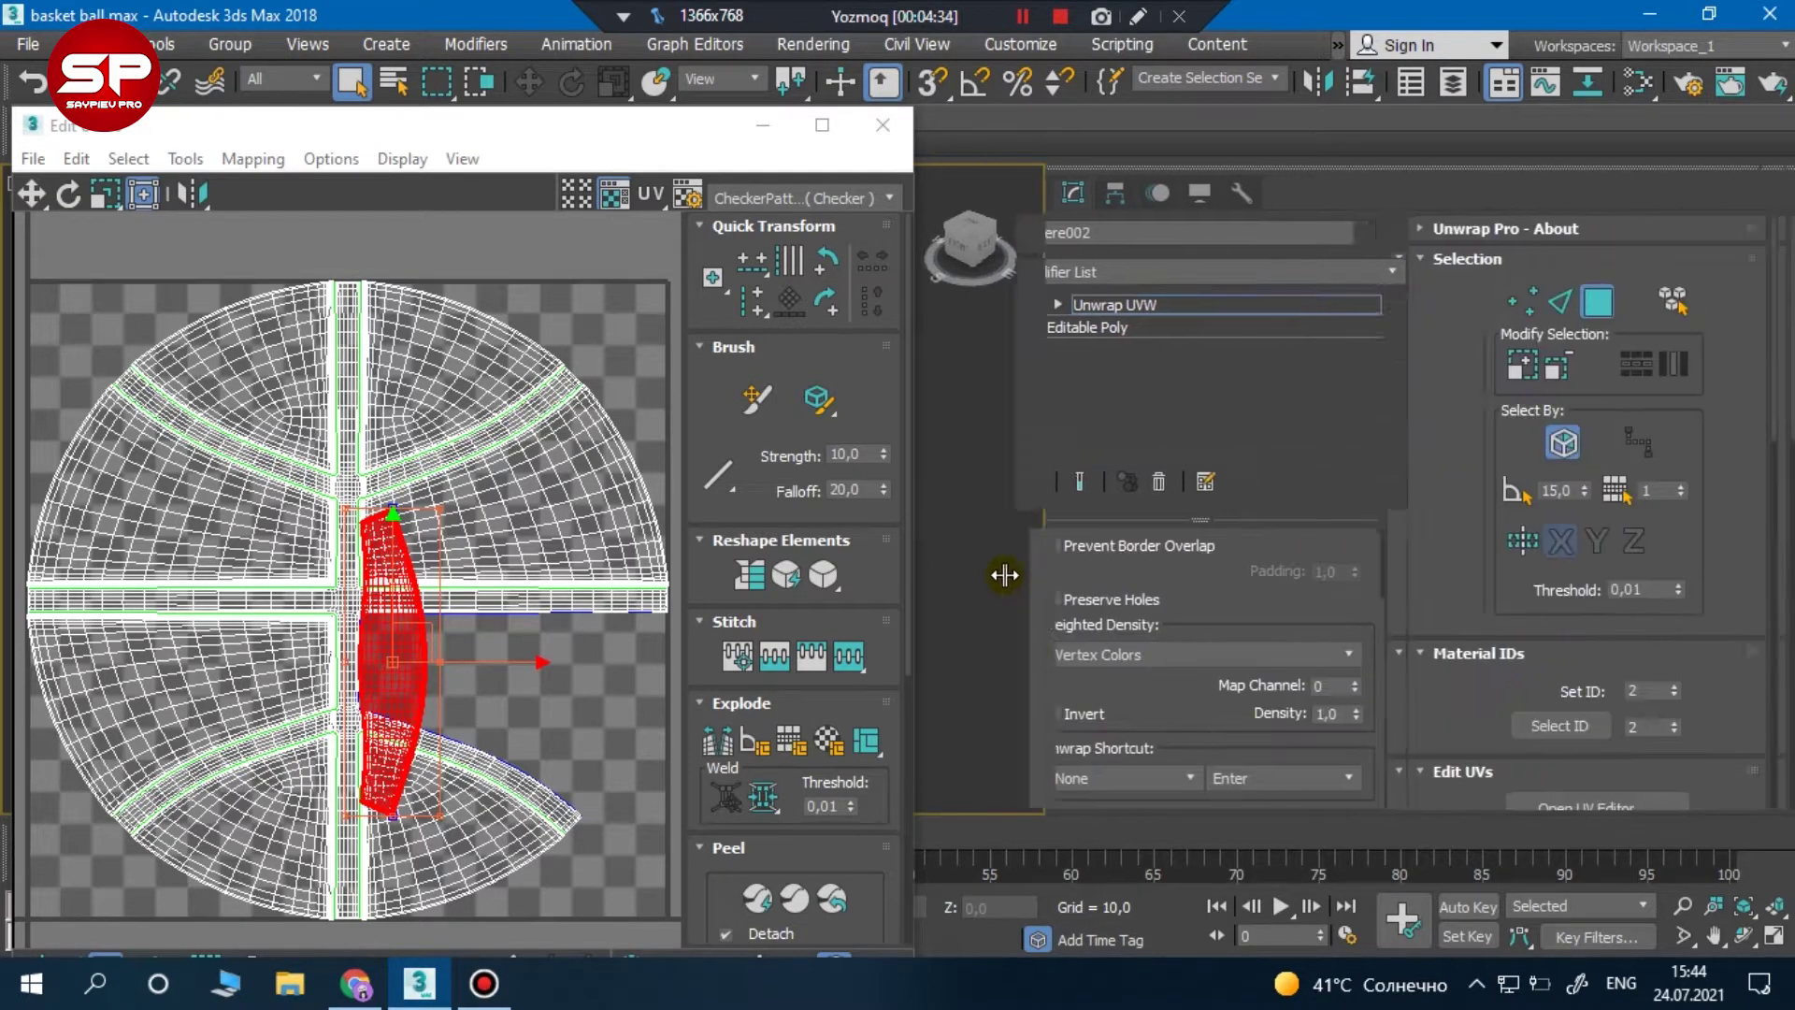
Flatten the red strip with Quick Planar Map and move its crescent beside the layout
{"action": "scroll", "coordinate": [1739, 580], "scroll_direction": "down", "scroll_amount": 5}
{"action": "scroll", "coordinate": [1737, 580], "scroll_direction": "down", "scroll_amount": 2}
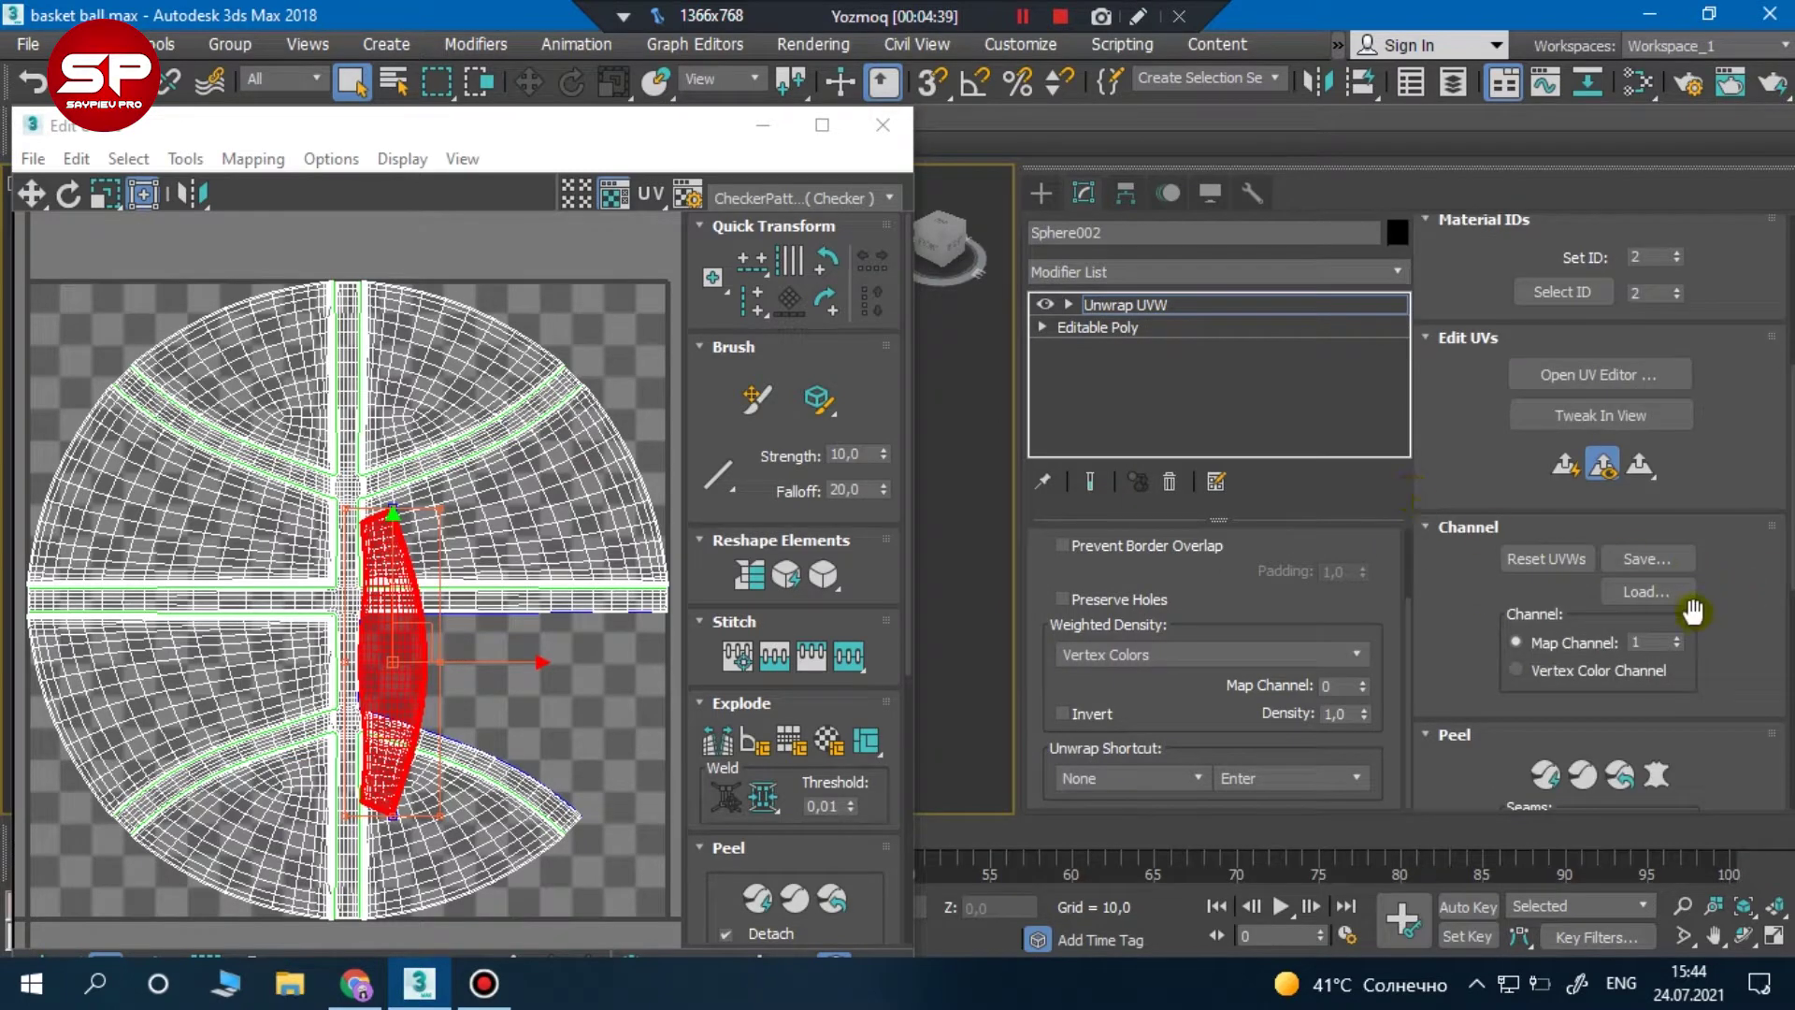
{"action": "scroll", "coordinate": [1720, 576], "scroll_direction": "down", "scroll_amount": 2}
{"action": "left_click", "coordinate": [1563, 391]}
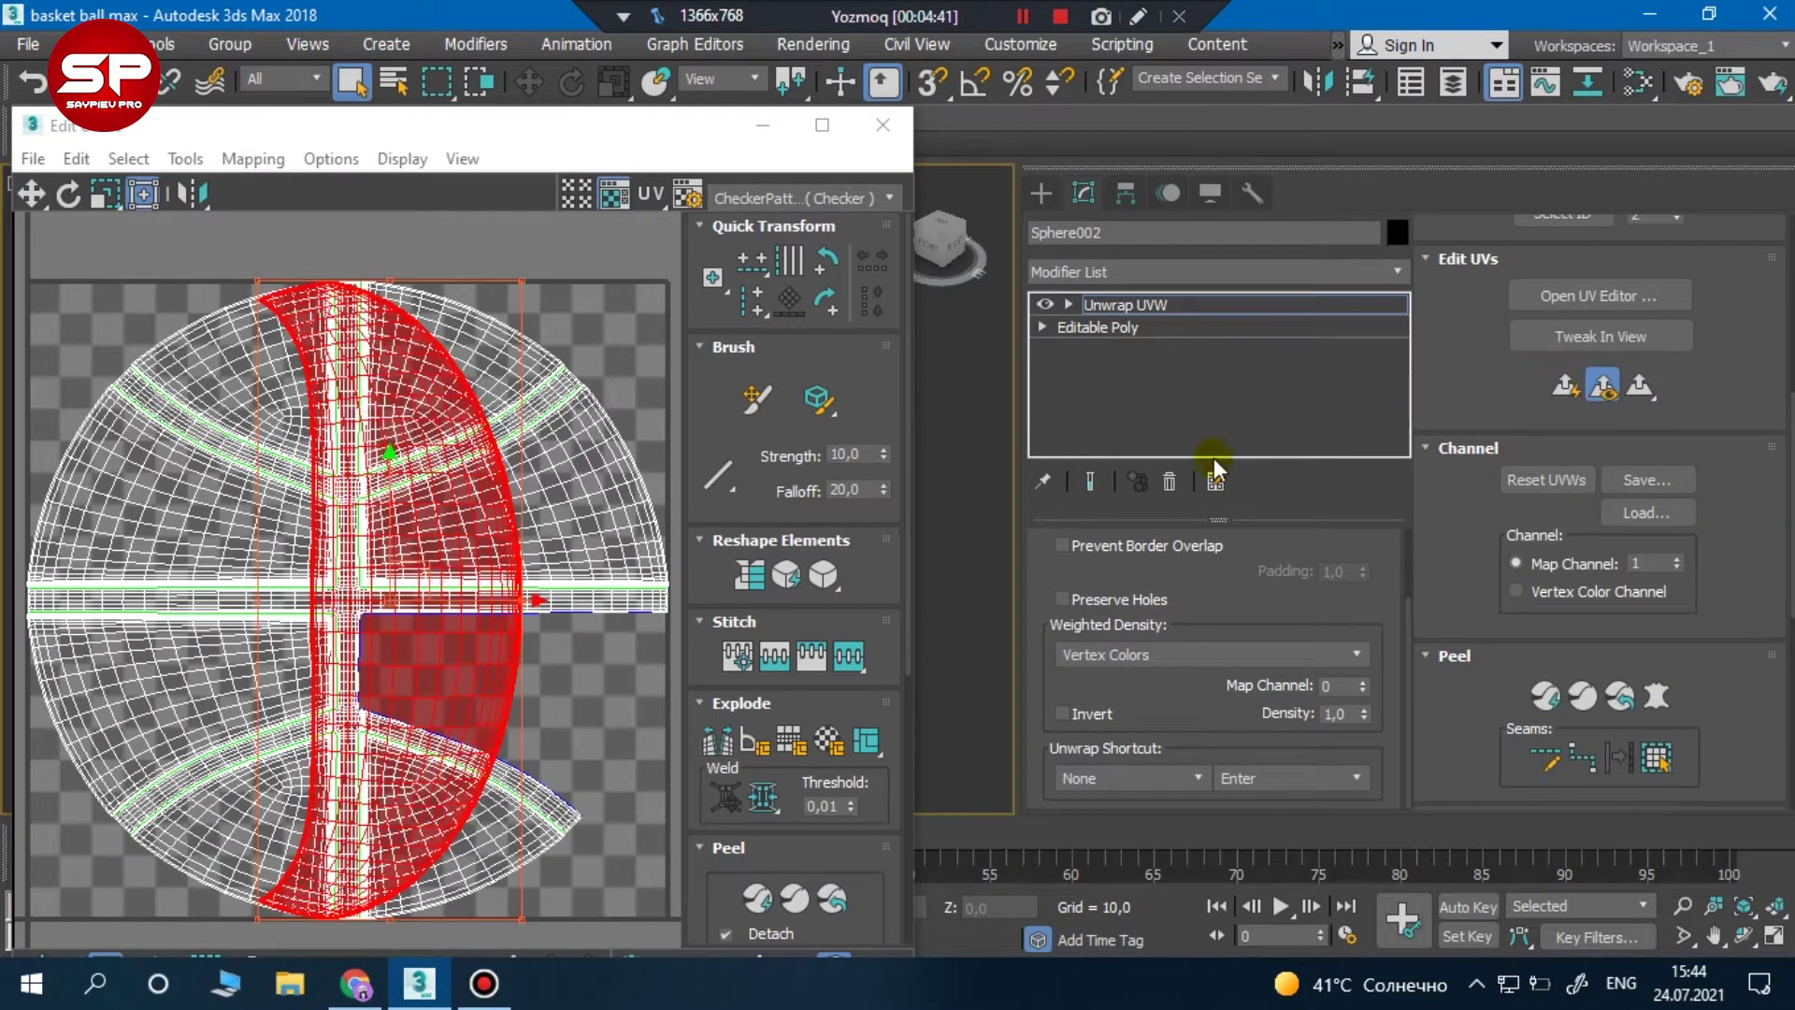
{"action": "scroll", "coordinate": [505, 542], "scroll_direction": "down", "scroll_amount": 2}
{"action": "scroll", "coordinate": [463, 556], "scroll_direction": "down", "scroll_amount": 2}
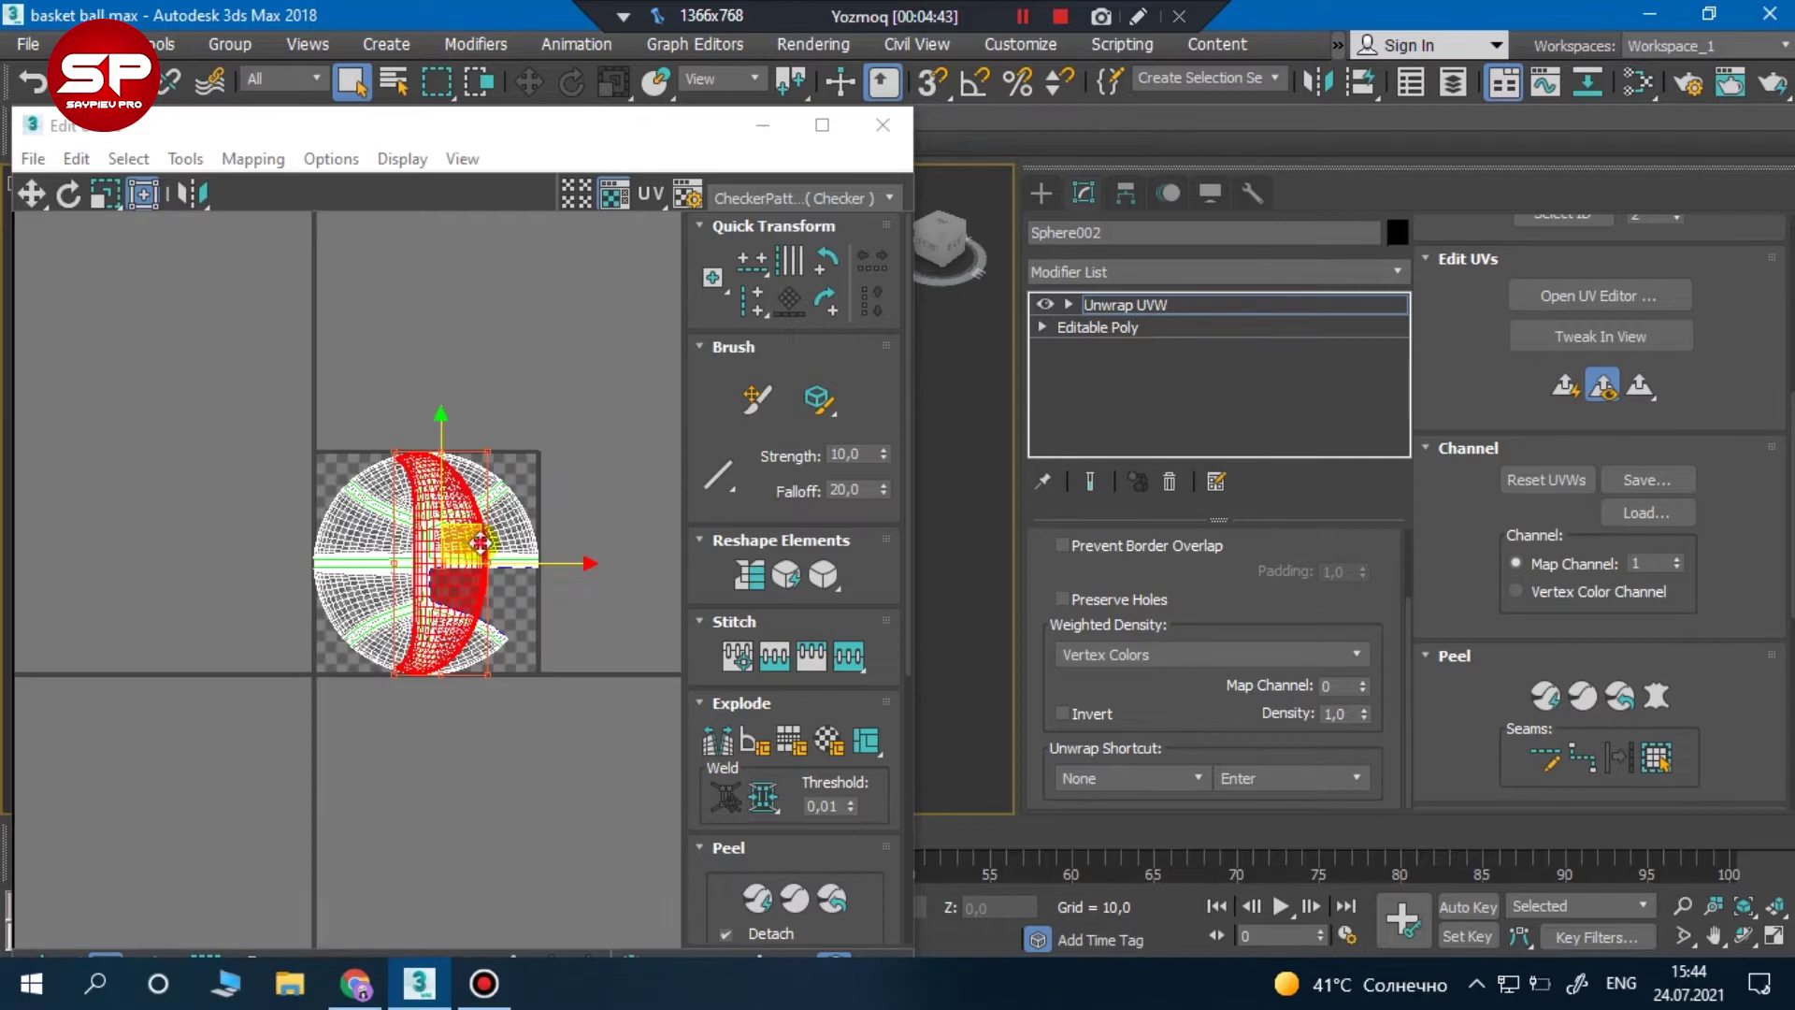
{"action": "left_click_drag", "start_coordinate": [480, 543], "coordinate": [204, 504]}
Expand another strip to its seams, planar-map it, and move the crescent far left
{"action": "left_click", "coordinate": [475, 523]}
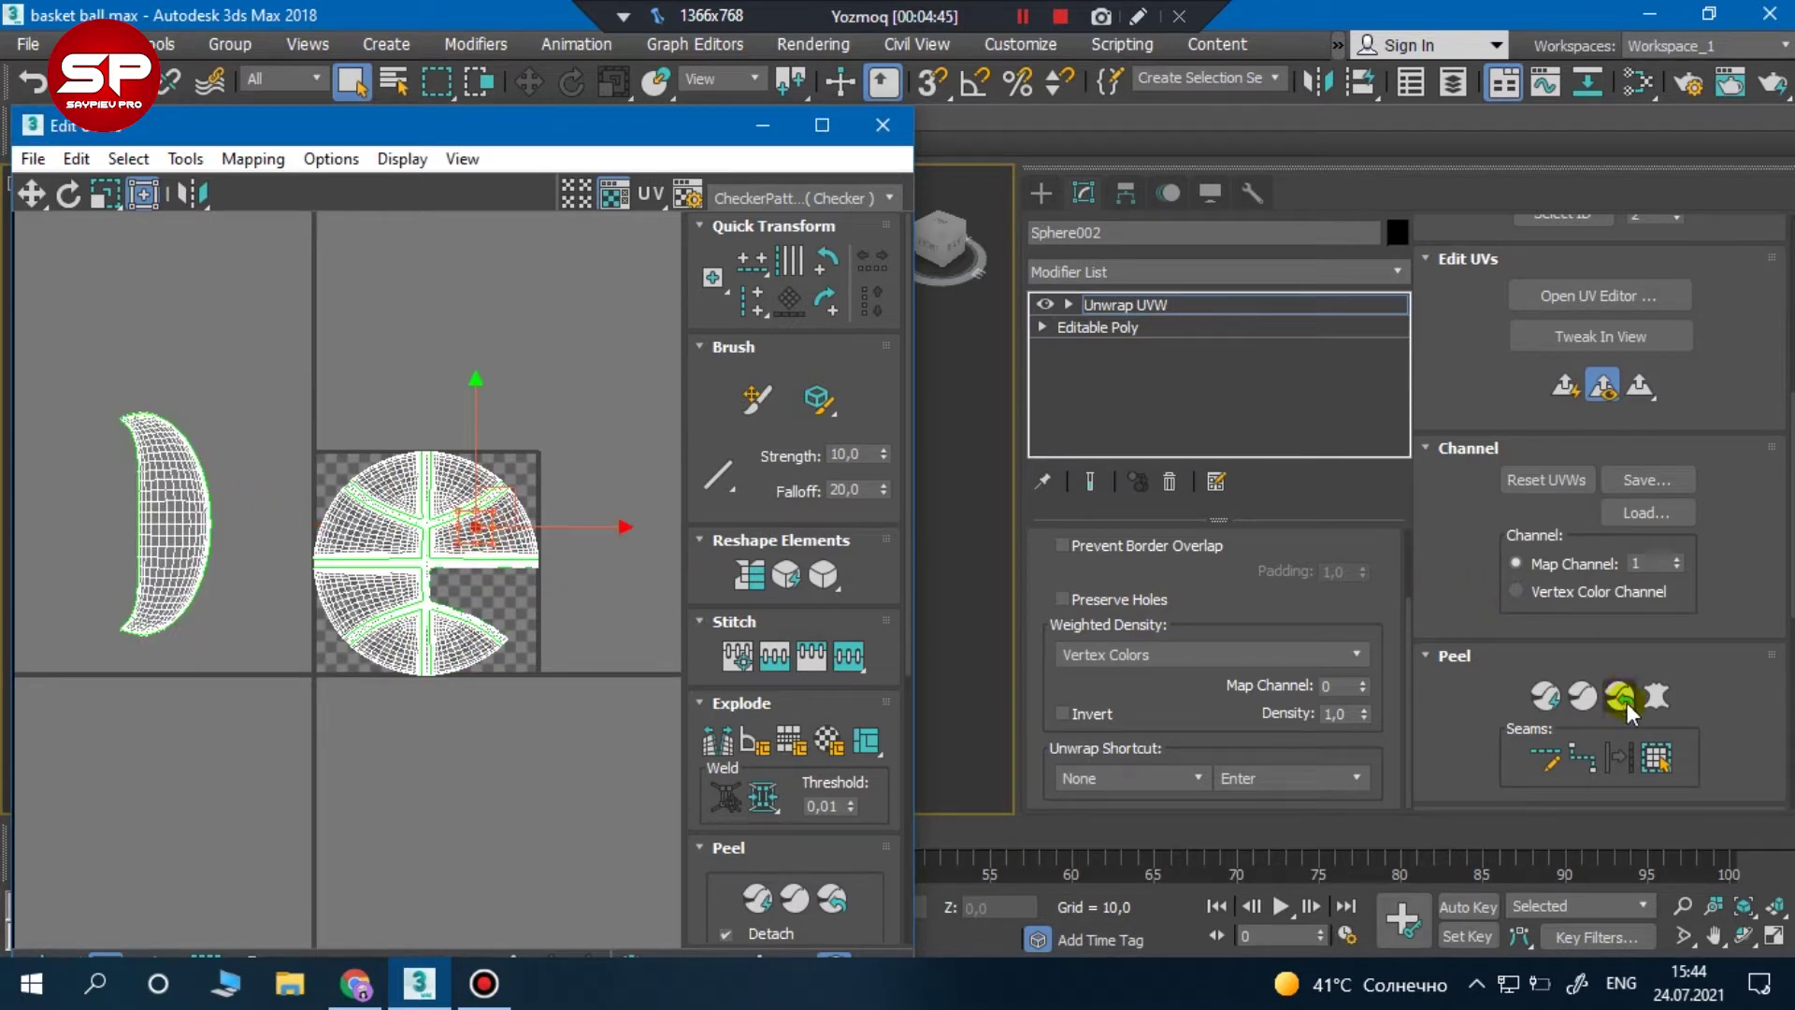
{"action": "left_click", "coordinate": [1656, 760]}
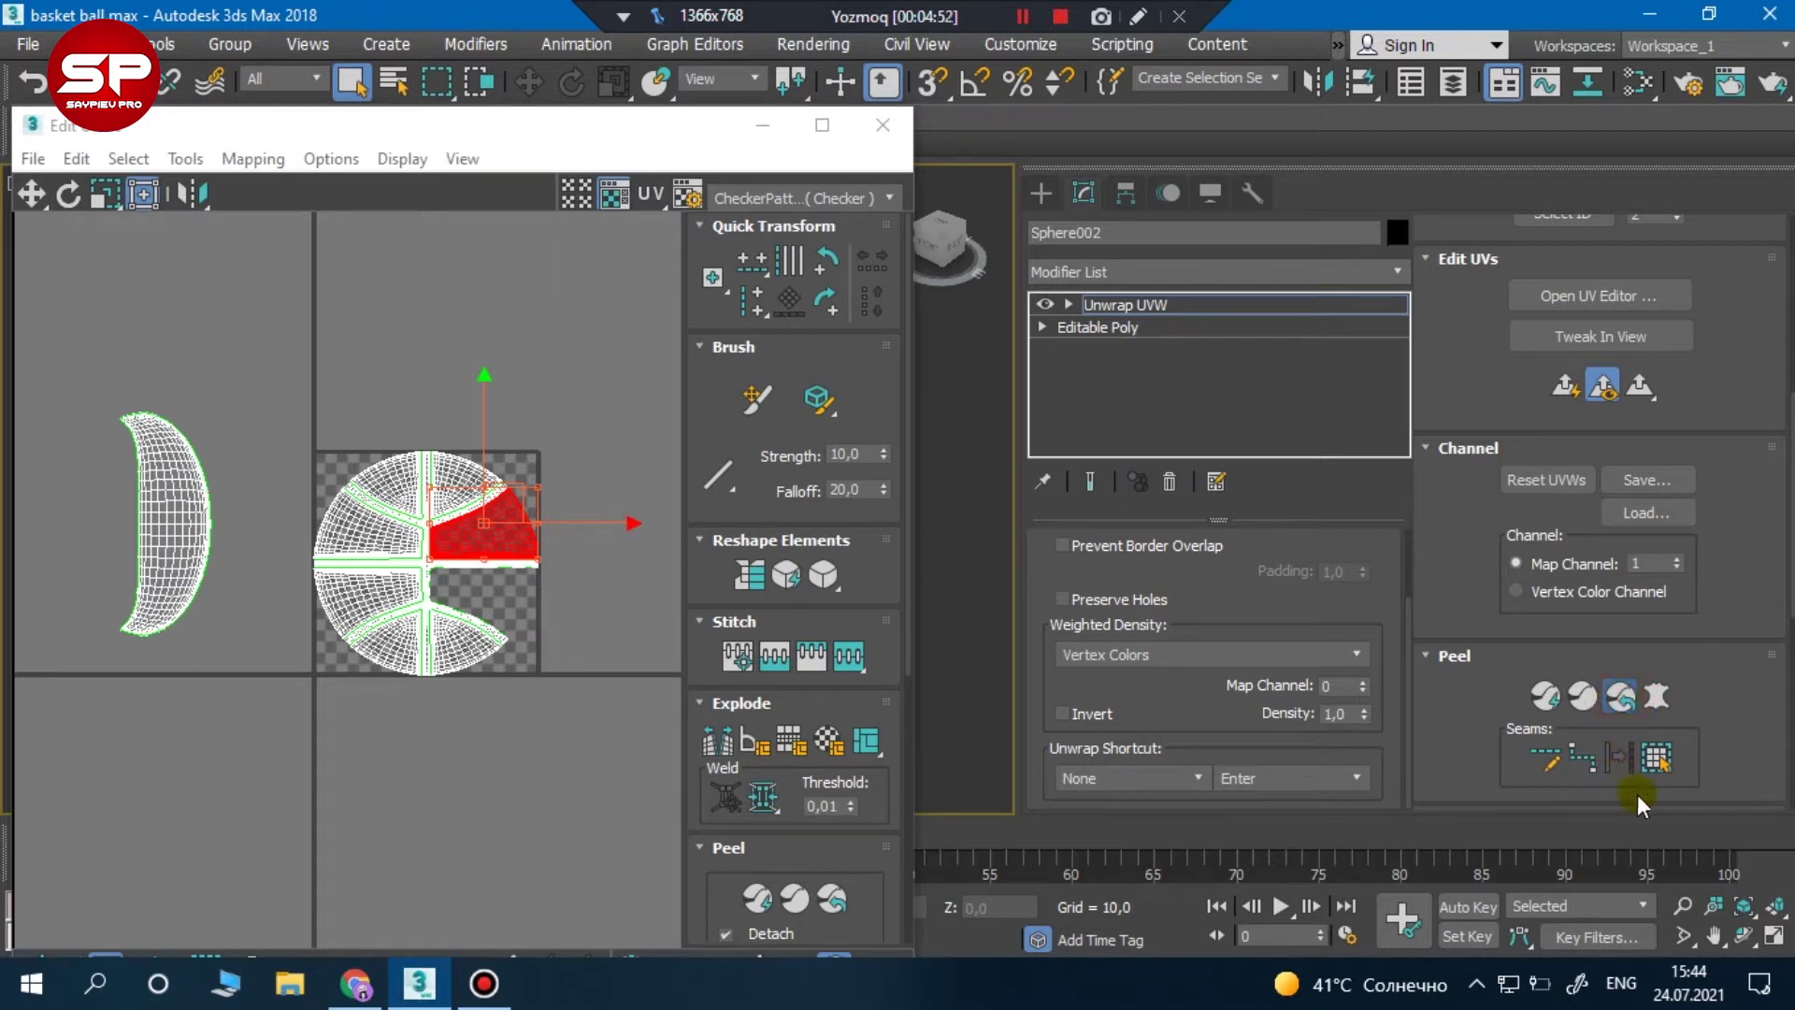
{"action": "left_click", "coordinate": [1561, 388]}
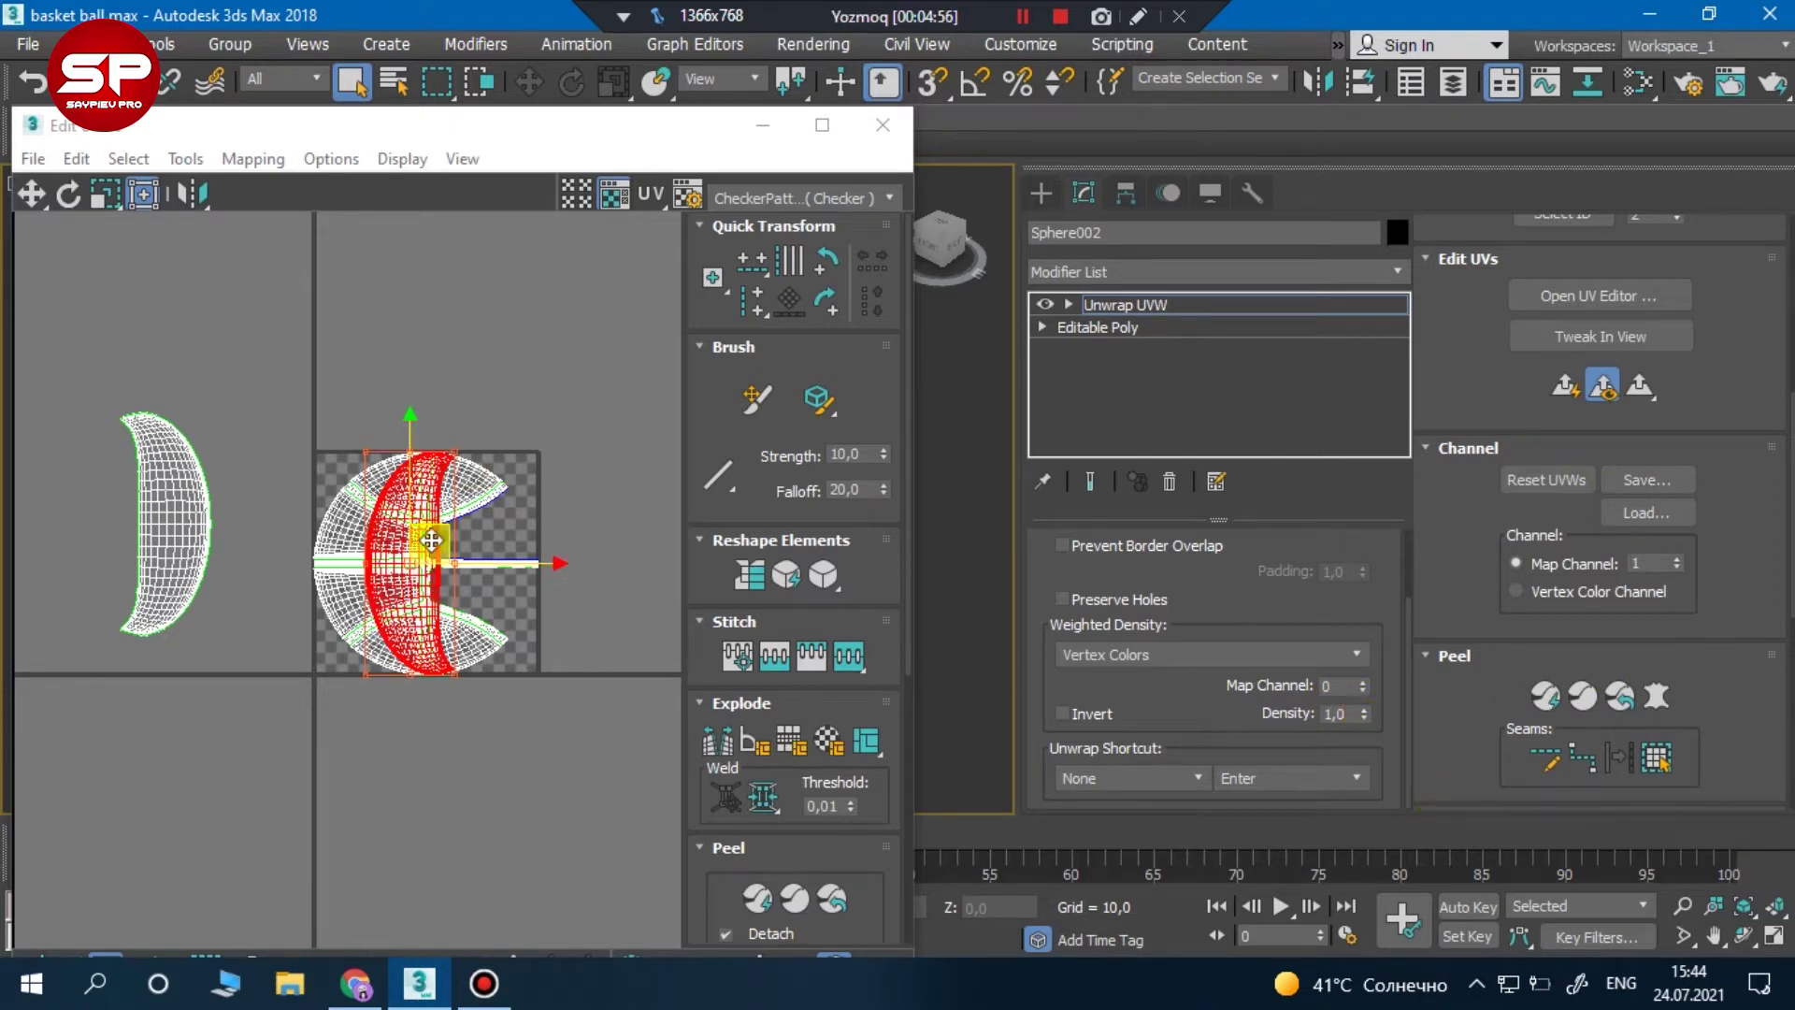
{"action": "left_click_drag", "start_coordinate": [449, 561], "coordinate": [56, 720]}
{"action": "left_click", "coordinate": [461, 643]}
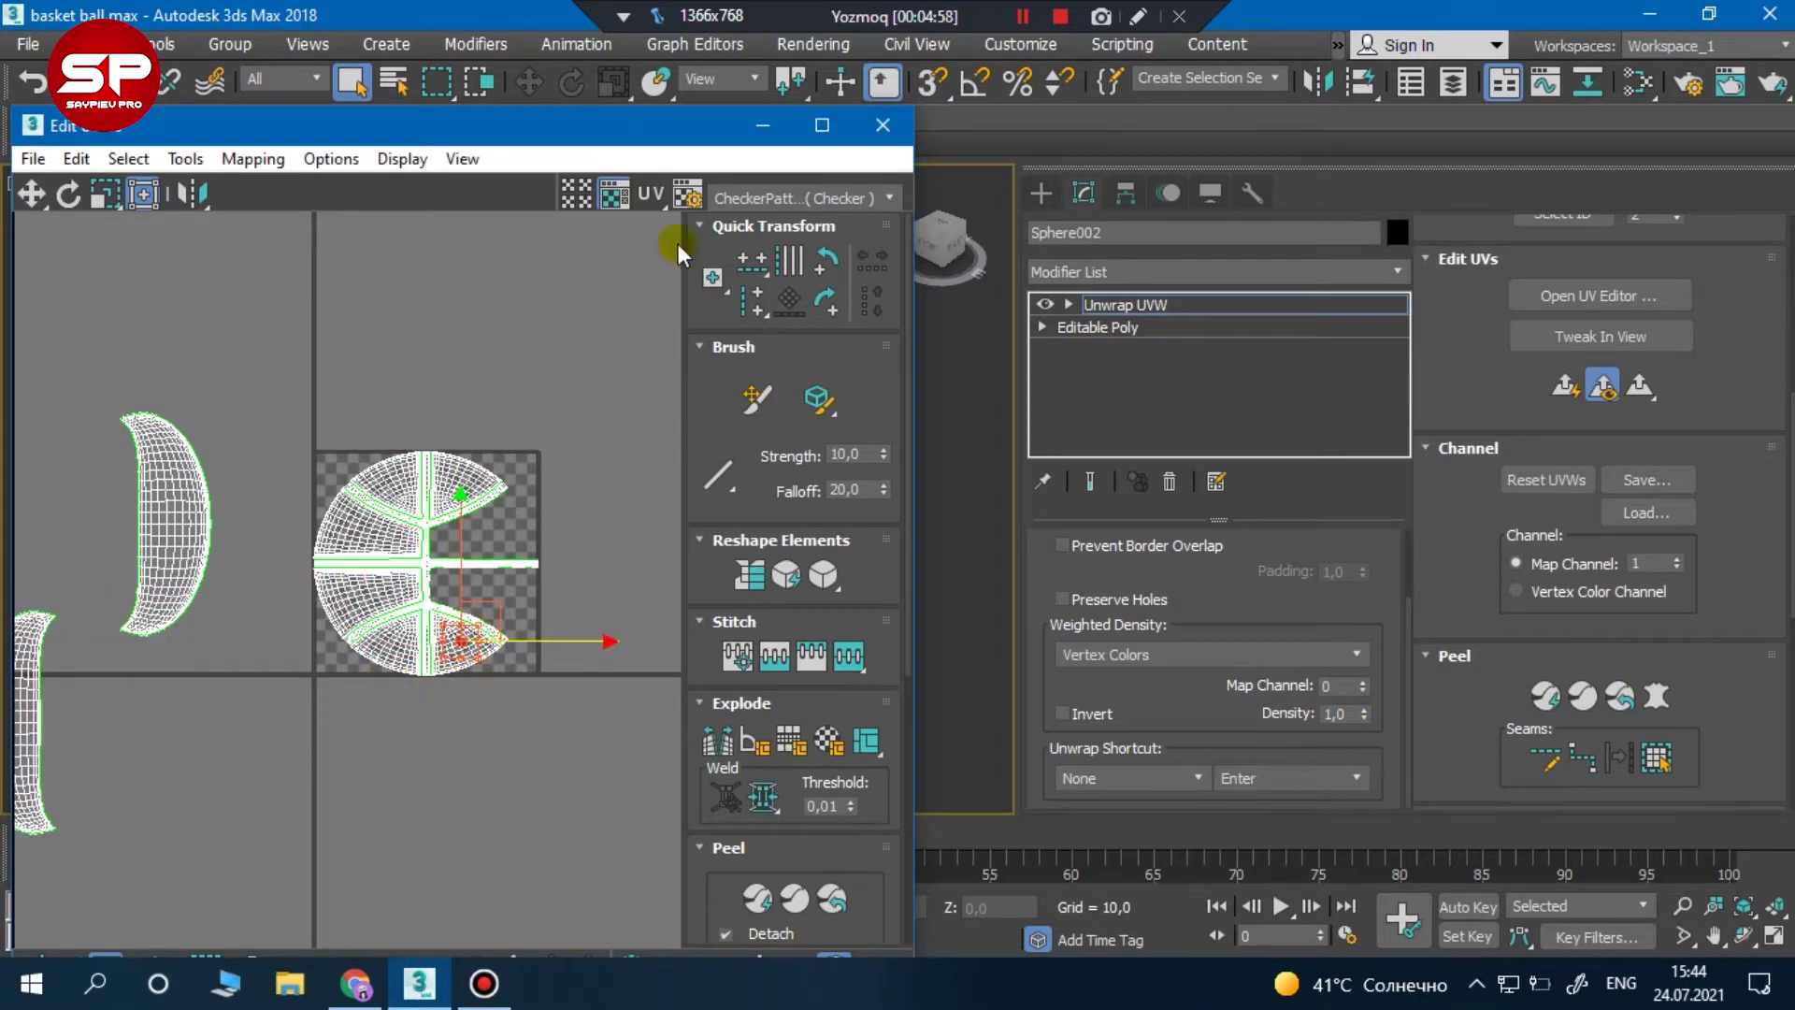
{"action": "left_click_drag", "start_coordinate": [667, 136], "coordinate": [194, 339]}
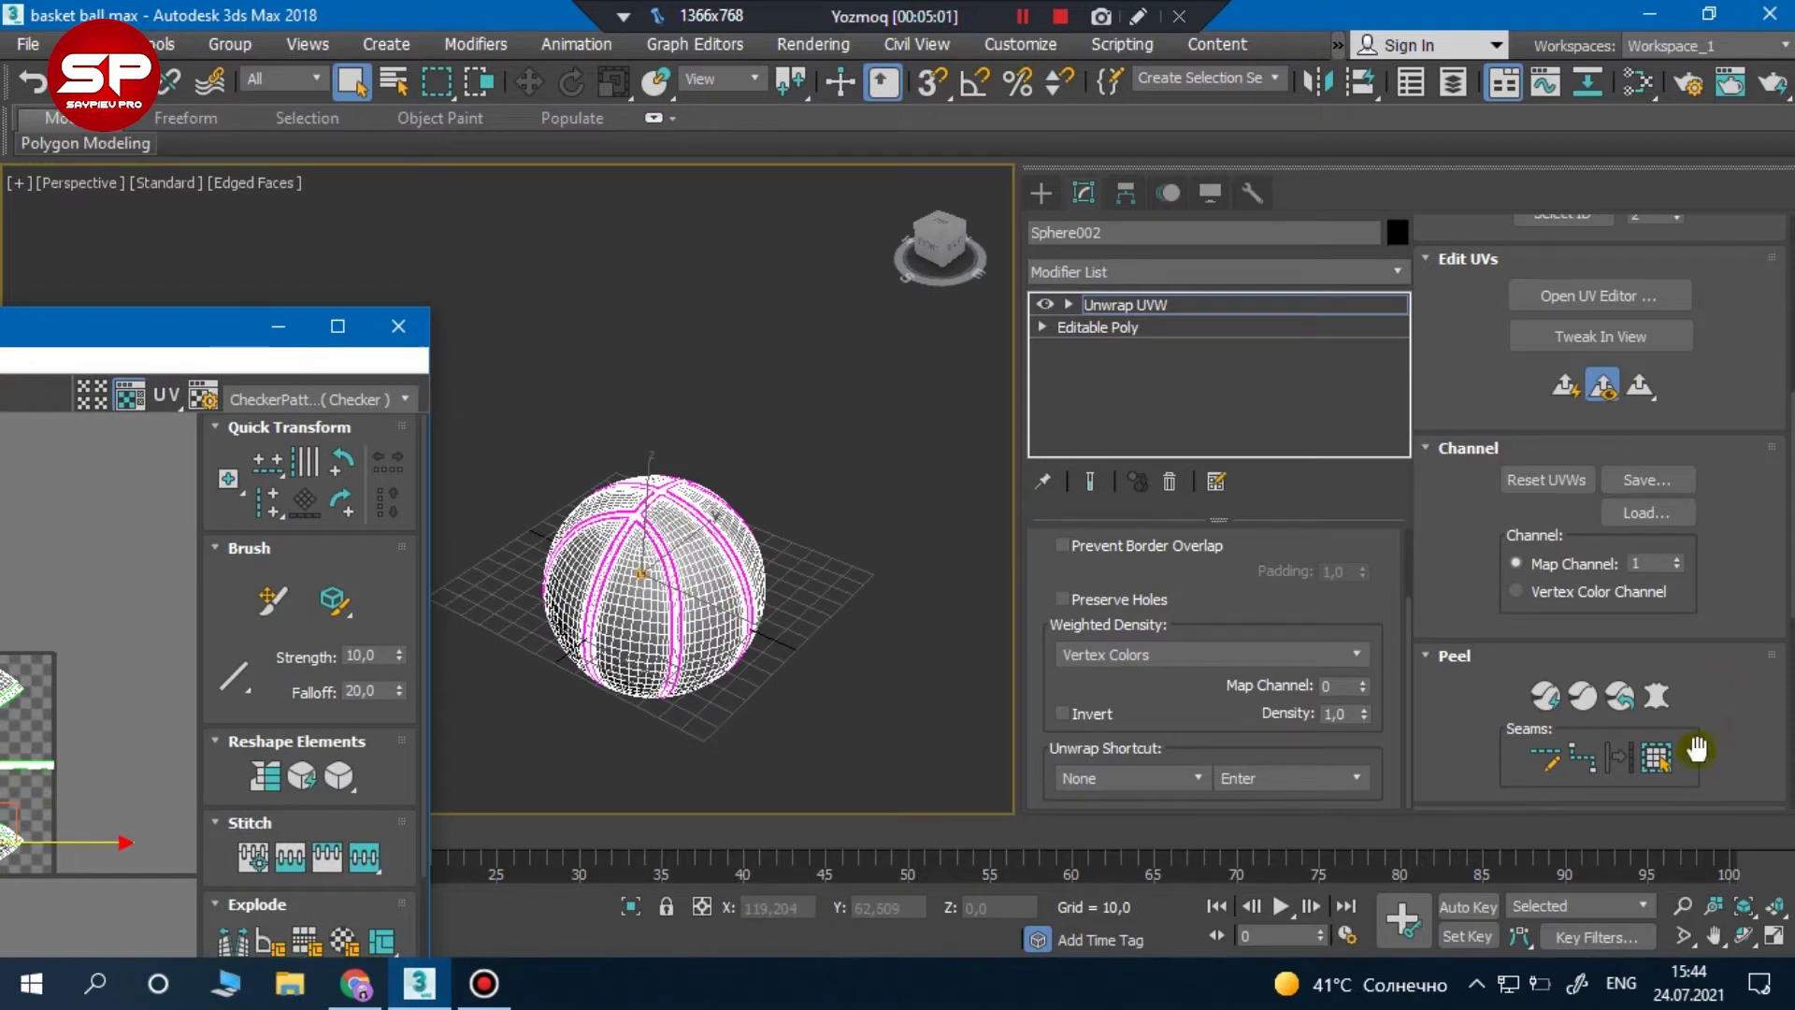
Planar-map two more seam-bounded strips, placing their clusters bottom-left and to the right
{"action": "left_click", "coordinate": [1656, 757]}
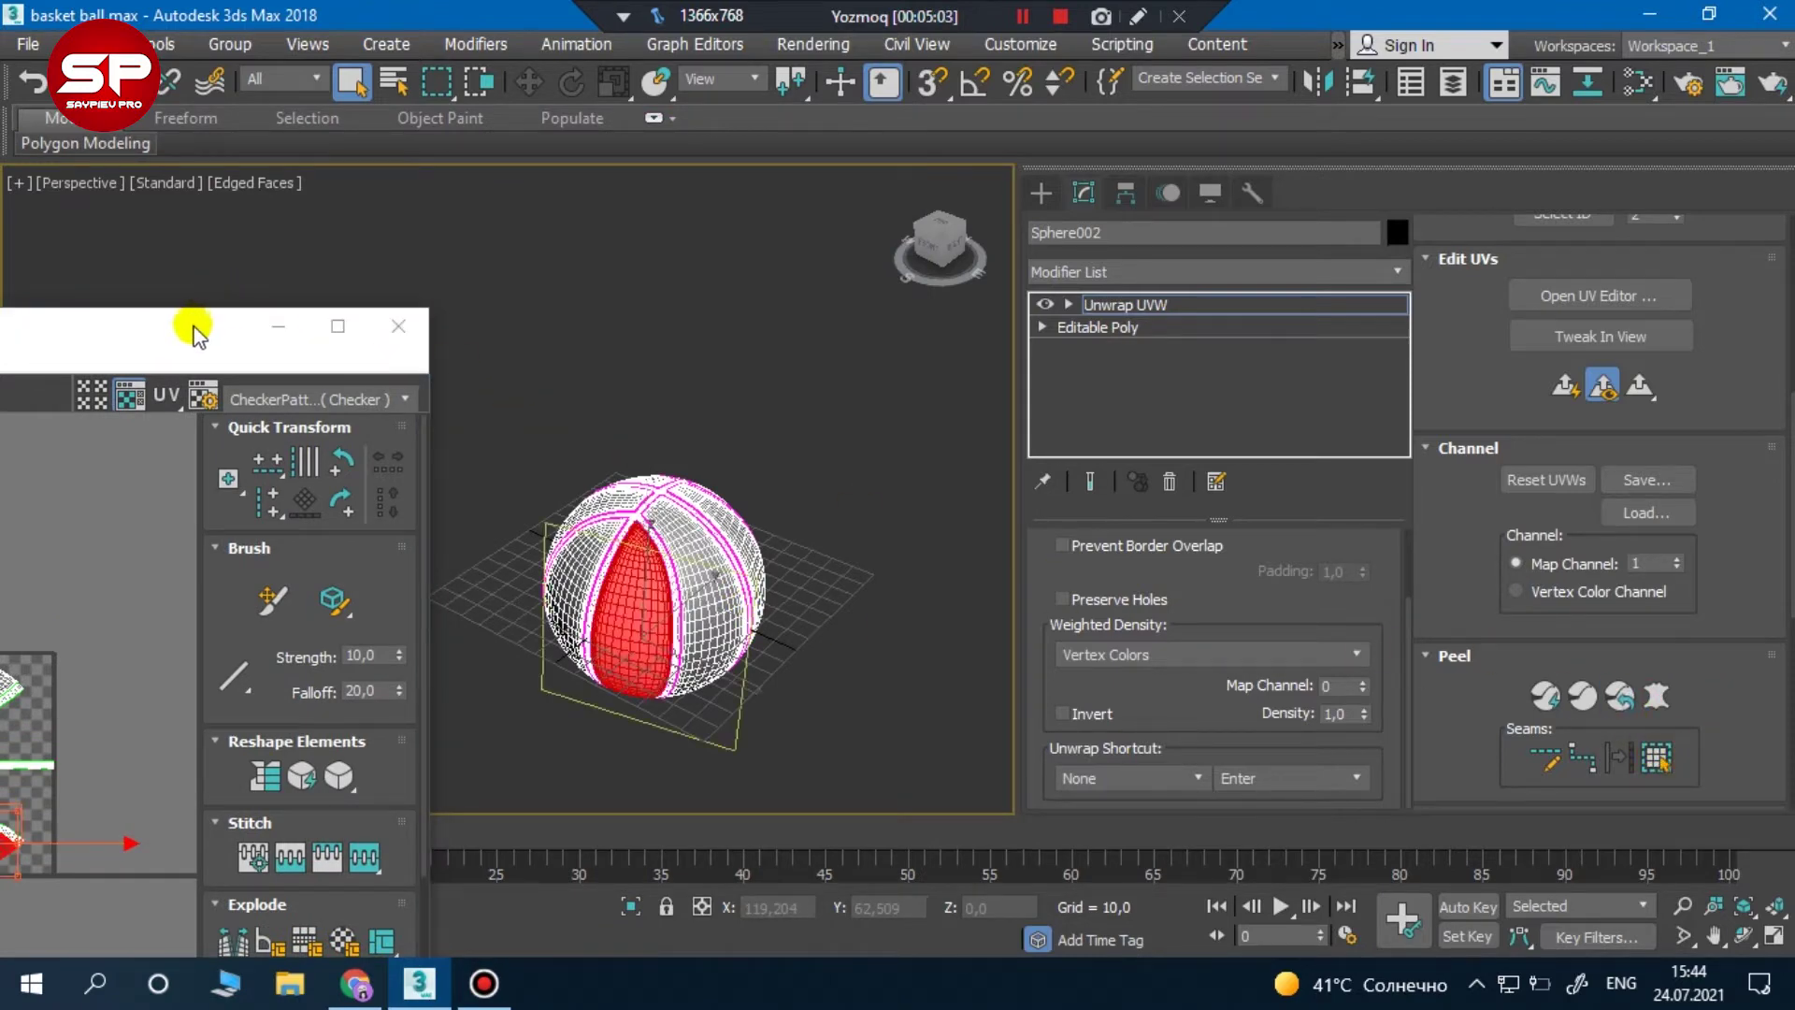
{"action": "left_click_drag", "start_coordinate": [200, 335], "coordinate": [793, 217]}
{"action": "left_click", "coordinate": [1602, 384]}
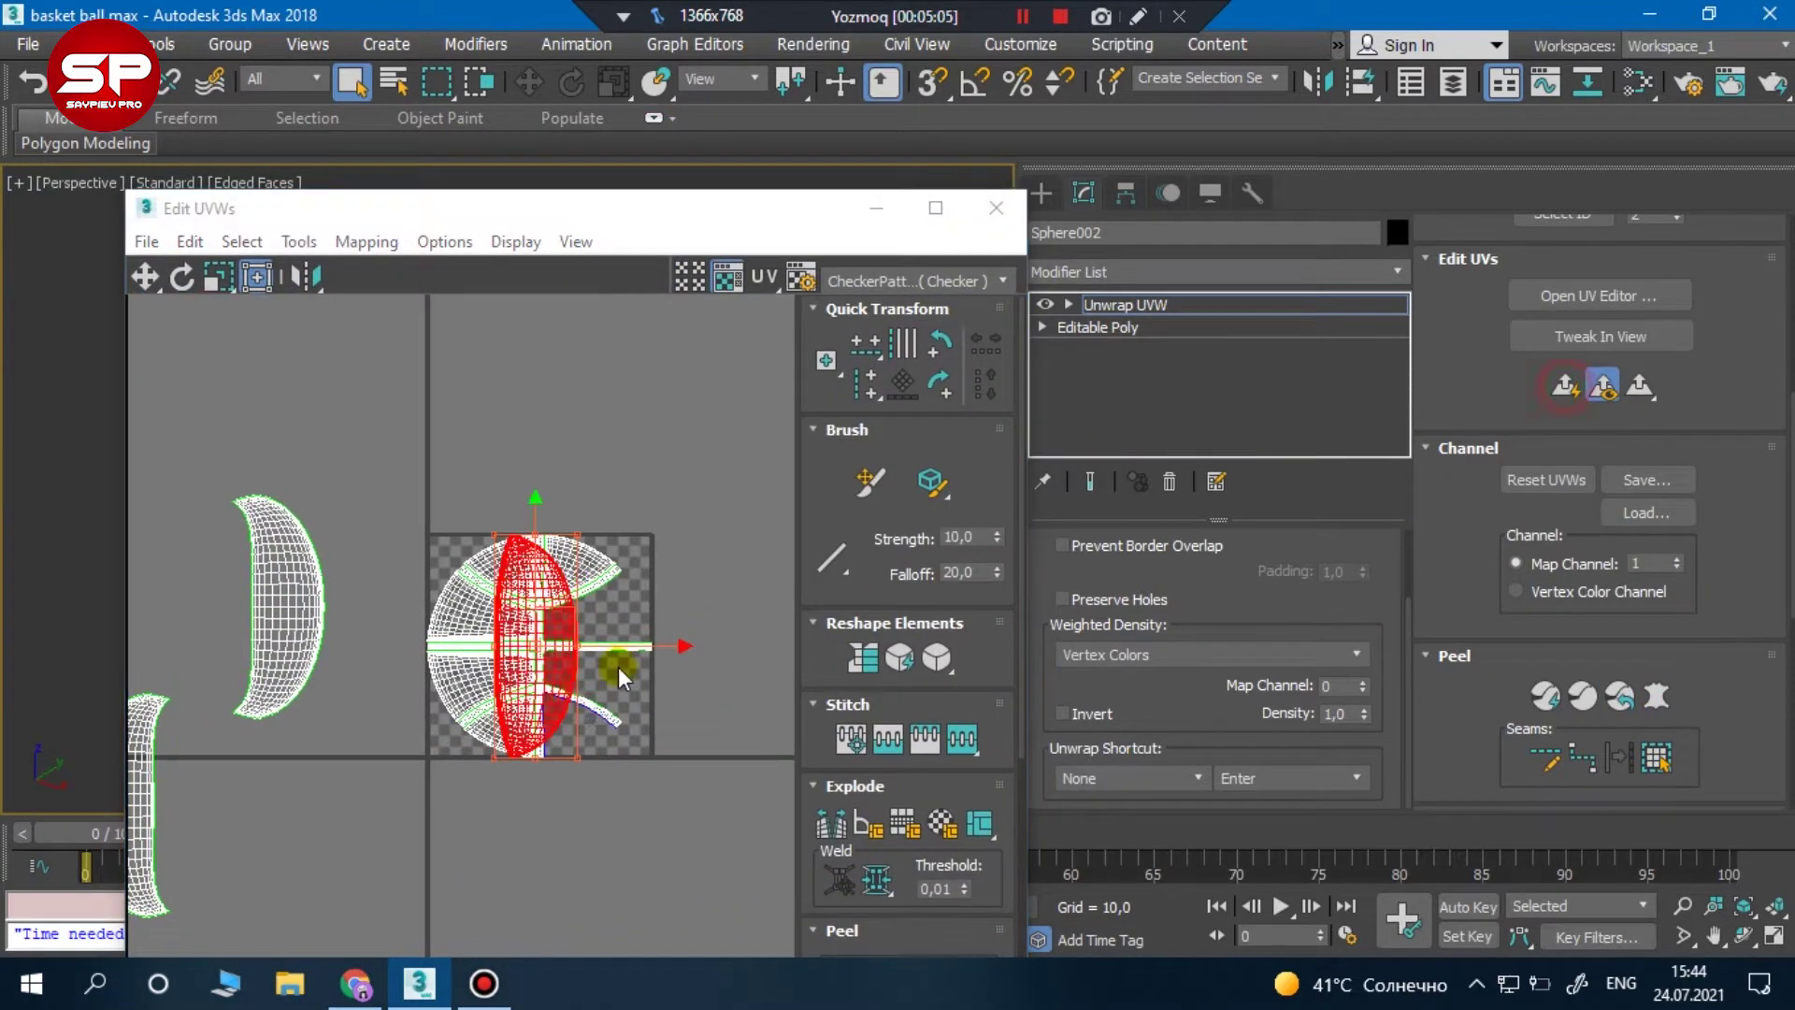
{"action": "left_click_drag", "start_coordinate": [584, 640], "coordinate": [222, 870]}
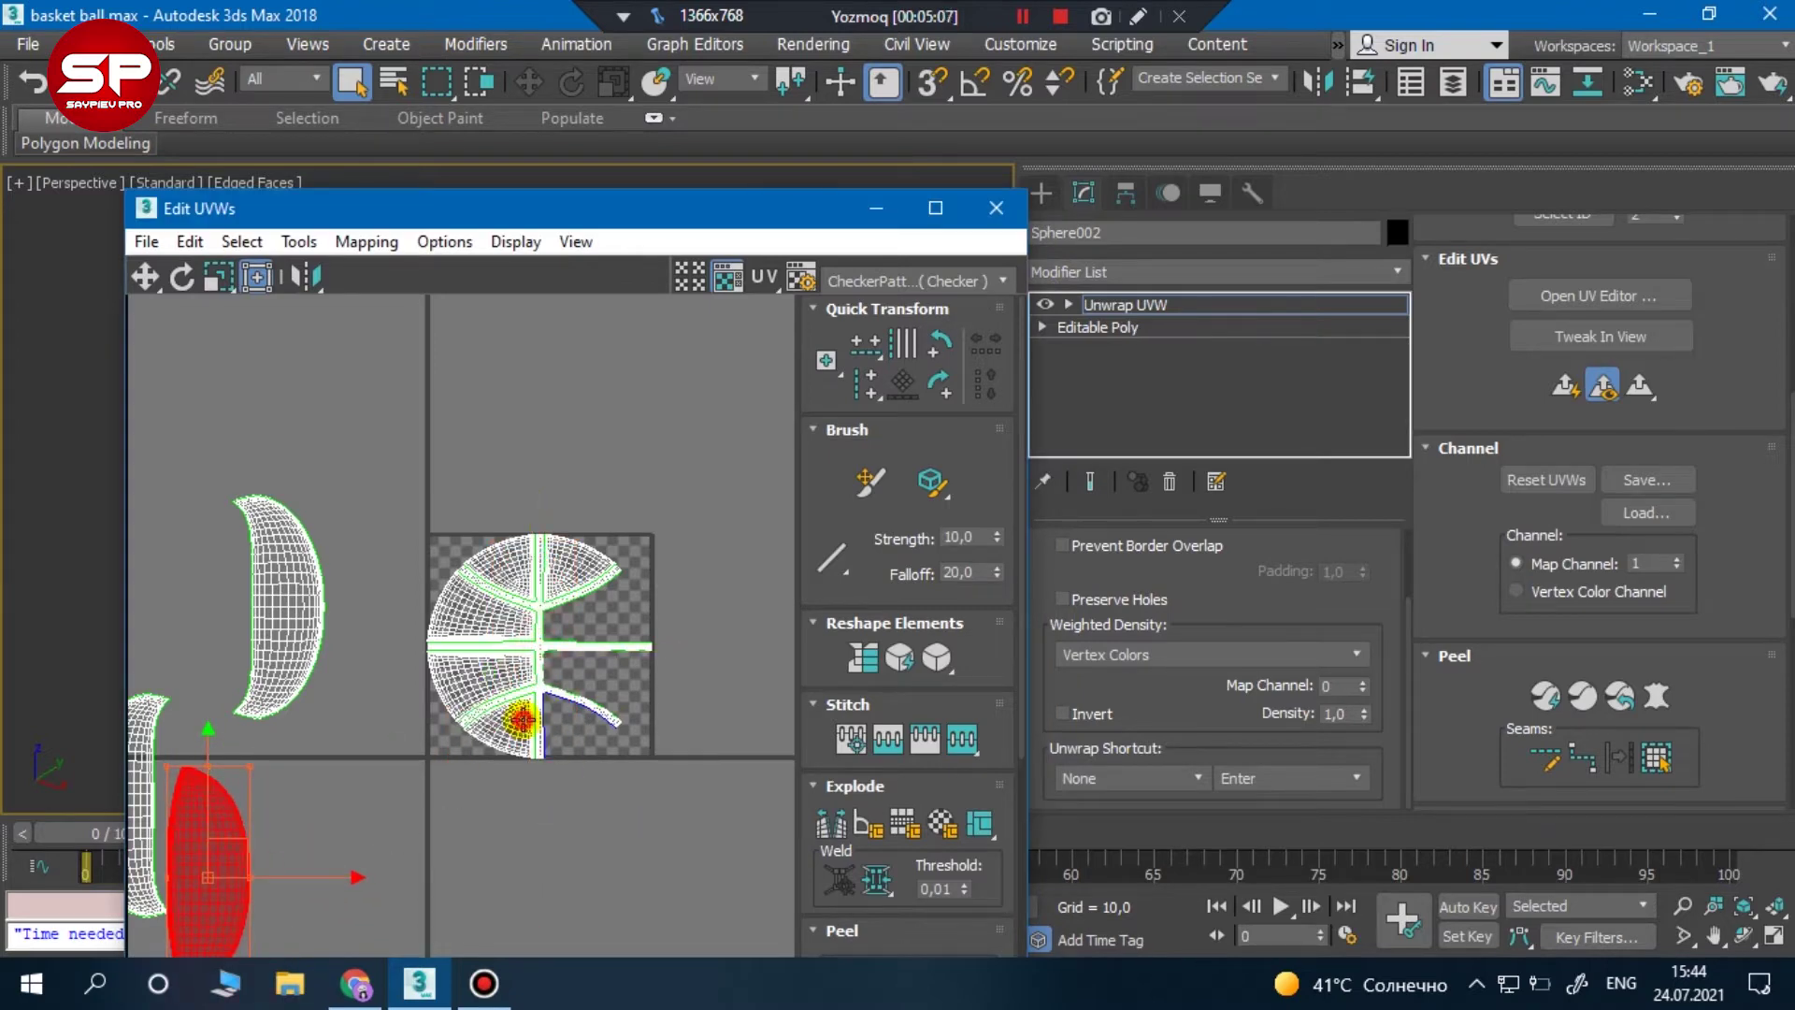
{"action": "left_click", "coordinate": [520, 719]}
{"action": "left_click", "coordinate": [1645, 763]}
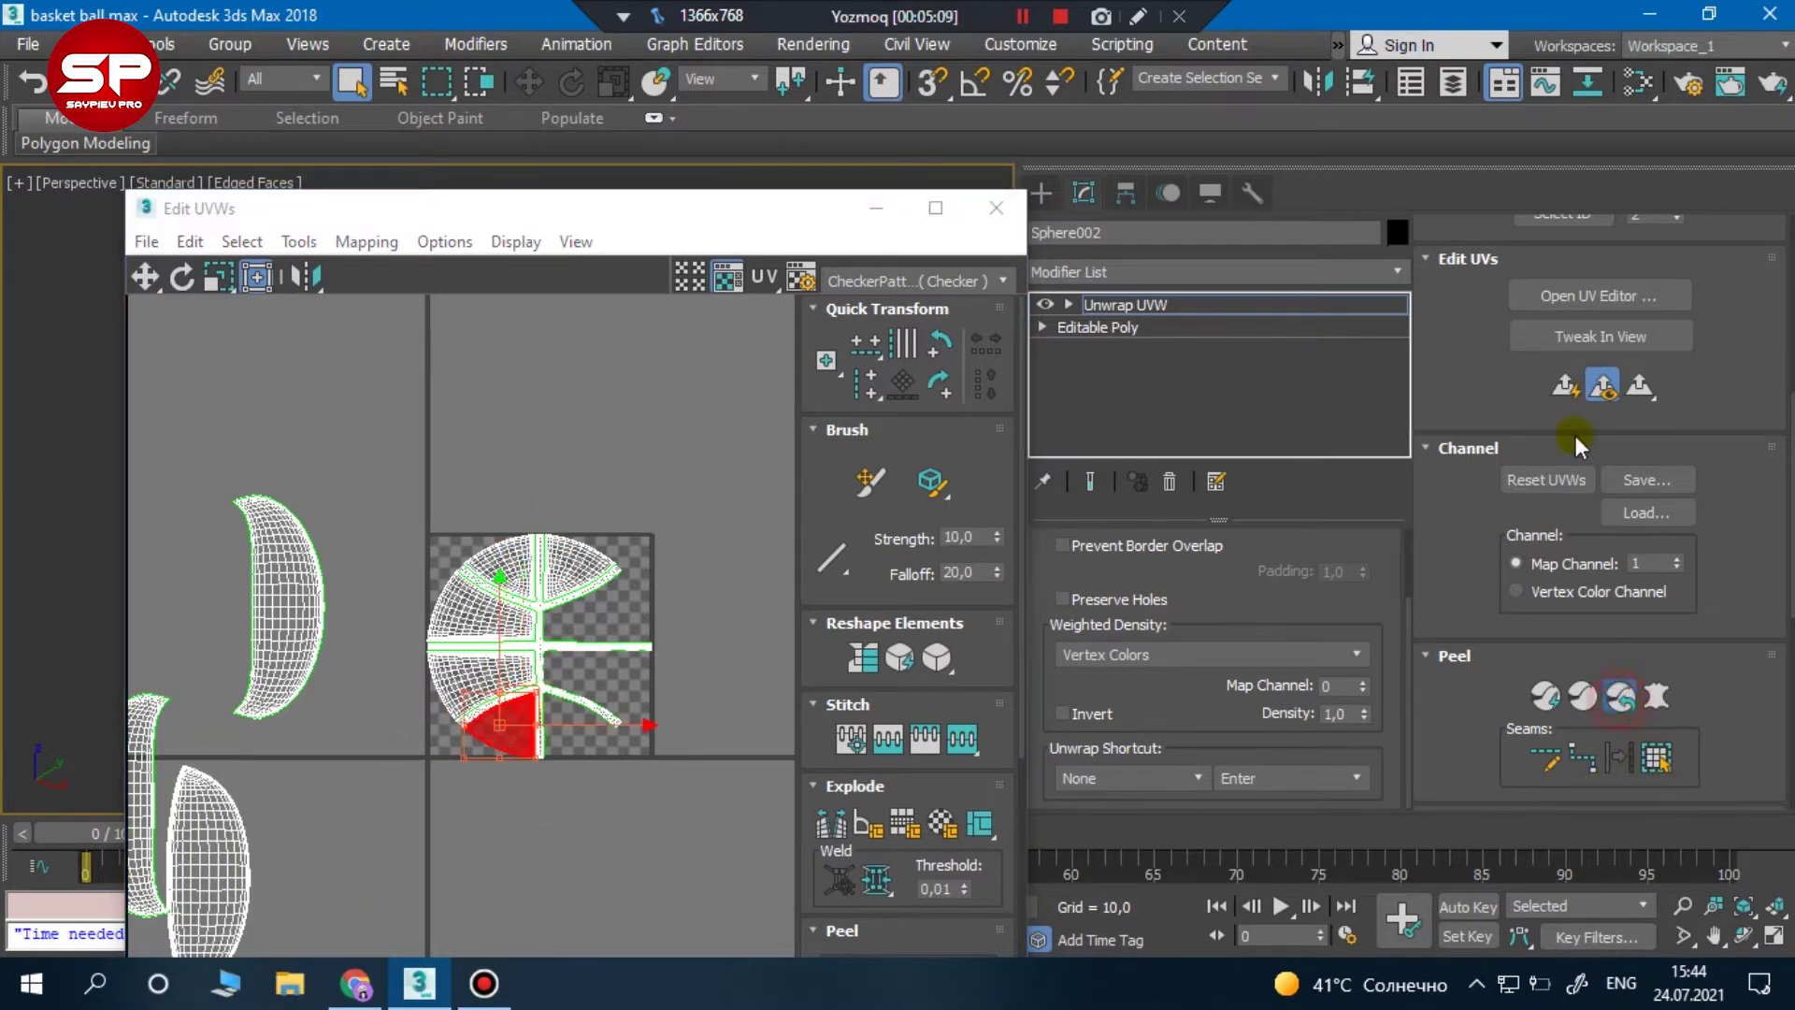
{"action": "left_click", "coordinate": [1567, 385]}
{"action": "left_click_drag", "start_coordinate": [577, 619], "coordinate": [768, 486]}
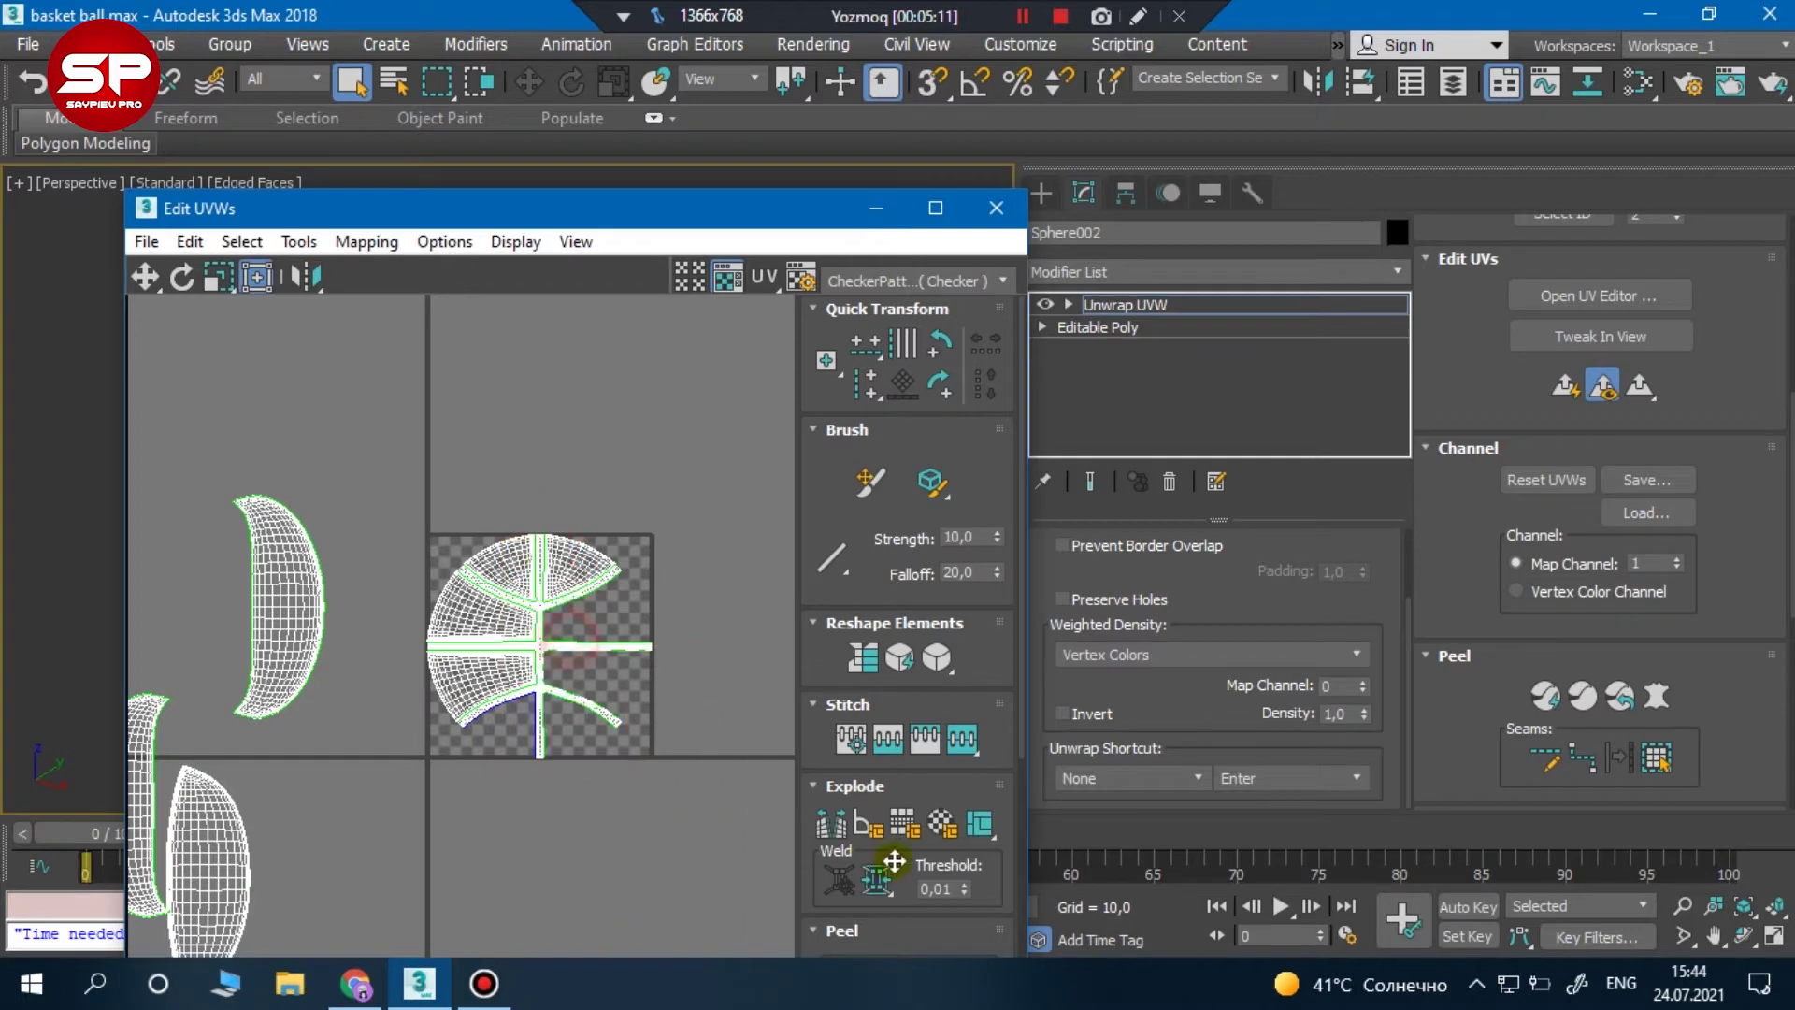
Flatten two further strips with Quick Planar Map, moving one cluster to the top
{"action": "left_click", "coordinate": [493, 672]}
{"action": "left_click", "coordinate": [1656, 755]}
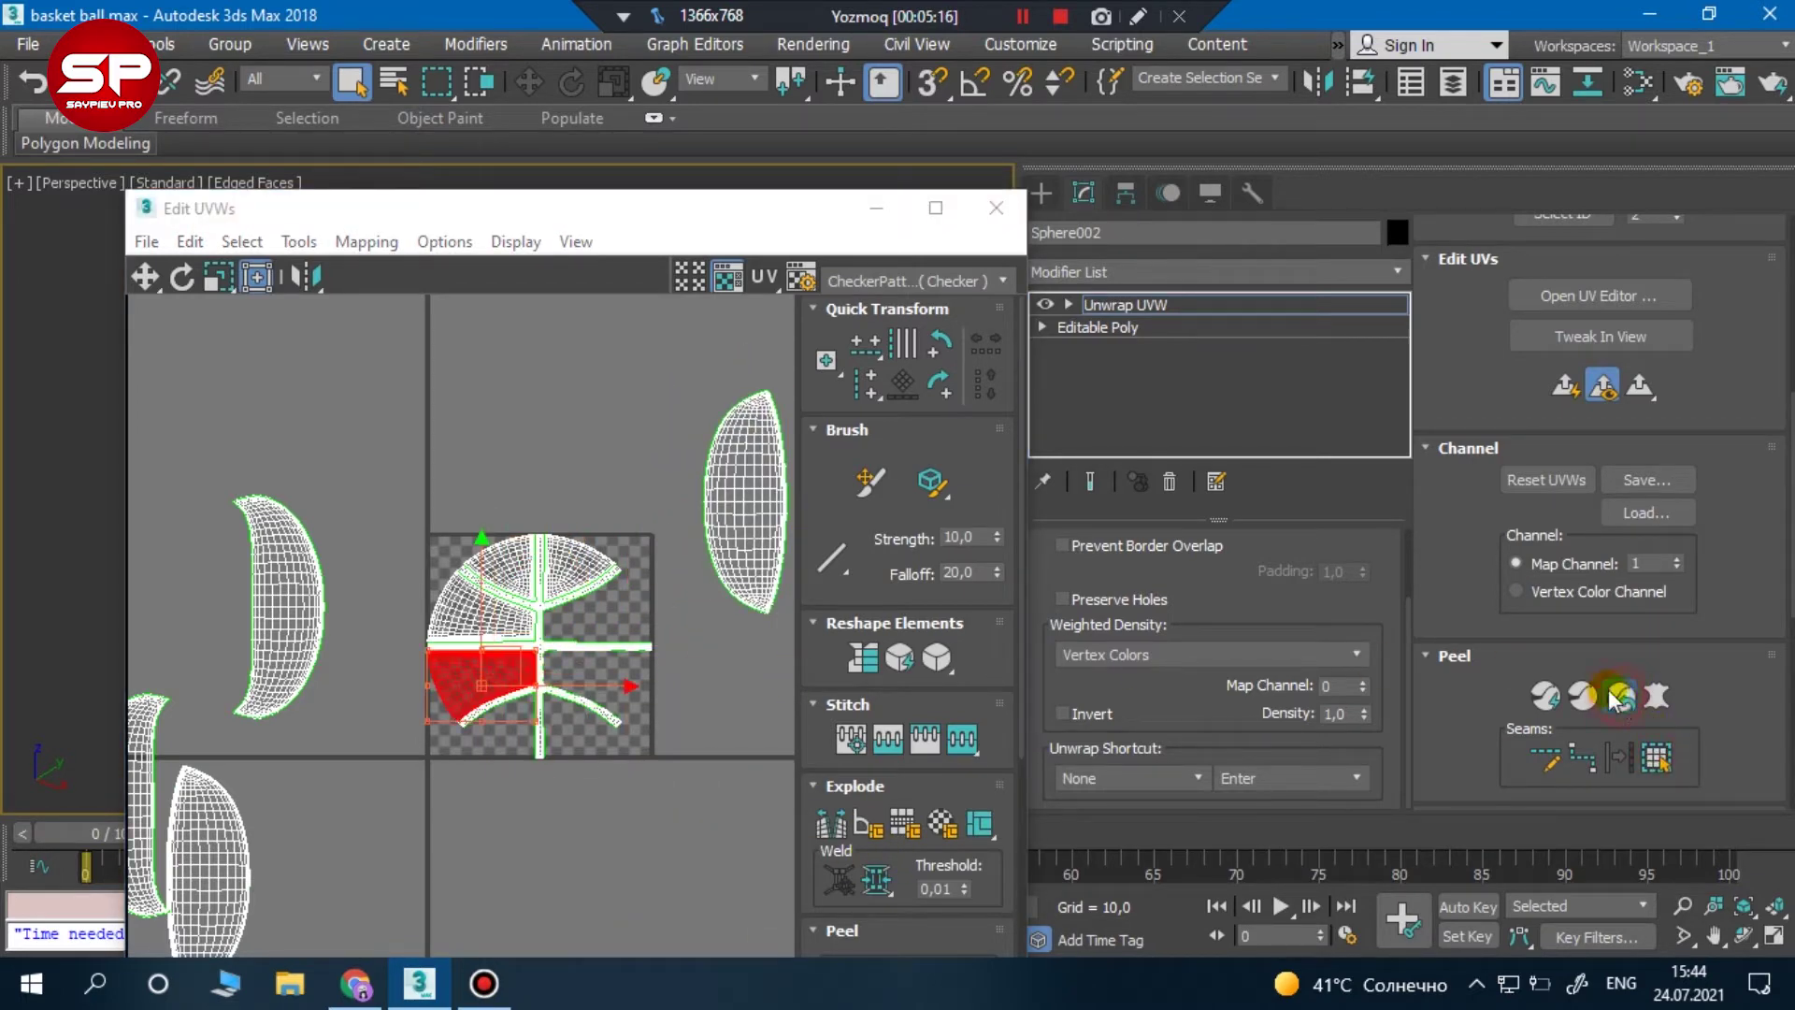
{"action": "left_click", "coordinate": [1570, 383]}
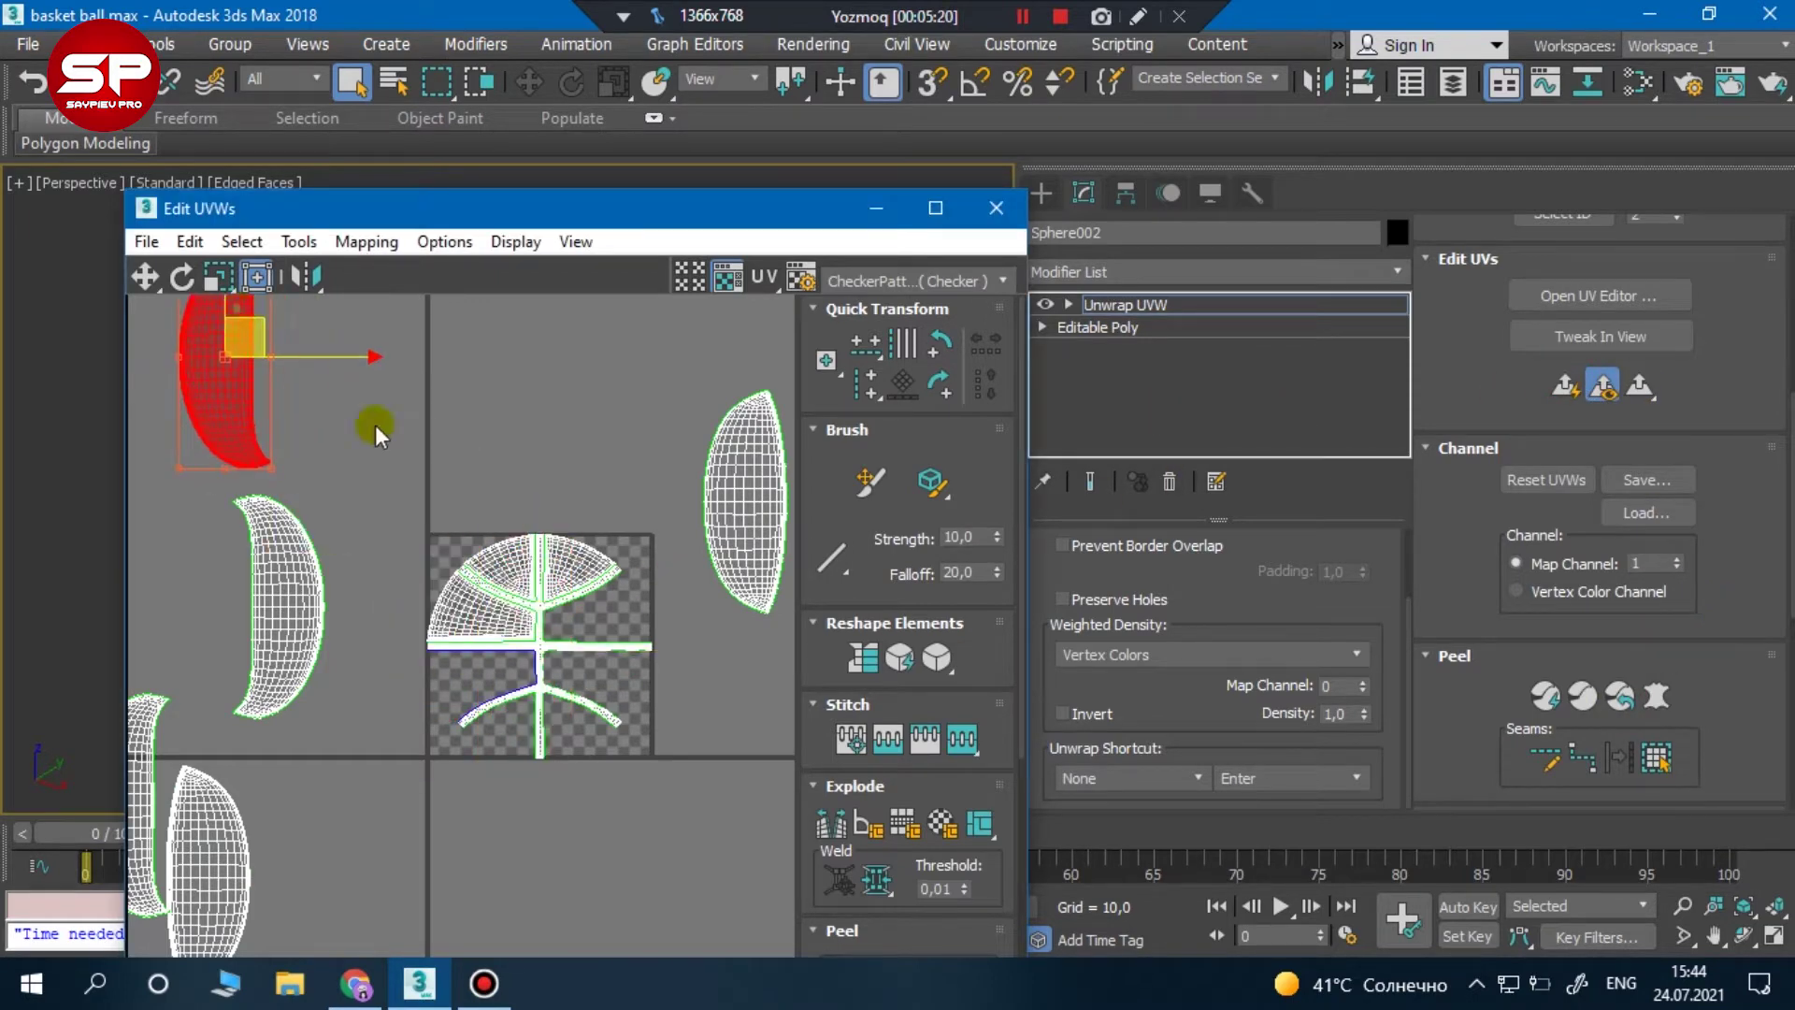
{"action": "left_click", "coordinate": [477, 603]}
{"action": "left_click", "coordinate": [1656, 753]}
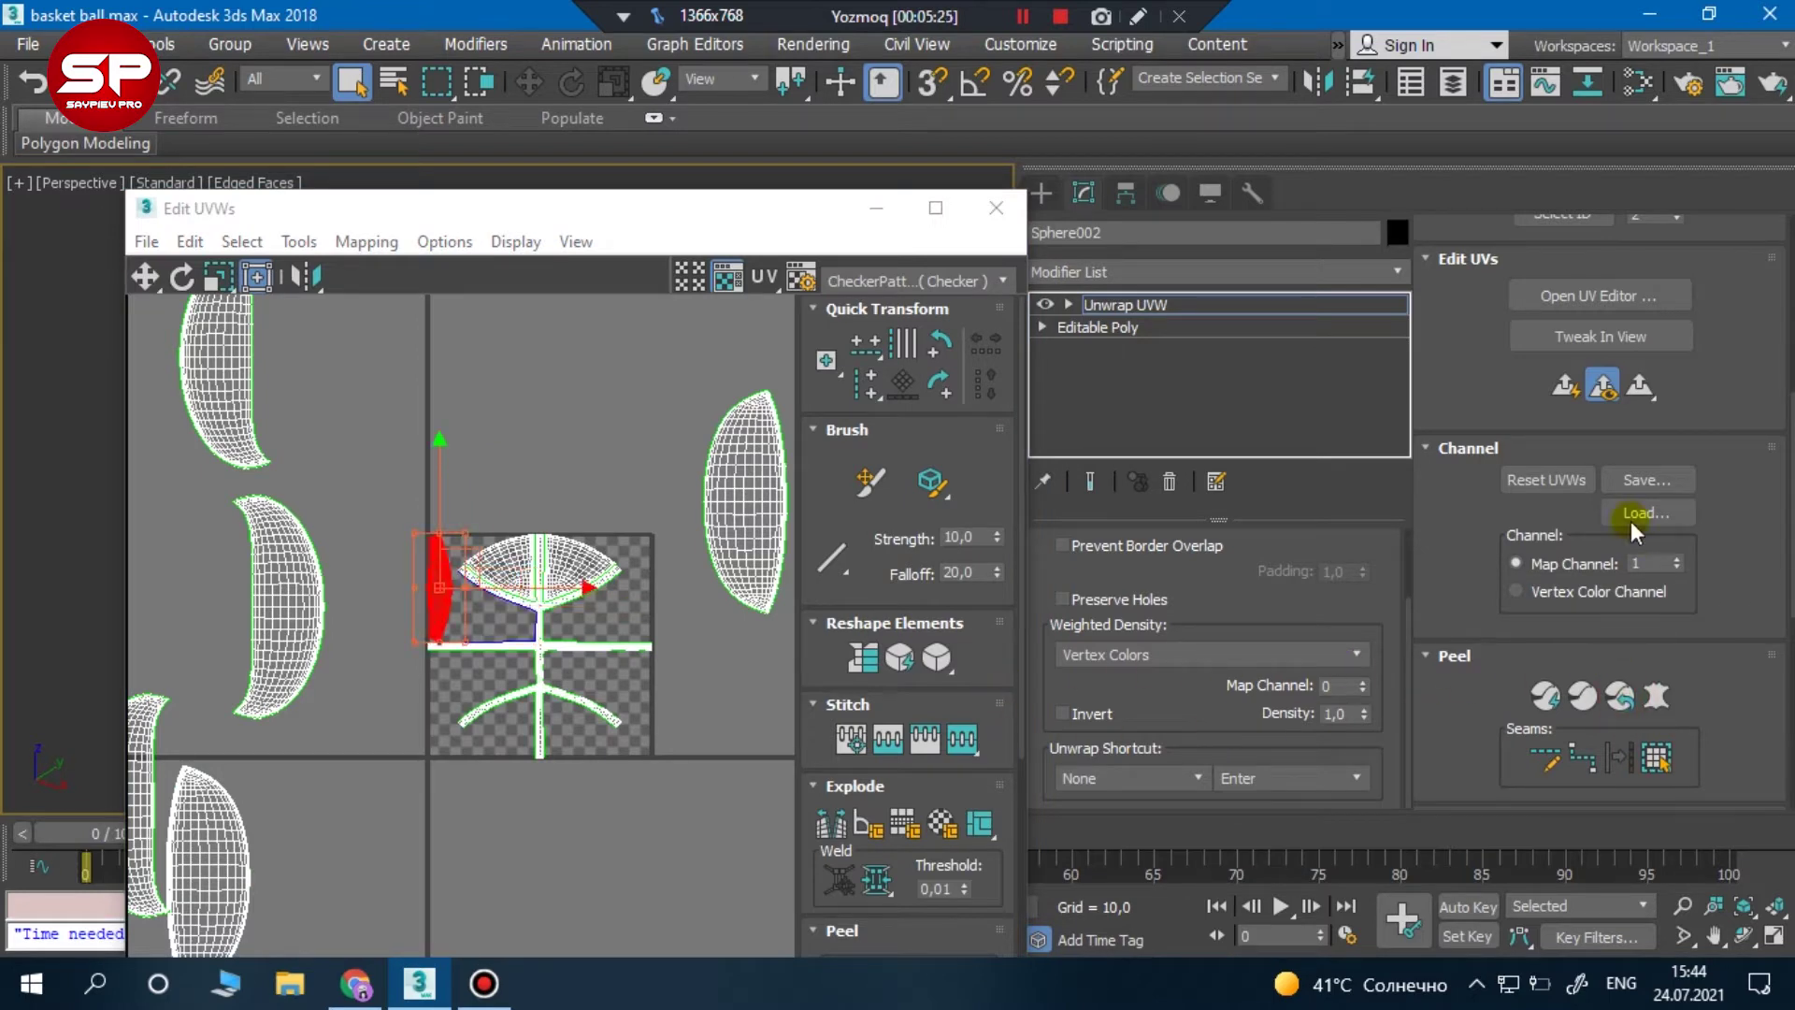
{"action": "left_click", "coordinate": [1571, 377]}
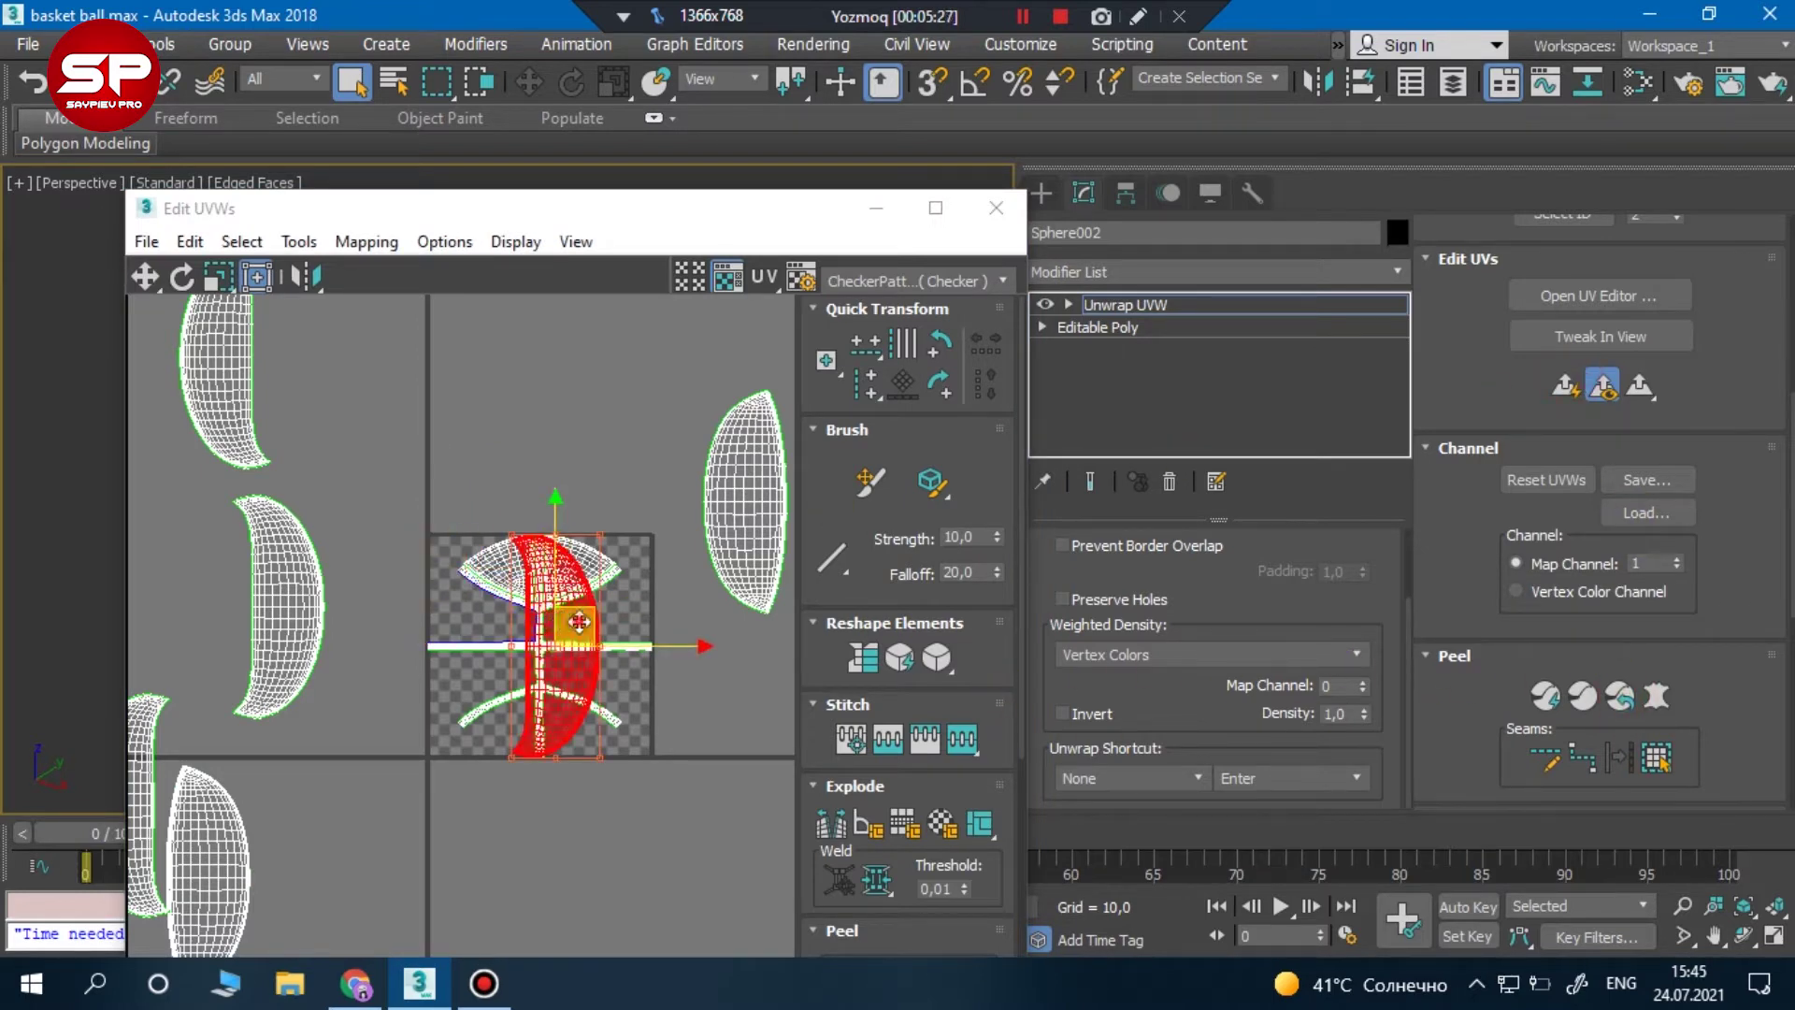
{"action": "left_click_drag", "start_coordinate": [579, 621], "coordinate": [520, 249]}
Planar-map the upper strip and place its red cluster outside the square, top right
{"action": "left_click", "coordinate": [514, 554]}
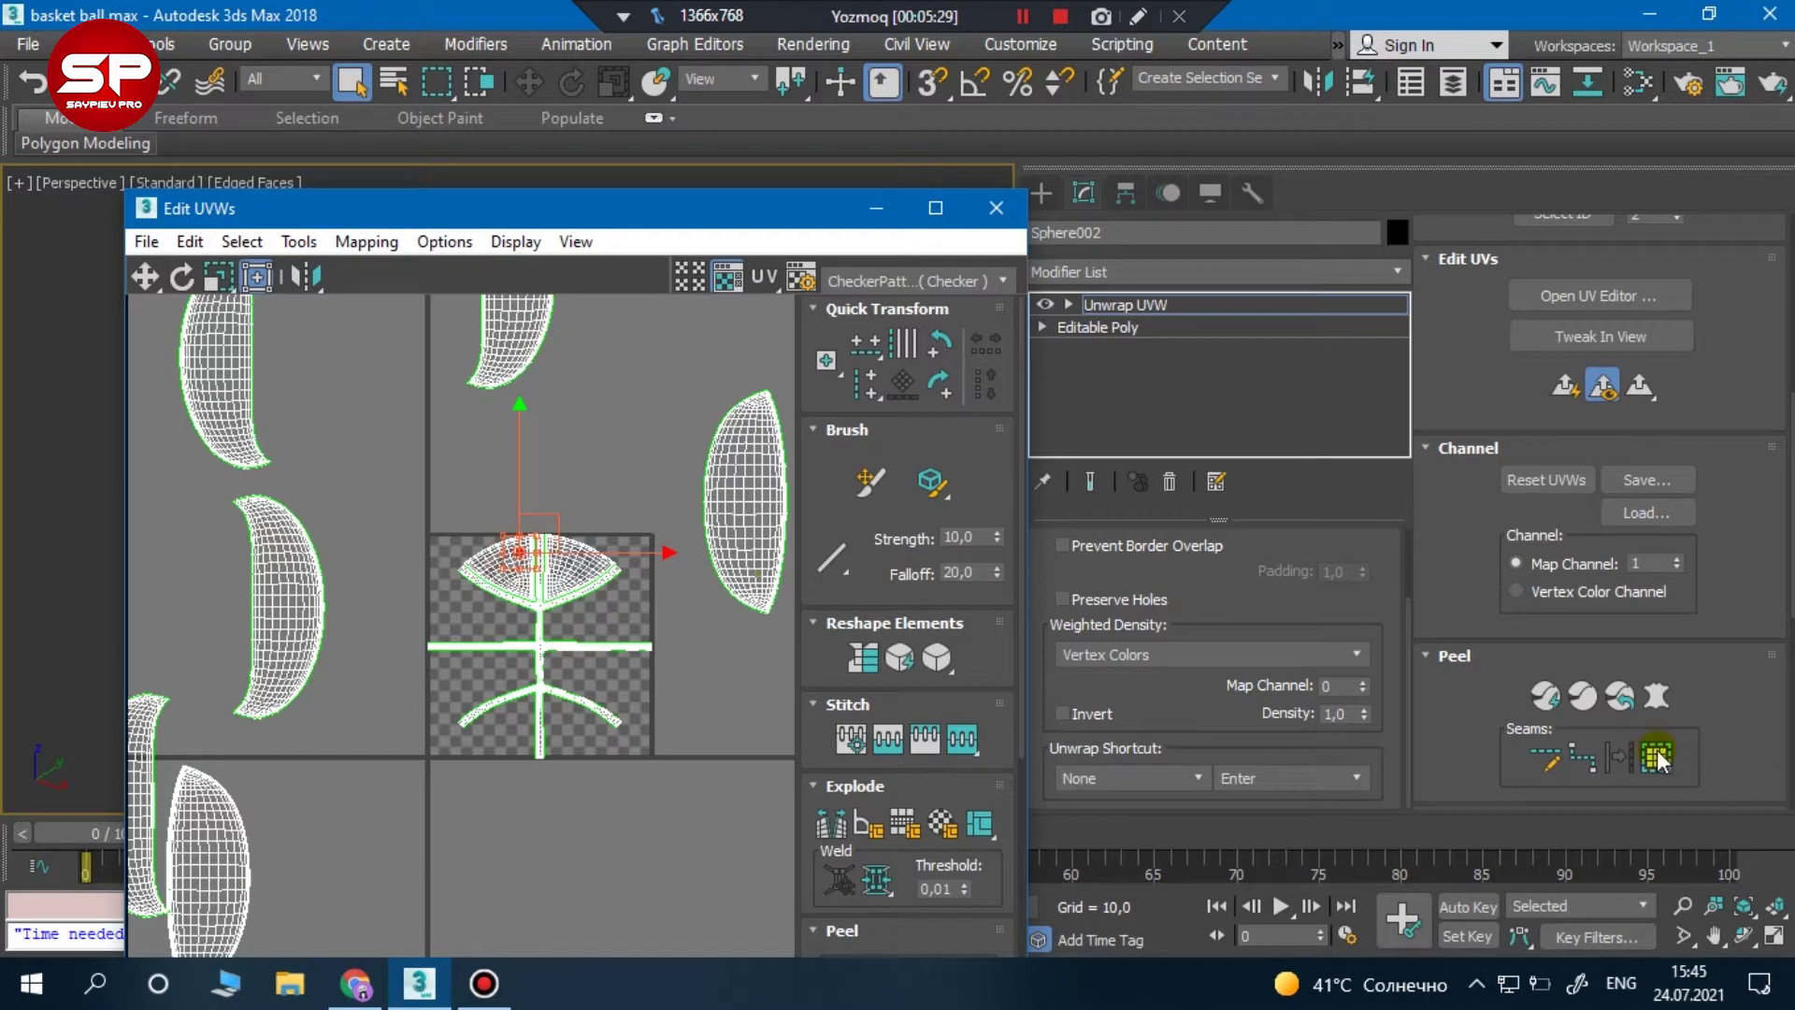
{"action": "left_click", "coordinate": [1658, 757]}
{"action": "left_click", "coordinate": [1569, 382]}
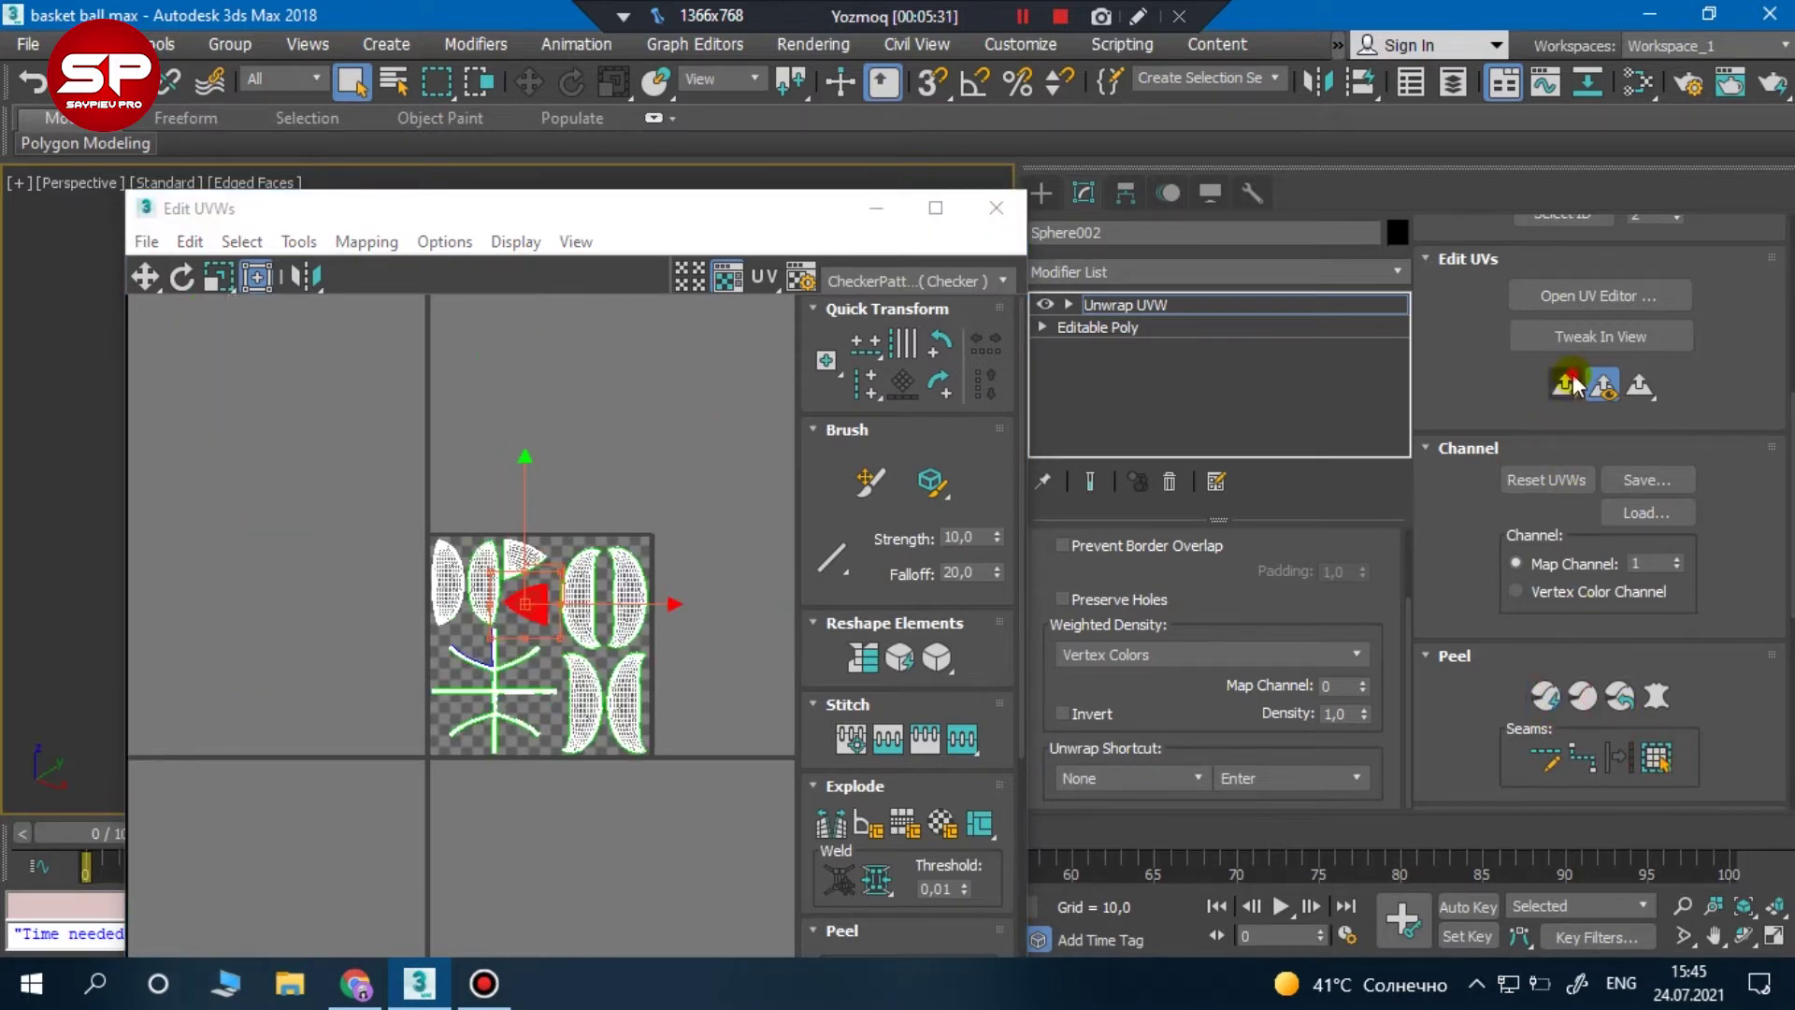
{"action": "left_click_drag", "start_coordinate": [540, 610], "coordinate": [792, 340]}
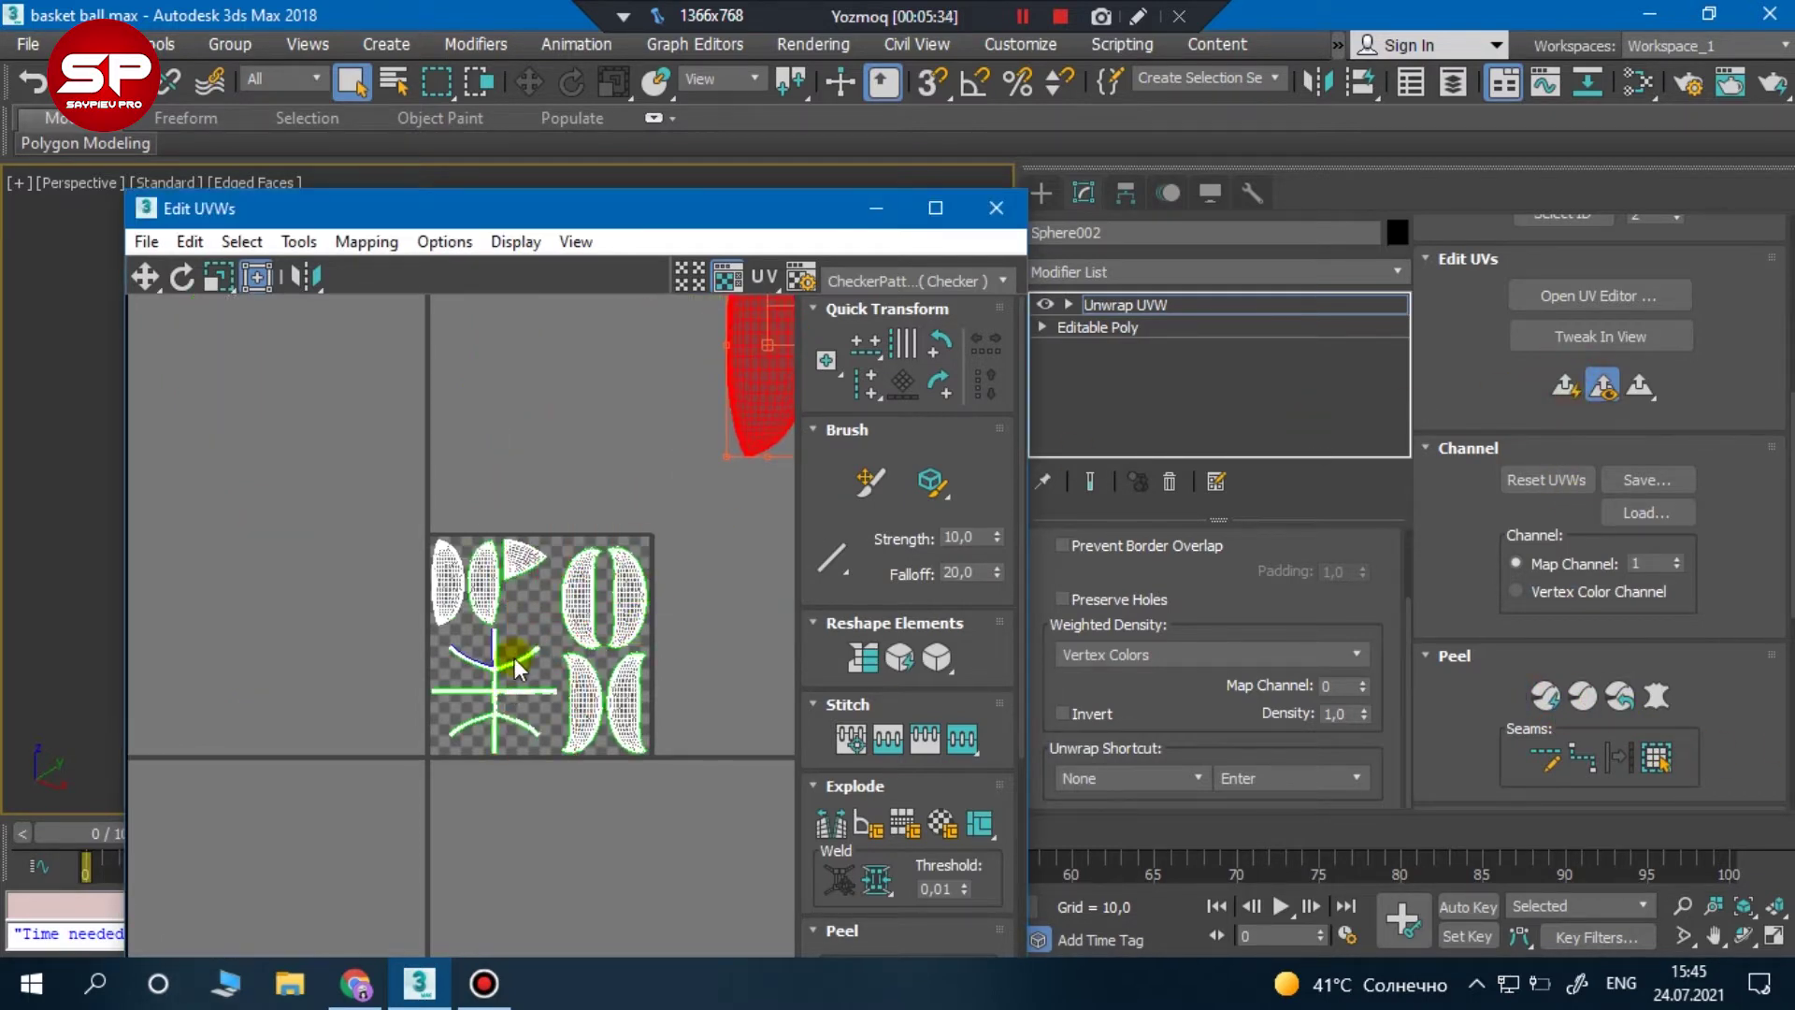
Quick Peel the small triangular UV piece and pack all clusters into the square
{"action": "scroll", "coordinate": [513, 654], "scroll_direction": "up", "scroll_amount": 2}
{"action": "scroll", "coordinate": [521, 633], "scroll_direction": "up", "scroll_amount": 3}
{"action": "scroll", "coordinate": [509, 641], "scroll_direction": "up", "scroll_amount": 3}
{"action": "scroll", "coordinate": [472, 706], "scroll_direction": "down", "scroll_amount": 1}
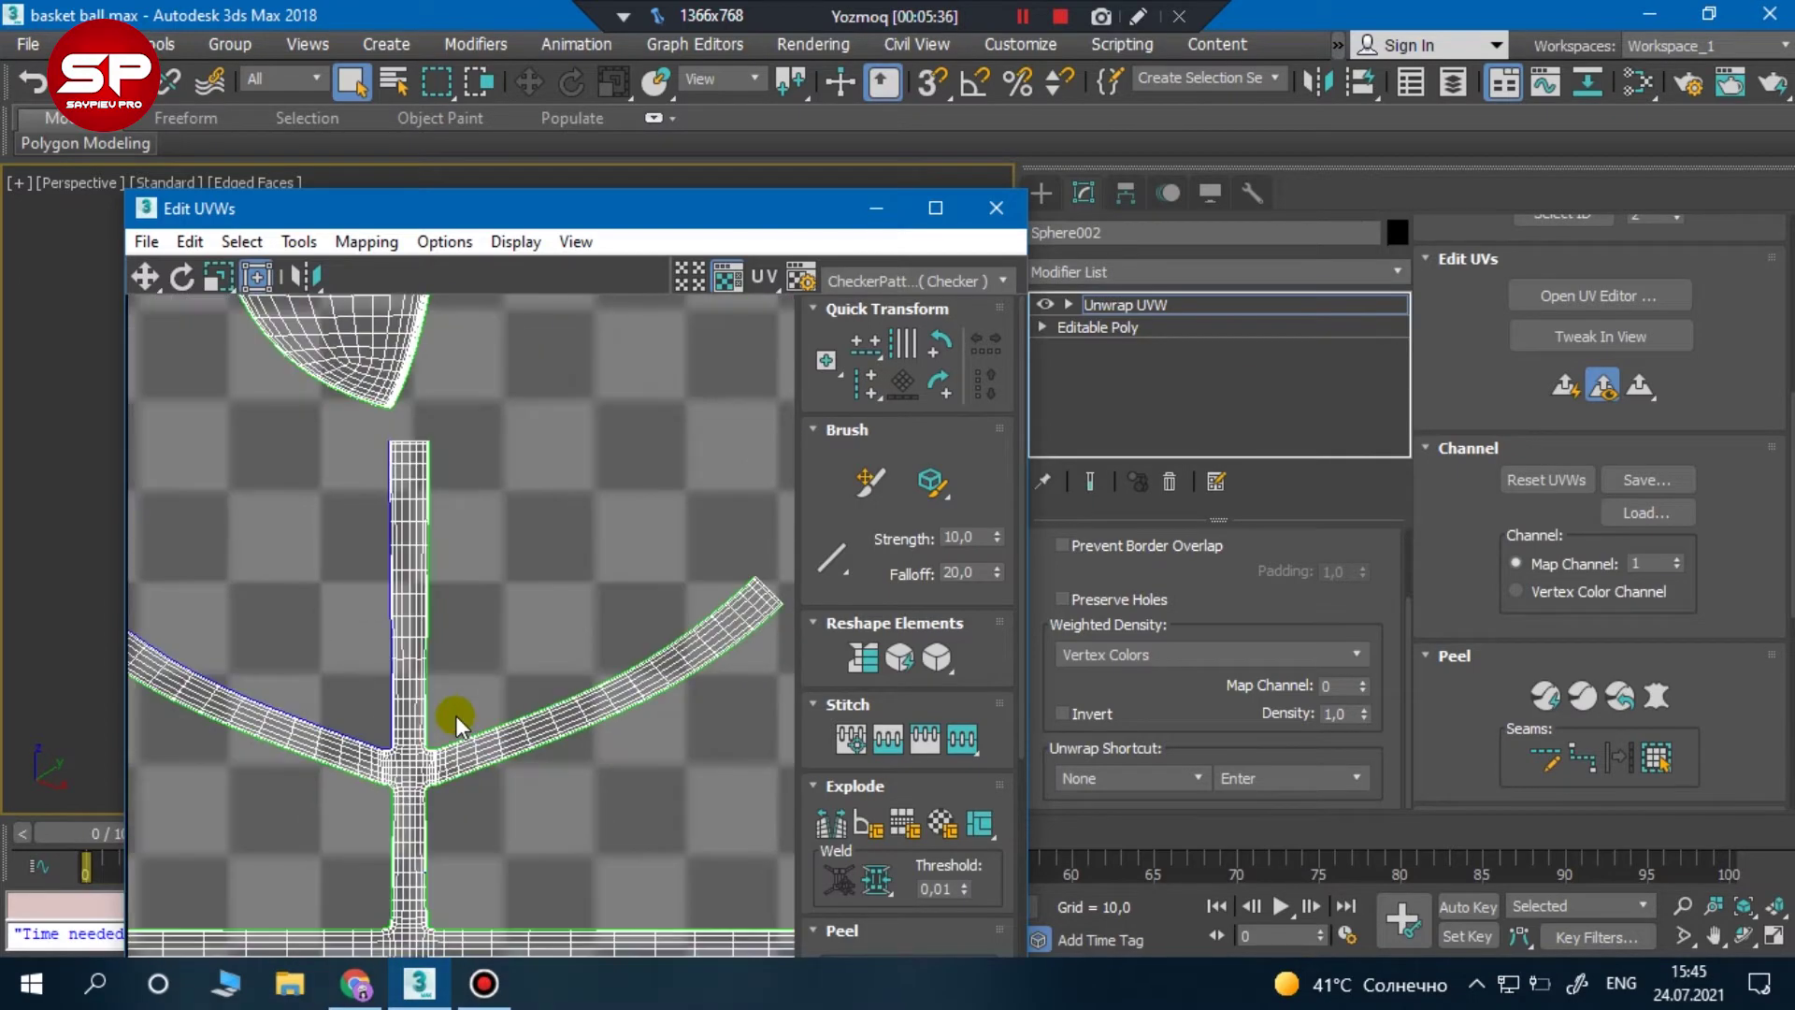
{"action": "scroll", "coordinate": [453, 717], "scroll_direction": "down", "scroll_amount": 4}
{"action": "scroll", "coordinate": [464, 712], "scroll_direction": "down", "scroll_amount": 3}
{"action": "left_click", "coordinate": [479, 581]}
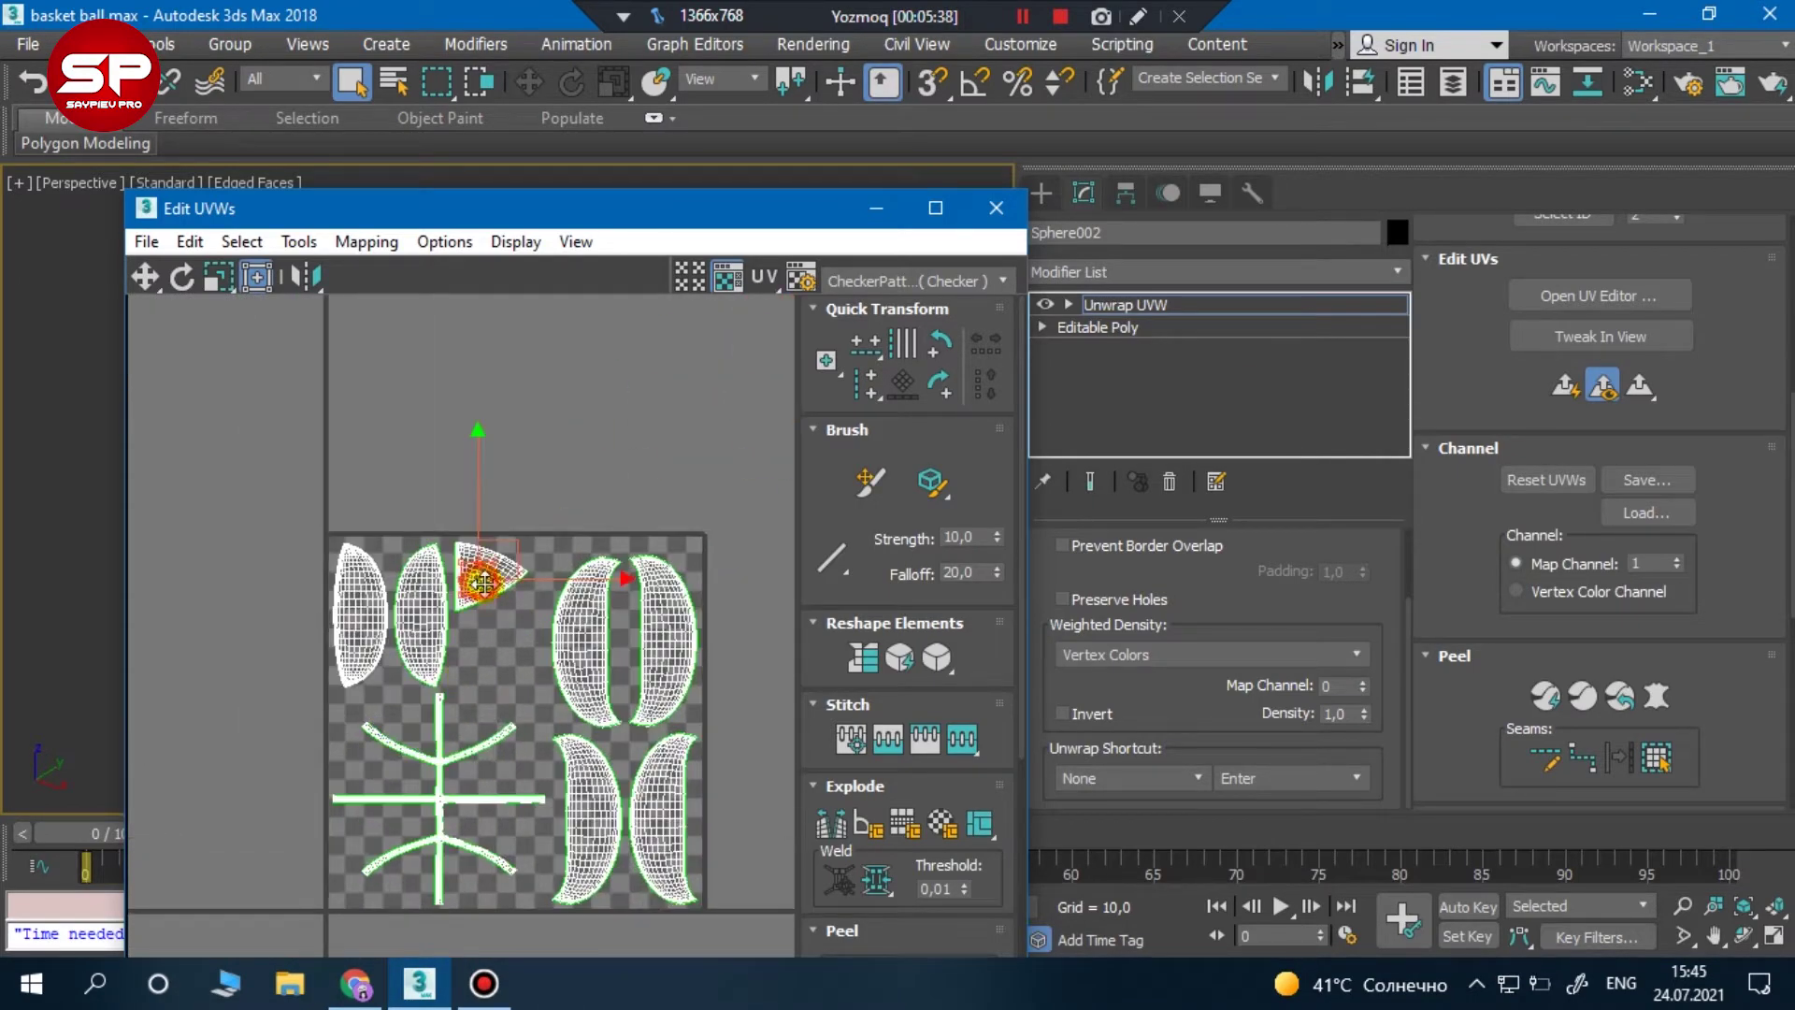
{"action": "left_click", "coordinate": [1545, 697]}
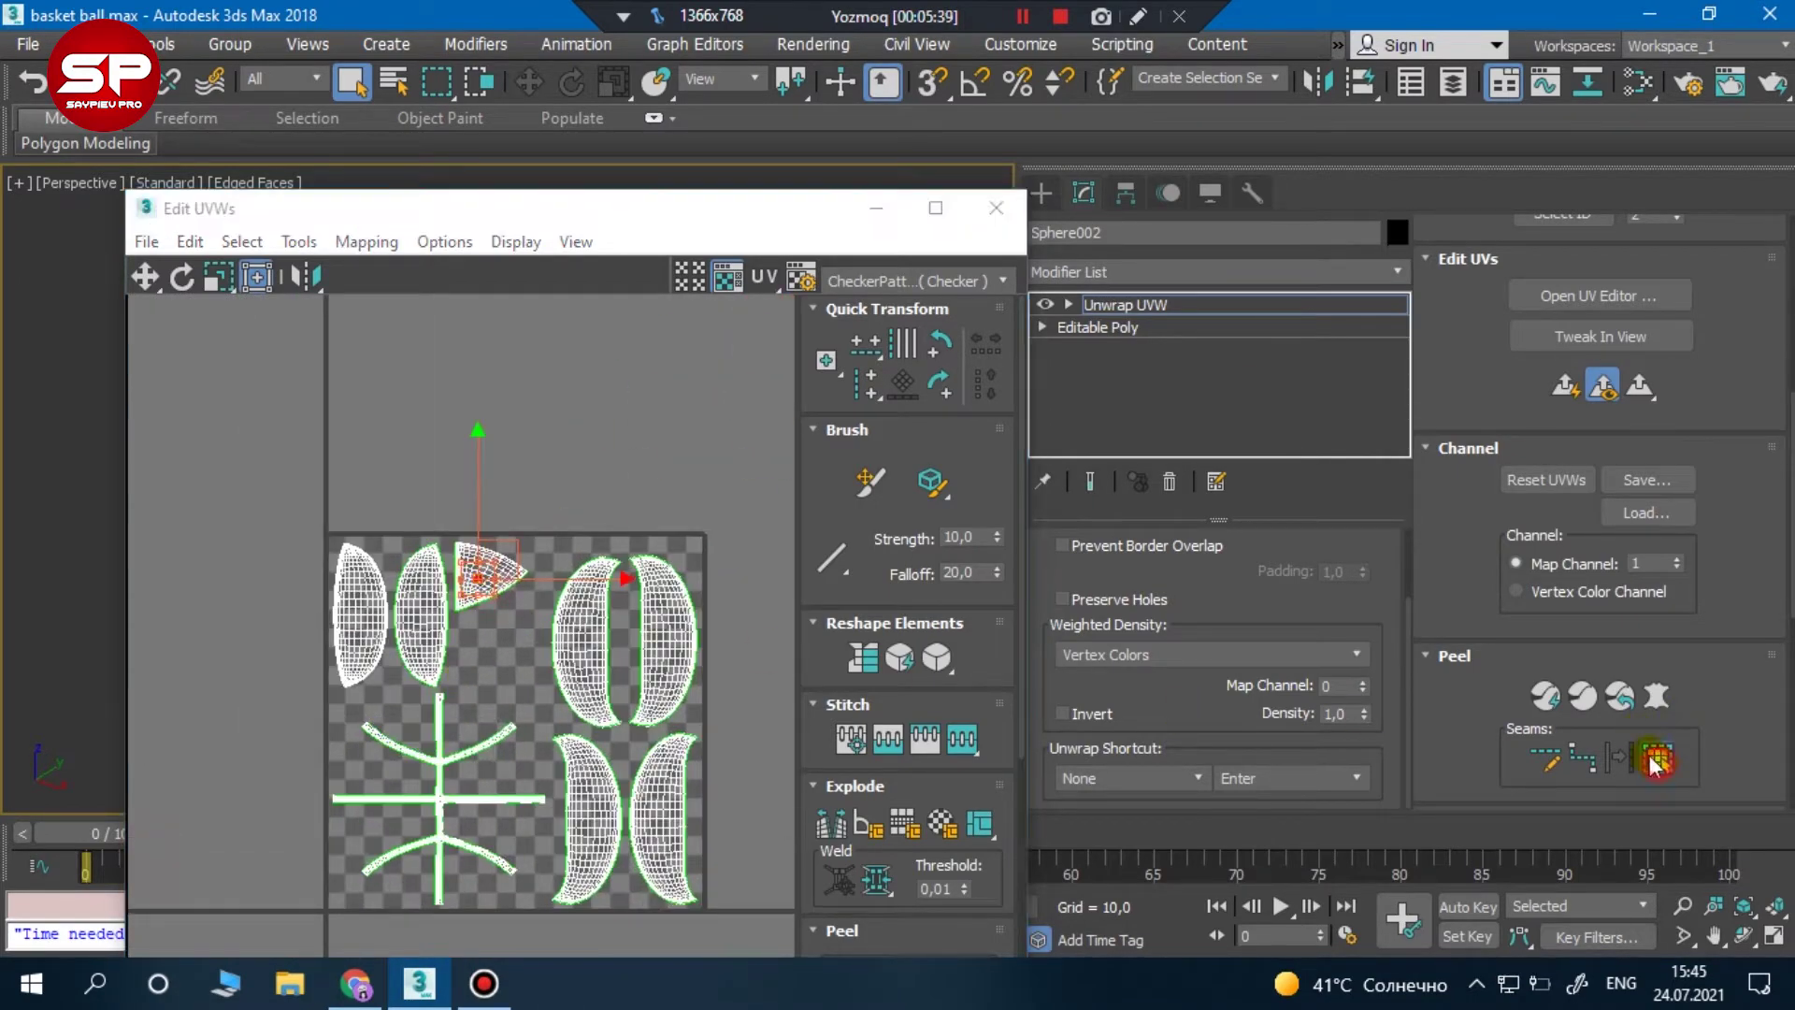
{"action": "left_click", "coordinate": [1544, 699]}
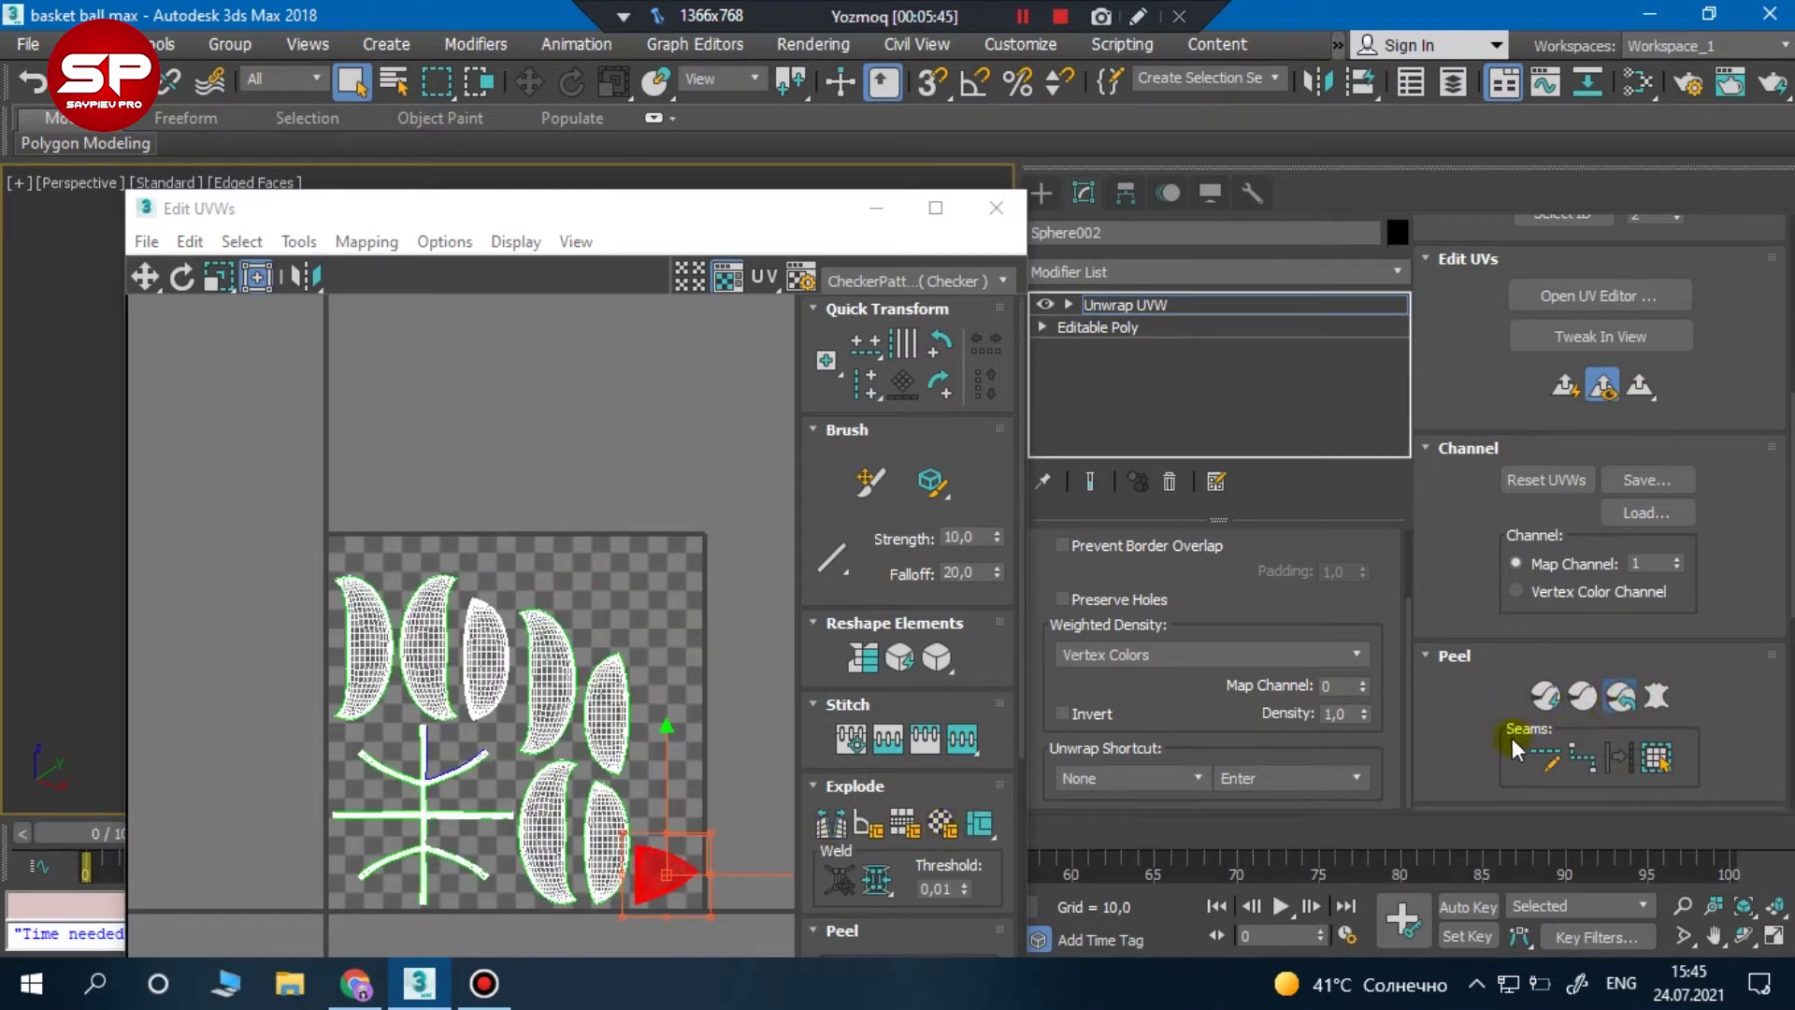
Apply a planar projection to the selected piece, then minimize the Edit UVWs window
{"action": "left_click", "coordinate": [1577, 389]}
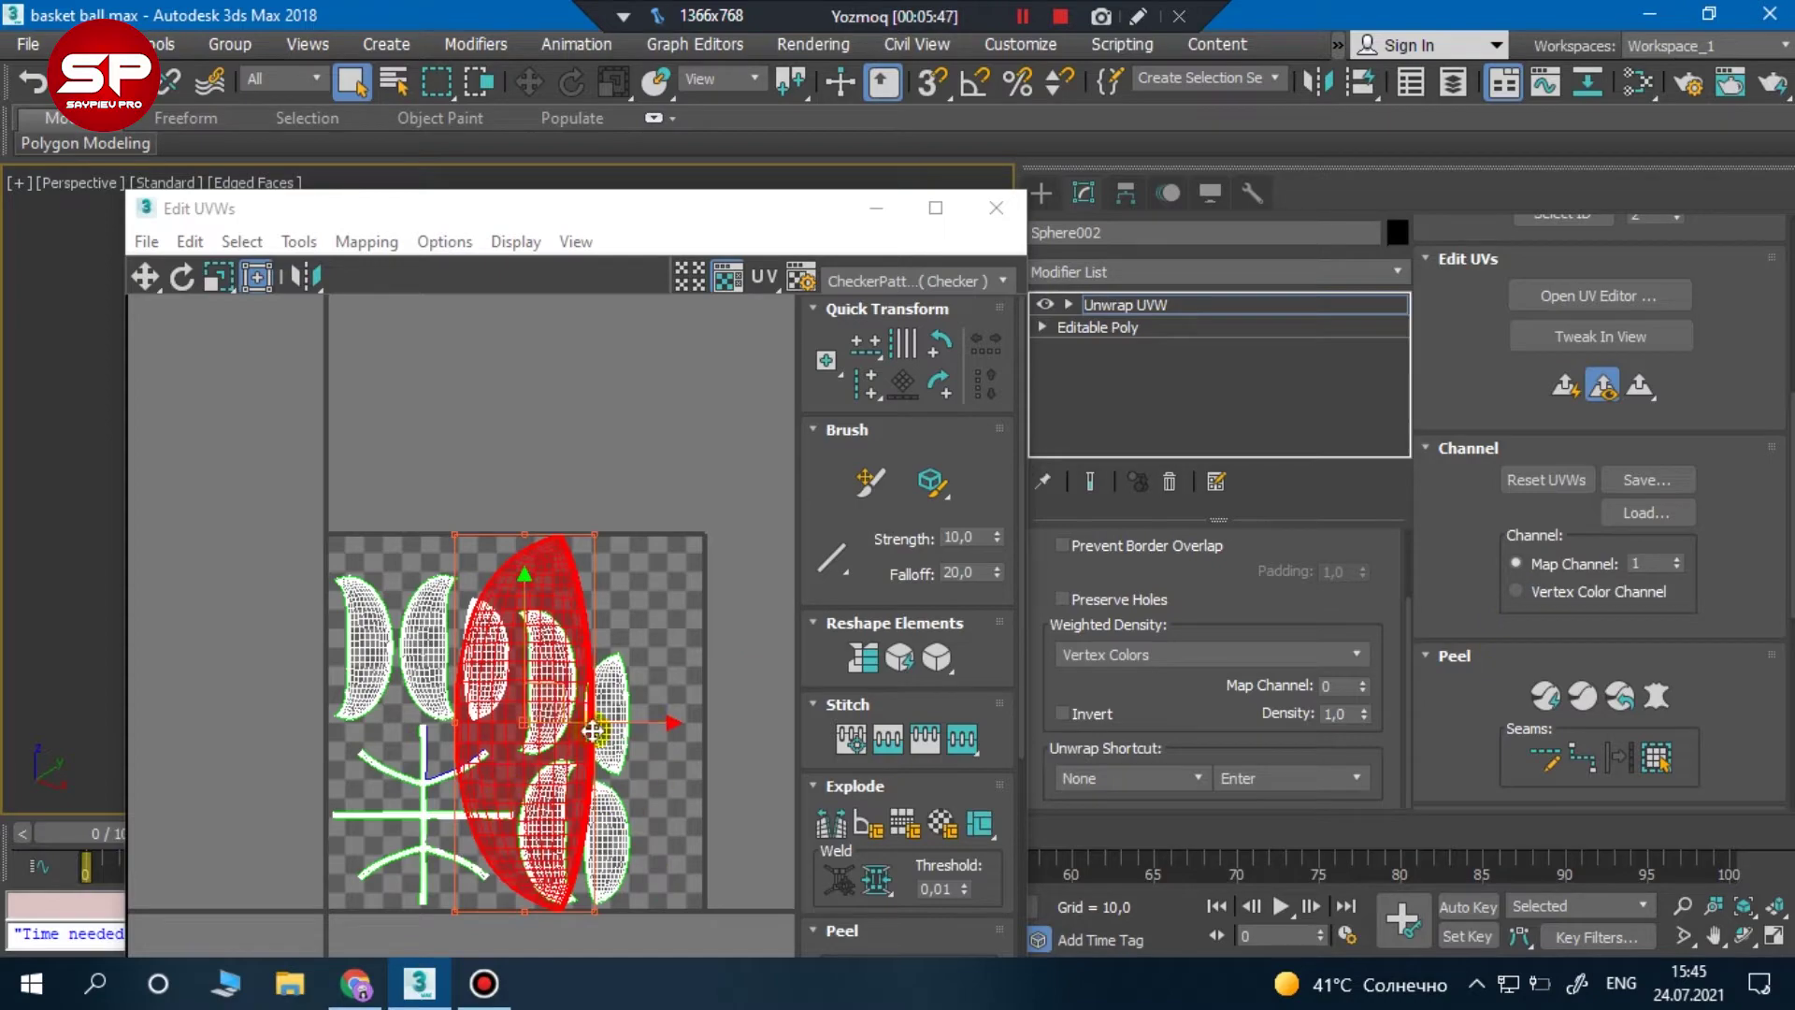
{"action": "left_click", "coordinate": [271, 503]}
{"action": "scroll", "coordinate": [445, 783], "scroll_direction": "up", "scroll_amount": 3}
{"action": "scroll", "coordinate": [419, 792], "scroll_direction": "up", "scroll_amount": 4}
{"action": "scroll", "coordinate": [419, 793], "scroll_direction": "up", "scroll_amount": 2}
{"action": "scroll", "coordinate": [373, 750], "scroll_direction": "up", "scroll_amount": 2}
{"action": "scroll", "coordinate": [355, 692], "scroll_direction": "up", "scroll_amount": 2}
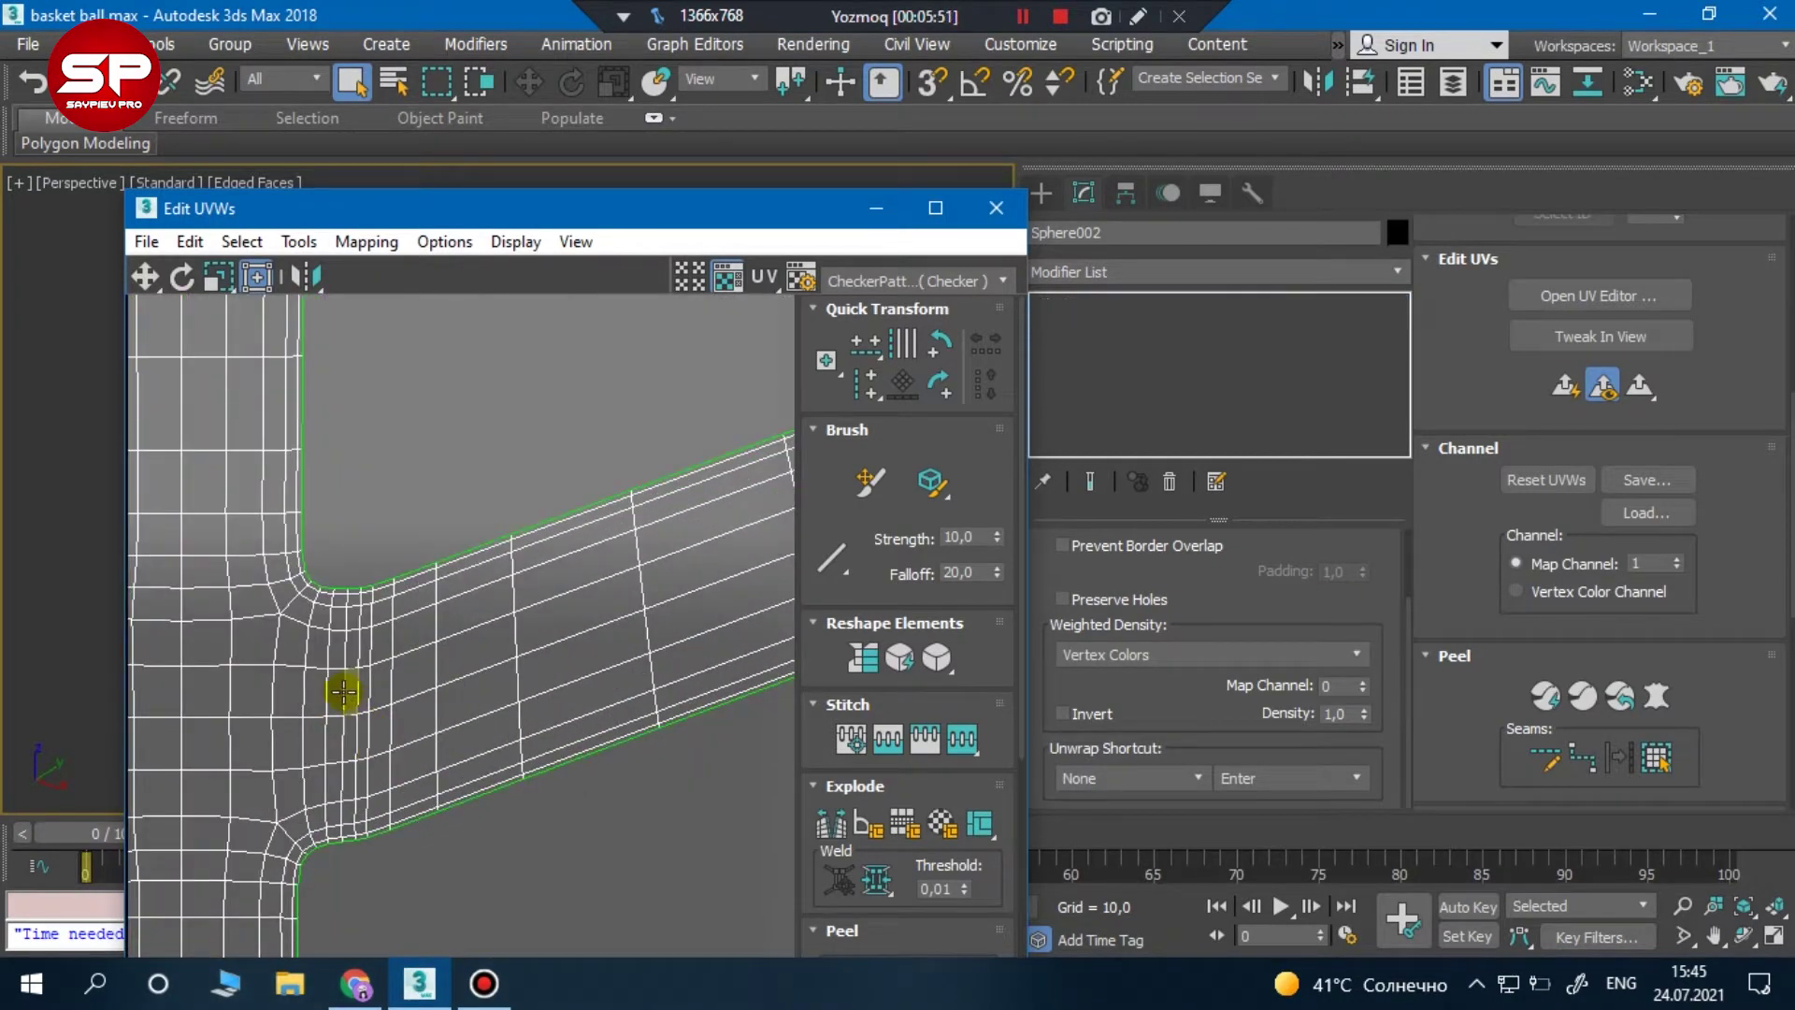
{"action": "left_click", "coordinate": [458, 715]}
{"action": "left_click", "coordinate": [876, 208]}
{"action": "scroll", "coordinate": [609, 476], "scroll_direction": "up", "scroll_amount": 3}
Zoom in on a green seam corner and pick the edge running upward from it
{"action": "scroll", "coordinate": [799, 564], "scroll_direction": "up", "scroll_amount": 5}
{"action": "scroll", "coordinate": [832, 566], "scroll_direction": "up", "scroll_amount": 4}
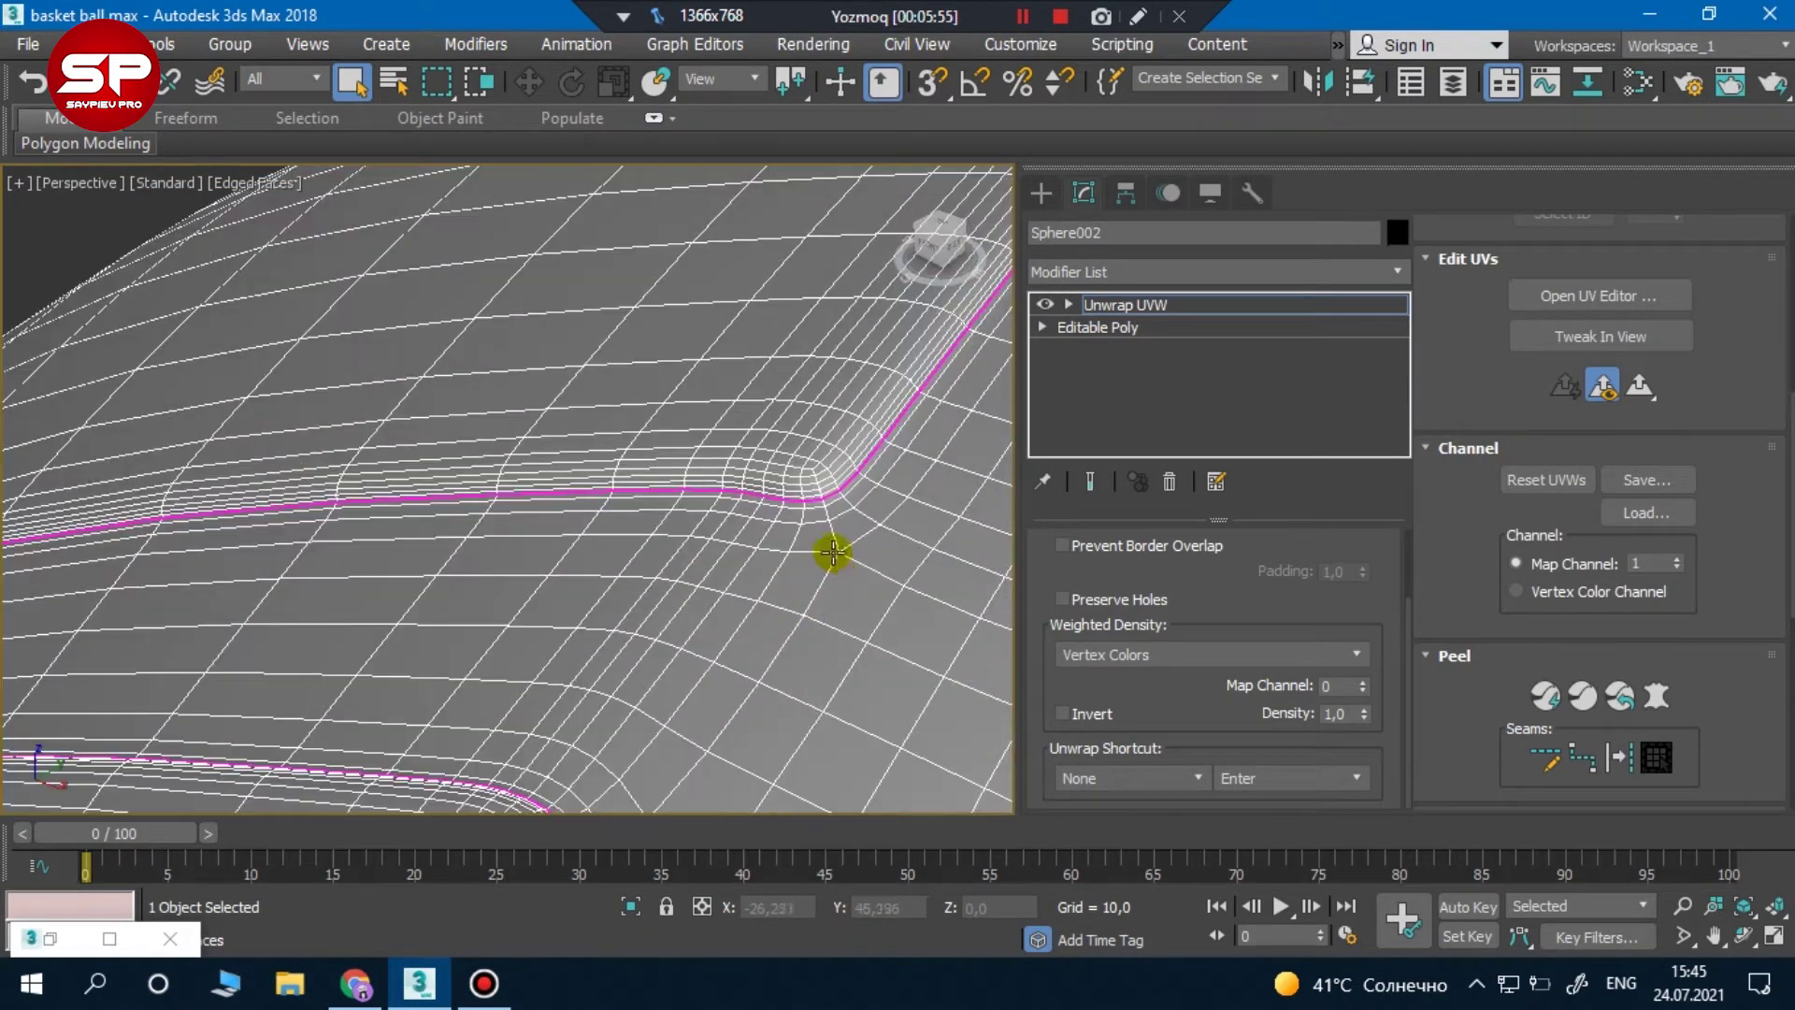
{"action": "scroll", "coordinate": [790, 626], "scroll_direction": "down", "scroll_amount": 4}
{"action": "scroll", "coordinate": [451, 473], "scroll_direction": "up", "scroll_amount": 3}
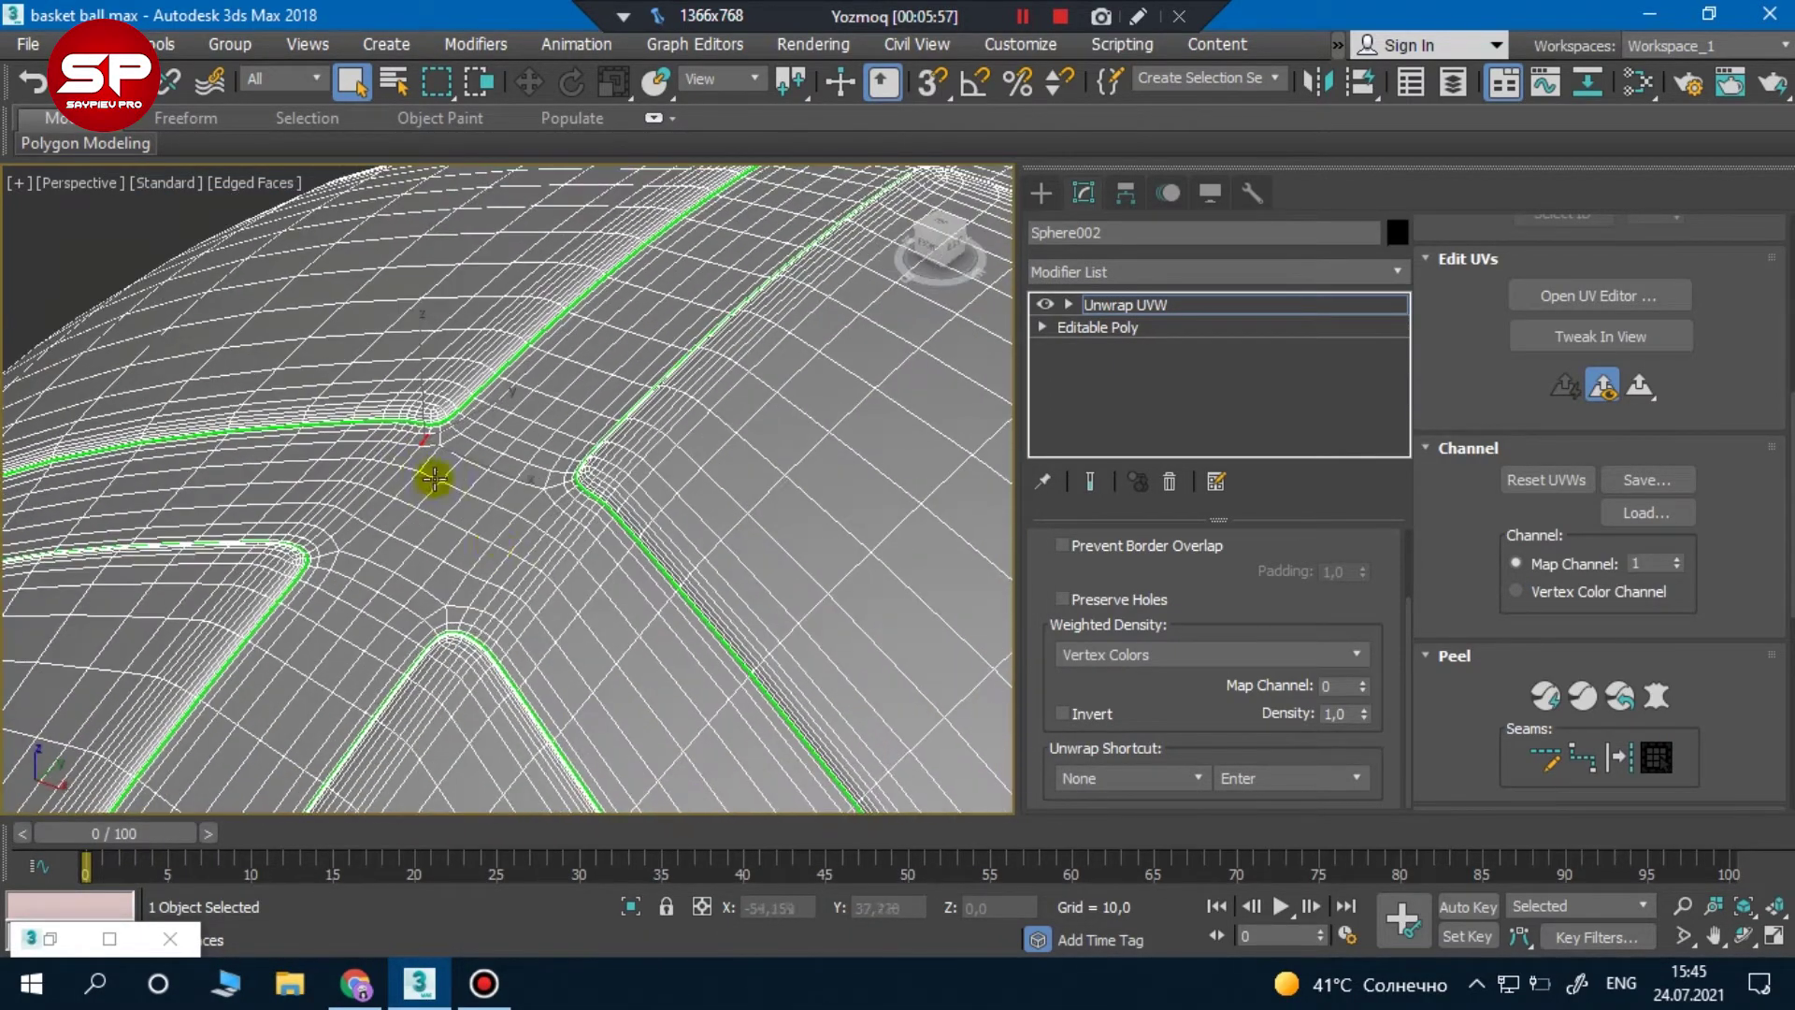
{"action": "scroll", "coordinate": [486, 671], "scroll_direction": "up", "scroll_amount": 2}
{"action": "scroll", "coordinate": [486, 672], "scroll_direction": "down", "scroll_amount": 2}
{"action": "scroll", "coordinate": [473, 621], "scroll_direction": "down", "scroll_amount": 2}
{"action": "scroll", "coordinate": [464, 608], "scroll_direction": "down", "scroll_amount": 2}
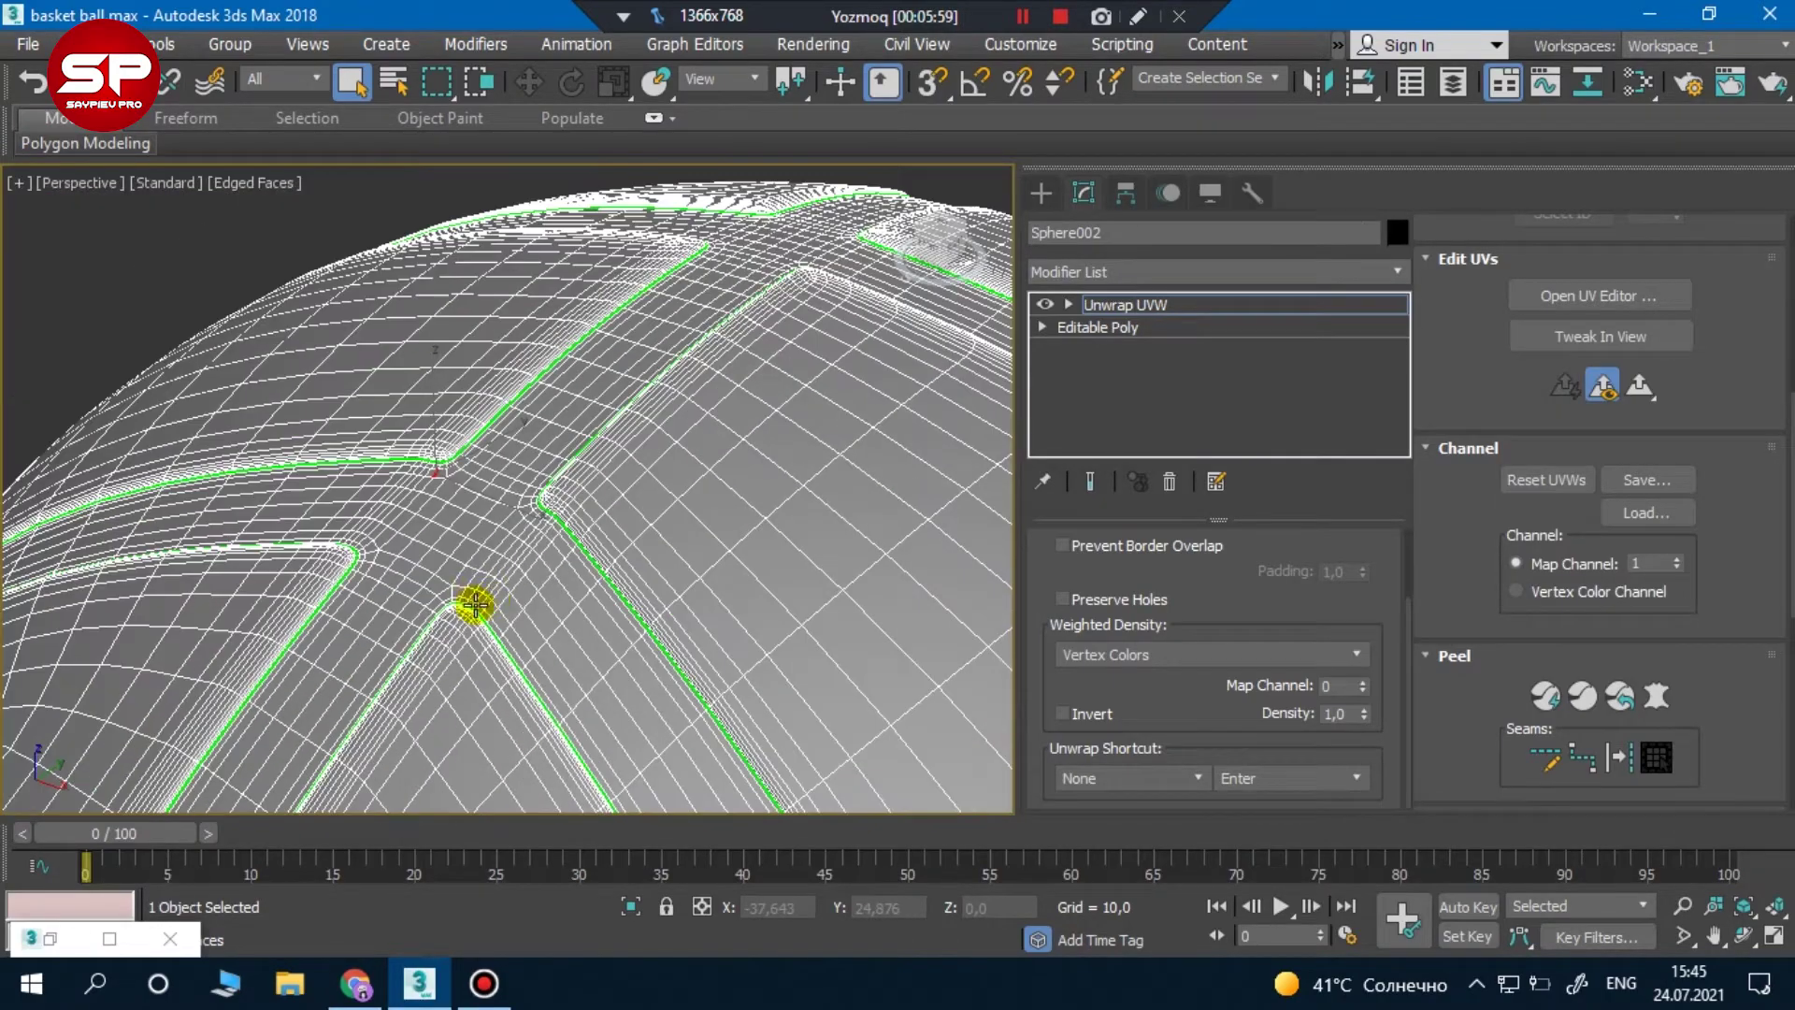
{"action": "scroll", "coordinate": [468, 613], "scroll_direction": "down", "scroll_amount": 2}
{"action": "scroll", "coordinate": [473, 632], "scroll_direction": "up", "scroll_amount": 3}
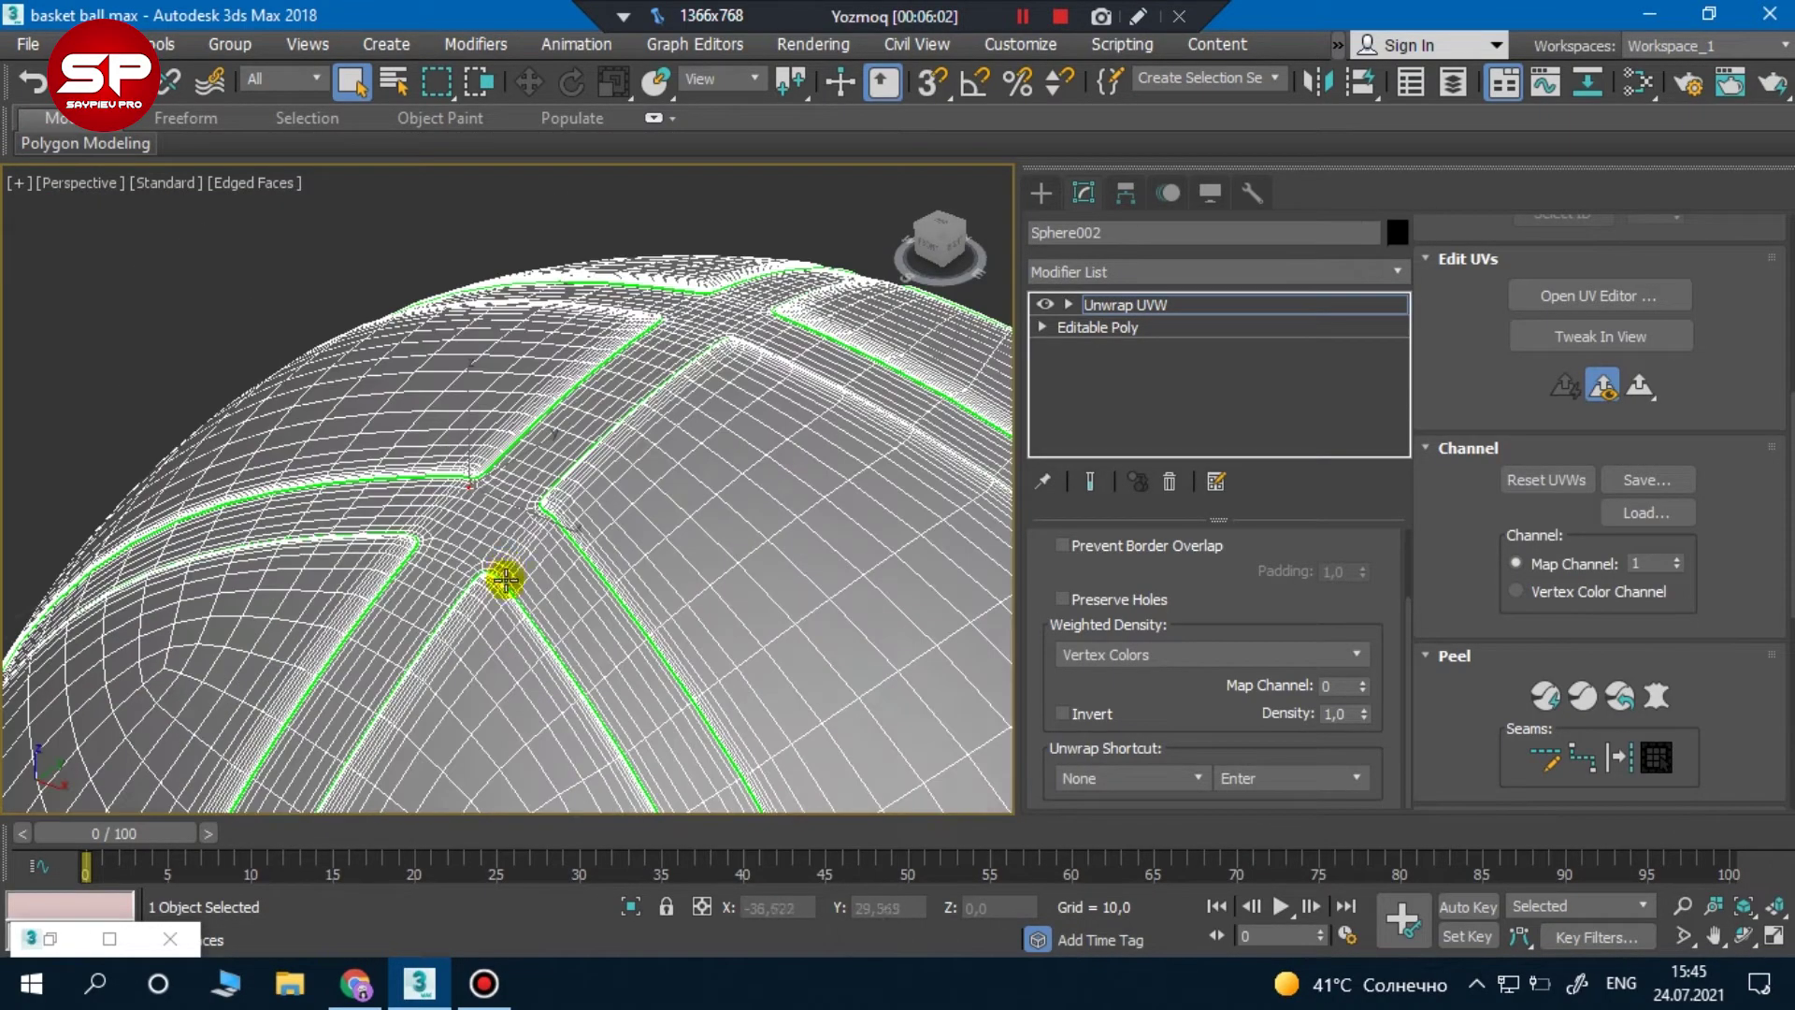
{"action": "scroll", "coordinate": [505, 577], "scroll_direction": "up", "scroll_amount": 3}
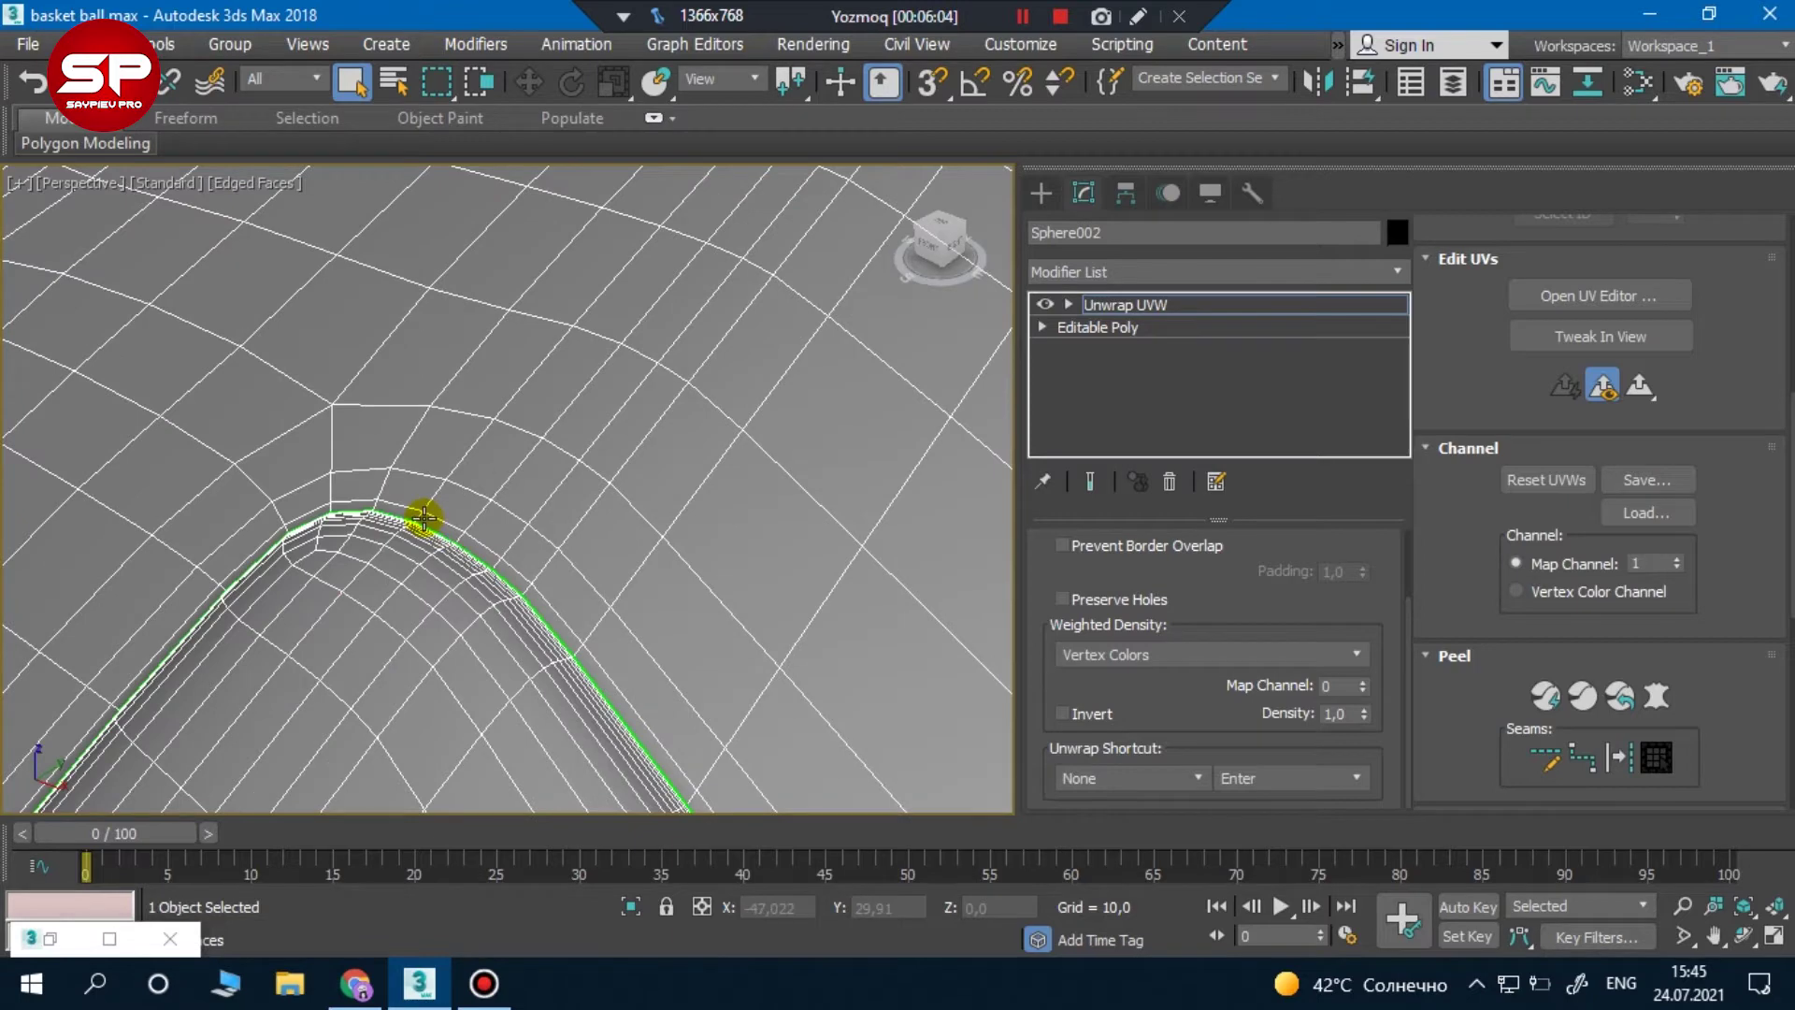
{"action": "scroll", "coordinate": [390, 540], "scroll_direction": "up", "scroll_amount": 3}
{"action": "scroll", "coordinate": [396, 547], "scroll_direction": "down", "scroll_amount": 2}
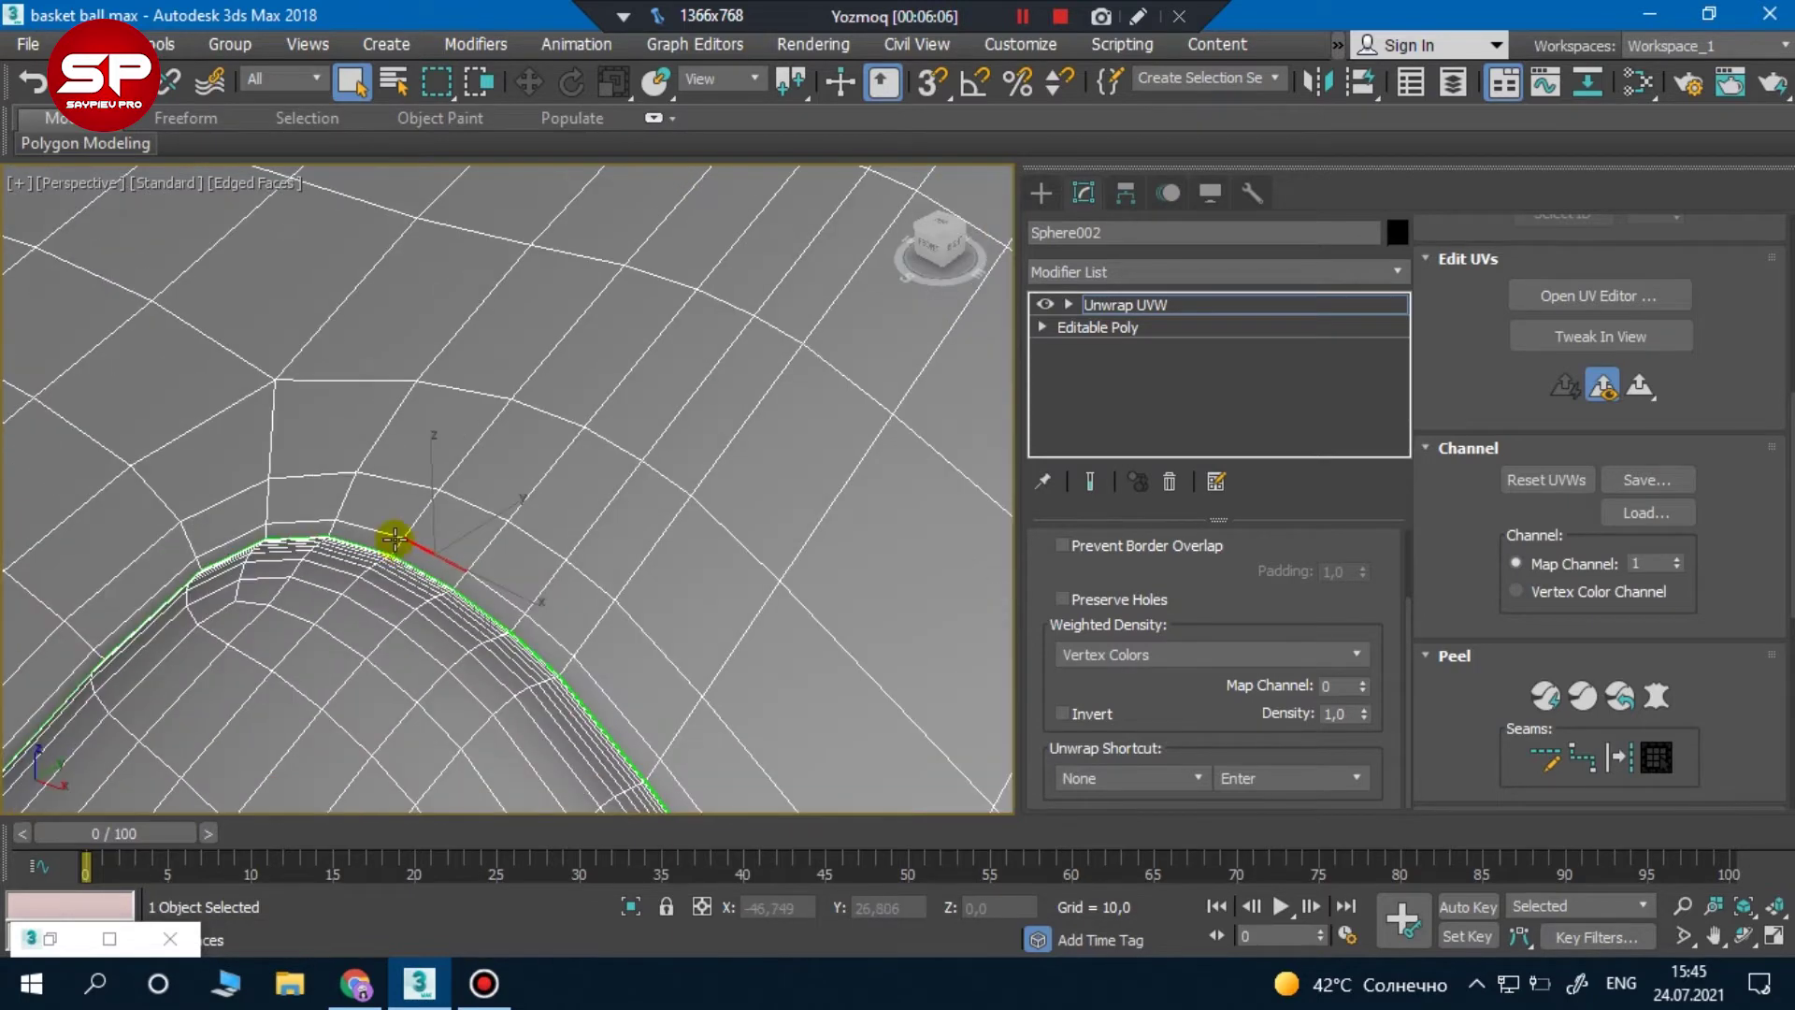
{"action": "left_click", "coordinate": [454, 455]}
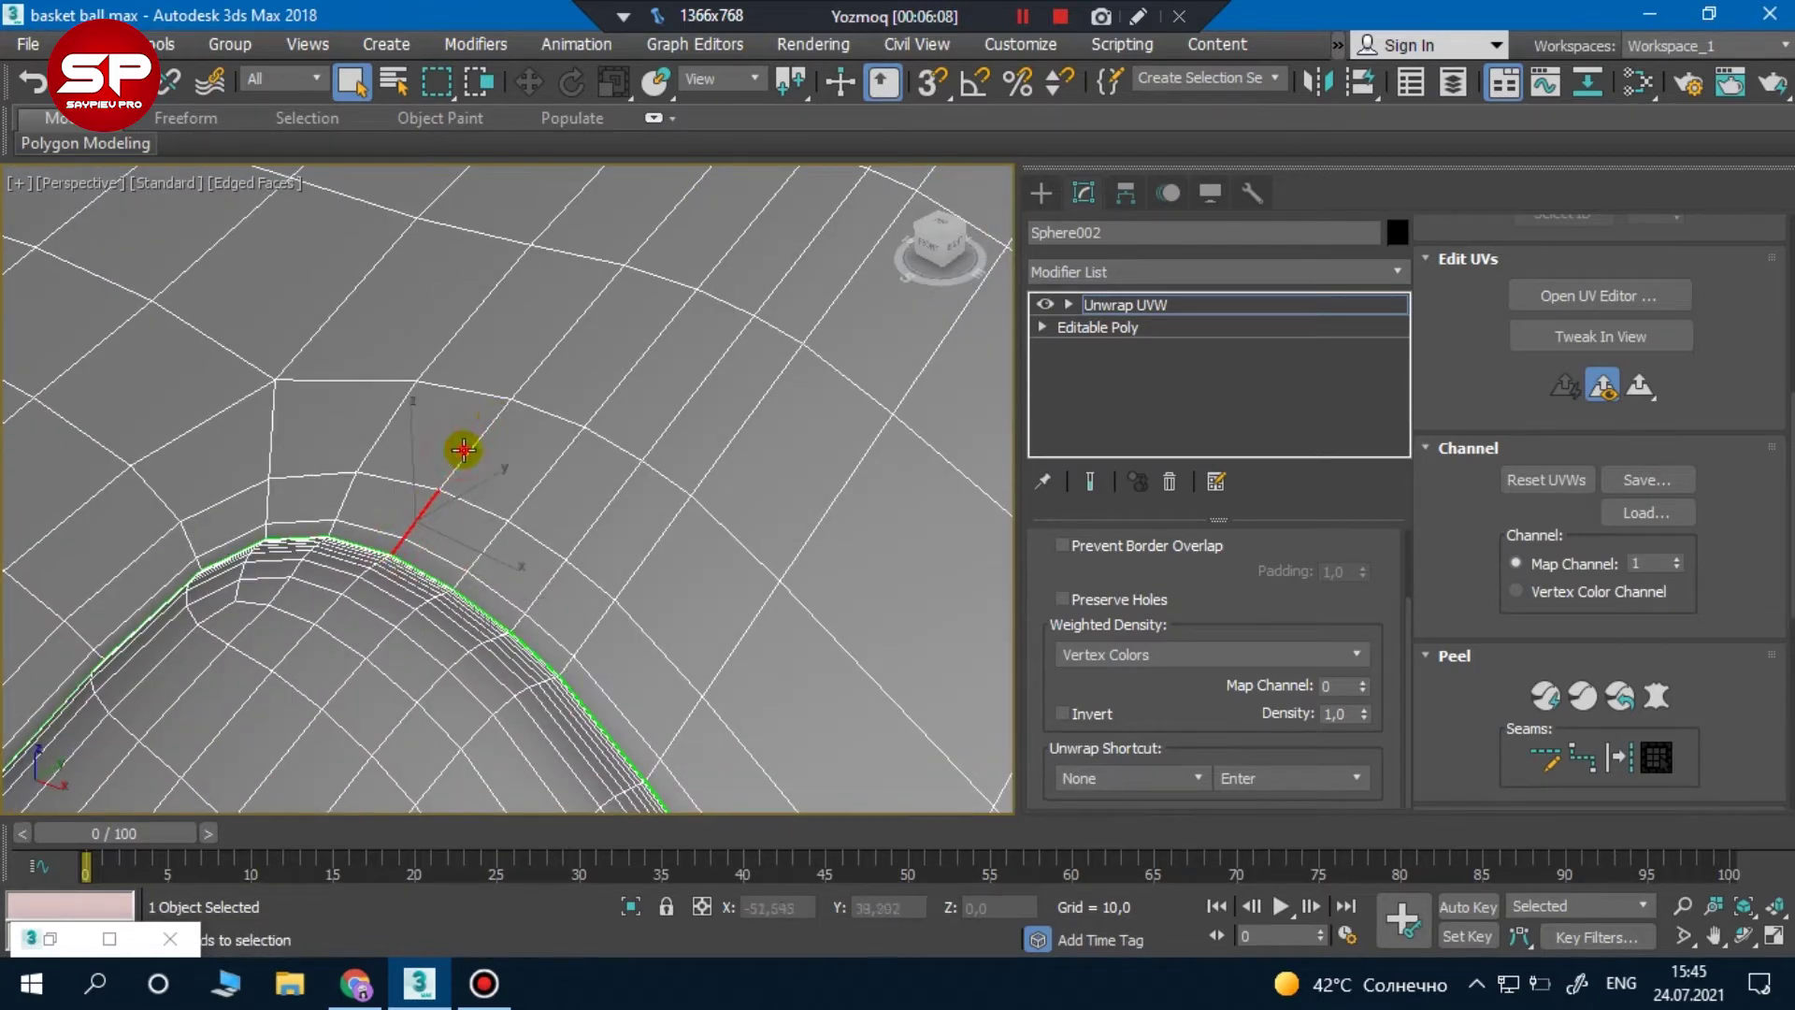
In full-screen viewport mode, extend the edge path three segments toward the next seam
{"action": "key", "text": "ctrl+x"}
{"action": "scroll", "coordinate": [579, 462], "scroll_direction": "down", "scroll_amount": 3}
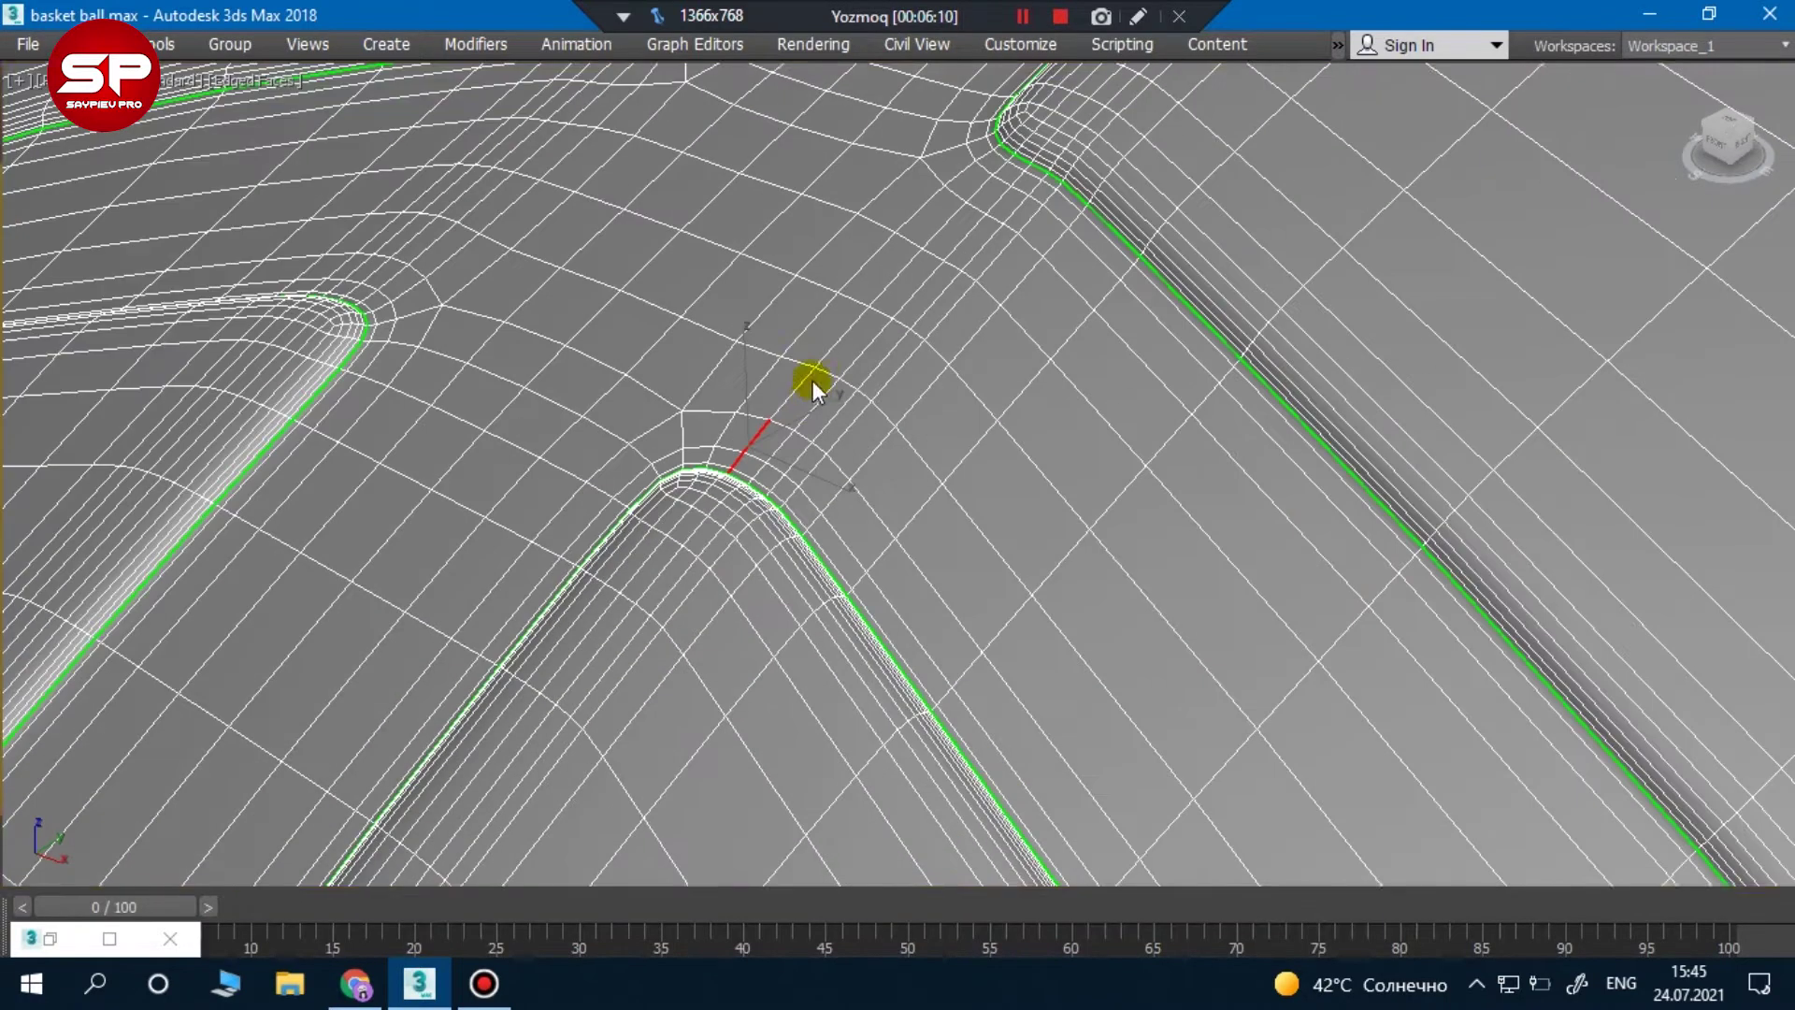
{"action": "left_click", "coordinate": [846, 333], "text": "ctrl"}
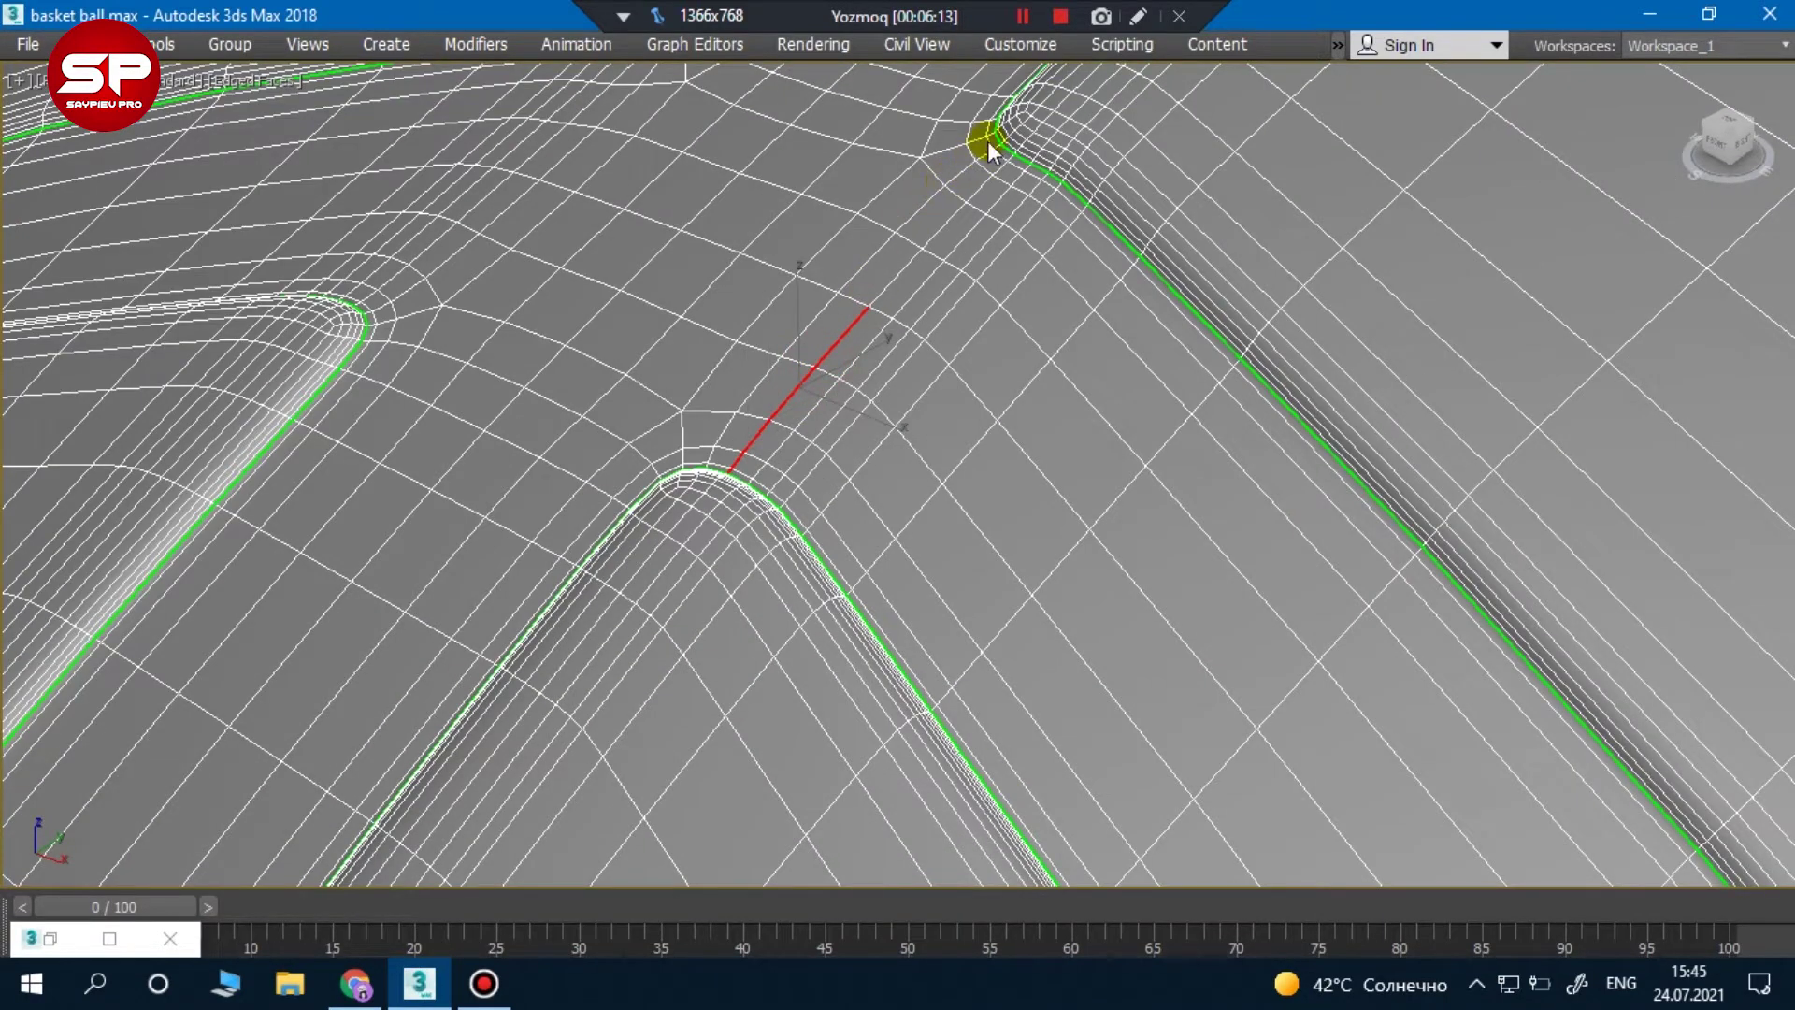
{"action": "scroll", "coordinate": [988, 142], "scroll_direction": "up", "scroll_amount": 2}
{"action": "left_click", "coordinate": [822, 372], "text": "ctrl"}
{"action": "left_click", "coordinate": [896, 296], "text": "ctrl"}
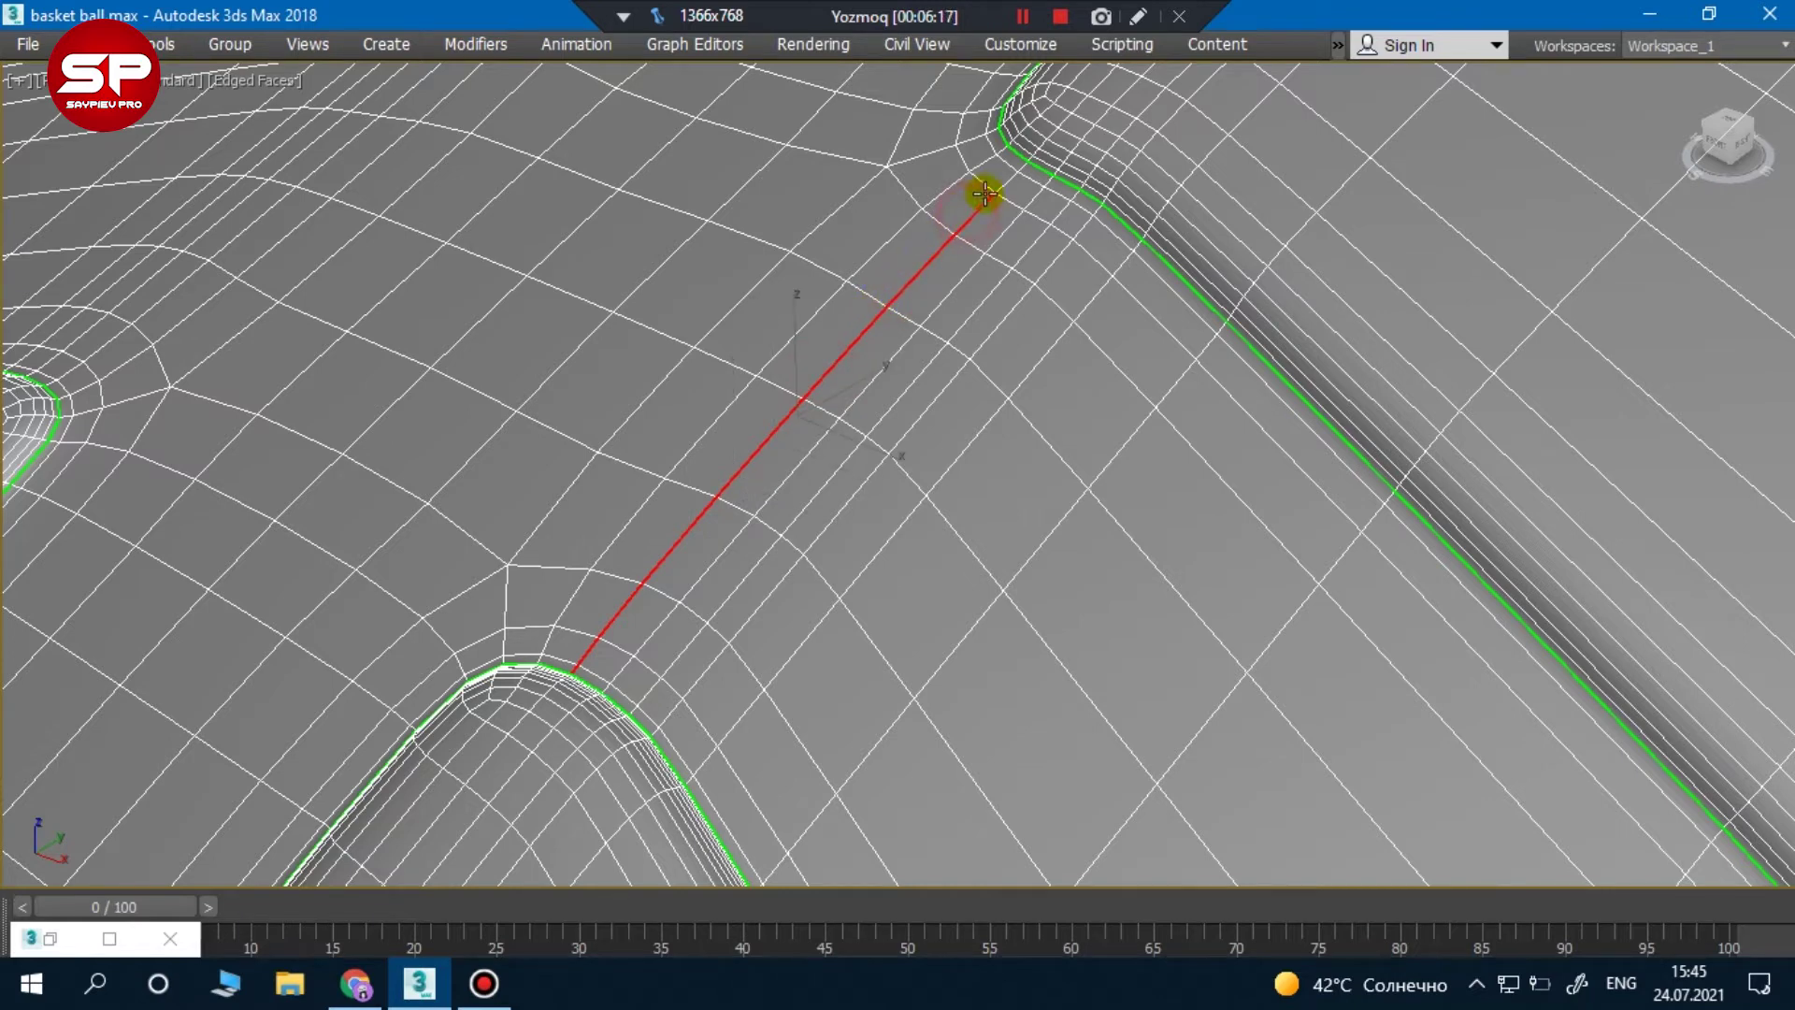
{"action": "scroll", "coordinate": [1031, 166], "scroll_direction": "up", "scroll_amount": 2}
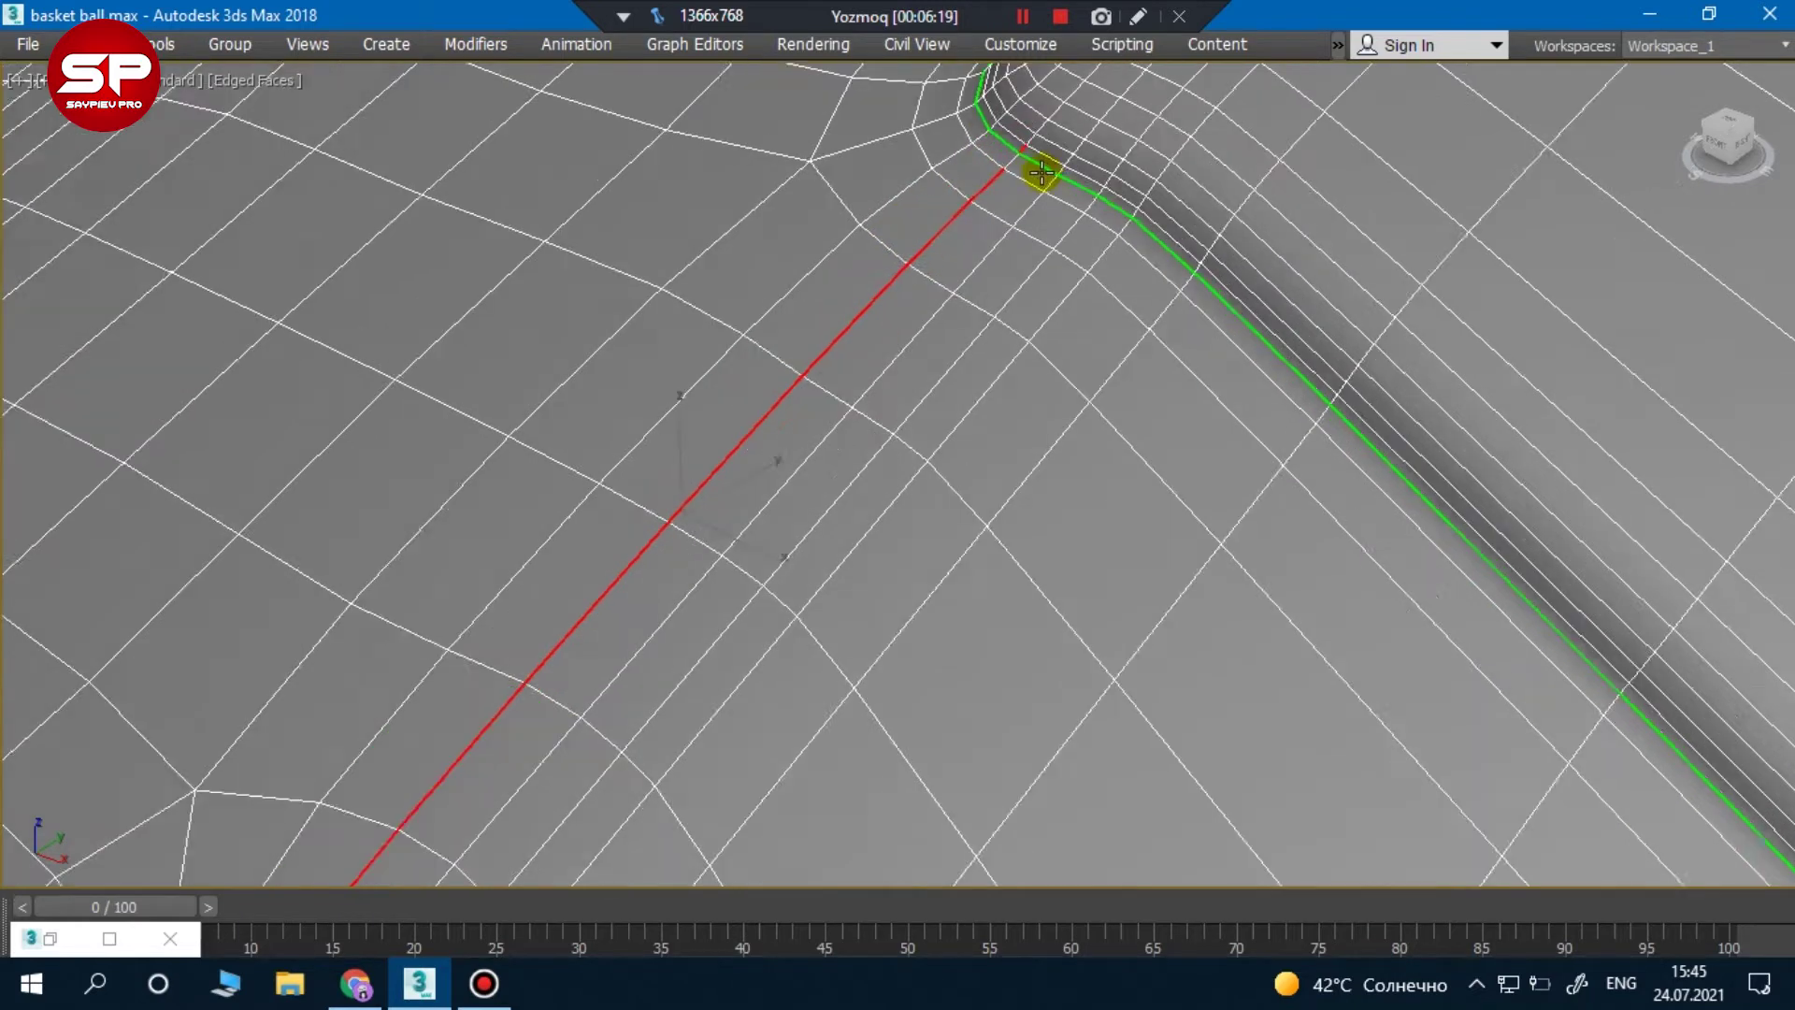
{"action": "scroll", "coordinate": [1025, 159], "scroll_direction": "up", "scroll_amount": 2}
{"action": "scroll", "coordinate": [720, 411], "scroll_direction": "down", "scroll_amount": 3}
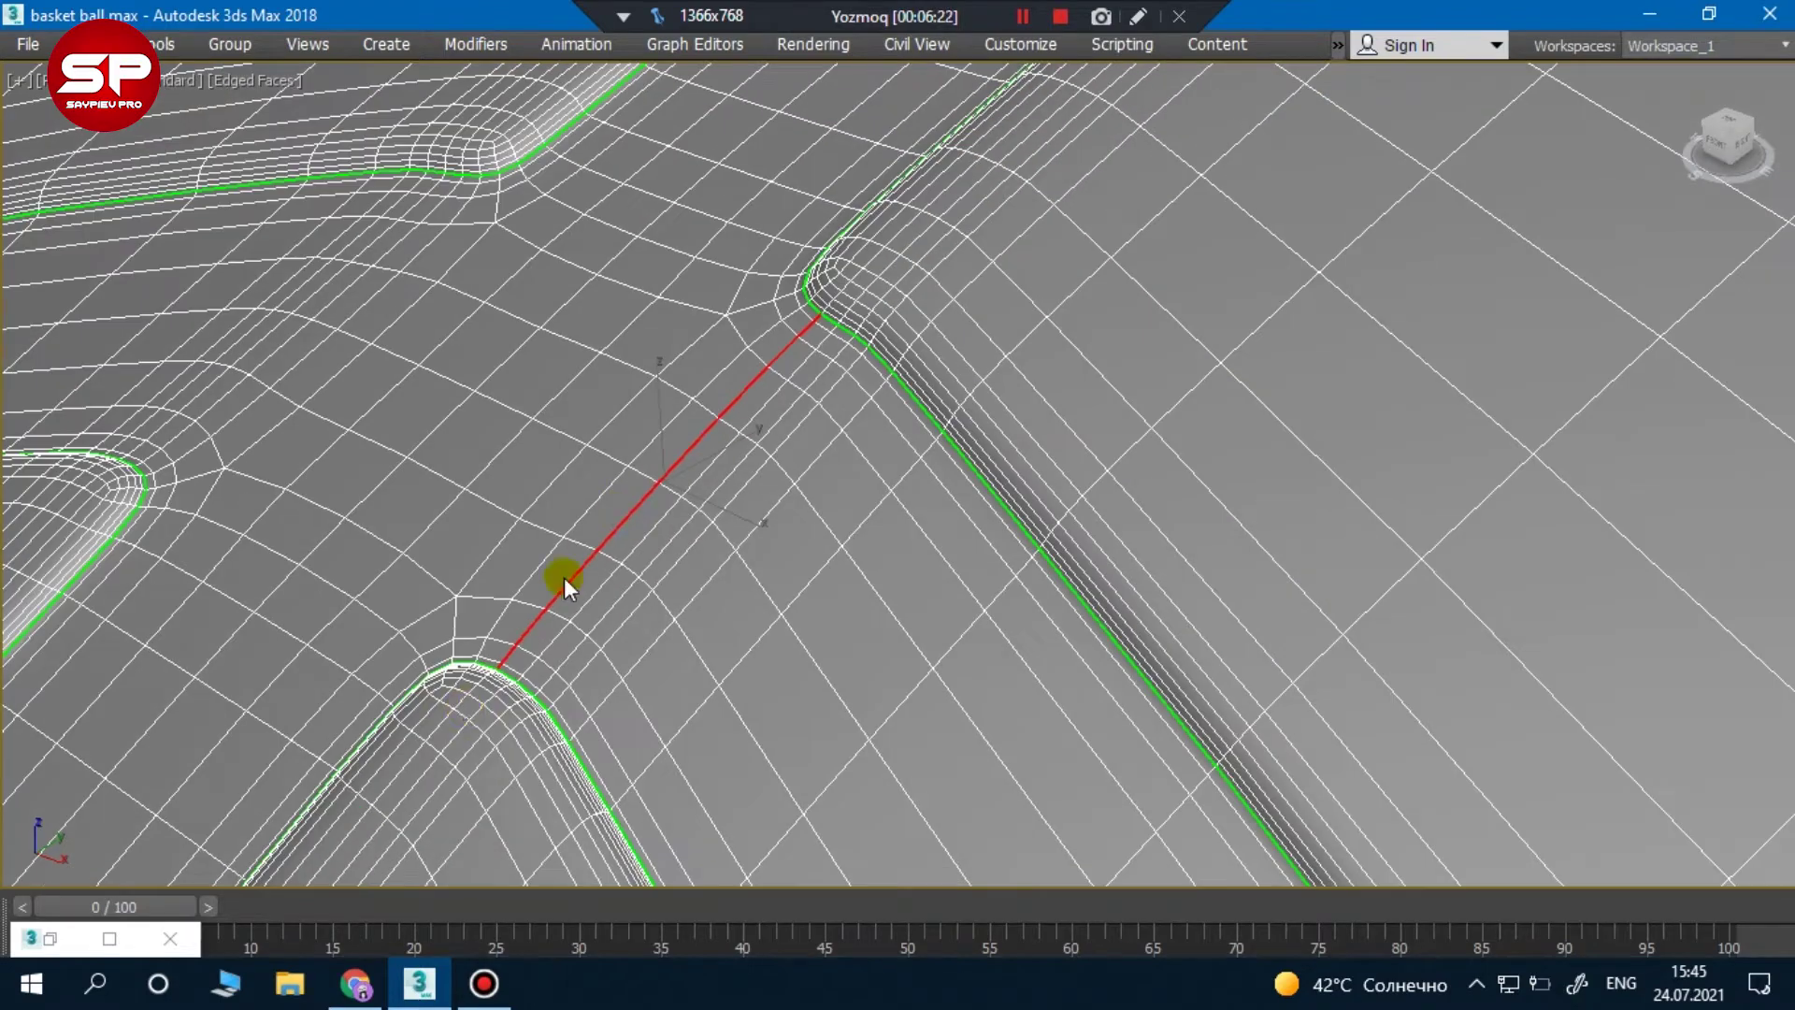
{"action": "scroll", "coordinate": [487, 690], "scroll_direction": "up", "scroll_amount": 2}
{"action": "scroll", "coordinate": [489, 681], "scroll_direction": "up", "scroll_amount": 1}
{"action": "scroll", "coordinate": [489, 681], "scroll_direction": "down", "scroll_amount": 4}
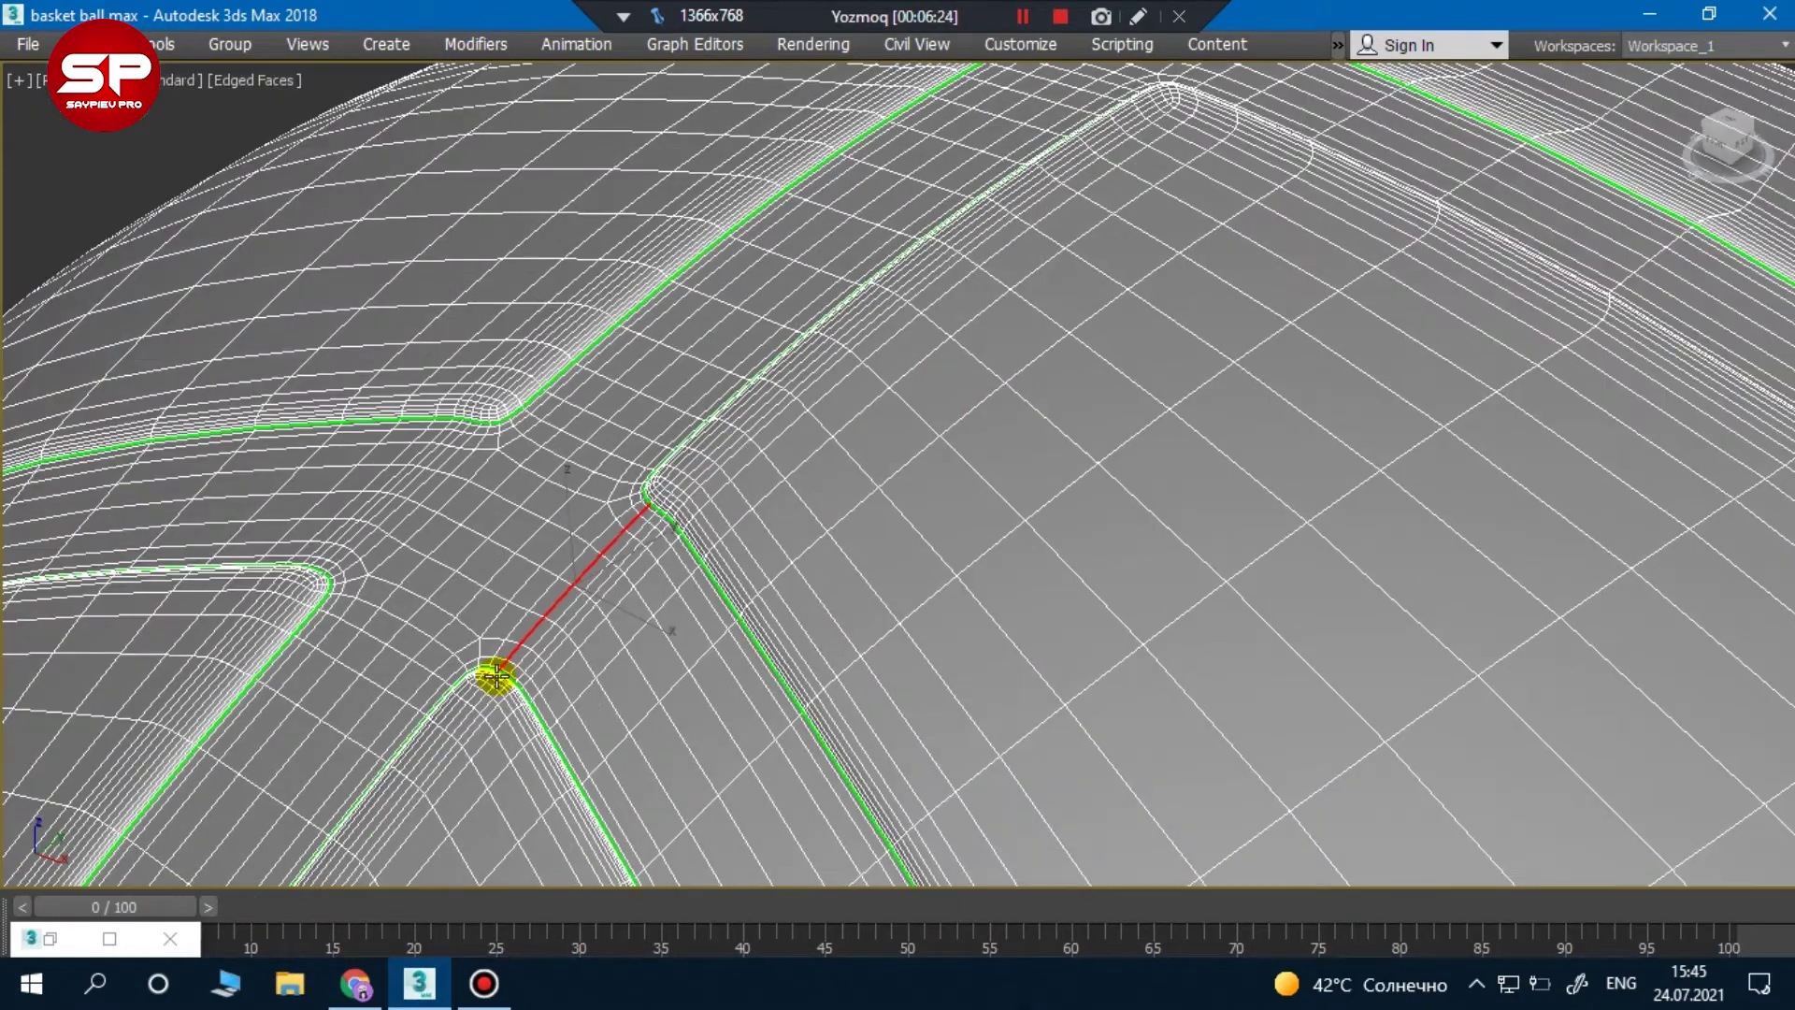
{"action": "key", "text": "ctrl+x"}
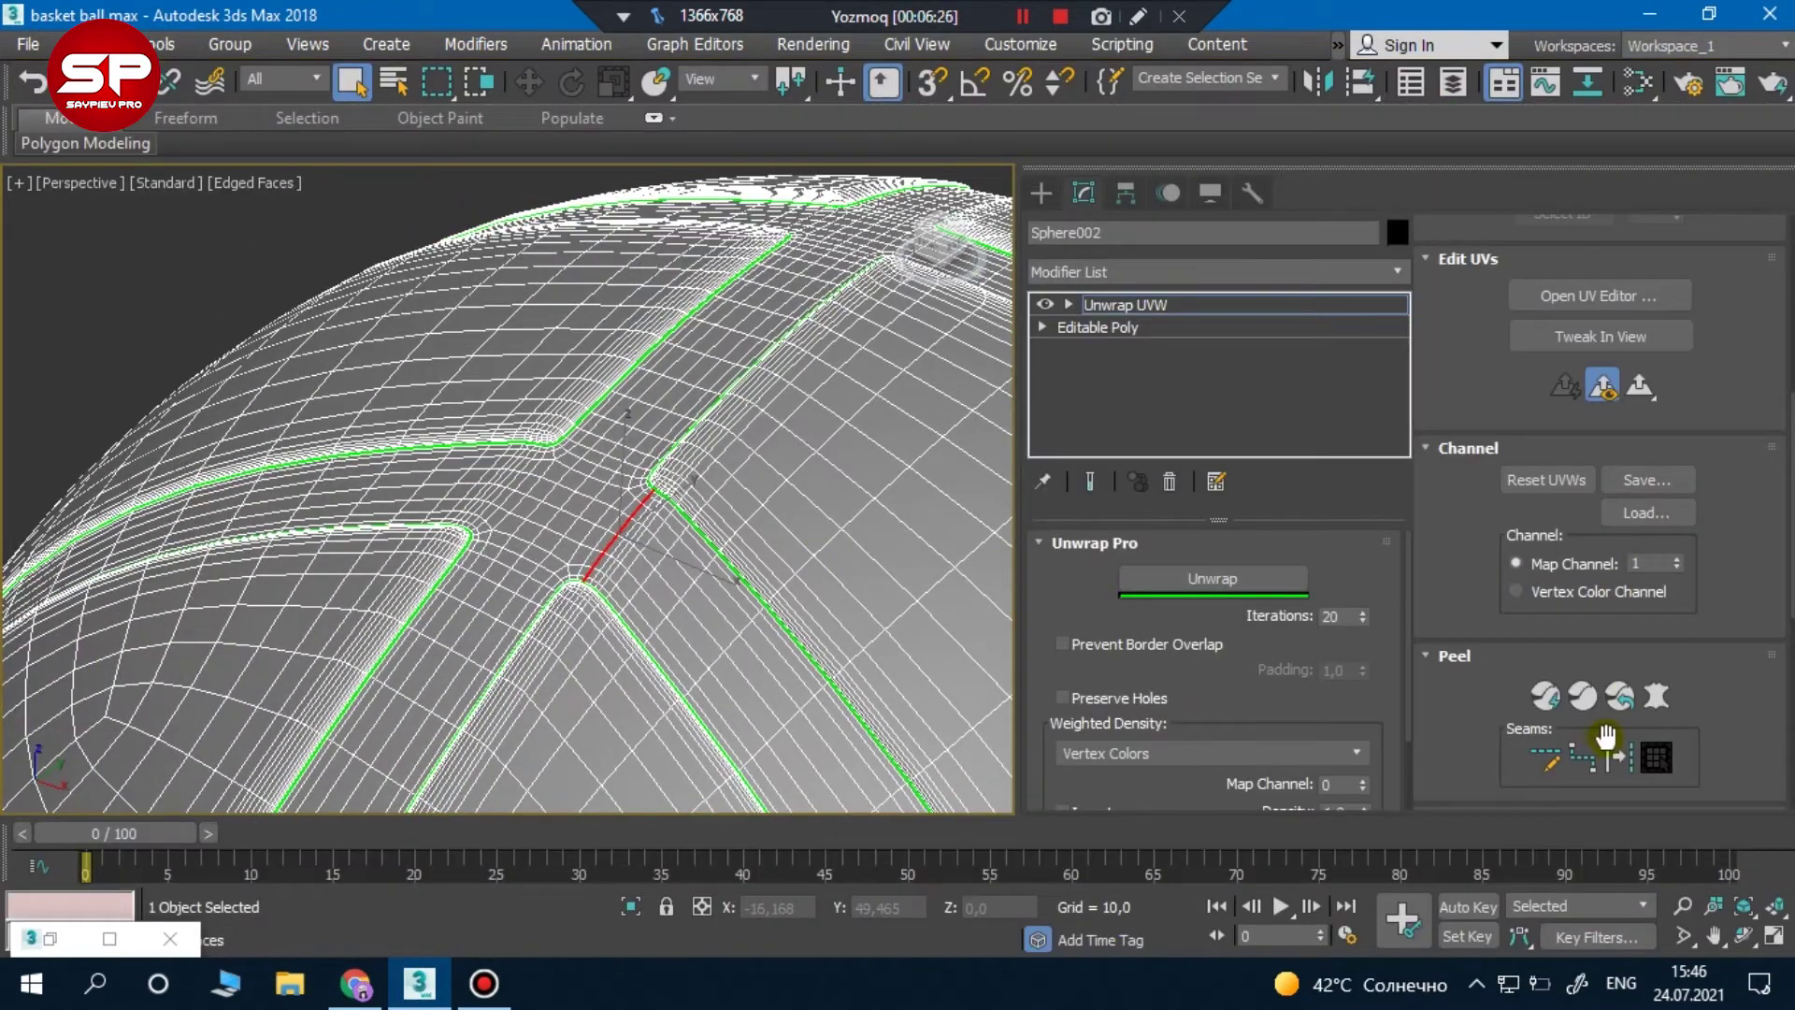
Trace a seam path from the corner vertex down to the green border and convert it to a seam
{"action": "scroll", "coordinate": [517, 523], "scroll_direction": "down", "scroll_amount": 1}
{"action": "scroll", "coordinate": [504, 552], "scroll_direction": "up", "scroll_amount": 2}
{"action": "scroll", "coordinate": [496, 523], "scroll_direction": "down", "scroll_amount": 3}
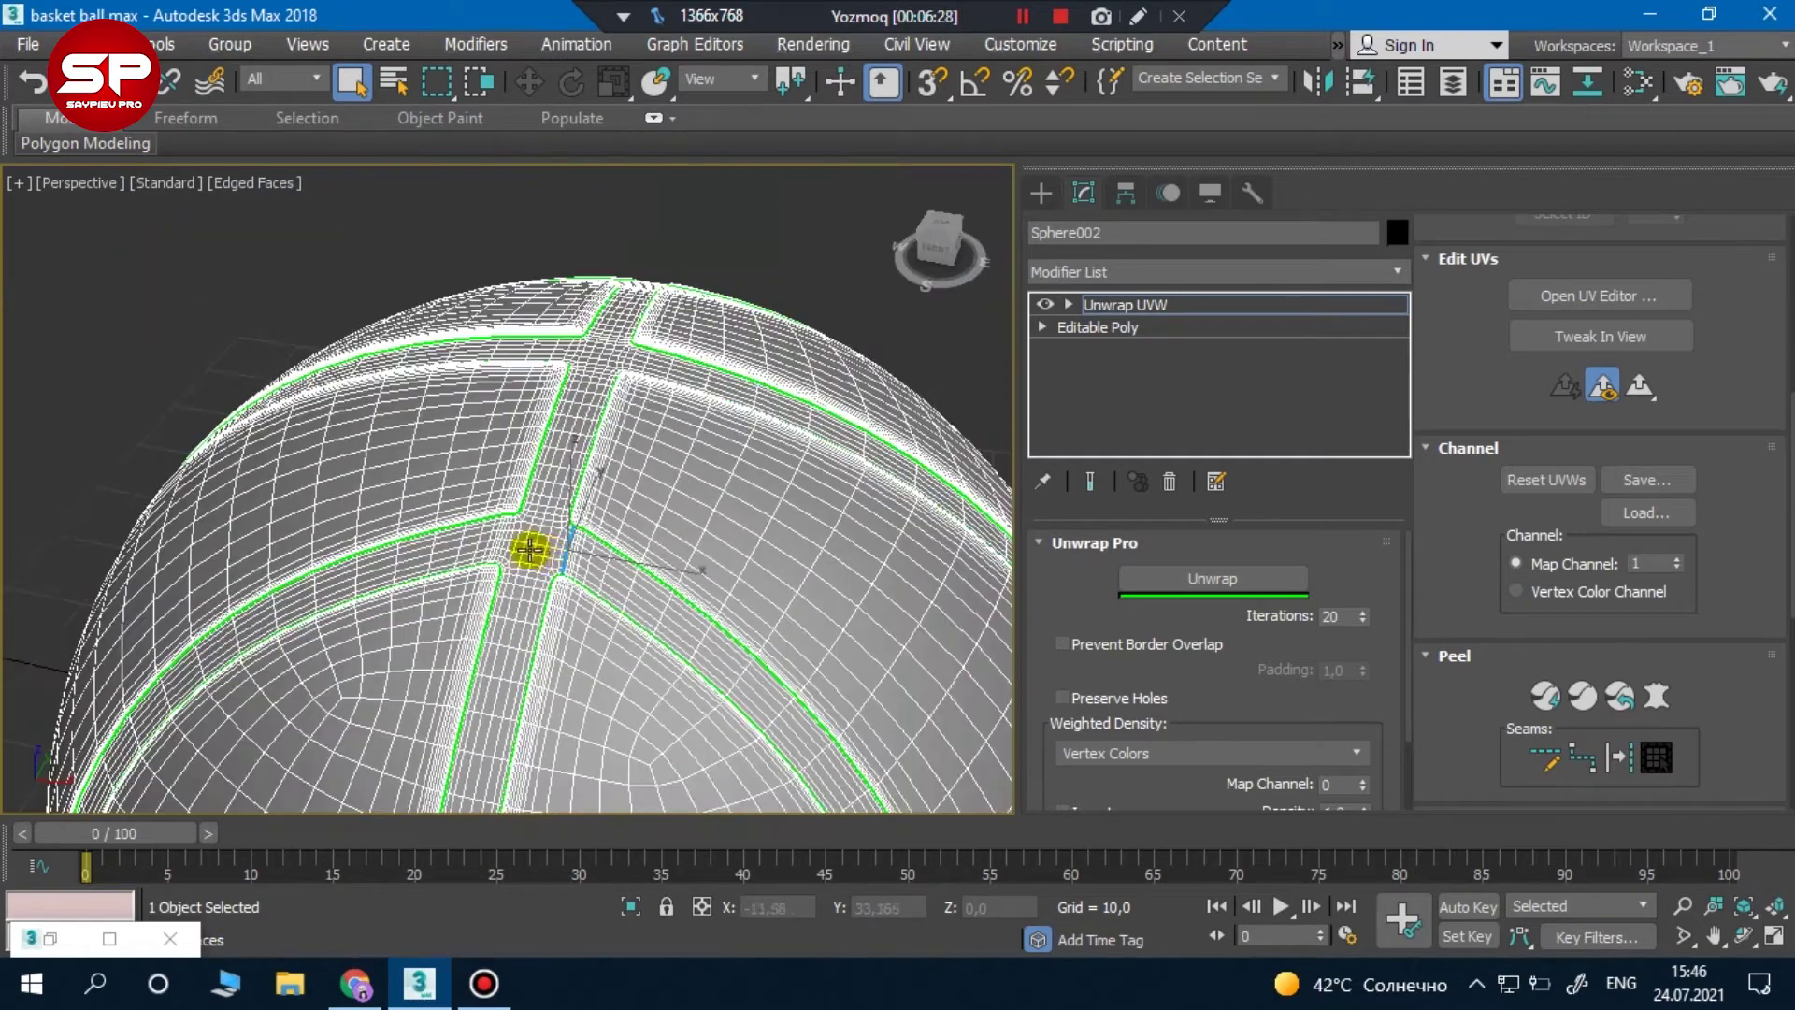
{"action": "scroll", "coordinate": [479, 514], "scroll_direction": "up", "scroll_amount": 4}
{"action": "scroll", "coordinate": [491, 475], "scroll_direction": "up", "scroll_amount": 2}
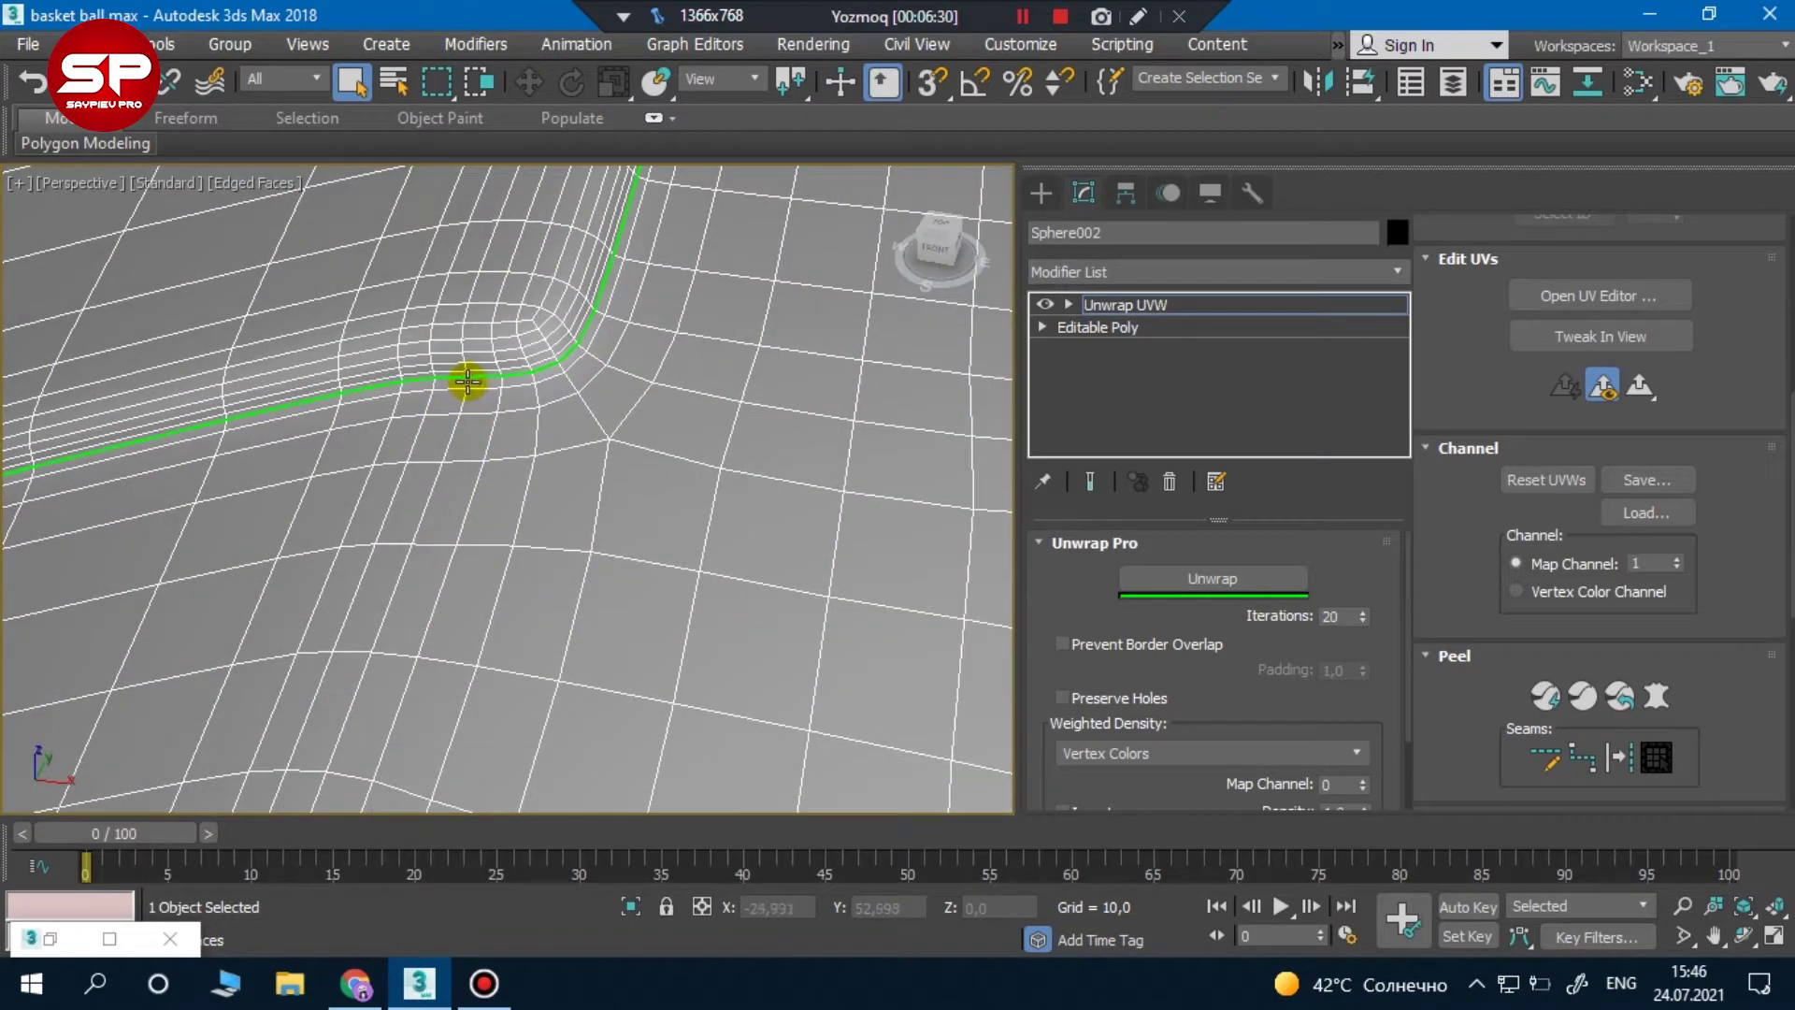
{"action": "left_click", "coordinate": [502, 401]}
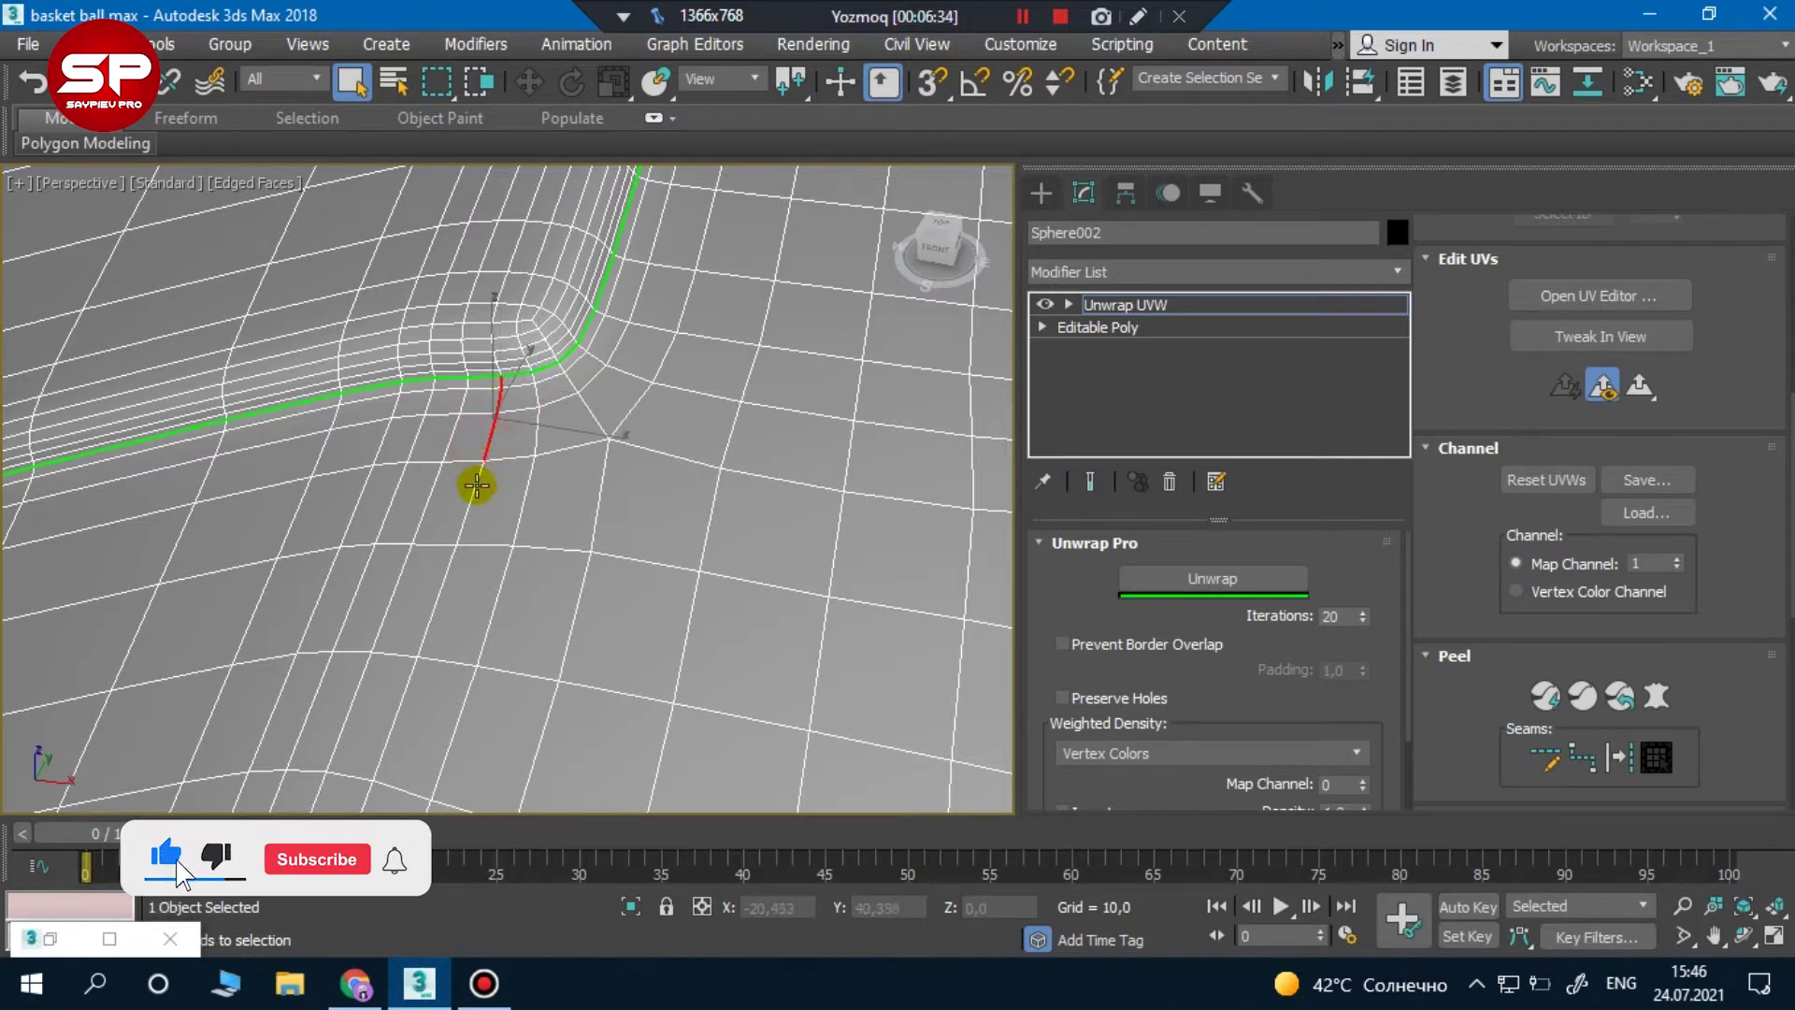
{"action": "left_click", "coordinate": [395, 723]}
{"action": "scroll", "coordinate": [402, 710], "scroll_direction": "down", "scroll_amount": 2}
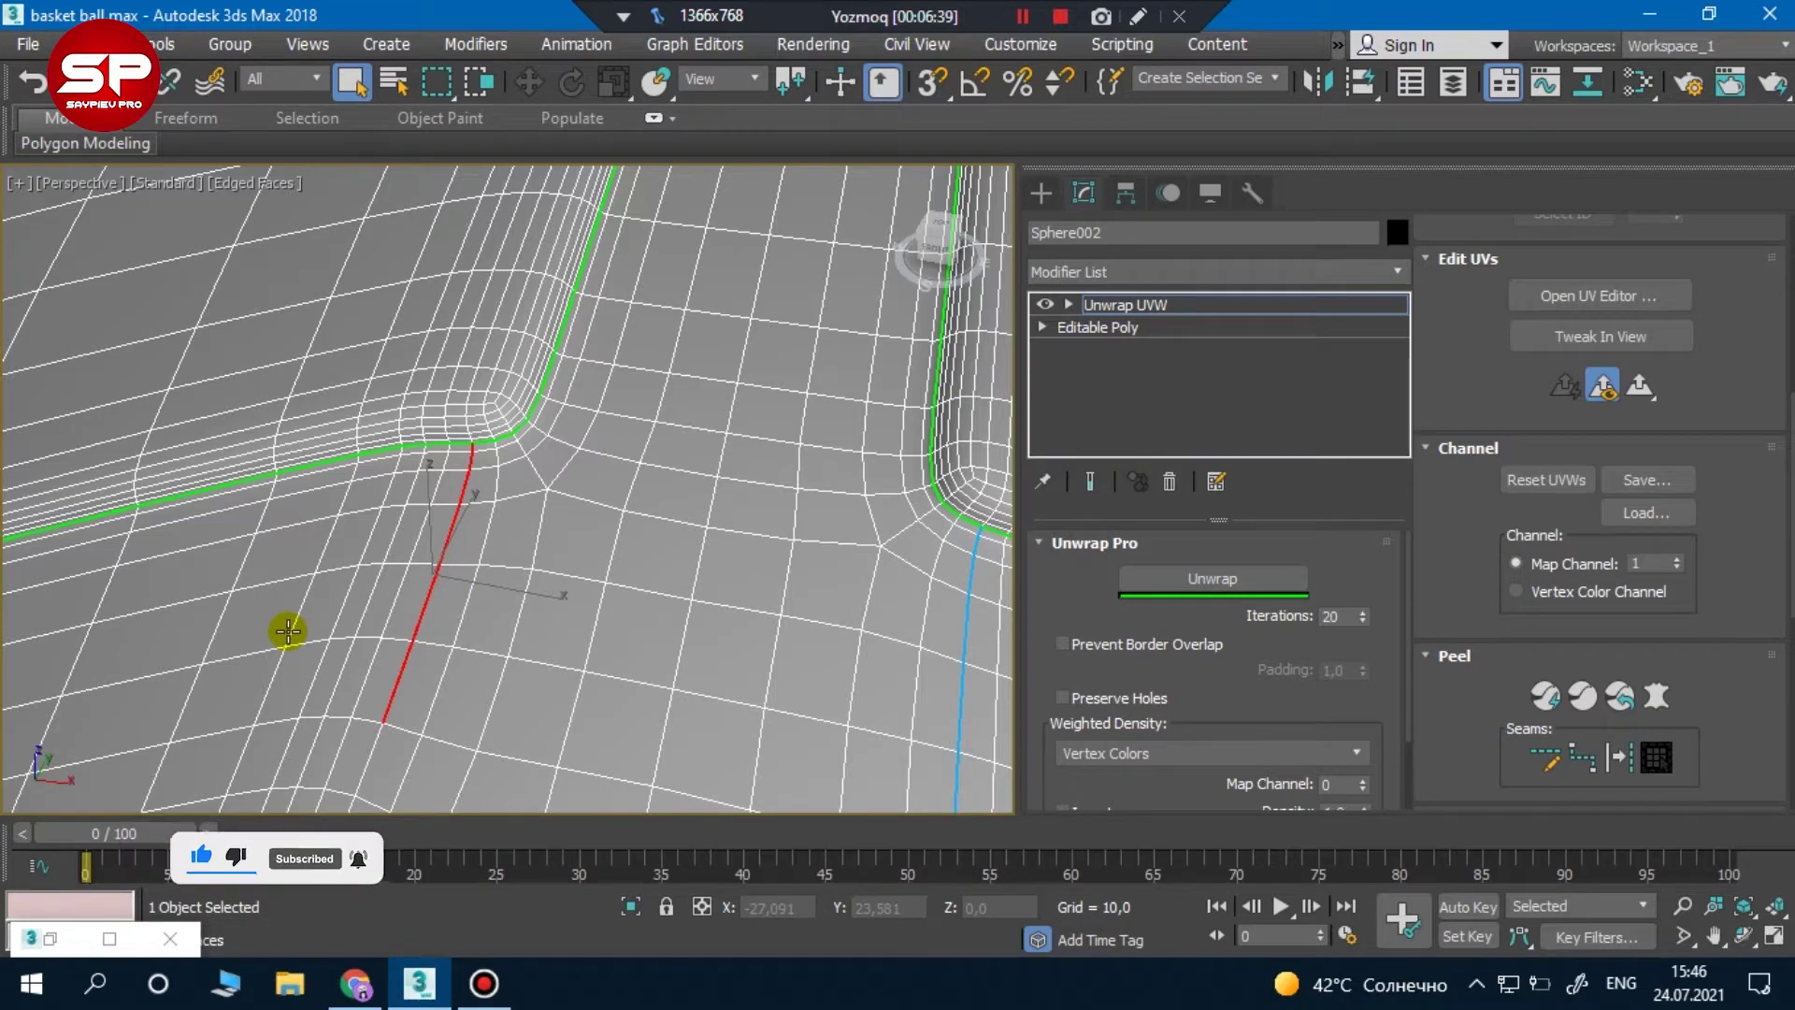
{"action": "middle_click_drag", "start_coordinate": [288, 631], "coordinate": [475, 627], "text": "alt"}
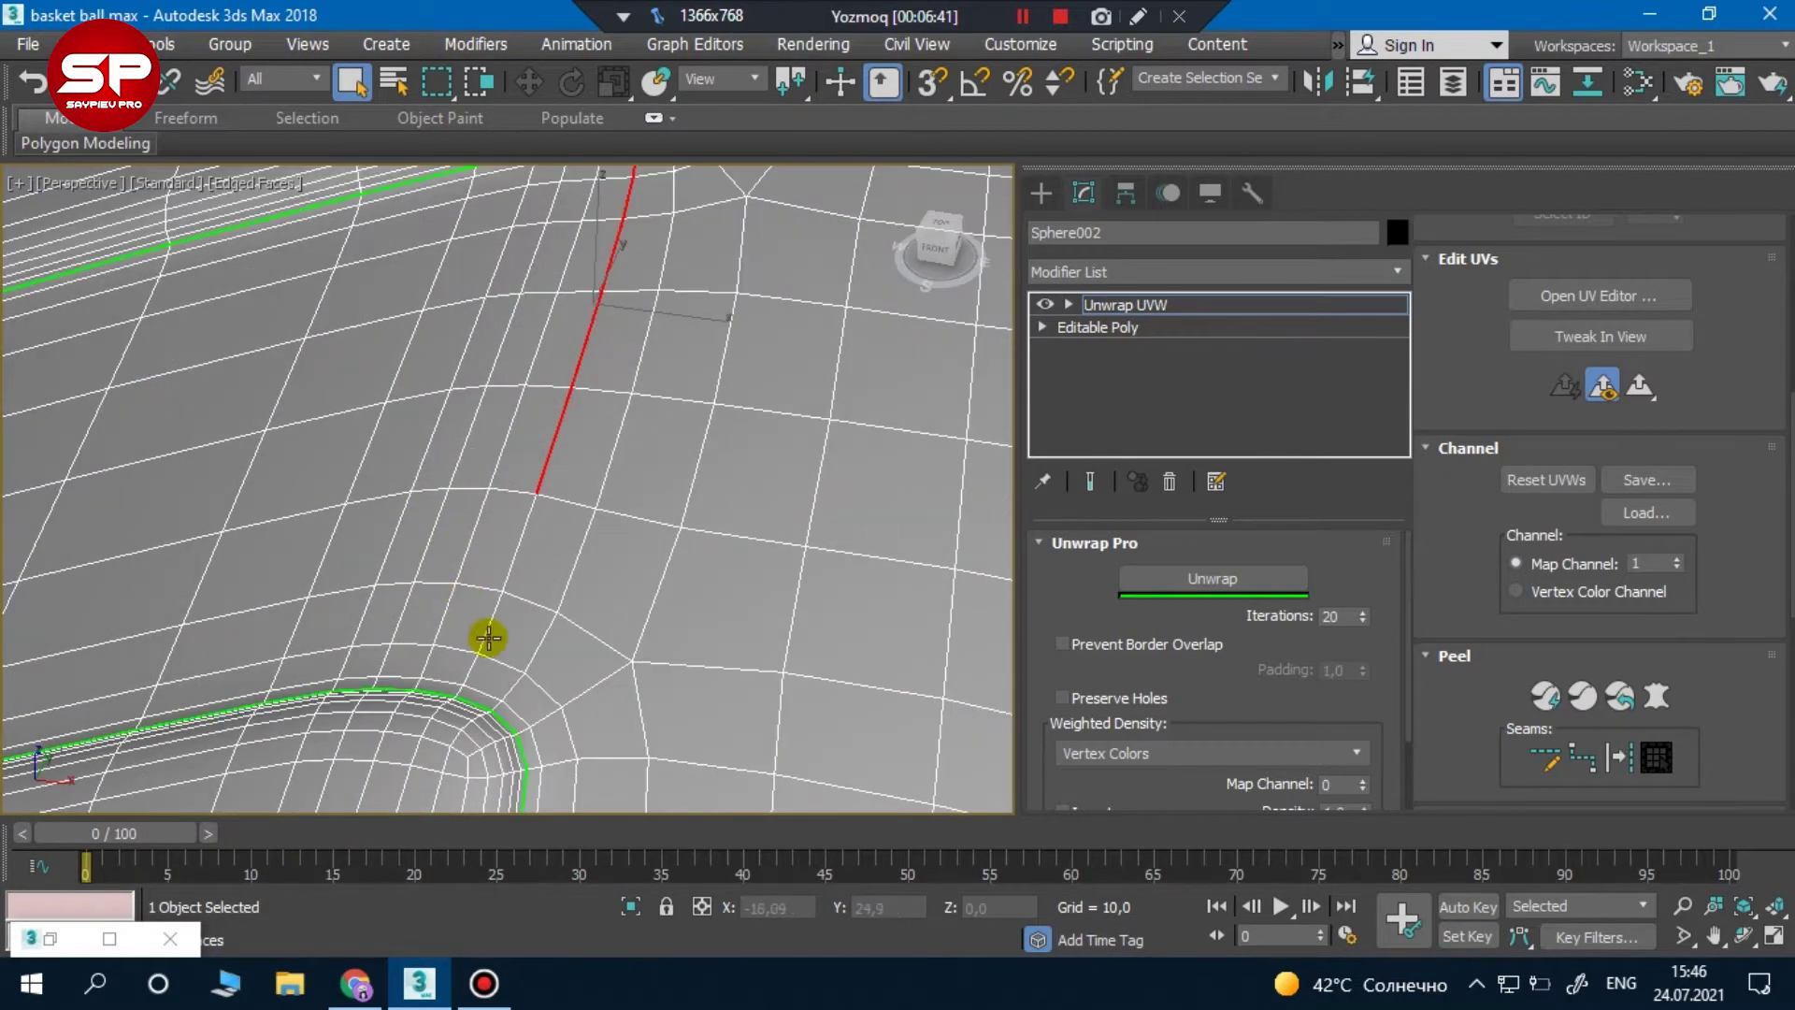
{"action": "left_click", "coordinate": [516, 535]}
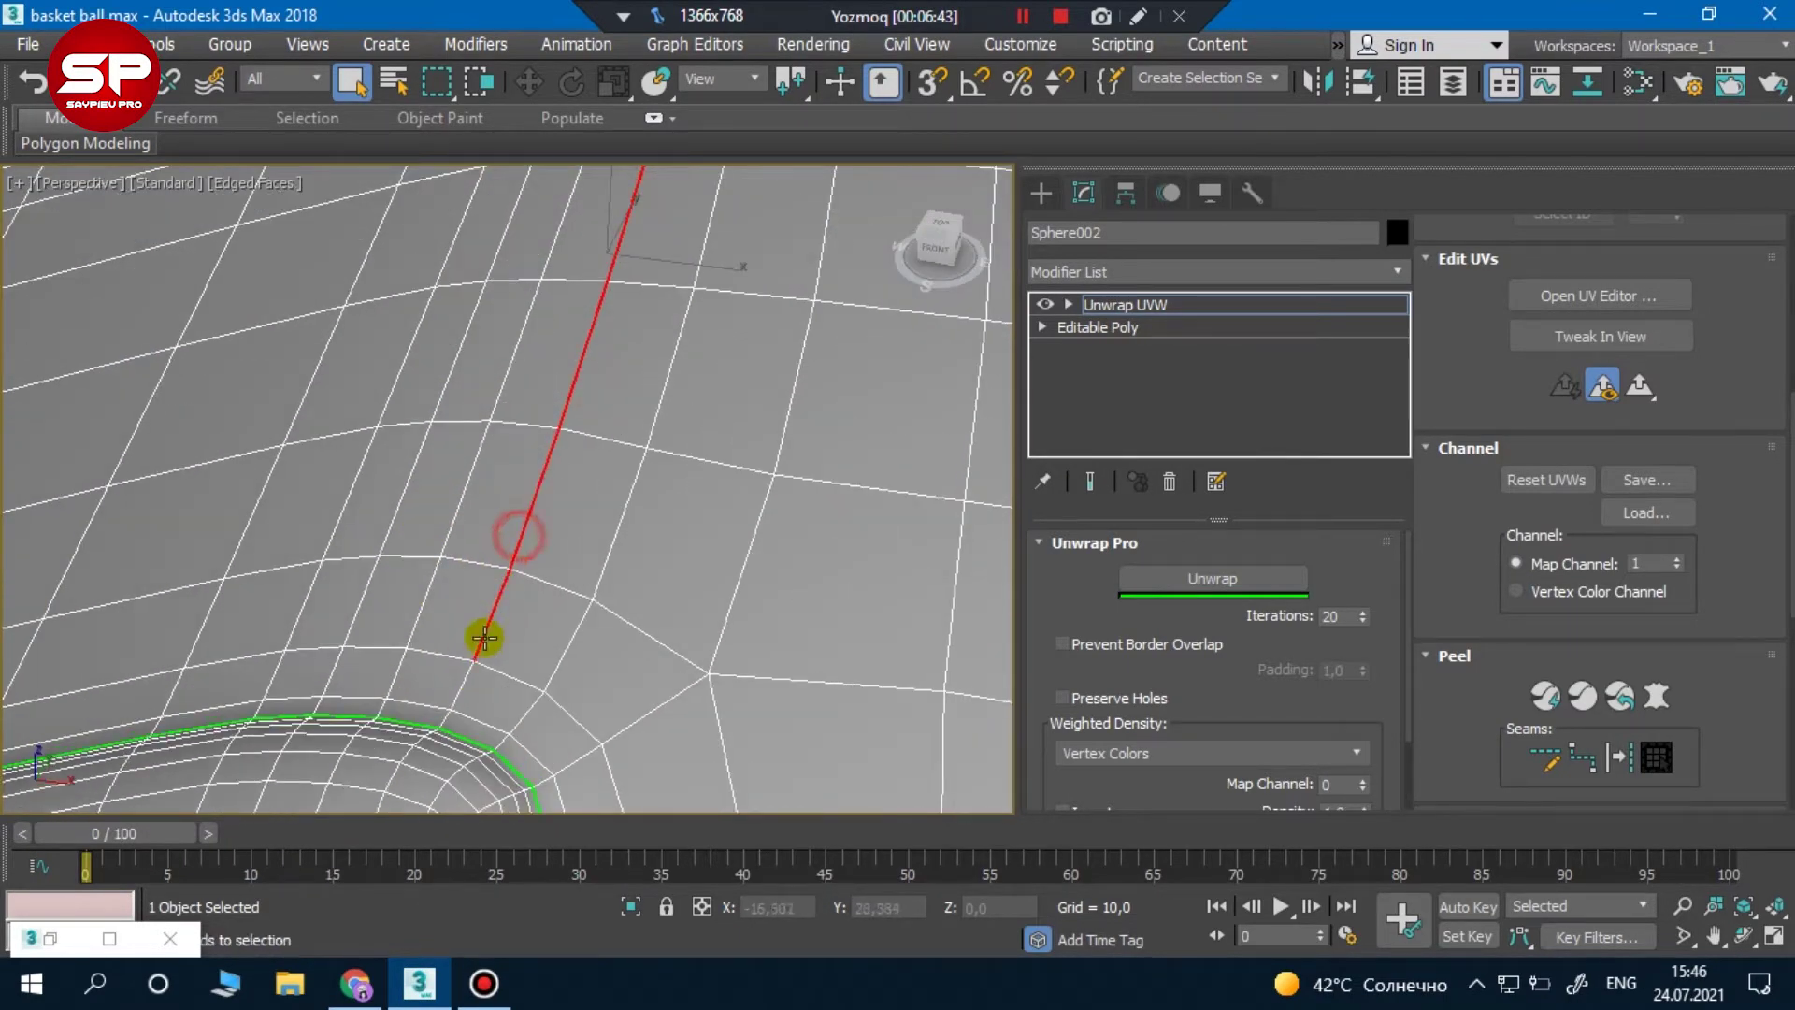
{"action": "left_click", "coordinate": [445, 711]}
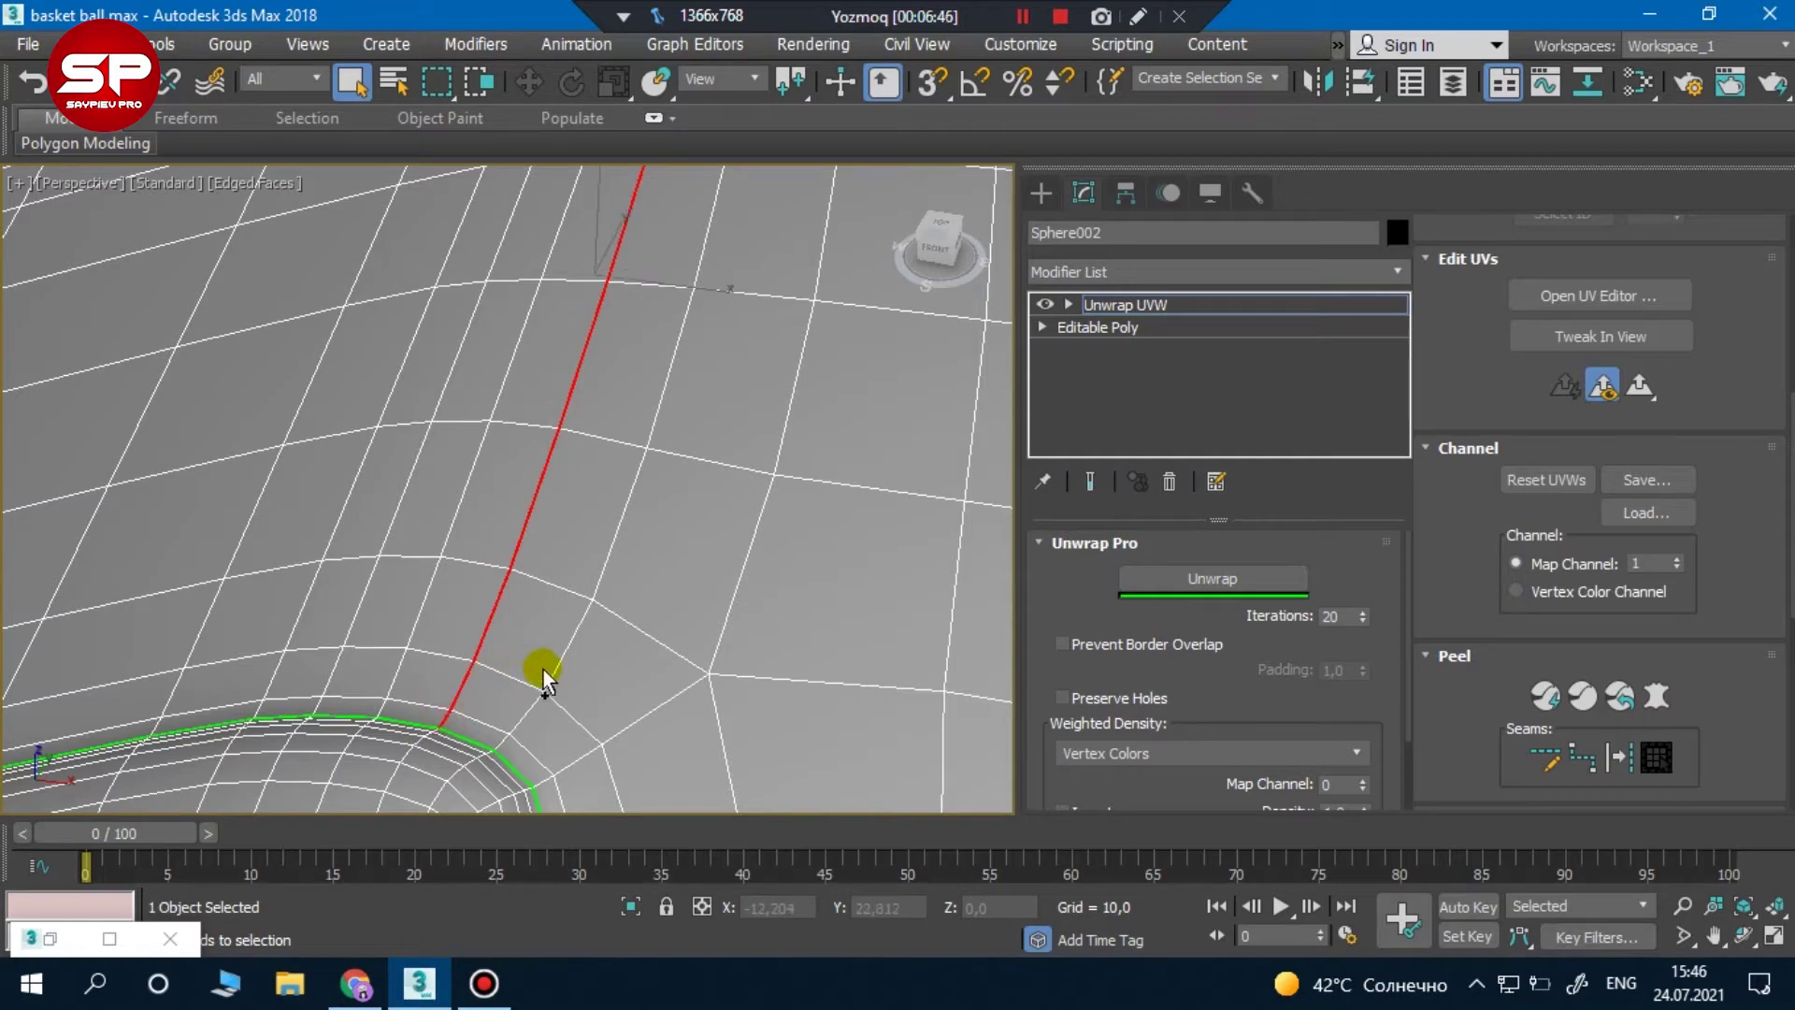
{"action": "left_click", "coordinate": [1601, 757]}
Move to another seam junction and start a new seam path from its corner
{"action": "scroll", "coordinate": [613, 393], "scroll_direction": "down", "scroll_amount": 5}
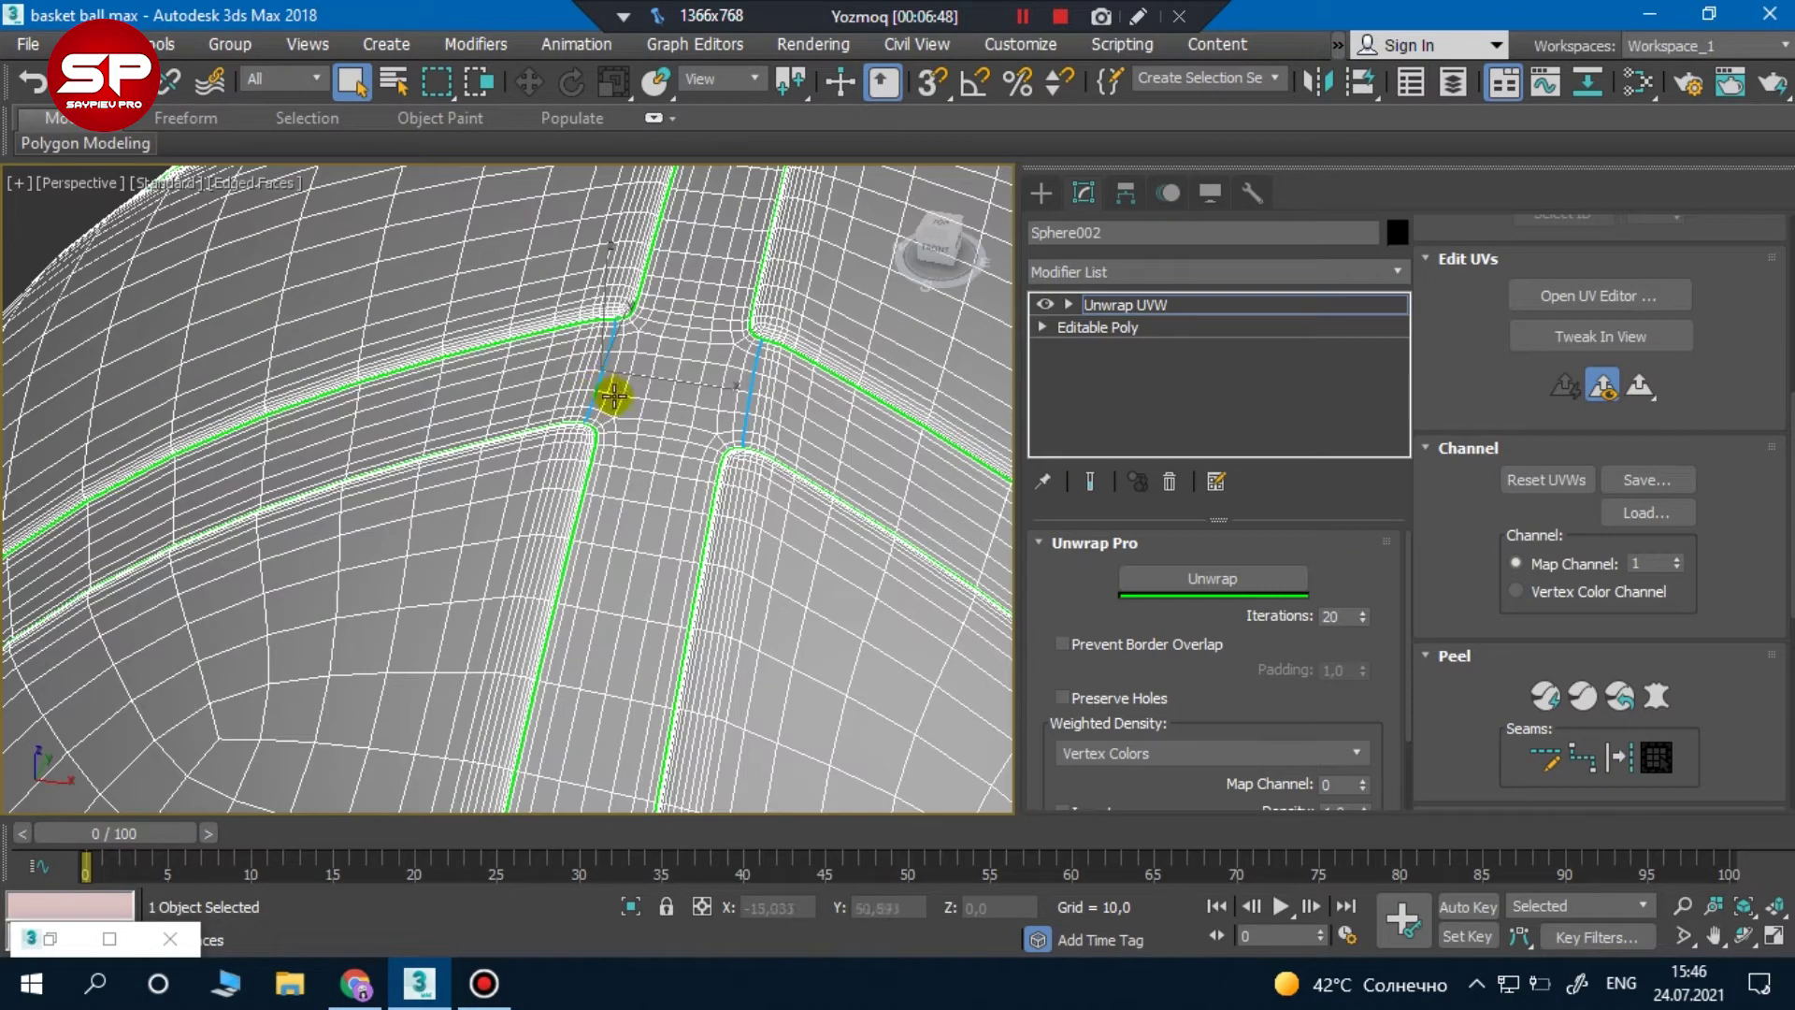
{"action": "scroll", "coordinate": [669, 413], "scroll_direction": "down", "scroll_amount": 2}
{"action": "scroll", "coordinate": [664, 408], "scroll_direction": "down", "scroll_amount": 2}
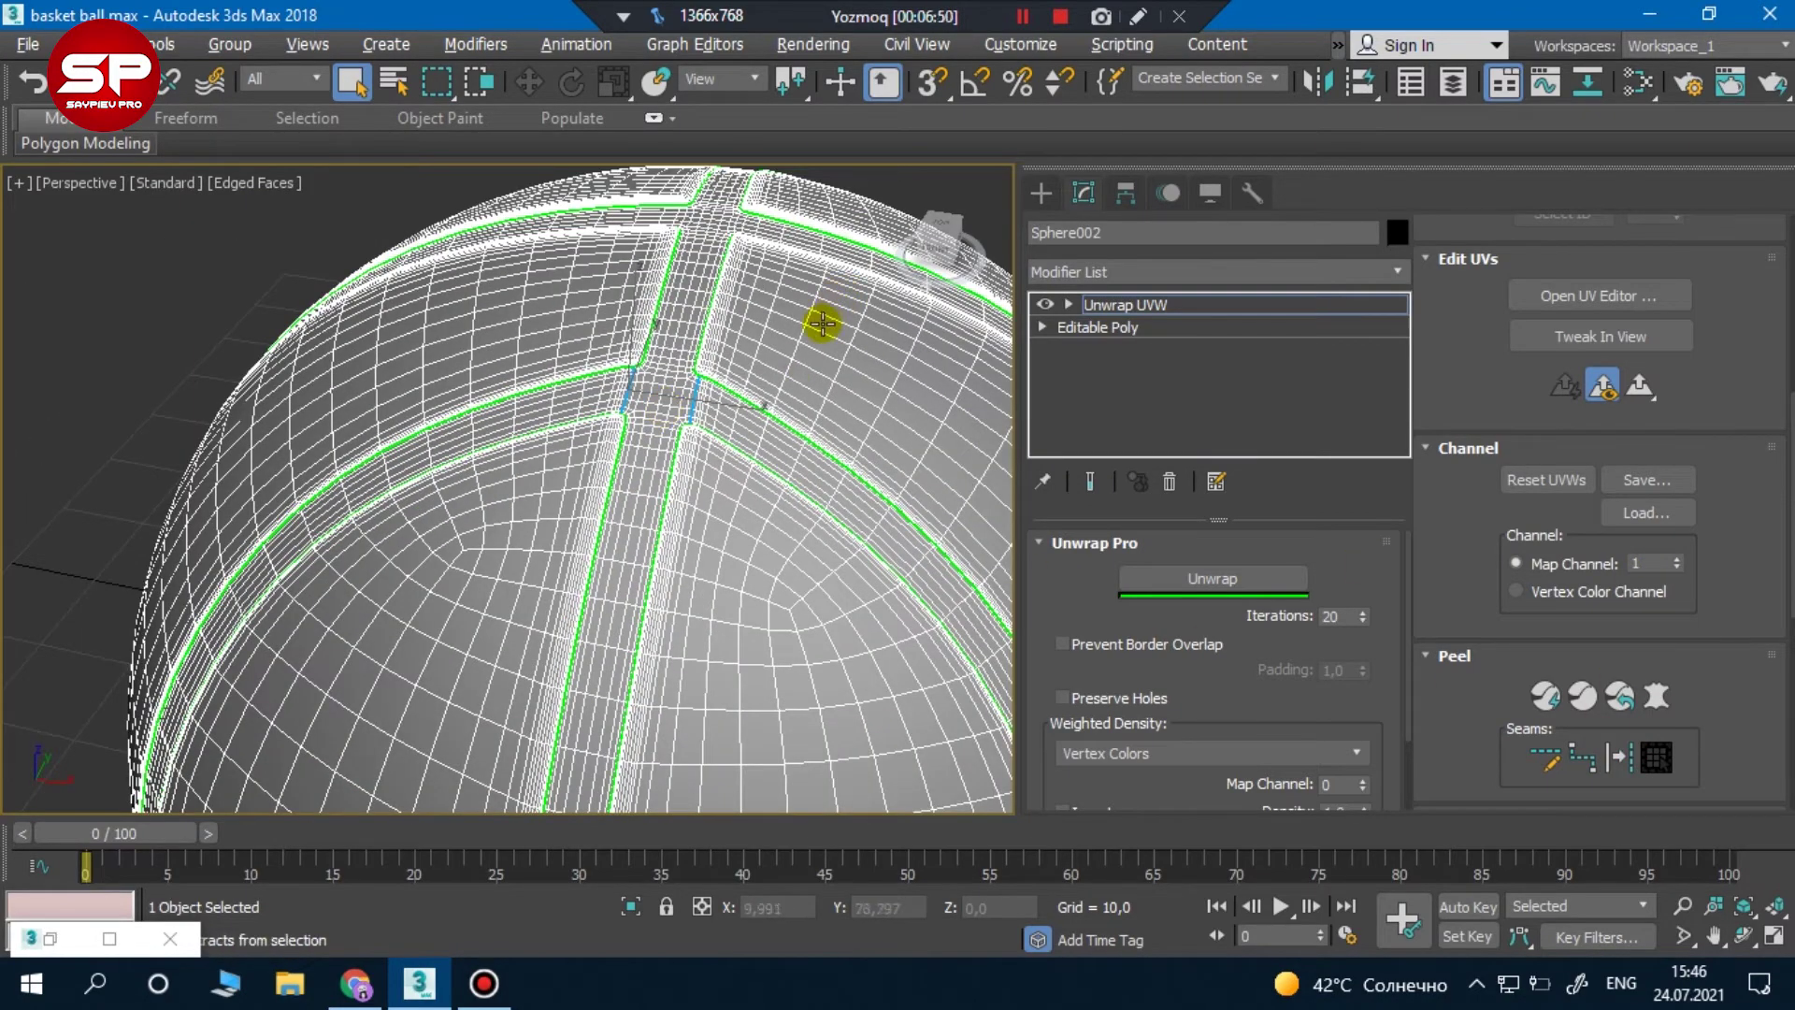
{"action": "mouse_move", "coordinate": [821, 321]}
{"action": "middle_mouse_down"}
{"action": "mouse_move", "coordinate": [720, 364]}
{"action": "mouse_move", "coordinate": [247, 387]}
{"action": "middle_mouse_up"}
{"action": "scroll", "coordinate": [514, 429], "scroll_direction": "up", "scroll_amount": 3}
{"action": "scroll", "coordinate": [577, 389], "scroll_direction": "up", "scroll_amount": 3}
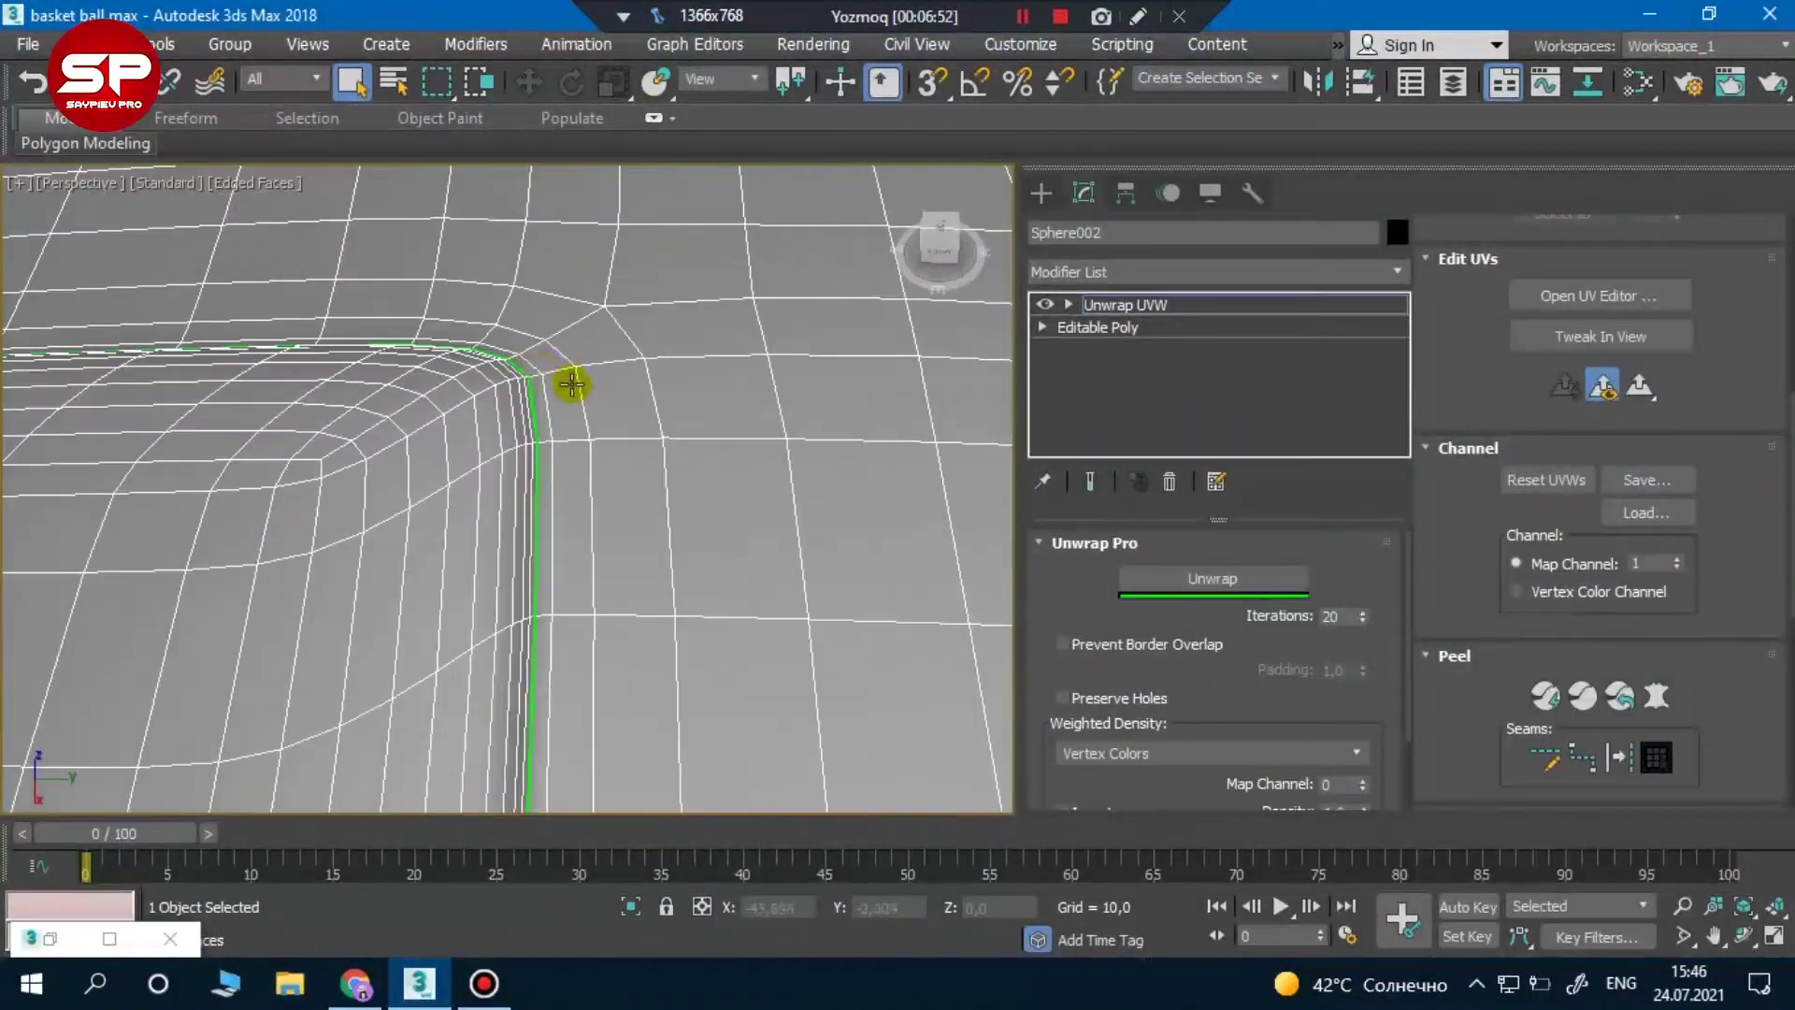
{"action": "scroll", "coordinate": [604, 480], "scroll_direction": "down", "scroll_amount": 4}
{"action": "scroll", "coordinate": [552, 479], "scroll_direction": "up", "scroll_amount": 3}
{"action": "scroll", "coordinate": [554, 476], "scroll_direction": "up", "scroll_amount": 2}
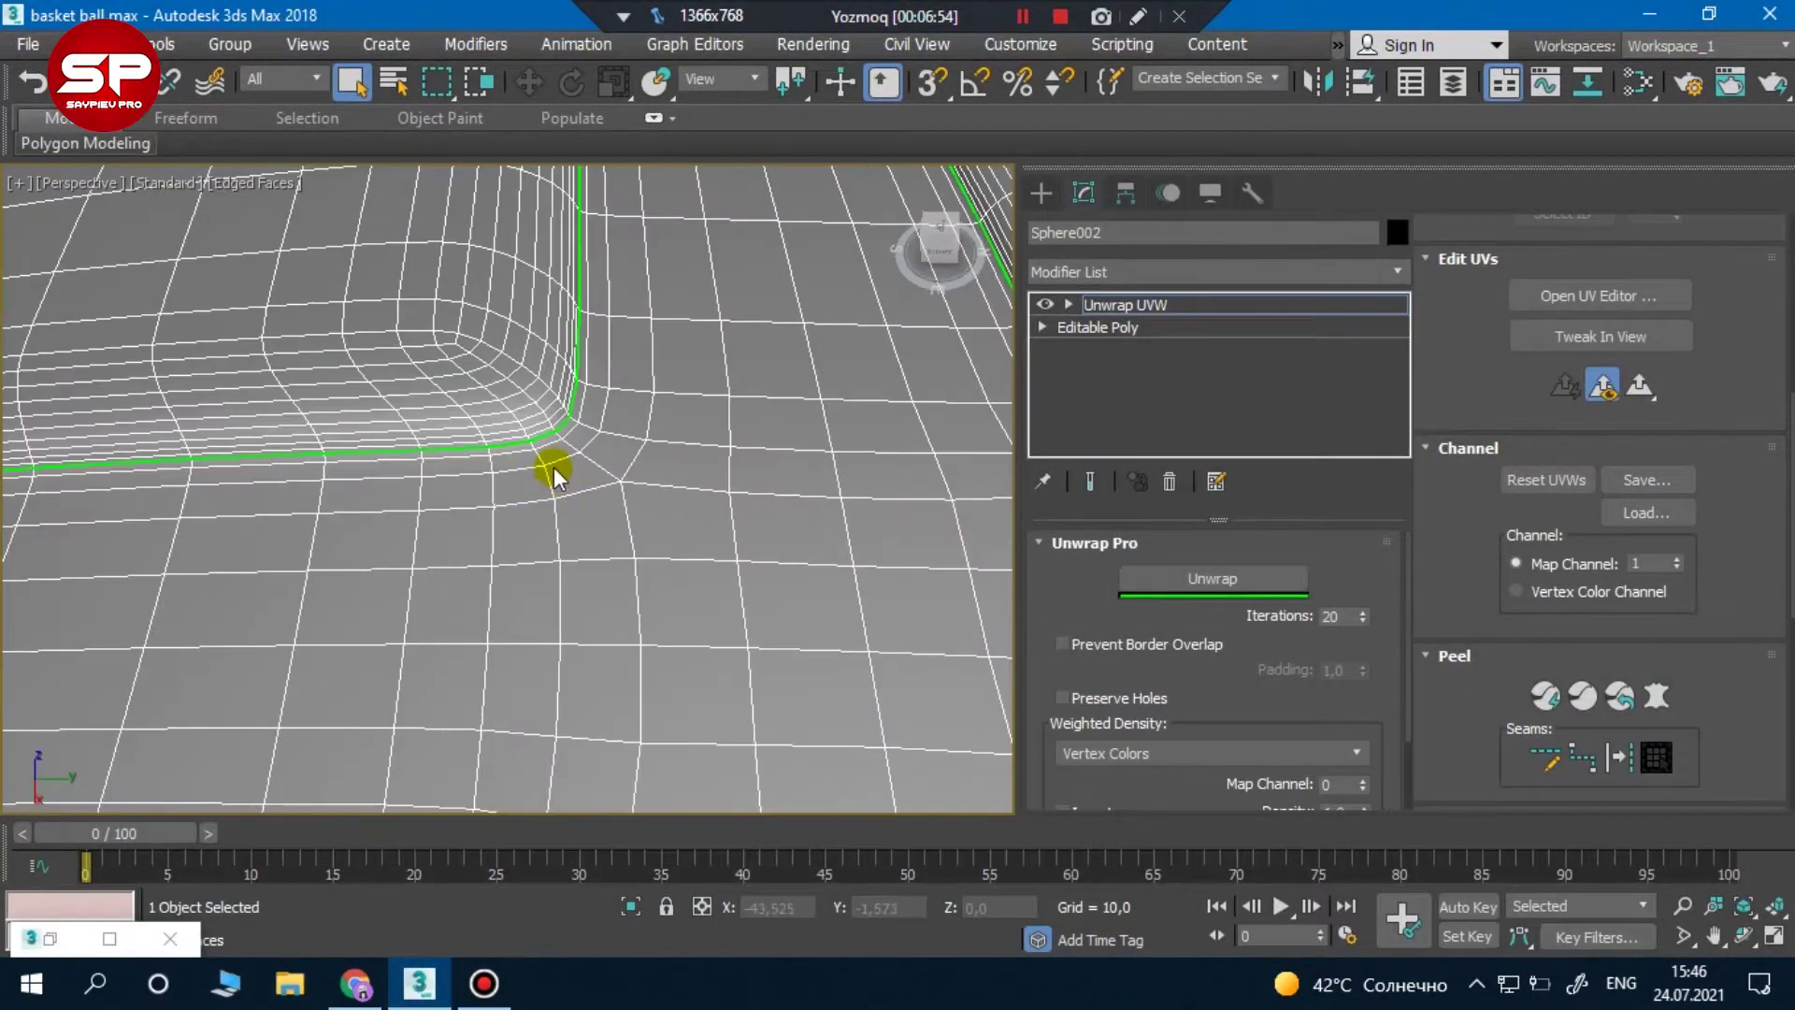
{"action": "left_click", "coordinate": [552, 498]}
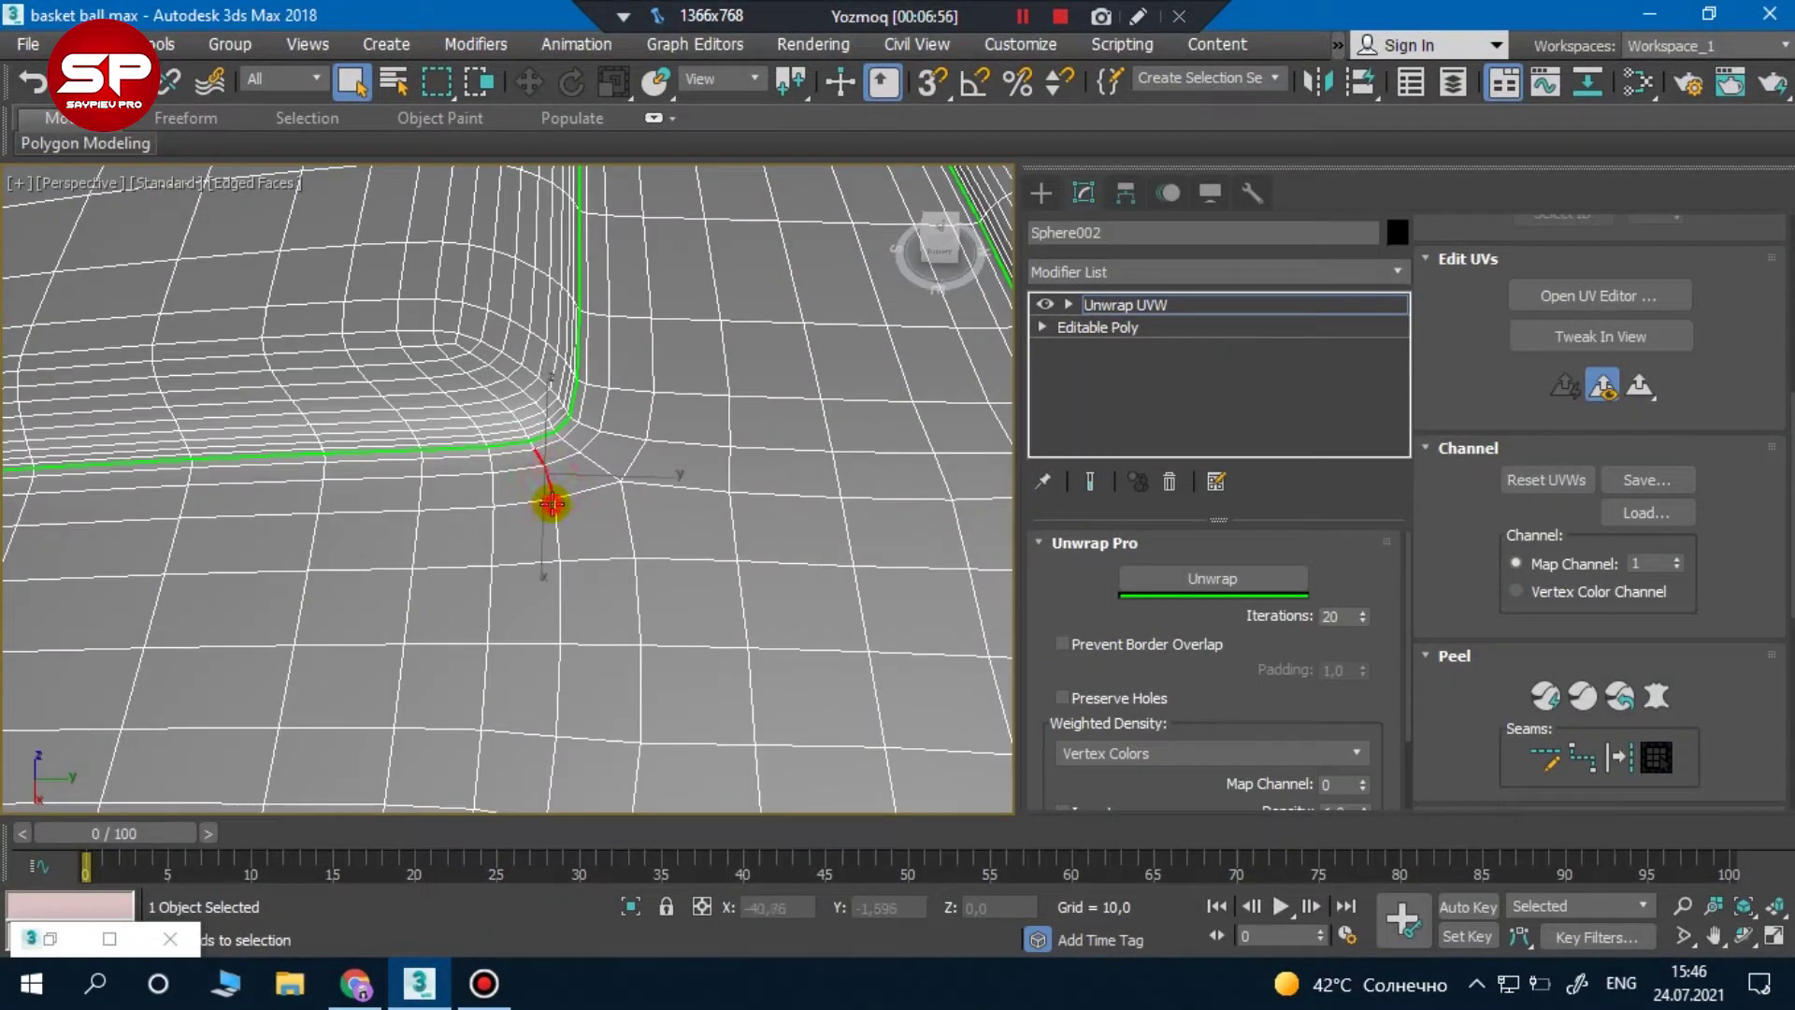
{"action": "left_click", "coordinate": [559, 560]}
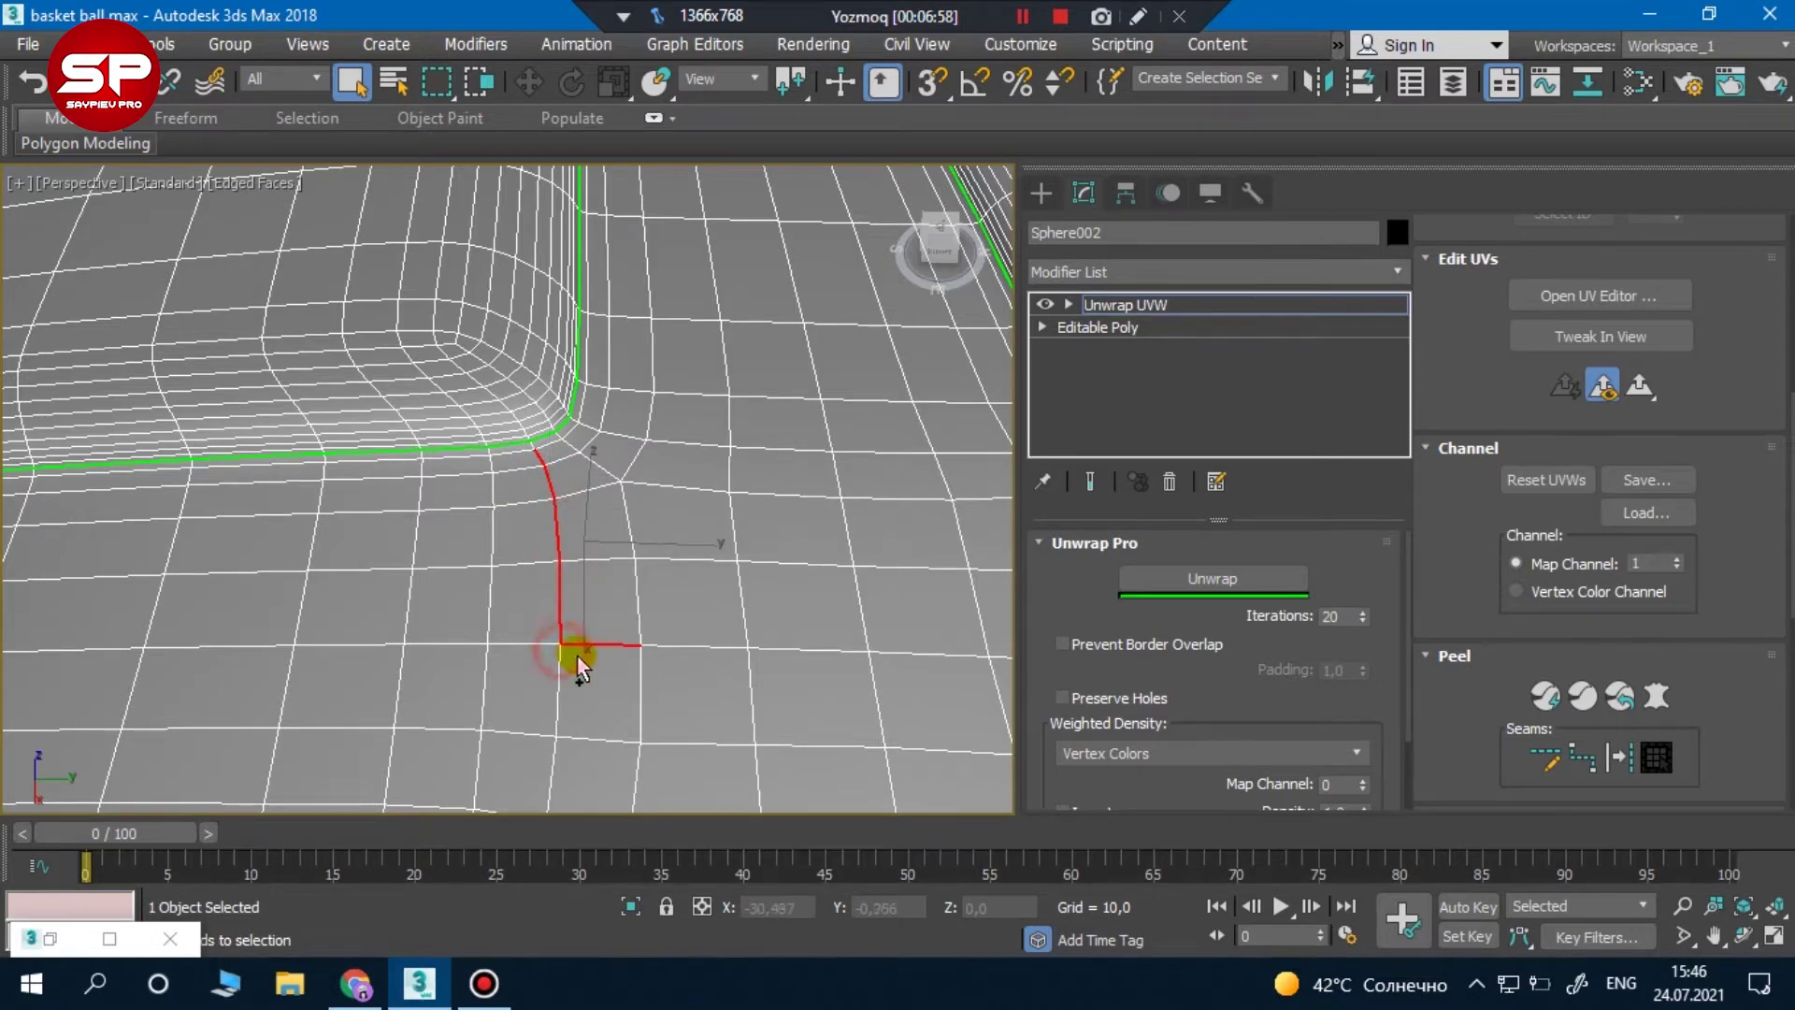
Extend the new seam path down to the next groove corner, bringing both groove seams into view
{"action": "scroll", "coordinate": [584, 636], "scroll_direction": "down", "scroll_amount": 2}
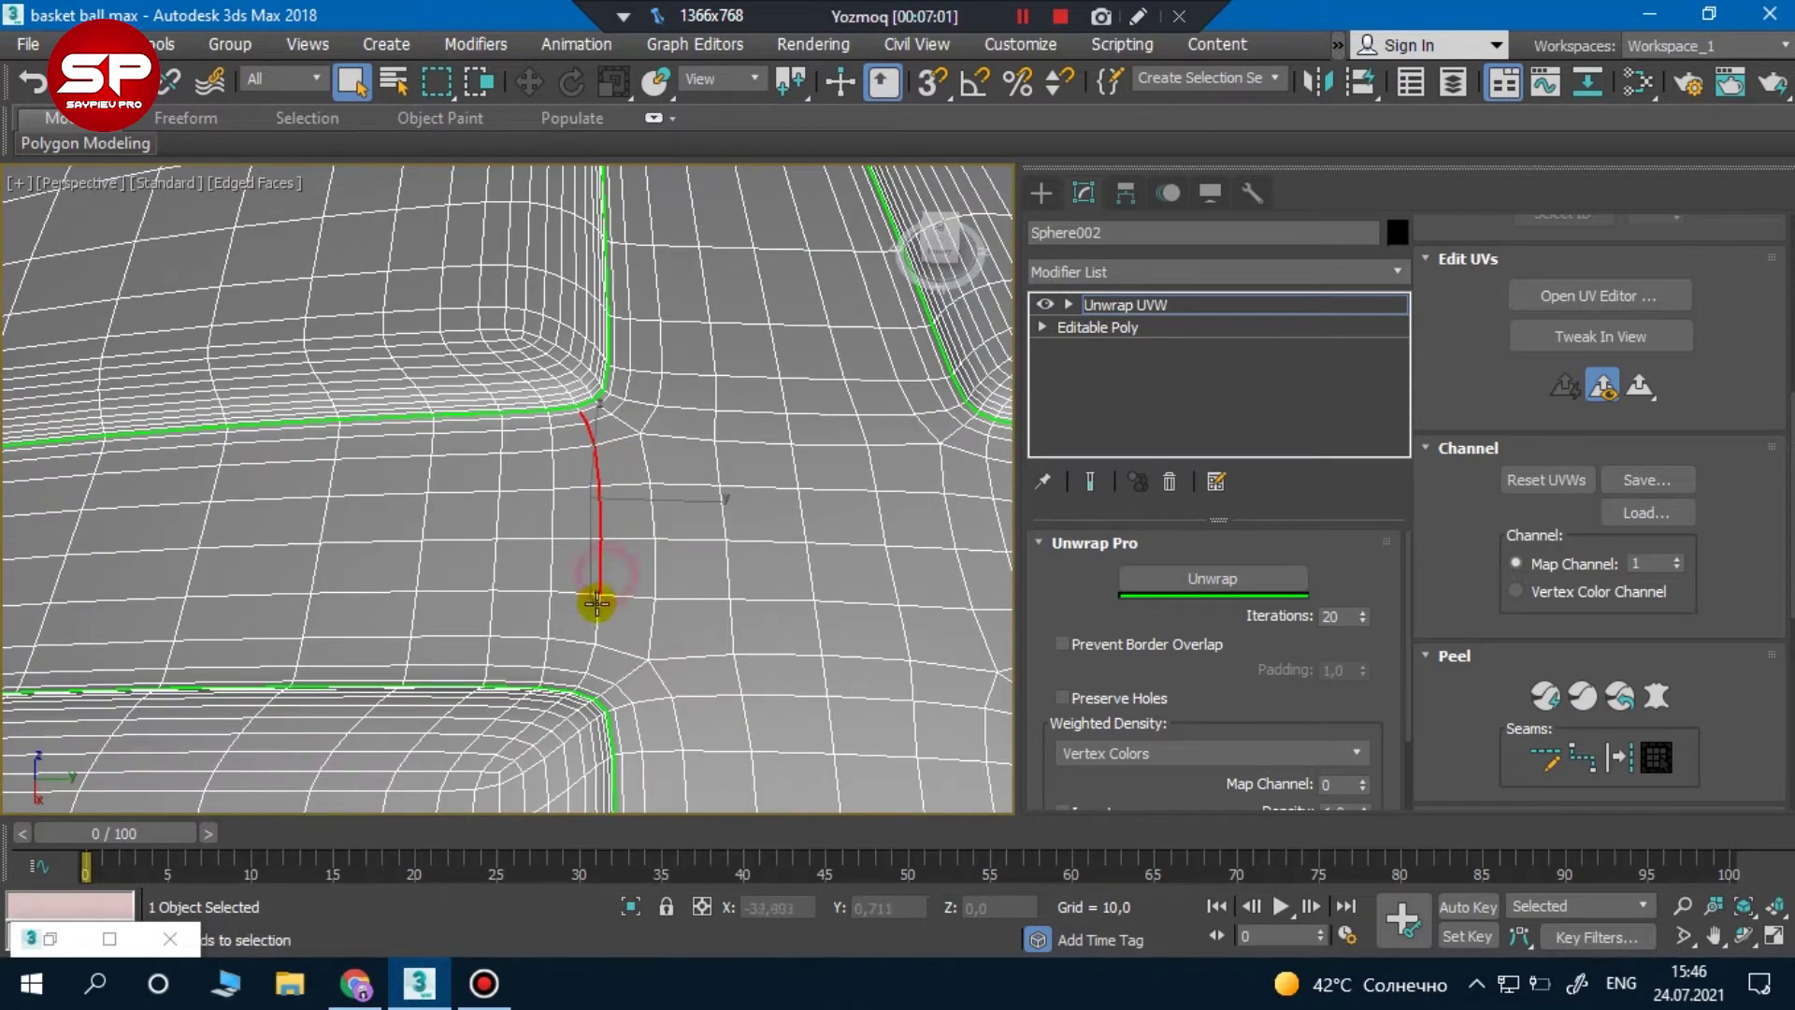
{"action": "scroll", "coordinate": [578, 685], "scroll_direction": "up", "scroll_amount": 3}
{"action": "left_click", "coordinate": [582, 680]}
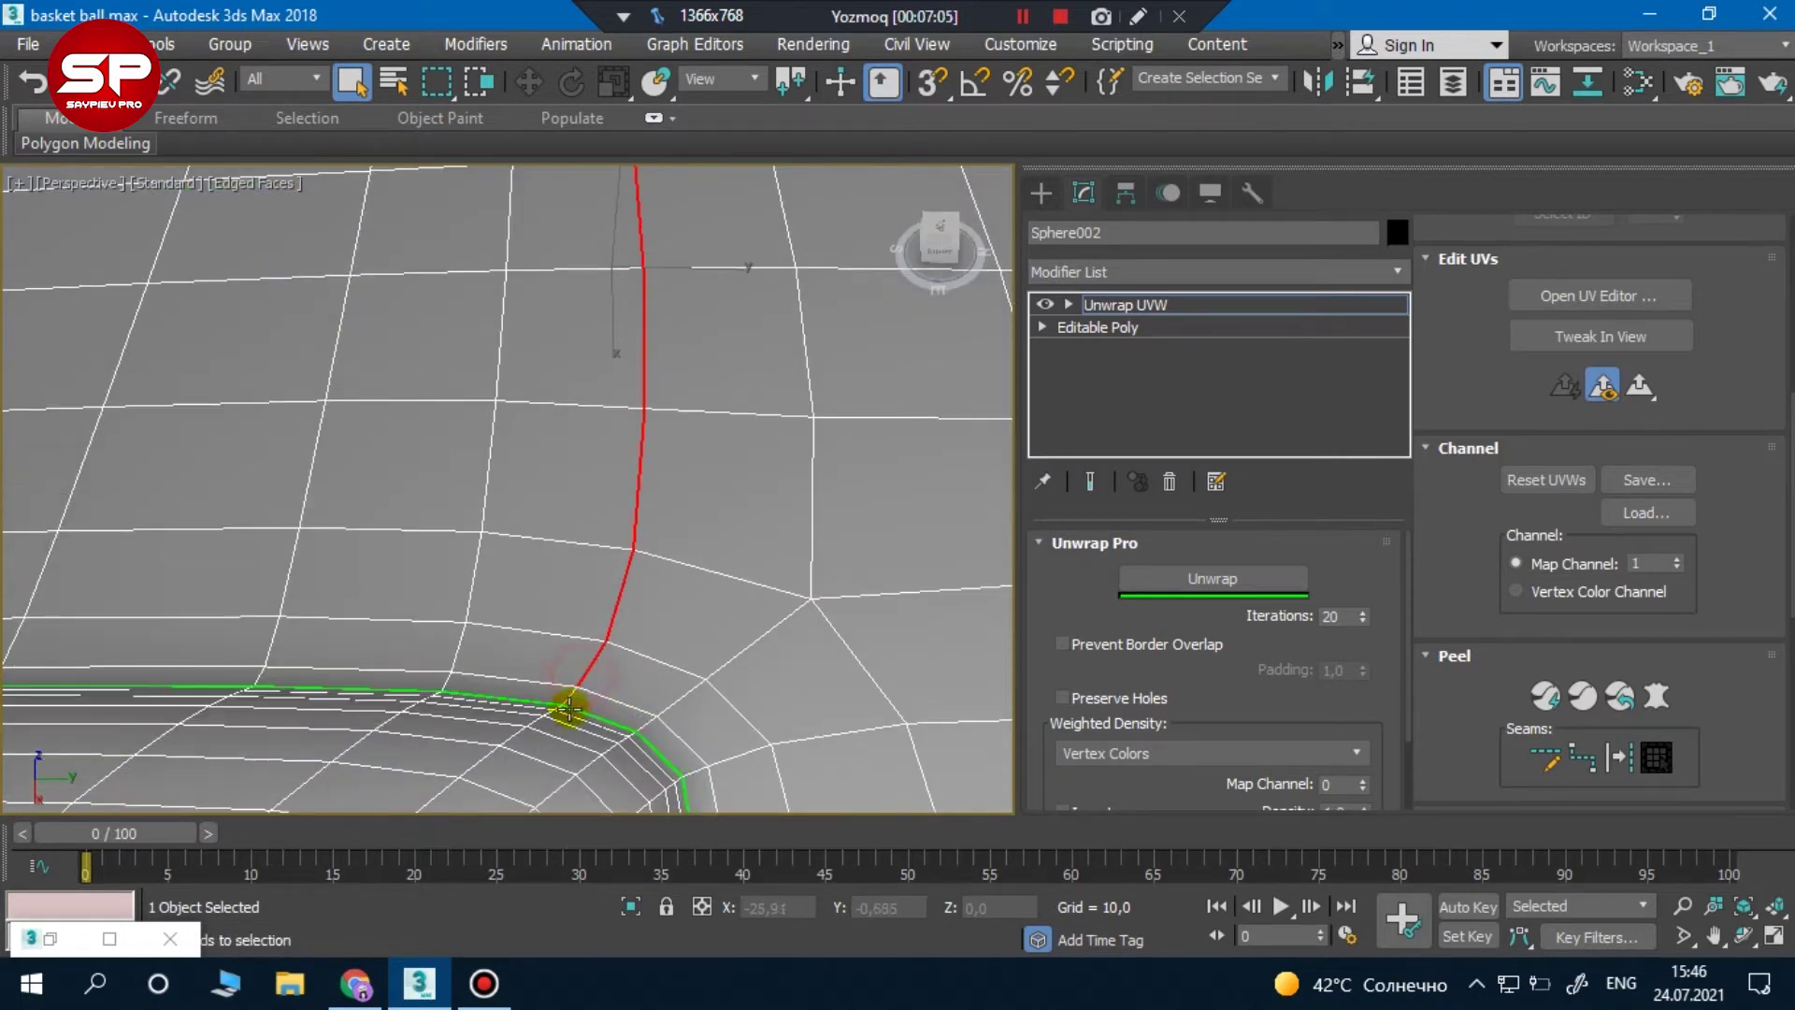
{"action": "scroll", "coordinate": [585, 675], "scroll_direction": "down", "scroll_amount": 1}
{"action": "middle_click_drag", "start_coordinate": [581, 673], "coordinate": [602, 613]}
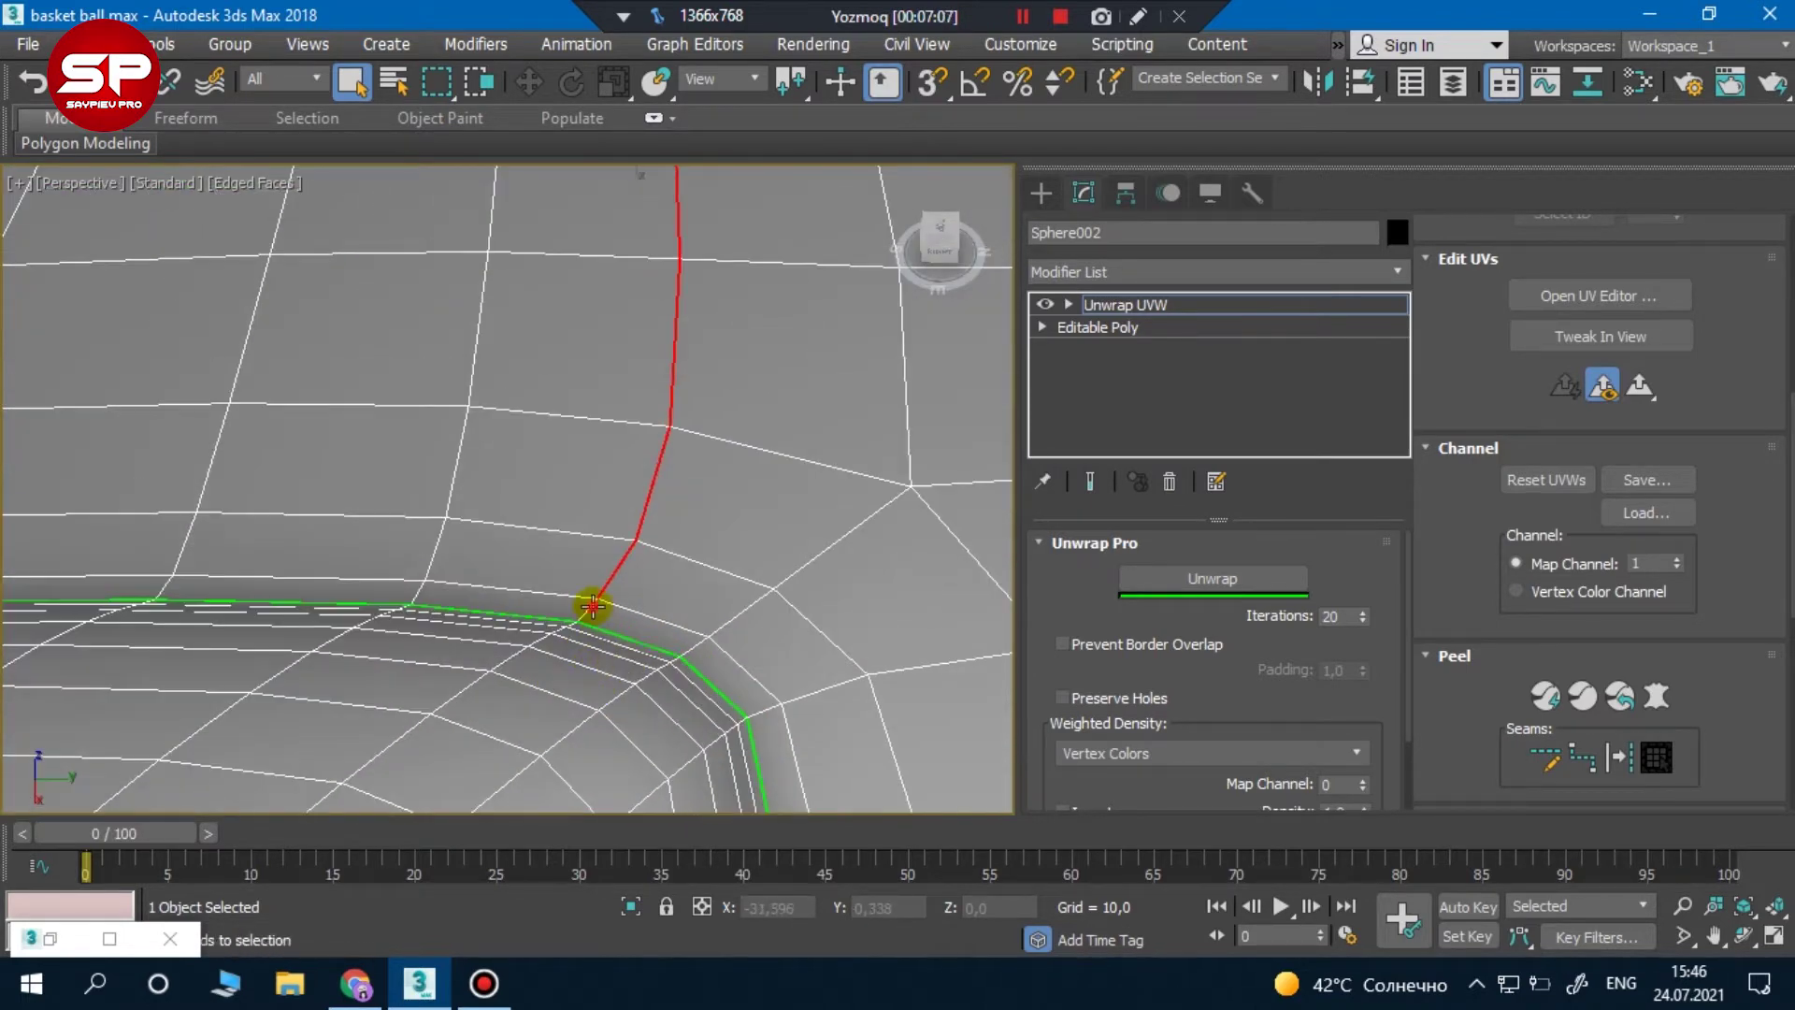
{"action": "scroll", "coordinate": [653, 545], "scroll_direction": "down", "scroll_amount": 3}
{"action": "mouse_move", "coordinate": [689, 352]}
{"action": "middle_mouse_down"}
{"action": "mouse_move", "coordinate": [621, 293]}
{"action": "mouse_move", "coordinate": [575, 502]}
{"action": "middle_mouse_up"}
{"action": "scroll", "coordinate": [564, 496], "scroll_direction": "down", "scroll_amount": 2}
{"action": "scroll", "coordinate": [689, 493], "scroll_direction": "down", "scroll_amount": 2}
{"action": "scroll", "coordinate": [738, 452], "scroll_direction": "up", "scroll_amount": 4}
{"action": "scroll", "coordinate": [759, 386], "scroll_direction": "up", "scroll_amount": 2}
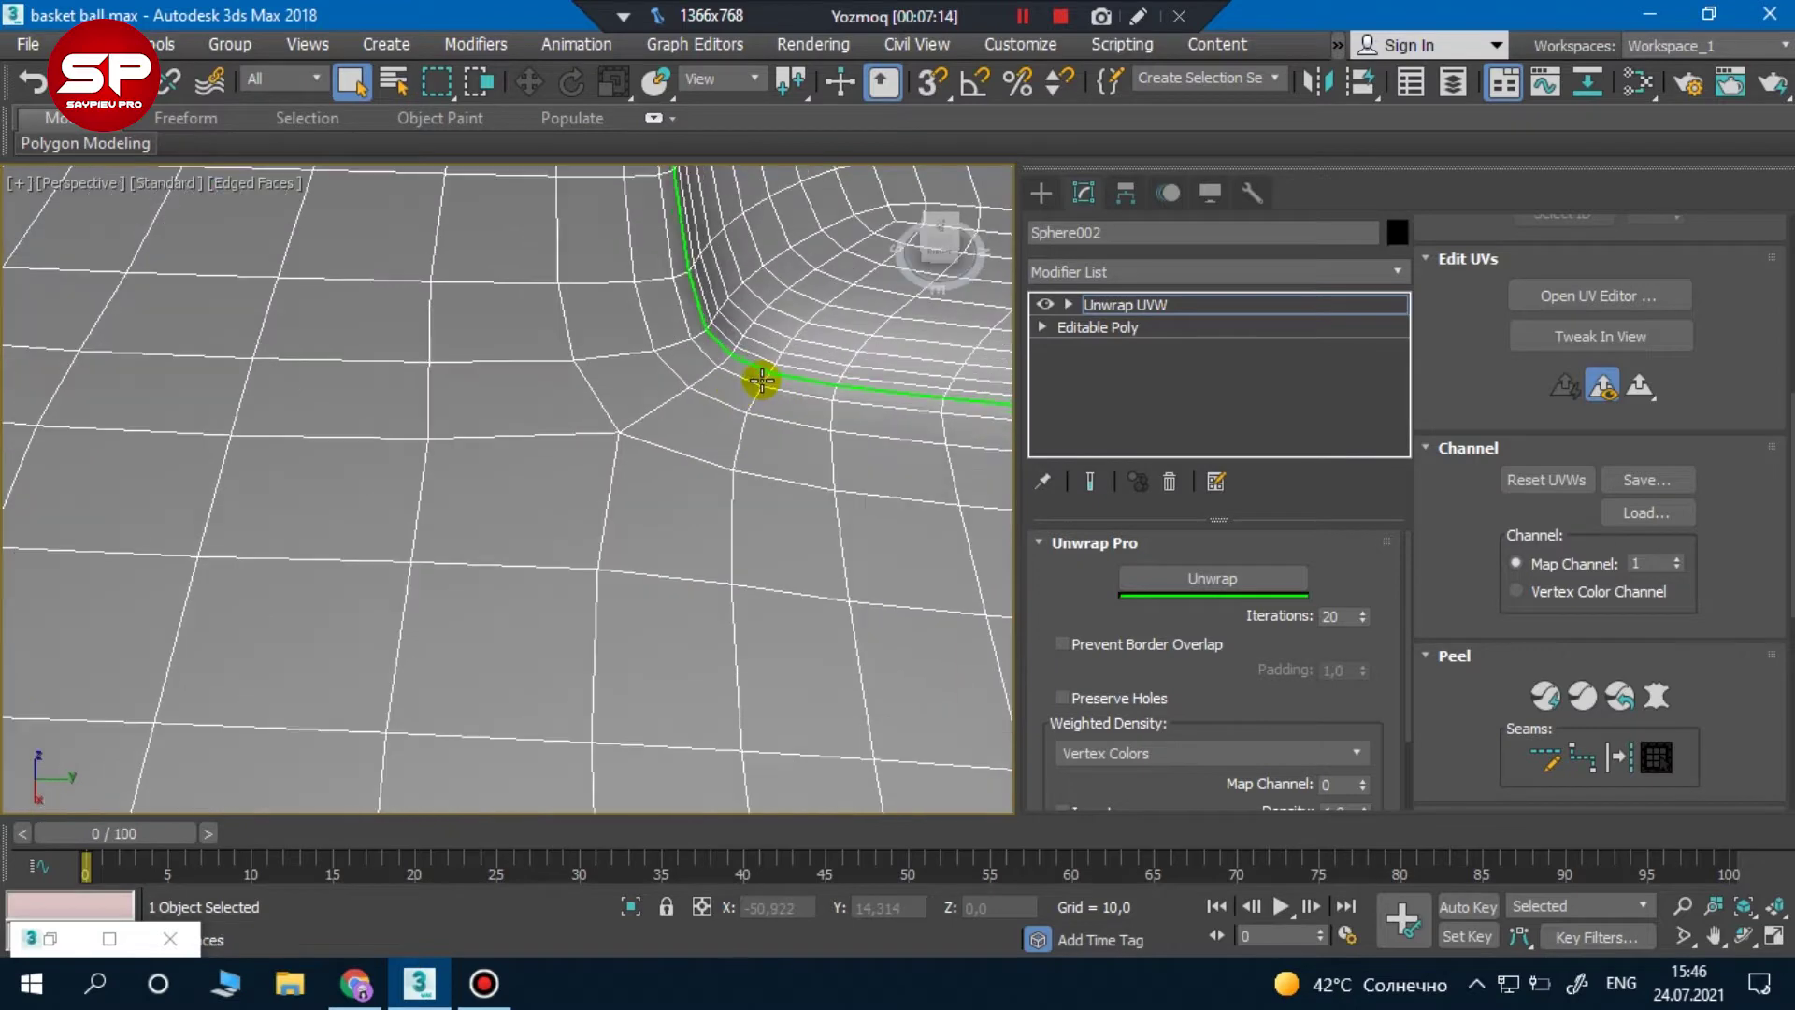
Trace a seam down the panel to the lower groove corner and commit it
{"action": "left_click", "coordinate": [769, 380]}
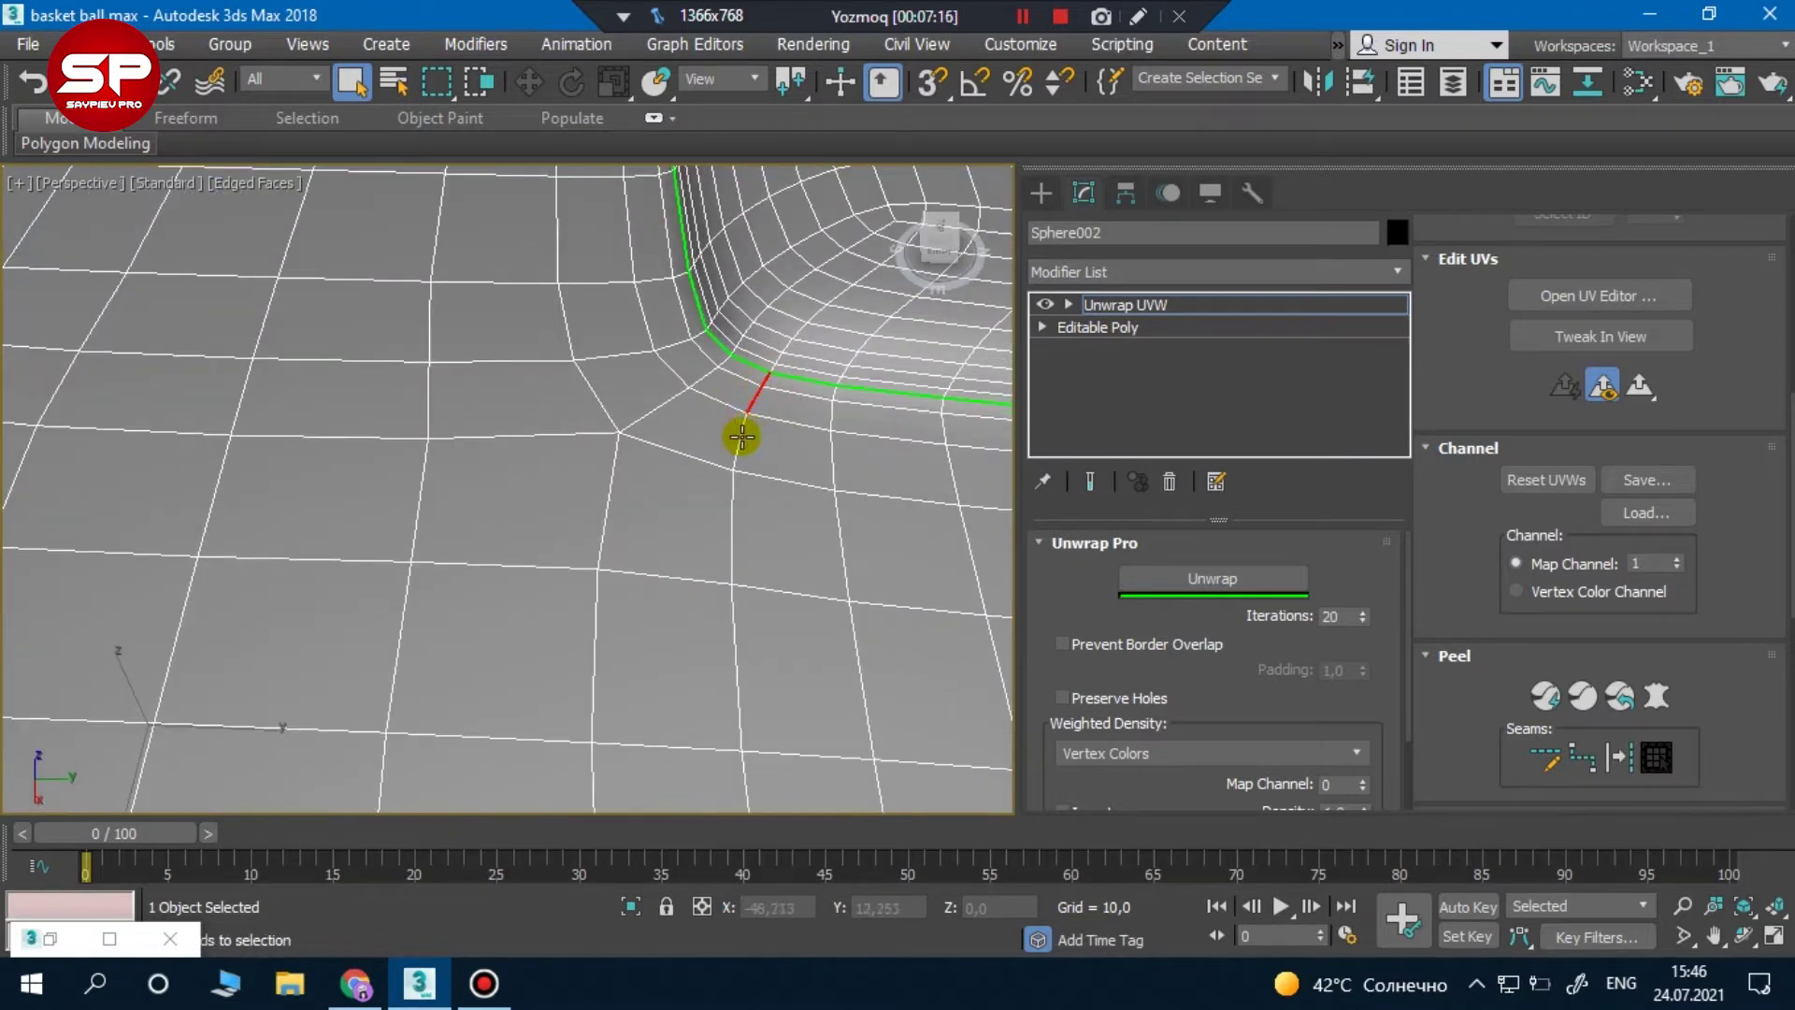
{"action": "scroll", "coordinate": [727, 548], "scroll_direction": "down", "scroll_amount": 2}
{"action": "scroll", "coordinate": [734, 619], "scroll_direction": "up", "scroll_amount": 2}
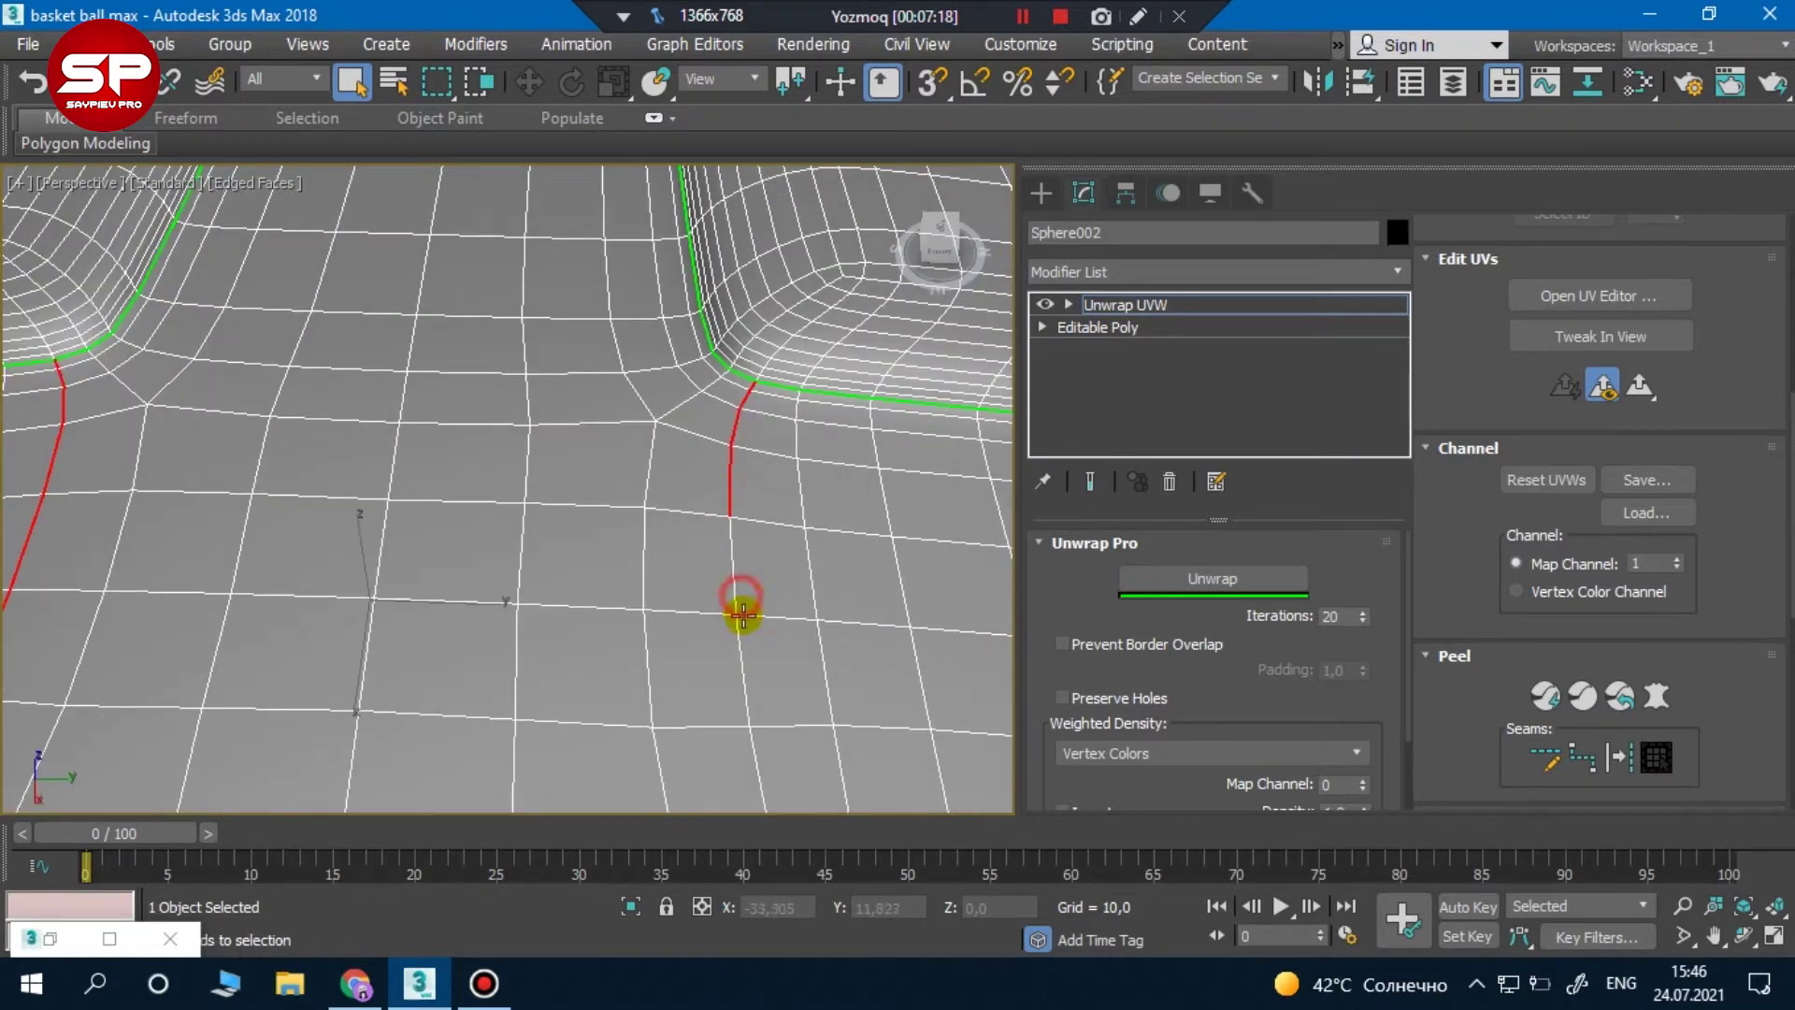
{"action": "left_click", "coordinate": [735, 620]}
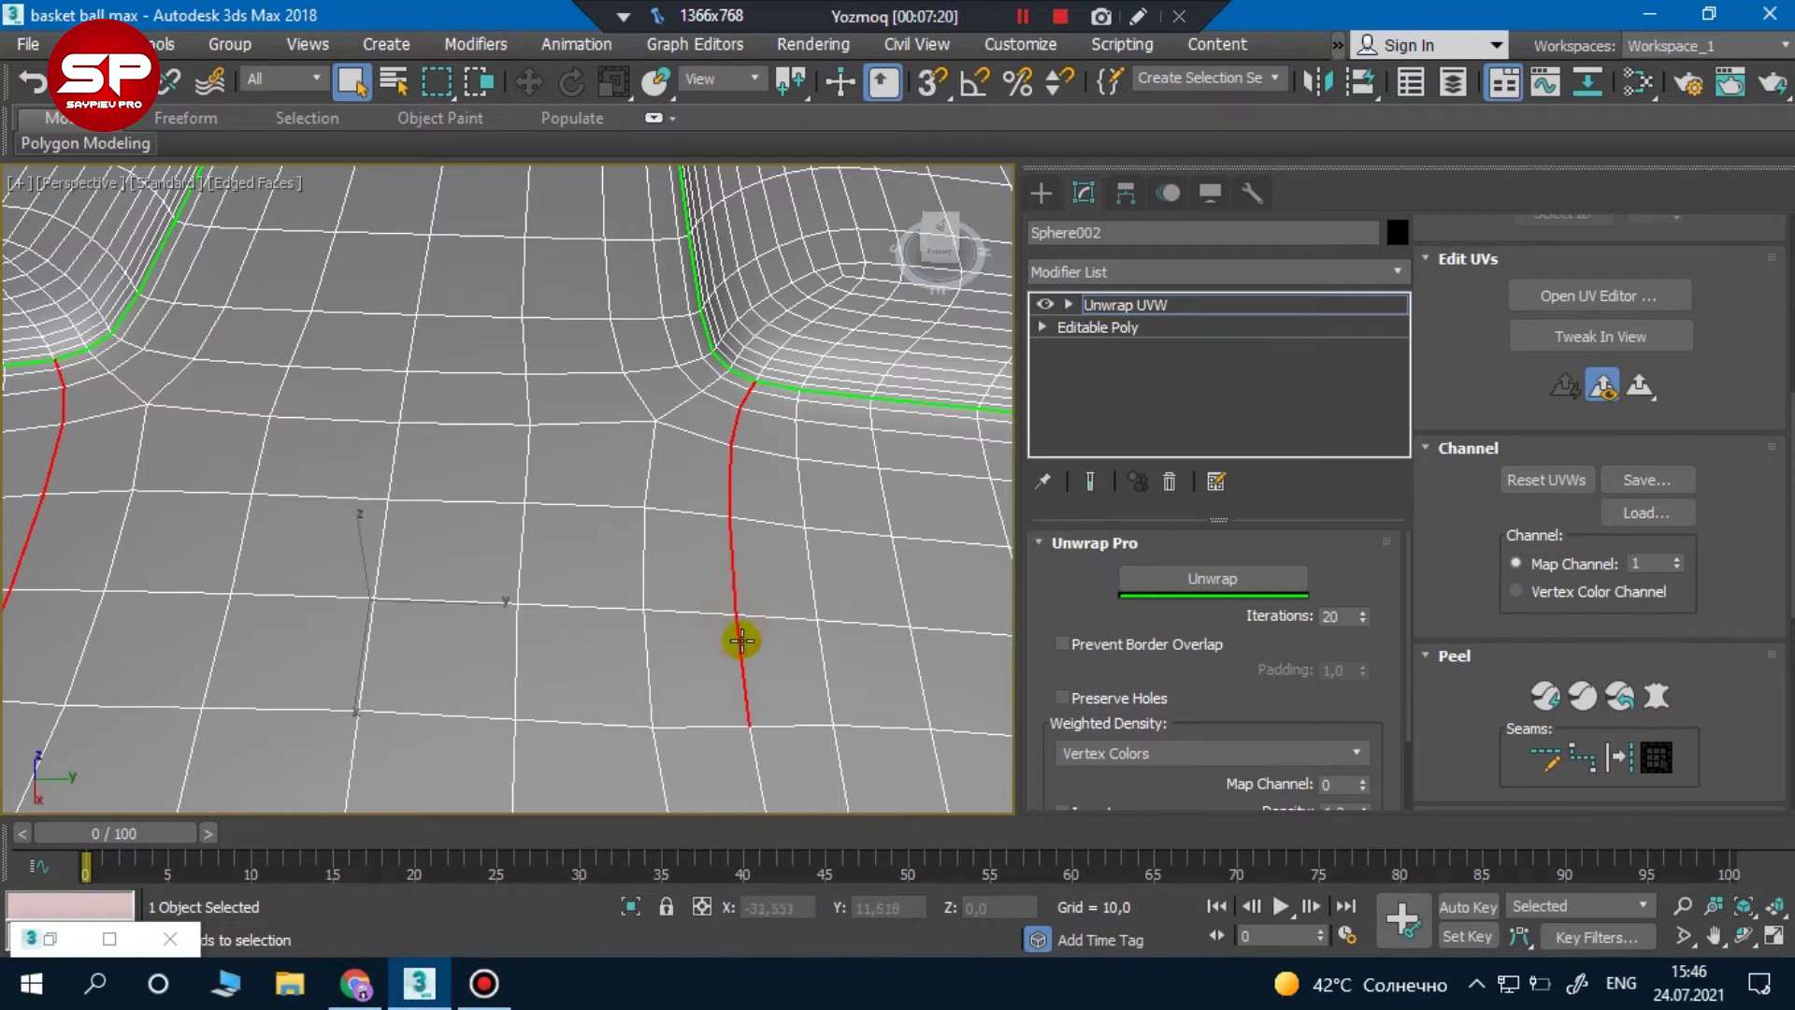
{"action": "scroll", "coordinate": [741, 641], "scroll_direction": "down", "scroll_amount": 2}
{"action": "scroll", "coordinate": [686, 654], "scroll_direction": "up", "scroll_amount": 2}
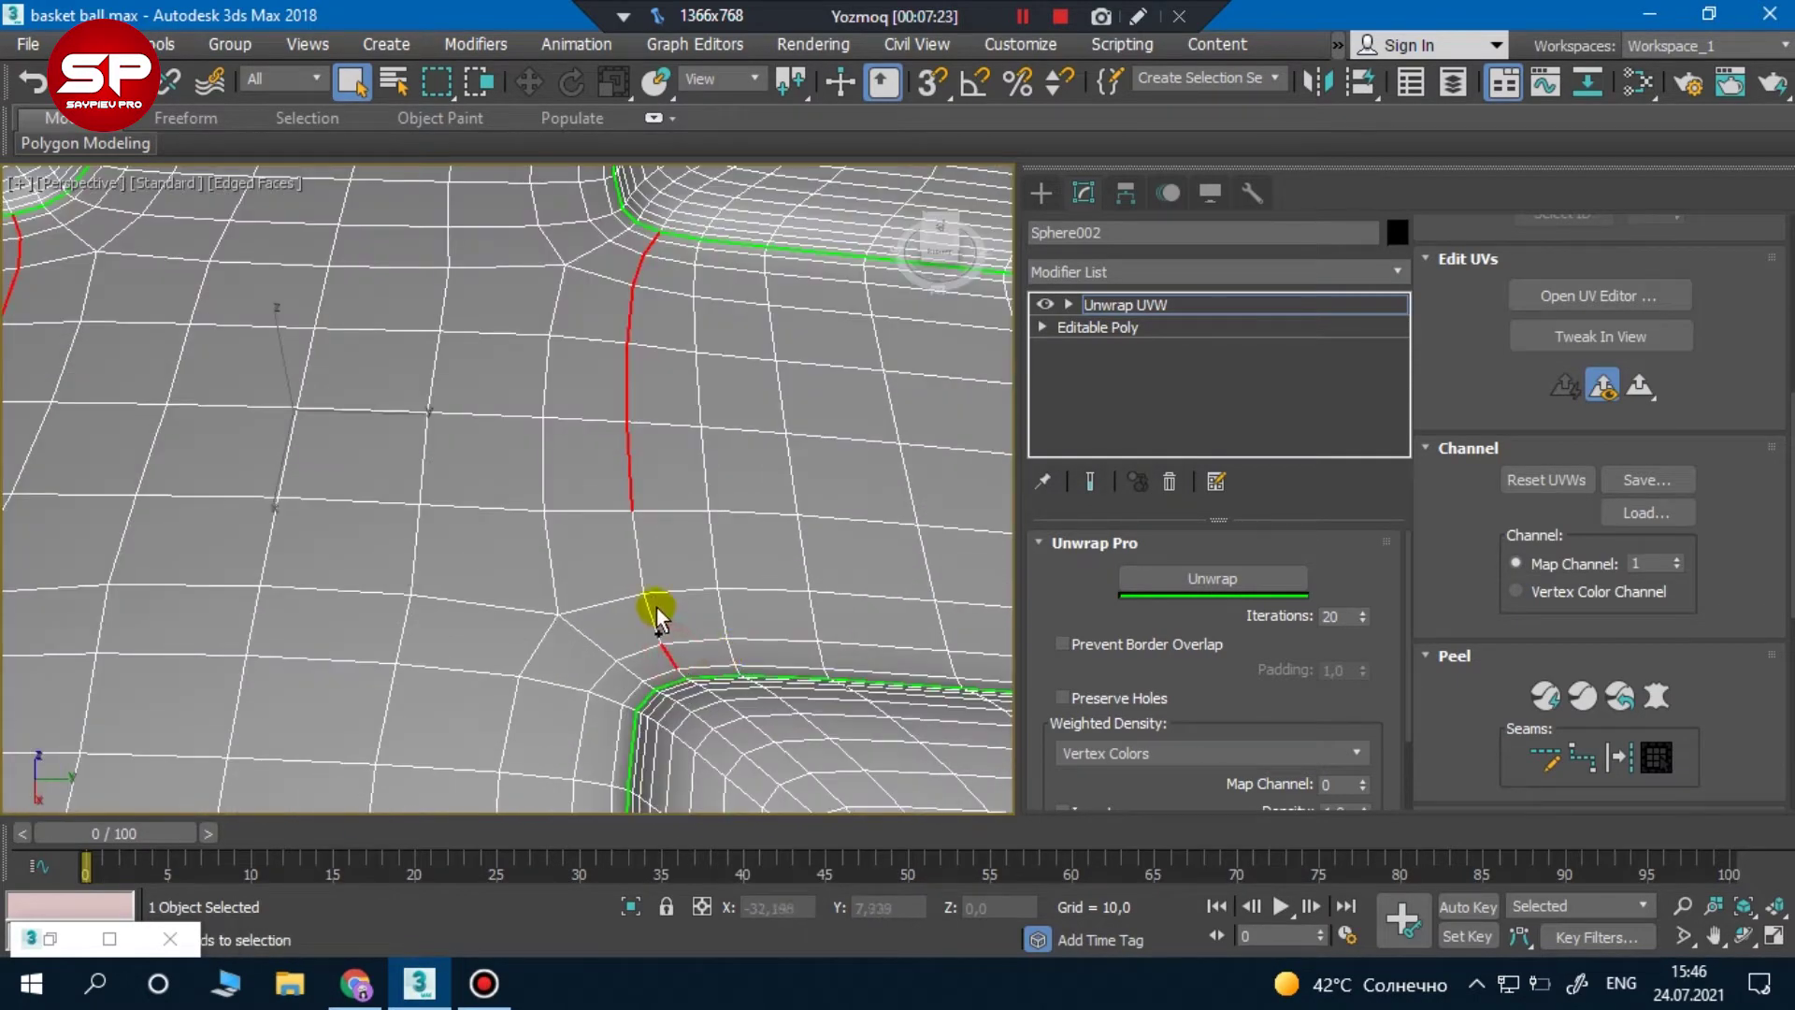
{"action": "scroll", "coordinate": [661, 687], "scroll_direction": "up", "scroll_amount": 2}
{"action": "scroll", "coordinate": [715, 652], "scroll_direction": "up", "scroll_amount": 1}
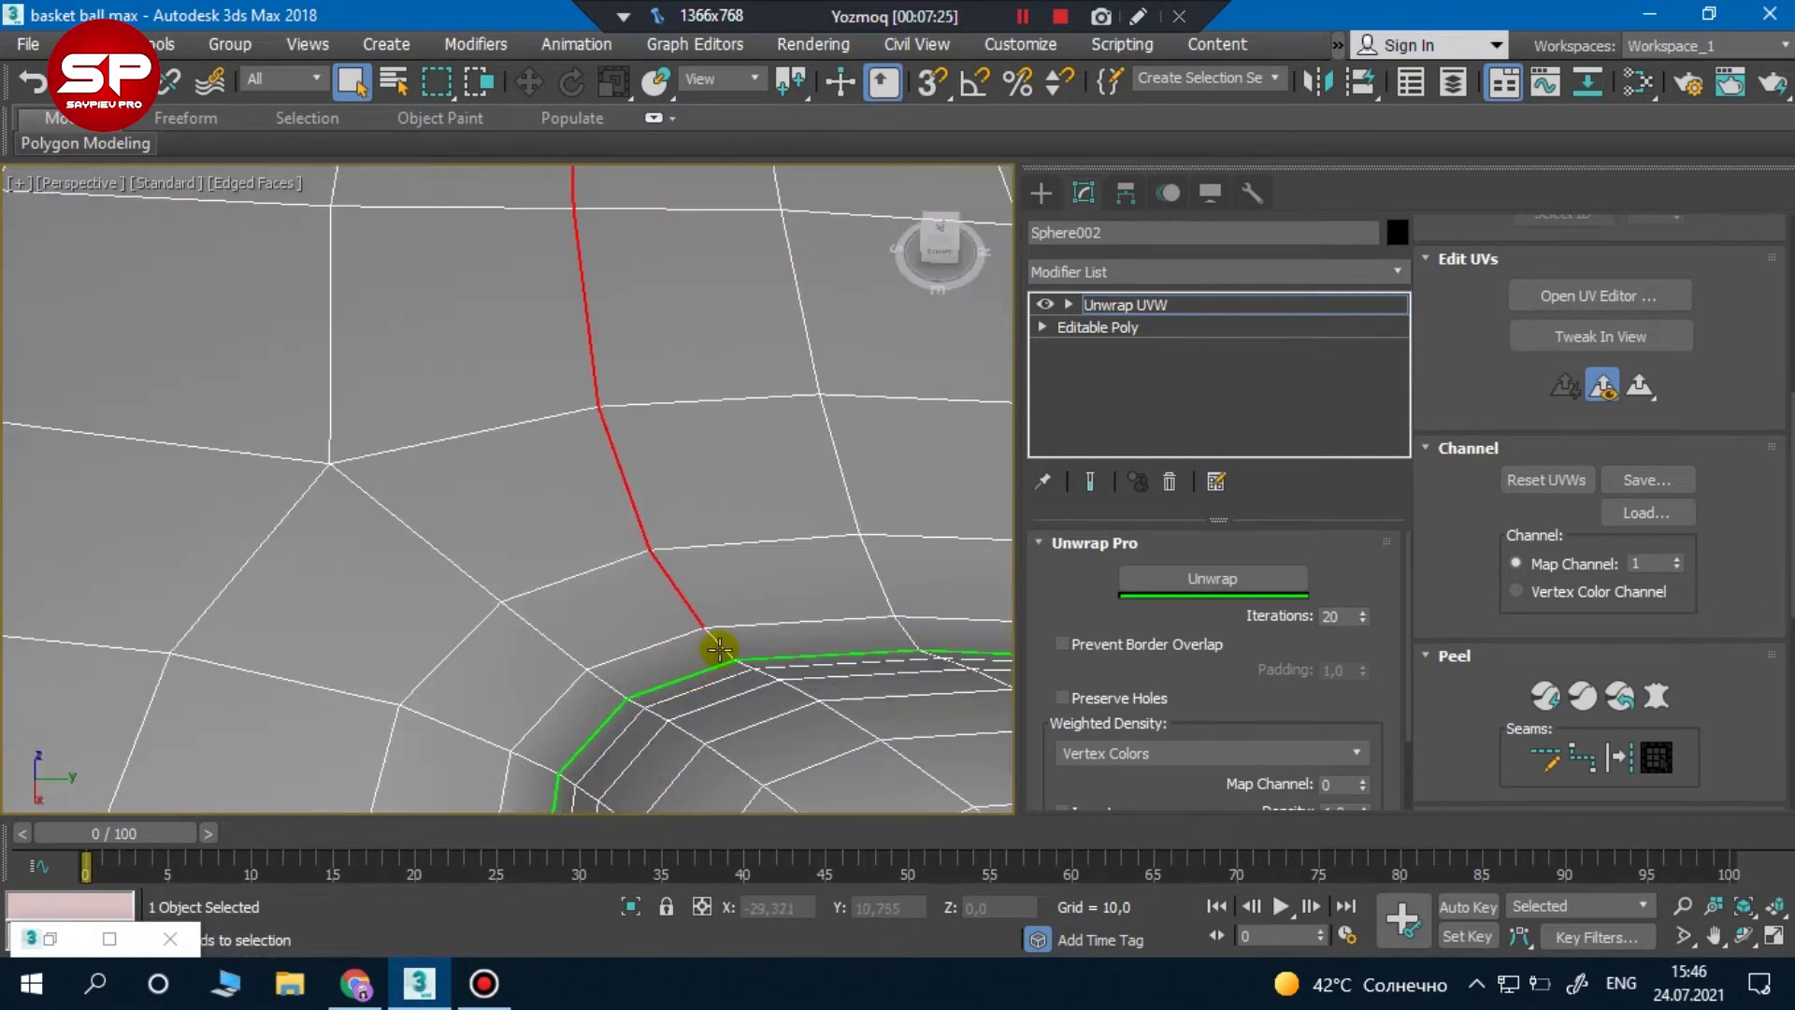
{"action": "left_click", "coordinate": [721, 647]}
{"action": "left_click", "coordinate": [1612, 759]}
Orbit to the next crossing and start a seam between the two groove corners
{"action": "scroll", "coordinate": [632, 394], "scroll_direction": "down", "scroll_amount": 5}
{"action": "scroll", "coordinate": [607, 396], "scroll_direction": "down", "scroll_amount": 5}
{"action": "middle_click_drag", "start_coordinate": [561, 441], "coordinate": [557, 528], "text": "alt"}
{"action": "scroll", "coordinate": [593, 395], "scroll_direction": "up", "scroll_amount": 2}
{"action": "scroll", "coordinate": [587, 404], "scroll_direction": "up", "scroll_amount": 2}
{"action": "scroll", "coordinate": [581, 408], "scroll_direction": "up", "scroll_amount": 2}
{"action": "scroll", "coordinate": [589, 380], "scroll_direction": "up", "scroll_amount": 2}
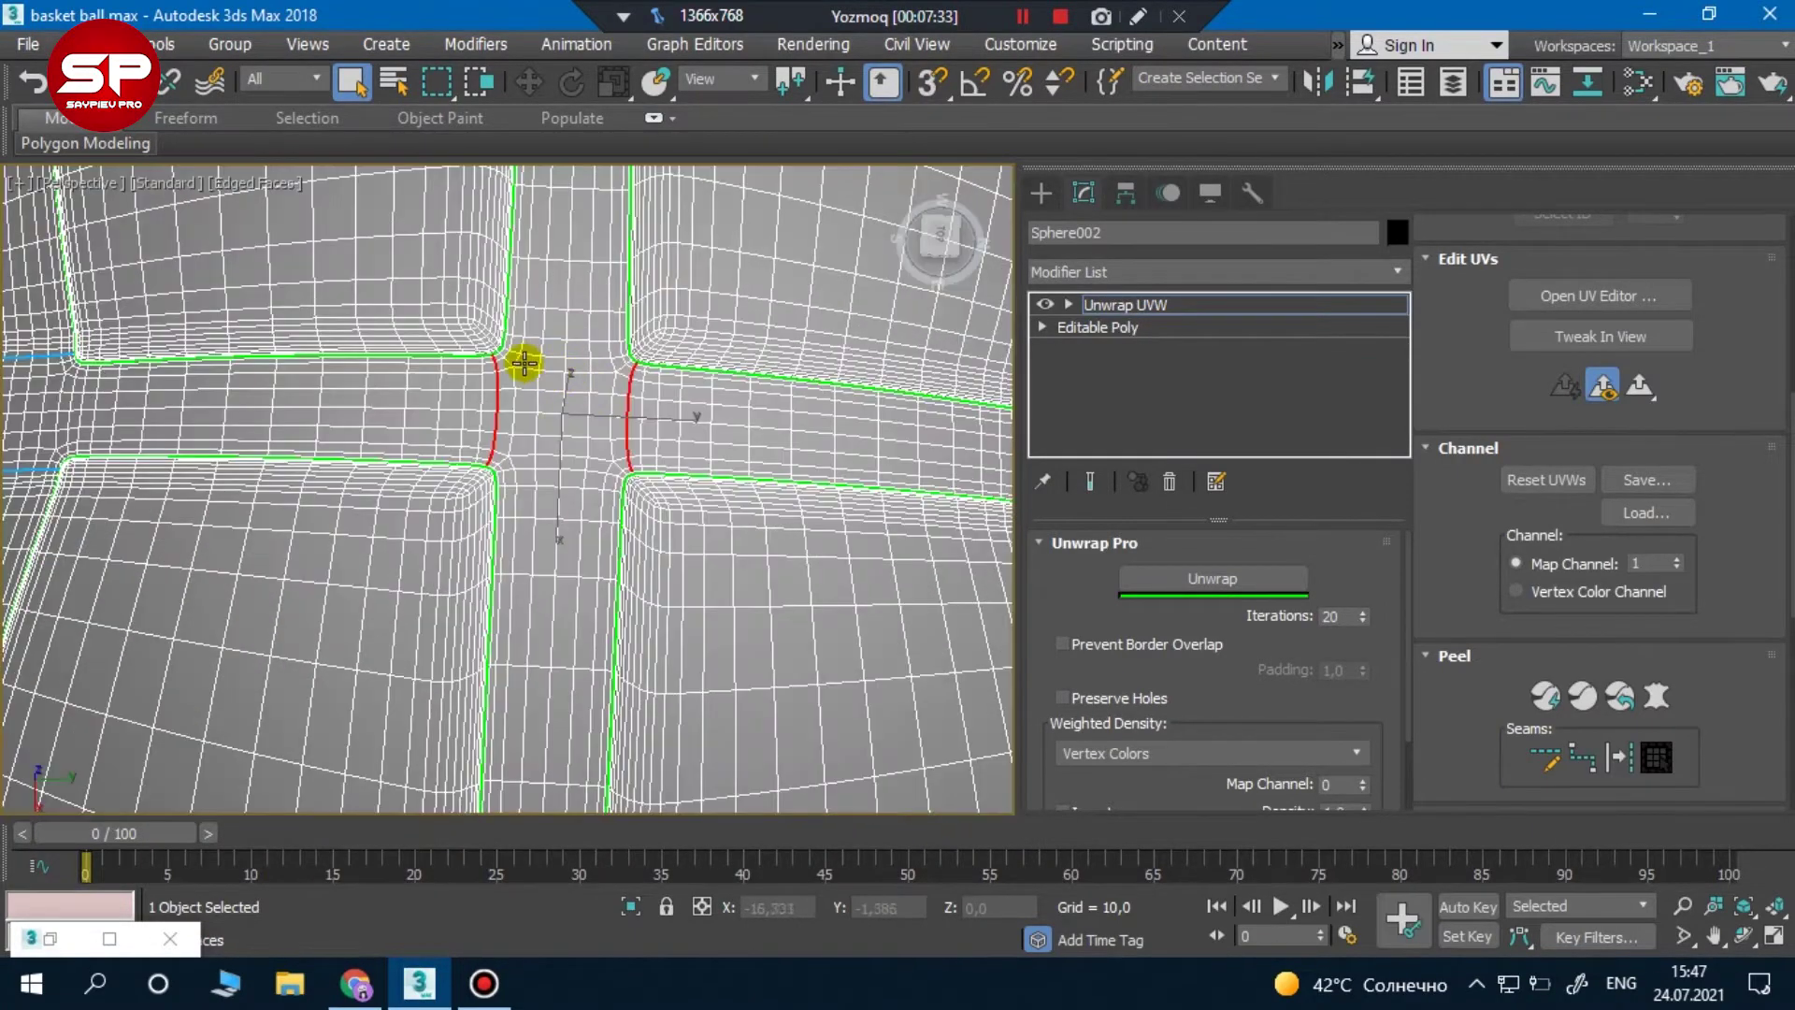
{"action": "scroll", "coordinate": [491, 363], "scroll_direction": "down", "scroll_amount": 4}
{"action": "scroll", "coordinate": [467, 364], "scroll_direction": "up", "scroll_amount": 3}
{"action": "scroll", "coordinate": [449, 362], "scroll_direction": "up", "scroll_amount": 2}
{"action": "left_click", "coordinate": [459, 369]}
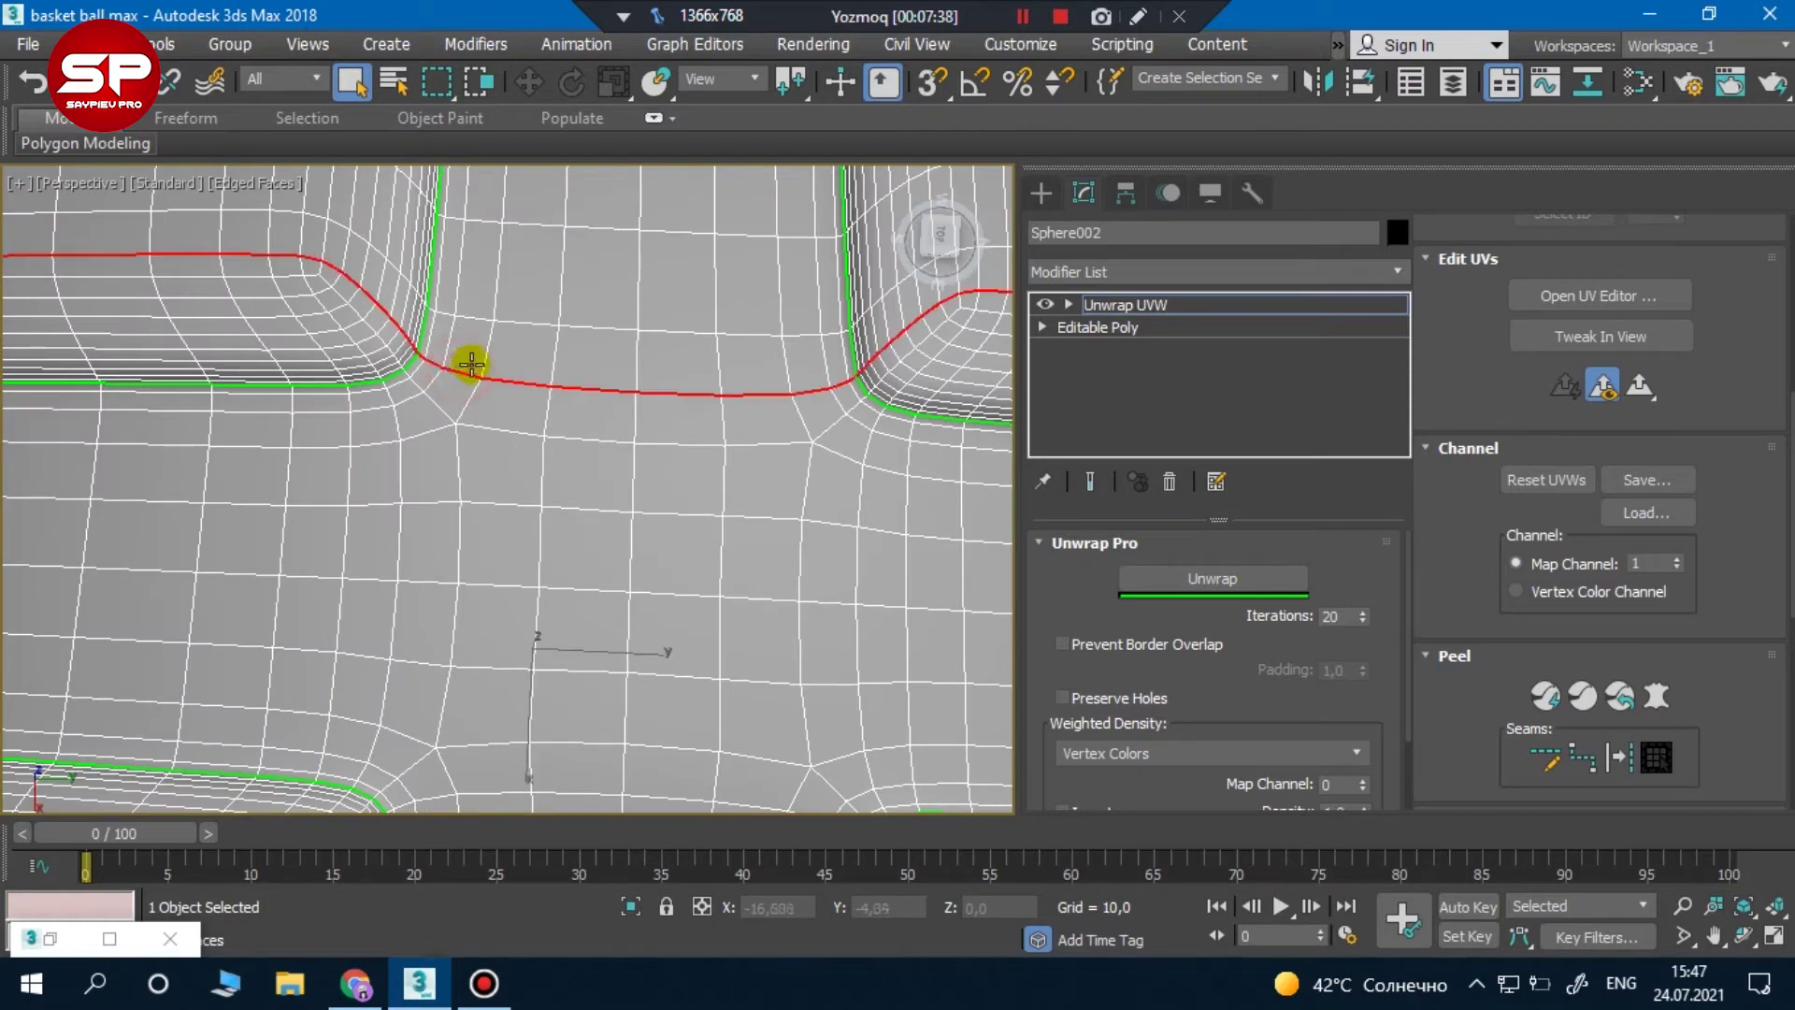
{"action": "scroll", "coordinate": [465, 361], "scroll_direction": "down", "scroll_amount": 3}
{"action": "scroll", "coordinate": [489, 353], "scroll_direction": "up", "scroll_amount": 2}
{"action": "scroll", "coordinate": [440, 379], "scroll_direction": "up", "scroll_amount": 3}
{"action": "scroll", "coordinate": [798, 428], "scroll_direction": "down", "scroll_amount": 2}
{"action": "scroll", "coordinate": [485, 478], "scroll_direction": "up", "scroll_amount": 3}
{"action": "right_click", "coordinate": [497, 478]}
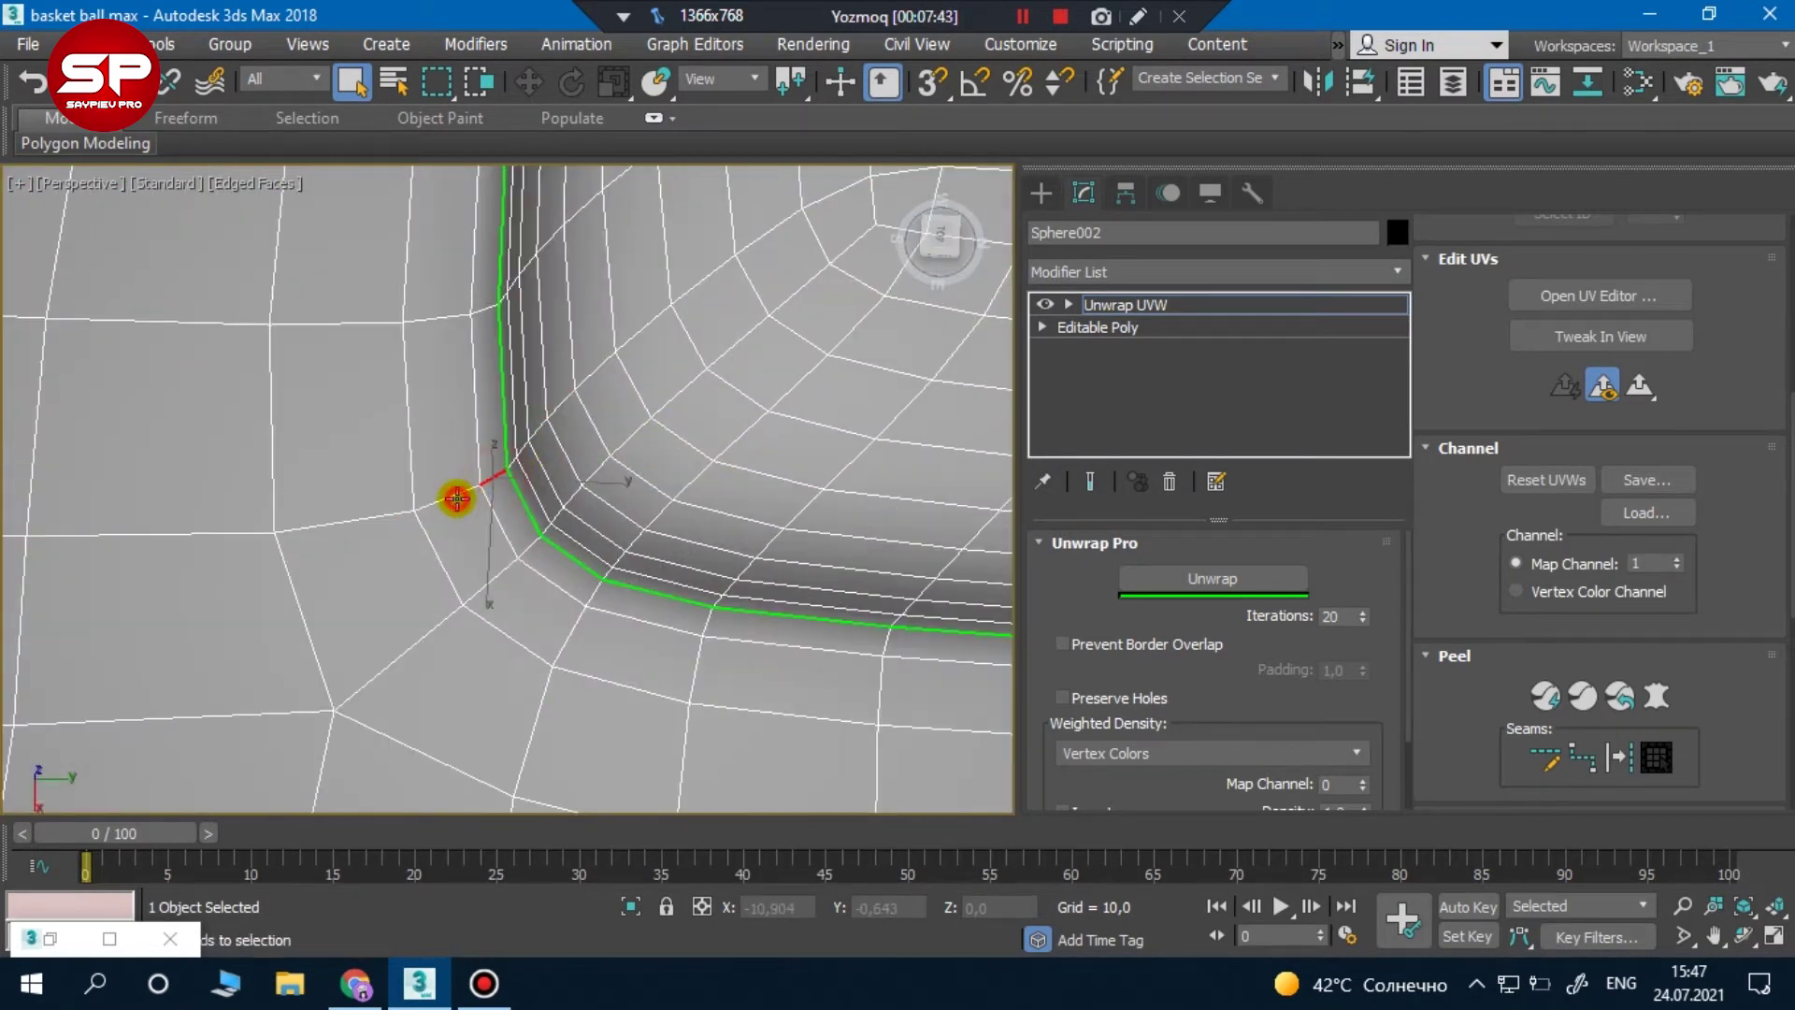
Extend the new red seam path across the panel to the groove corner
{"action": "scroll", "coordinate": [261, 530], "scroll_direction": "down", "scroll_amount": 3}
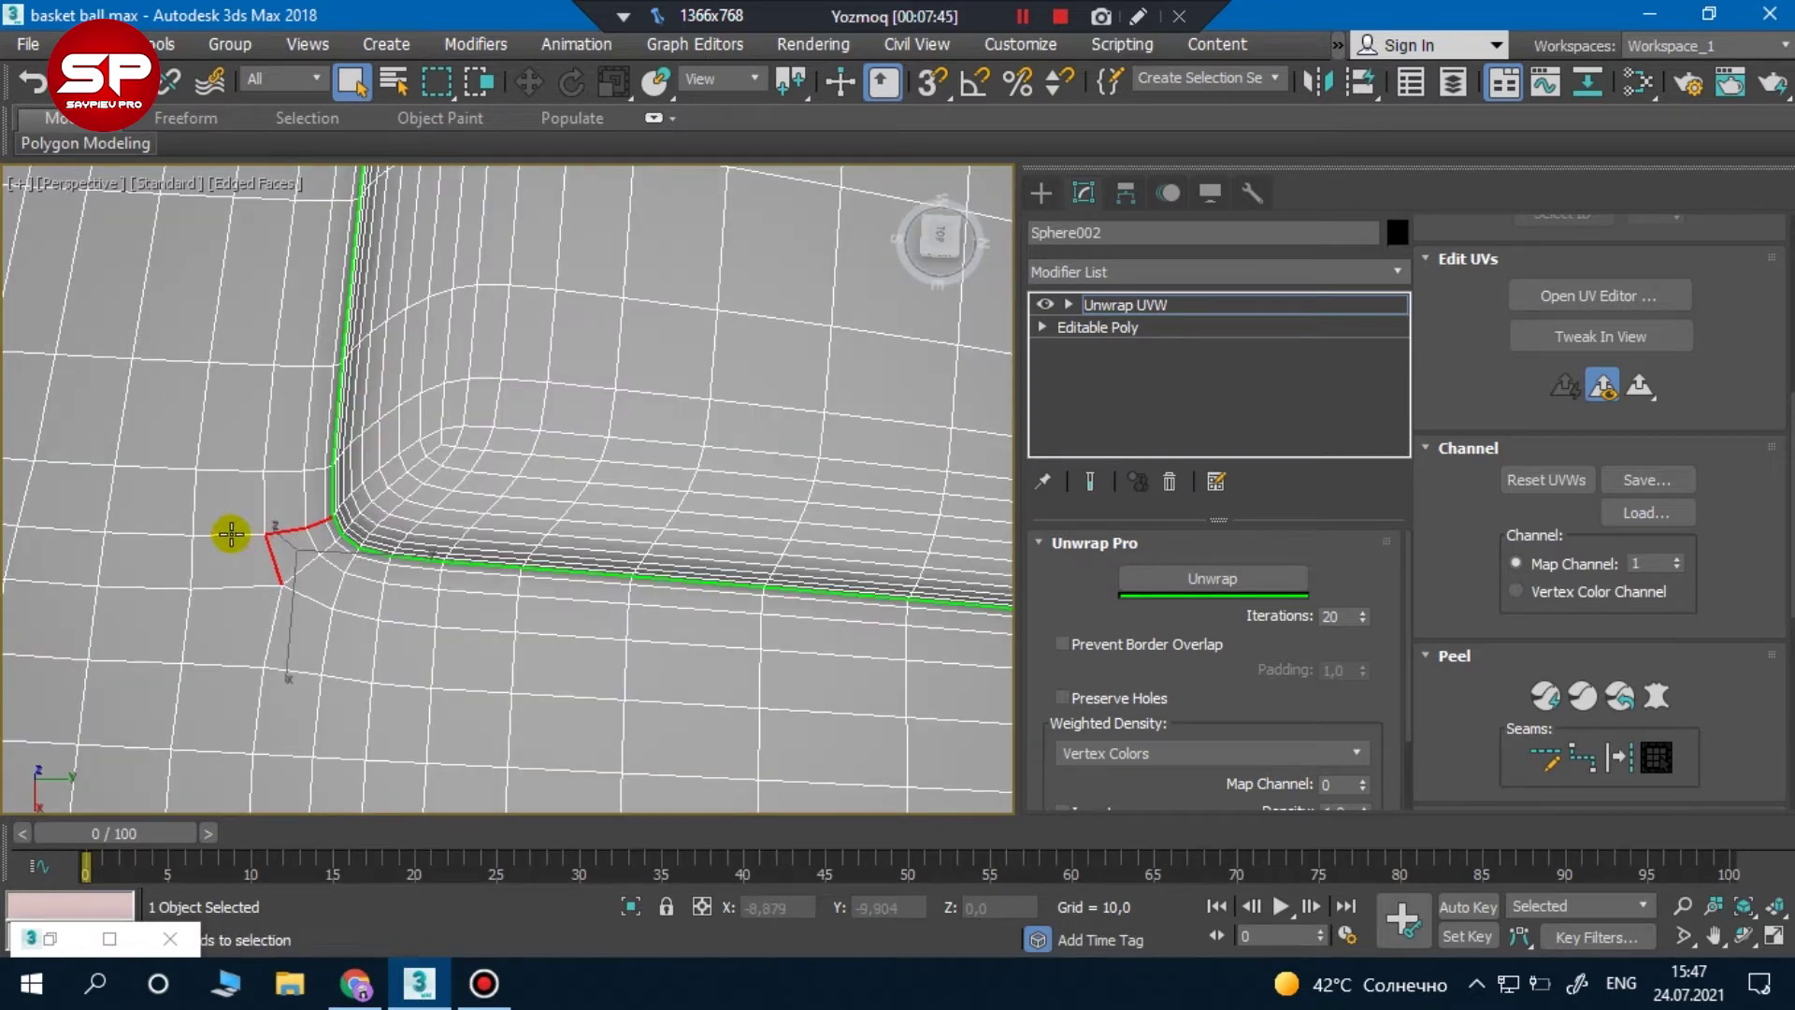
{"action": "scroll", "coordinate": [172, 533], "scroll_direction": "down", "scroll_amount": 2}
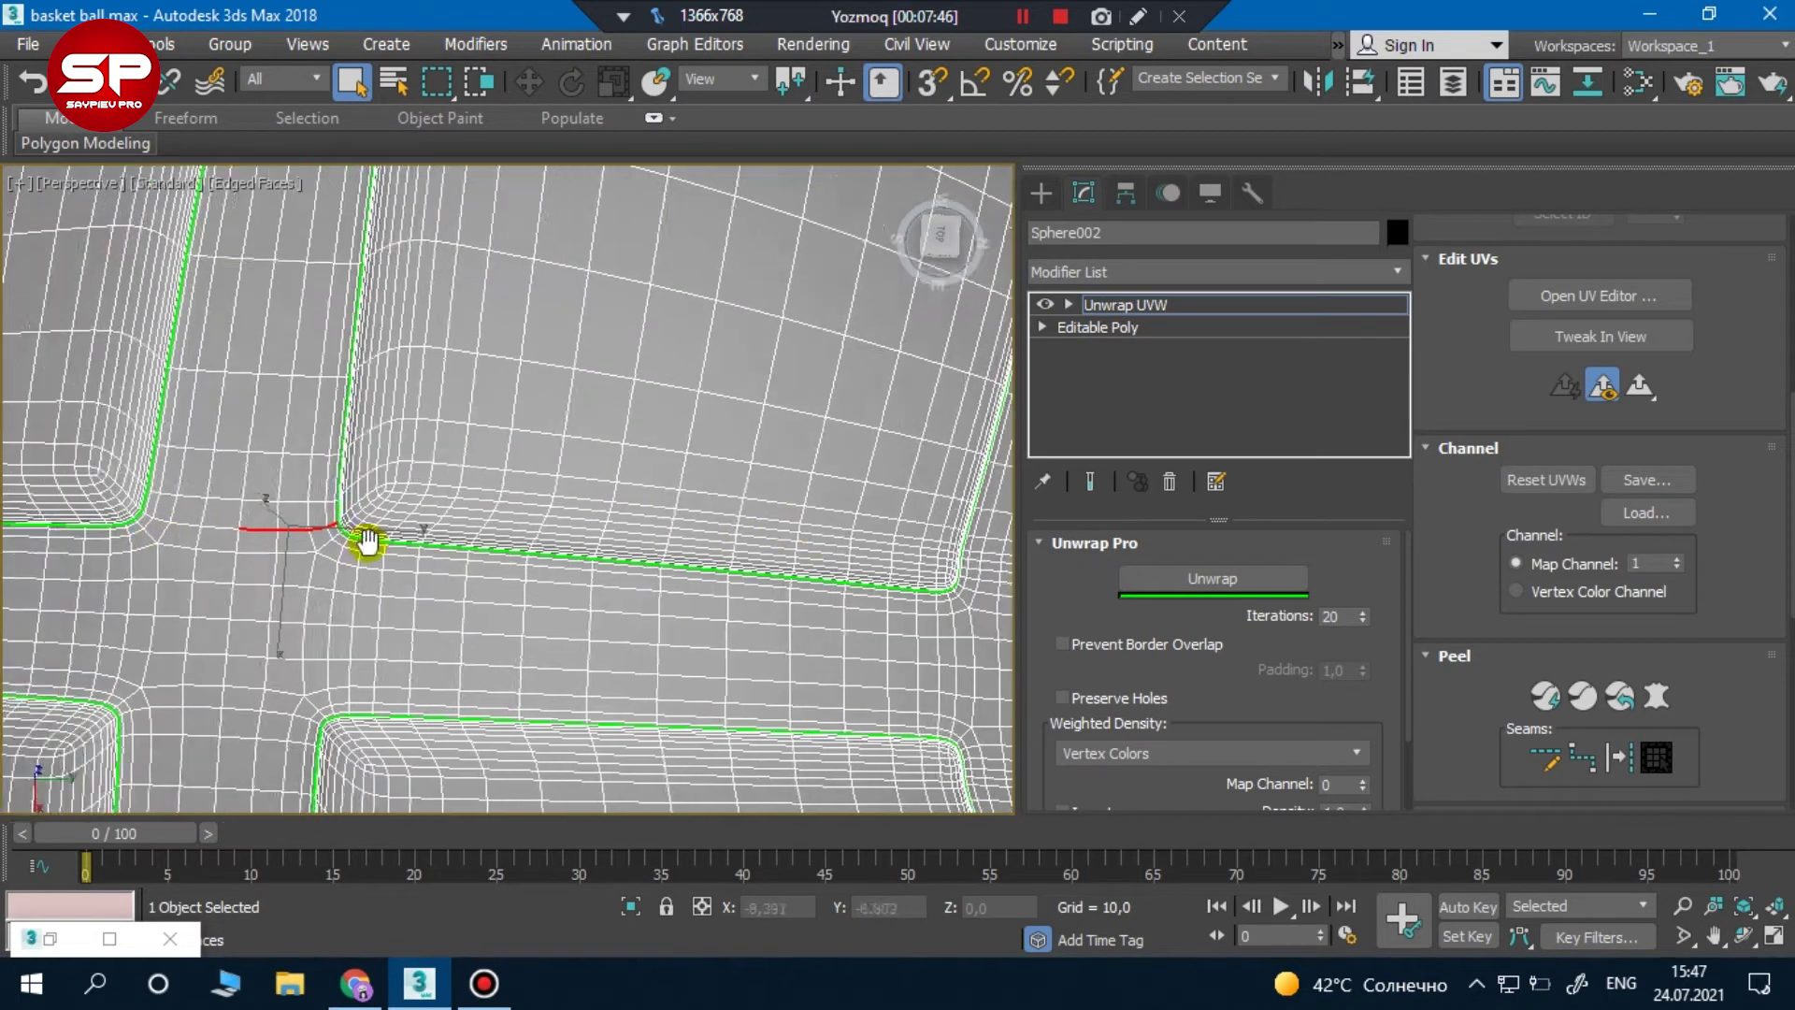
{"action": "scroll", "coordinate": [269, 516], "scroll_direction": "up", "scroll_amount": 1}
{"action": "scroll", "coordinate": [261, 543], "scroll_direction": "up", "scroll_amount": 4}
{"action": "left_click", "coordinate": [206, 547]}
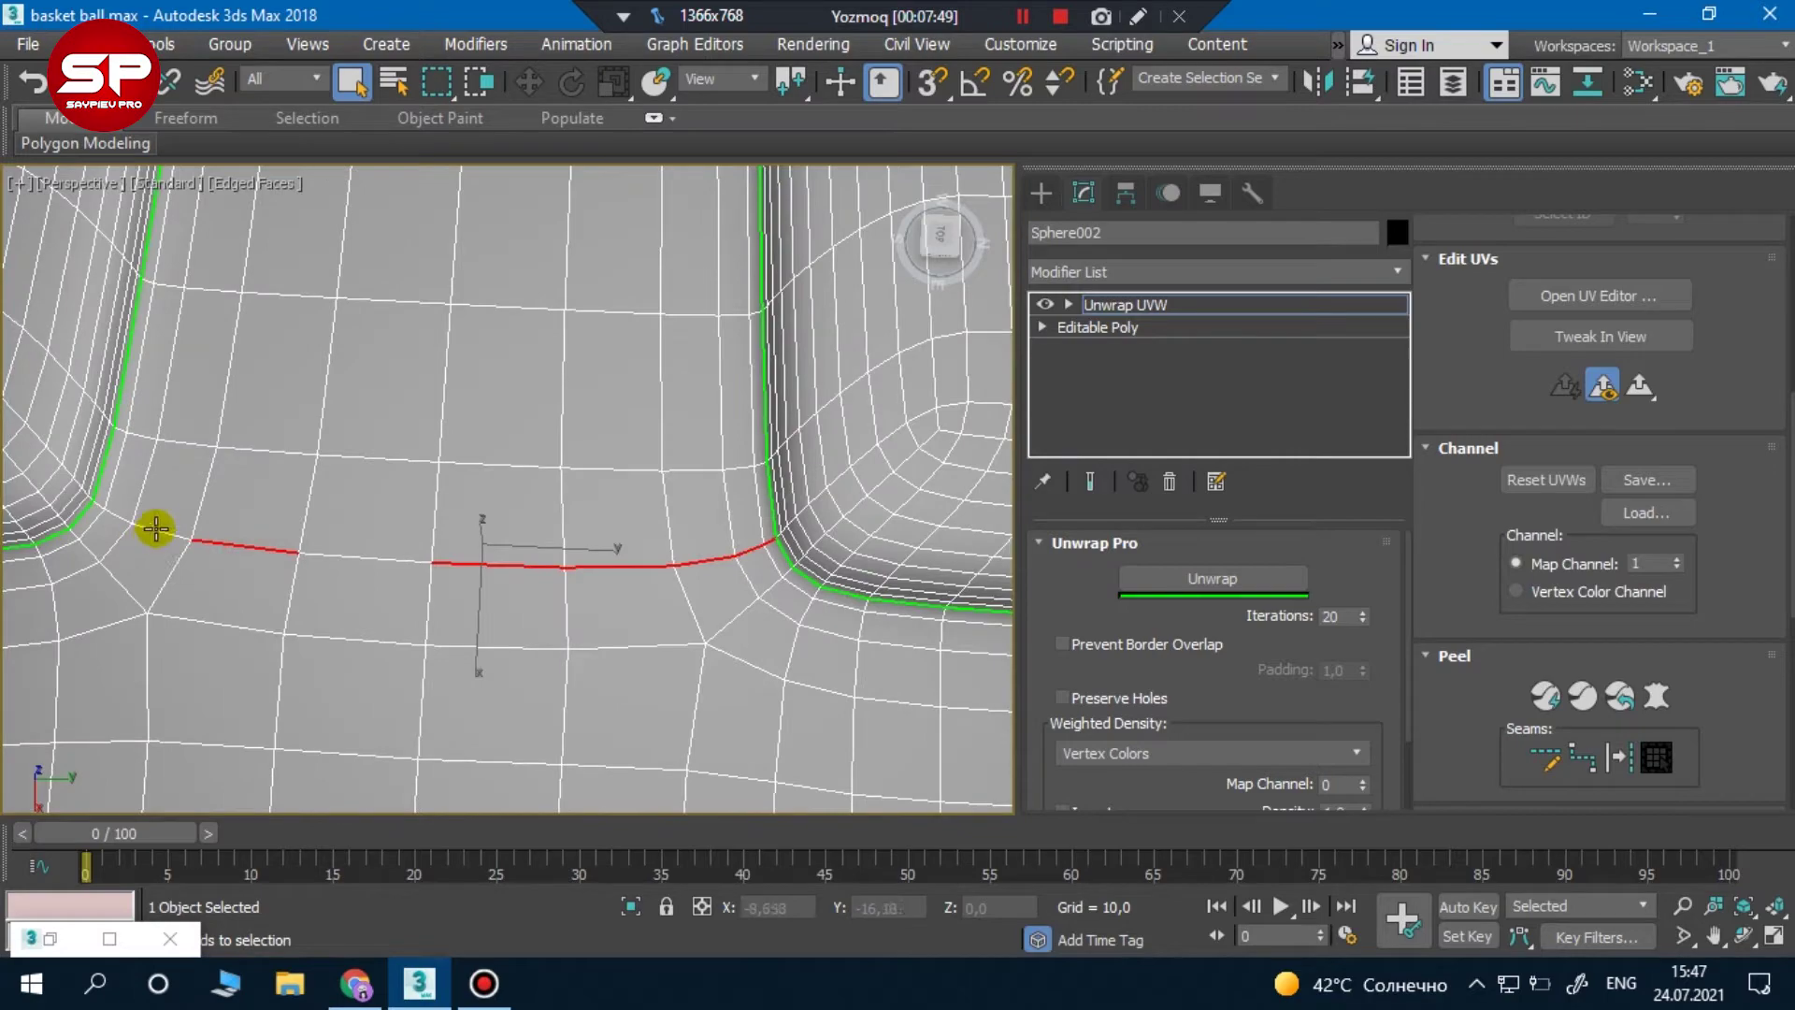
{"action": "left_click", "coordinate": [110, 506]}
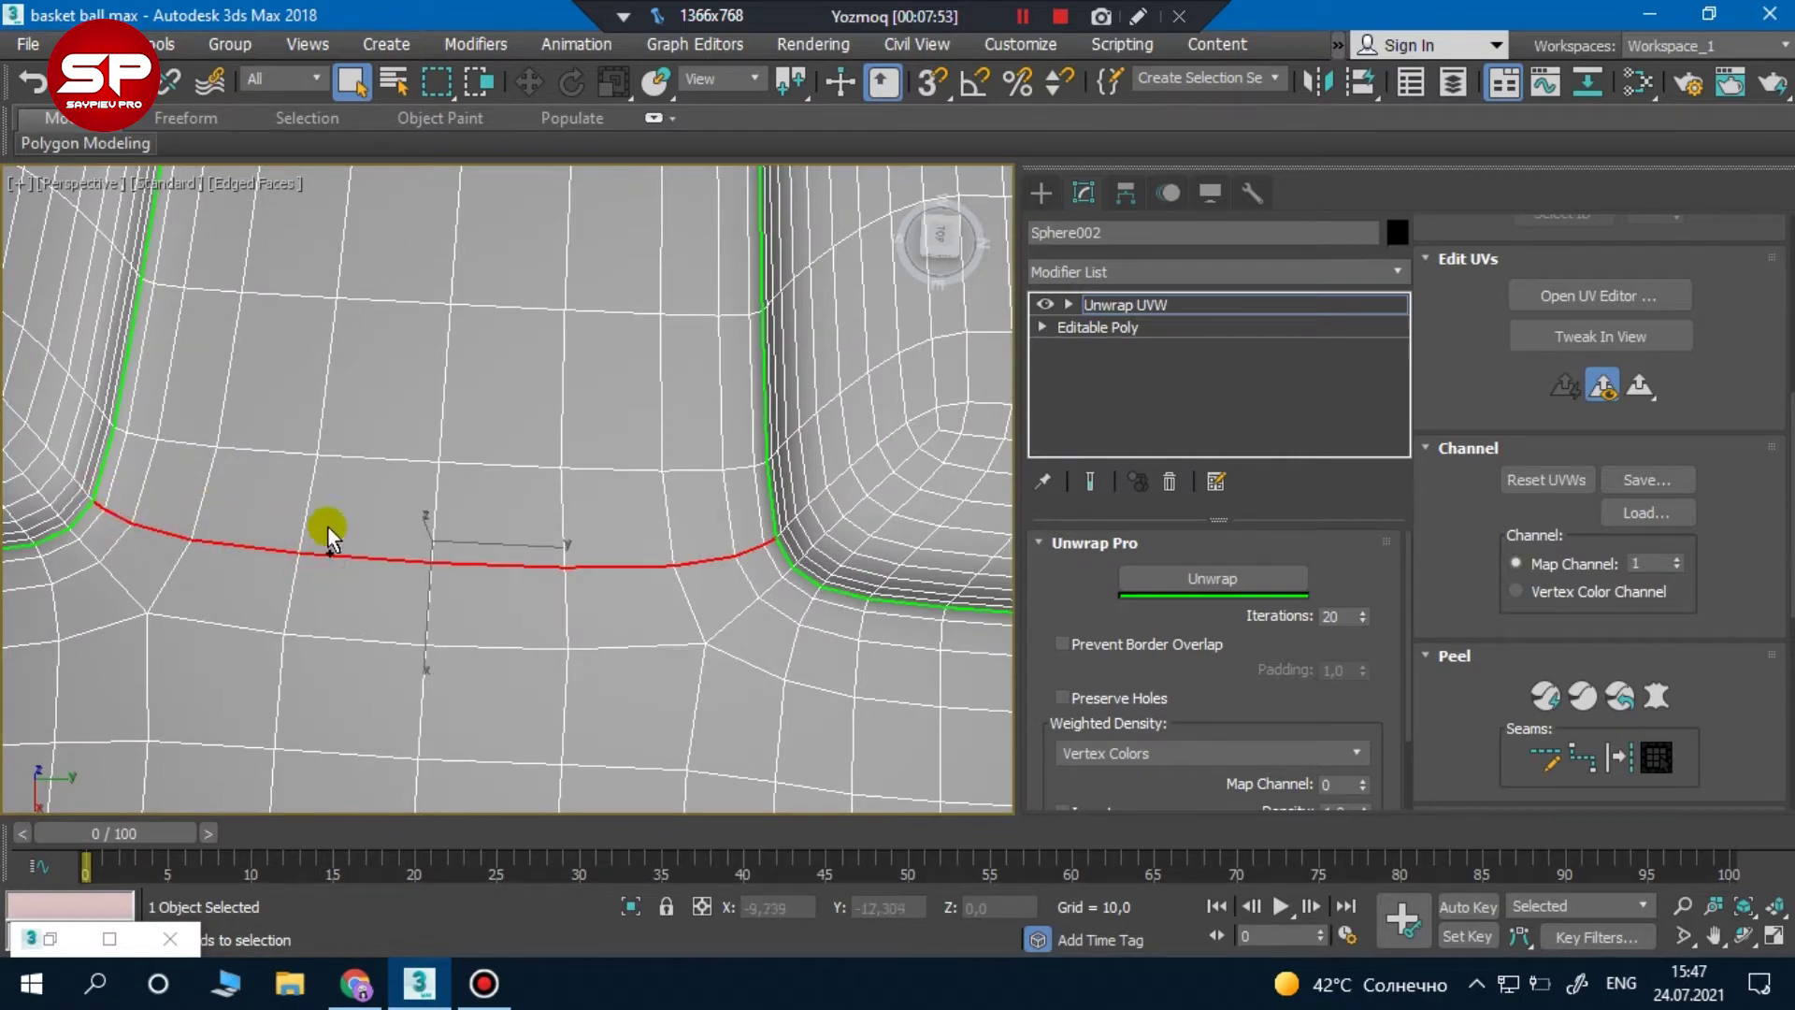
{"action": "scroll", "coordinate": [749, 550], "scroll_direction": "down", "scroll_amount": 5}
{"action": "scroll", "coordinate": [541, 392], "scroll_direction": "up", "scroll_amount": 3}
{"action": "scroll", "coordinate": [522, 337], "scroll_direction": "up", "scroll_amount": 2}
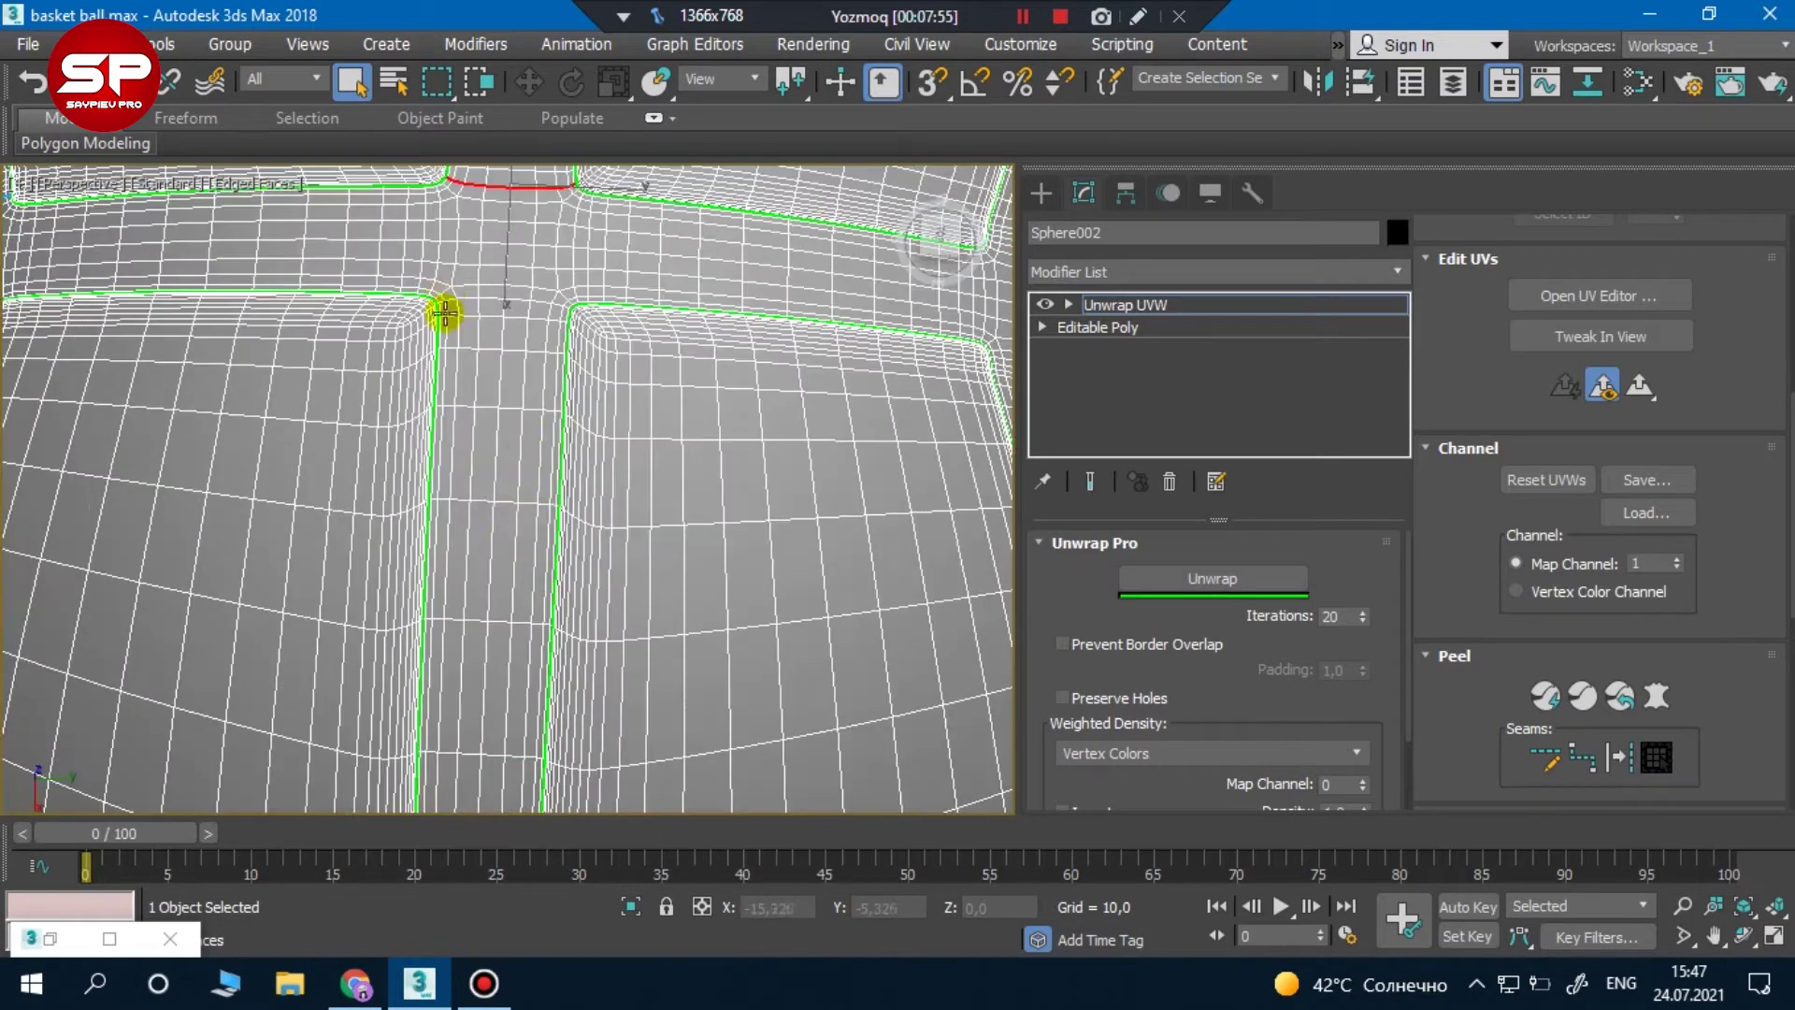
Trace a seam along the panel edges to the groove corner and commit it
{"action": "scroll", "coordinate": [444, 311], "scroll_direction": "up", "scroll_amount": 2}
{"action": "scroll", "coordinate": [437, 396], "scroll_direction": "up", "scroll_amount": 2}
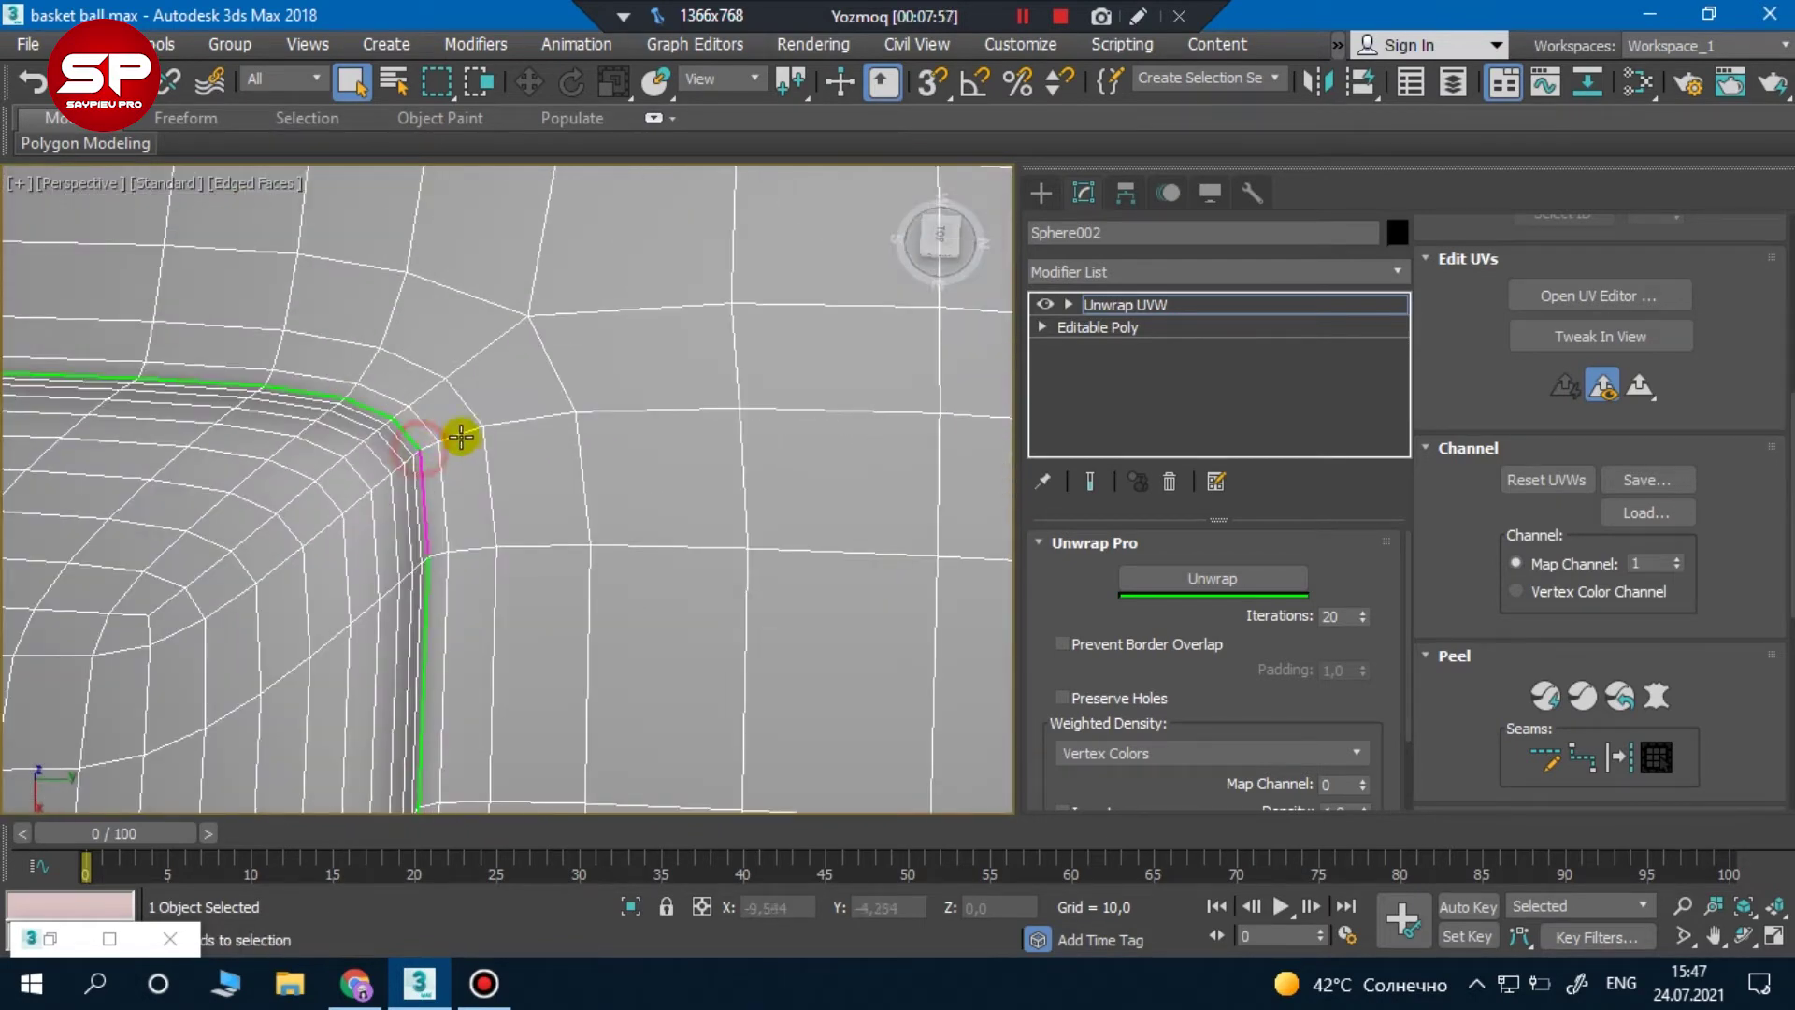
{"action": "left_click", "coordinate": [428, 443]}
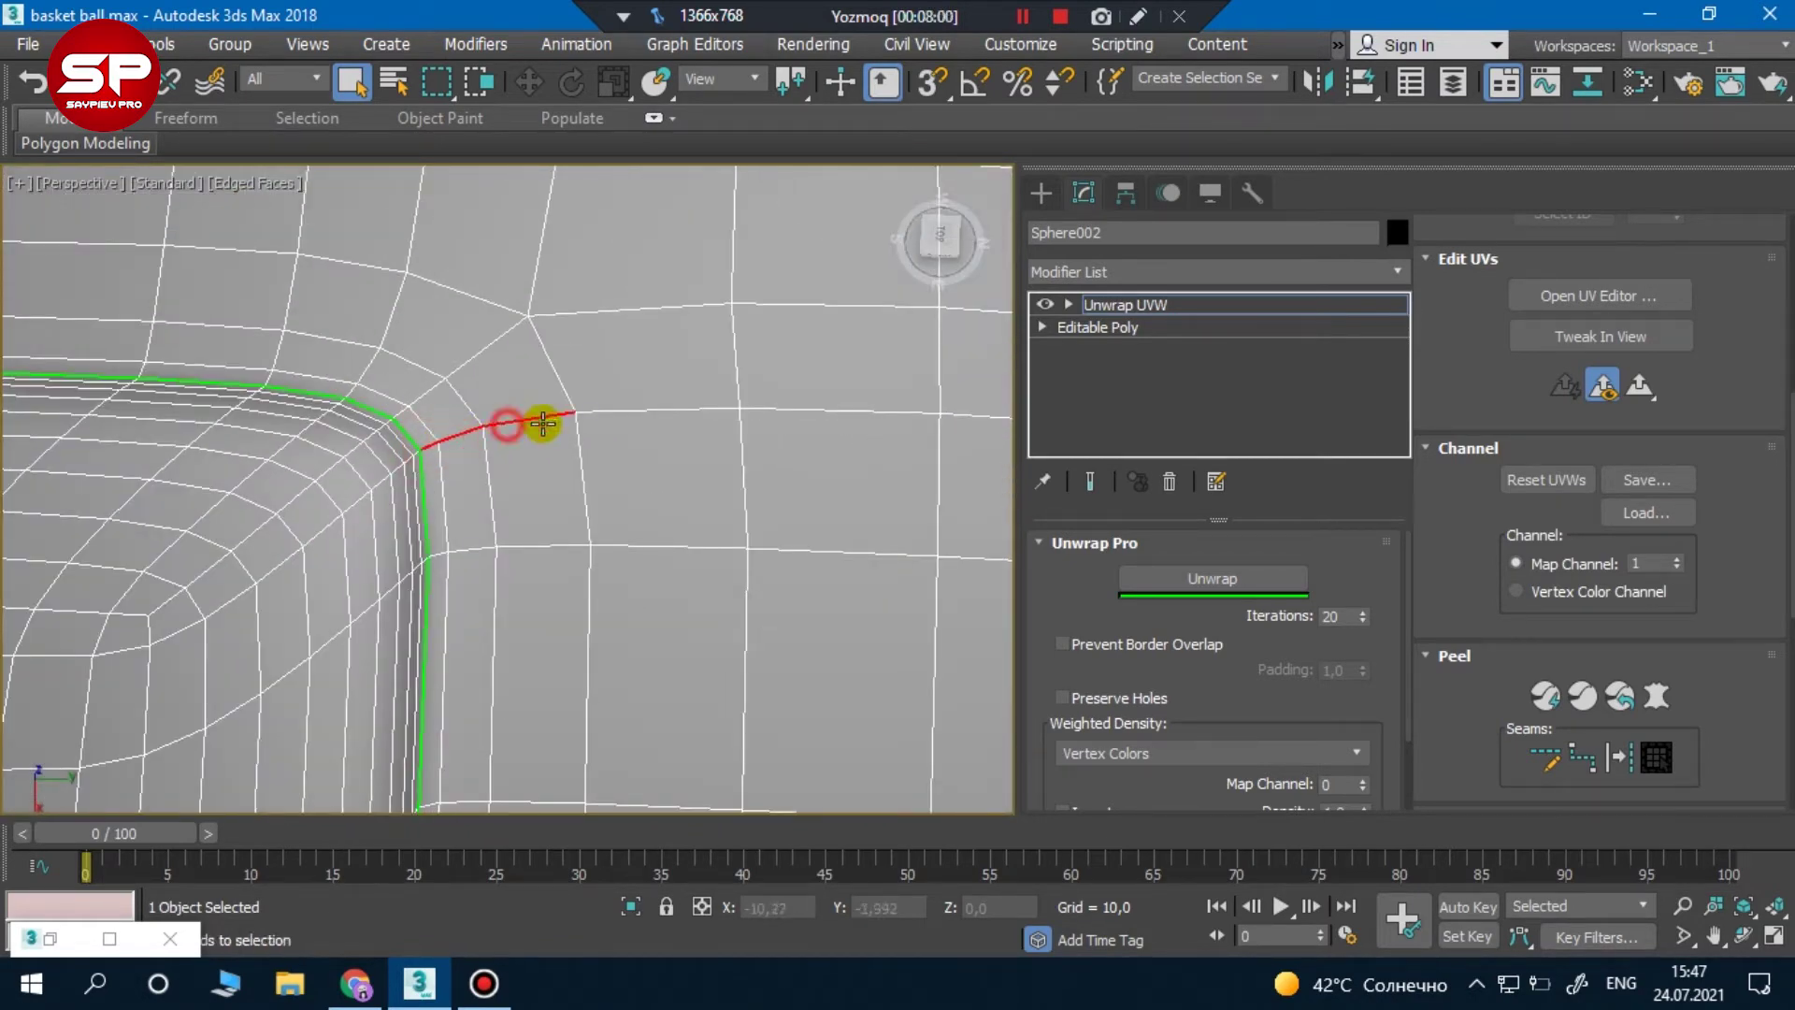
{"action": "scroll", "coordinate": [760, 409], "scroll_direction": "down", "scroll_amount": 5}
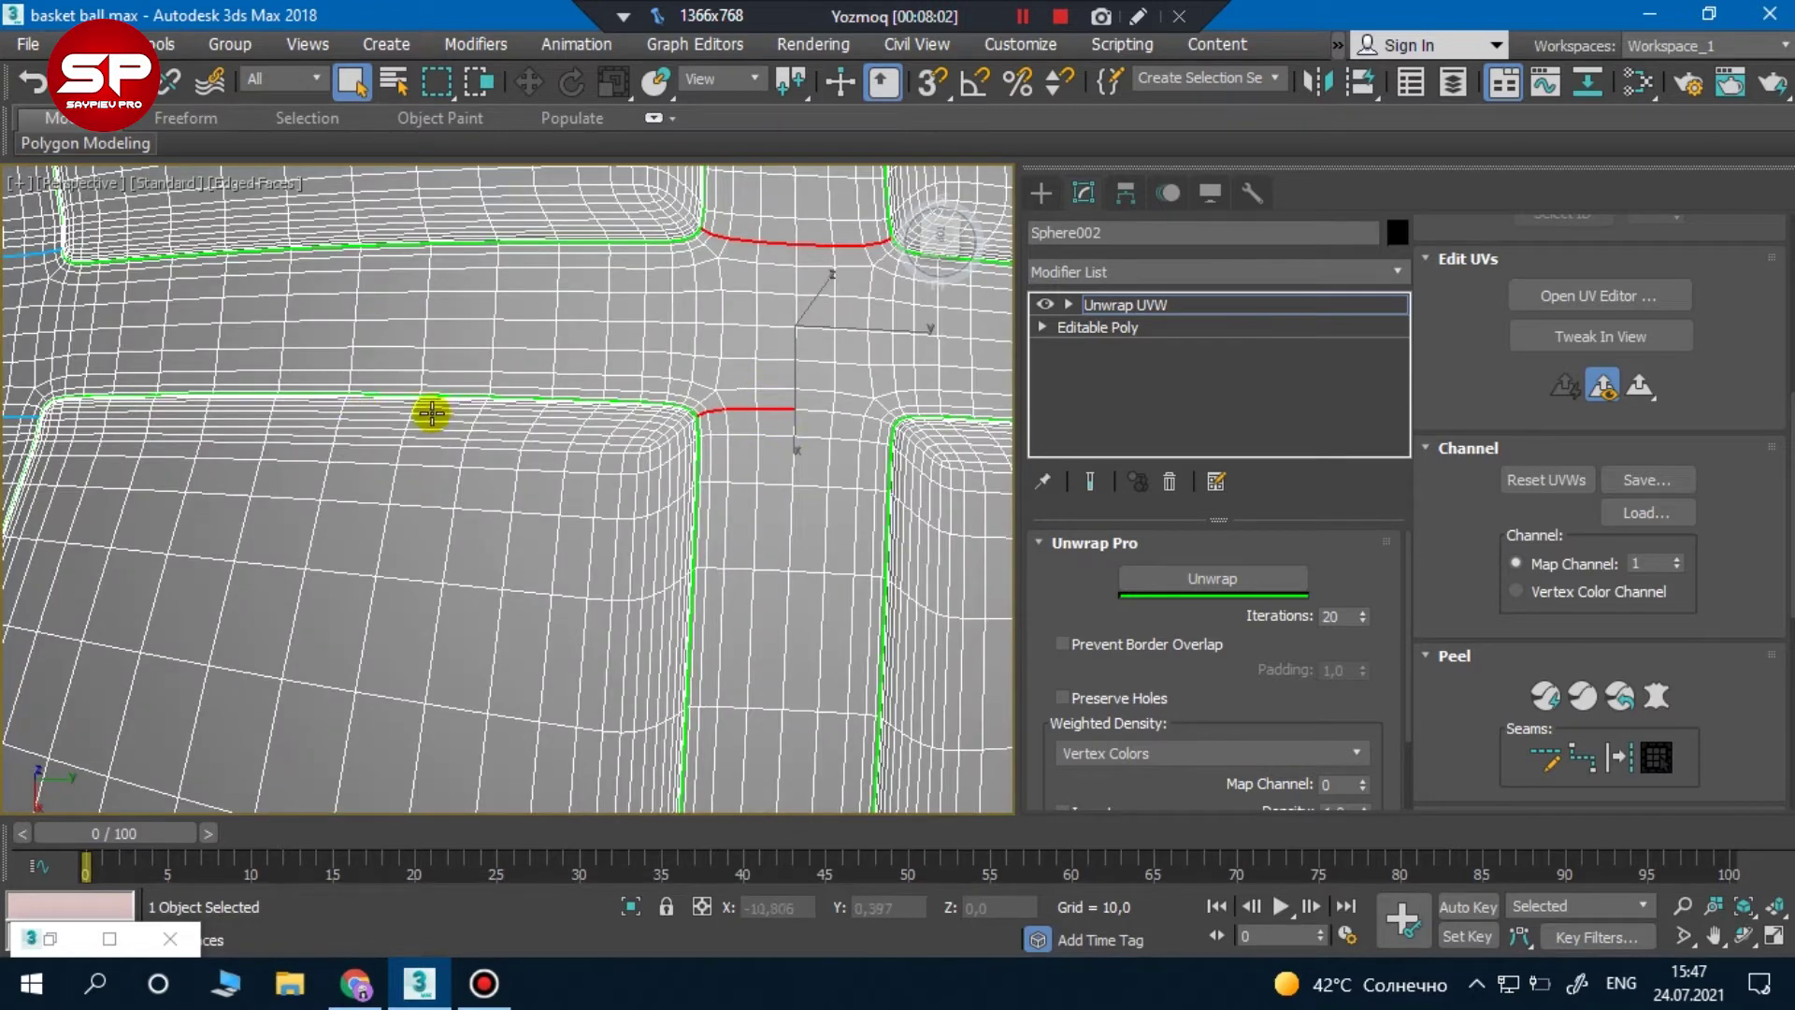
{"action": "middle_click_drag", "start_coordinate": [805, 441], "coordinate": [517, 433]}
{"action": "scroll", "coordinate": [521, 421], "scroll_direction": "up", "scroll_amount": 3}
{"action": "scroll", "coordinate": [406, 389], "scroll_direction": "up", "scroll_amount": 2}
{"action": "left_click", "coordinate": [321, 370]}
{"action": "left_click", "coordinate": [441, 385]}
{"action": "left_click", "coordinate": [570, 408]}
{"action": "left_click", "coordinate": [623, 429]}
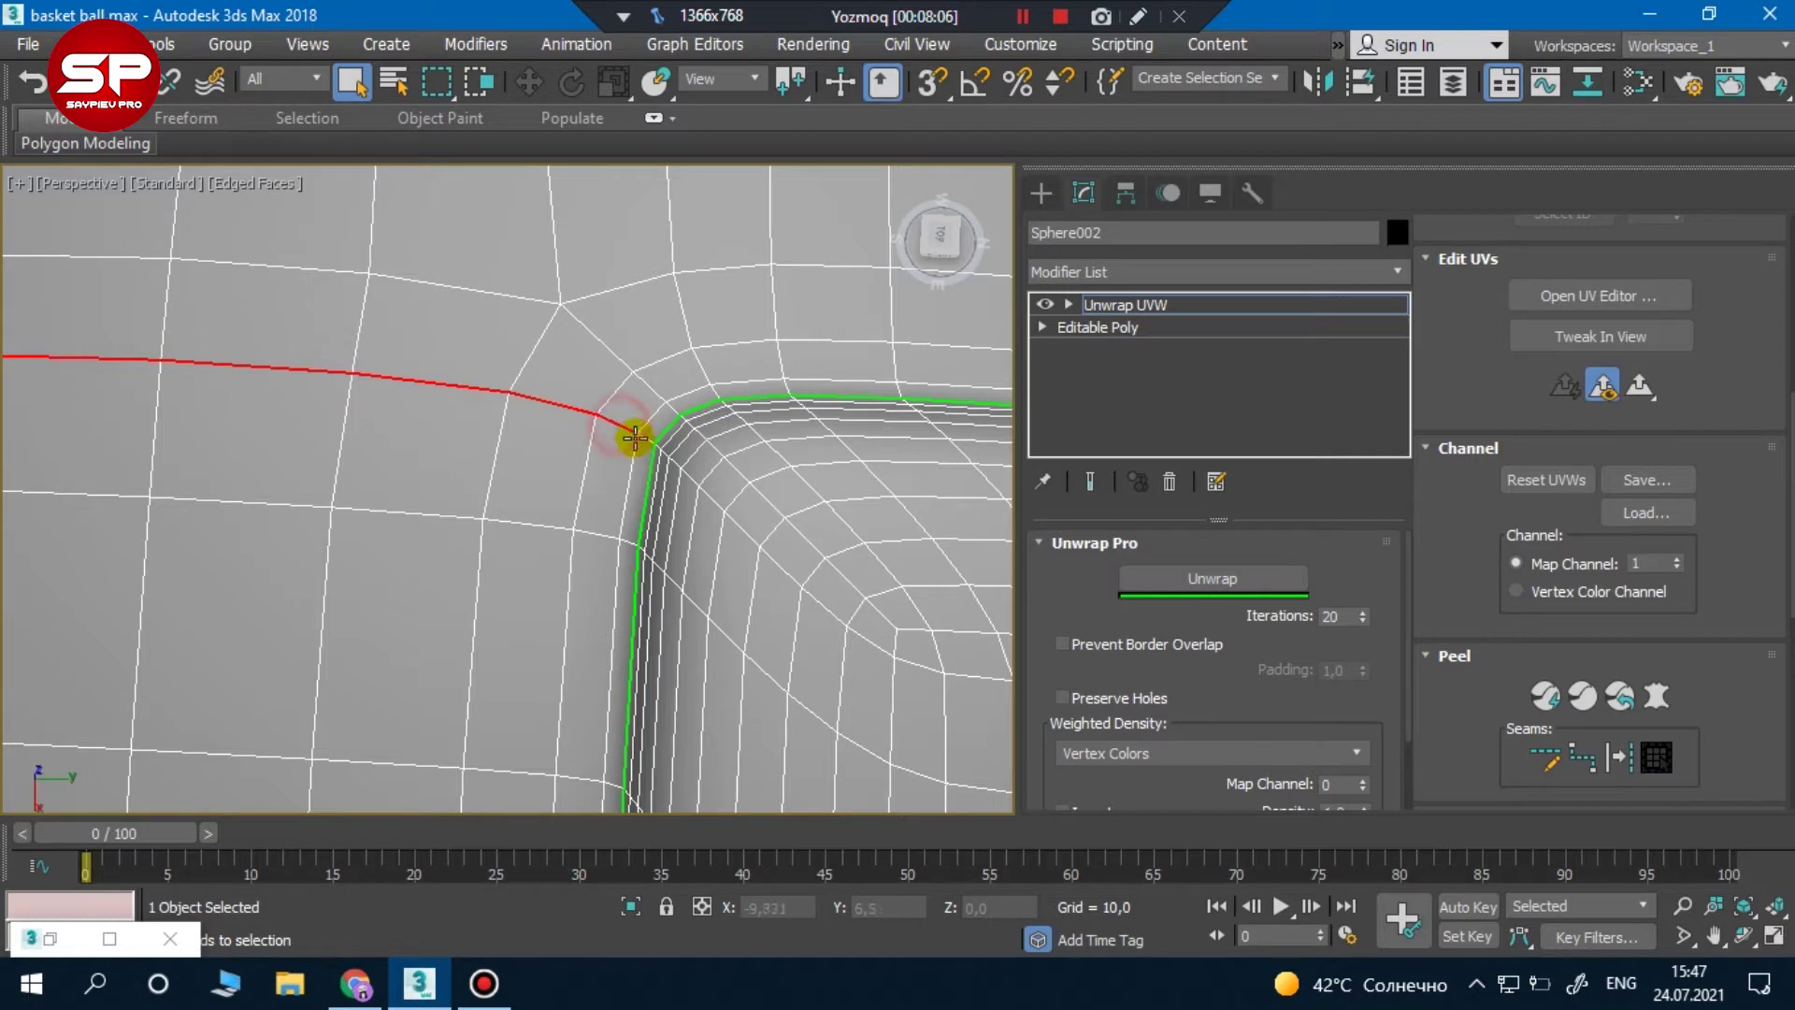
{"action": "scroll", "coordinate": [641, 430], "scroll_direction": "up", "scroll_amount": 3}
{"action": "left_click", "coordinate": [665, 433]}
{"action": "left_click", "coordinate": [1636, 756]}
Orbit to a new crossing and pick an edge run from the groove corner across the panel
{"action": "scroll", "coordinate": [673, 368], "scroll_direction": "down", "scroll_amount": 3}
{"action": "scroll", "coordinate": [689, 361], "scroll_direction": "down", "scroll_amount": 3}
{"action": "scroll", "coordinate": [741, 396], "scroll_direction": "down", "scroll_amount": 2}
{"action": "middle_click_drag", "start_coordinate": [857, 398], "coordinate": [601, 433], "text": "alt"}
{"action": "scroll", "coordinate": [592, 405], "scroll_direction": "up", "scroll_amount": 2}
{"action": "scroll", "coordinate": [519, 408], "scroll_direction": "up", "scroll_amount": 4}
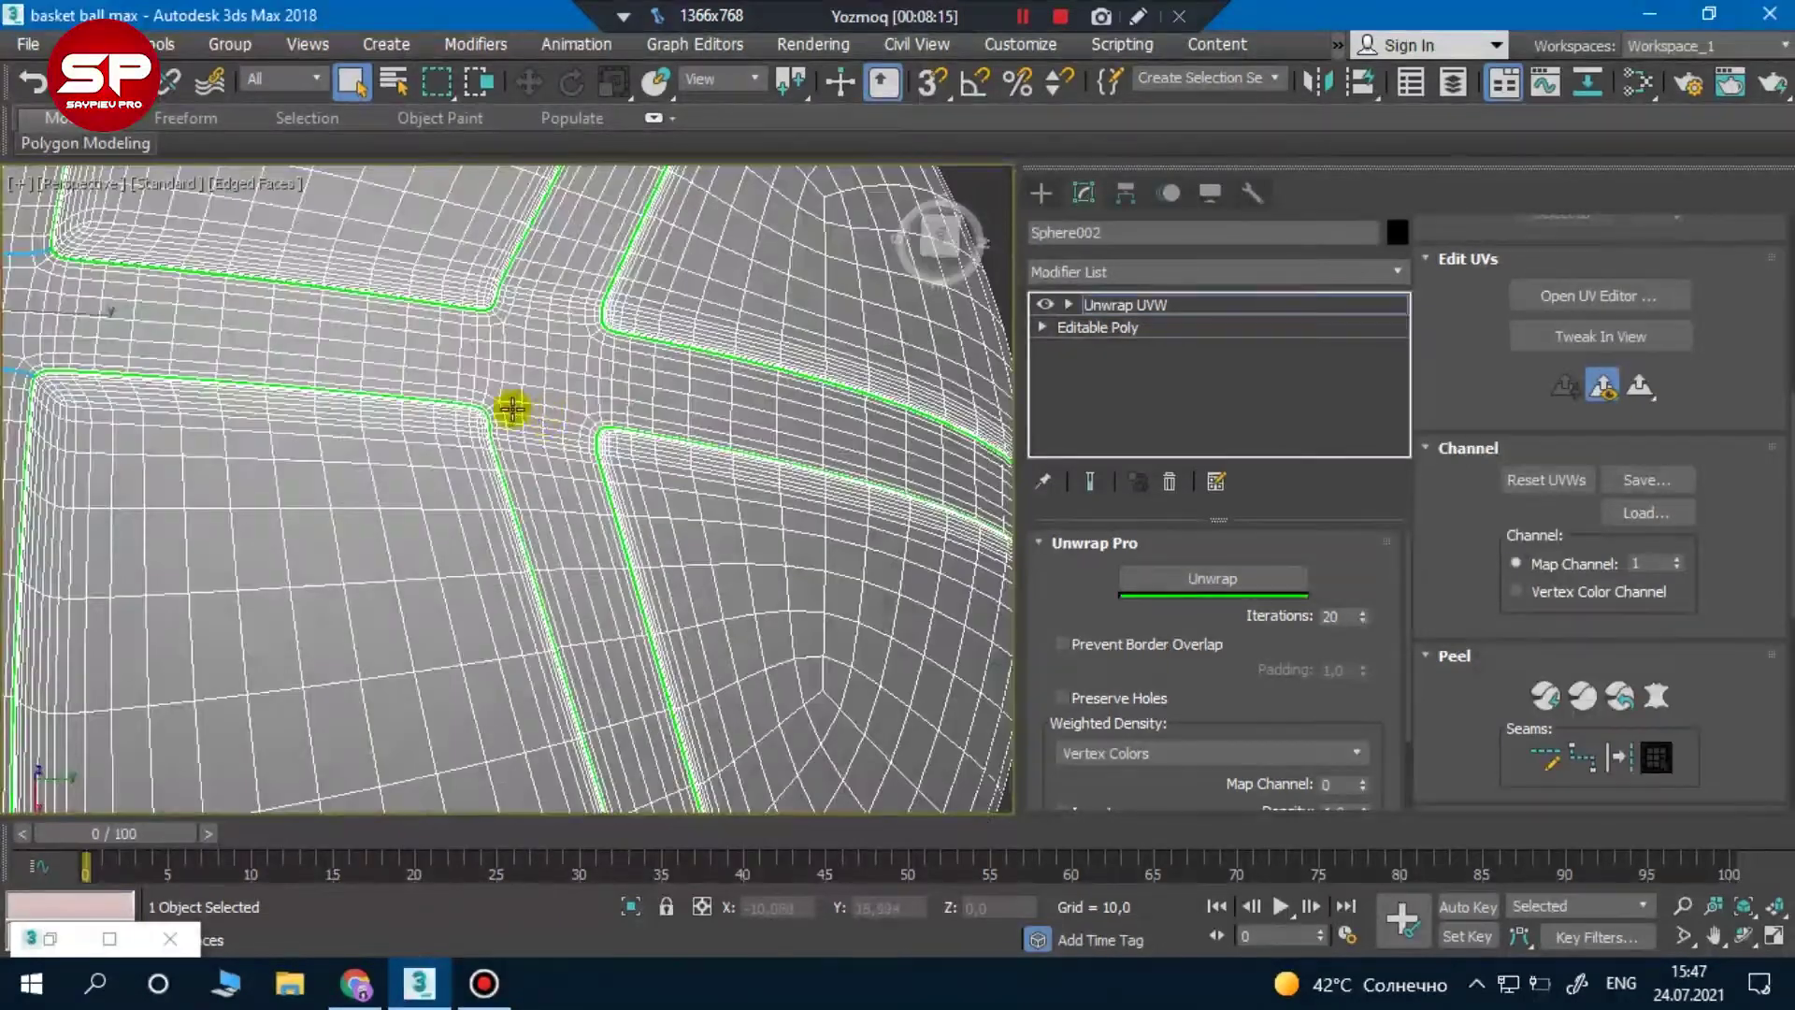
{"action": "scroll", "coordinate": [519, 408], "scroll_direction": "up", "scroll_amount": 5}
{"action": "scroll", "coordinate": [150, 495], "scroll_direction": "up", "scroll_amount": 2}
{"action": "left_click", "coordinate": [152, 473]}
{"action": "left_click", "coordinate": [144, 464]}
{"action": "double_click", "coordinate": [489, 460]}
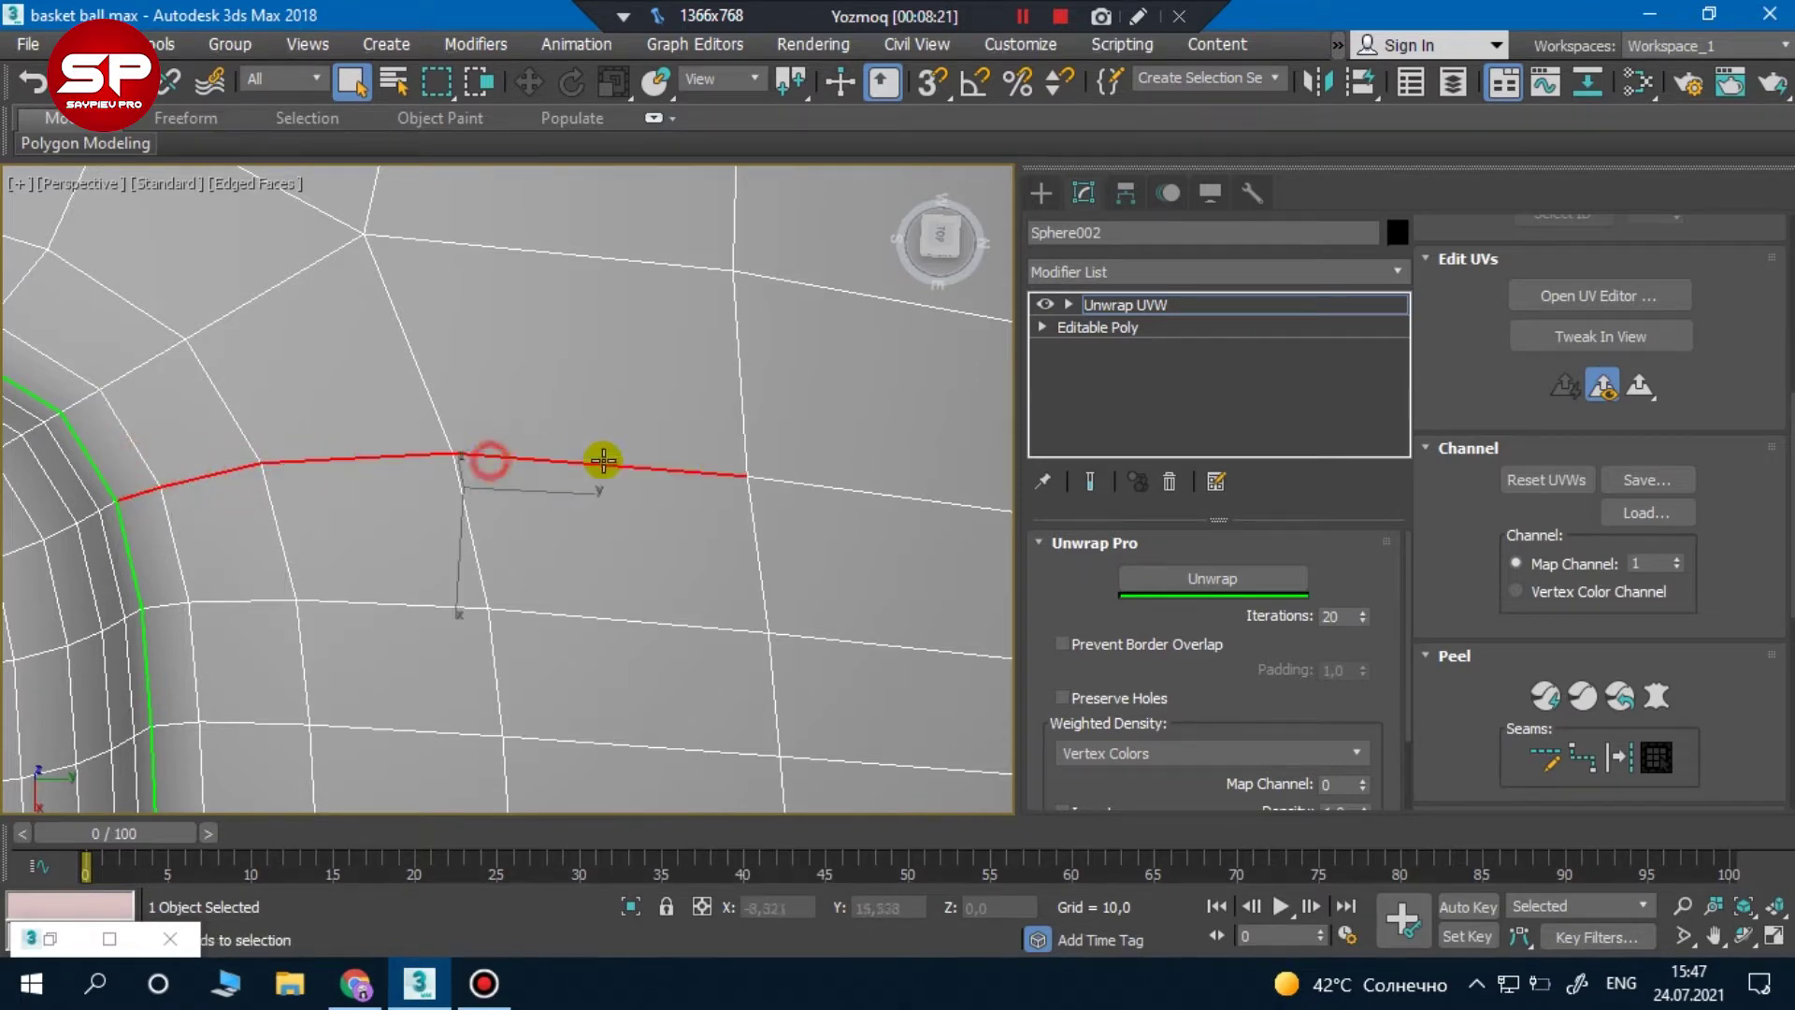
{"action": "left_click", "coordinate": [827, 479]}
Zoom in and switch to Expert Mode (Ctrl+X) for a larger viewport
{"action": "scroll", "coordinate": [592, 481], "scroll_direction": "down", "scroll_amount": 3}
{"action": "scroll", "coordinate": [814, 508], "scroll_direction": "up", "scroll_amount": 2}
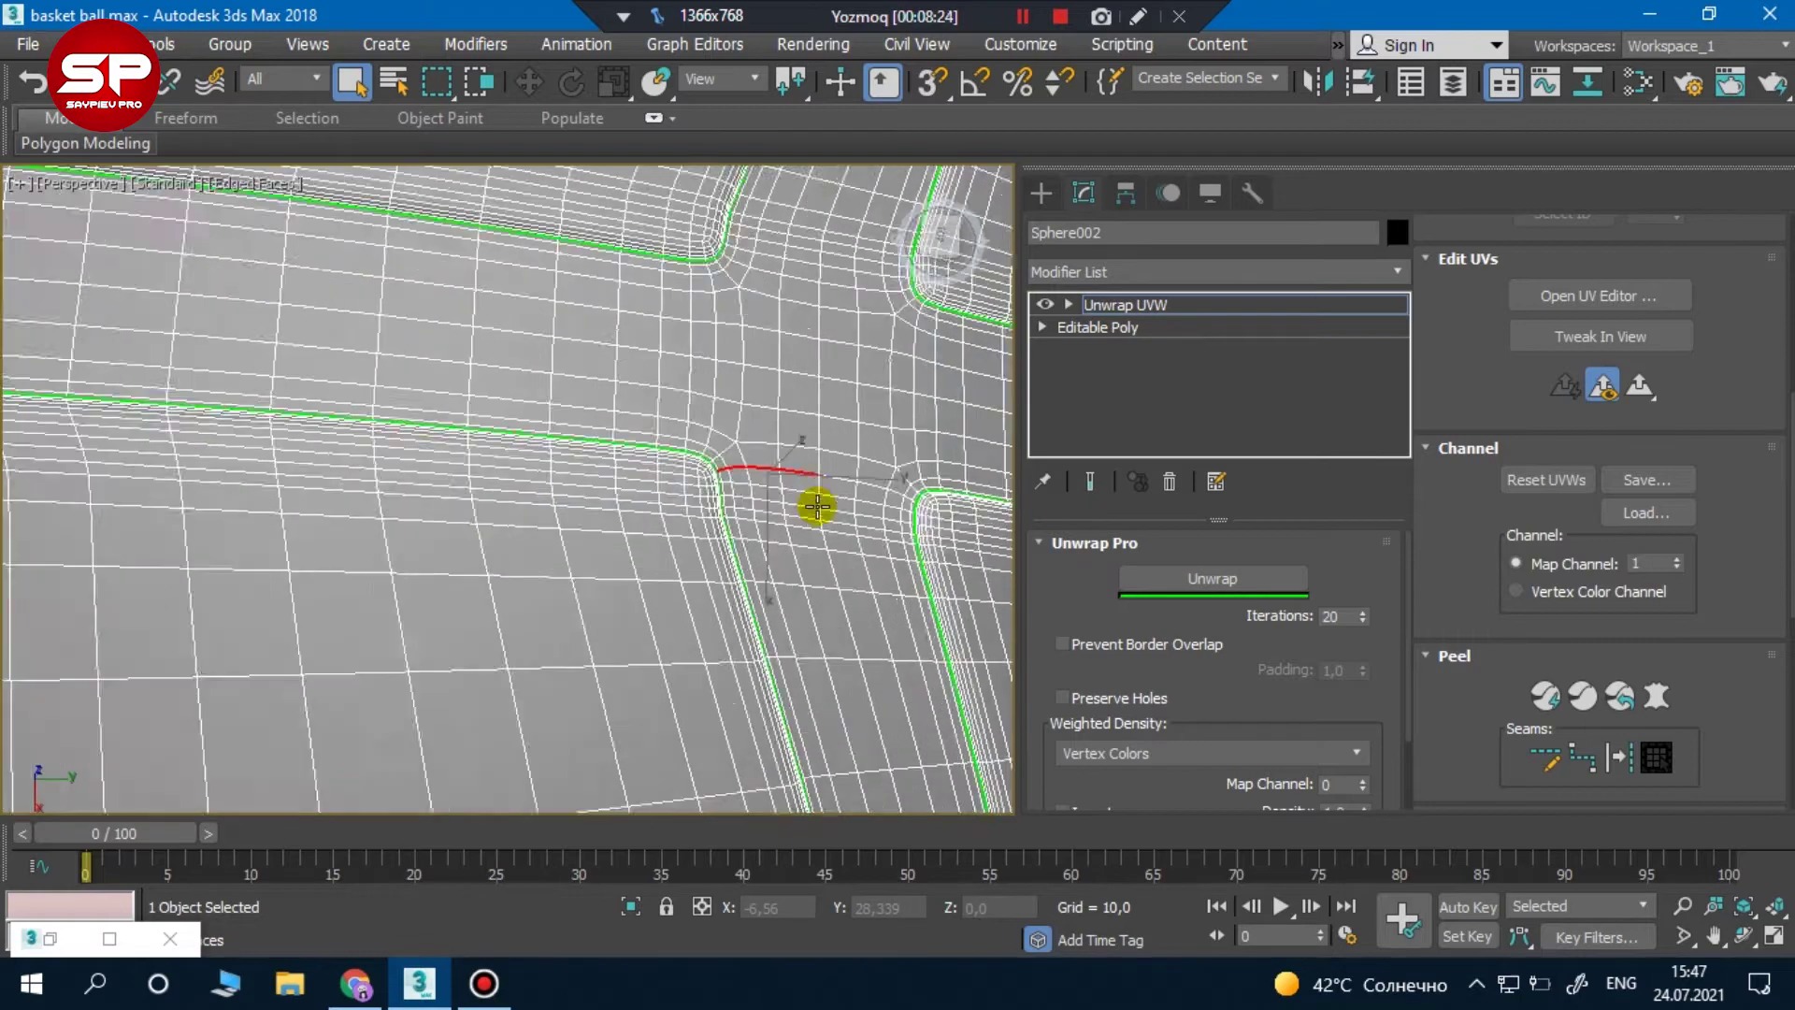
{"action": "scroll", "coordinate": [861, 458], "scroll_direction": "up", "scroll_amount": 2}
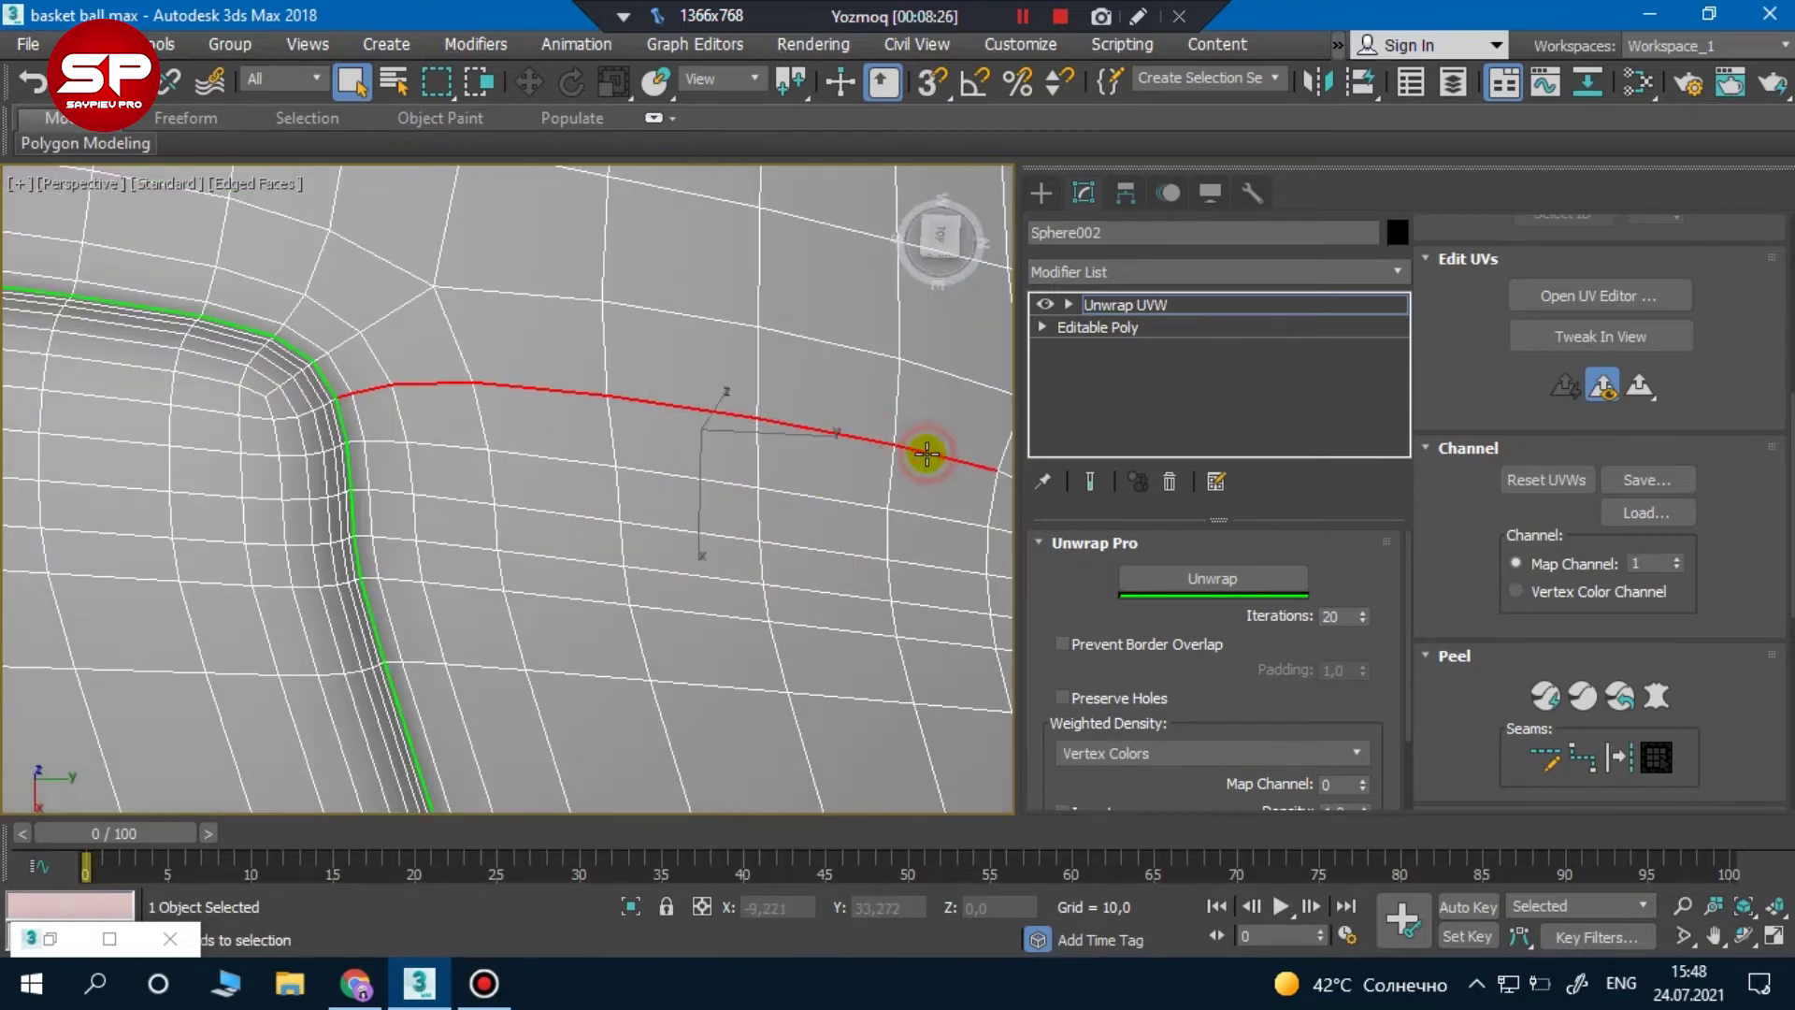
{"action": "scroll", "coordinate": [930, 449], "scroll_direction": "down", "scroll_amount": 3}
{"action": "scroll", "coordinate": [939, 456], "scroll_direction": "up", "scroll_amount": 2}
{"action": "key", "text": "ctrl+x"}
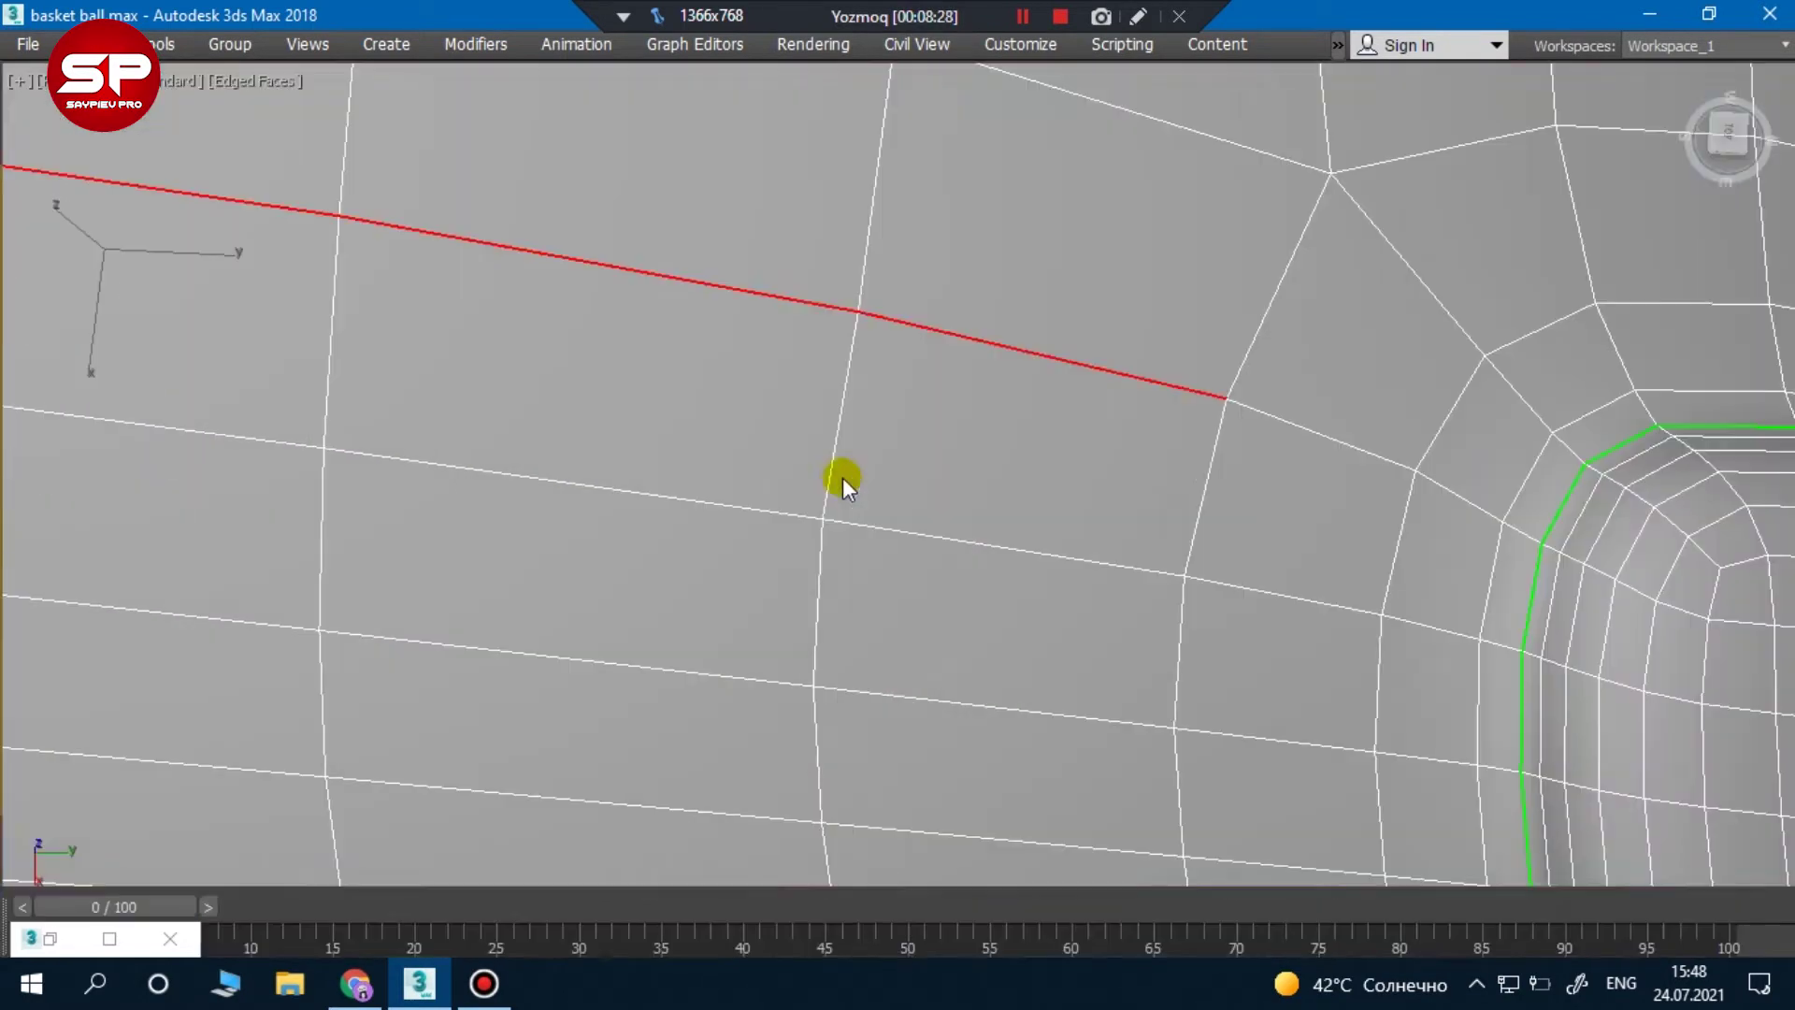
Extend the red path by one more edge at its far end
{"action": "middle_click_drag", "start_coordinate": [1515, 469], "coordinate": [746, 519]}
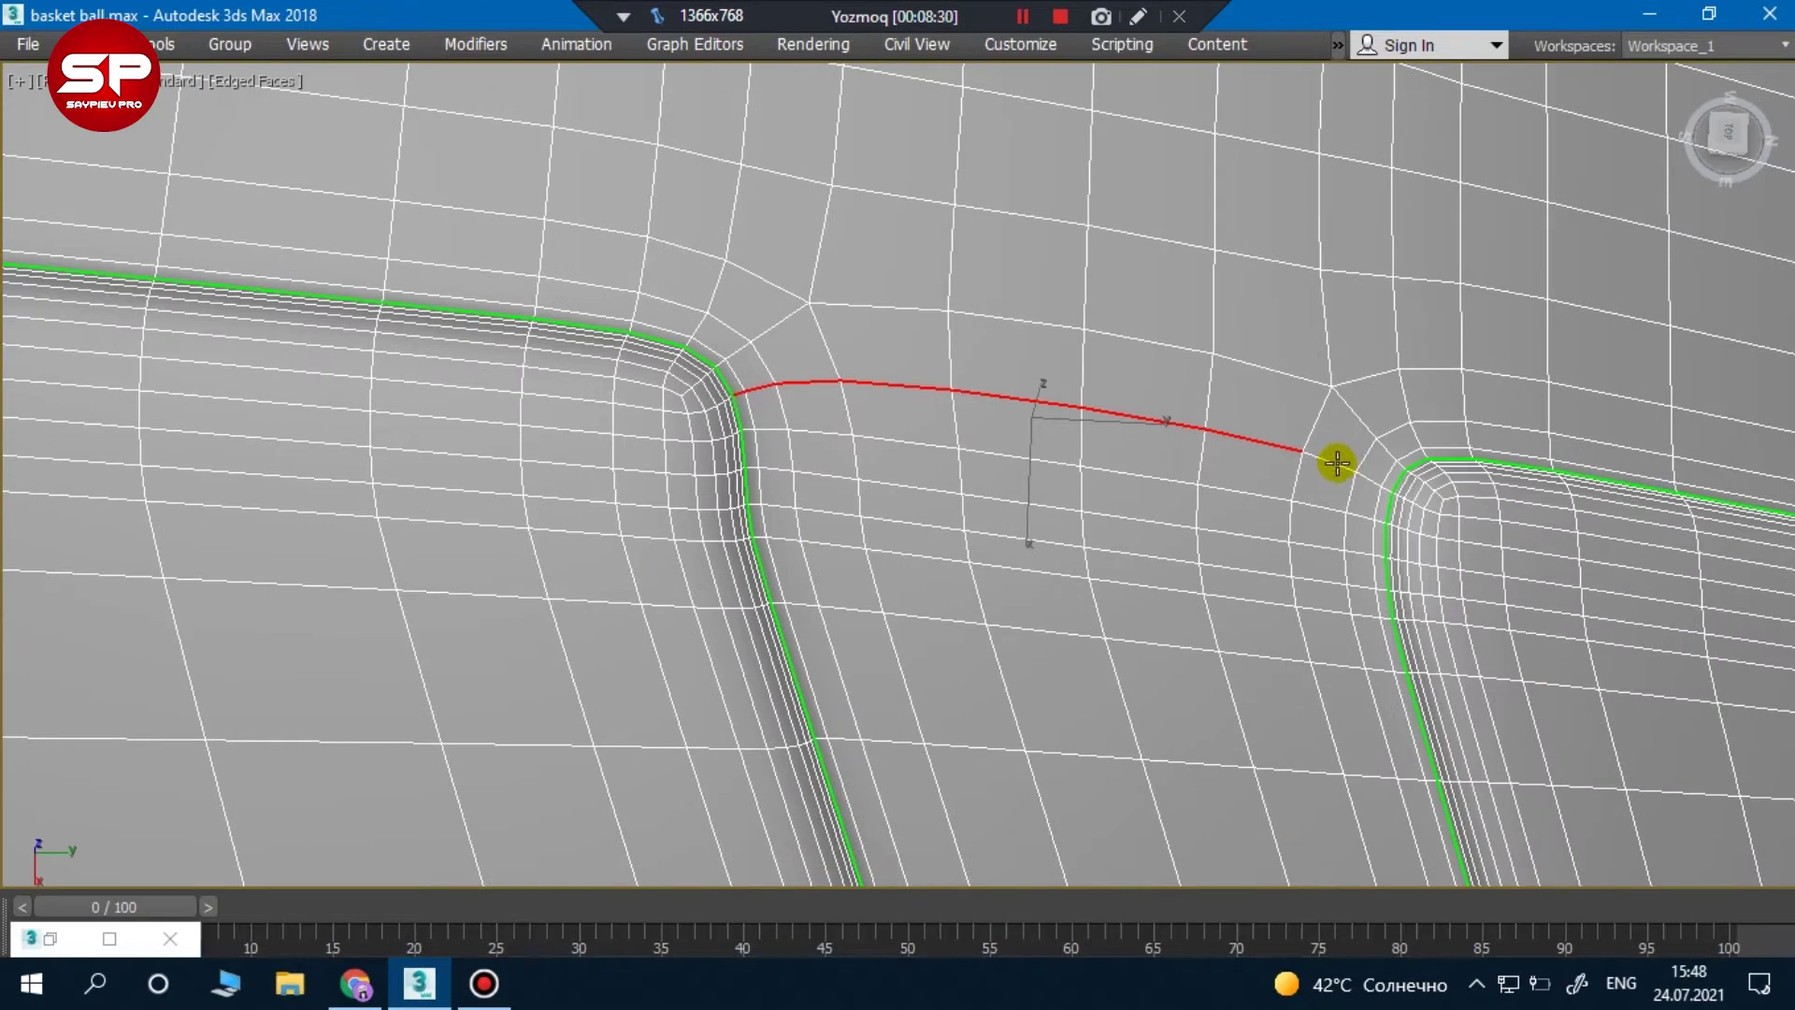
{"action": "left_click", "coordinate": [1376, 480], "text": "ctrl"}
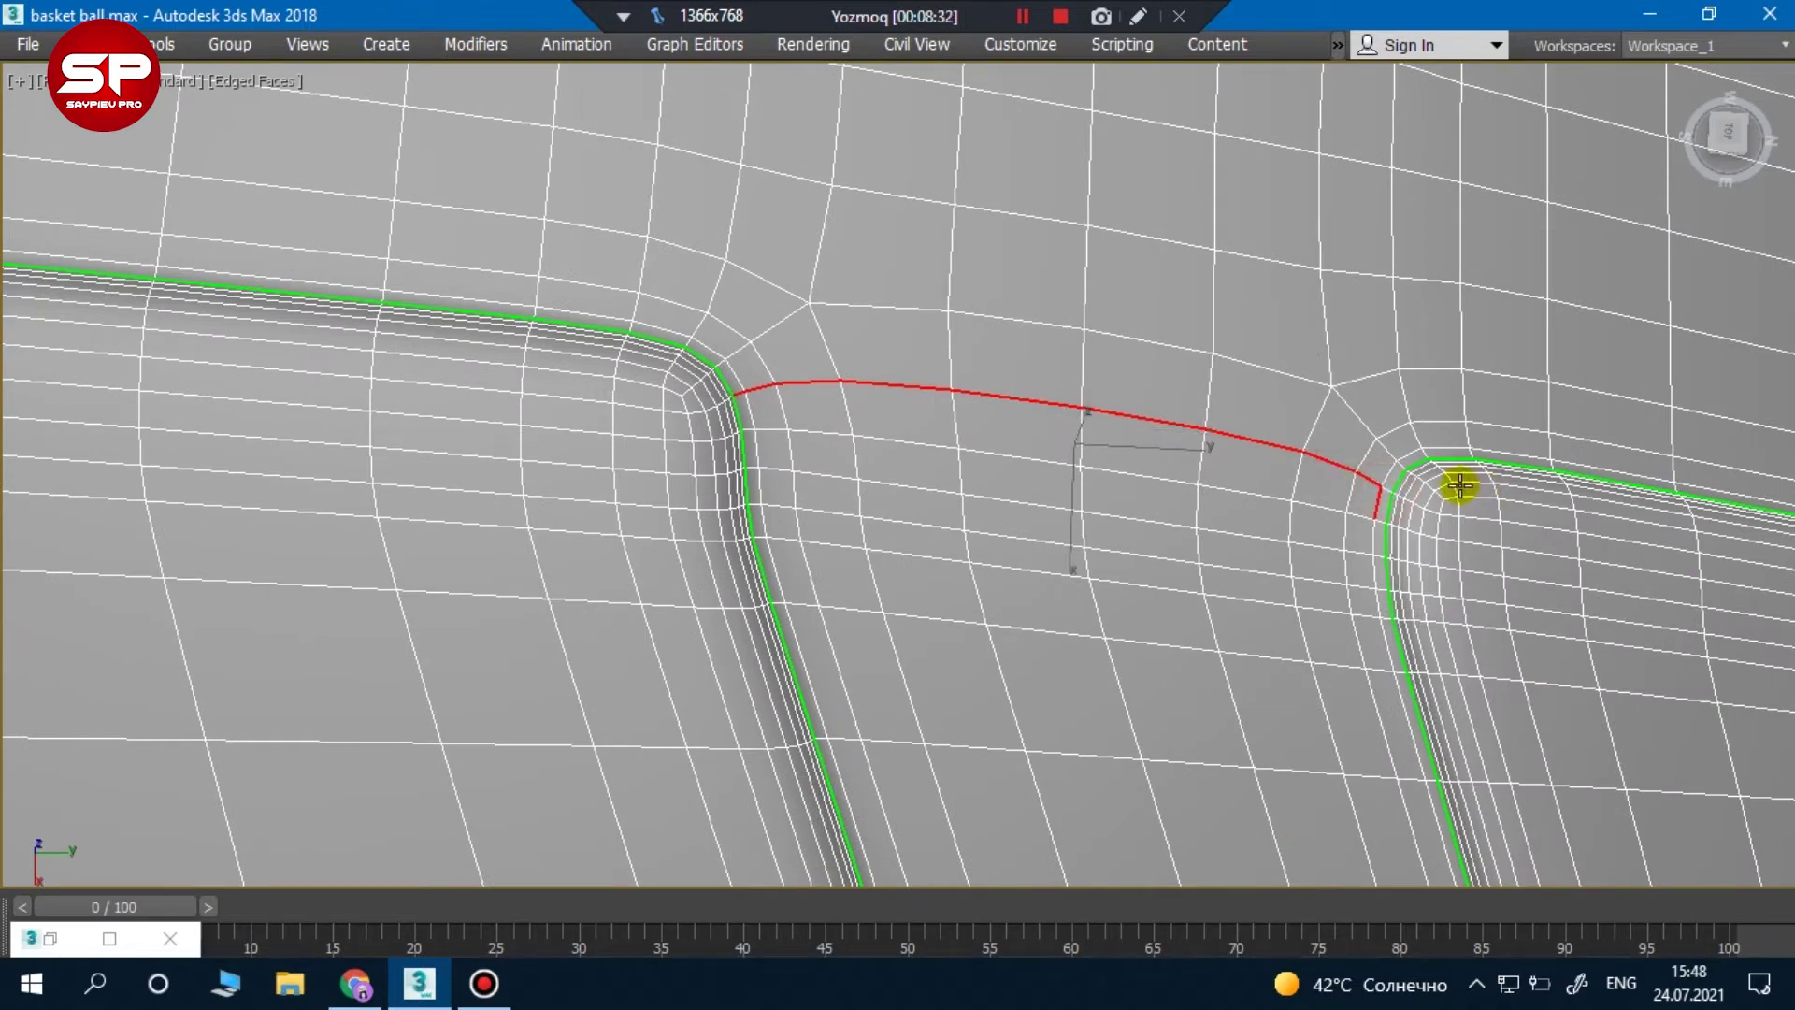
{"action": "scroll", "coordinate": [1399, 497], "scroll_direction": "up", "scroll_amount": 4}
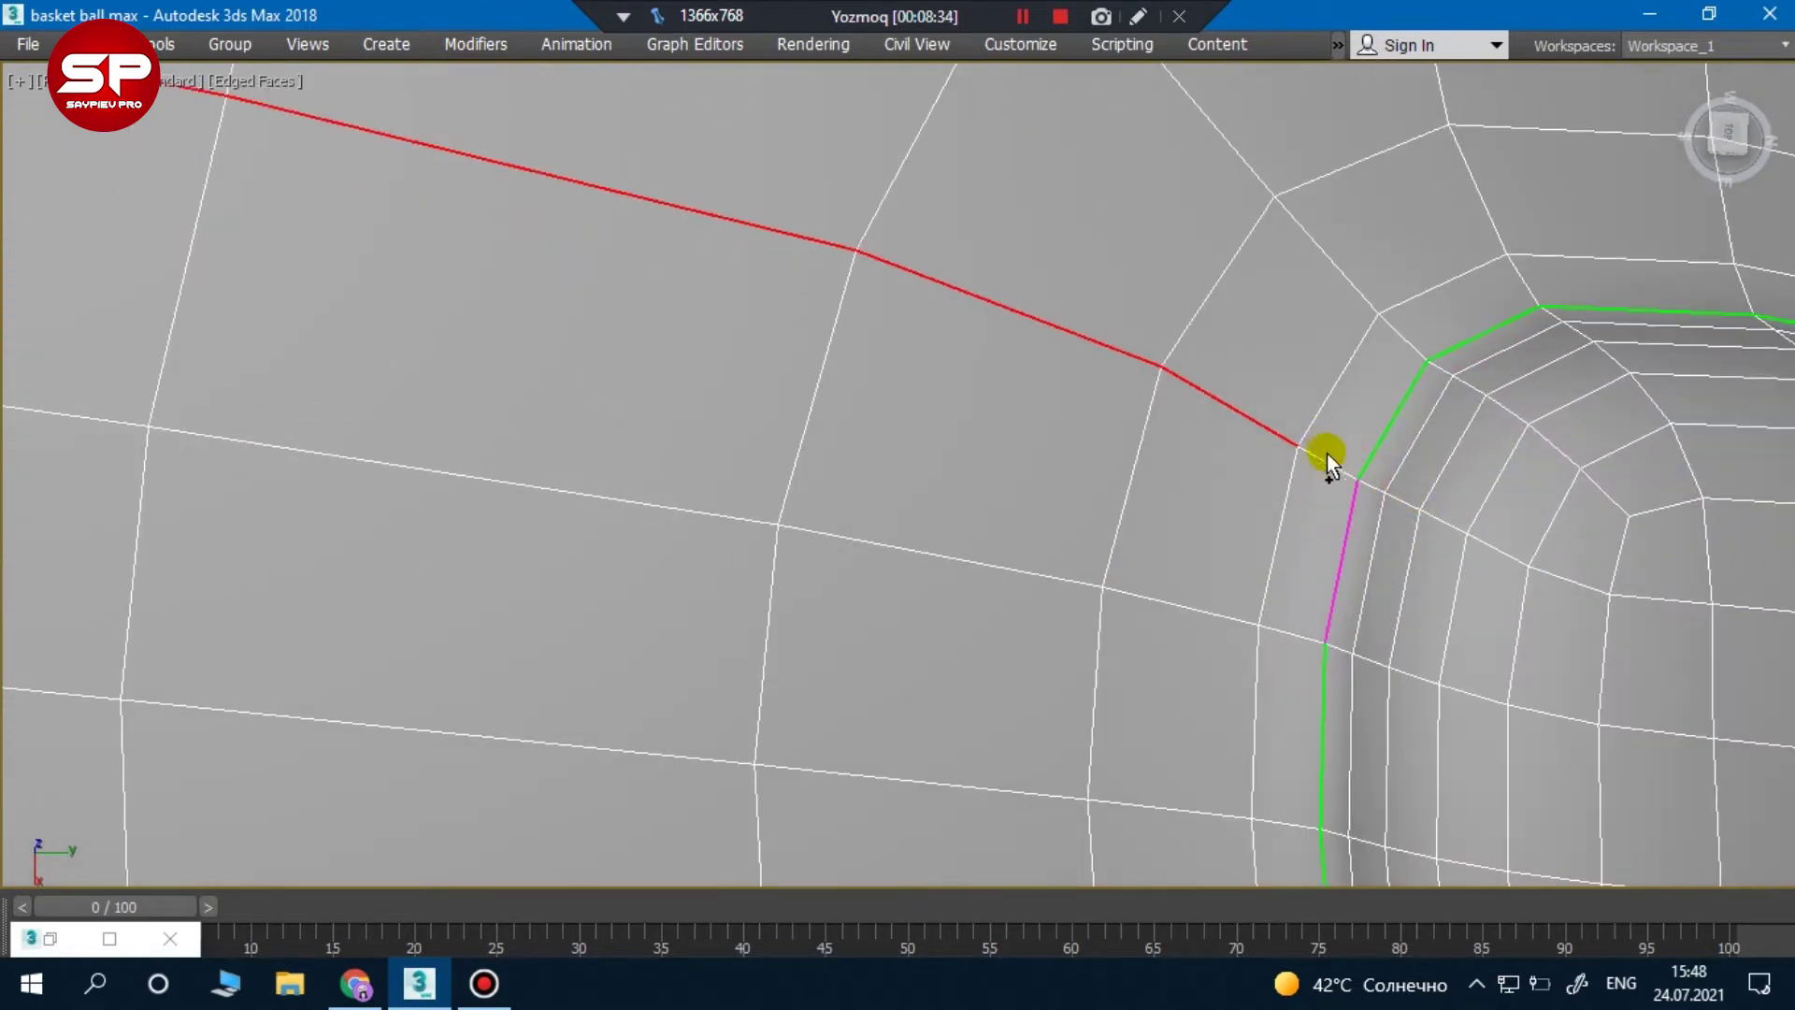
{"action": "scroll", "coordinate": [1318, 439], "scroll_direction": "down", "scroll_amount": 3}
{"action": "scroll", "coordinate": [1090, 424], "scroll_direction": "down", "scroll_amount": 2}
{"action": "scroll", "coordinate": [1106, 277], "scroll_direction": "down", "scroll_amount": 2}
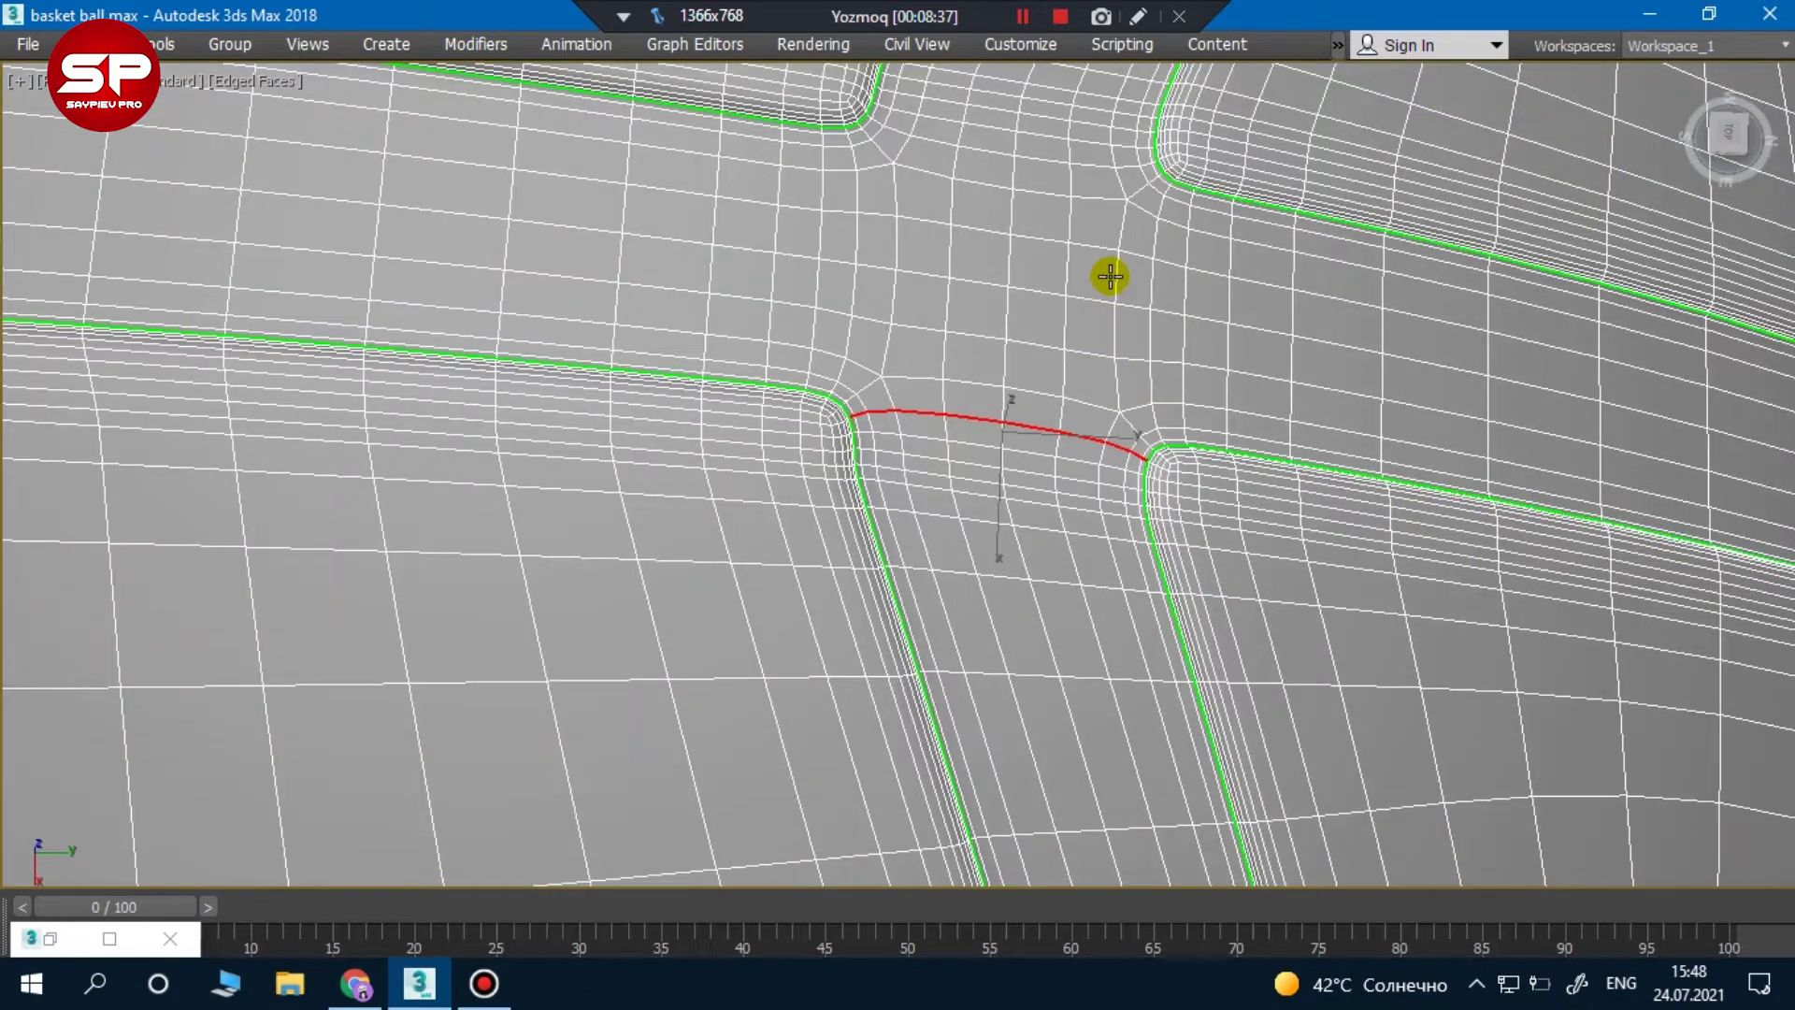
{"action": "scroll", "coordinate": [781, 567], "scroll_direction": "down", "scroll_amount": 2}
{"action": "scroll", "coordinate": [720, 514], "scroll_direction": "up", "scroll_amount": 4}
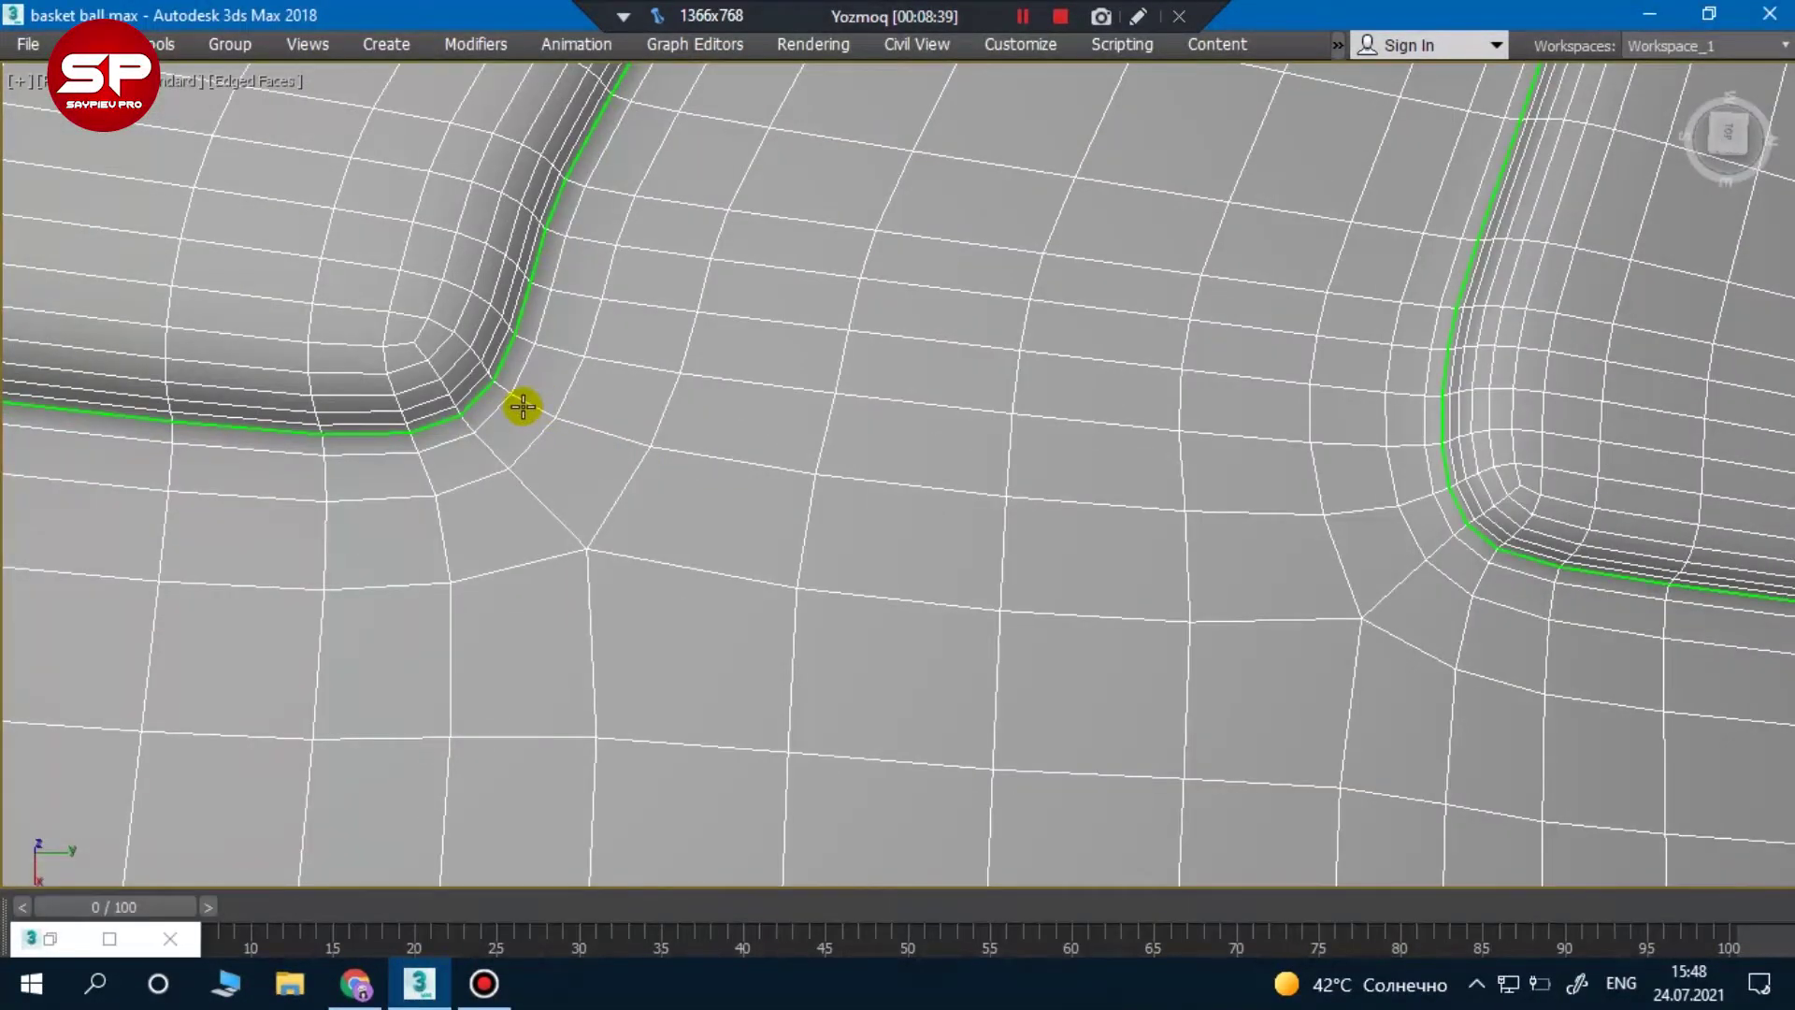
Cut a new seam path from the groove corner across to the green groove loop
{"action": "left_click", "coordinate": [582, 423]}
{"action": "left_click", "coordinate": [703, 455]}
{"action": "left_click", "coordinate": [839, 473]}
{"action": "left_click", "coordinate": [1067, 495]}
{"action": "left_click", "coordinate": [1237, 511]}
{"action": "left_click", "coordinate": [1447, 493]}
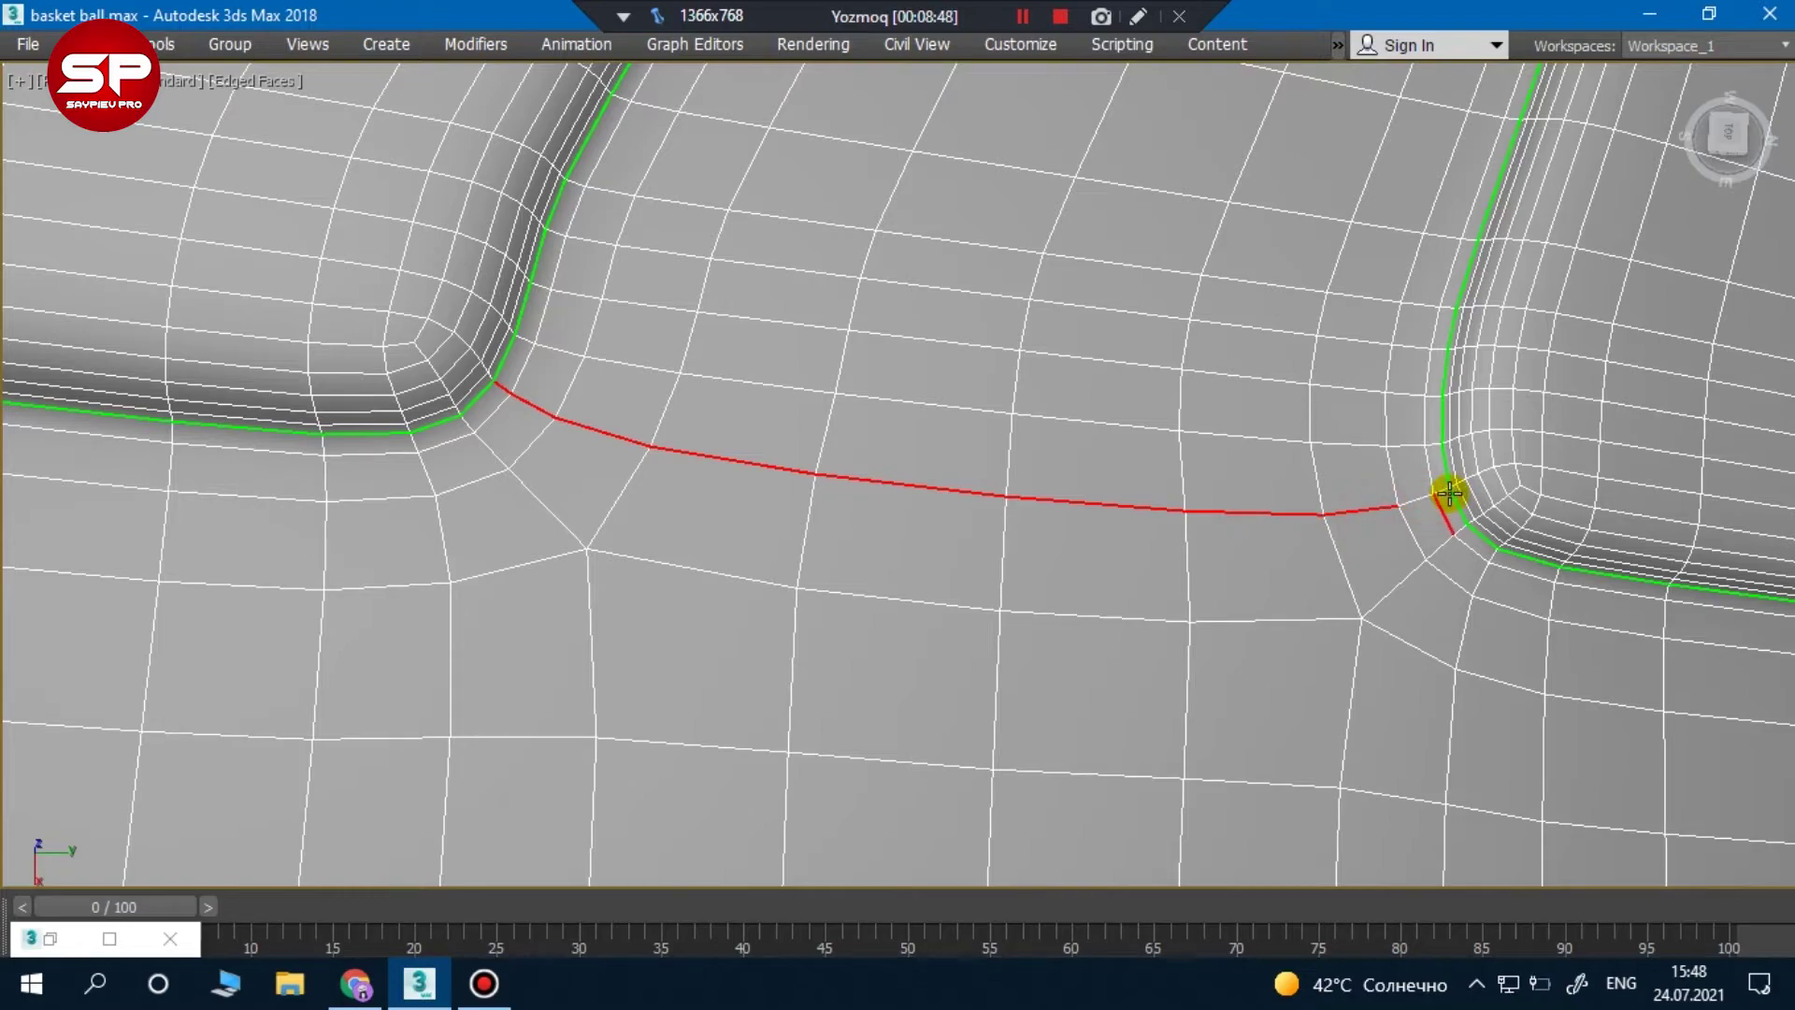
{"action": "scroll", "coordinate": [1281, 481], "scroll_direction": "down", "scroll_amount": 4}
{"action": "scroll", "coordinate": [1300, 488], "scroll_direction": "down", "scroll_amount": 3}
Leave Expert Mode to view the whole ball from above, then re-enter Expert Mode
{"action": "mouse_move", "coordinate": [1199, 515]}
{"action": "middle_mouse_down", "text": "alt"}
{"action": "mouse_move", "coordinate": [961, 400]}
{"action": "mouse_move", "coordinate": [1157, 465]}
{"action": "middle_mouse_up", "text": "alt"}
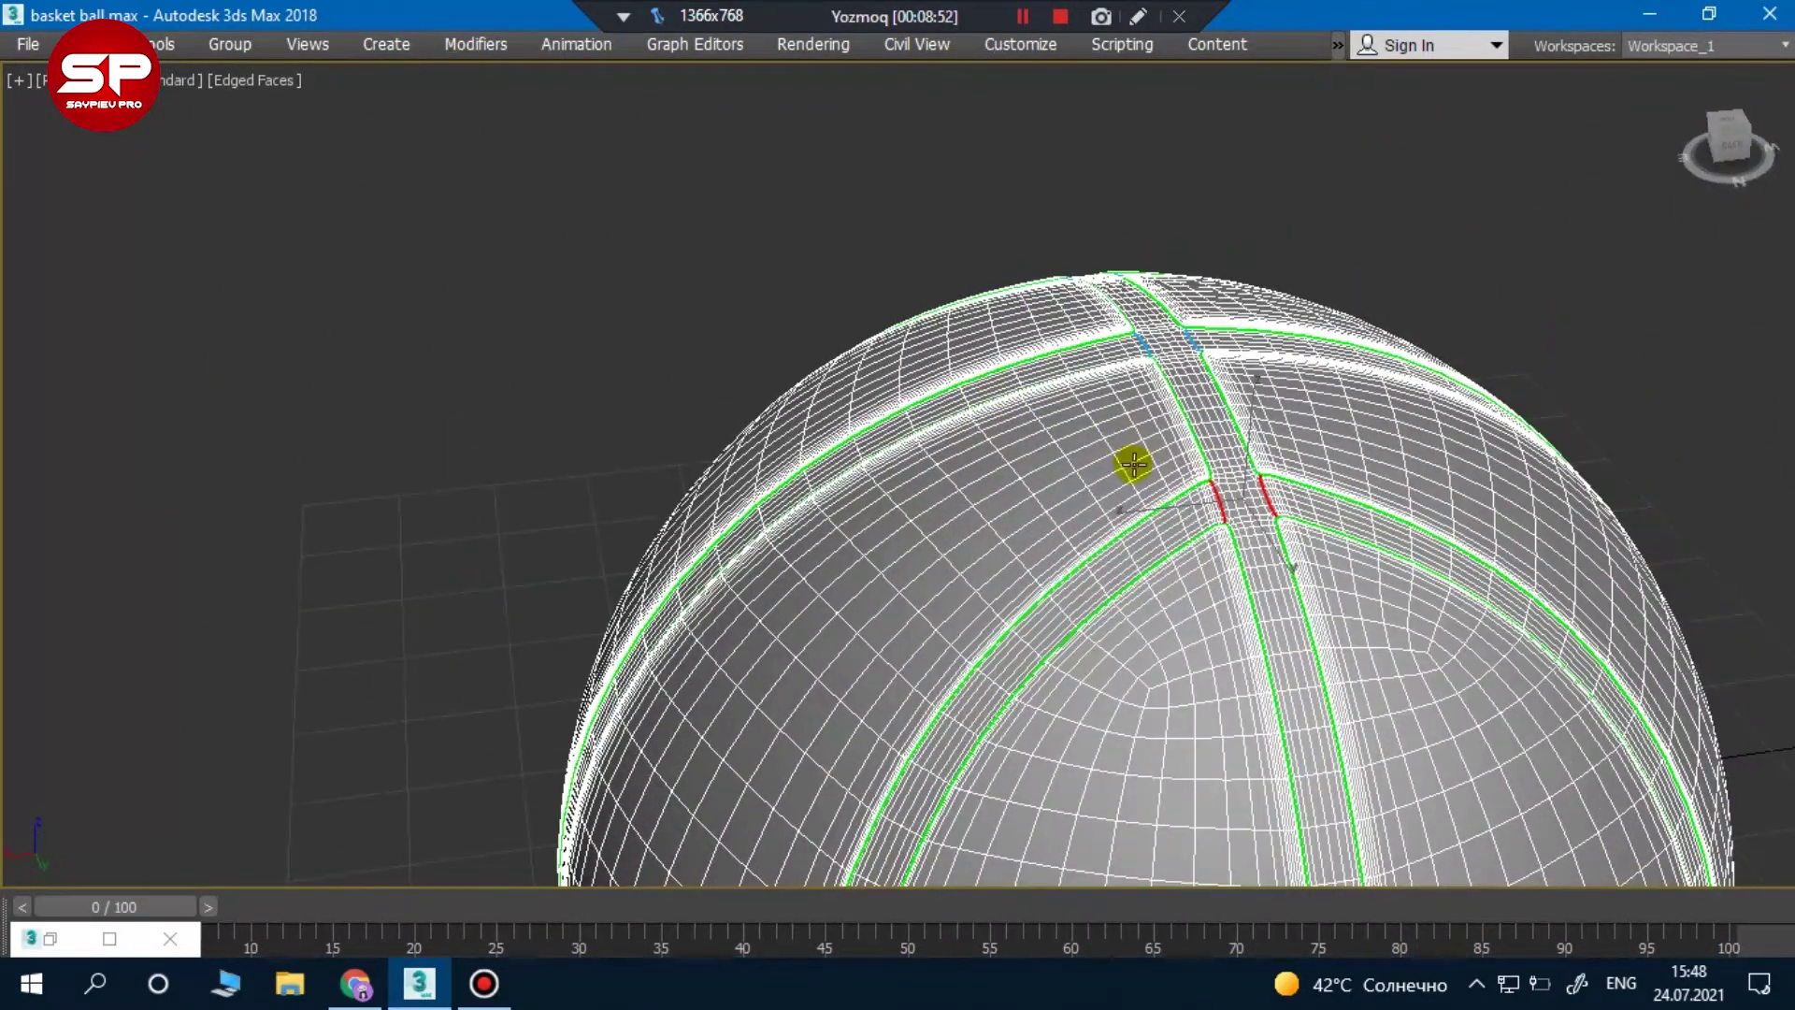
{"action": "key", "text": "ctrl+x"}
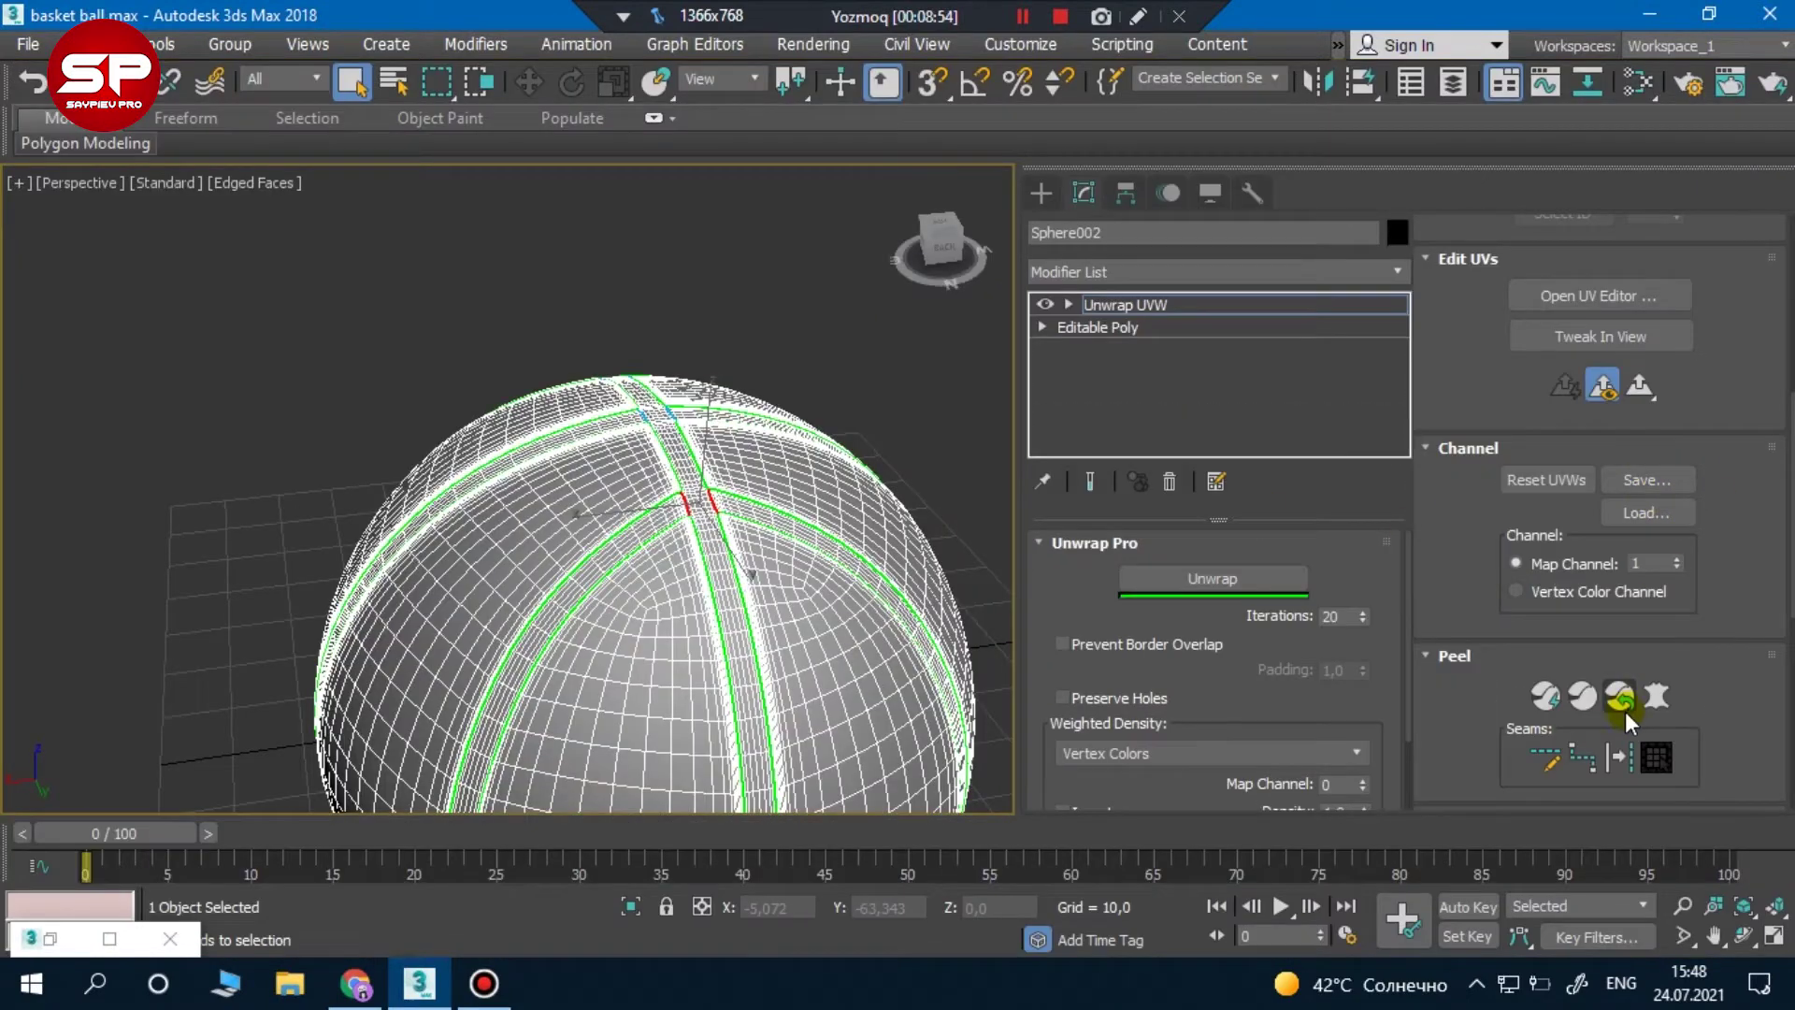
{"action": "scroll", "coordinate": [554, 451], "scroll_direction": "down", "scroll_amount": 3}
{"action": "mouse_move", "coordinate": [555, 452]}
{"action": "middle_mouse_down", "text": "alt"}
{"action": "mouse_move", "coordinate": [621, 160]}
{"action": "mouse_move", "coordinate": [522, 505]}
{"action": "mouse_move", "coordinate": [577, 269]}
{"action": "mouse_move", "coordinate": [564, 566]}
{"action": "mouse_move", "coordinate": [572, 368]}
{"action": "mouse_move", "coordinate": [593, 361]}
{"action": "mouse_move", "coordinate": [654, 473]}
{"action": "middle_mouse_up", "text": "alt"}
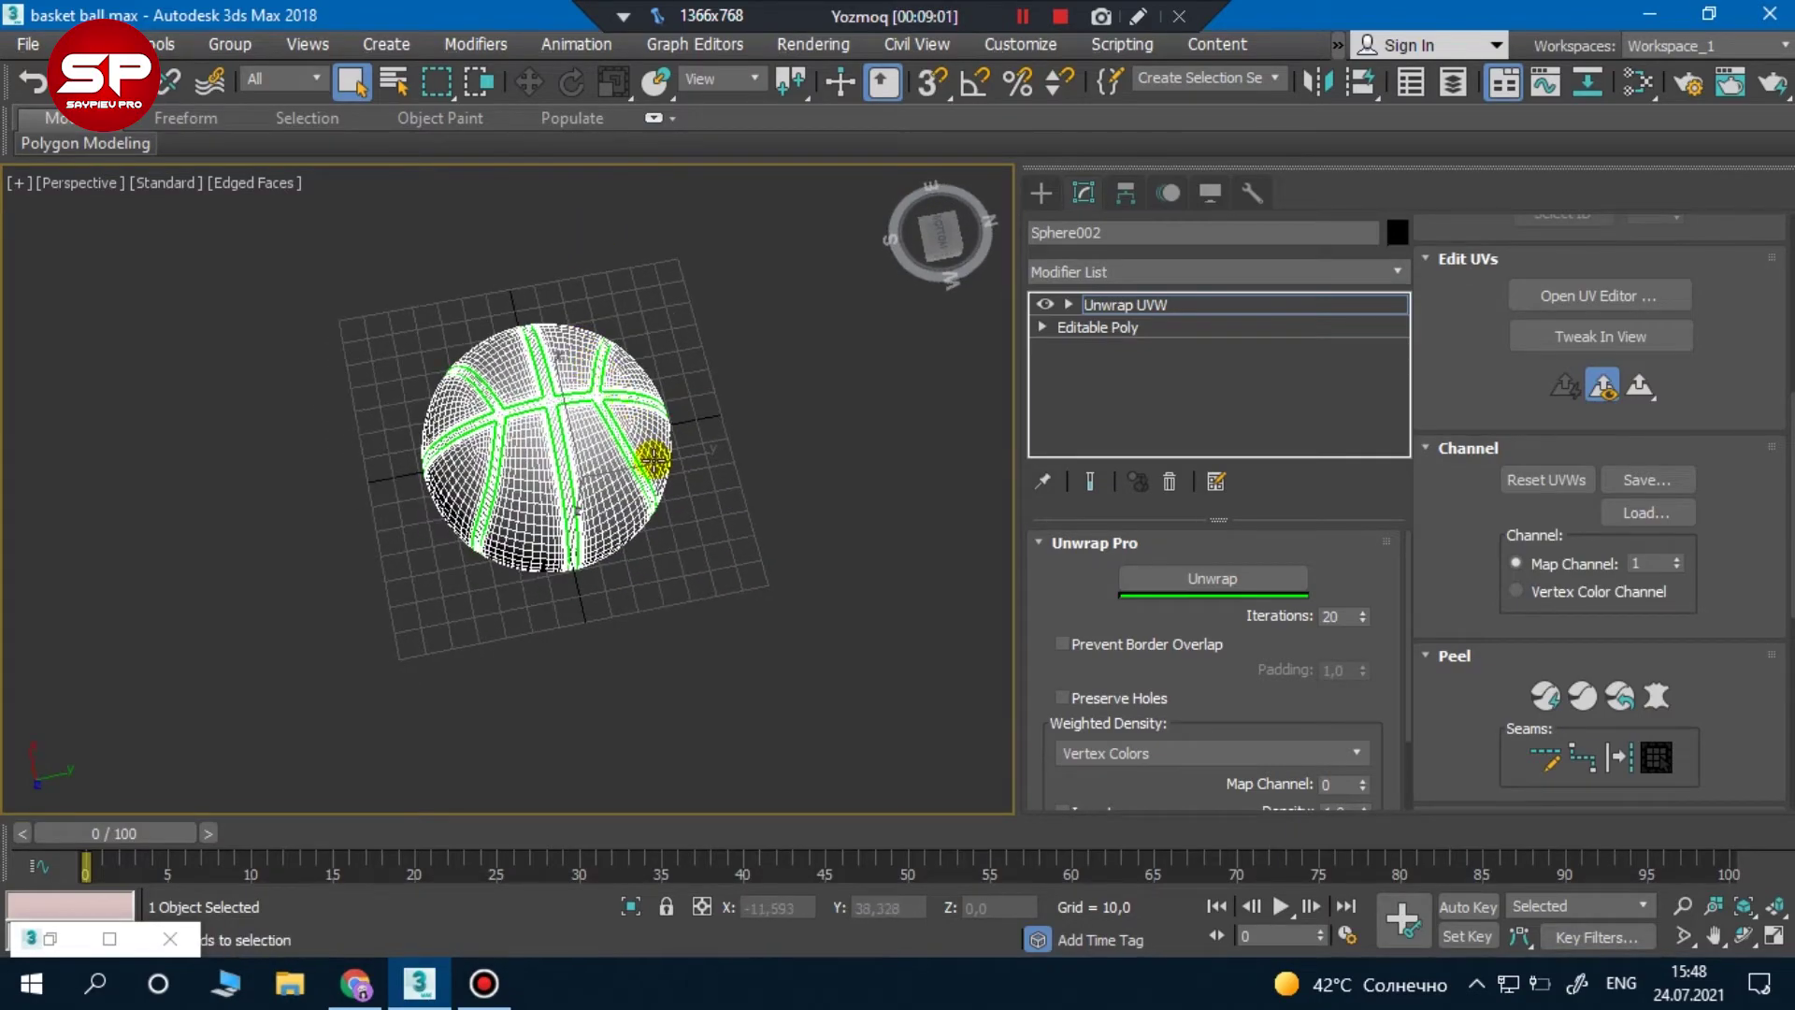
{"action": "key", "text": "ctrl+x"}
{"action": "scroll", "coordinate": [1145, 257], "scroll_direction": "up", "scroll_amount": 5}
Paint a seam path across the mesh toward the right groove loop
{"action": "scroll", "coordinate": [1050, 188], "scroll_direction": "up", "scroll_amount": 2}
{"action": "scroll", "coordinate": [1033, 229], "scroll_direction": "up", "scroll_amount": 2}
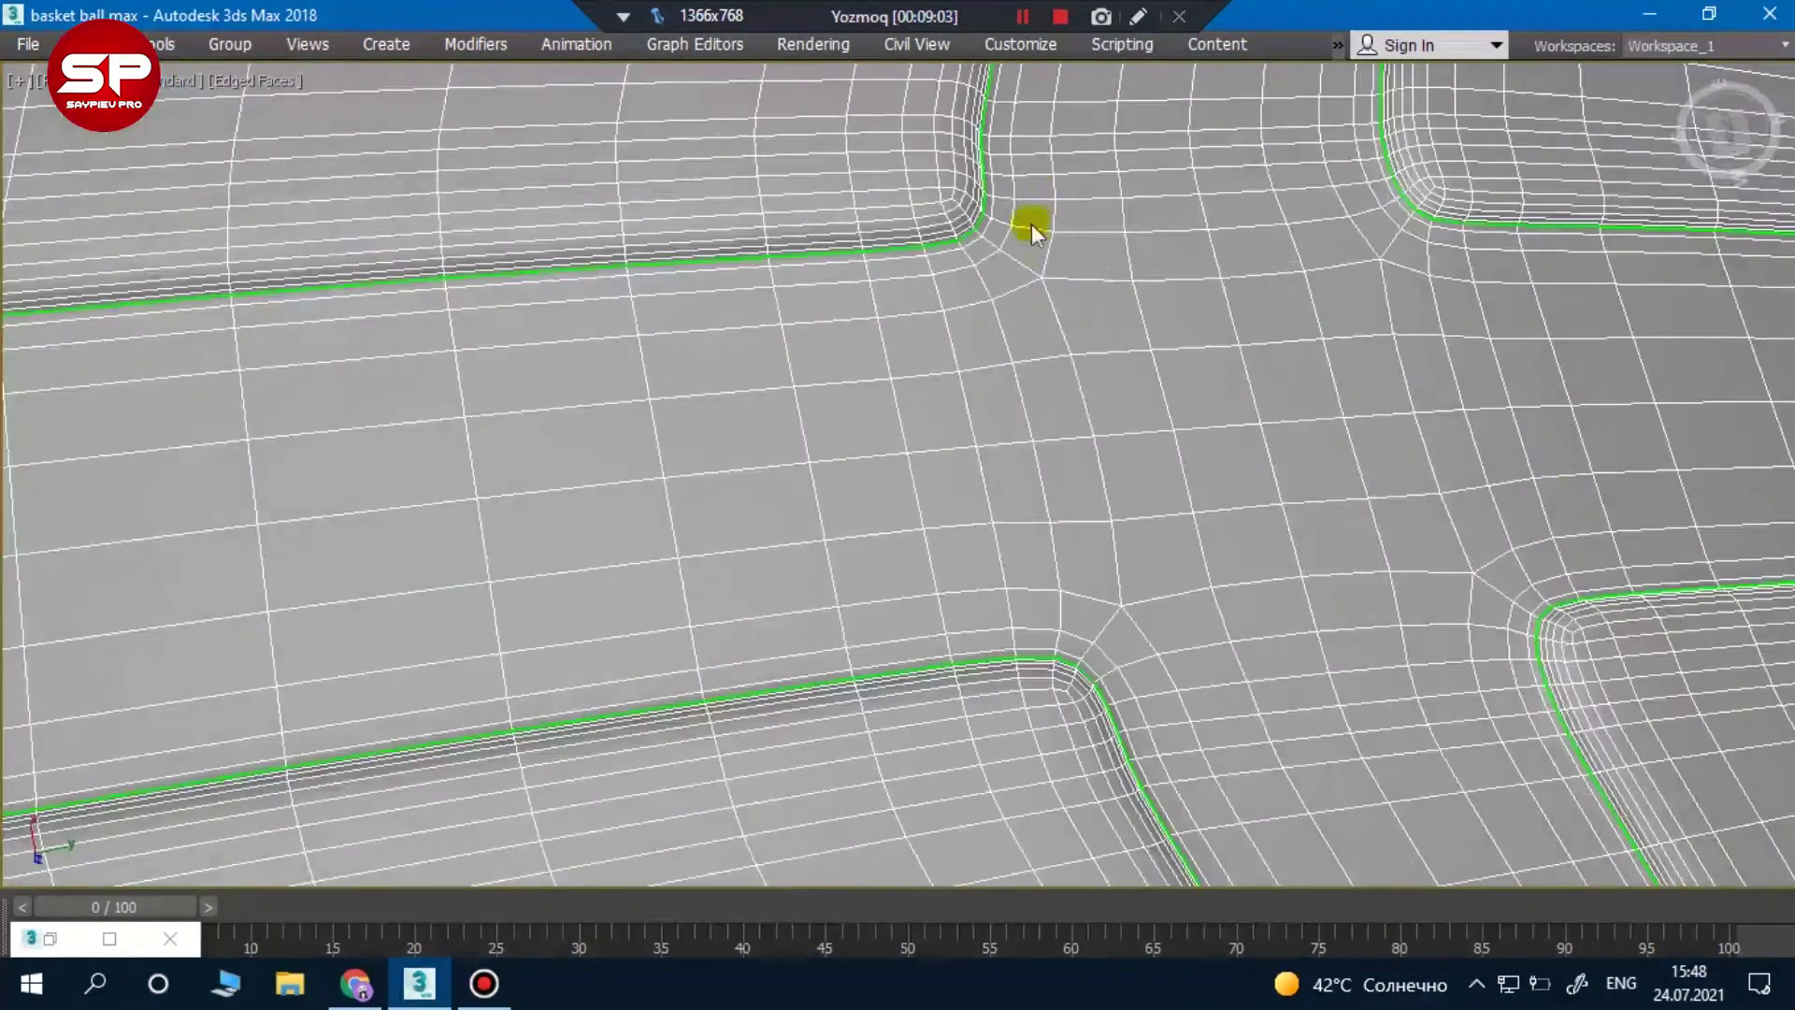
{"action": "scroll", "coordinate": [1008, 225], "scroll_direction": "up", "scroll_amount": 2}
{"action": "left_click_drag", "start_coordinate": [1002, 227], "coordinate": [1510, 233]}
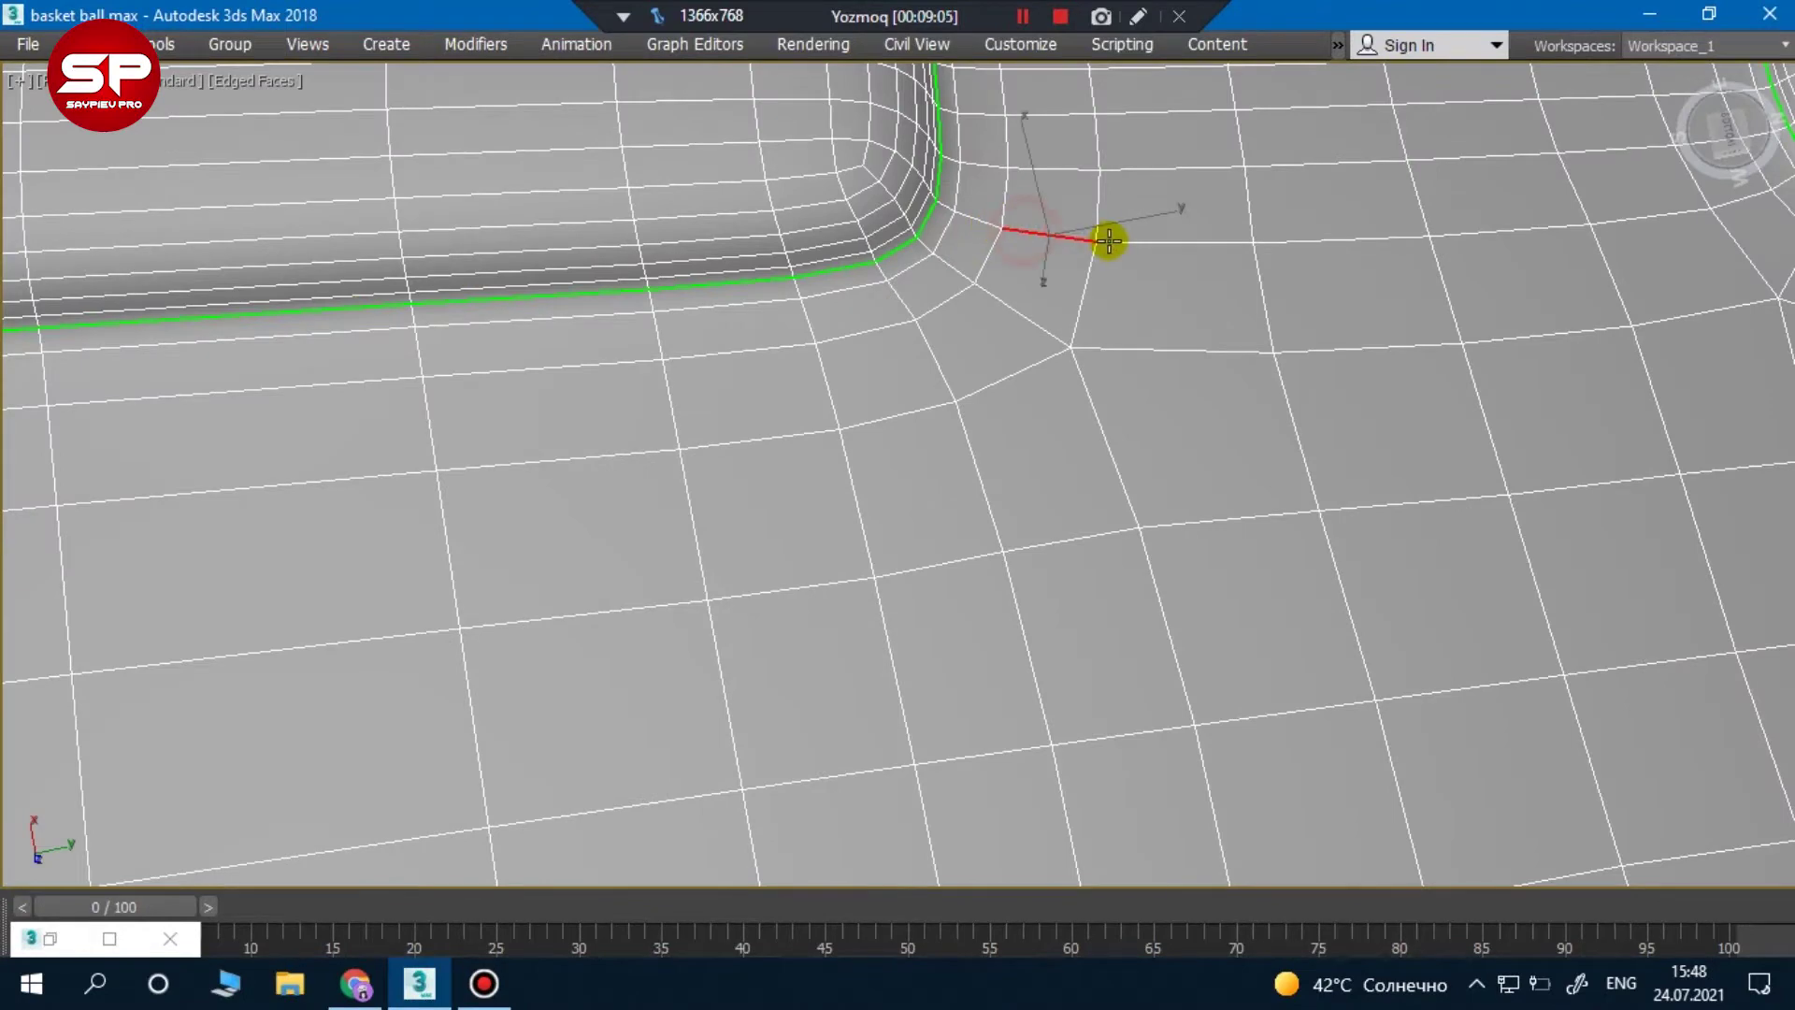
{"action": "left_click_drag", "start_coordinate": [1509, 225], "coordinate": [1620, 209]}
{"action": "middle_click_drag", "start_coordinate": [1421, 328], "coordinate": [1405, 350]}
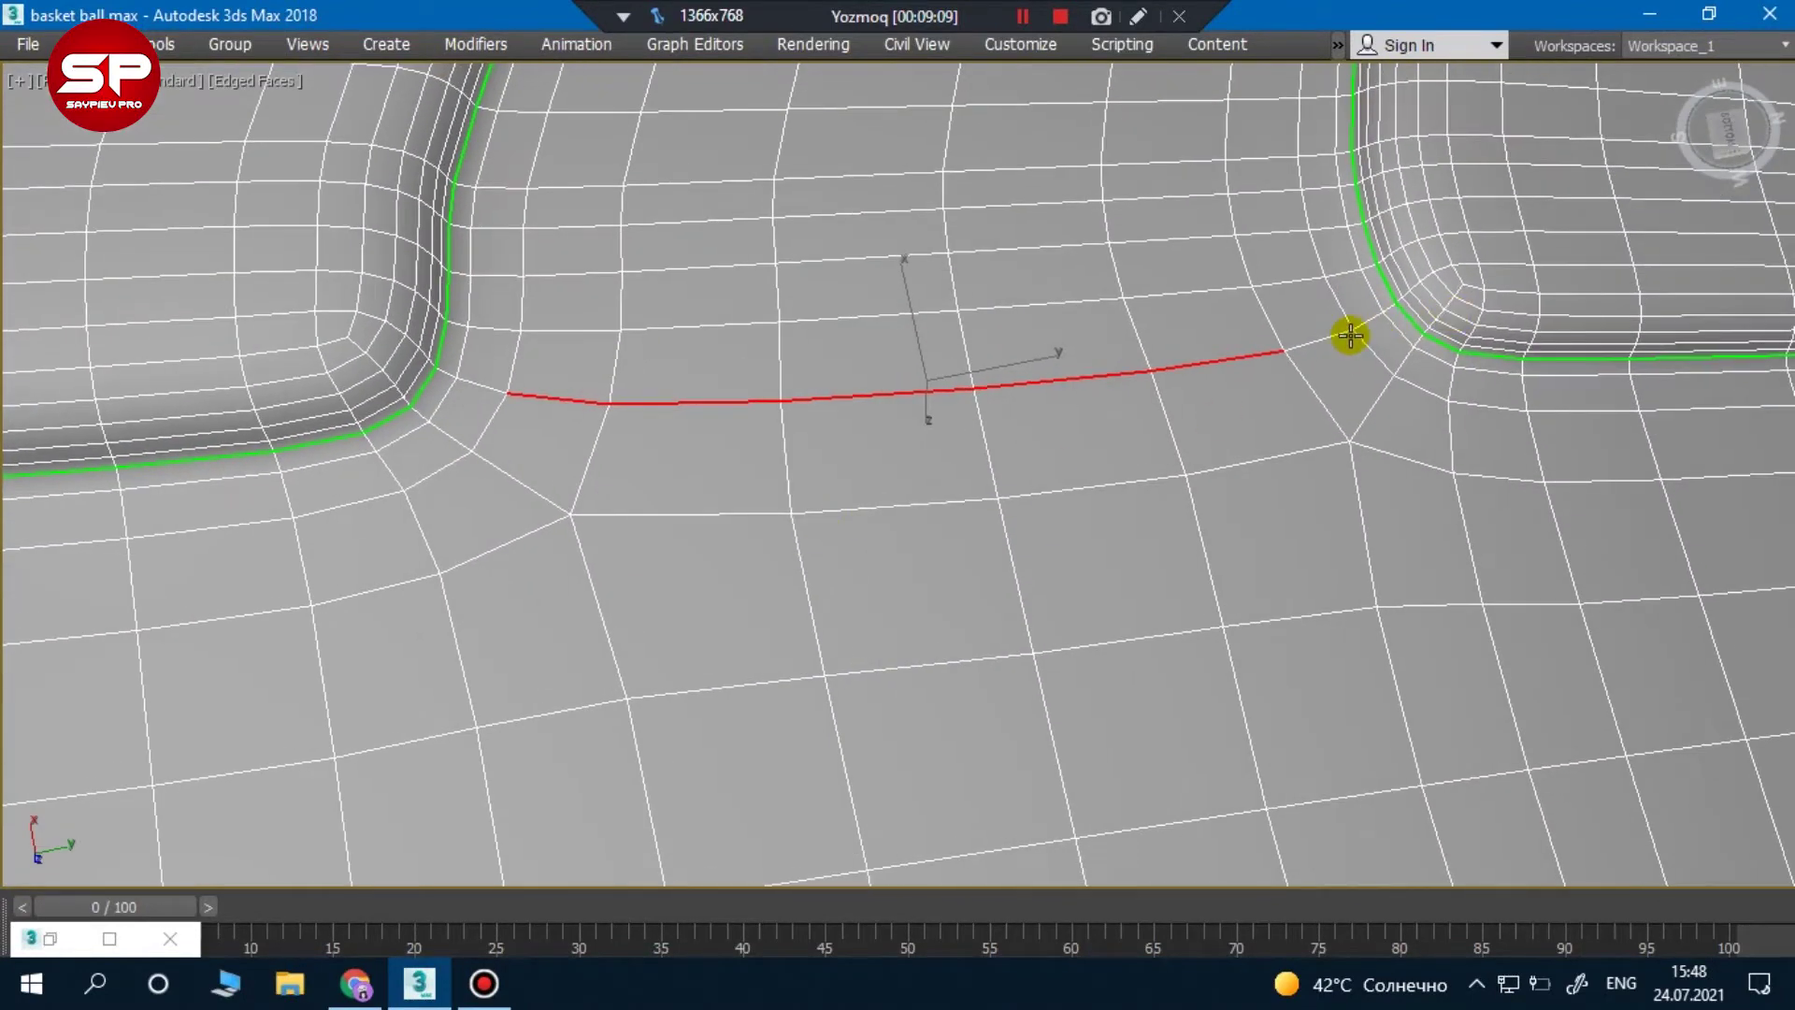
{"action": "left_click_drag", "start_coordinate": [1329, 335], "coordinate": [1382, 311]}
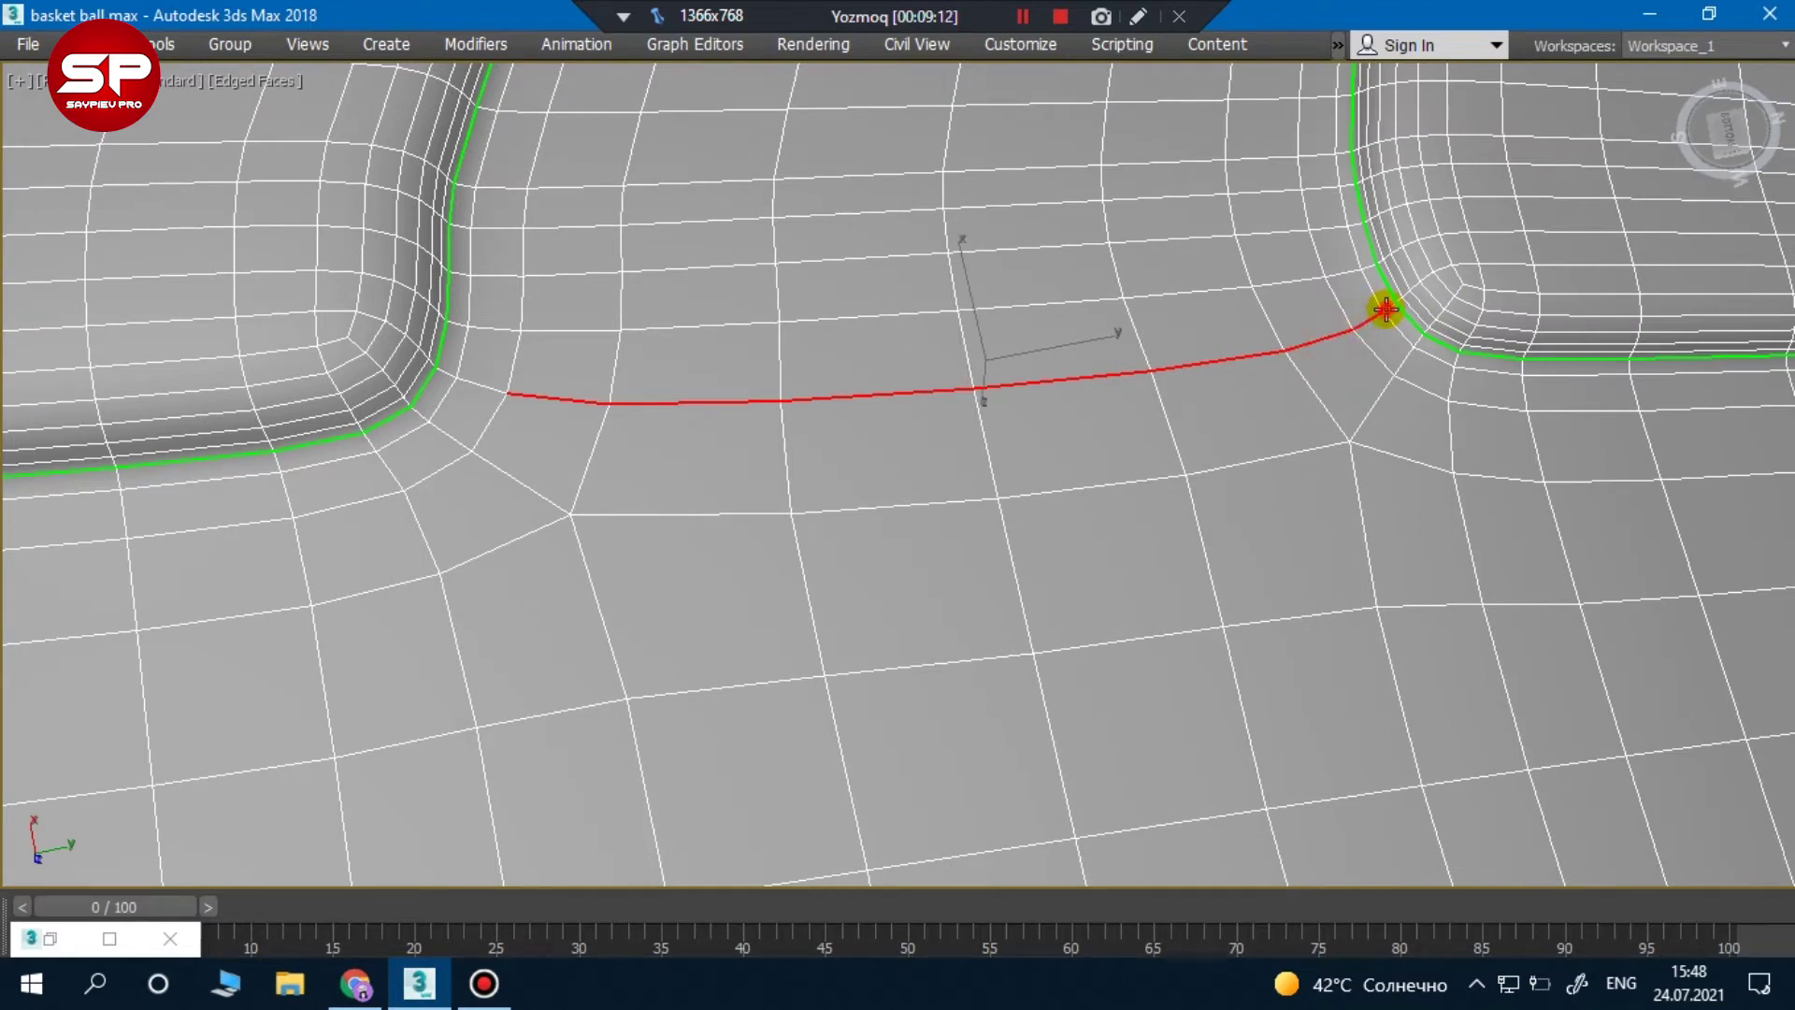
{"action": "scroll", "coordinate": [1421, 299], "scroll_direction": "up", "scroll_amount": 3}
{"action": "scroll", "coordinate": [1384, 304], "scroll_direction": "up", "scroll_amount": 2}
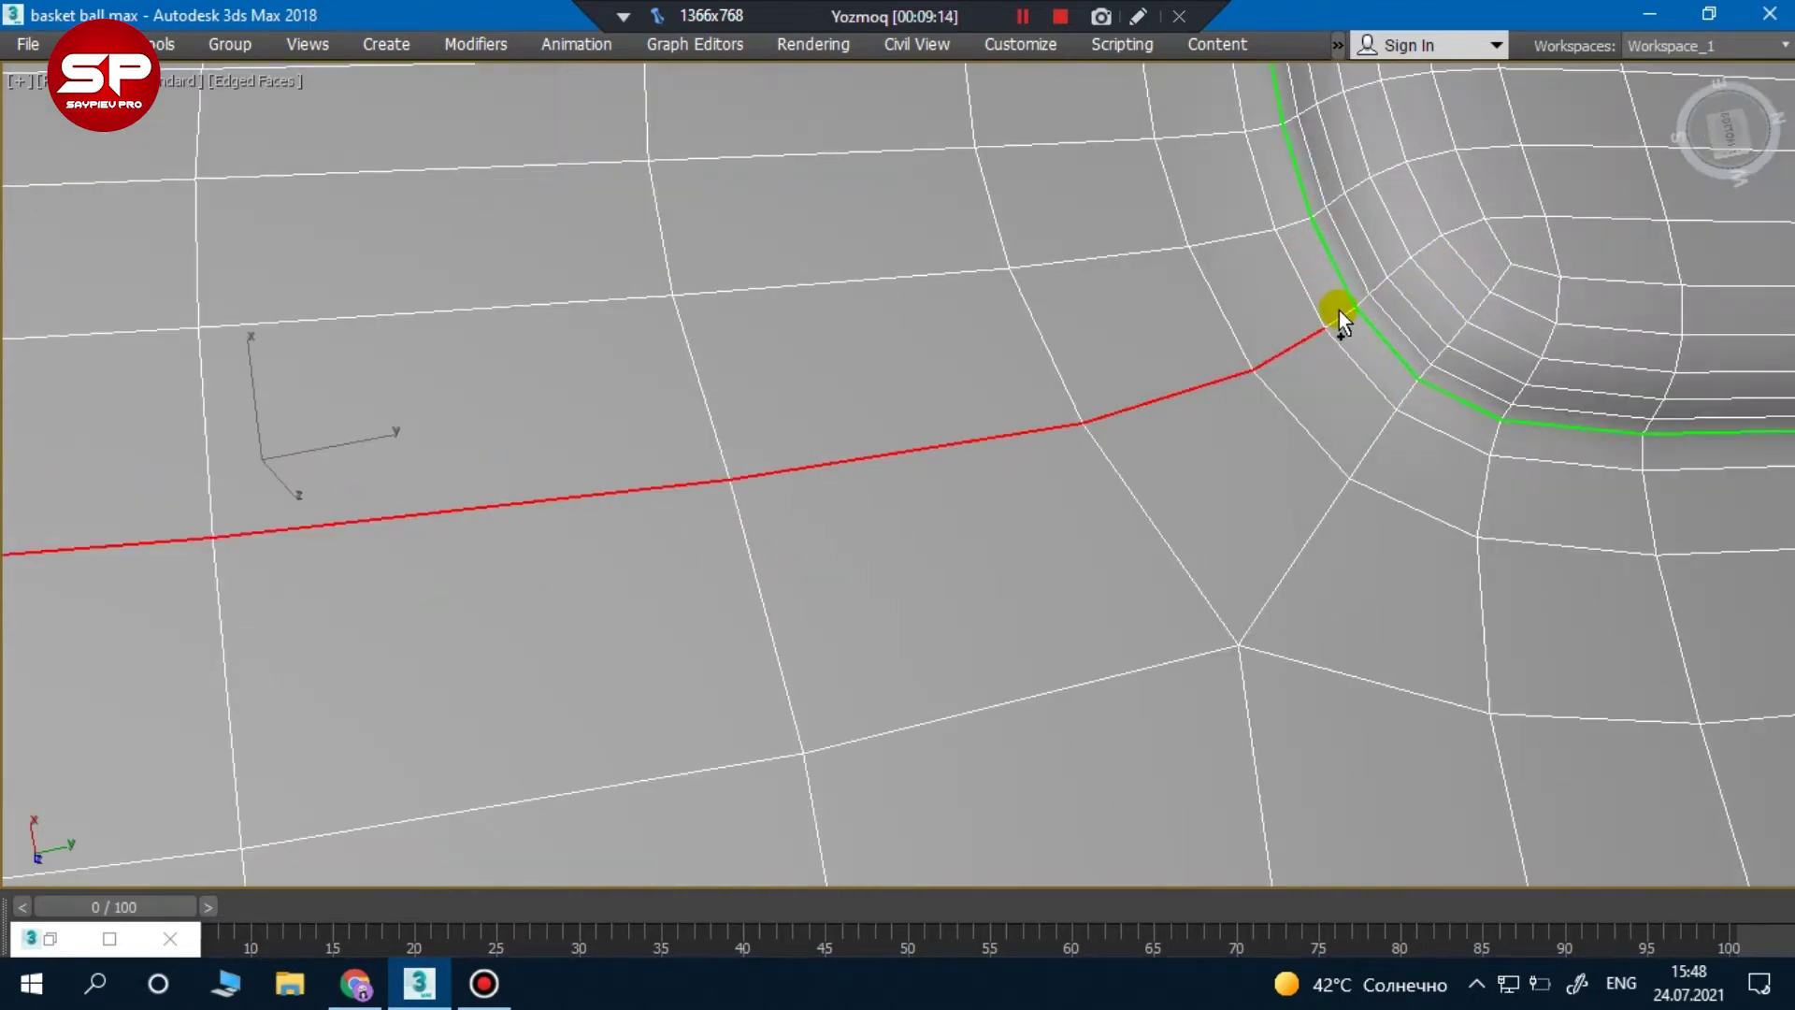
{"action": "scroll", "coordinate": [1222, 340], "scroll_direction": "down", "scroll_amount": 5}
{"action": "scroll", "coordinate": [779, 383], "scroll_direction": "up", "scroll_amount": 4}
Extend that seam path to the groove corner
{"action": "left_click", "coordinate": [790, 365]}
{"action": "left_click", "coordinate": [713, 331]}
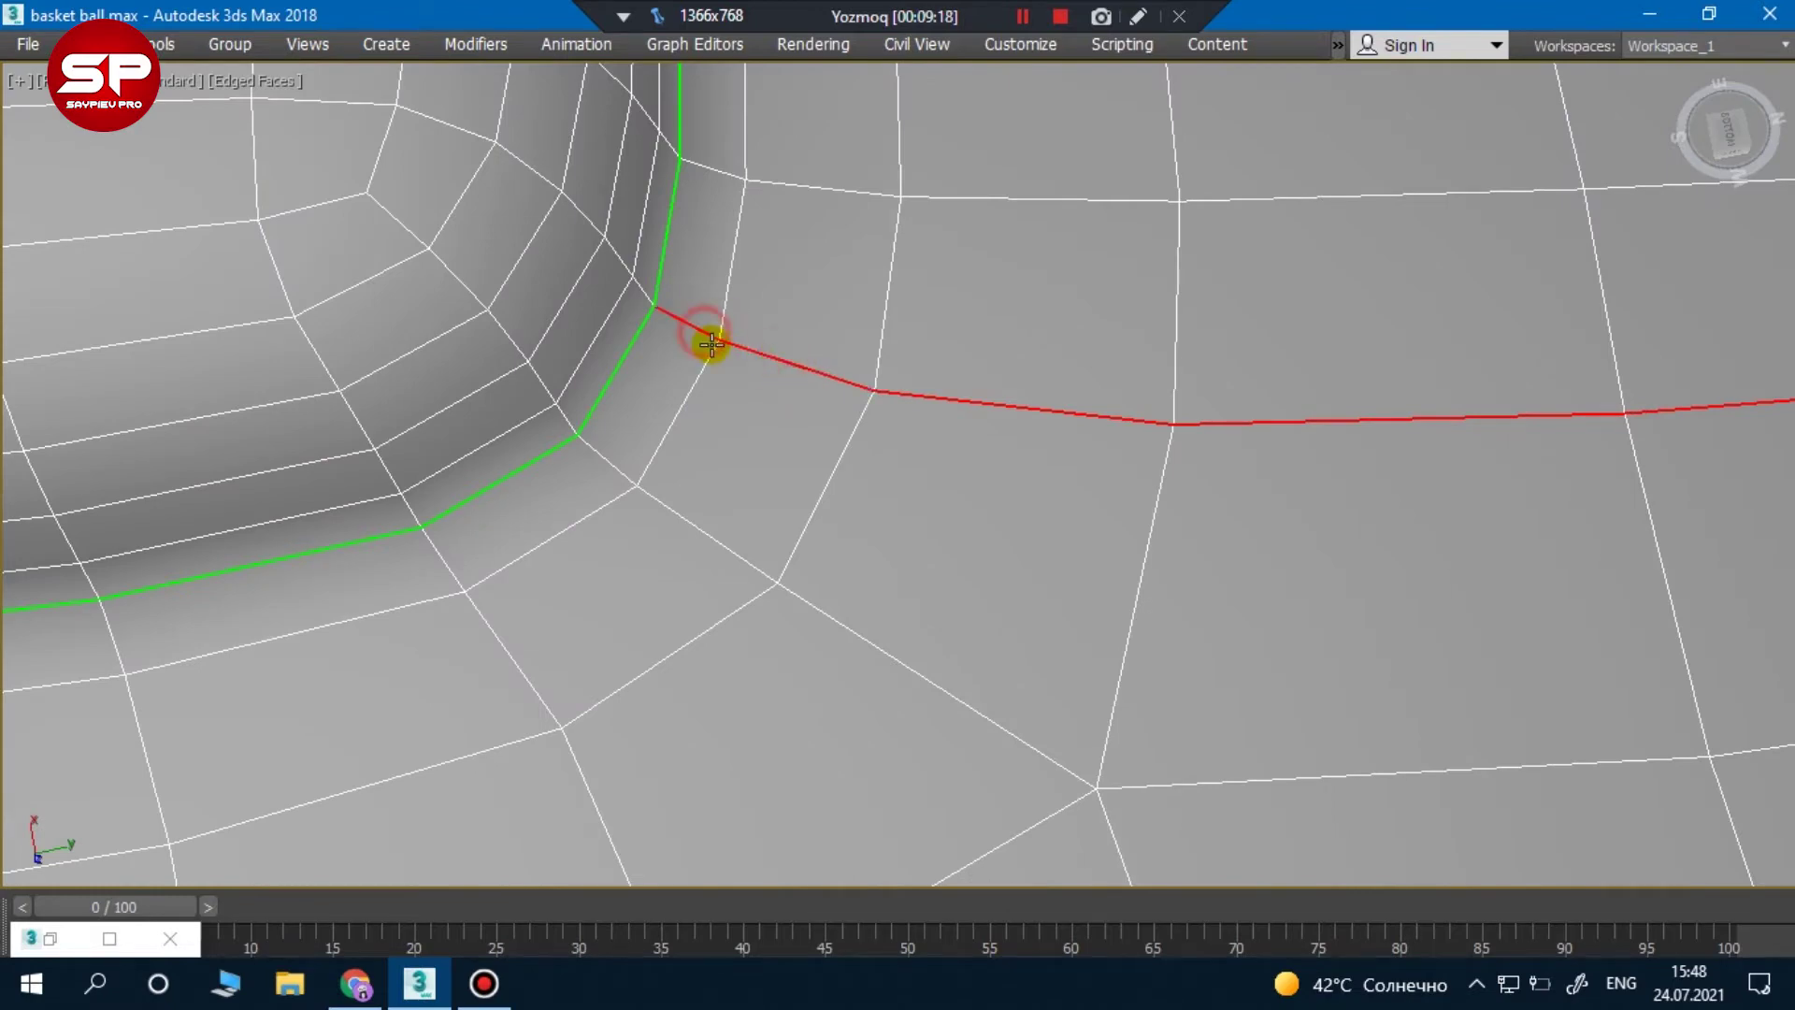
{"action": "scroll", "coordinate": [711, 342], "scroll_direction": "down", "scroll_amount": 3}
{"action": "scroll", "coordinate": [1075, 513], "scroll_direction": "down", "scroll_amount": 3}
{"action": "scroll", "coordinate": [1054, 742], "scroll_direction": "up", "scroll_amount": 2}
{"action": "scroll", "coordinate": [768, 719], "scroll_direction": "up", "scroll_amount": 3}
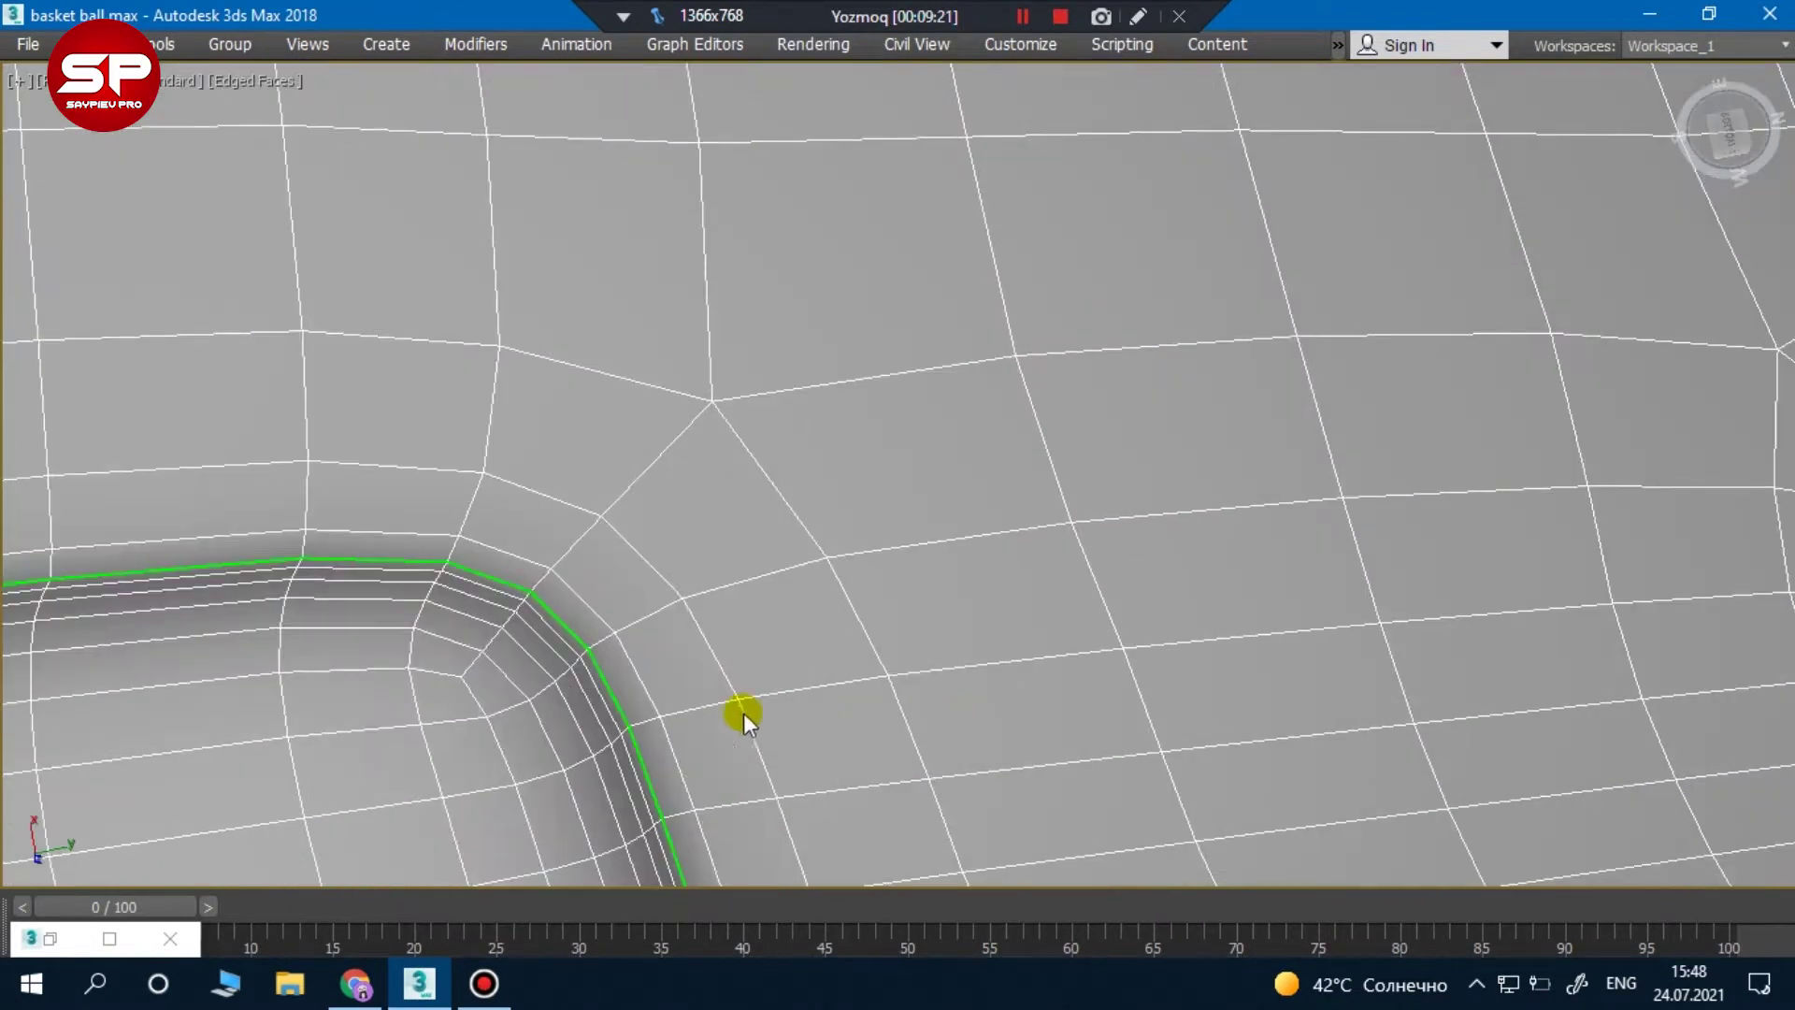
Trace a new seam from the lower groove loop to the right groove loop
{"action": "mouse_move", "coordinate": [635, 626]}
{"action": "left_mouse_down"}
{"action": "mouse_move", "coordinate": [1090, 531]}
{"action": "mouse_move", "coordinate": [1636, 493]}
{"action": "left_mouse_up"}
{"action": "scroll", "coordinate": [1641, 492], "scroll_direction": "down", "scroll_amount": 3}
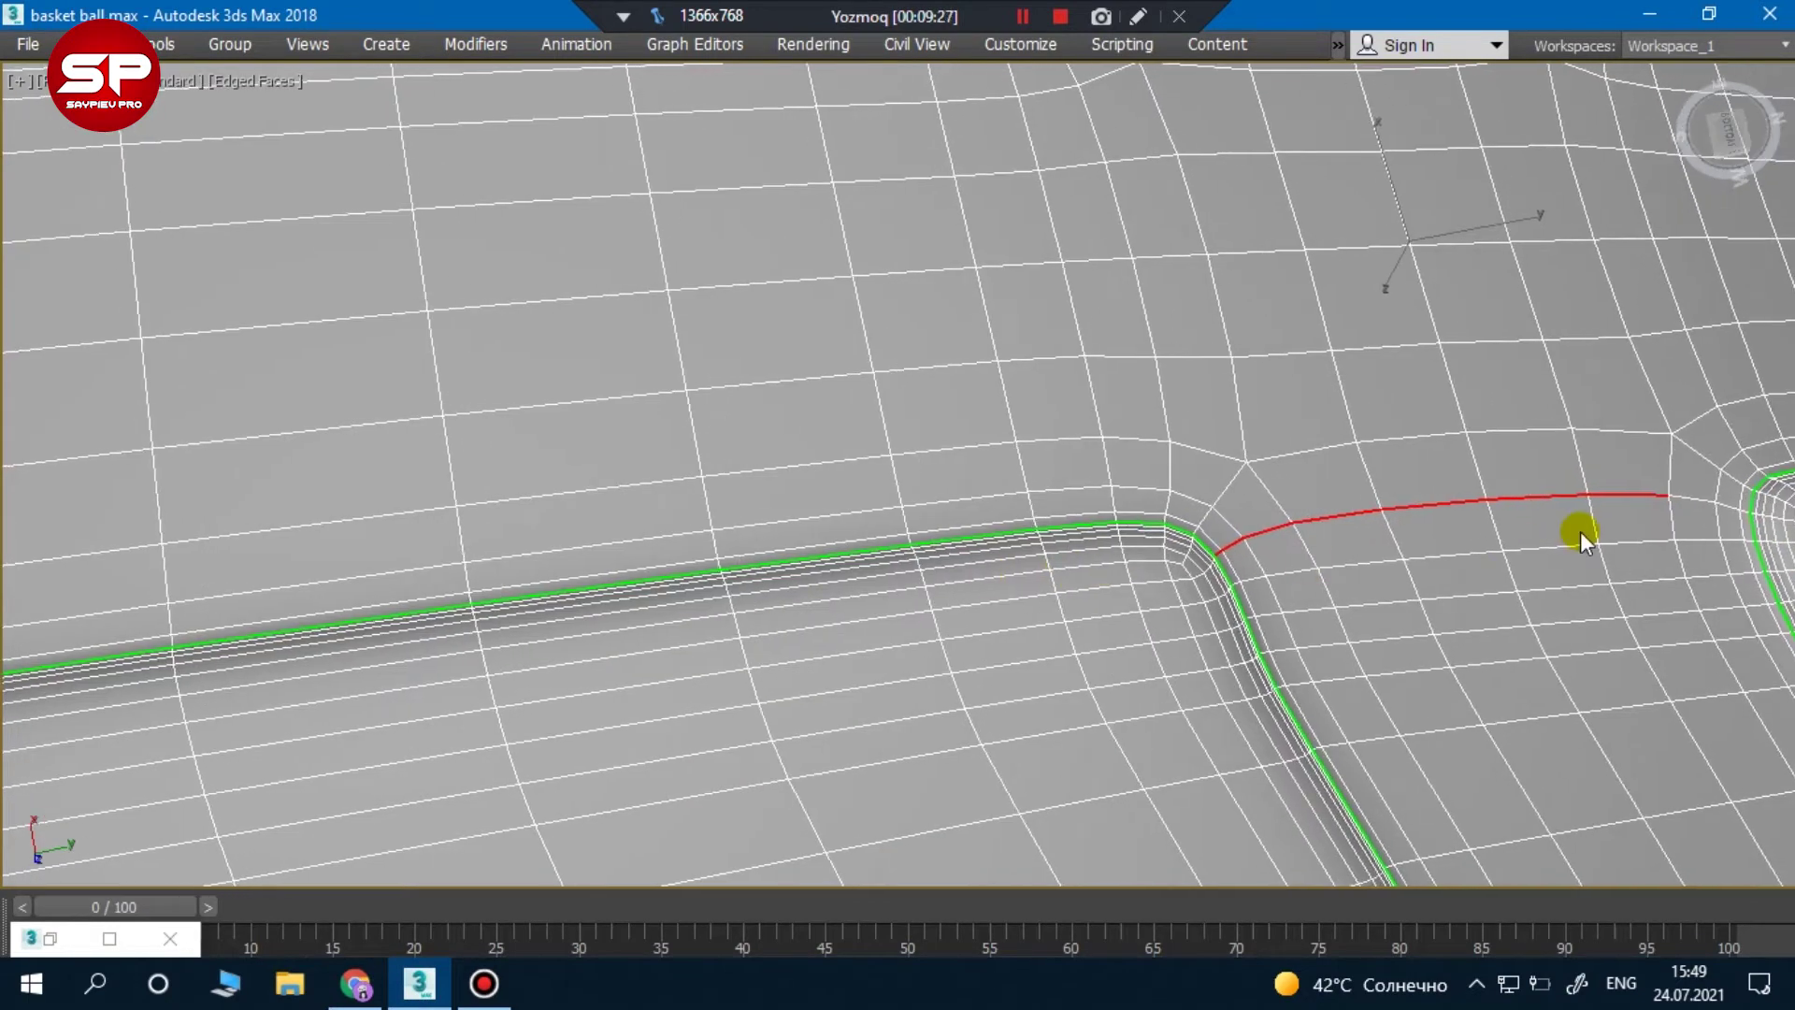
{"action": "scroll", "coordinate": [1552, 547], "scroll_direction": "up", "scroll_amount": 1}
{"action": "scroll", "coordinate": [1552, 547], "scroll_direction": "up", "scroll_amount": 3}
{"action": "scroll", "coordinate": [1566, 533], "scroll_direction": "up", "scroll_amount": 2}
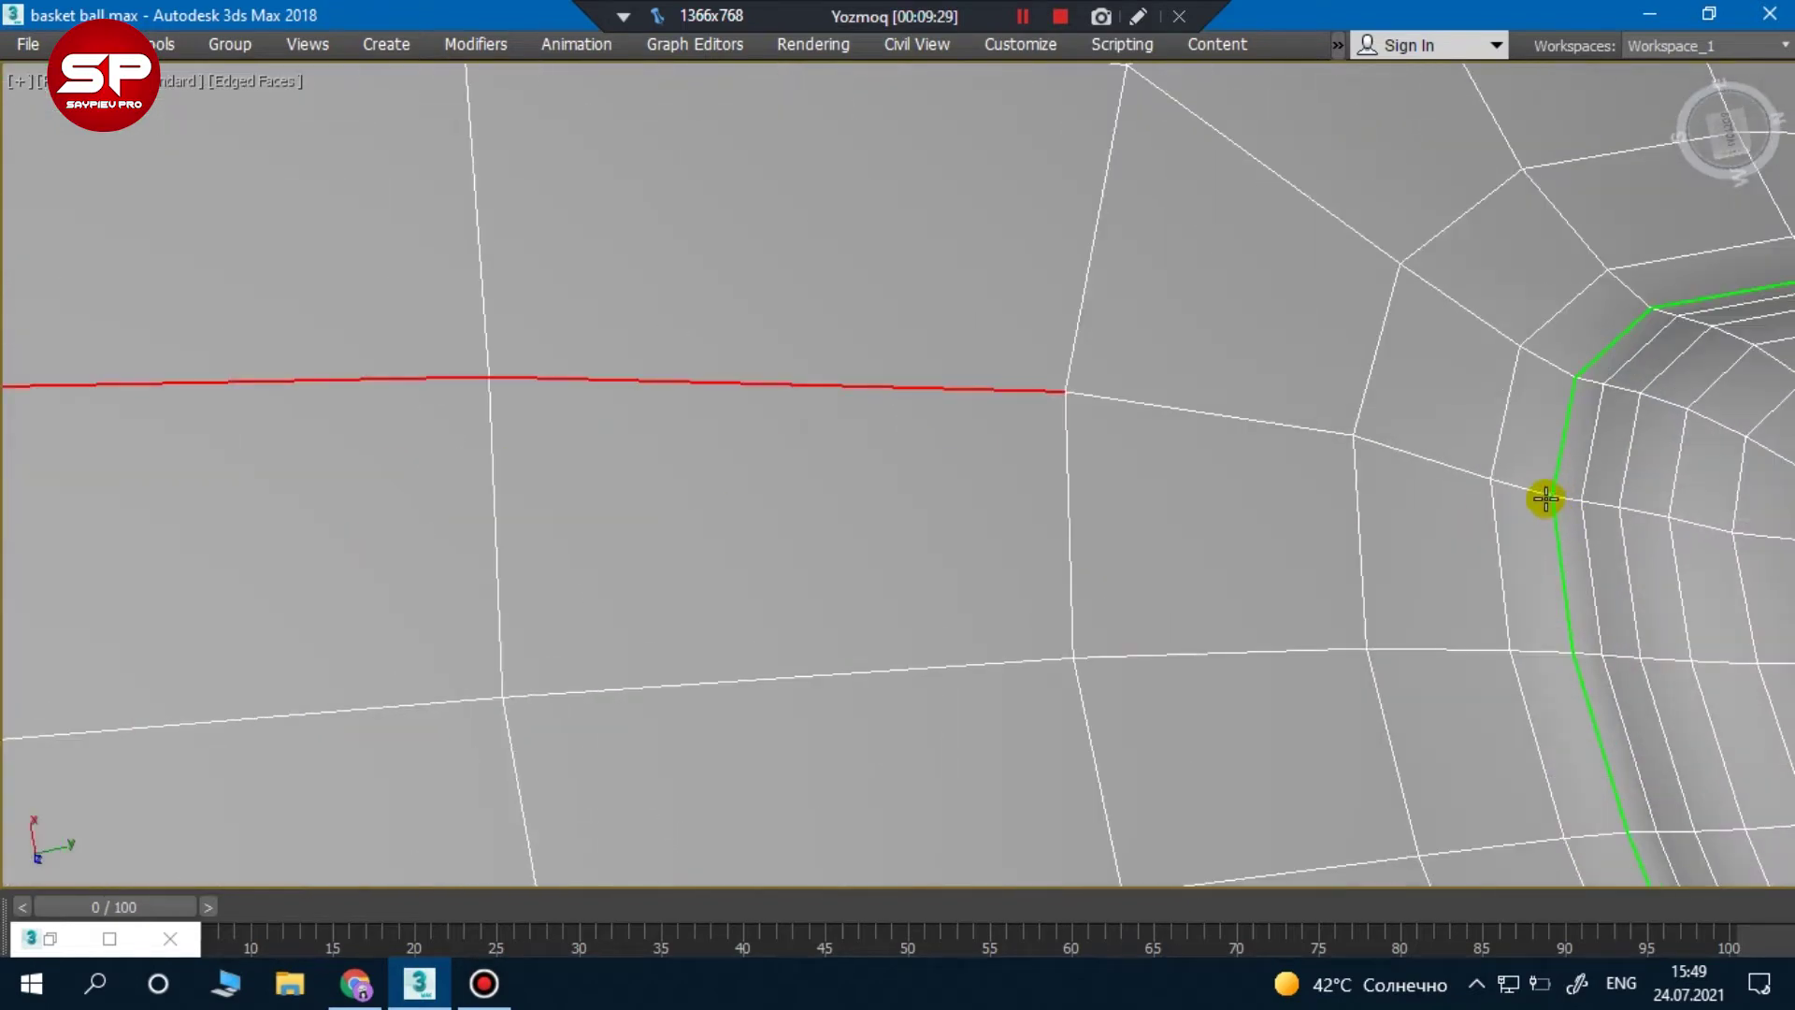
{"action": "left_click", "coordinate": [1547, 496]}
{"action": "scroll", "coordinate": [1290, 428], "scroll_direction": "down", "scroll_amount": 5}
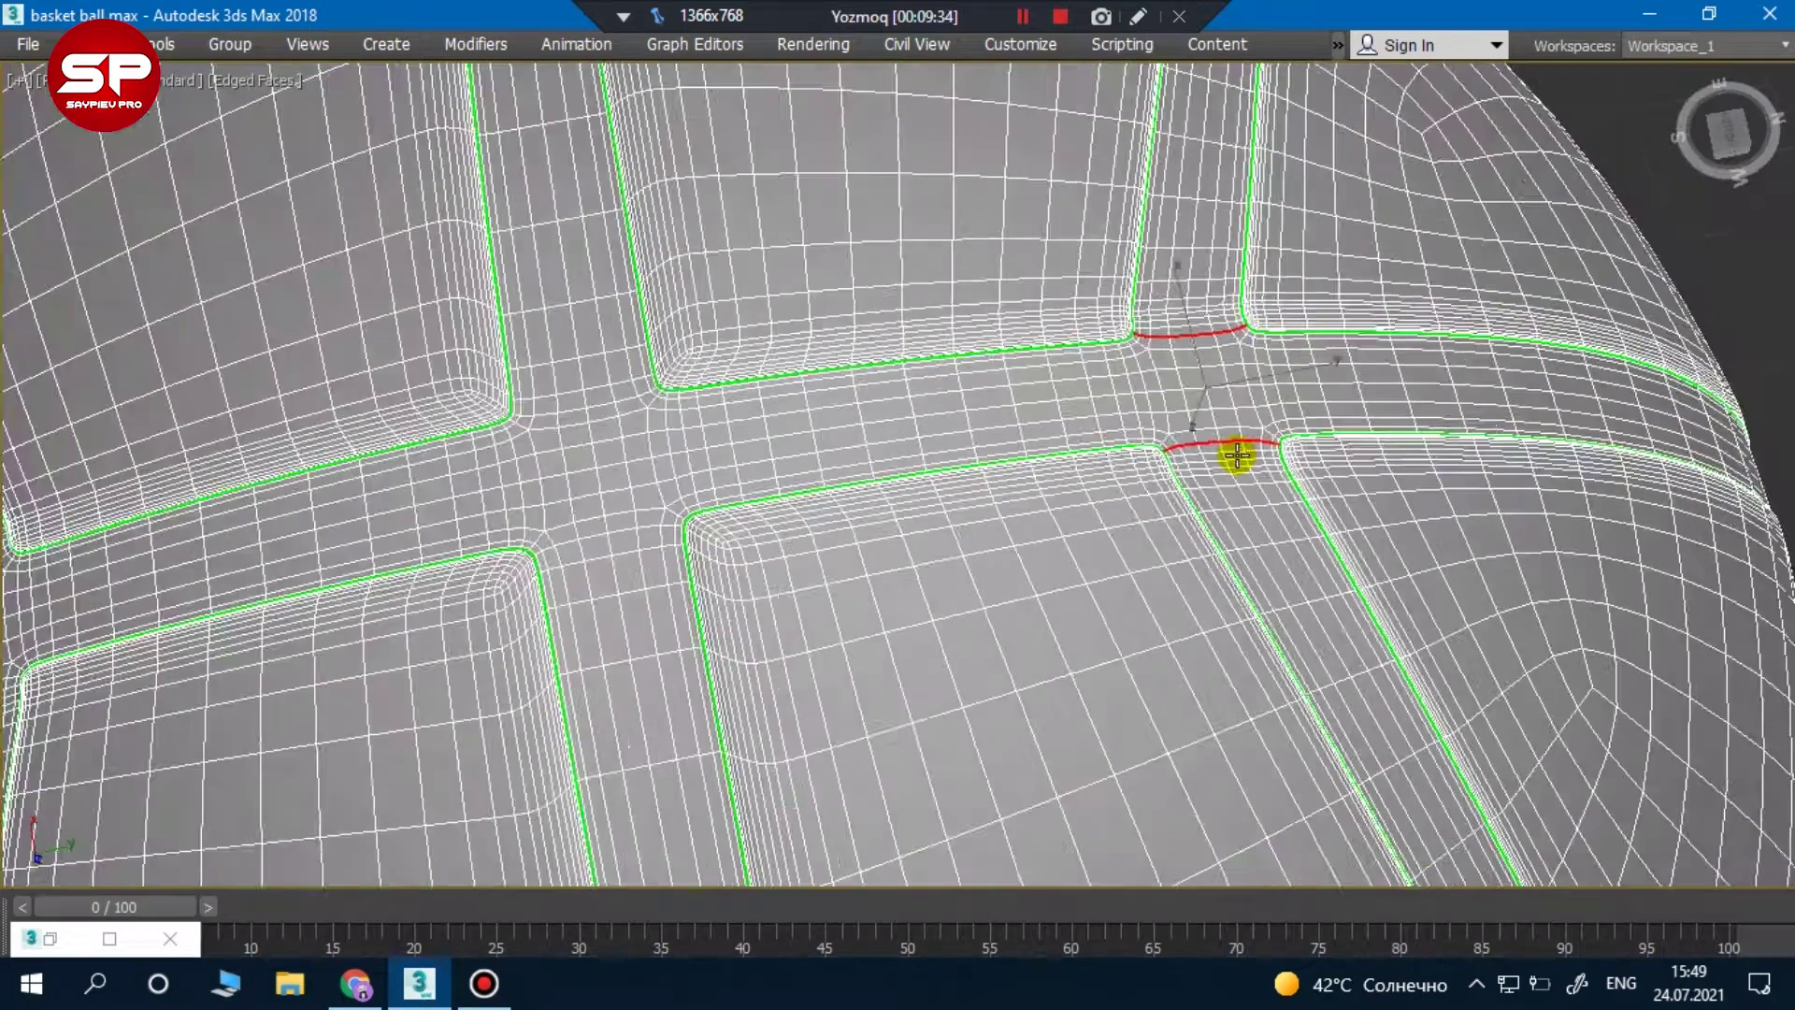
{"action": "scroll", "coordinate": [769, 433], "scroll_direction": "down", "scroll_amount": 3}
{"action": "scroll", "coordinate": [761, 454], "scroll_direction": "up", "scroll_amount": 5}
{"action": "scroll", "coordinate": [699, 463], "scroll_direction": "up", "scroll_amount": 2}
Pick an edge path along the loop connecting to the next green groove loop
{"action": "left_click", "coordinate": [718, 455]}
{"action": "left_click", "coordinate": [837, 447], "text": "ctrl"}
{"action": "left_click", "coordinate": [1070, 419], "text": "ctrl"}
{"action": "left_click", "coordinate": [1234, 386], "text": "ctrl"}
{"action": "left_click", "coordinate": [1488, 330], "text": "ctrl"}
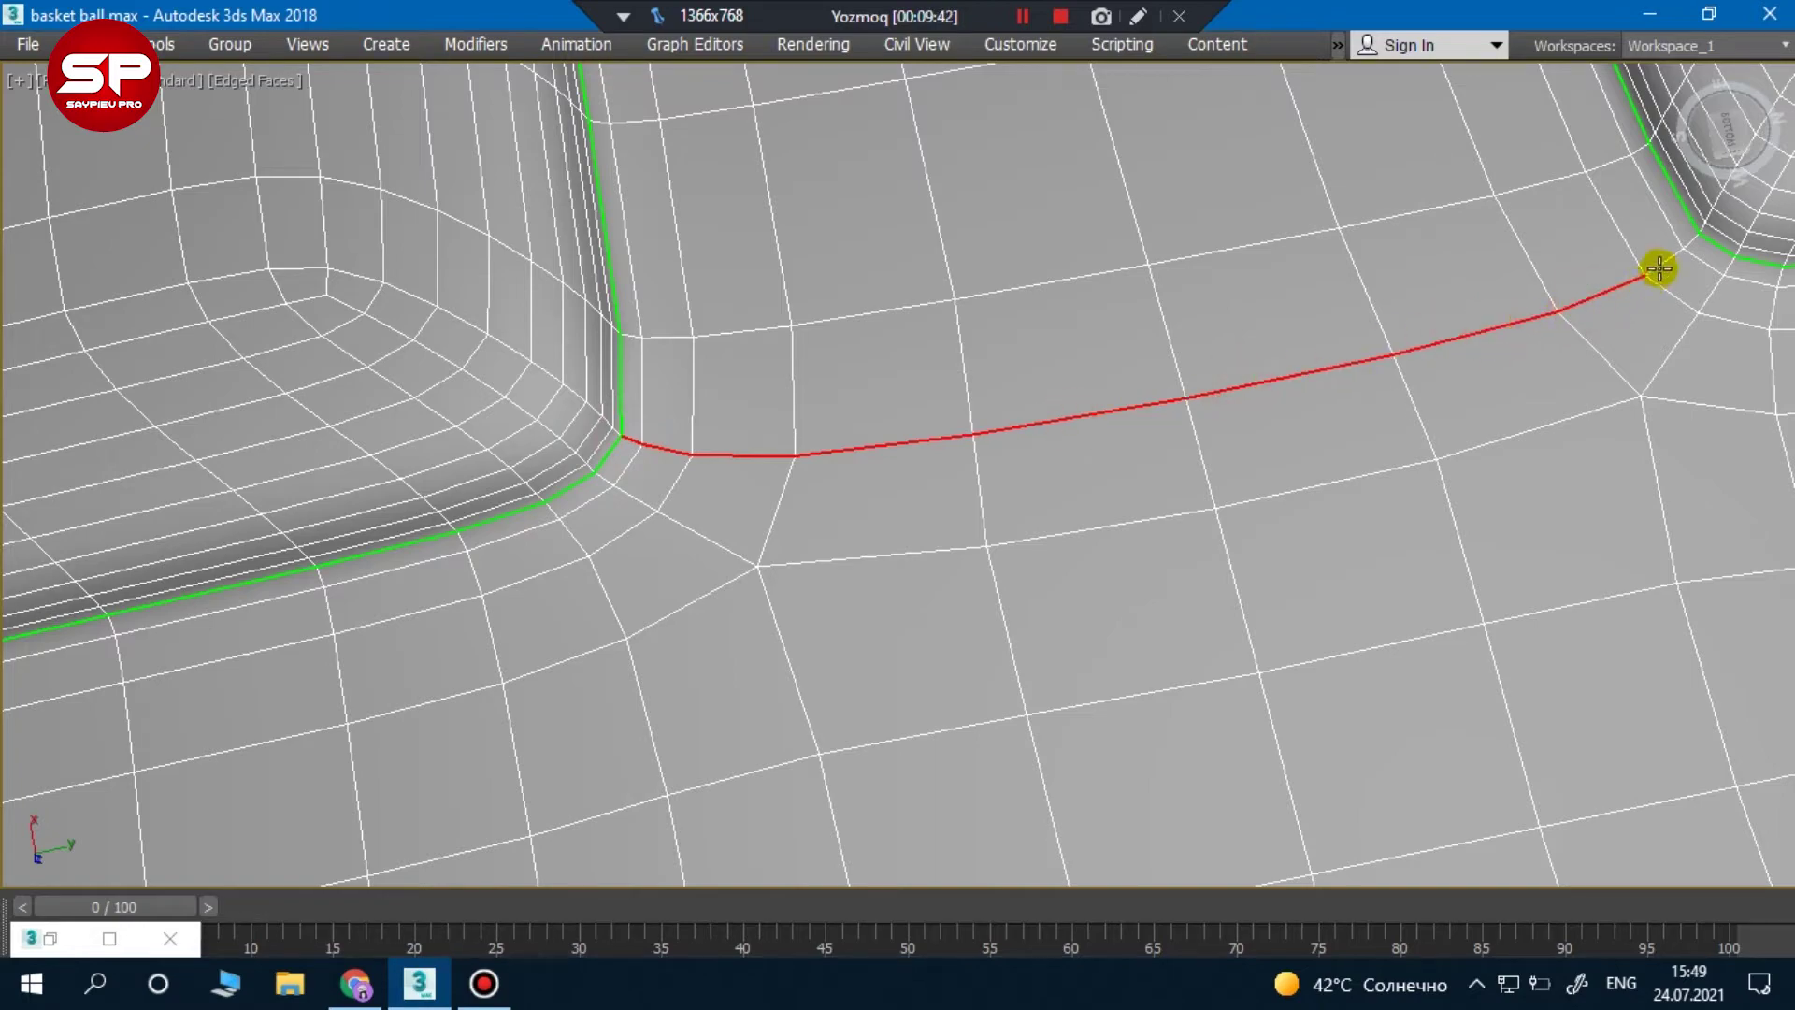
{"action": "left_click", "coordinate": [1669, 250], "text": "ctrl"}
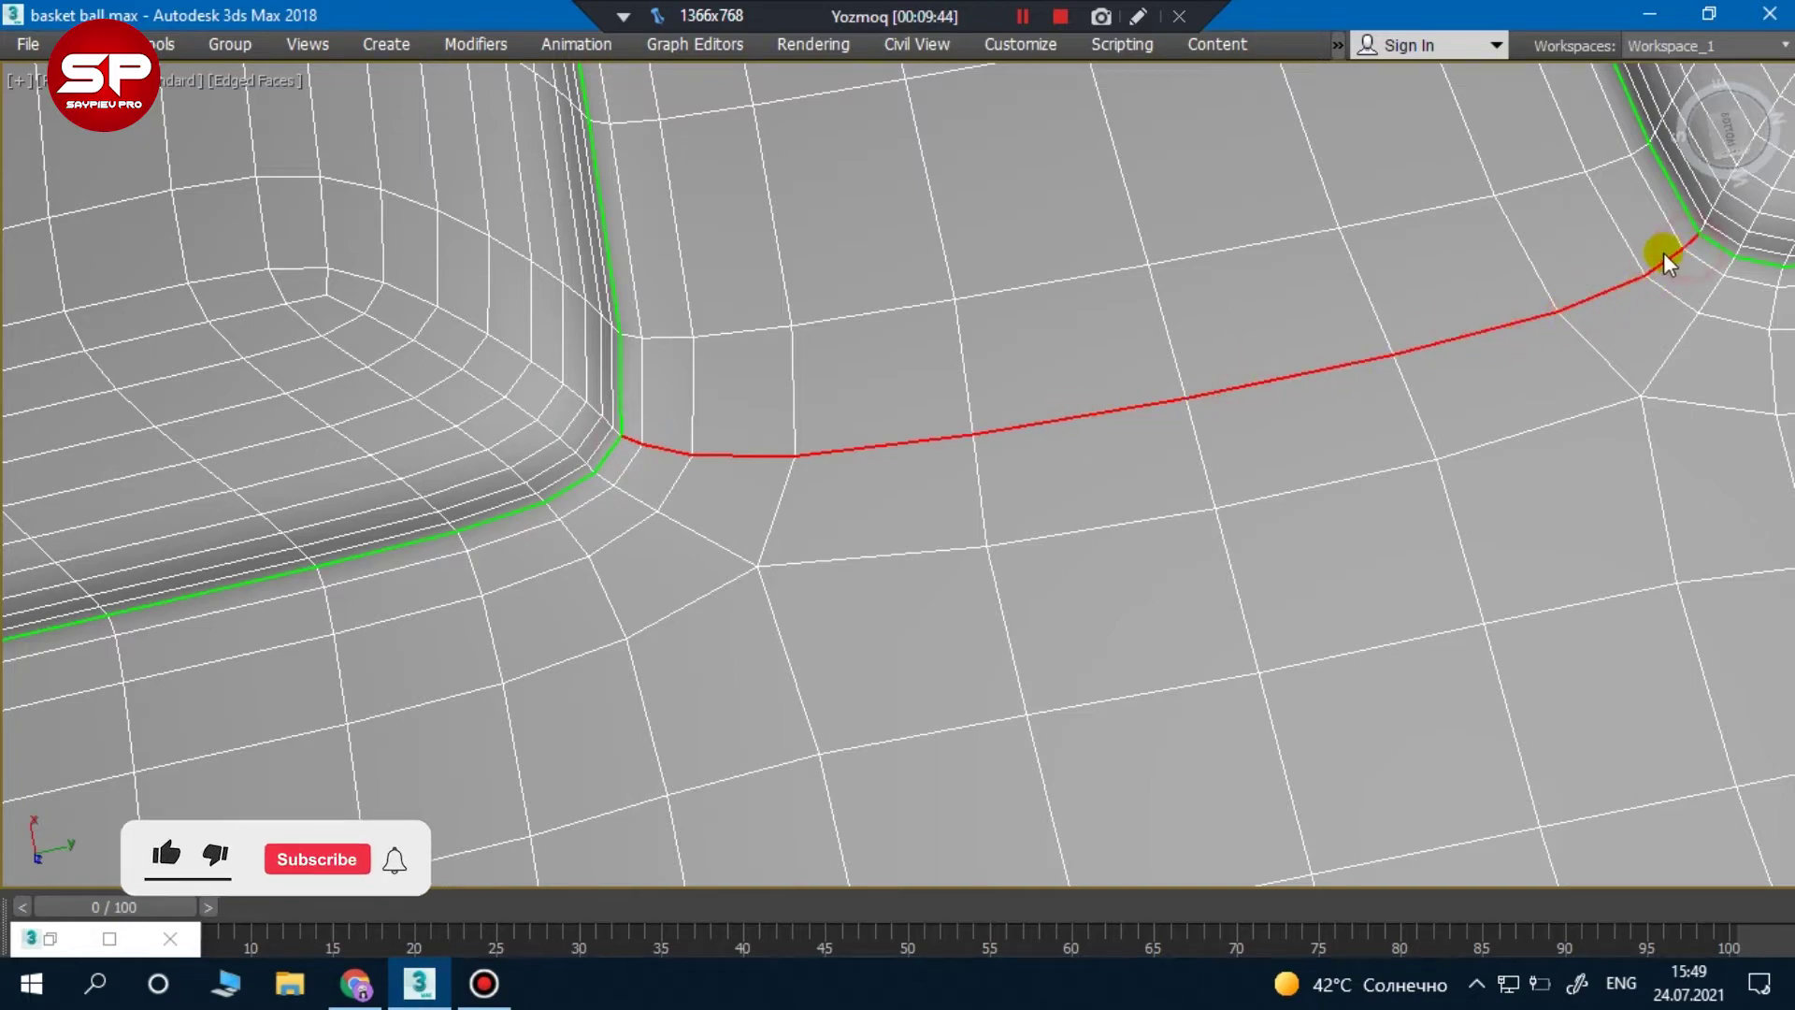
{"action": "scroll", "coordinate": [1603, 449], "scroll_direction": "down", "scroll_amount": 5}
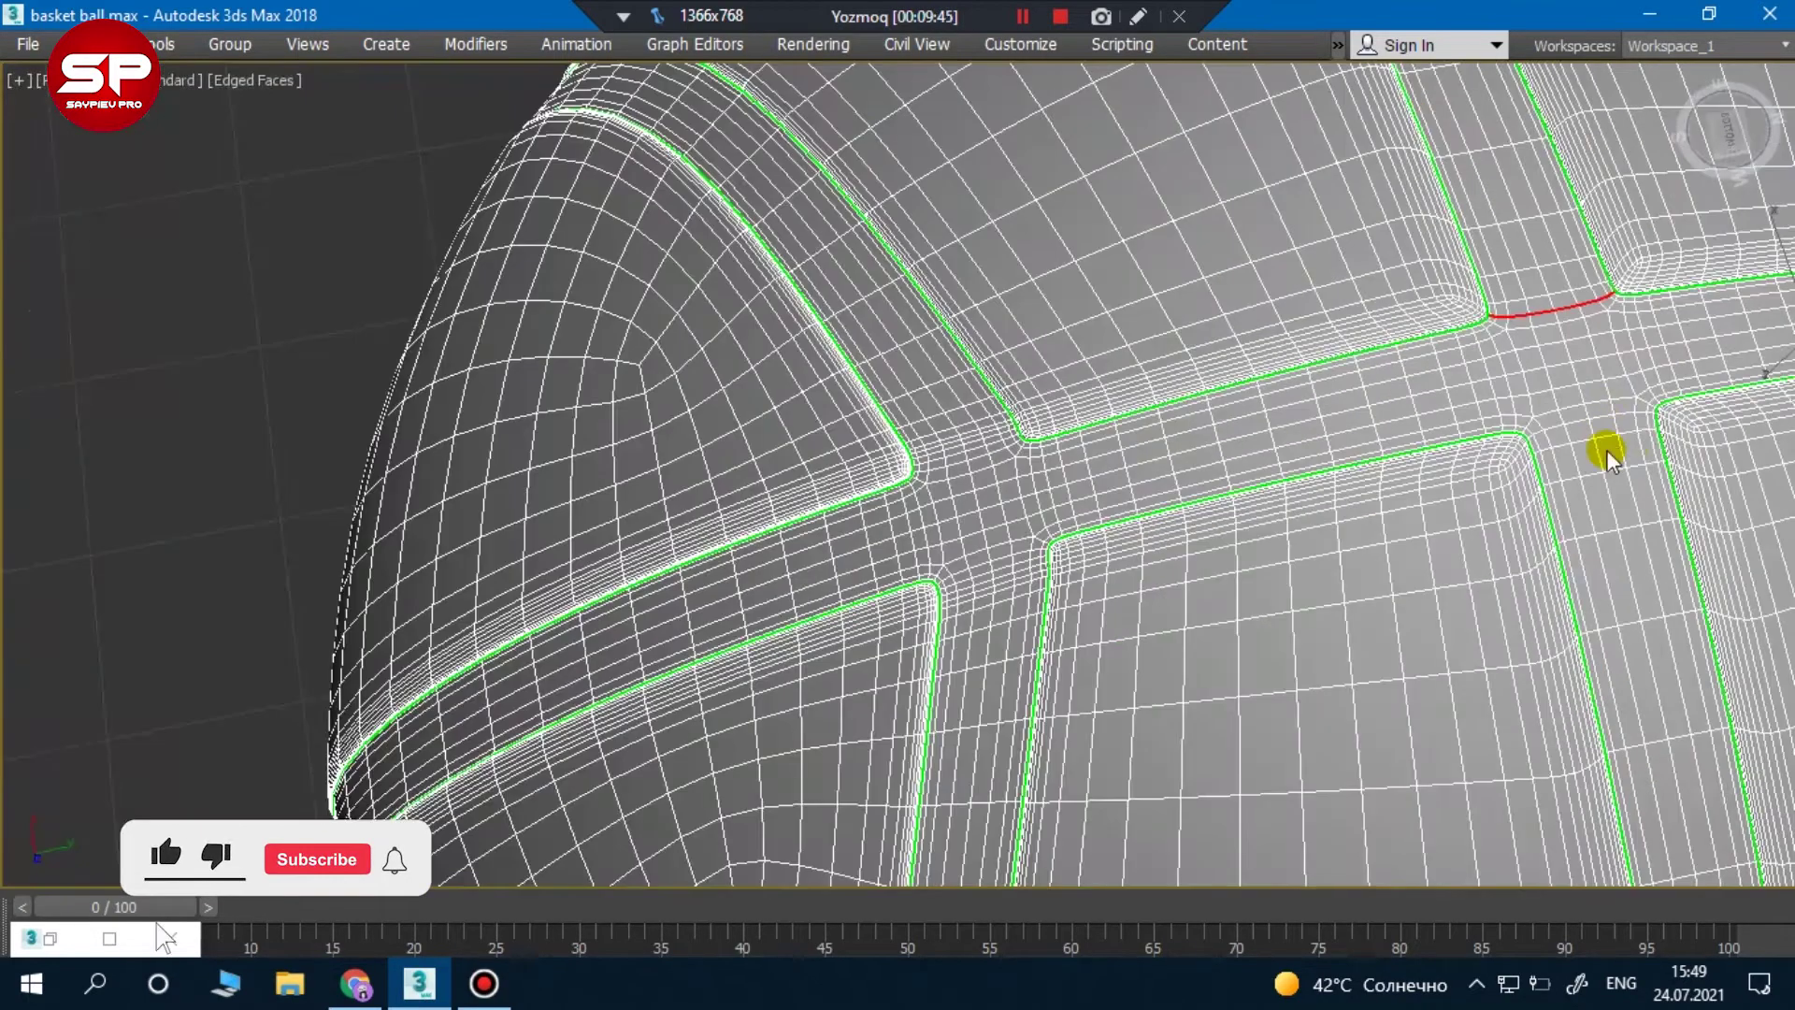
Draw a red point-to-point seam path from a groove corner along the edge loop
{"action": "scroll", "coordinate": [1543, 433], "scroll_direction": "up", "scroll_amount": 5}
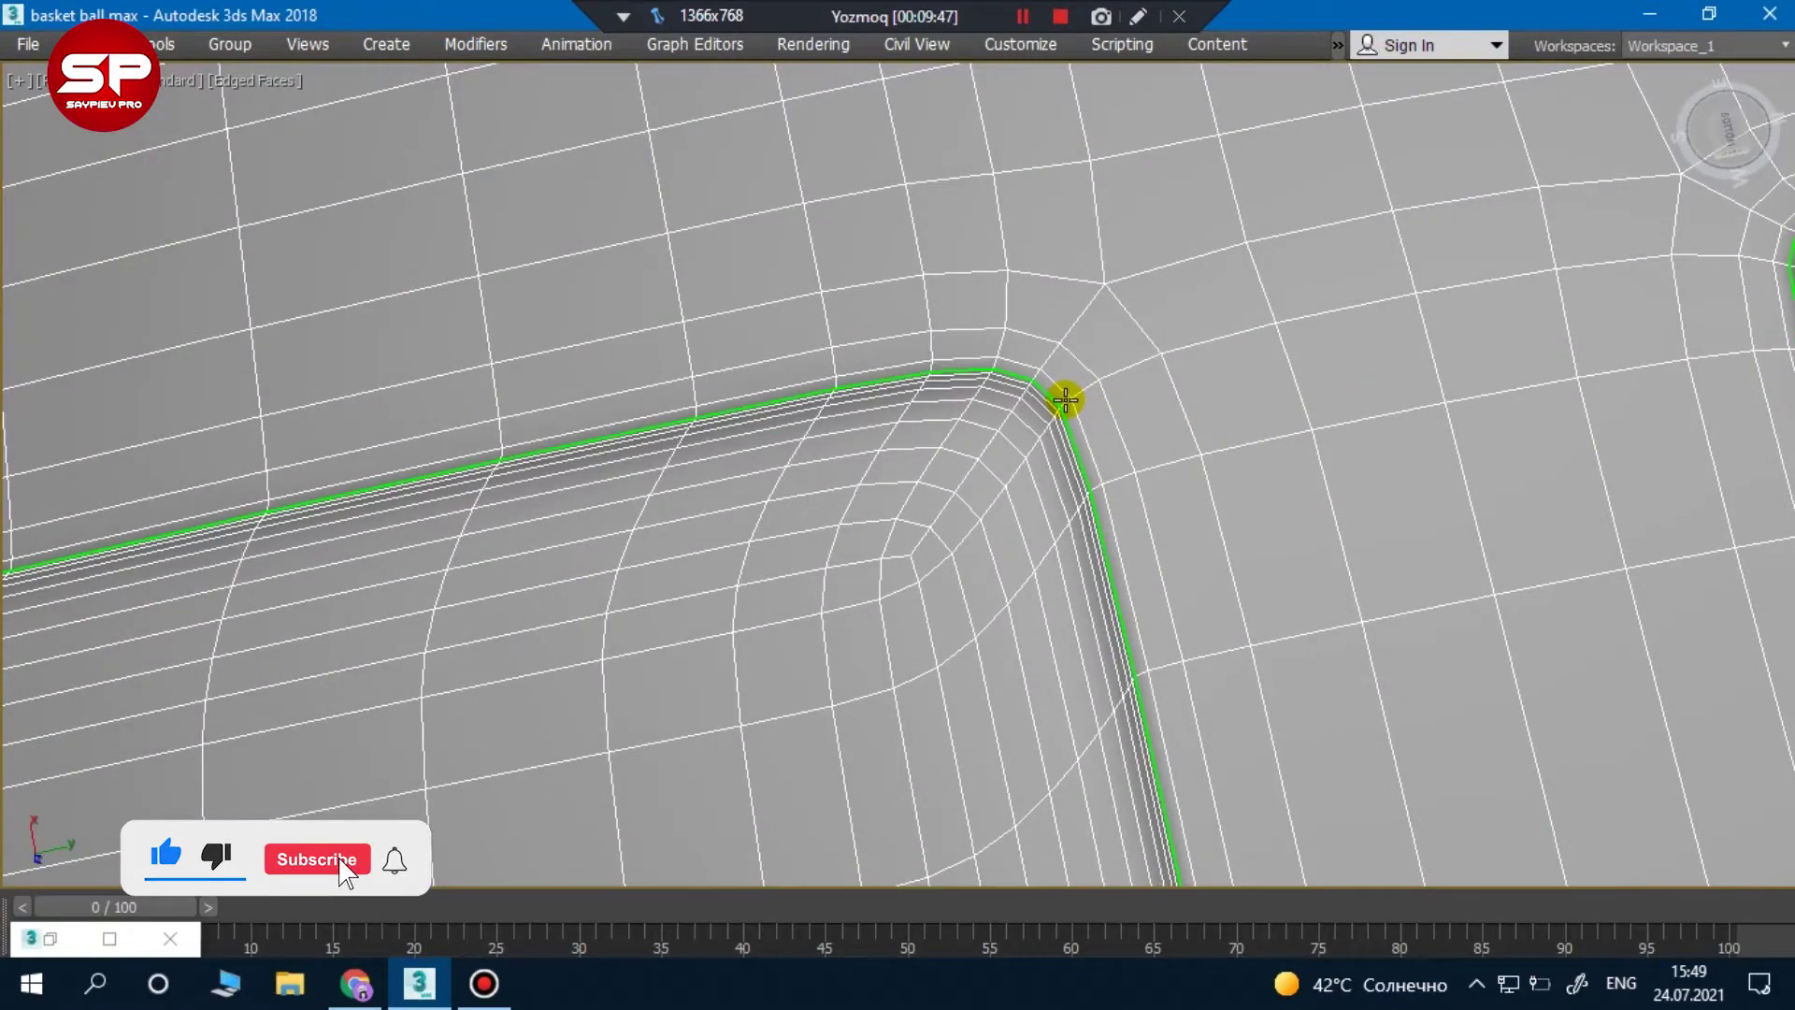
{"action": "left_click", "coordinate": [1065, 402], "text": "ctrl"}
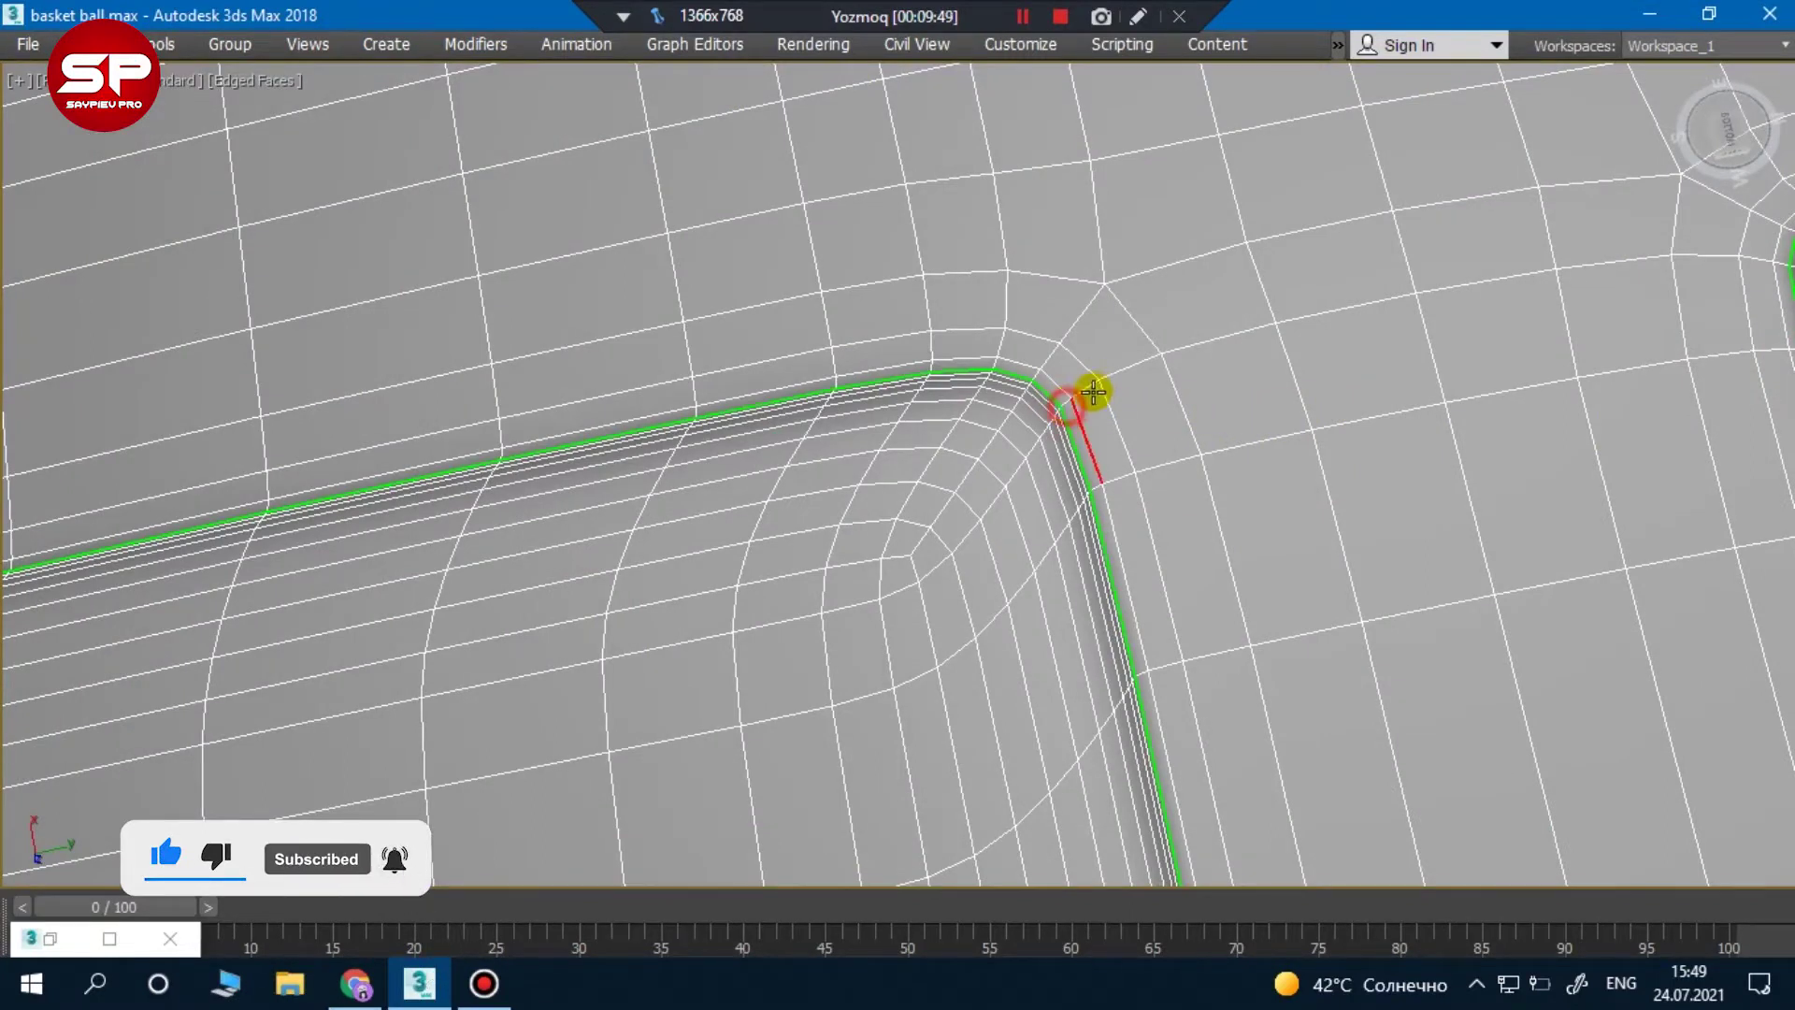
{"action": "scroll", "coordinate": [1068, 393], "scroll_direction": "up", "scroll_amount": 1}
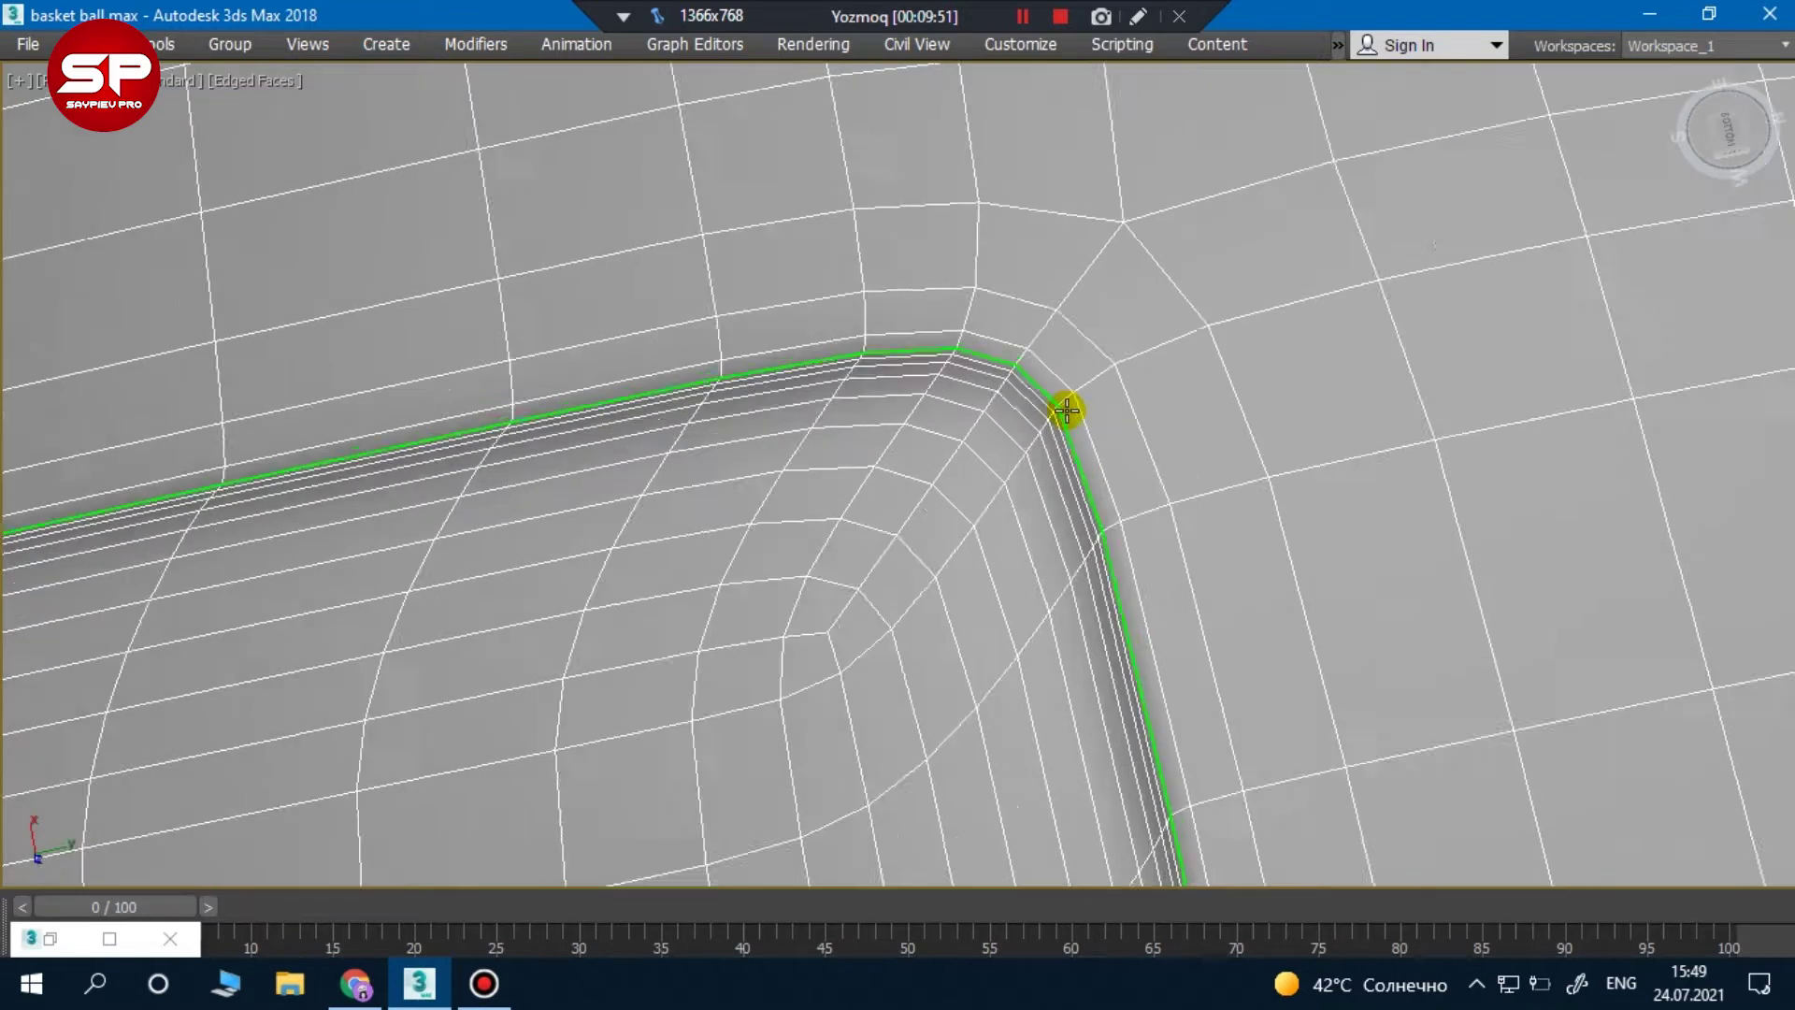
{"action": "scroll", "coordinate": [1062, 383], "scroll_direction": "up", "scroll_amount": 1}
{"action": "left_click", "coordinate": [1061, 381]}
{"action": "left_click", "coordinate": [1211, 293], "text": "ctrl"}
{"action": "left_click", "coordinate": [1430, 209], "text": "ctrl"}
Run a path from the right groove corner and join the two red segments
{"action": "scroll", "coordinate": [1267, 252], "scroll_direction": "down", "scroll_amount": 1}
{"action": "scroll", "coordinate": [1272, 262], "scroll_direction": "down", "scroll_amount": 2}
{"action": "scroll", "coordinate": [1402, 271], "scroll_direction": "up", "scroll_amount": 2}
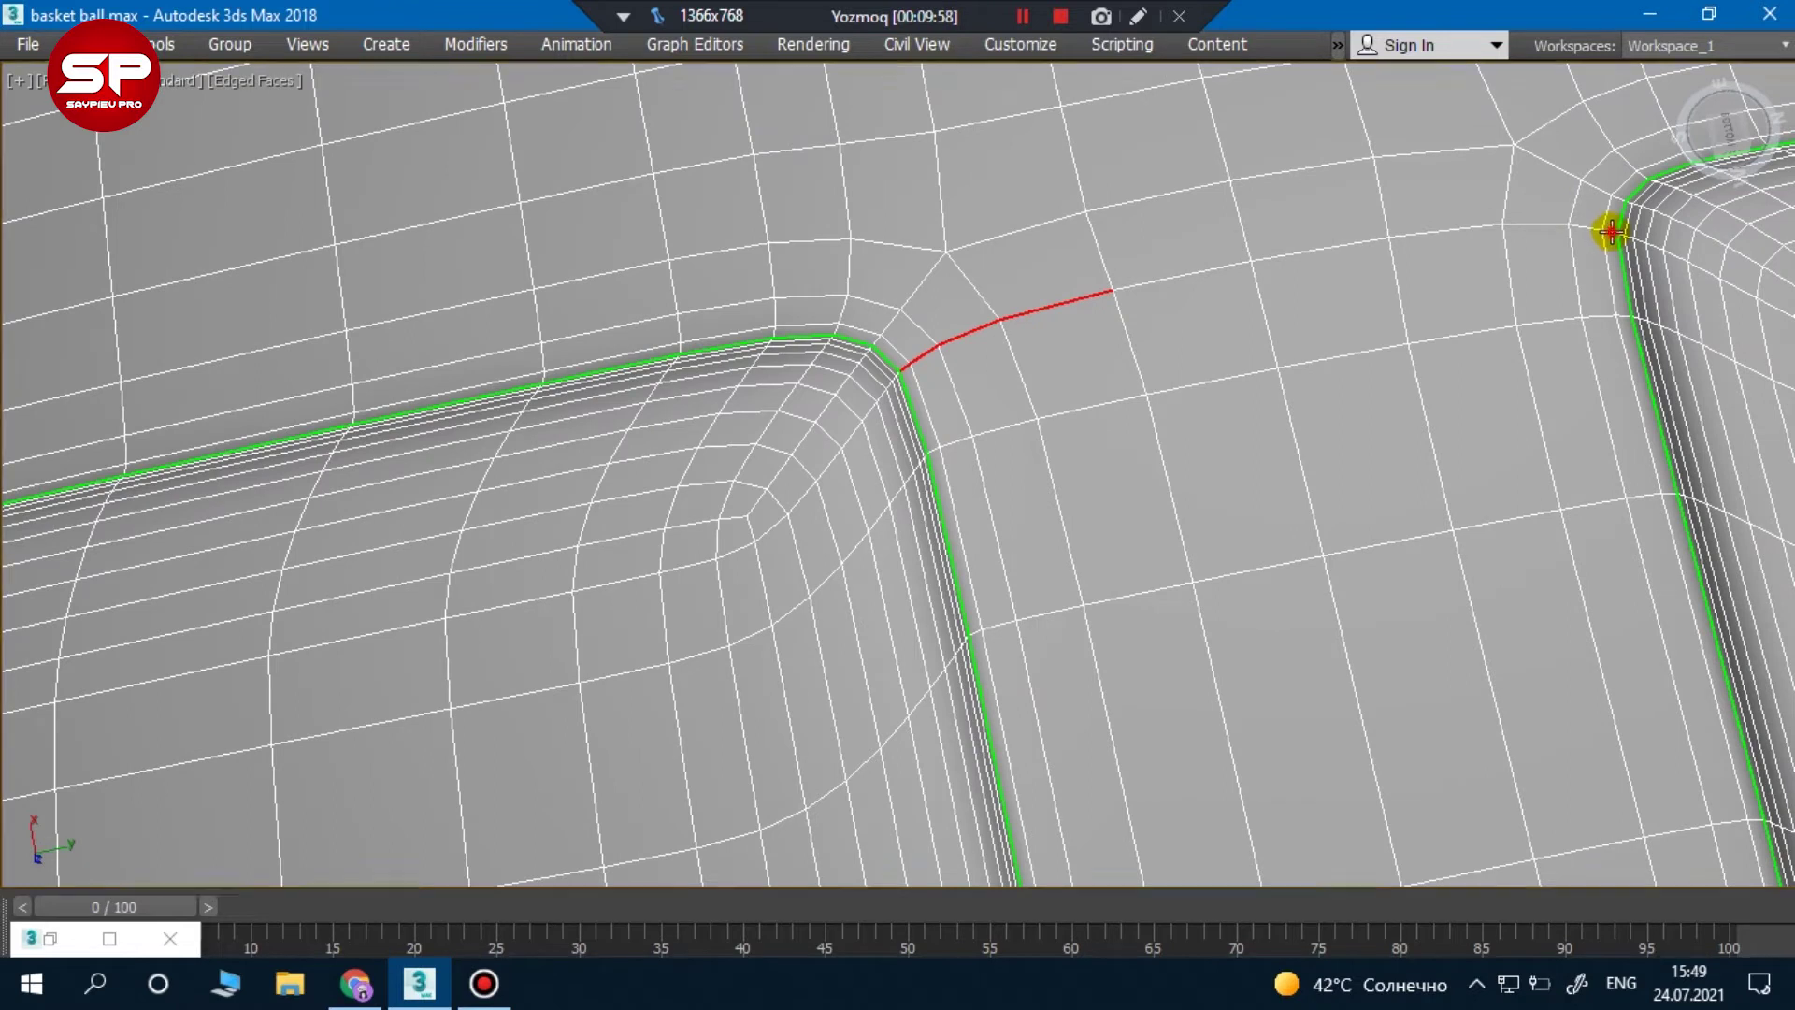
{"action": "left_click", "coordinate": [1598, 230], "text": "ctrl"}
{"action": "left_click", "coordinate": [1582, 225], "text": "ctrl"}
{"action": "left_click", "coordinate": [1430, 232], "text": "ctrl"}
{"action": "left_click", "coordinate": [1360, 245], "text": "ctrl"}
{"action": "left_click", "coordinate": [1194, 272], "text": "ctrl"}
Draw another seam path leftward from a groove corner toward the next groove
{"action": "scroll", "coordinate": [1194, 272], "scroll_direction": "down", "scroll_amount": 3}
{"action": "mouse_move", "coordinate": [749, 364]}
{"action": "middle_mouse_down"}
{"action": "mouse_move", "coordinate": [788, 529]}
{"action": "mouse_move", "coordinate": [400, 412]}
{"action": "middle_mouse_up"}
{"action": "scroll", "coordinate": [922, 365], "scroll_direction": "up", "scroll_amount": 5}
{"action": "scroll", "coordinate": [934, 421], "scroll_direction": "up", "scroll_amount": 1}
{"action": "scroll", "coordinate": [402, 647], "scroll_direction": "down", "scroll_amount": 3}
{"action": "scroll", "coordinate": [1025, 420], "scroll_direction": "up", "scroll_amount": 3}
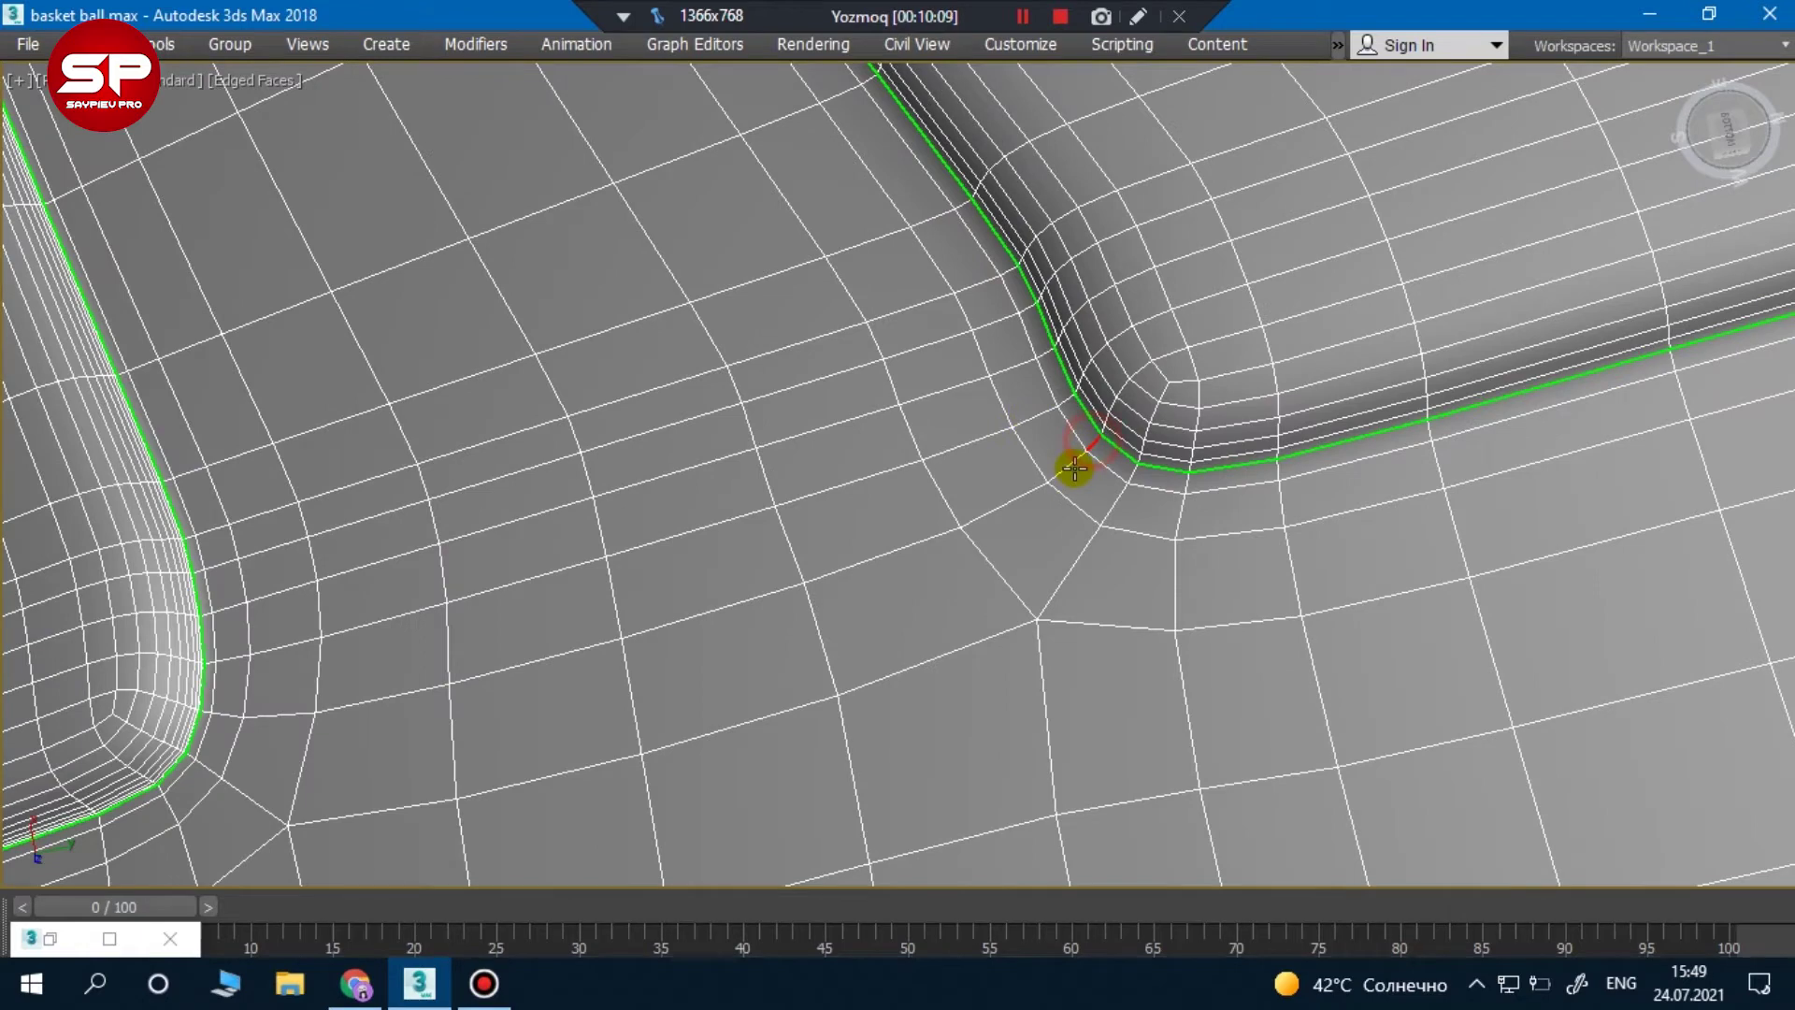
{"action": "left_click", "coordinate": [996, 504], "text": "ctrl"}
{"action": "left_click", "coordinate": [874, 558], "text": "ctrl"}
{"action": "left_click", "coordinate": [589, 645], "text": "ctrl"}
{"action": "left_click", "coordinate": [389, 692], "text": "ctrl"}
{"action": "left_click", "coordinate": [273, 713], "text": "ctrl"}
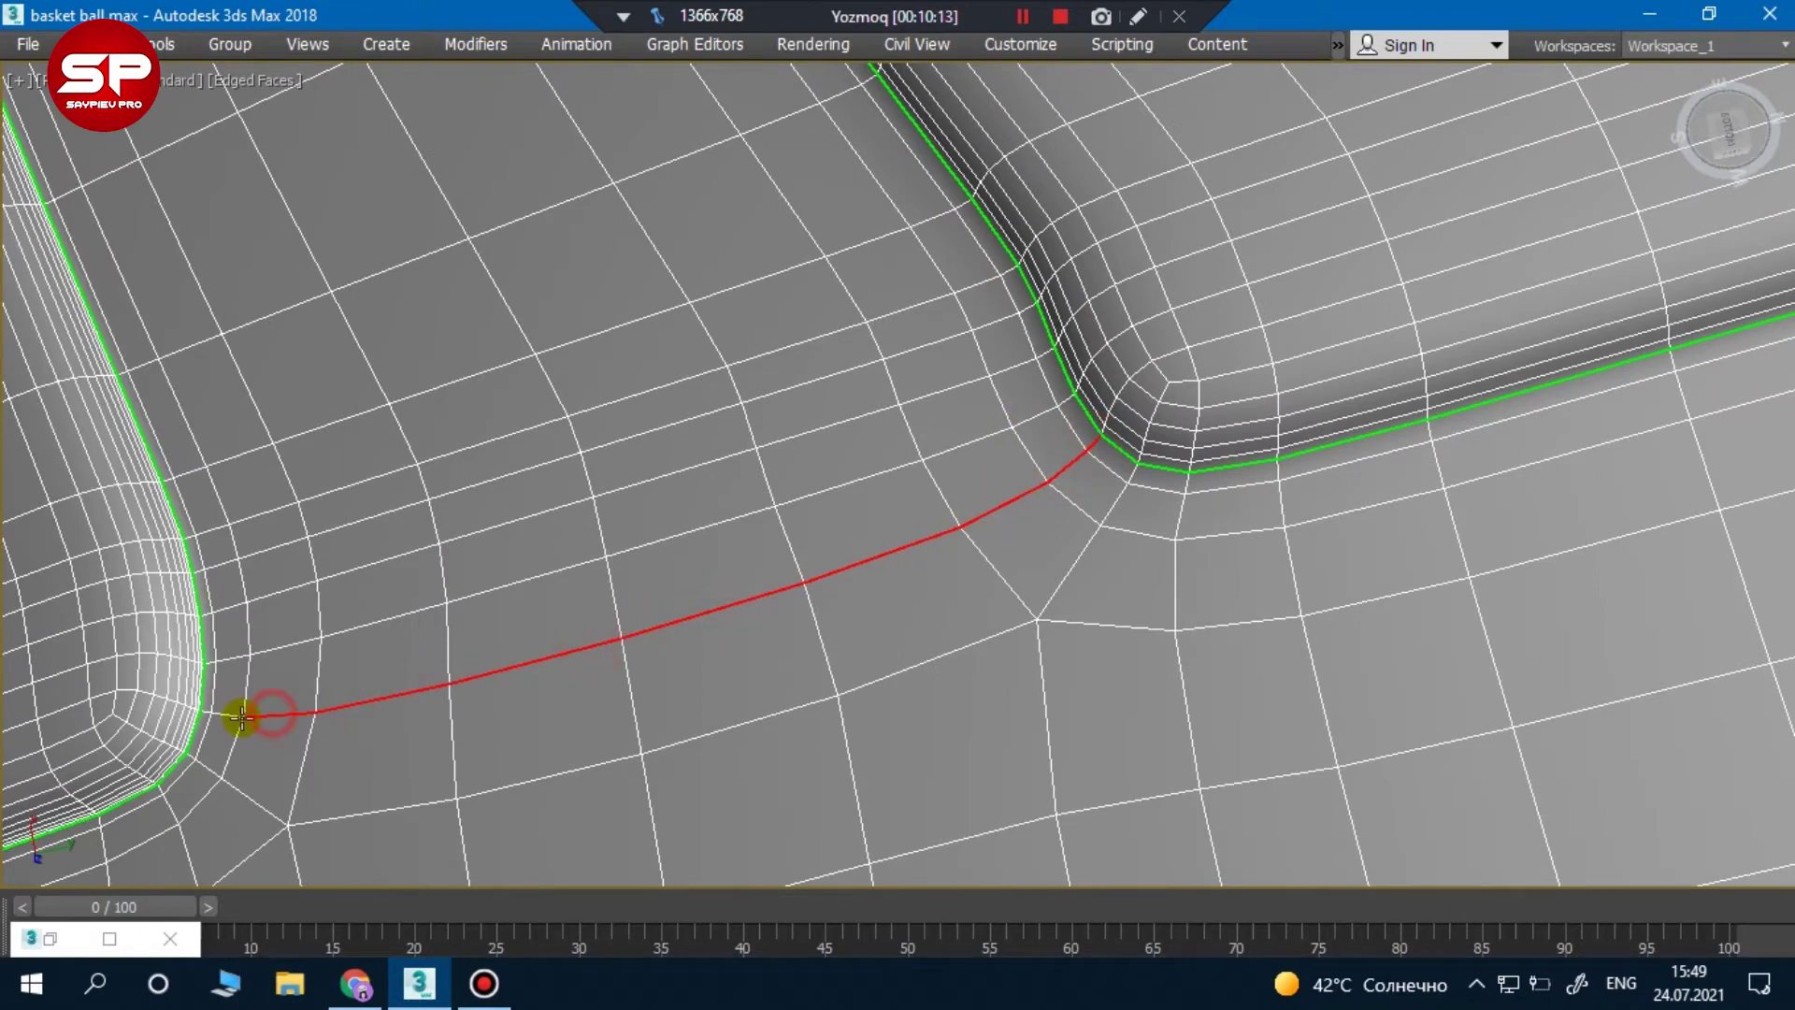
Trace a seam path up and right from the lower groove corner
{"action": "scroll", "coordinate": [231, 727], "scroll_direction": "up", "scroll_amount": 2}
{"action": "scroll", "coordinate": [541, 661], "scroll_direction": "down", "scroll_amount": 2}
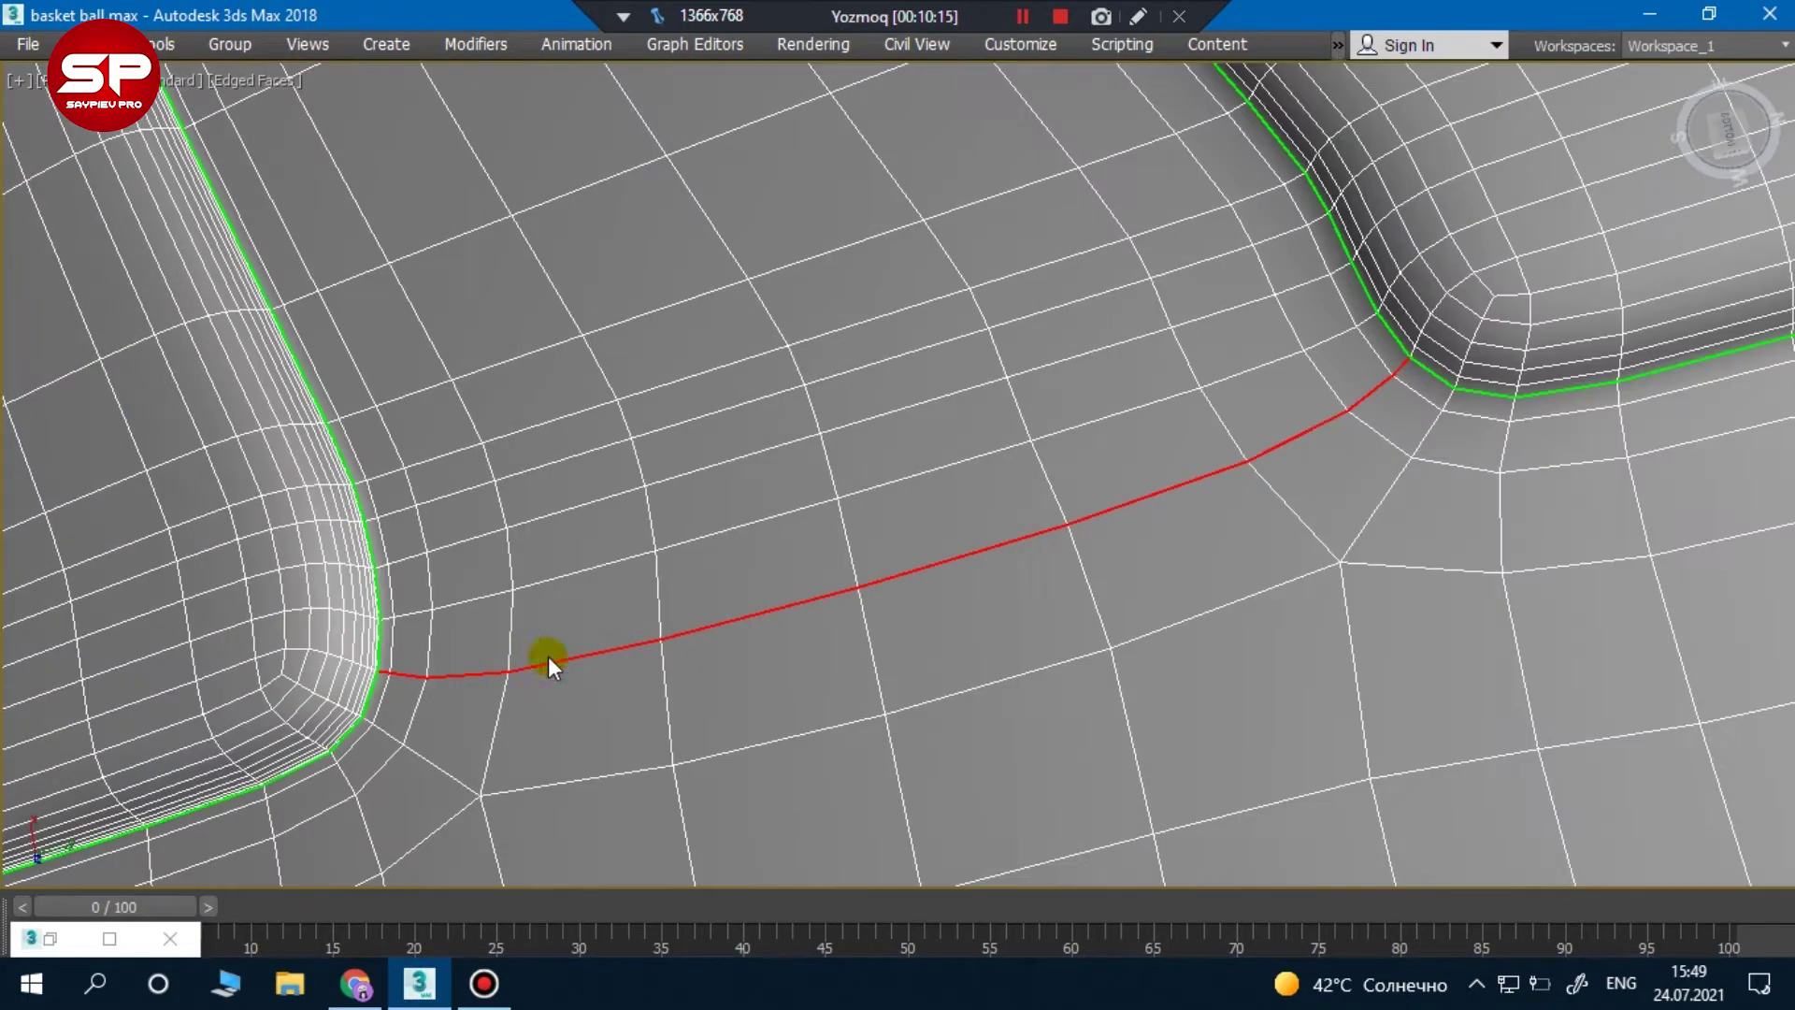
{"action": "middle_click_drag", "start_coordinate": [1322, 633], "coordinate": [902, 112]}
{"action": "scroll", "coordinate": [1032, 549], "scroll_direction": "down", "scroll_amount": 3}
{"action": "scroll", "coordinate": [776, 673], "scroll_direction": "up", "scroll_amount": 5}
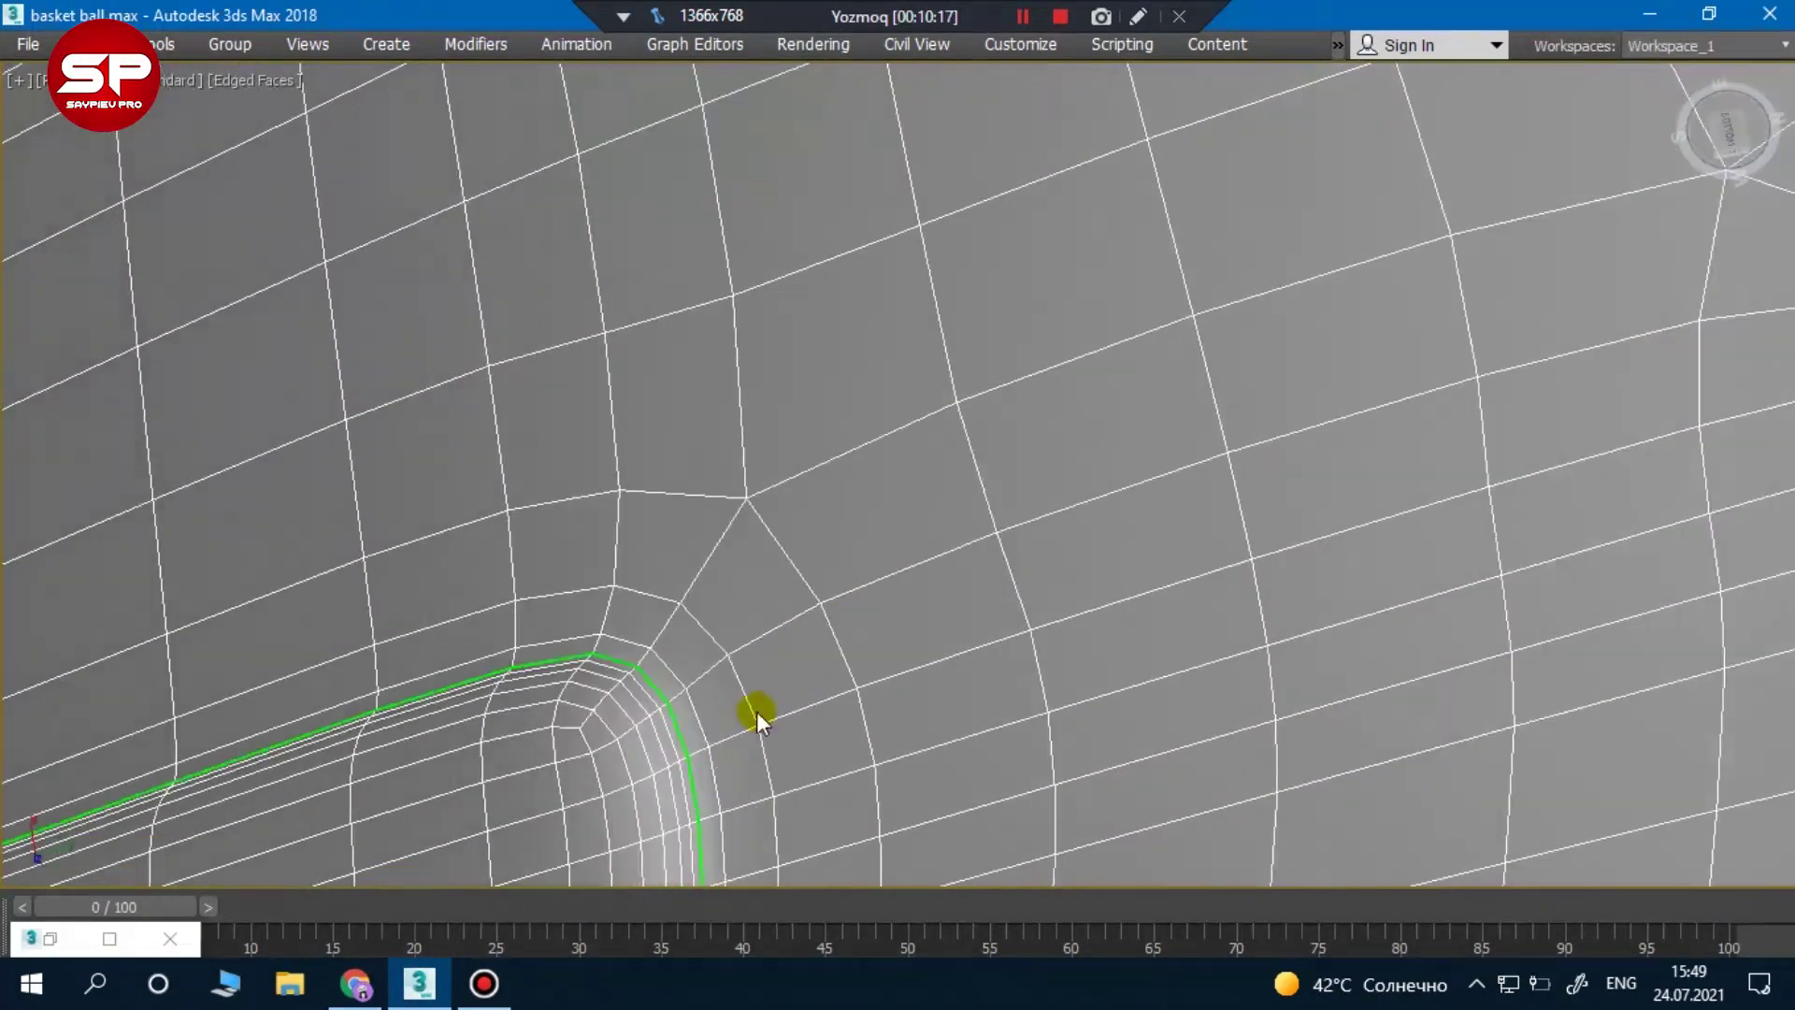
{"action": "left_click", "coordinate": [641, 683], "text": "ctrl"}
{"action": "left_click", "coordinate": [772, 602], "text": "ctrl"}
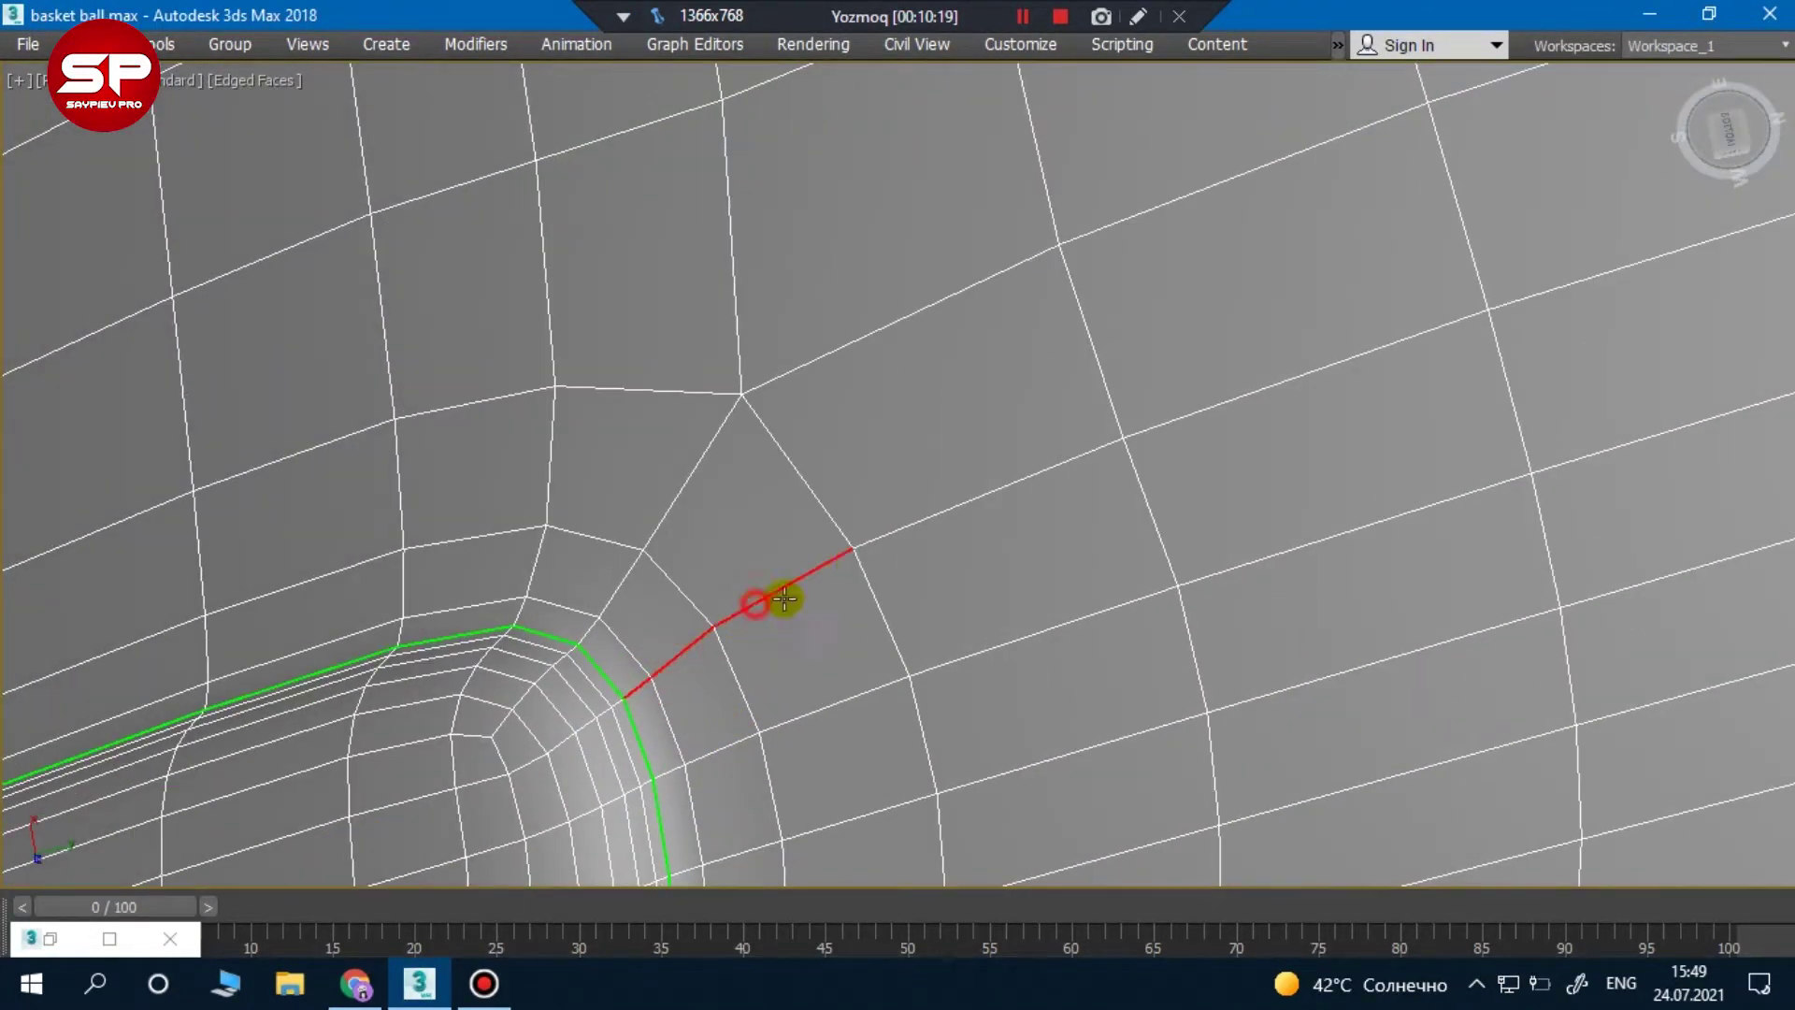
{"action": "left_click", "coordinate": [869, 539], "text": "ctrl"}
{"action": "left_click", "coordinate": [1220, 408], "text": "ctrl"}
{"action": "left_click", "coordinate": [1562, 296], "text": "ctrl"}
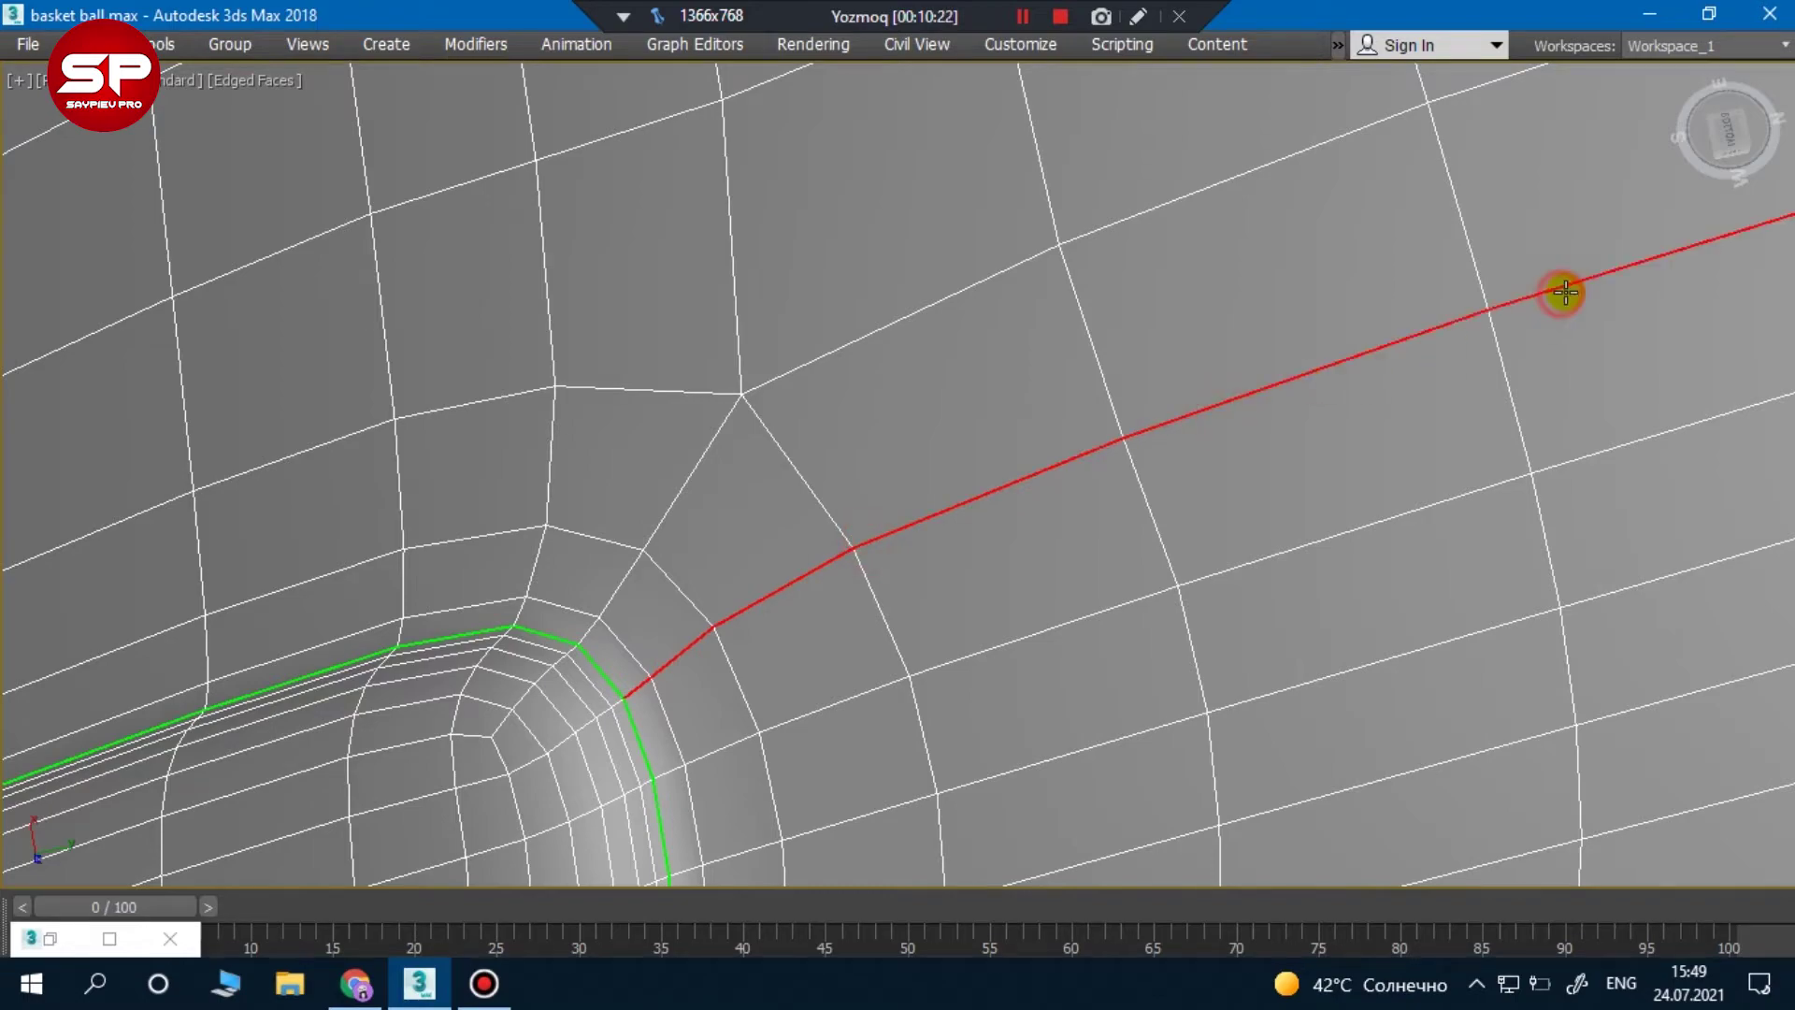
Connect the upper groove corner to the red line and restore the full interface
{"action": "scroll", "coordinate": [1022, 461], "scroll_direction": "down", "scroll_amount": 3}
{"action": "middle_click_drag", "start_coordinate": [1022, 461], "coordinate": [930, 493]}
{"action": "scroll", "coordinate": [963, 467], "scroll_direction": "up", "scroll_amount": 3}
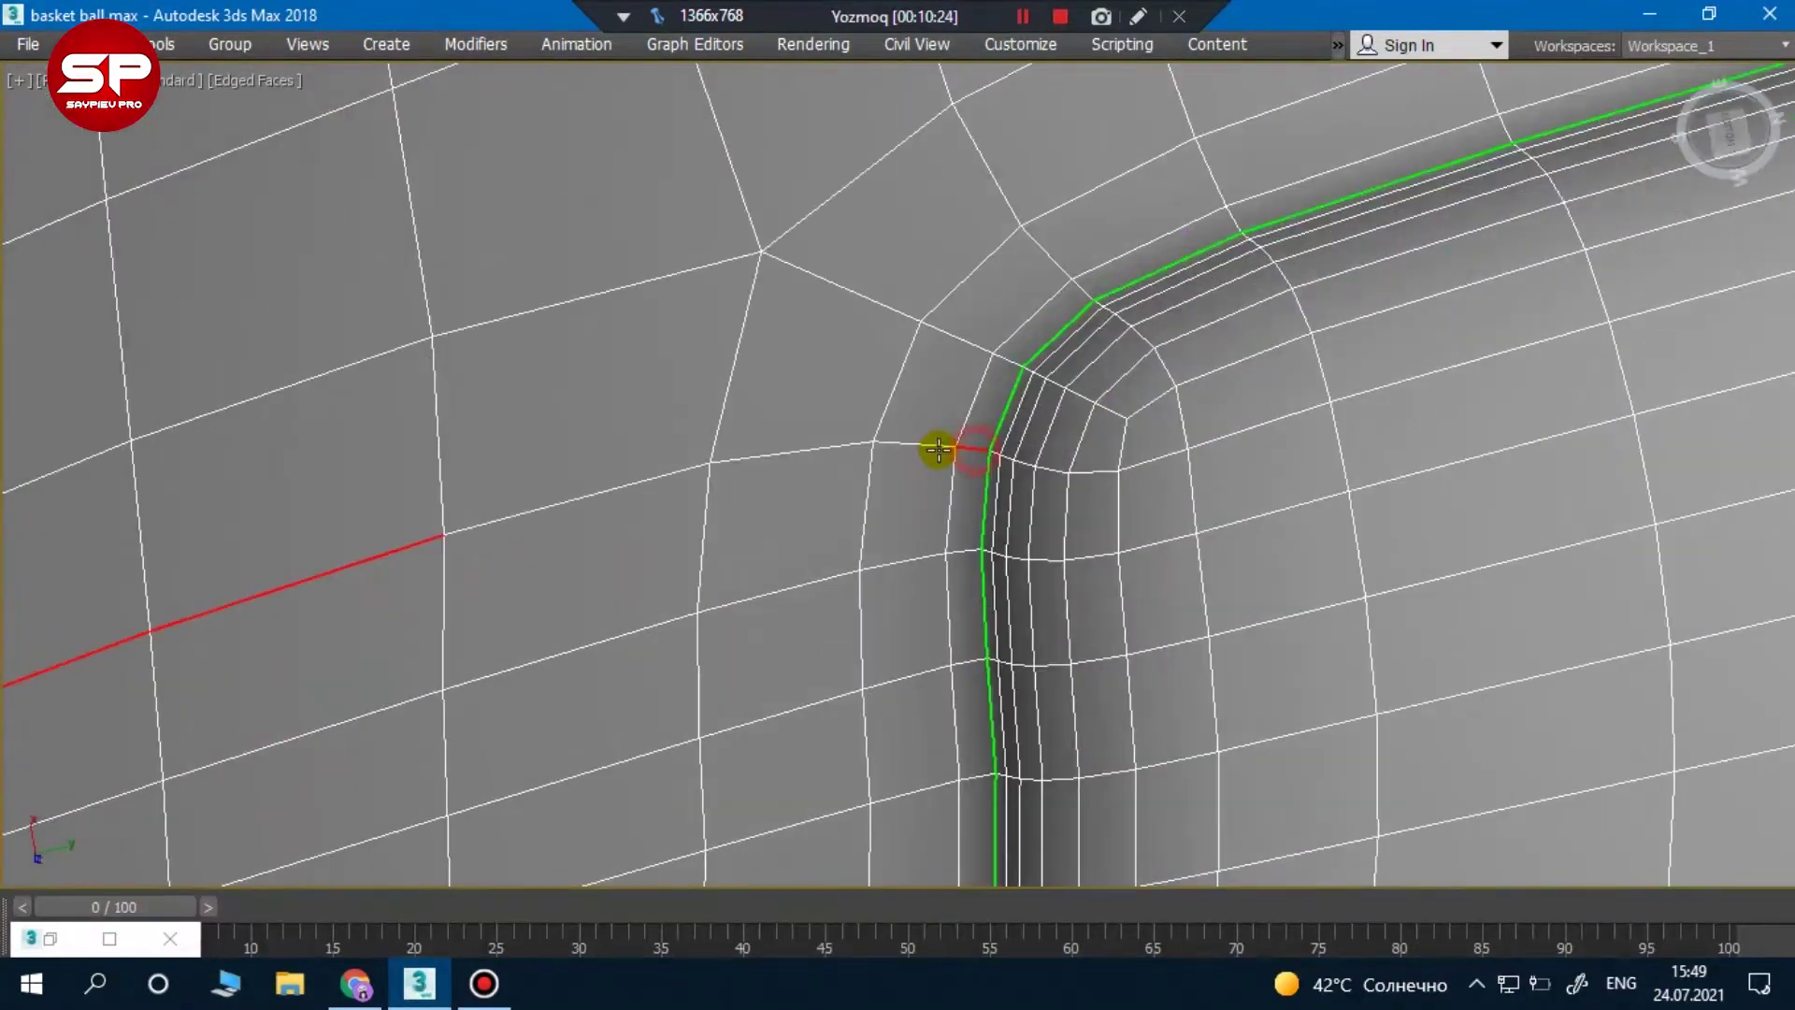
{"action": "left_click", "coordinate": [794, 455], "text": "ctrl"}
{"action": "left_click", "coordinate": [653, 478], "text": "ctrl"}
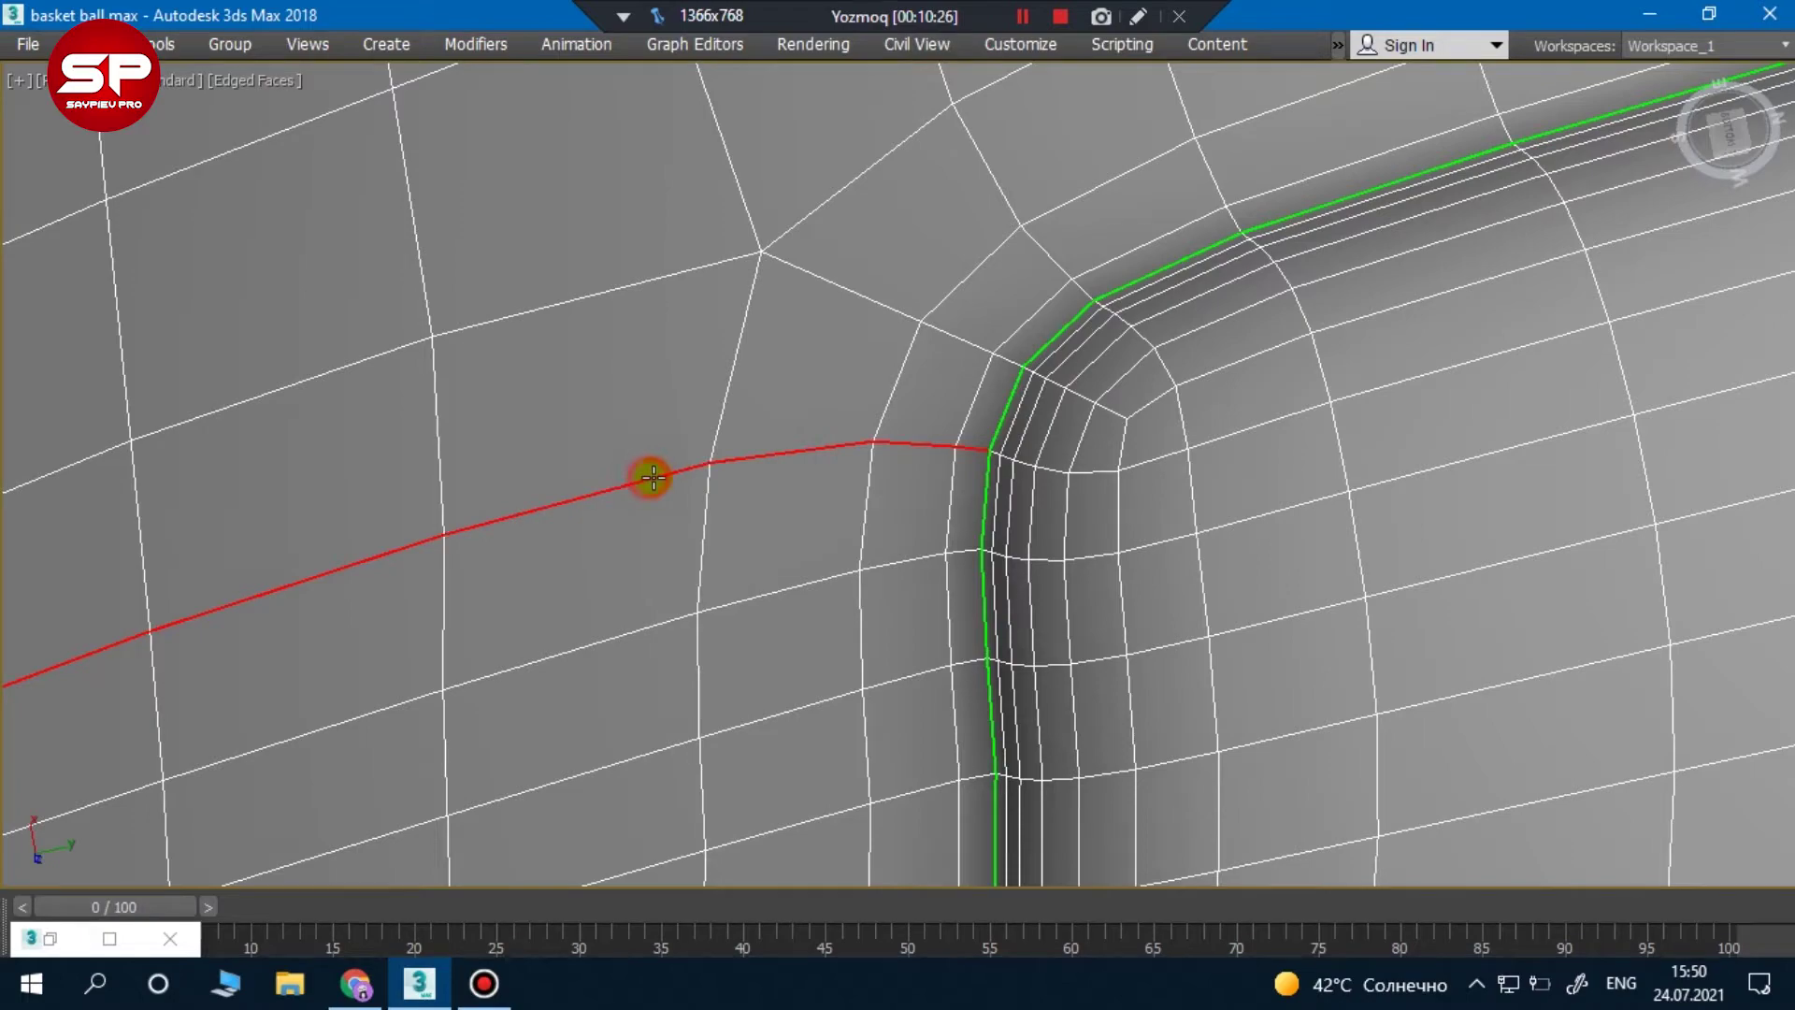
{"action": "scroll", "coordinate": [652, 478], "scroll_direction": "down", "scroll_amount": 3}
{"action": "scroll", "coordinate": [664, 480], "scroll_direction": "down", "scroll_amount": 4}
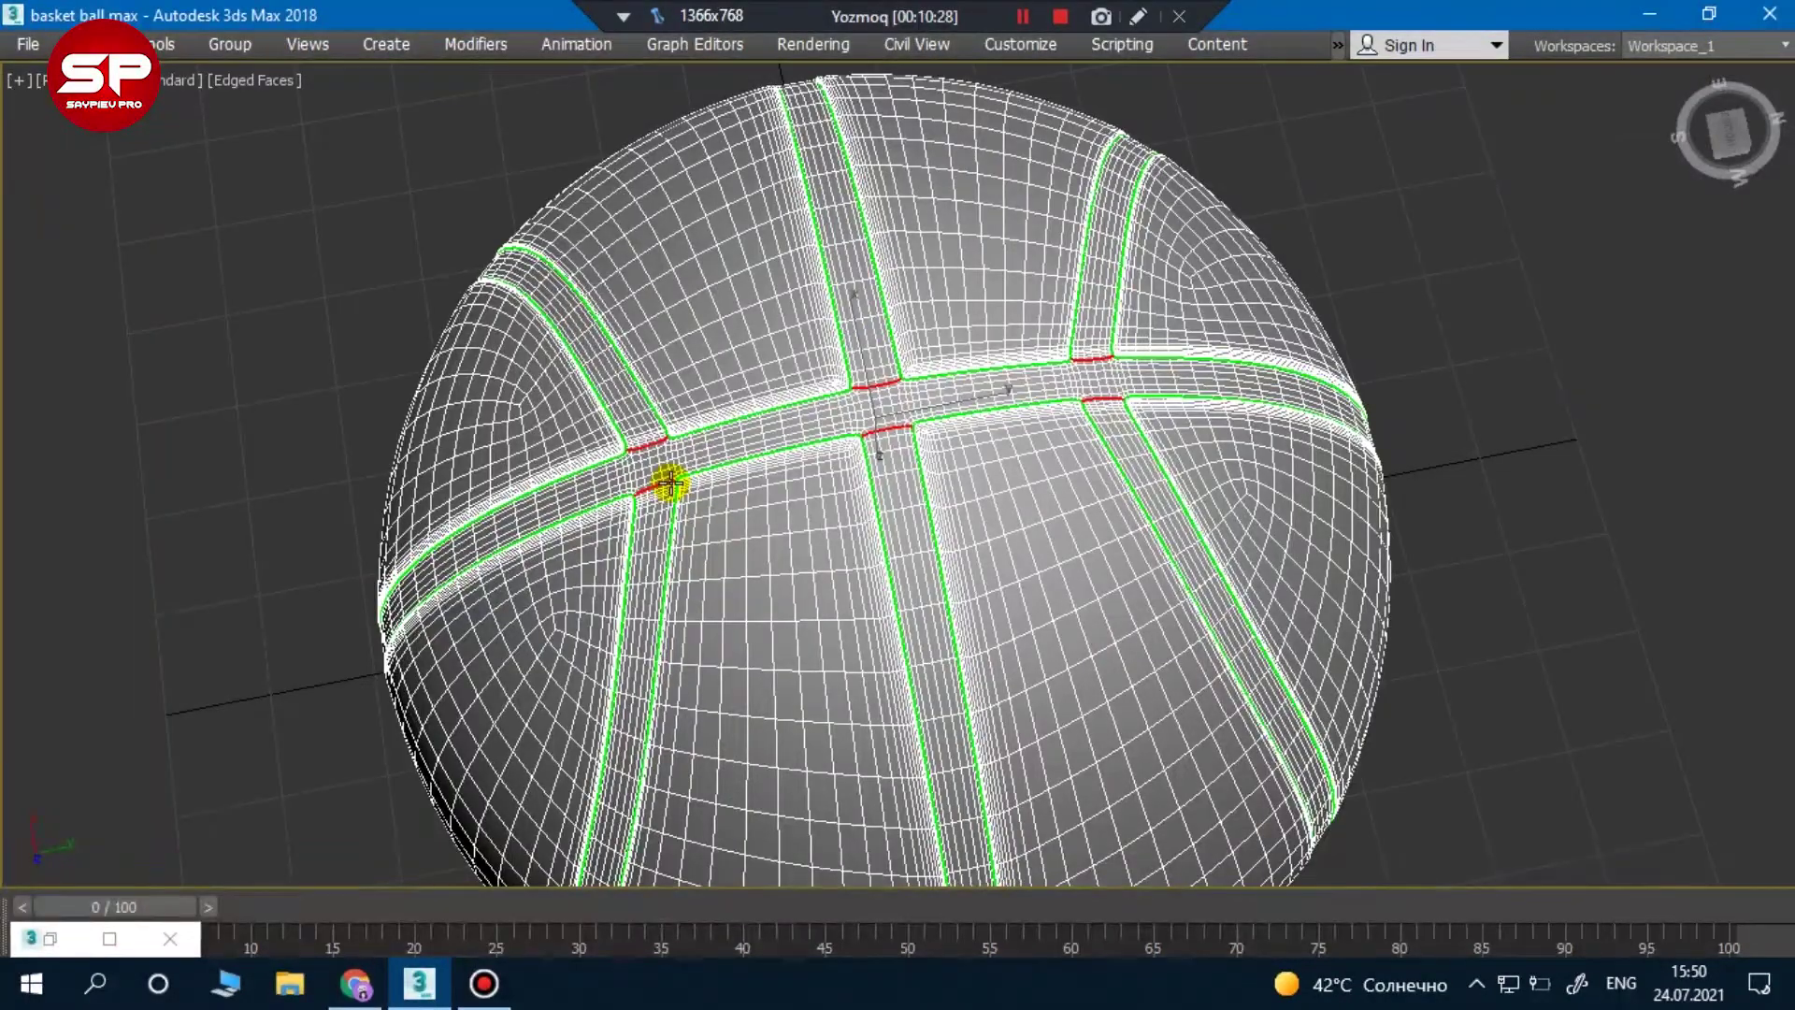
{"action": "key", "text": "ctrl+x"}
Convert the selected red edge paths into seams
{"action": "left_click", "coordinate": [1621, 755]}
{"action": "mouse_move", "coordinate": [505, 513]}
{"action": "middle_mouse_down", "text": "alt"}
{"action": "mouse_move", "coordinate": [385, 486]}
{"action": "mouse_move", "coordinate": [457, 493]}
{"action": "mouse_move", "coordinate": [766, 348]}
{"action": "middle_mouse_up", "text": "alt"}
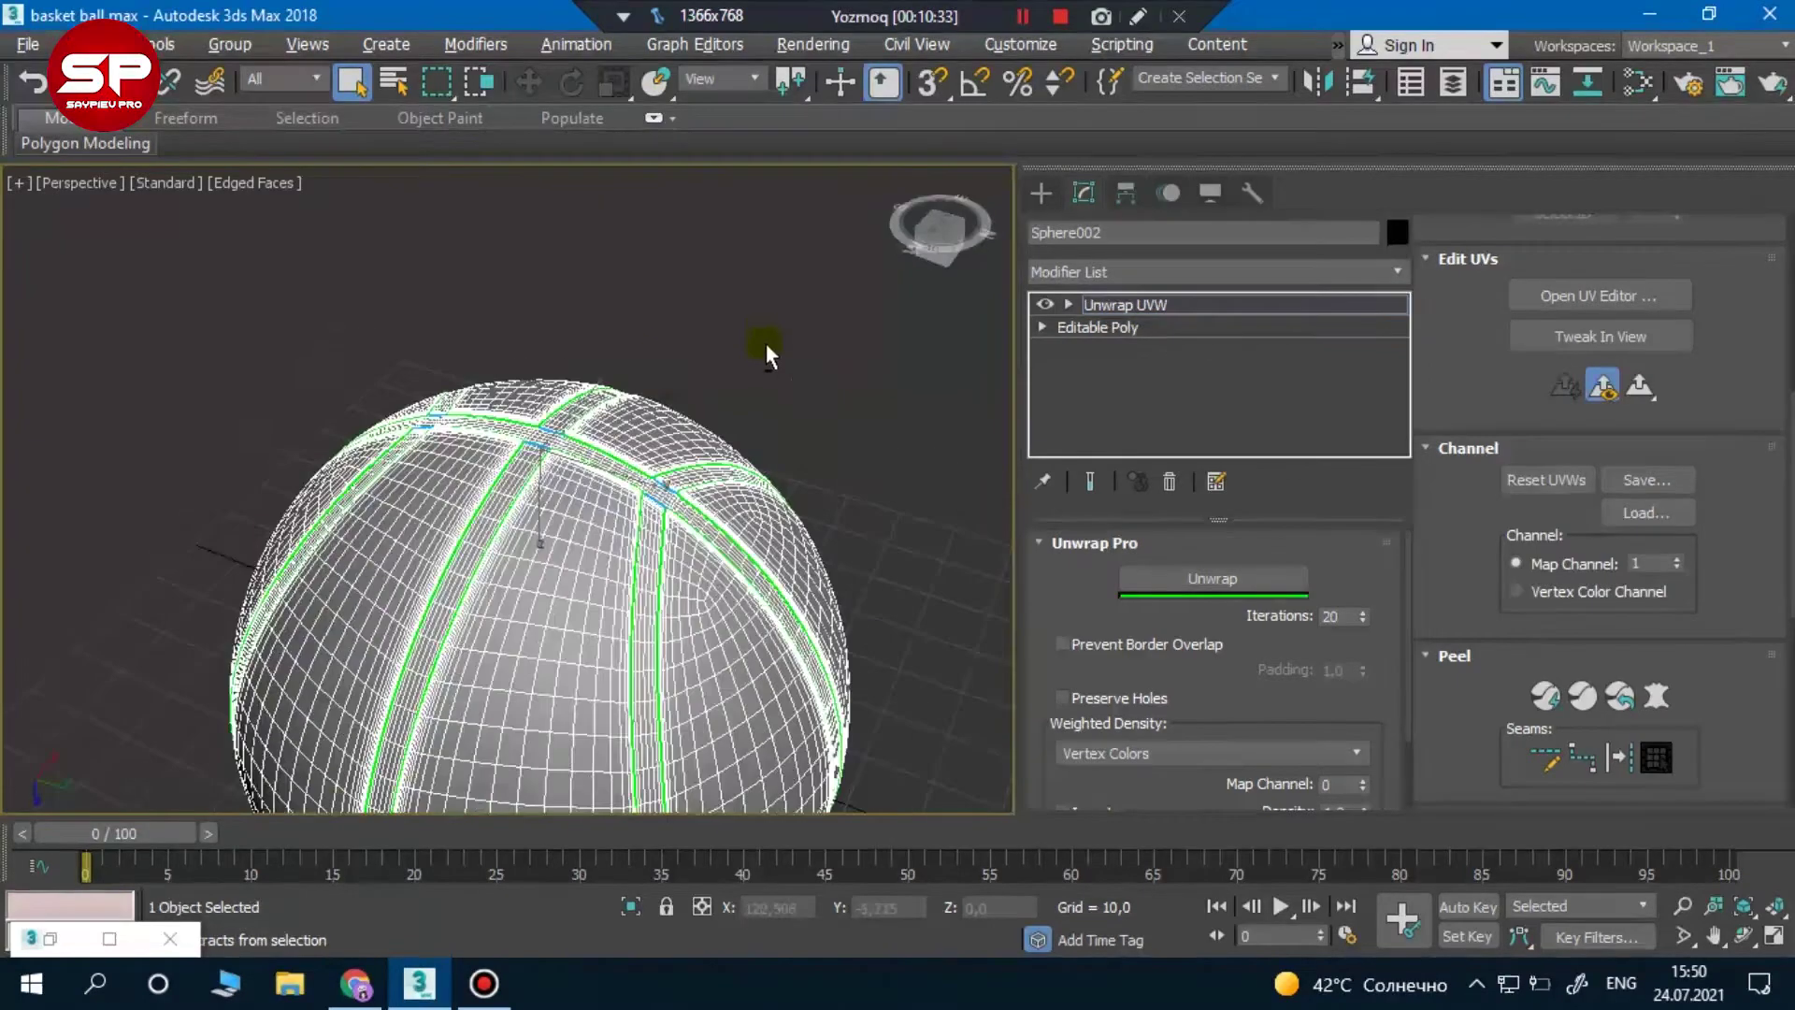
{"action": "scroll", "coordinate": [760, 360], "scroll_direction": "down", "scroll_amount": 3}
{"action": "scroll", "coordinate": [755, 367], "scroll_direction": "up", "scroll_amount": 4}
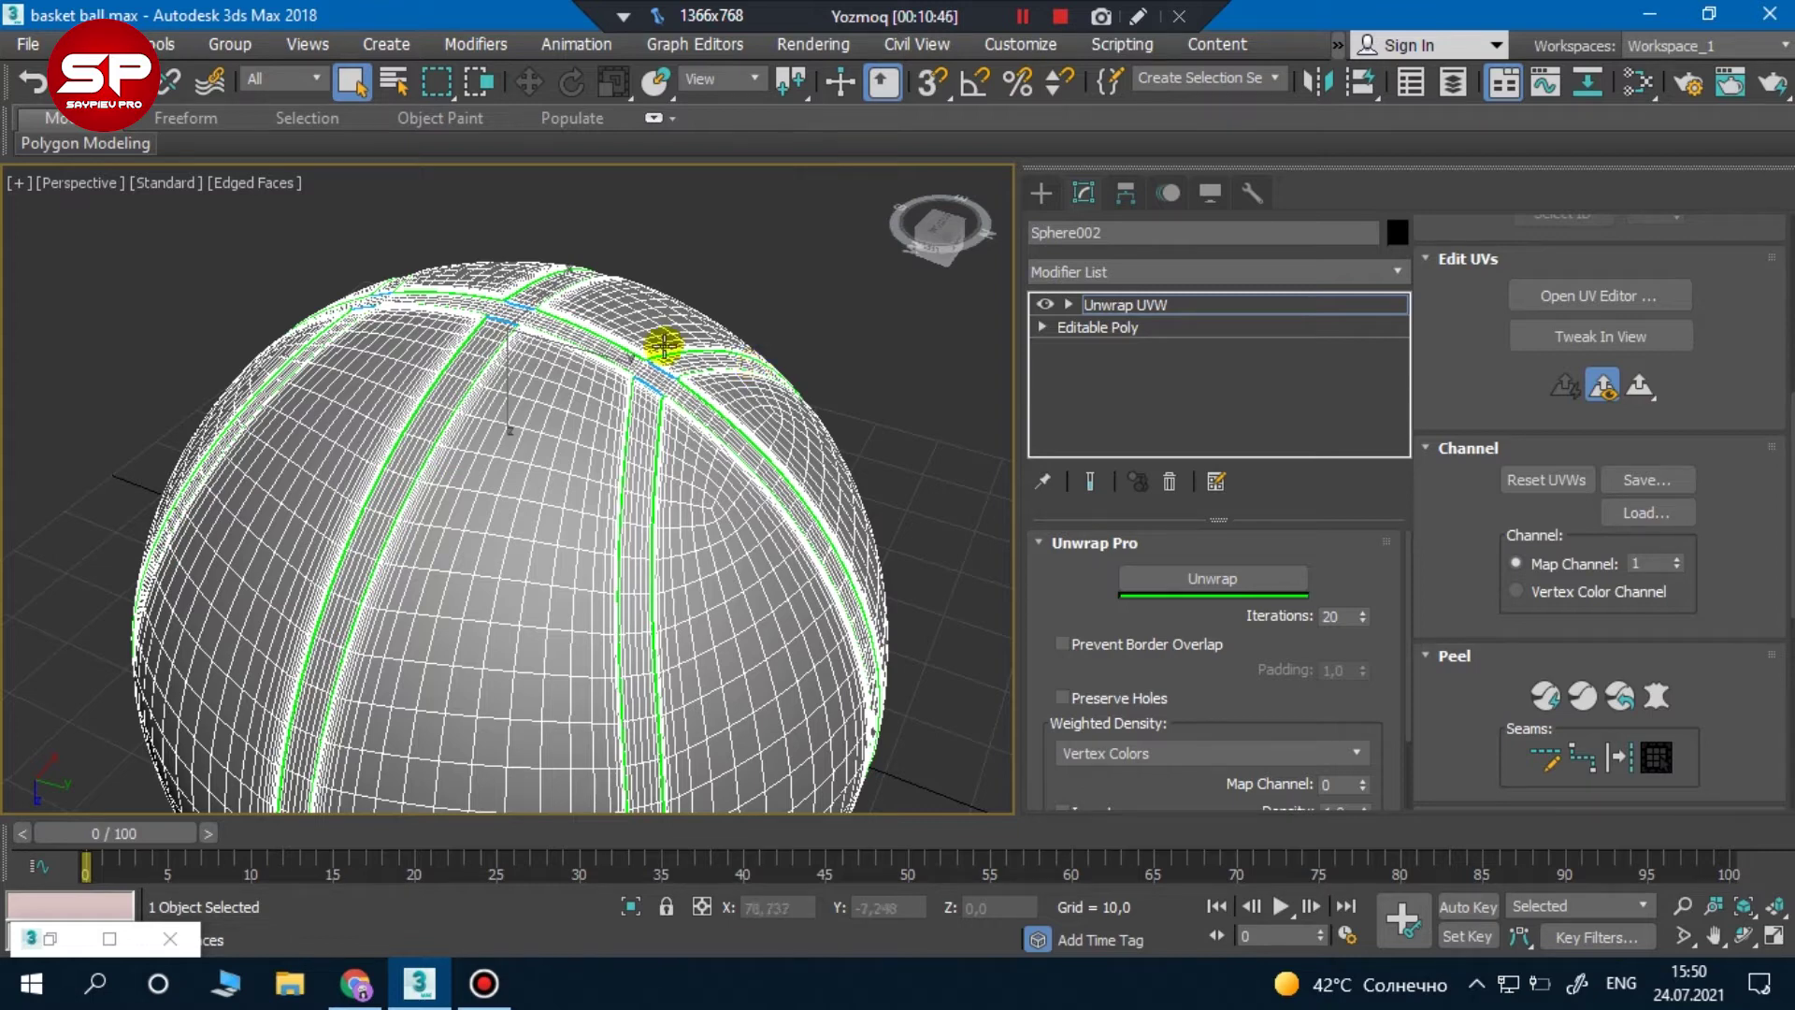
Expand a central-band face to its seams, Quick Peel the strip, and reopen Edit UVWs
{"action": "left_click", "coordinate": [475, 353]}
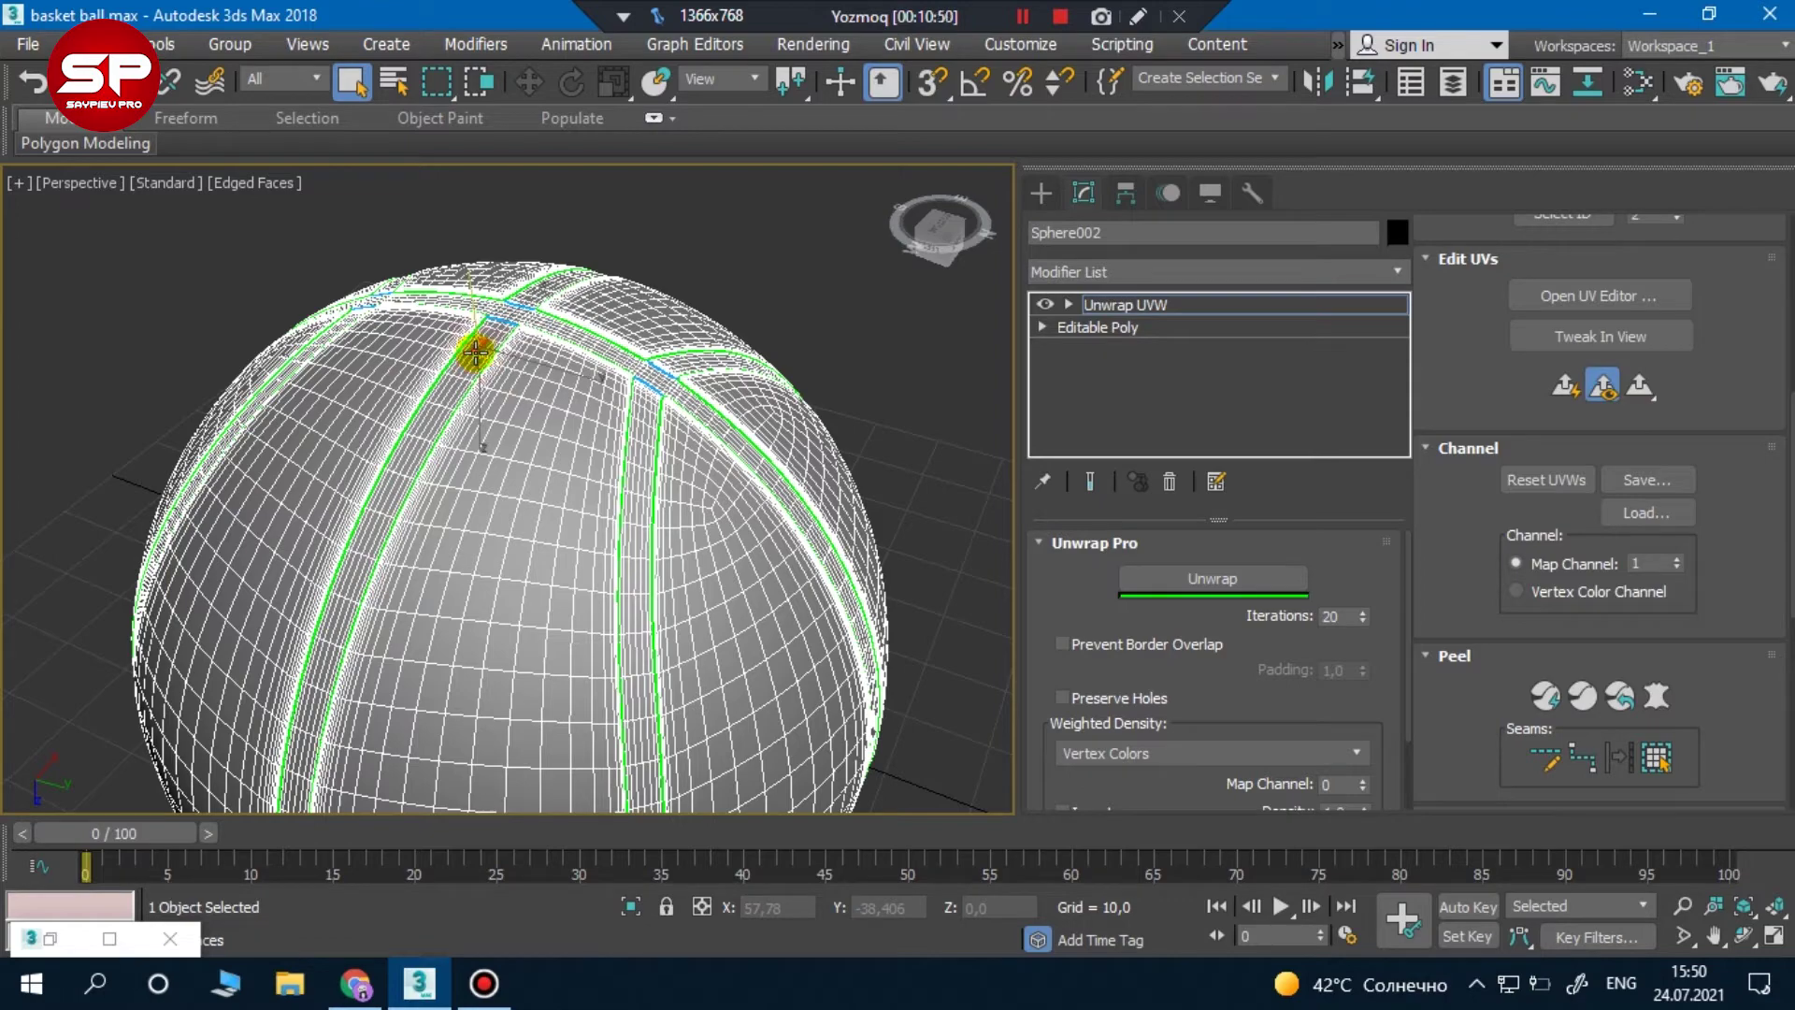
{"action": "middle_click_drag", "start_coordinate": [562, 367], "coordinate": [606, 386], "text": "alt"}
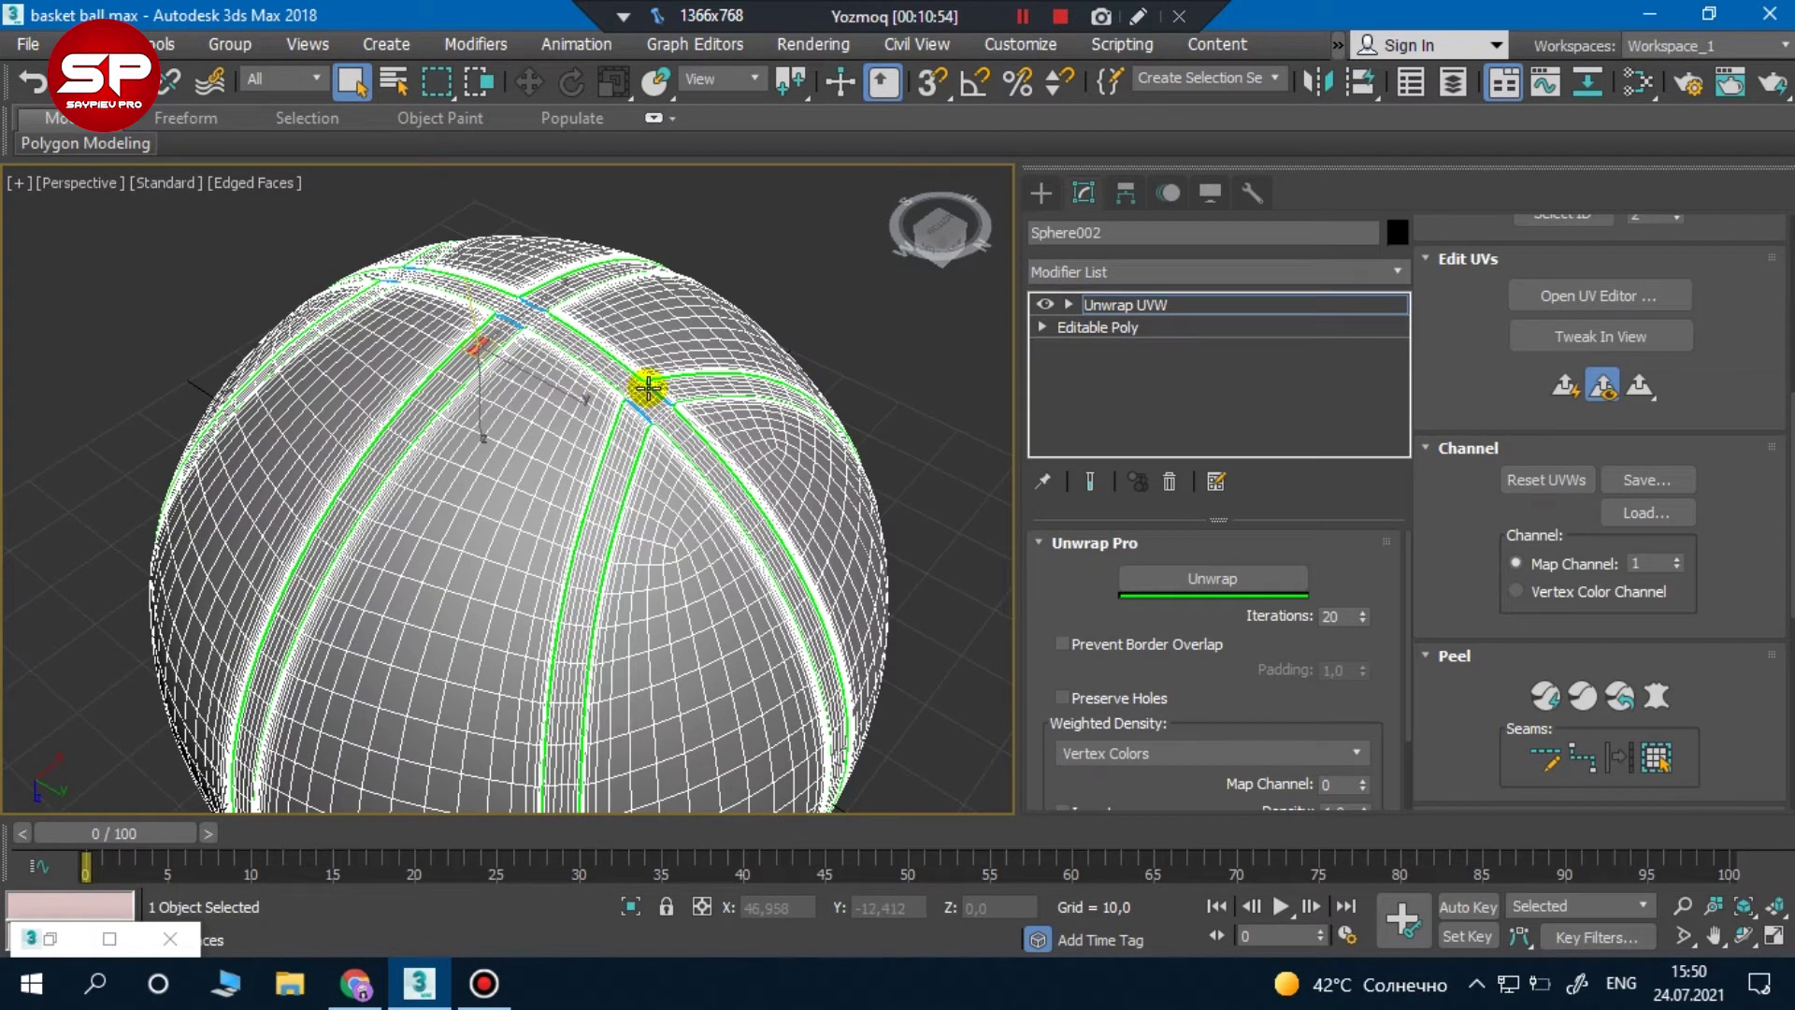
{"action": "key", "text": "z"}
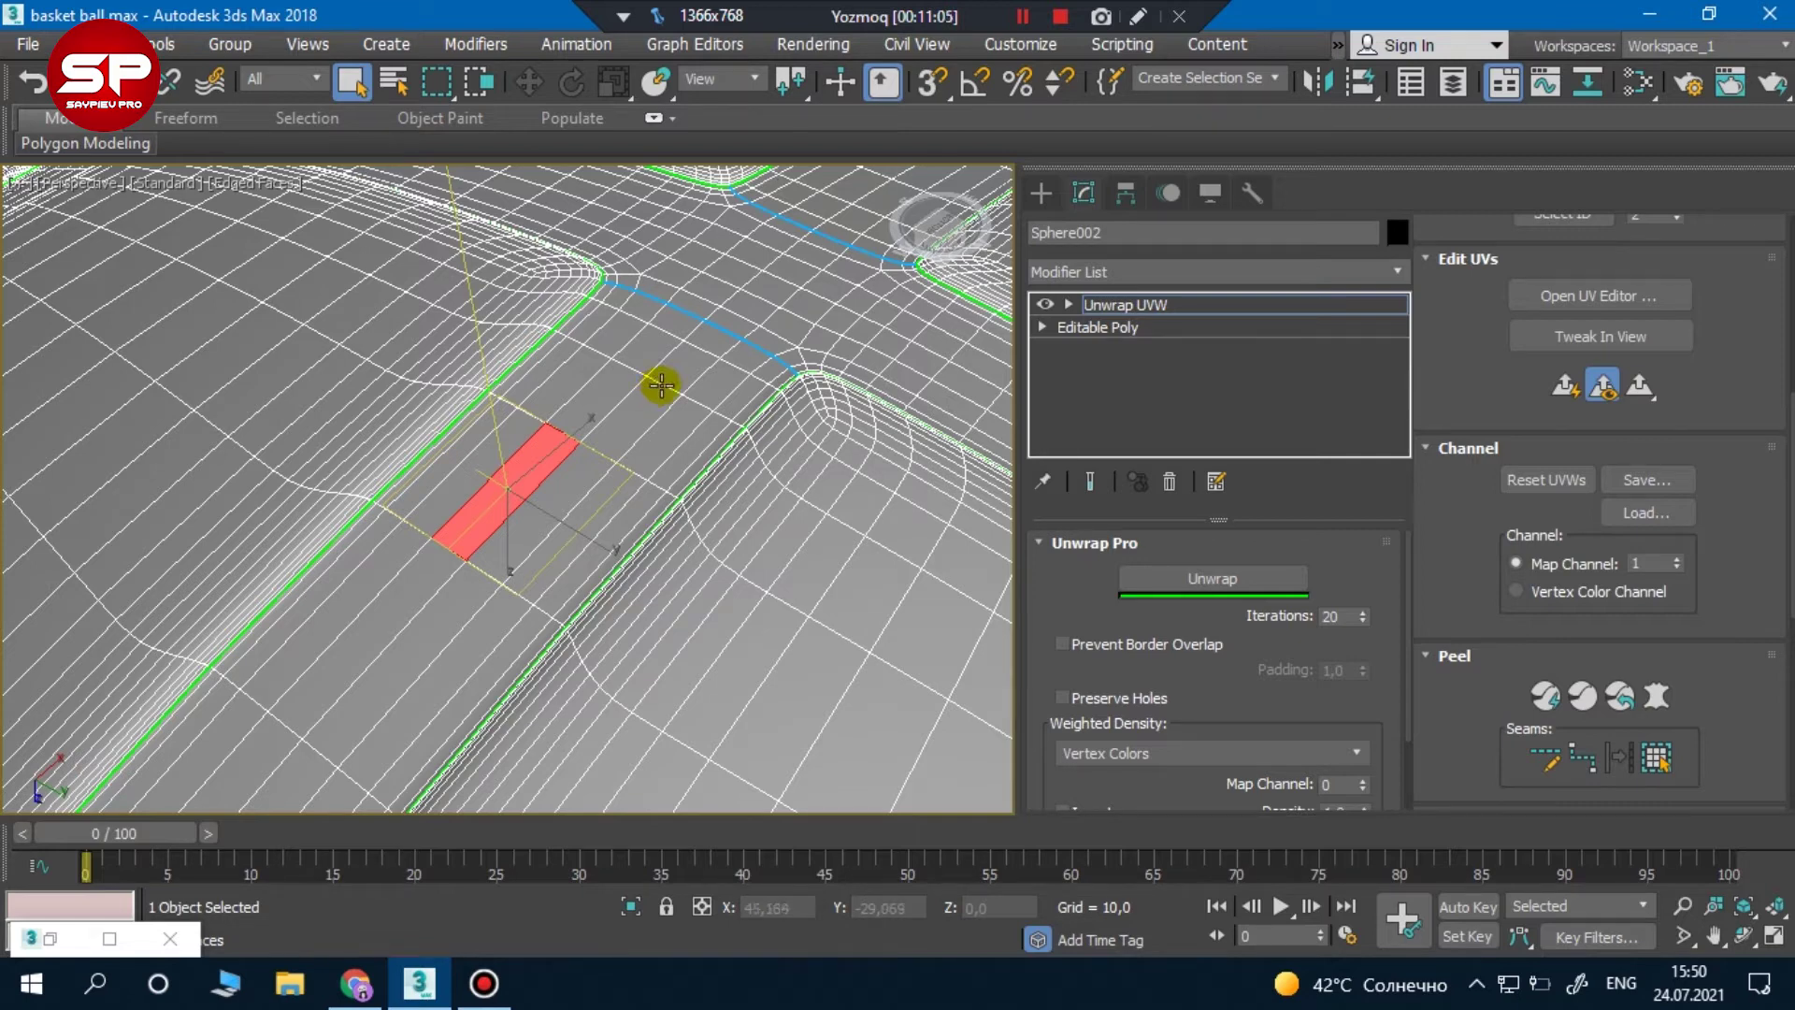
{"action": "scroll", "coordinate": [661, 385], "scroll_direction": "down", "scroll_amount": 3}
{"action": "left_click", "coordinate": [1670, 764]}
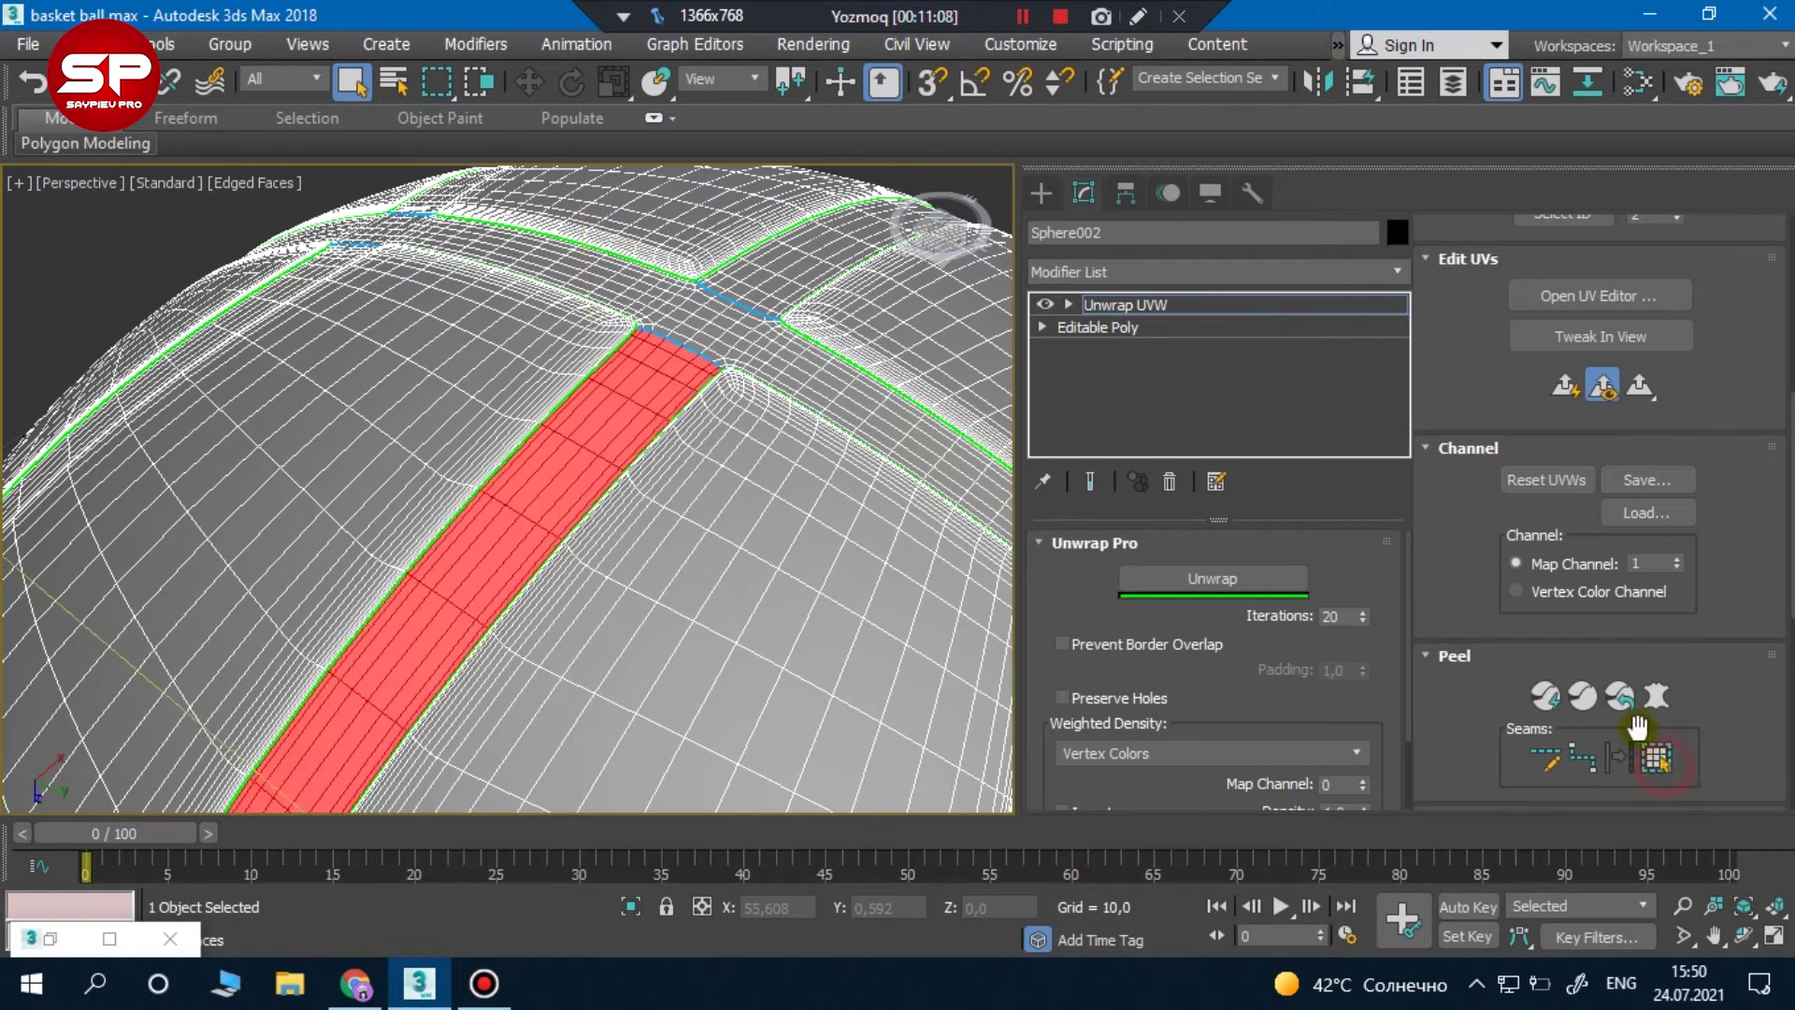
{"action": "left_click", "coordinate": [1628, 702]}
{"action": "scroll", "coordinate": [594, 338], "scroll_direction": "down", "scroll_amount": 3}
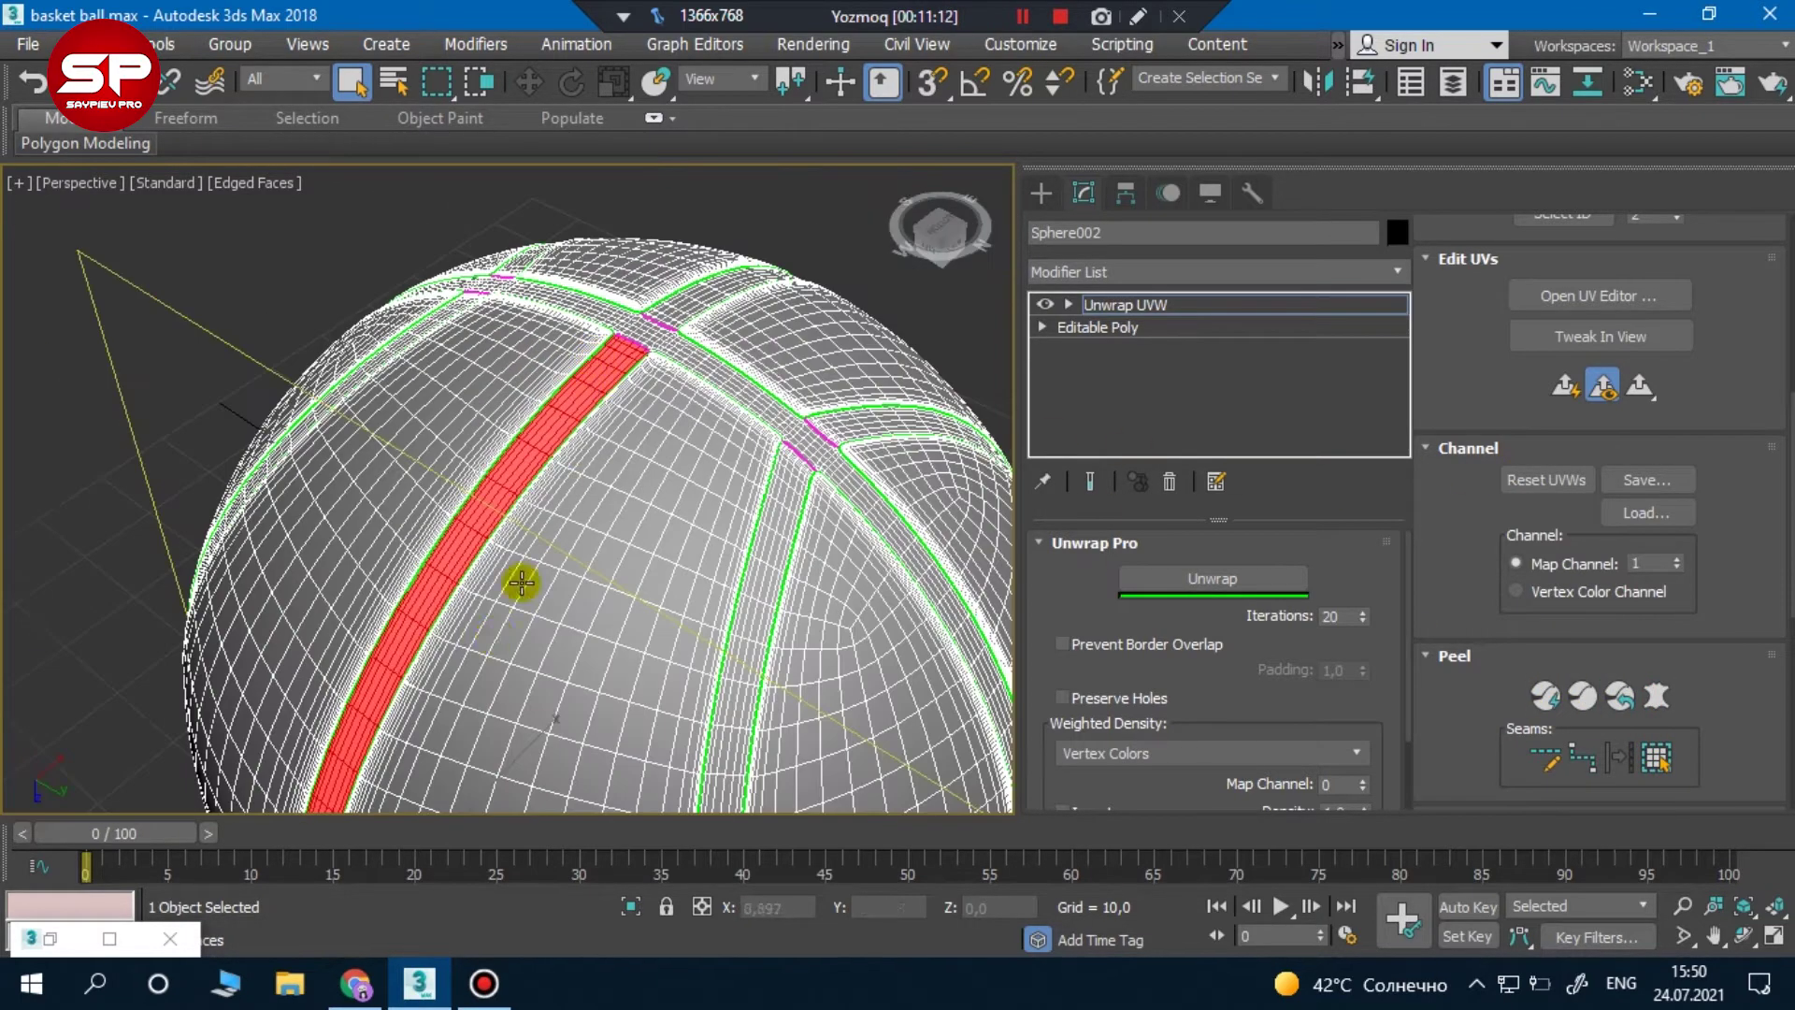
{"action": "left_click", "coordinate": [44, 938]}
{"action": "scroll", "coordinate": [439, 636], "scroll_direction": "down", "scroll_amount": 3}
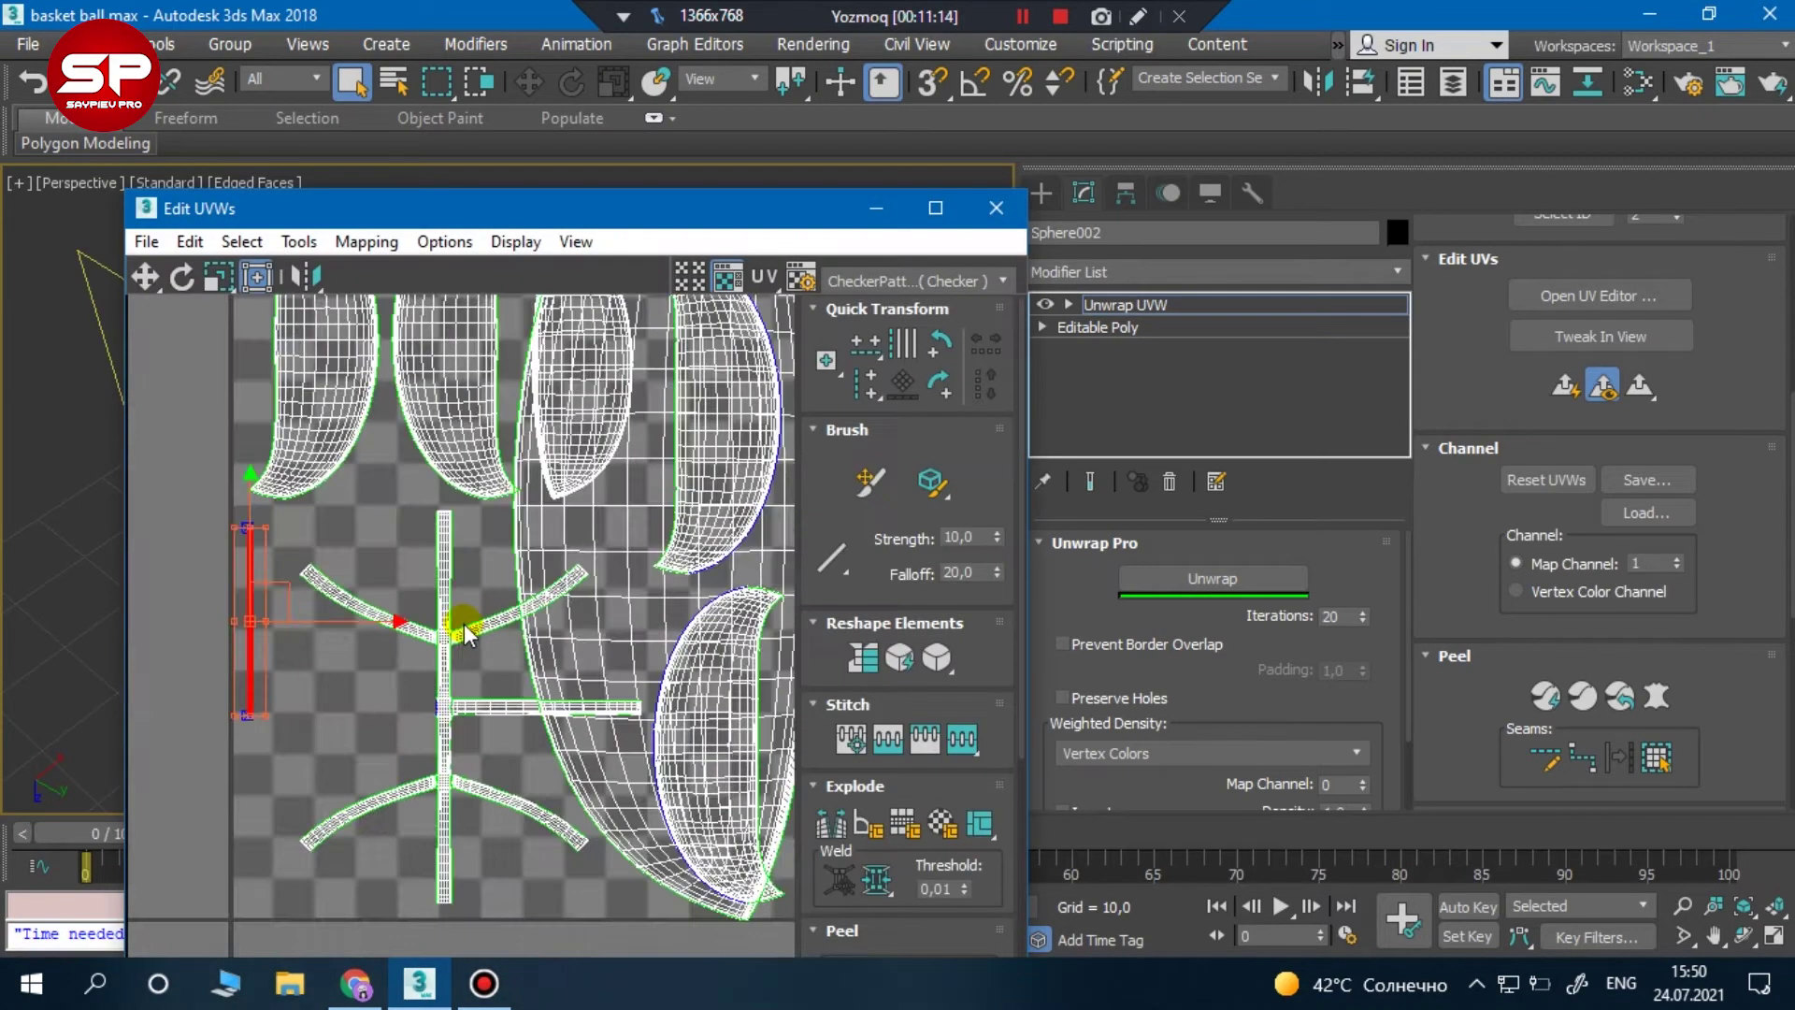
Move the straightened UV strip left, out of the UV square
{"action": "scroll", "coordinate": [336, 621], "scroll_direction": "down", "scroll_amount": 3}
{"action": "scroll", "coordinate": [523, 599], "scroll_direction": "up", "scroll_amount": 5}
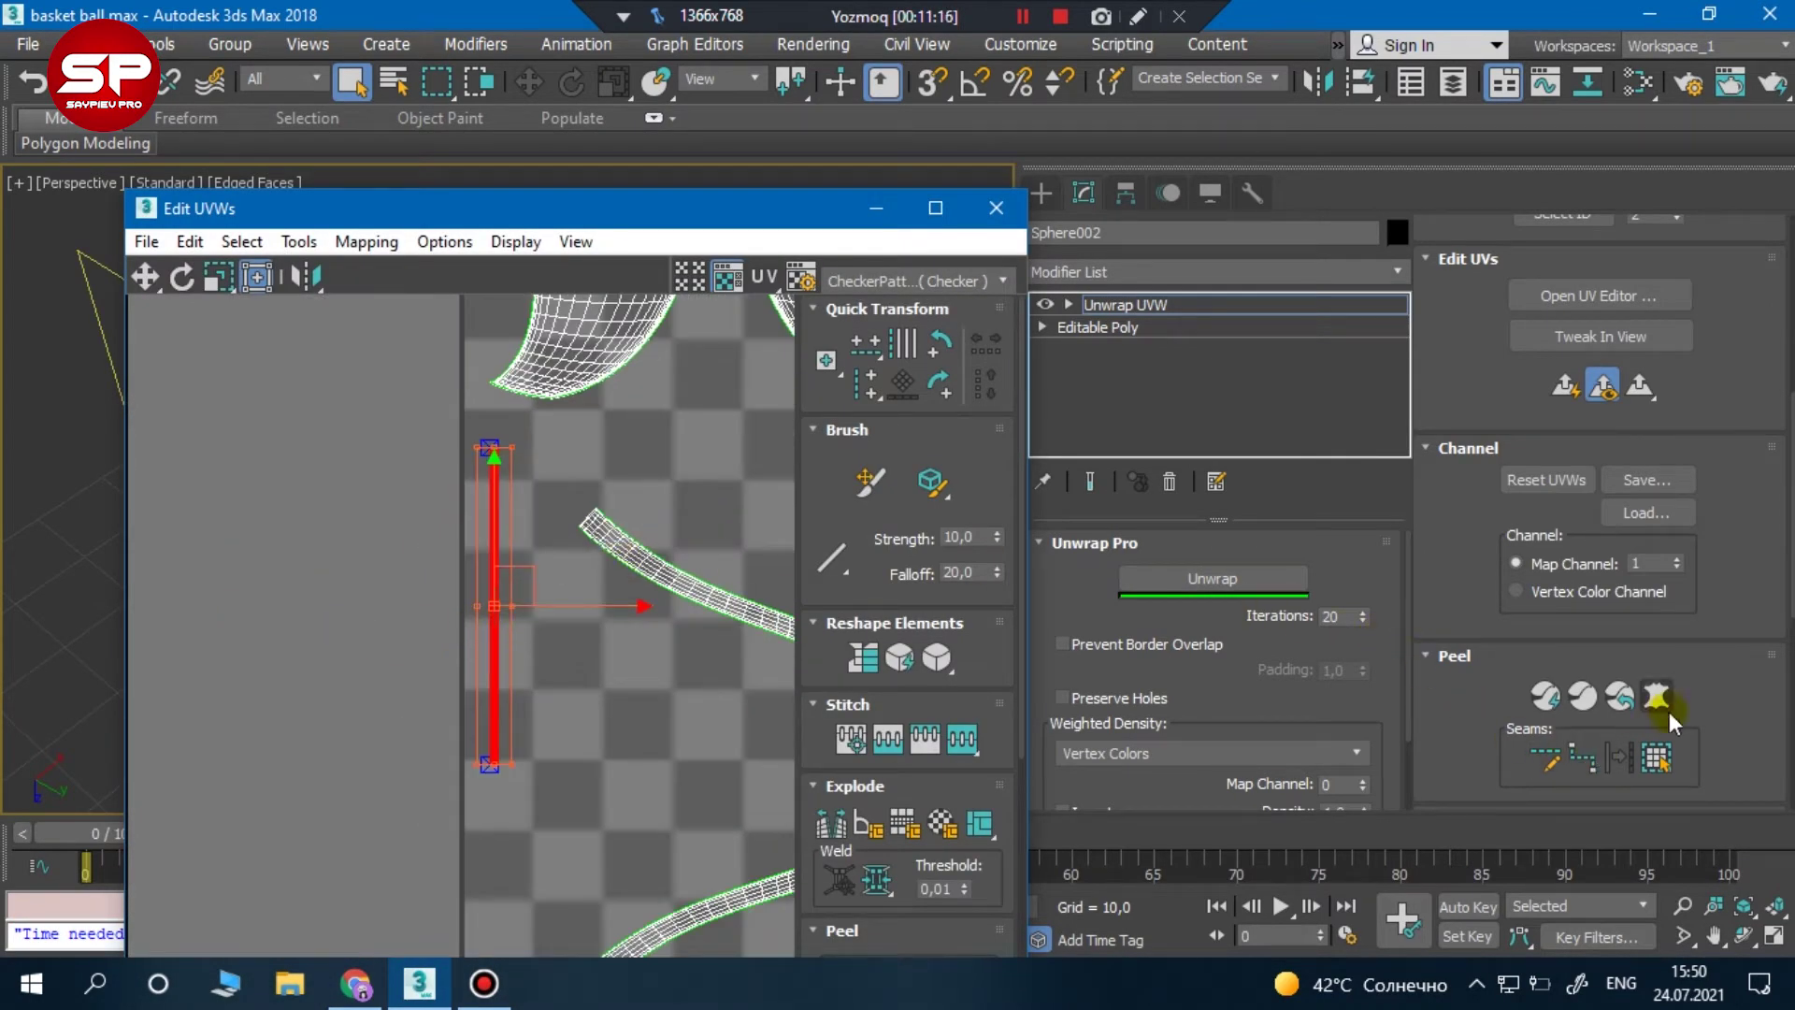
{"action": "scroll", "coordinate": [1645, 655], "scroll_direction": "down", "scroll_amount": 3}
{"action": "scroll", "coordinate": [1636, 421], "scroll_direction": "up", "scroll_amount": 2}
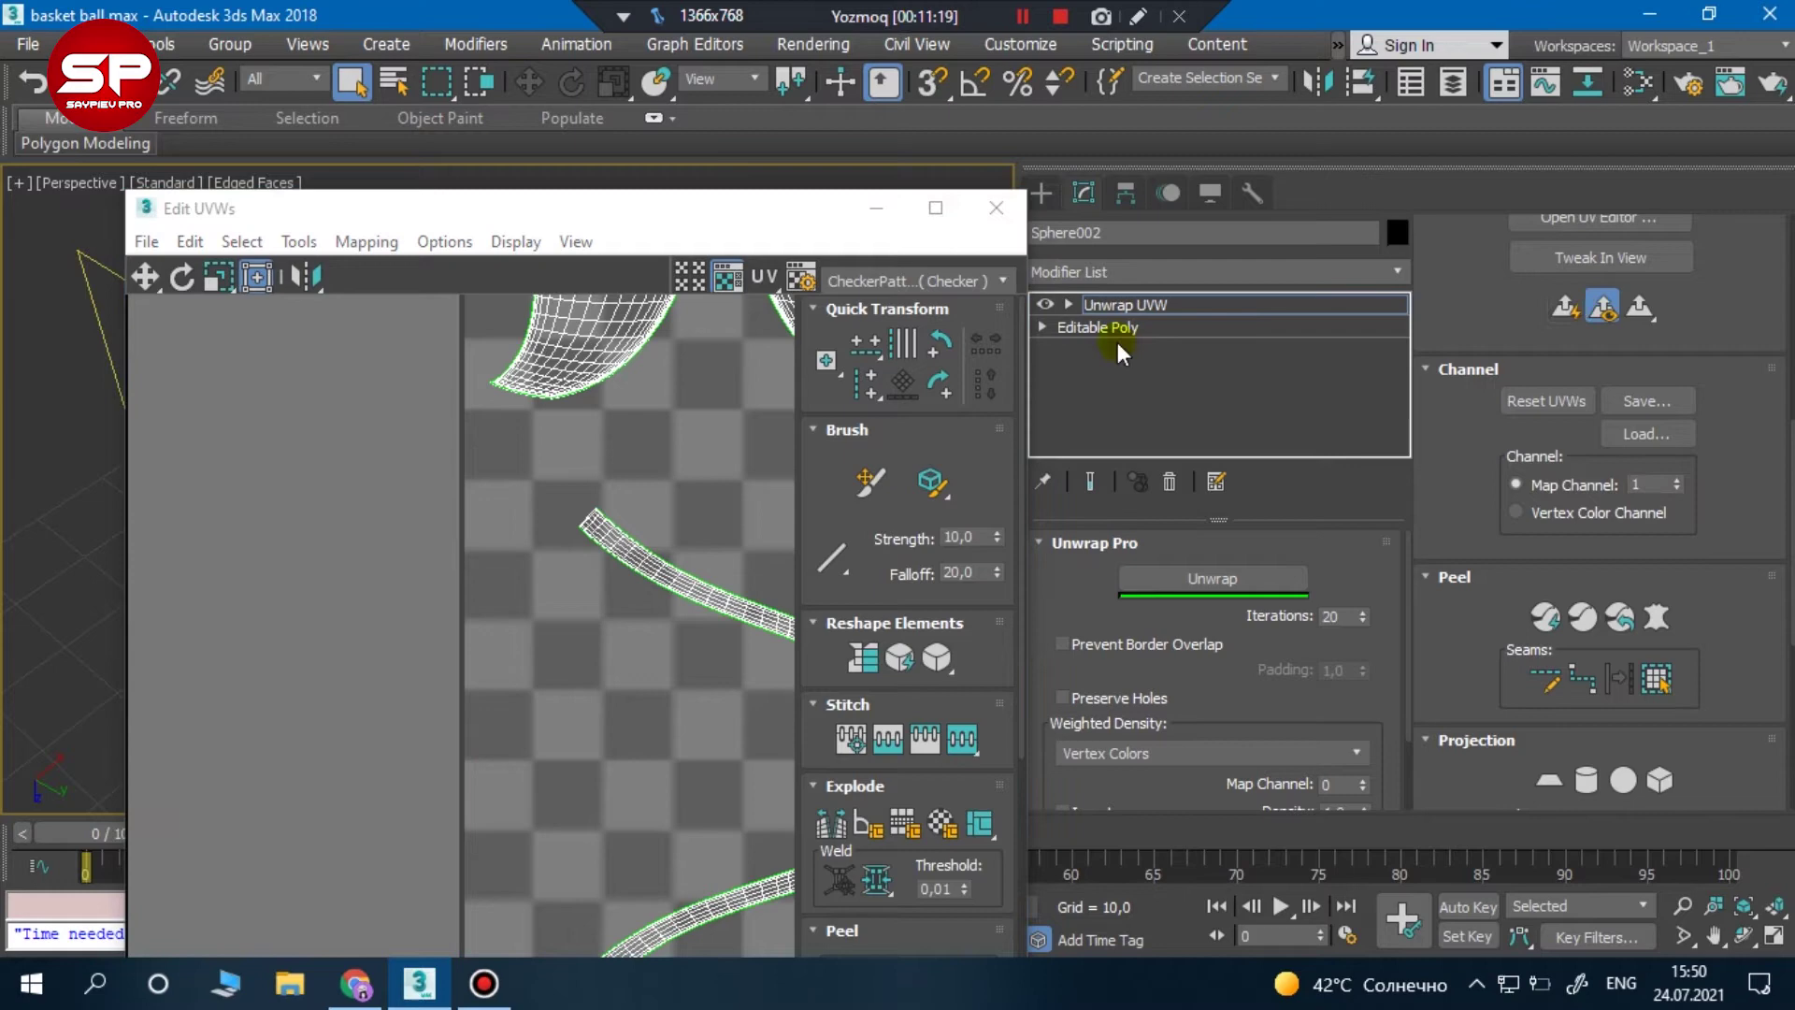
{"action": "scroll", "coordinate": [573, 489], "scroll_direction": "down", "scroll_amount": 3}
{"action": "scroll", "coordinate": [633, 499], "scroll_direction": "down", "scroll_amount": 2}
{"action": "middle_click_drag", "start_coordinate": [633, 498], "coordinate": [603, 572]}
{"action": "scroll", "coordinate": [603, 572], "scroll_direction": "up", "scroll_amount": 1}
{"action": "left_click_drag", "start_coordinate": [633, 546], "coordinate": [225, 541]}
Select another seam-bounded strip and move its UV island left of the checker square
{"action": "left_click_drag", "start_coordinate": [725, 211], "coordinate": [6, 219]}
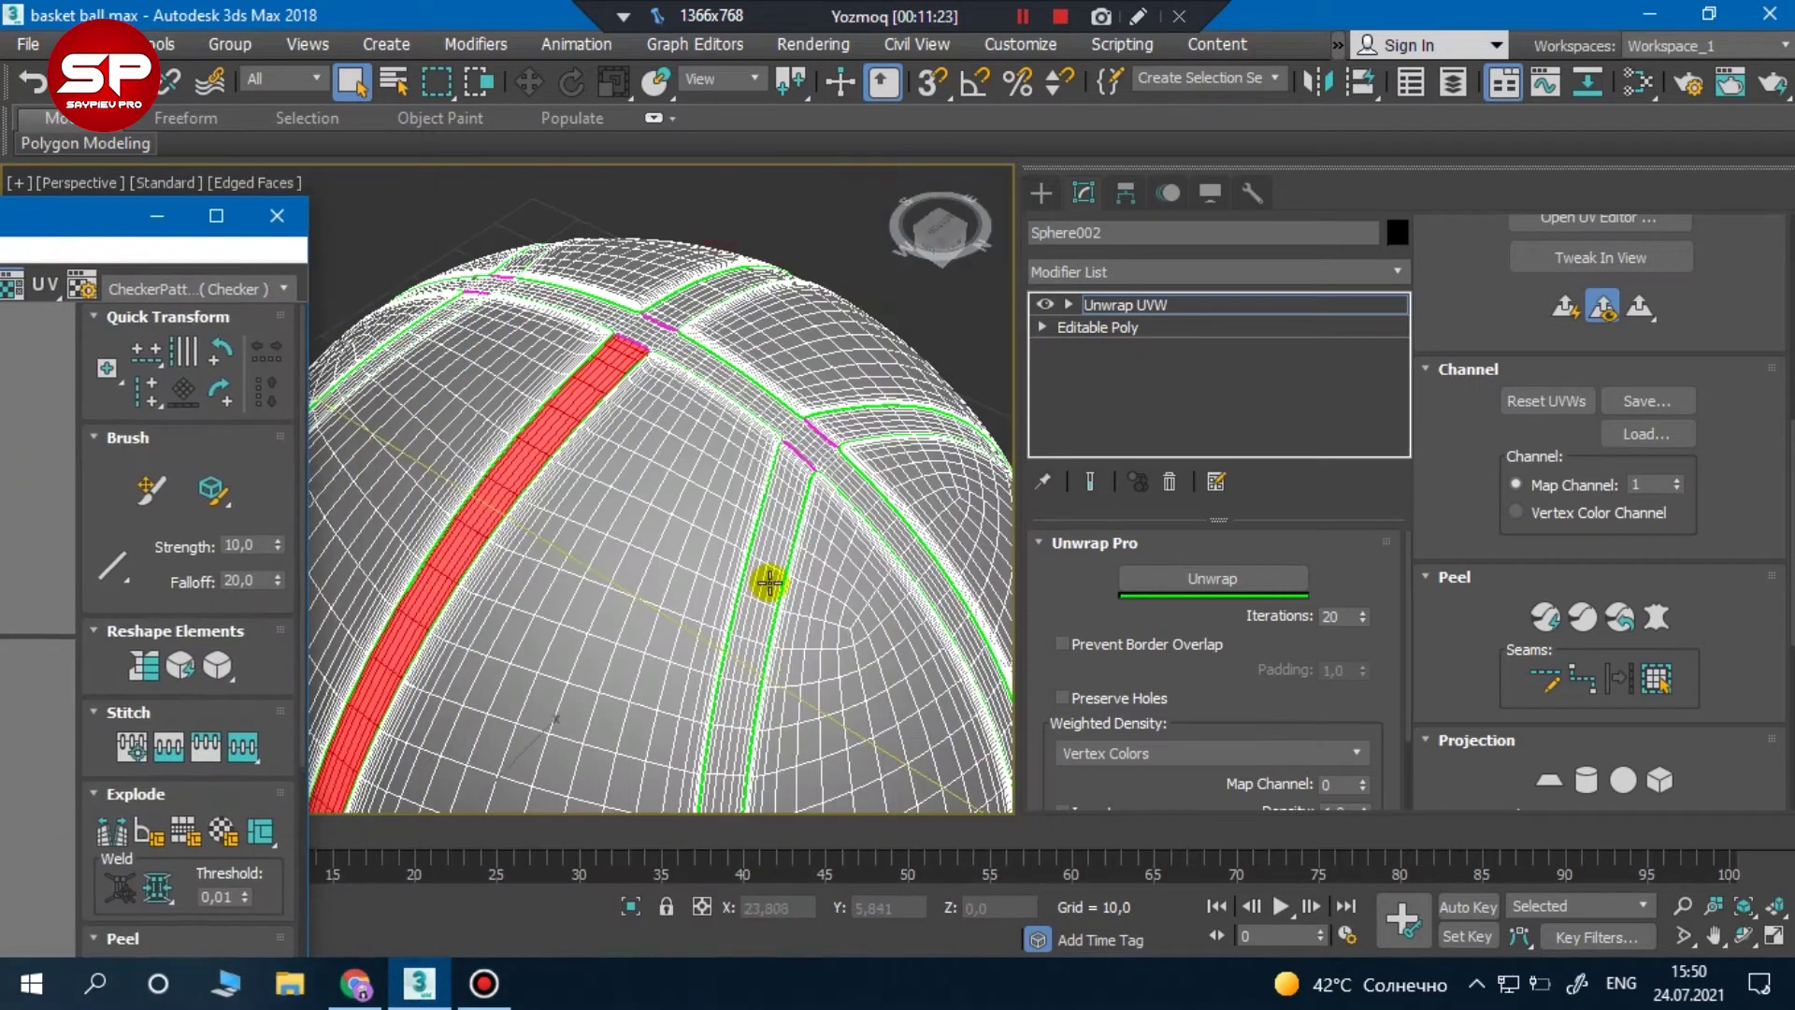
{"action": "left_click", "coordinate": [760, 556]}
{"action": "left_click", "coordinate": [1624, 623]}
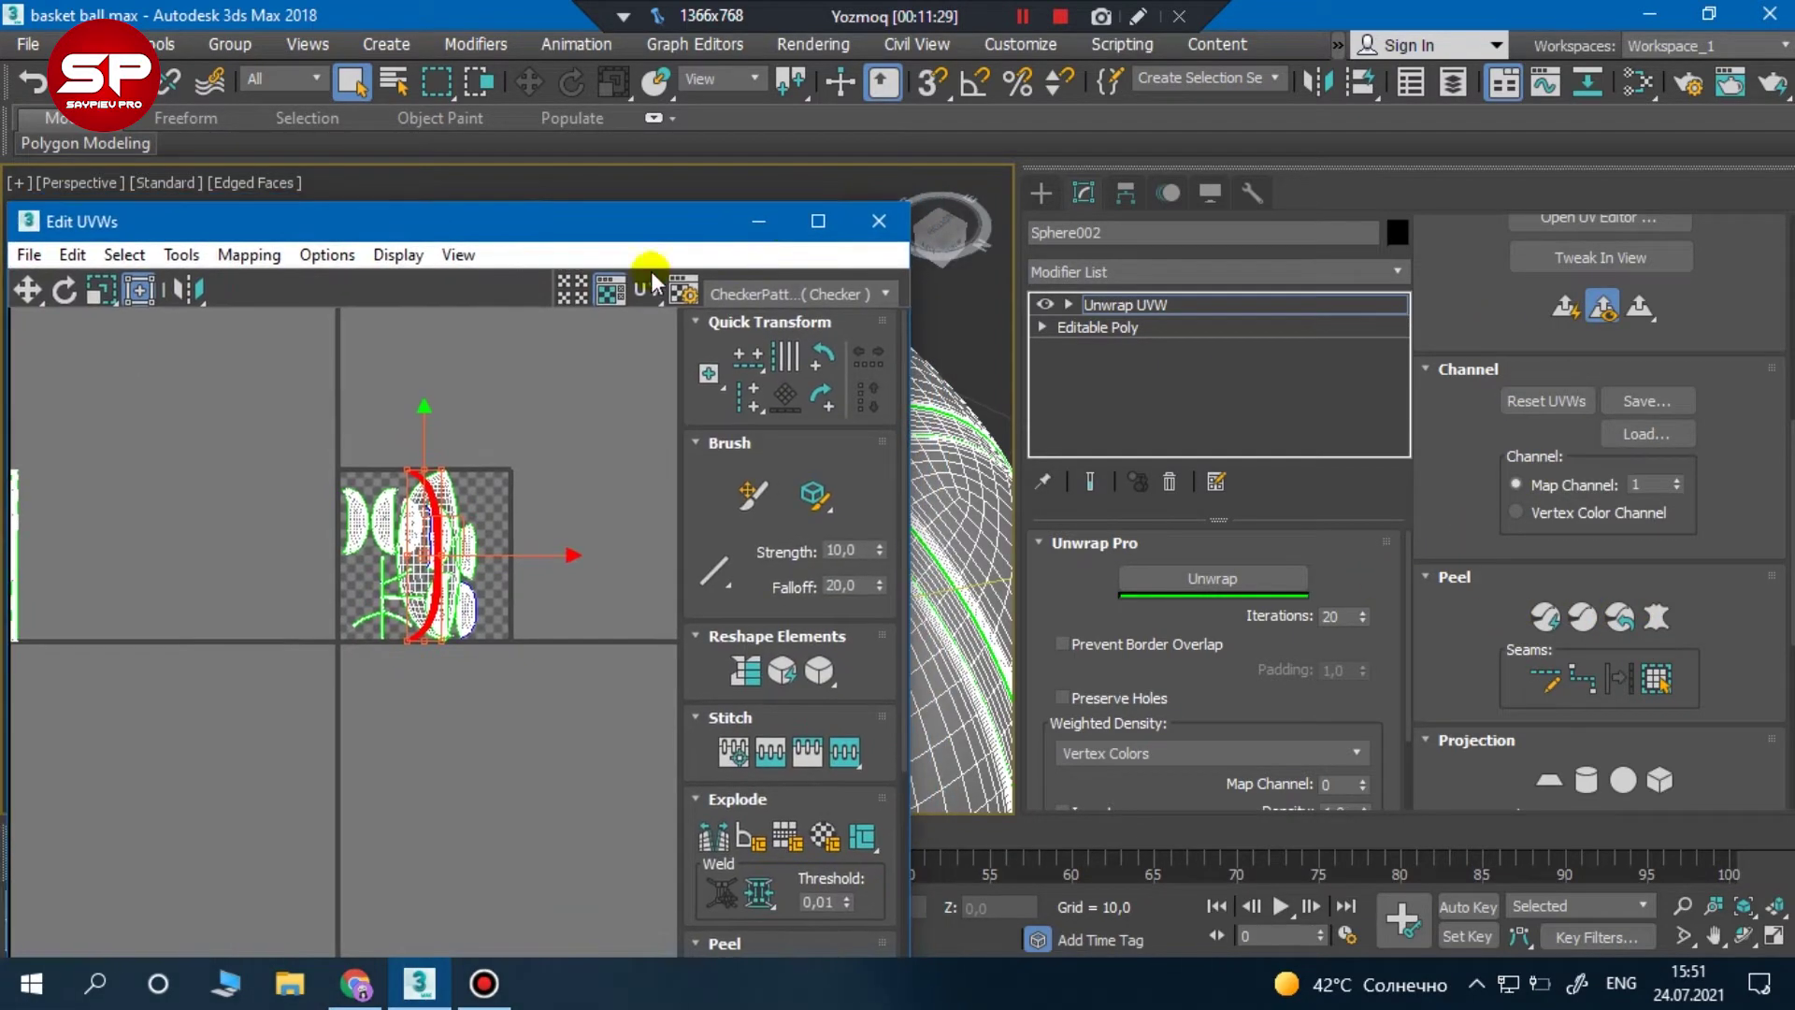
{"action": "left_click_drag", "start_coordinate": [423, 557], "coordinate": [208, 556]}
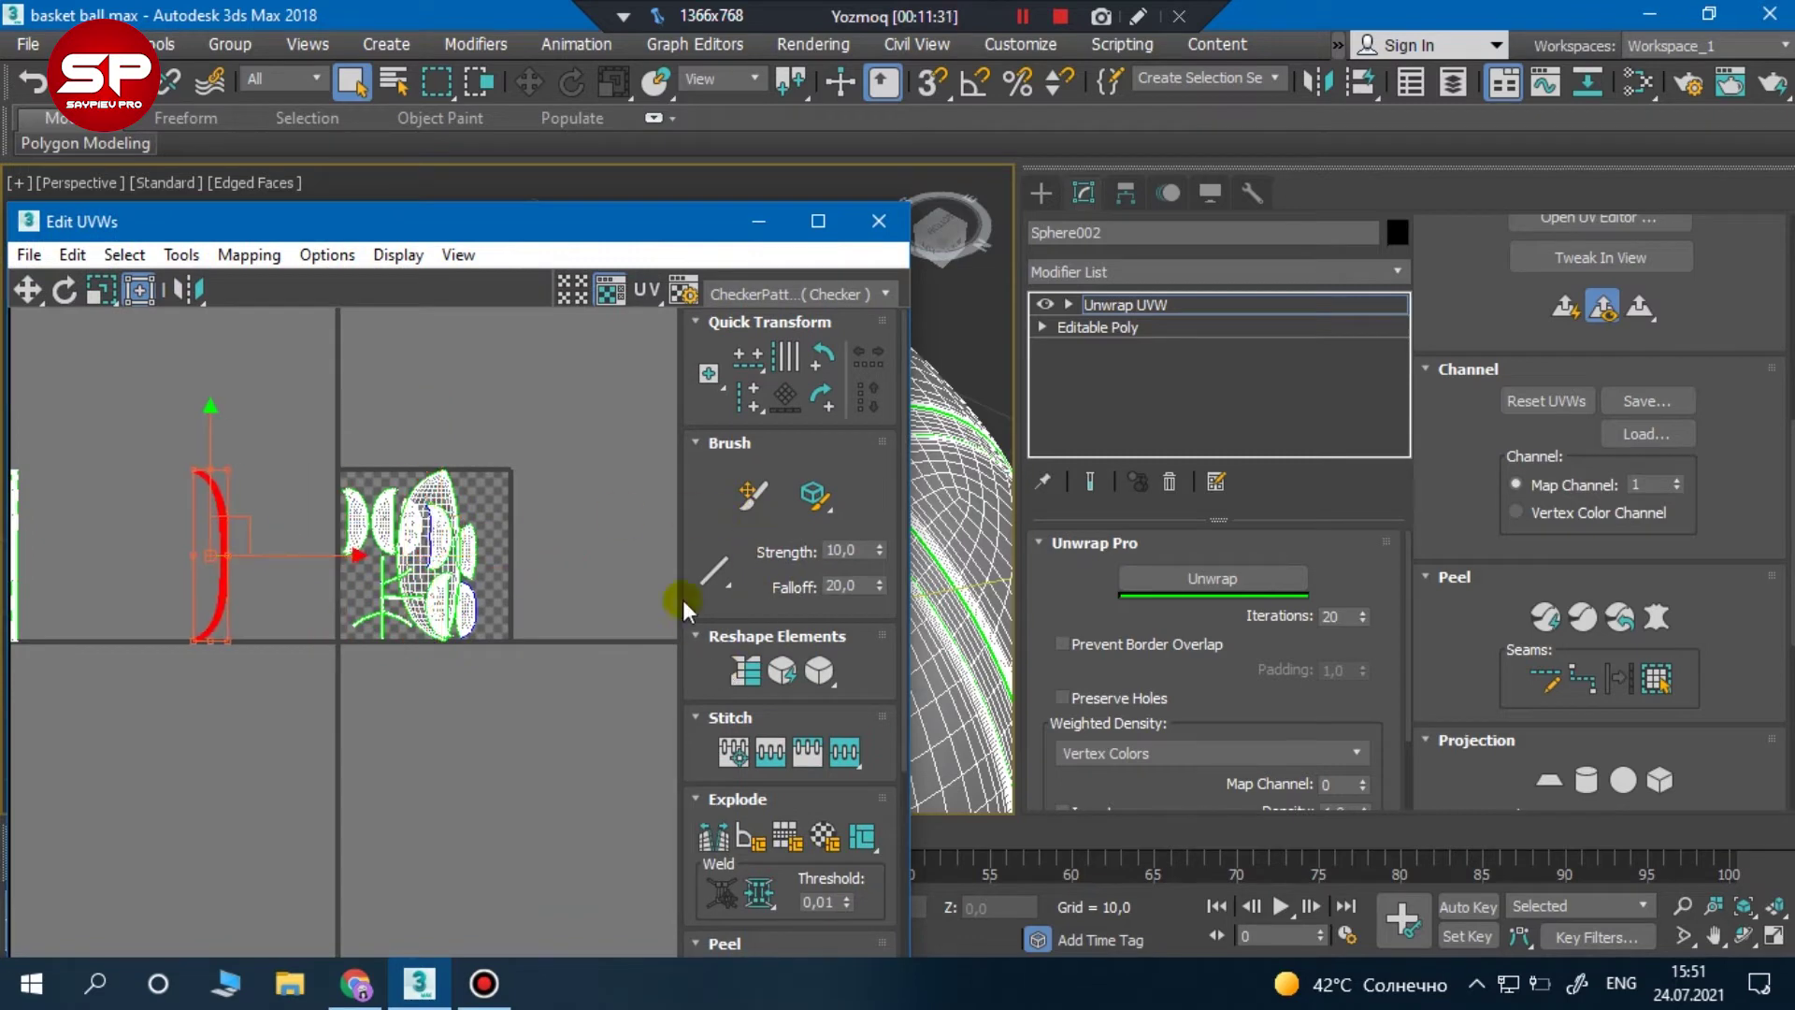
Expand a face to its seam-bounded strip and peel that strip flat
{"action": "left_click_drag", "start_coordinate": [687, 229], "coordinate": [244, 291]}
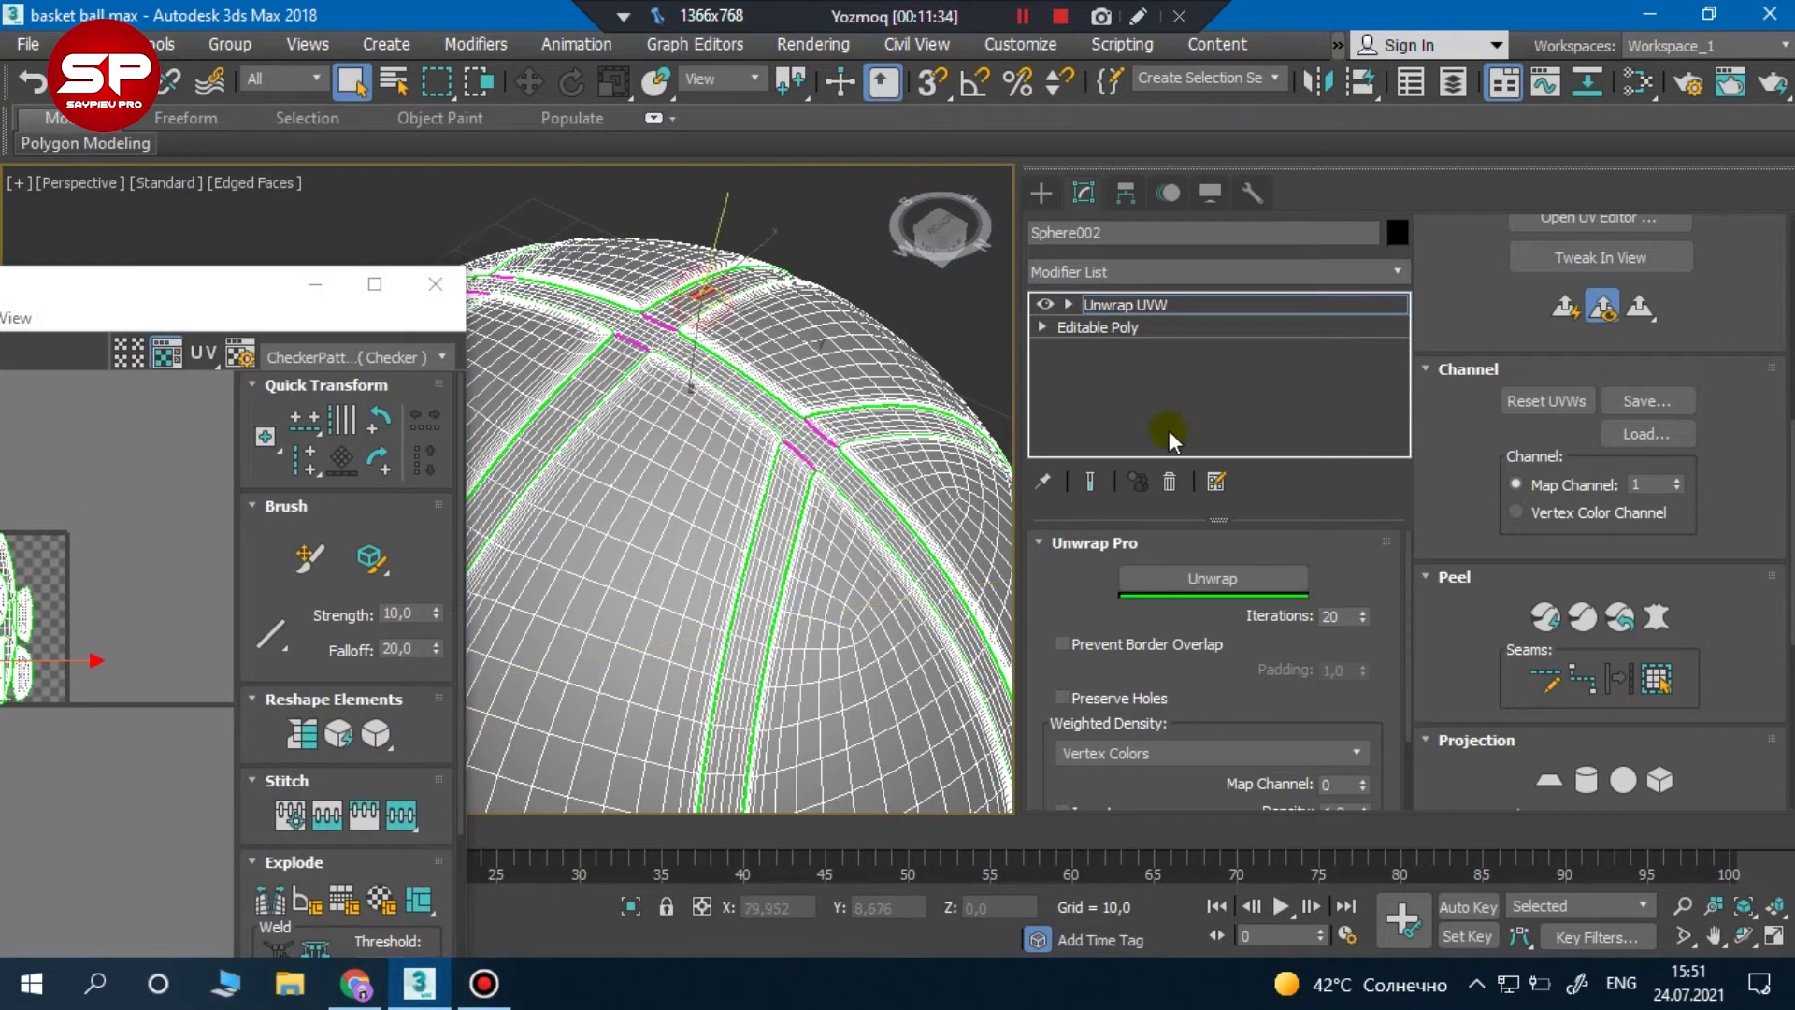
{"action": "left_click", "coordinate": [1657, 617]}
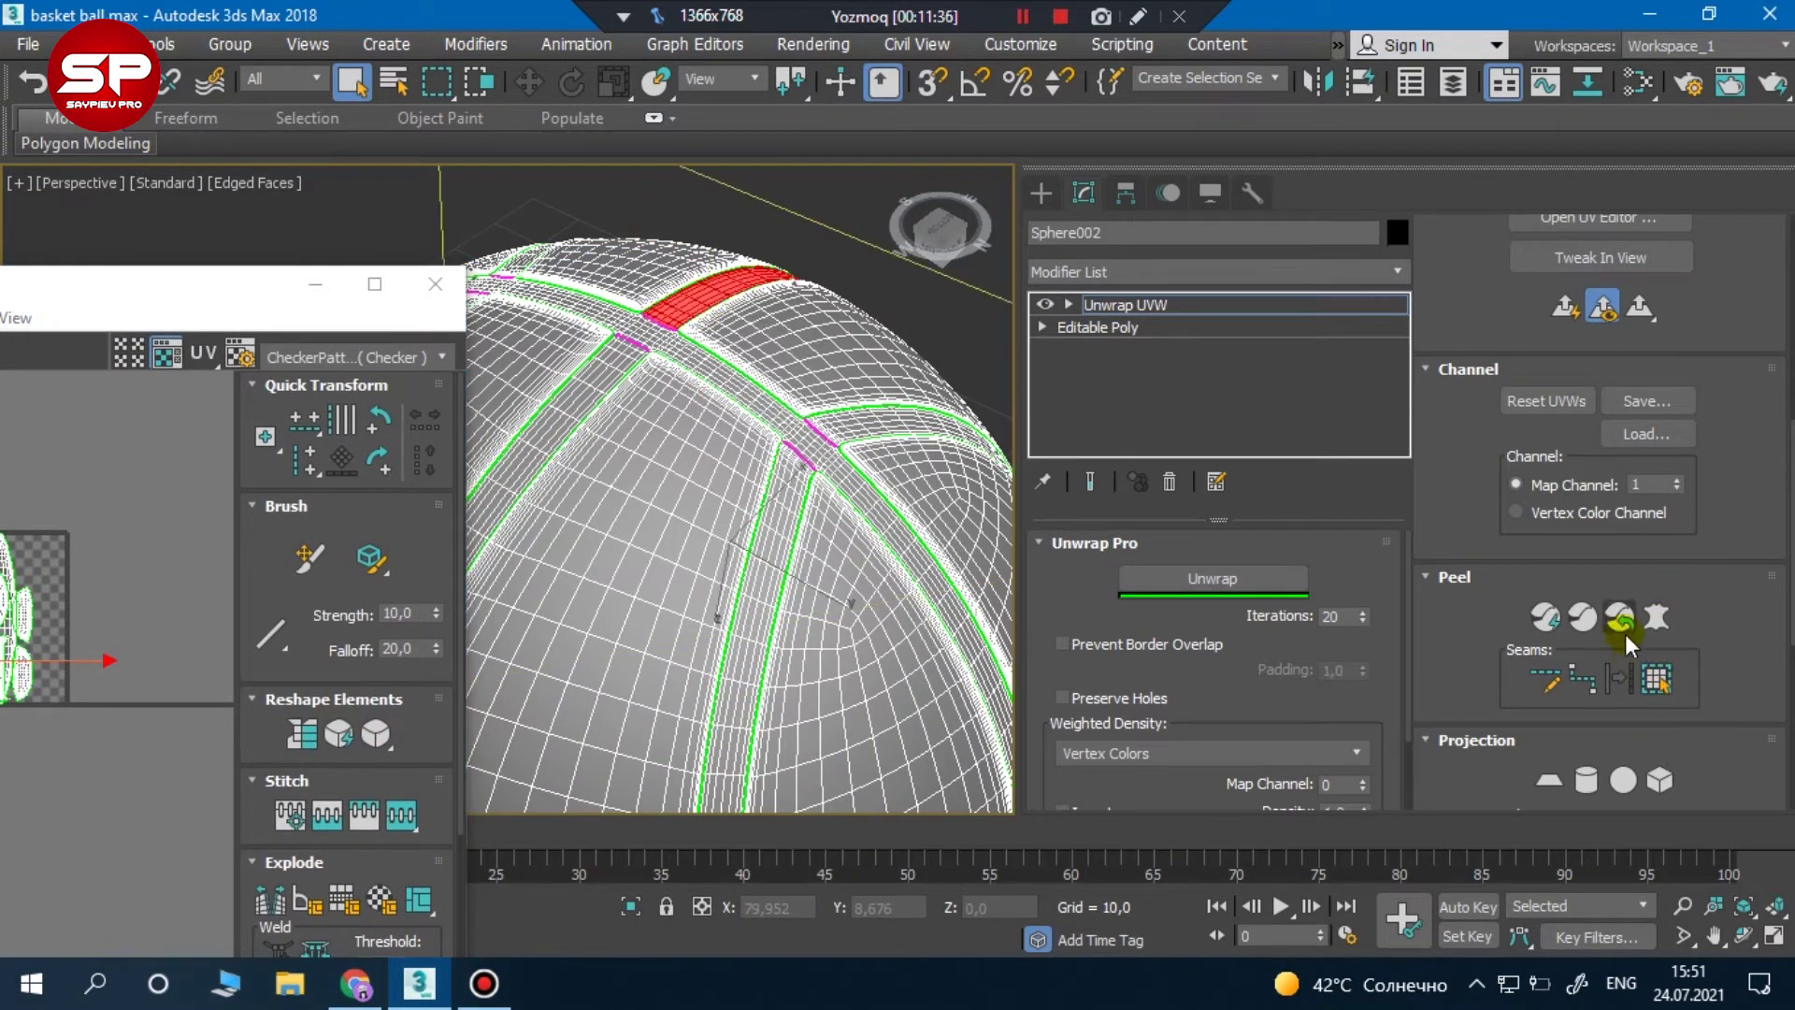
{"action": "left_click", "coordinate": [858, 428]}
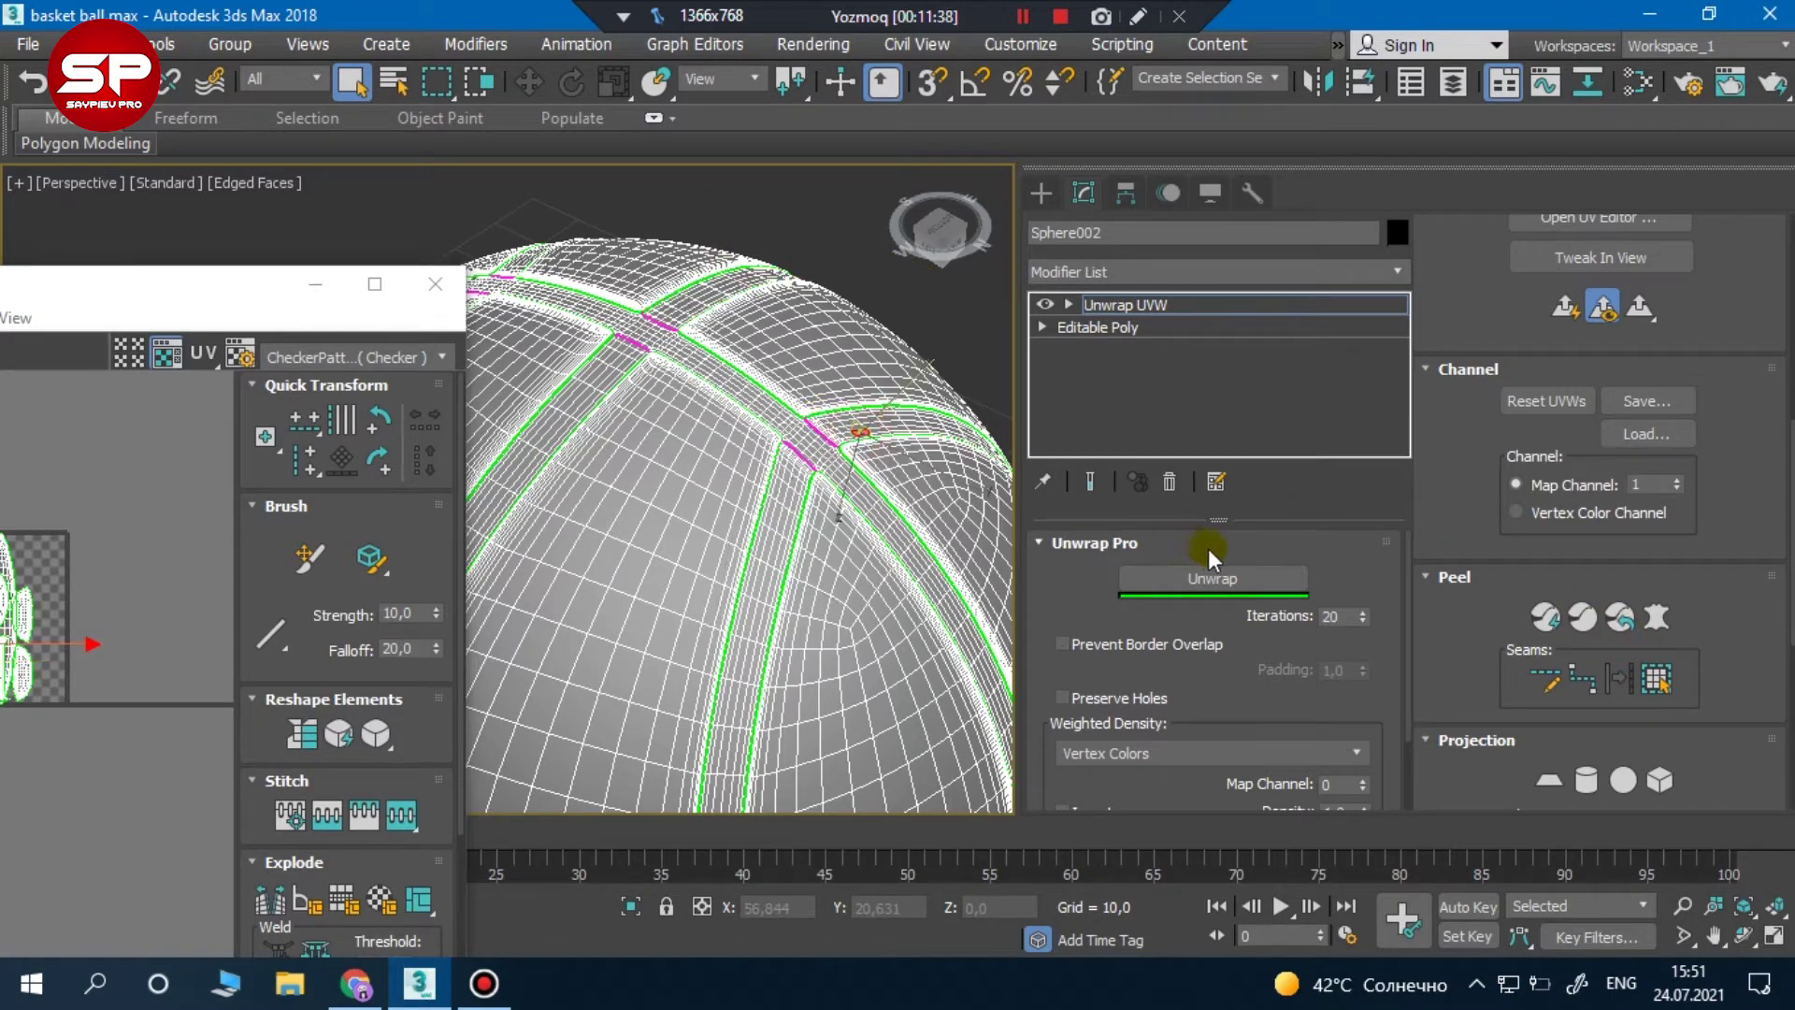
{"action": "left_click", "coordinate": [1654, 679]}
{"action": "mouse_move", "coordinate": [1013, 509]}
{"action": "middle_mouse_down", "text": "alt"}
{"action": "mouse_move", "coordinate": [714, 452]}
{"action": "mouse_move", "coordinate": [1033, 472]}
{"action": "mouse_move", "coordinate": [842, 381]}
{"action": "mouse_move", "coordinate": [927, 544]}
{"action": "middle_mouse_up", "text": "alt"}
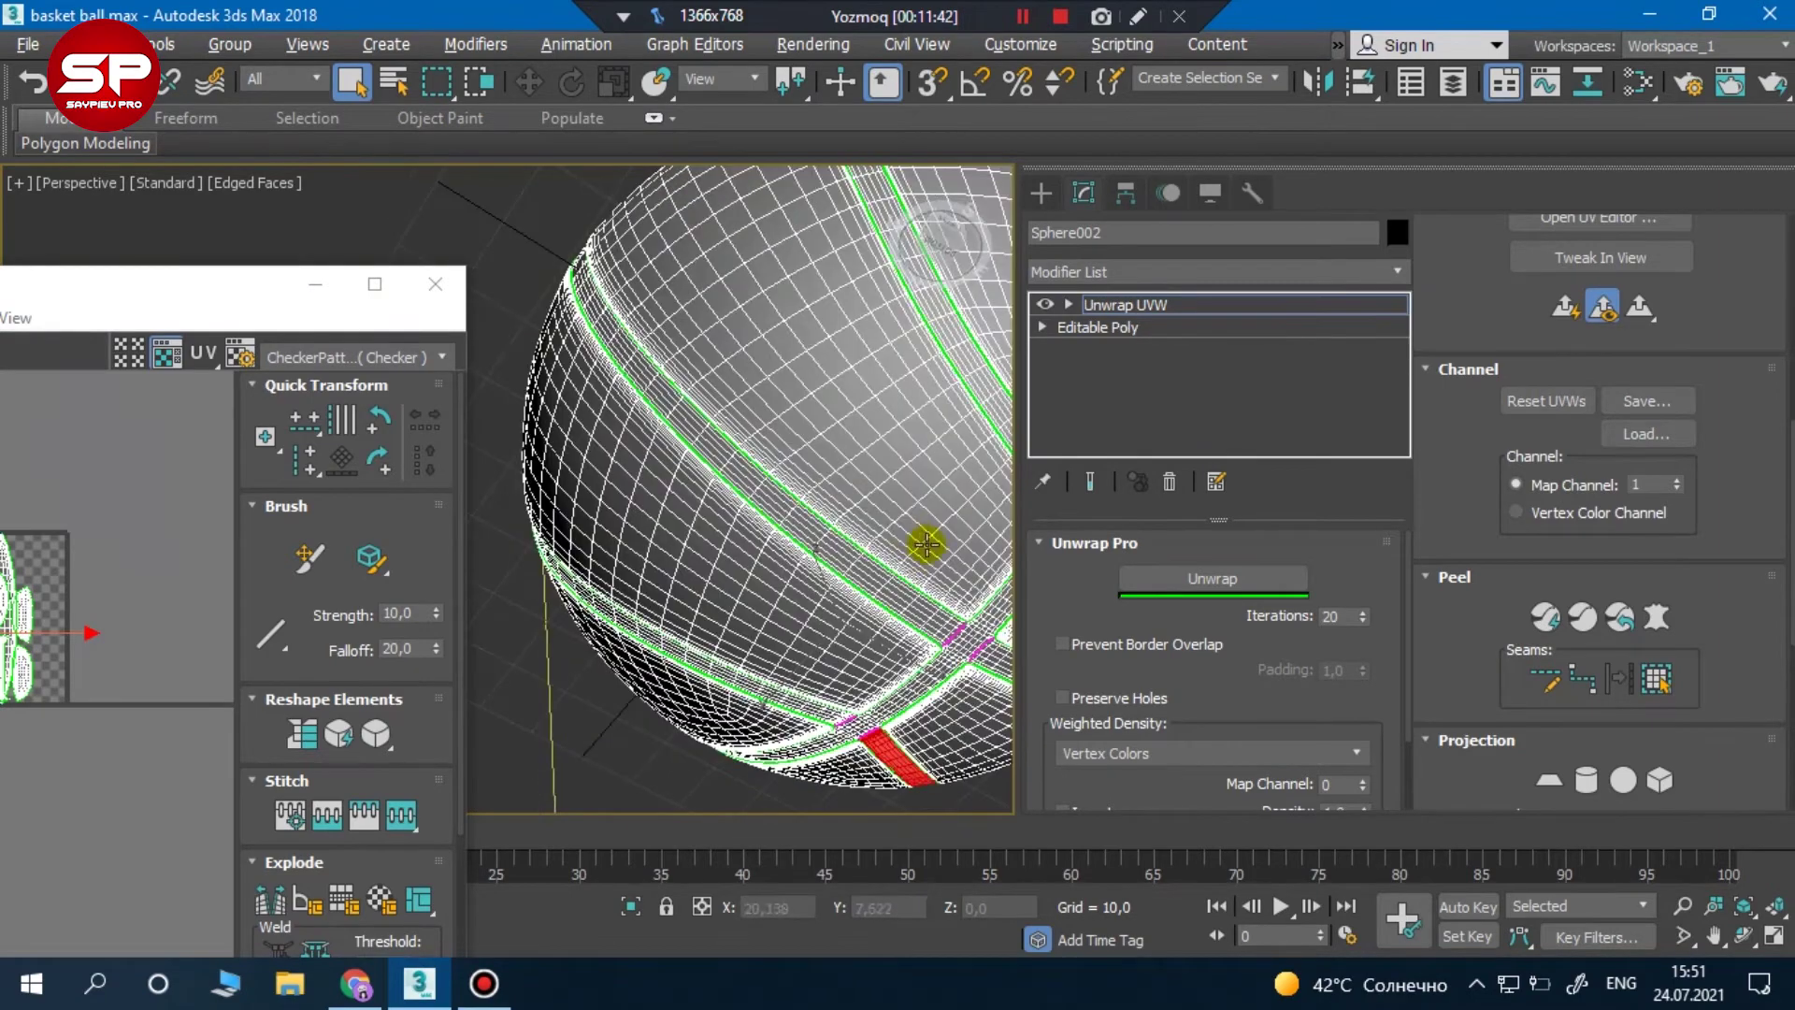
{"action": "mouse_move", "coordinate": [879, 365]}
{"action": "middle_mouse_down", "text": "alt"}
{"action": "mouse_move", "coordinate": [813, 641]}
{"action": "mouse_move", "coordinate": [868, 429]}
{"action": "middle_mouse_up", "text": "alt"}
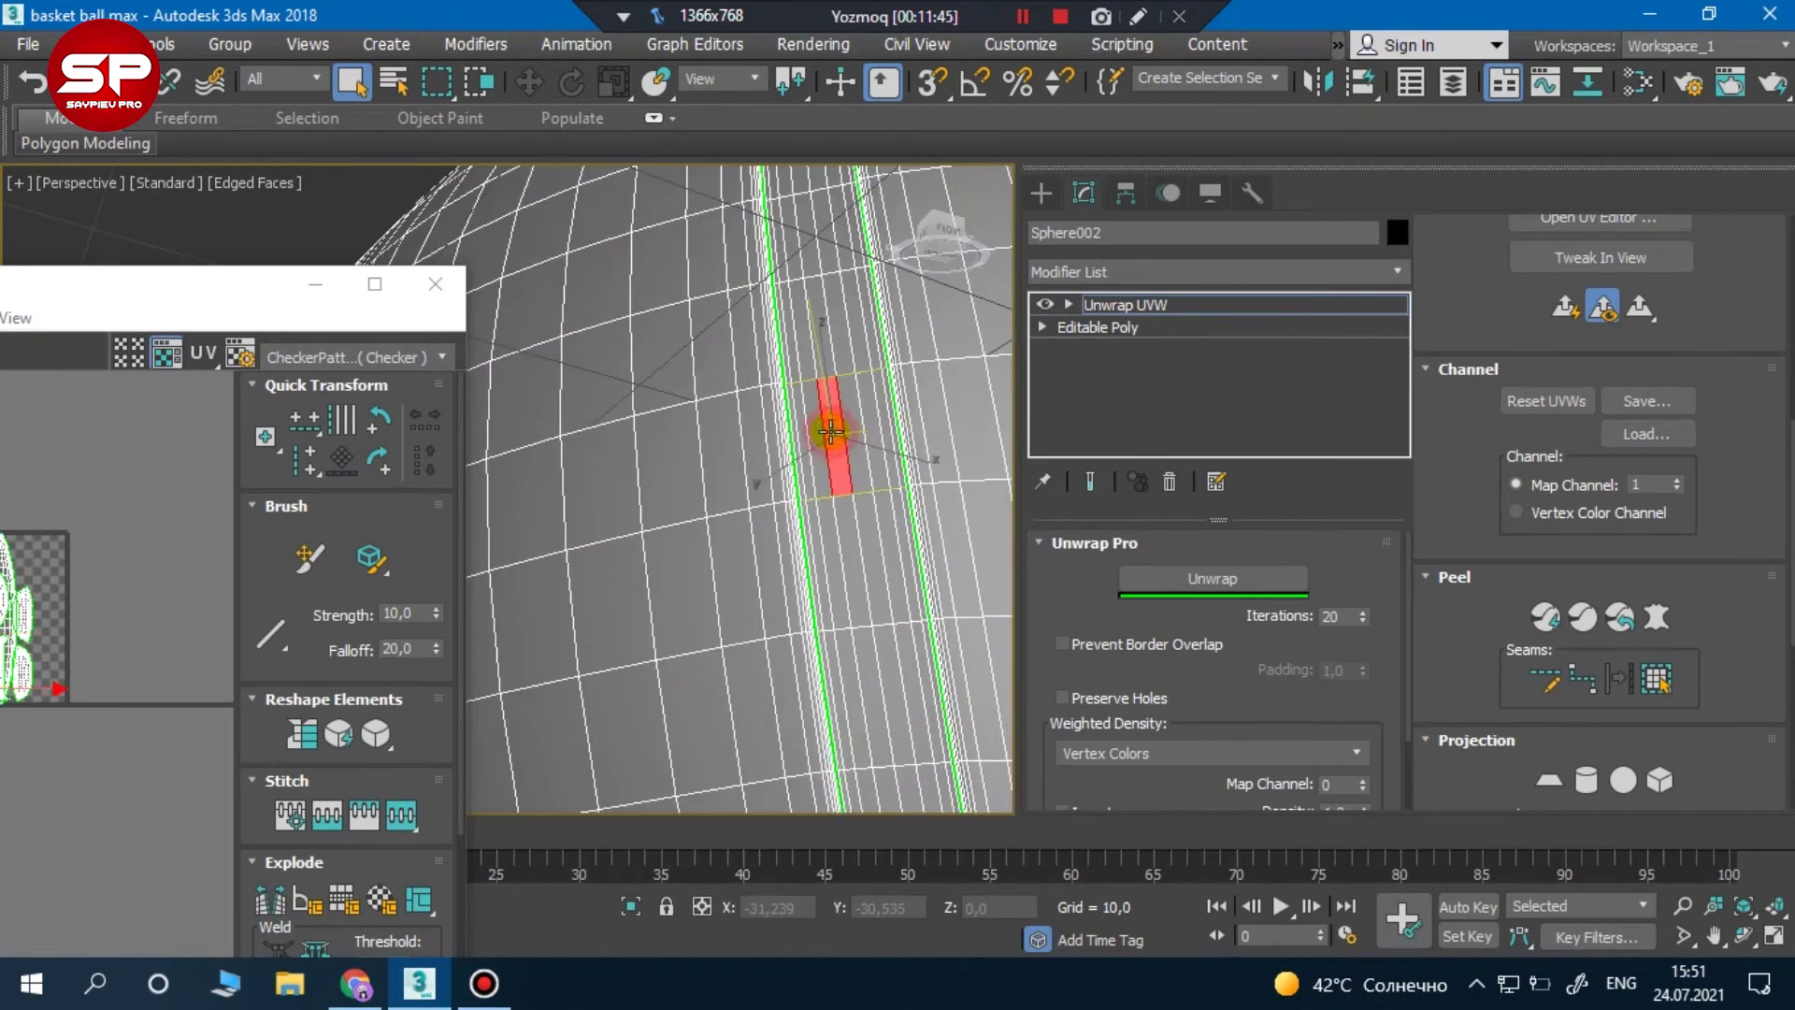
{"action": "scroll", "coordinate": [823, 426], "scroll_direction": "down", "scroll_amount": 5}
{"action": "left_click_drag", "start_coordinate": [172, 281], "coordinate": [347, 260]}
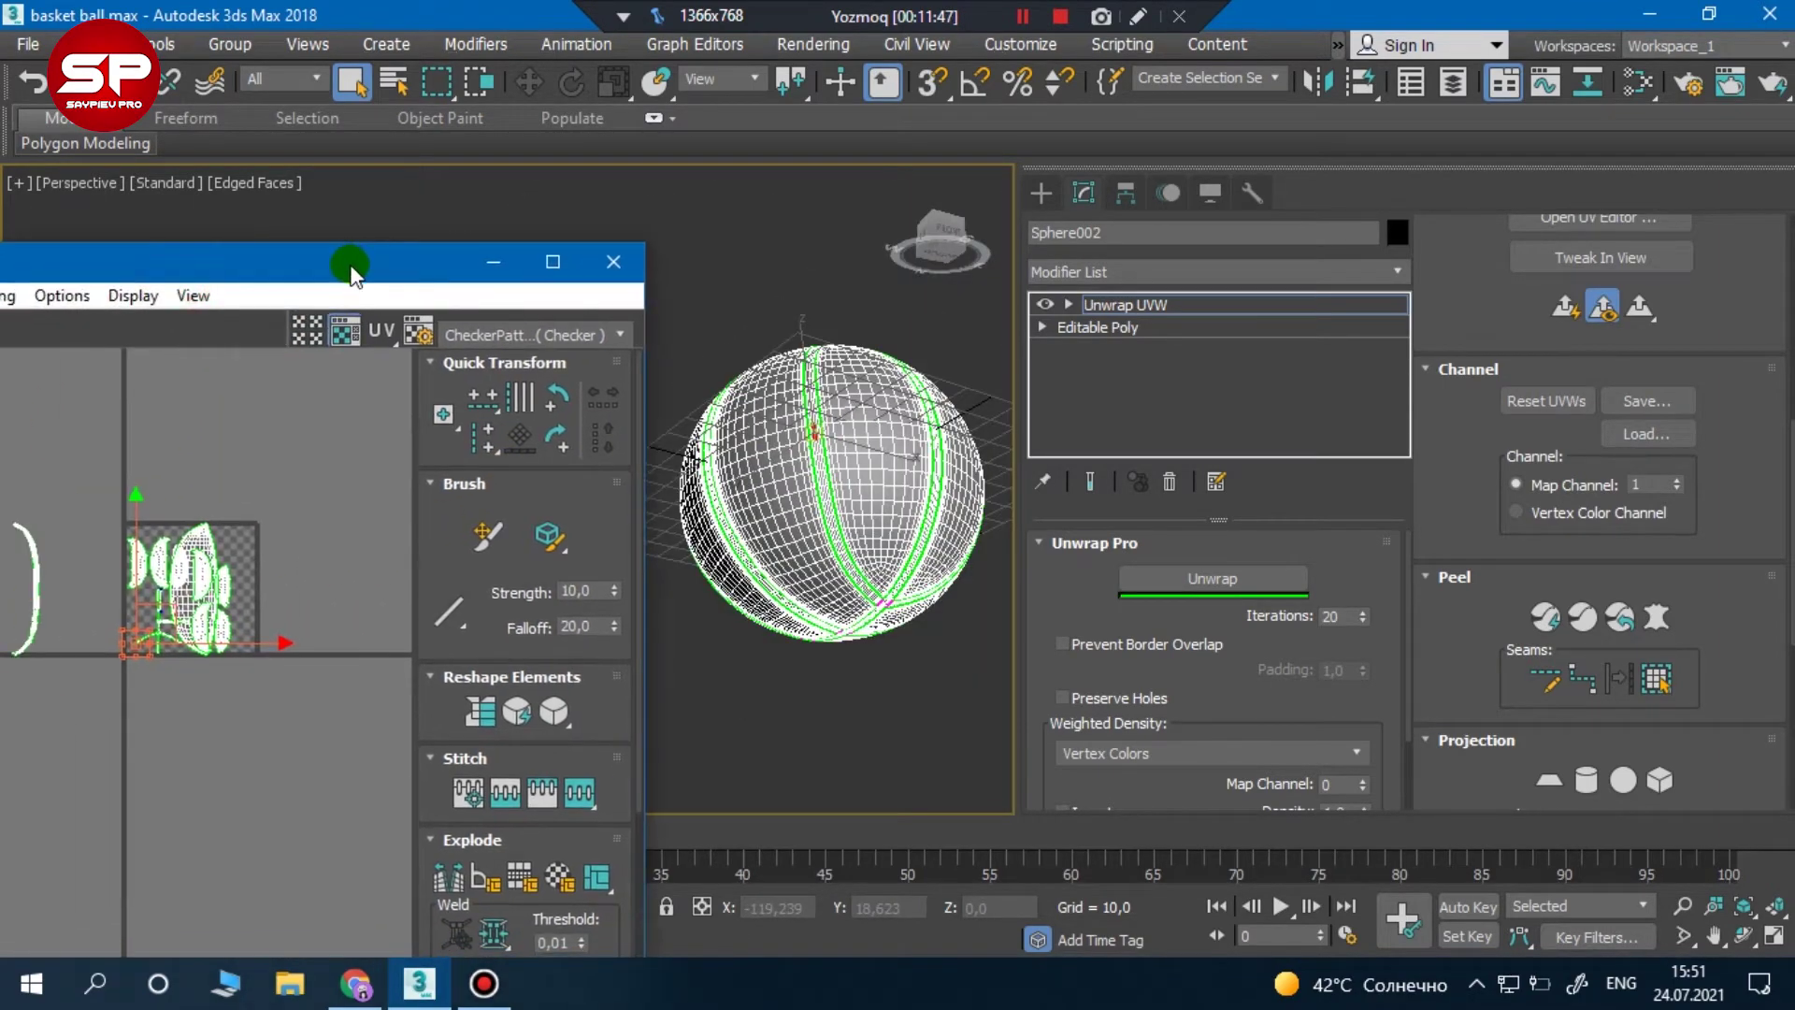
{"action": "left_click", "coordinate": [1543, 625]}
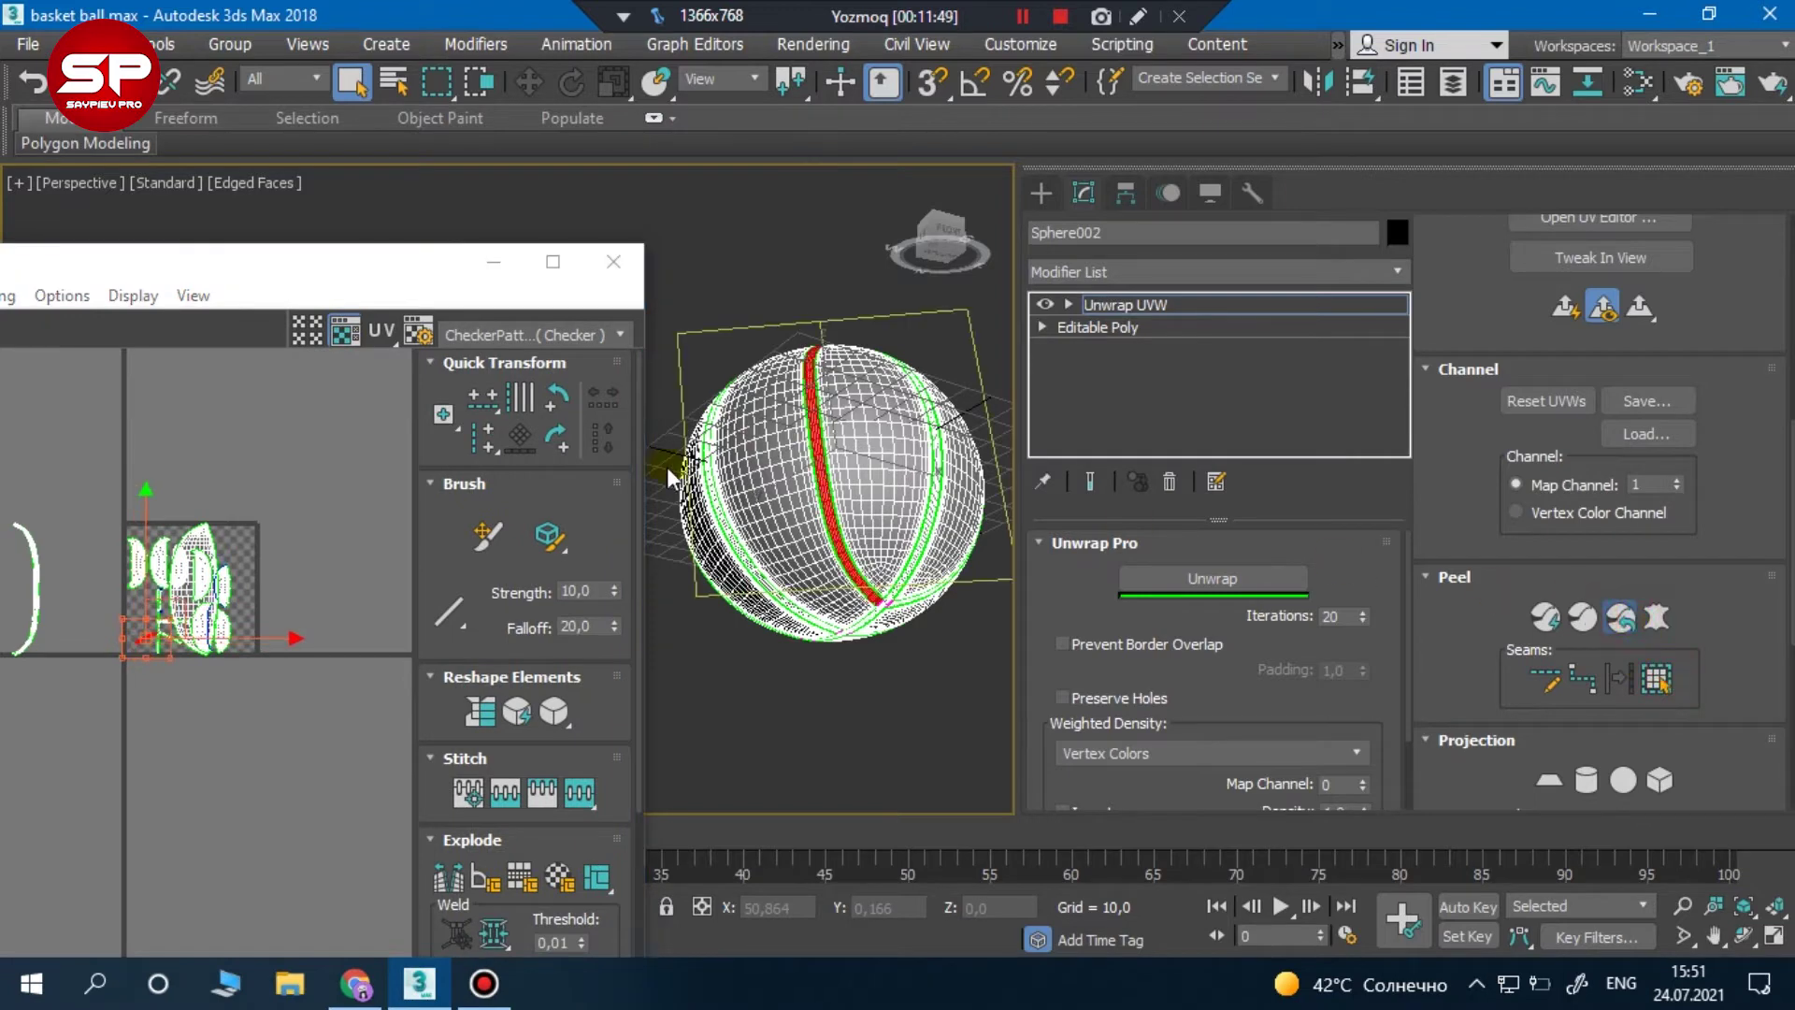
Grow the next strip selection up to its seams and peel it
{"action": "scroll", "coordinate": [286, 593], "scroll_direction": "up", "scroll_amount": 3}
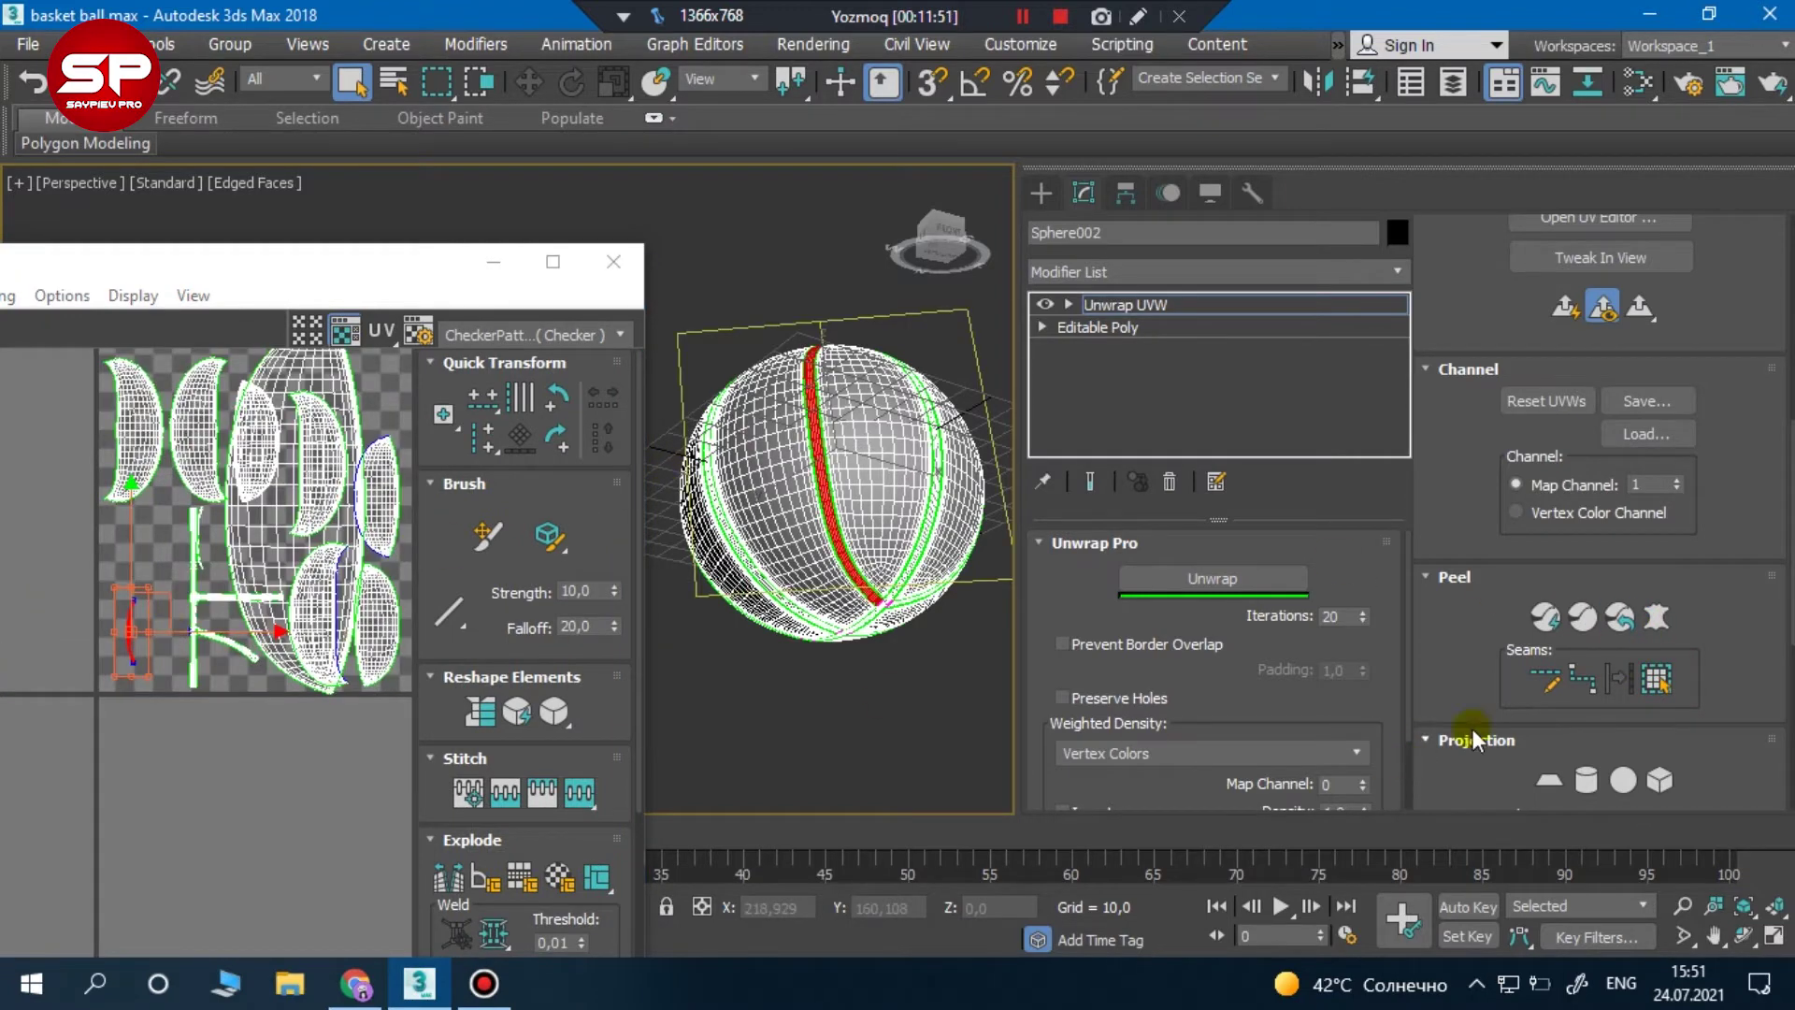
{"action": "scroll", "coordinate": [1519, 703], "scroll_direction": "down", "scroll_amount": 2}
{"action": "scroll", "coordinate": [1519, 703], "scroll_direction": "down", "scroll_amount": 4}
{"action": "scroll", "coordinate": [1476, 692], "scroll_direction": "down", "scroll_amount": 1}
{"action": "mouse_move", "coordinate": [762, 520]}
{"action": "middle_mouse_down", "text": "alt"}
{"action": "mouse_move", "coordinate": [814, 721]}
{"action": "mouse_move", "coordinate": [830, 312]}
{"action": "mouse_move", "coordinate": [801, 561]}
{"action": "middle_mouse_up", "text": "alt"}
{"action": "scroll", "coordinate": [804, 285], "scroll_direction": "up", "scroll_amount": 5}
{"action": "scroll", "coordinate": [812, 276], "scroll_direction": "up", "scroll_amount": 3}
{"action": "scroll", "coordinate": [889, 636], "scroll_direction": "down", "scroll_amount": 3}
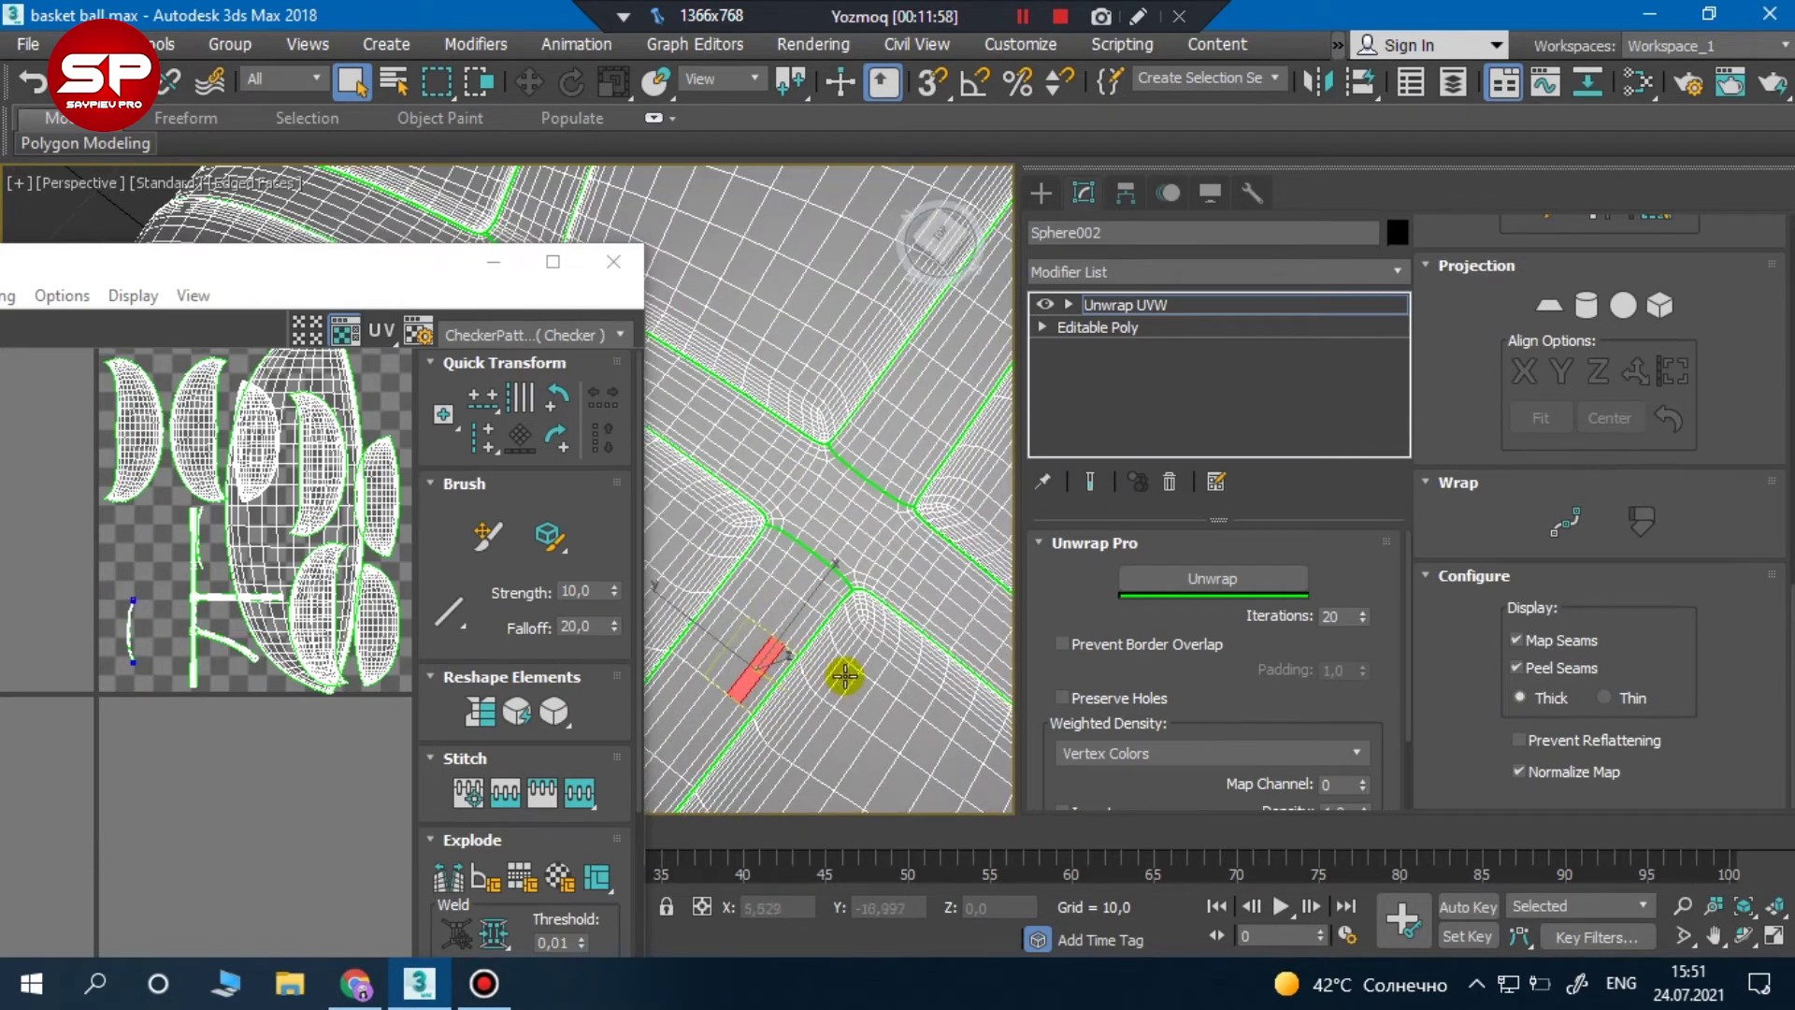
{"action": "scroll", "coordinate": [1731, 726], "scroll_direction": "up", "scroll_amount": 3}
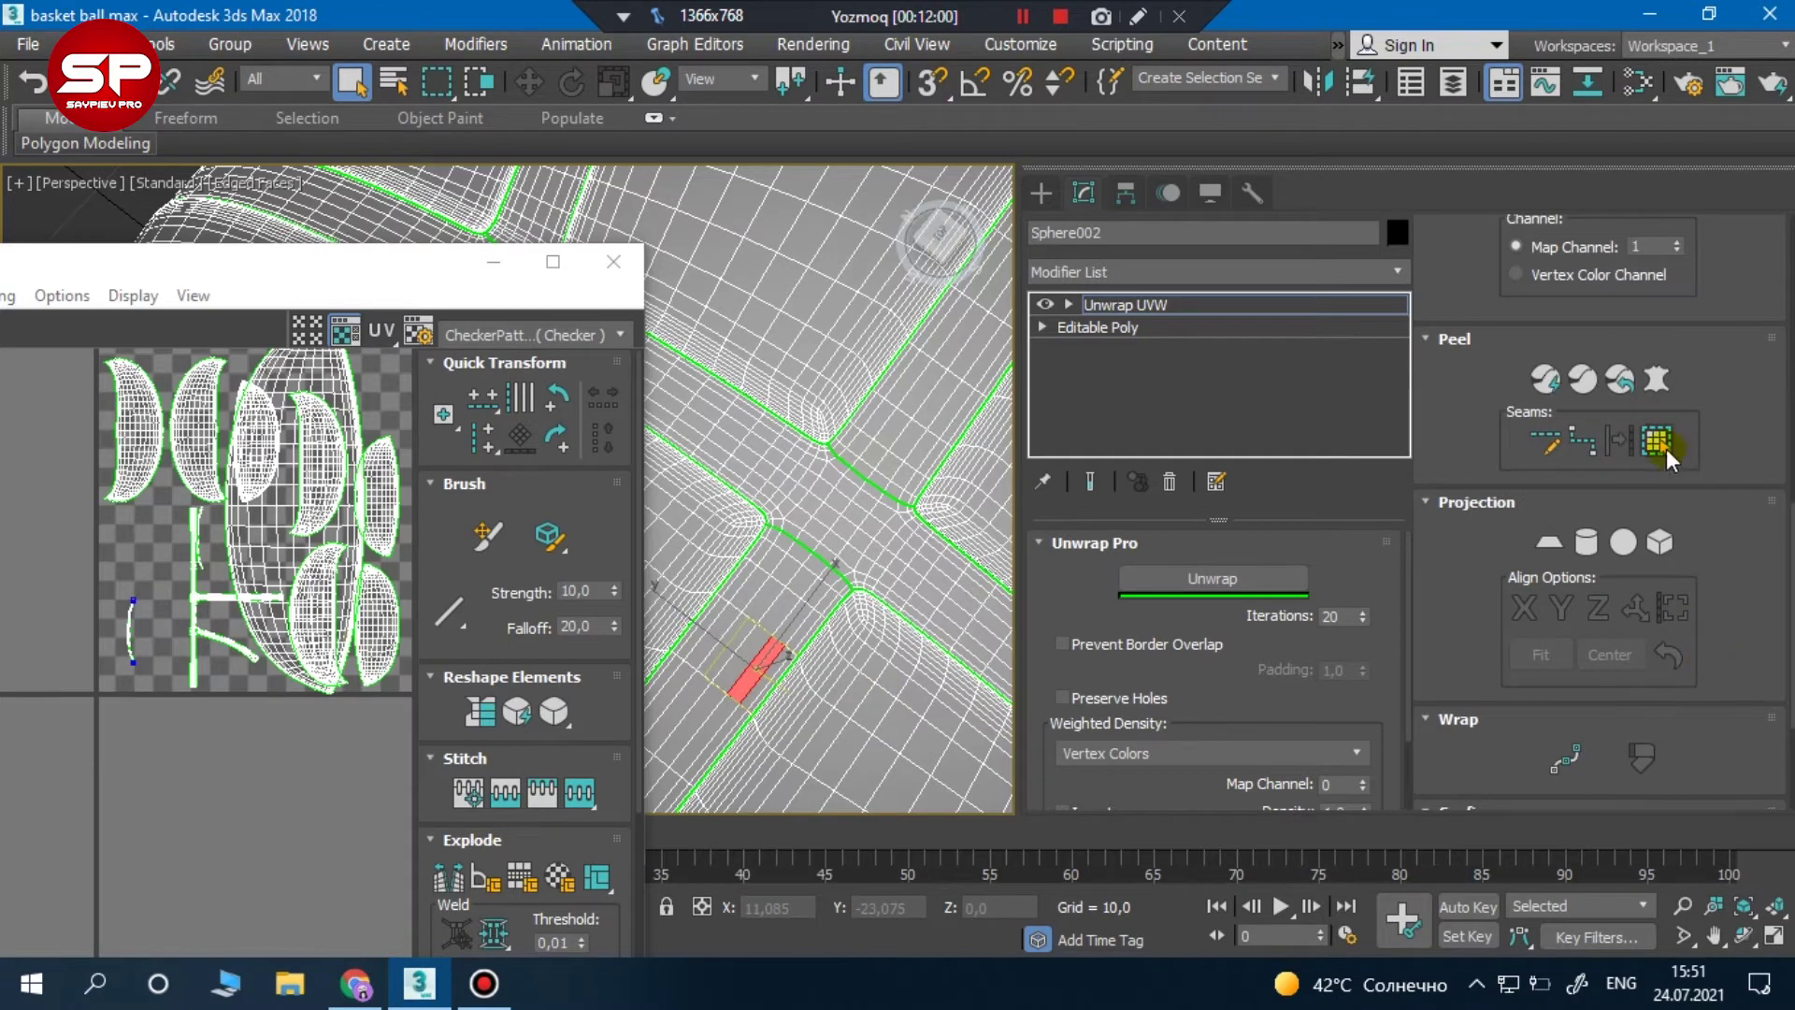
{"action": "left_click", "coordinate": [1665, 449]}
{"action": "left_click", "coordinate": [1636, 391]}
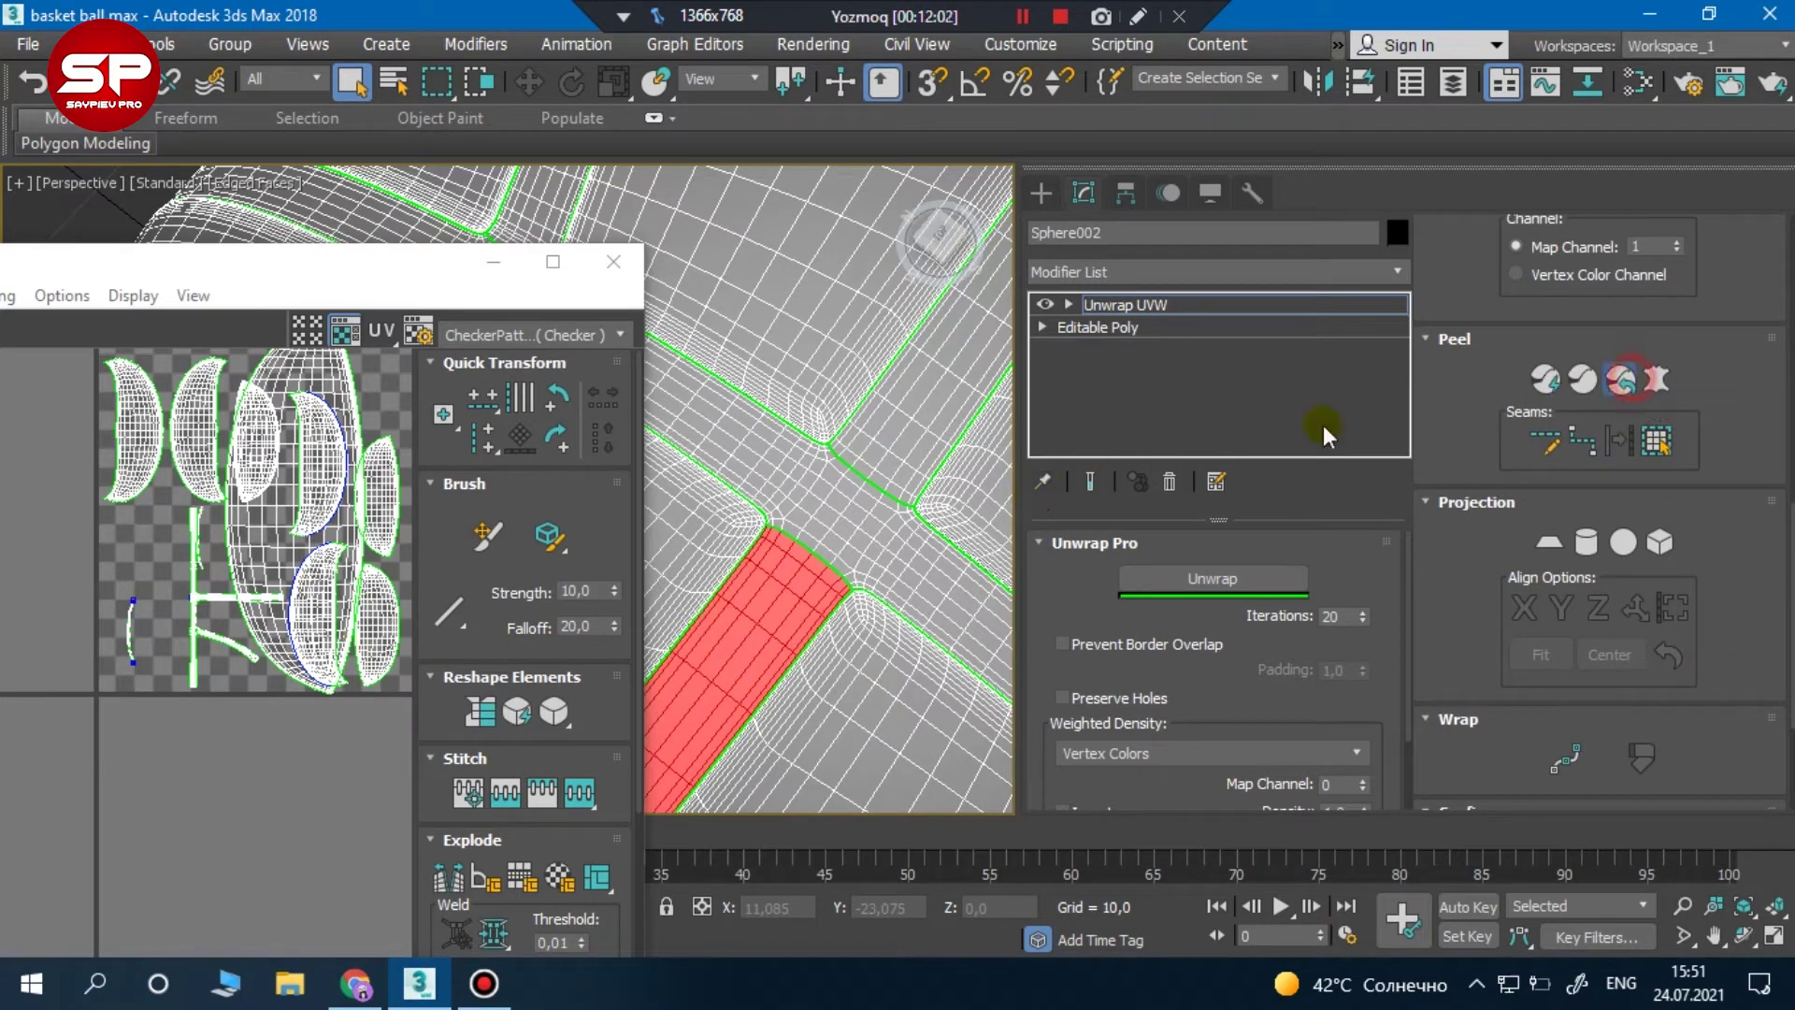
Expand faces on the neighbouring strips to their seams and peel another strip
{"action": "scroll", "coordinate": [133, 580], "scroll_direction": "down", "scroll_amount": 5}
{"action": "scroll", "coordinate": [802, 445], "scroll_direction": "down", "scroll_amount": 2}
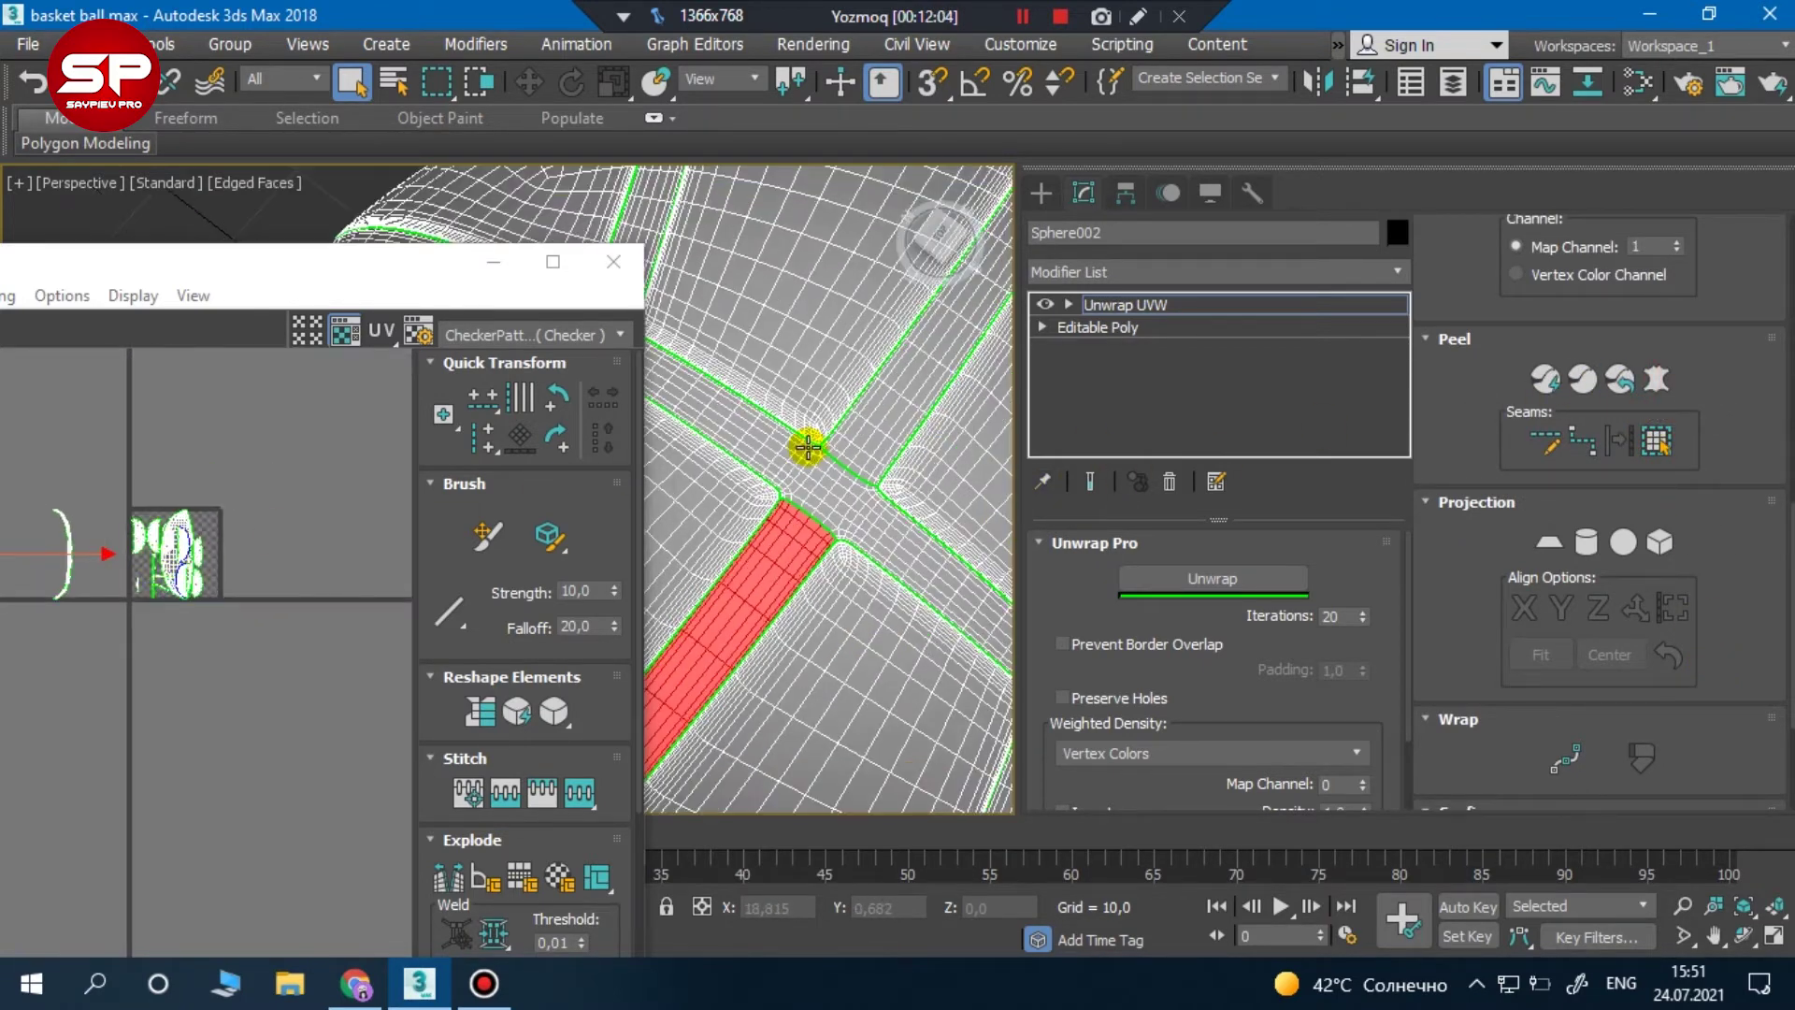
{"action": "middle_click_drag", "start_coordinate": [803, 445], "coordinate": [958, 608]}
{"action": "left_click", "coordinate": [959, 609]}
{"action": "left_click", "coordinate": [1668, 448]}
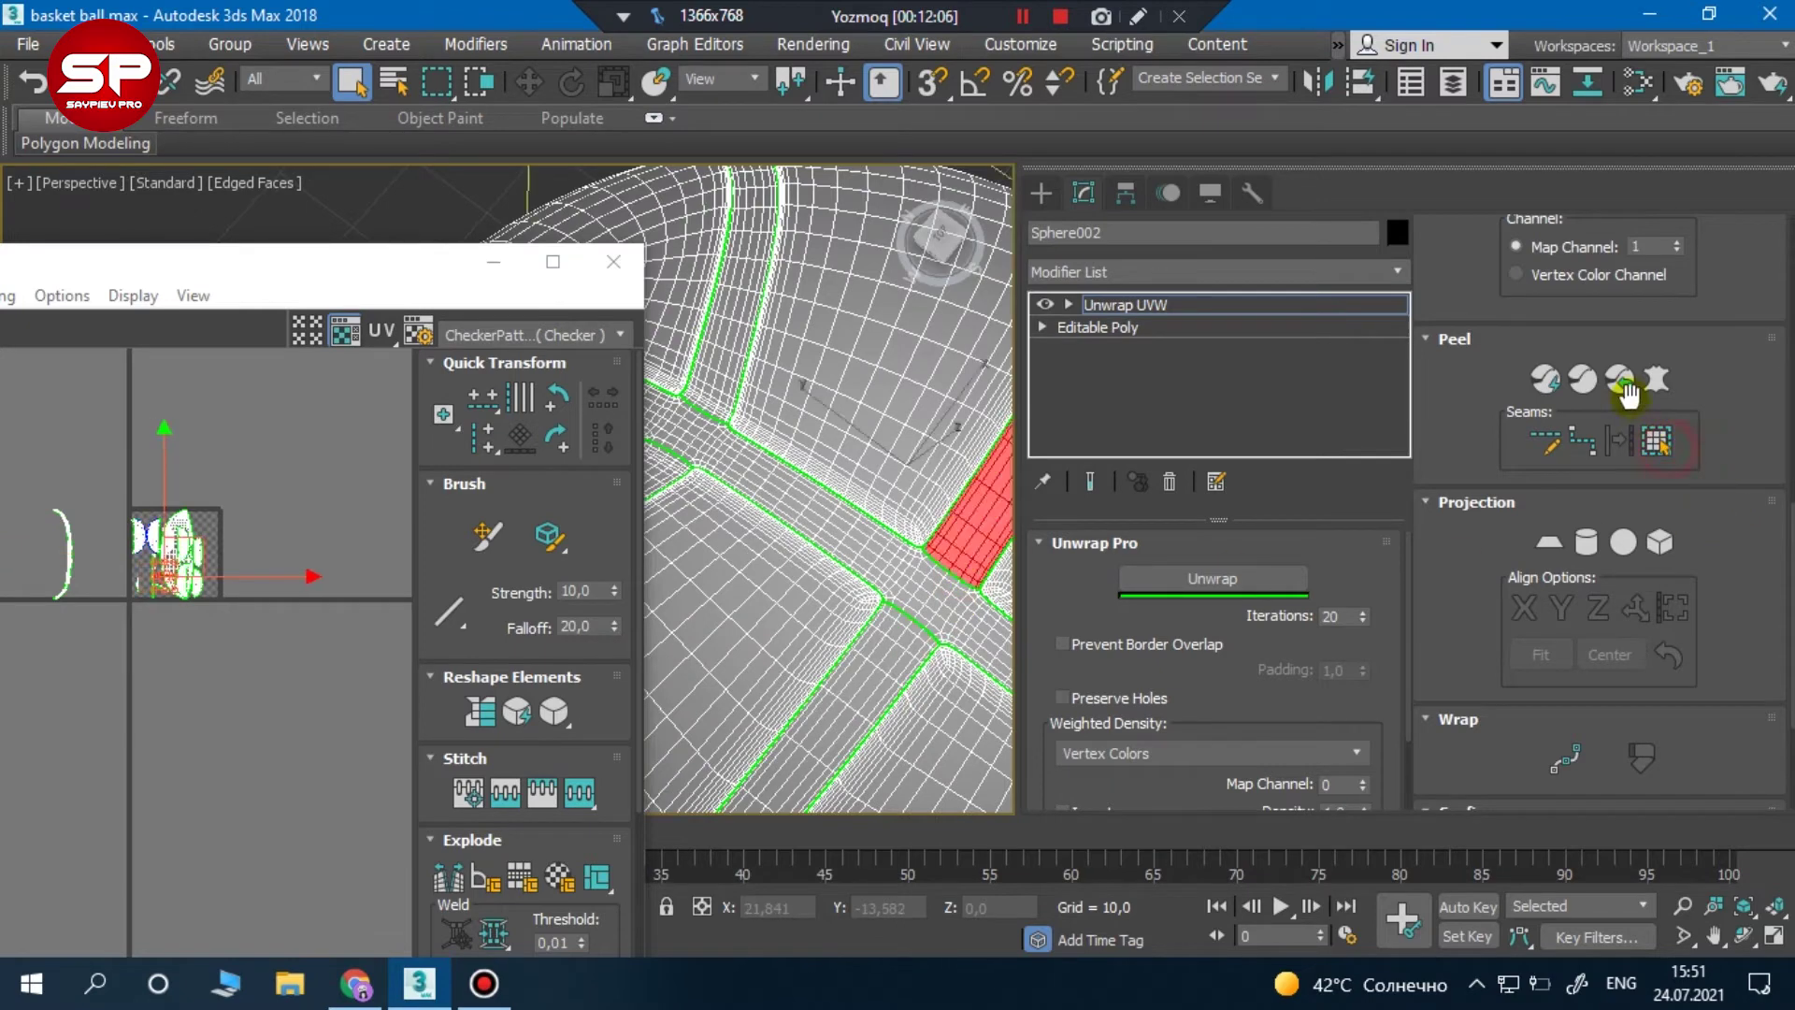
{"action": "left_click", "coordinate": [707, 356]}
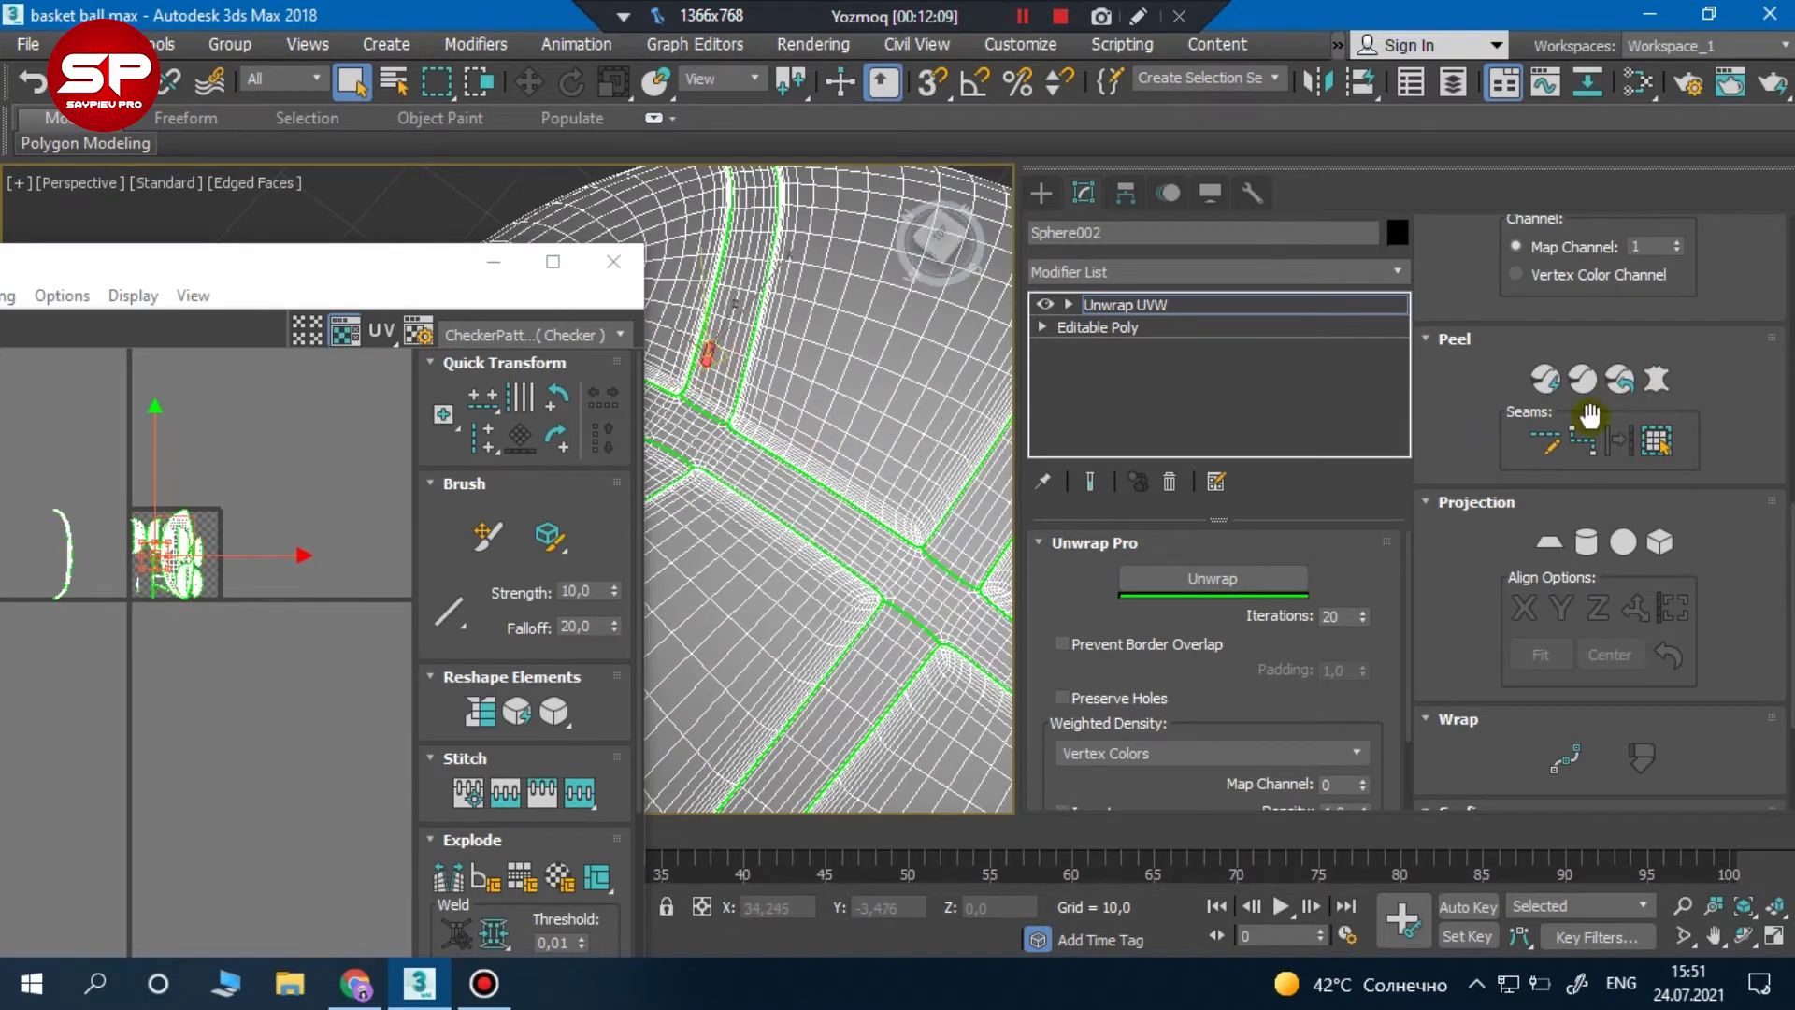
{"action": "left_click", "coordinate": [1653, 441]}
{"action": "left_click", "coordinate": [1631, 377]}
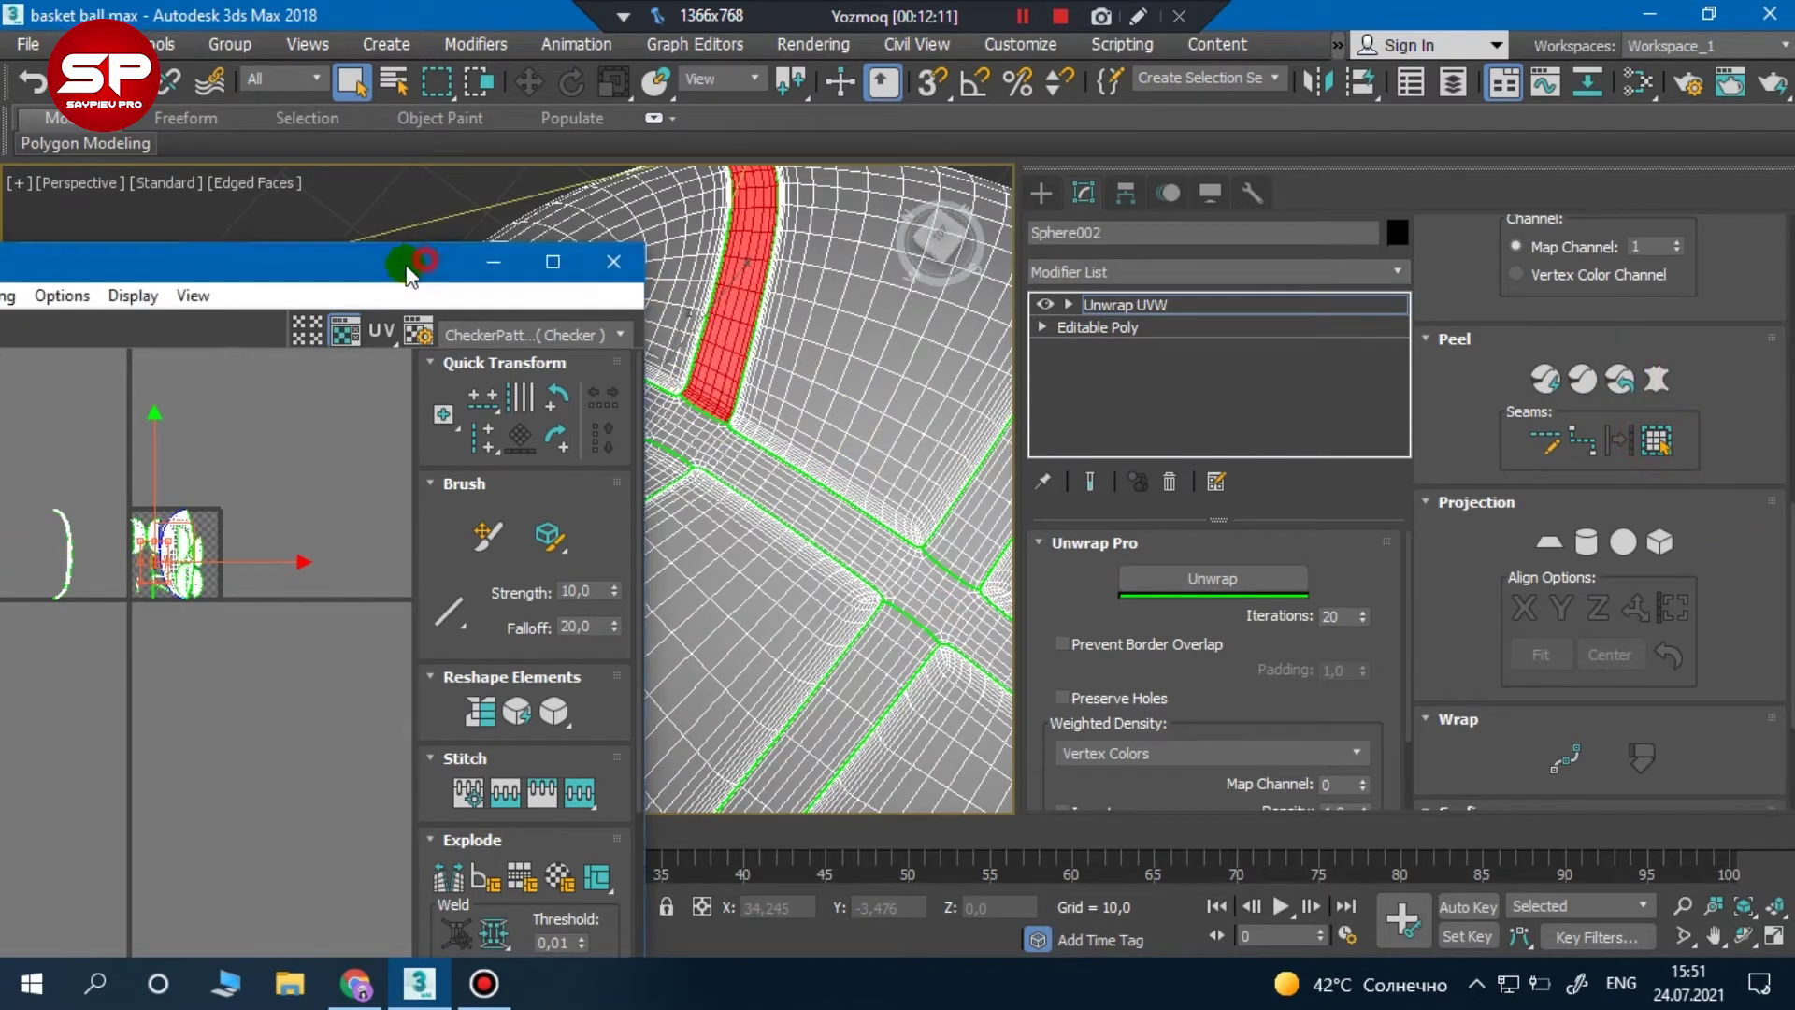
Select the strip near the seam intersection by expanding a face to its seams
{"action": "left_click_drag", "start_coordinate": [402, 262], "coordinate": [216, 298]}
{"action": "left_click", "coordinate": [586, 488]}
{"action": "left_click", "coordinate": [638, 480]}
{"action": "left_click", "coordinate": [1661, 456]}
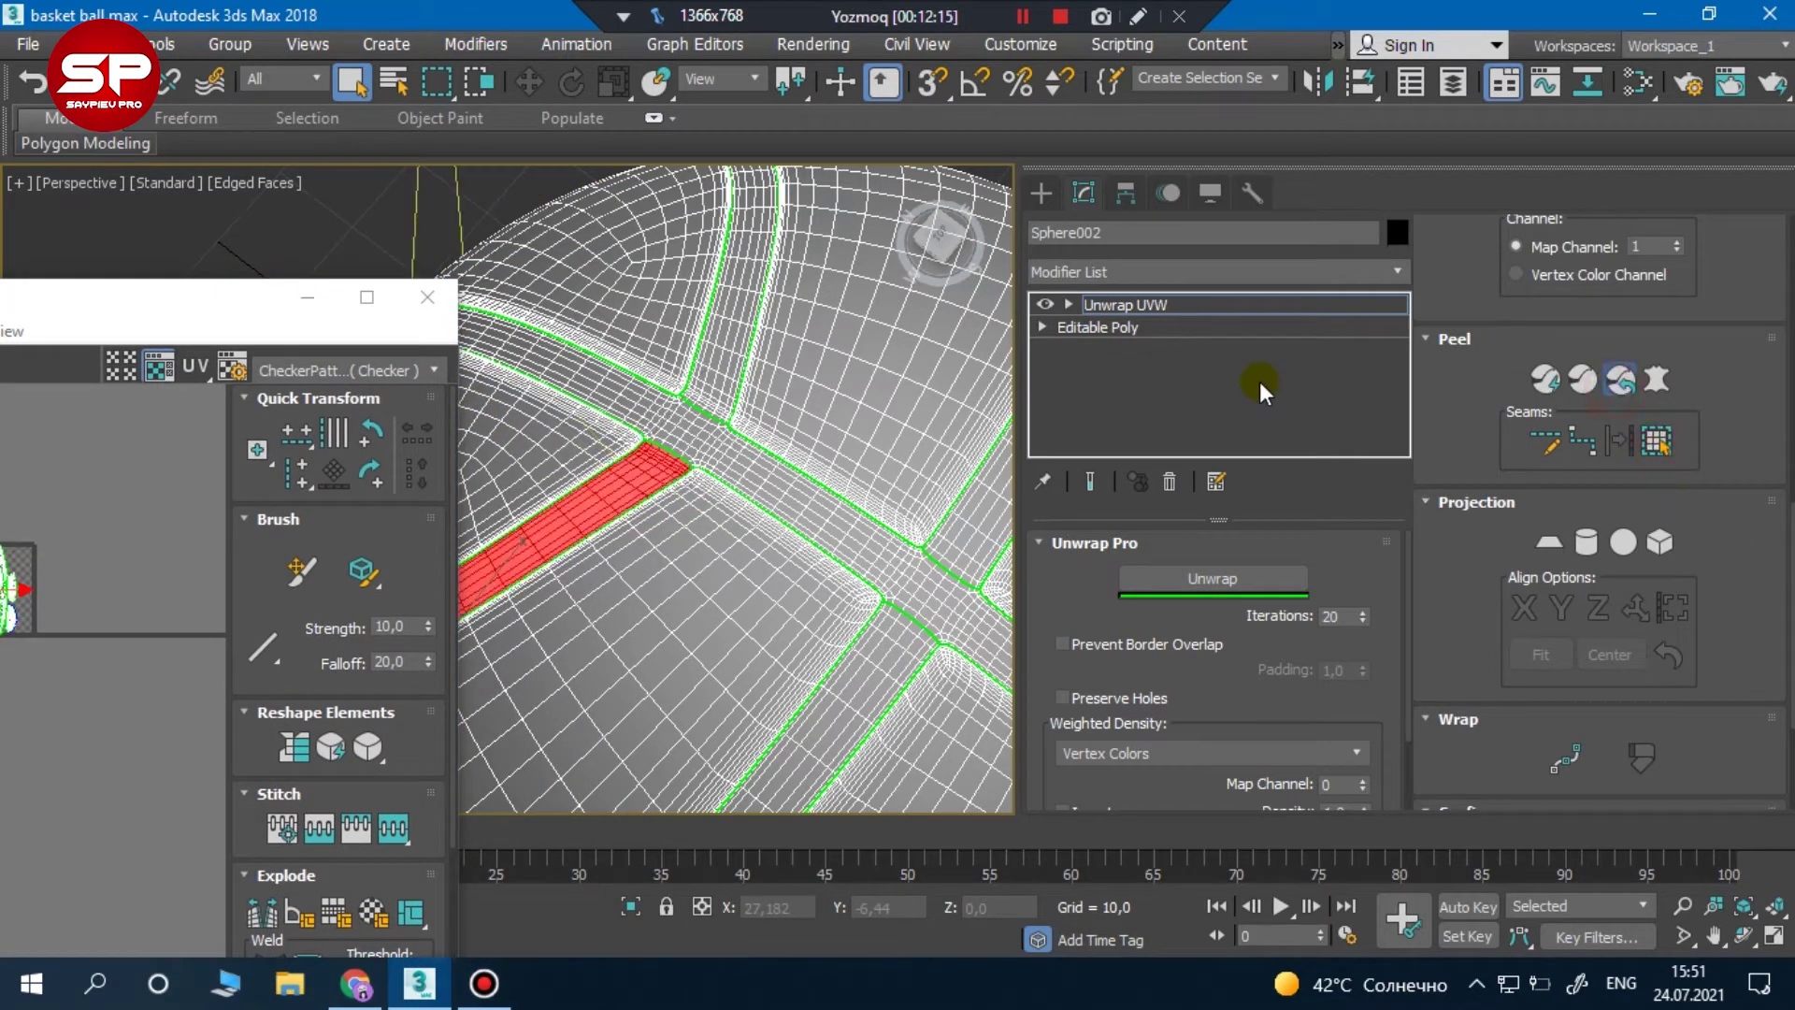
{"action": "left_click_drag", "start_coordinate": [193, 289], "coordinate": [539, 217]}
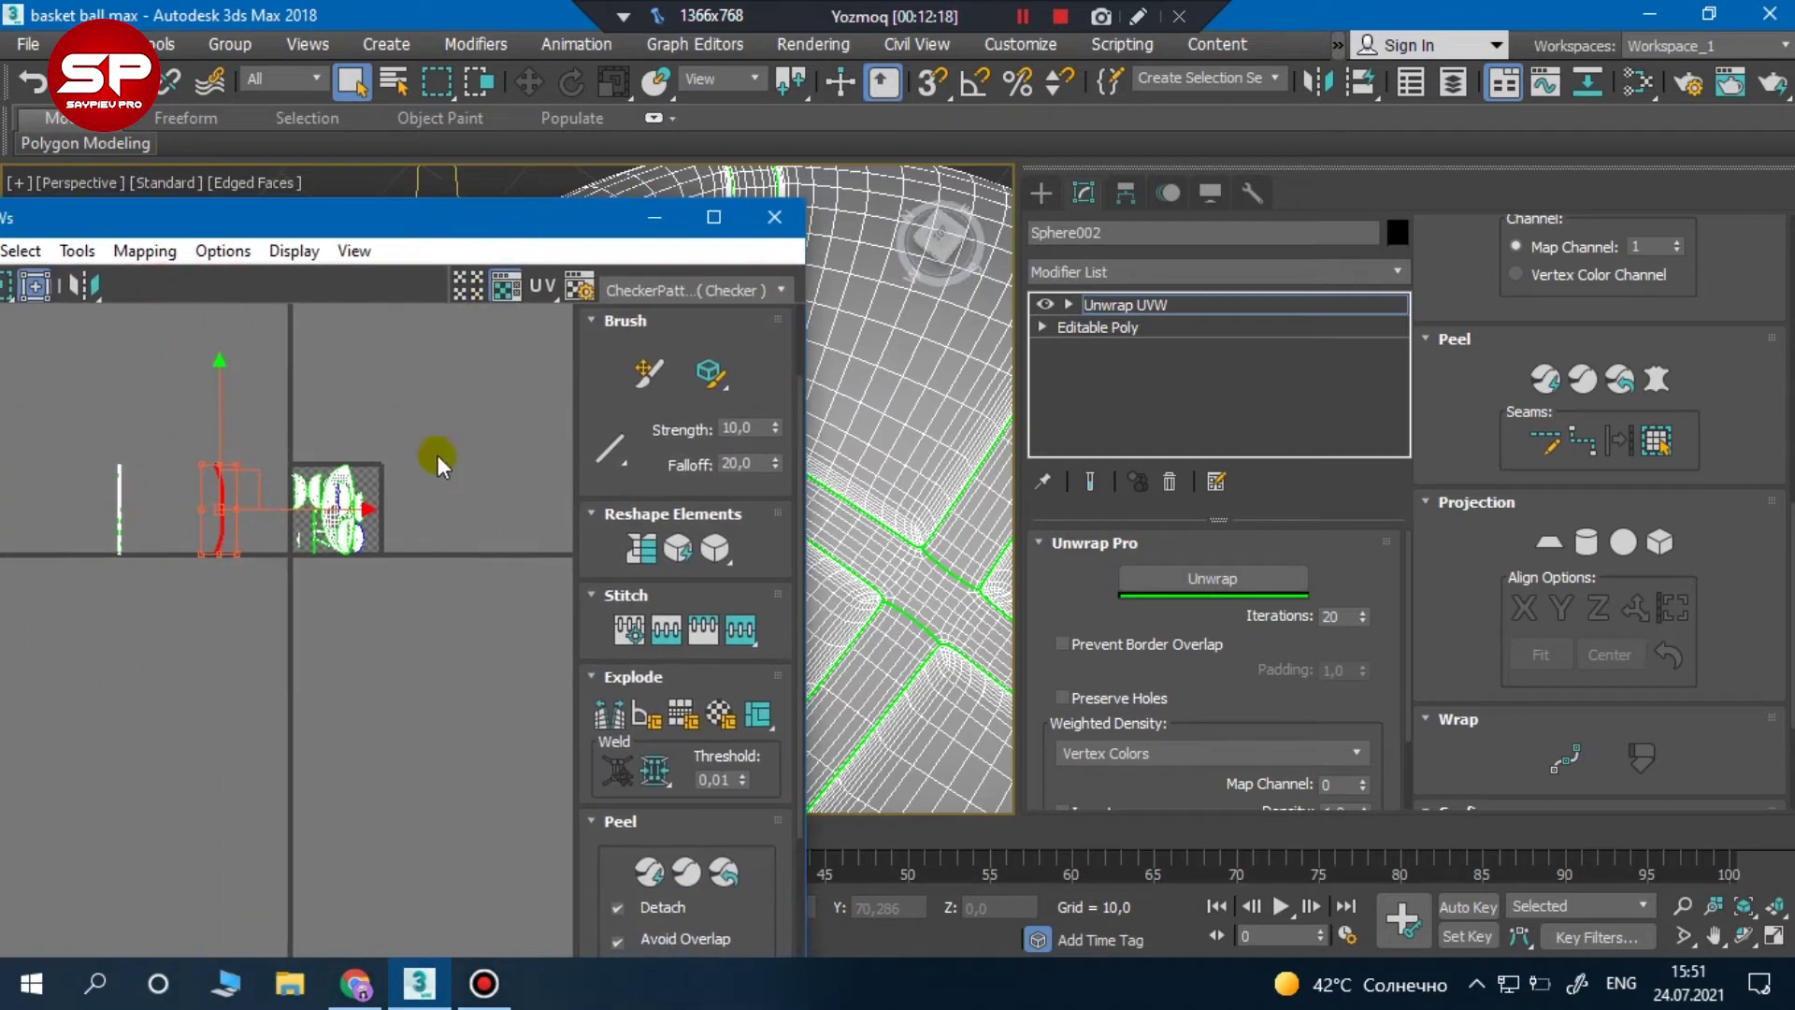
Select all UV clusters and pack them to fill the UV square
{"action": "key", "text": "ctrl+a"}
{"action": "scroll", "coordinate": [654, 729], "scroll_direction": "down", "scroll_amount": 3}
{"action": "left_click", "coordinate": [609, 809]}
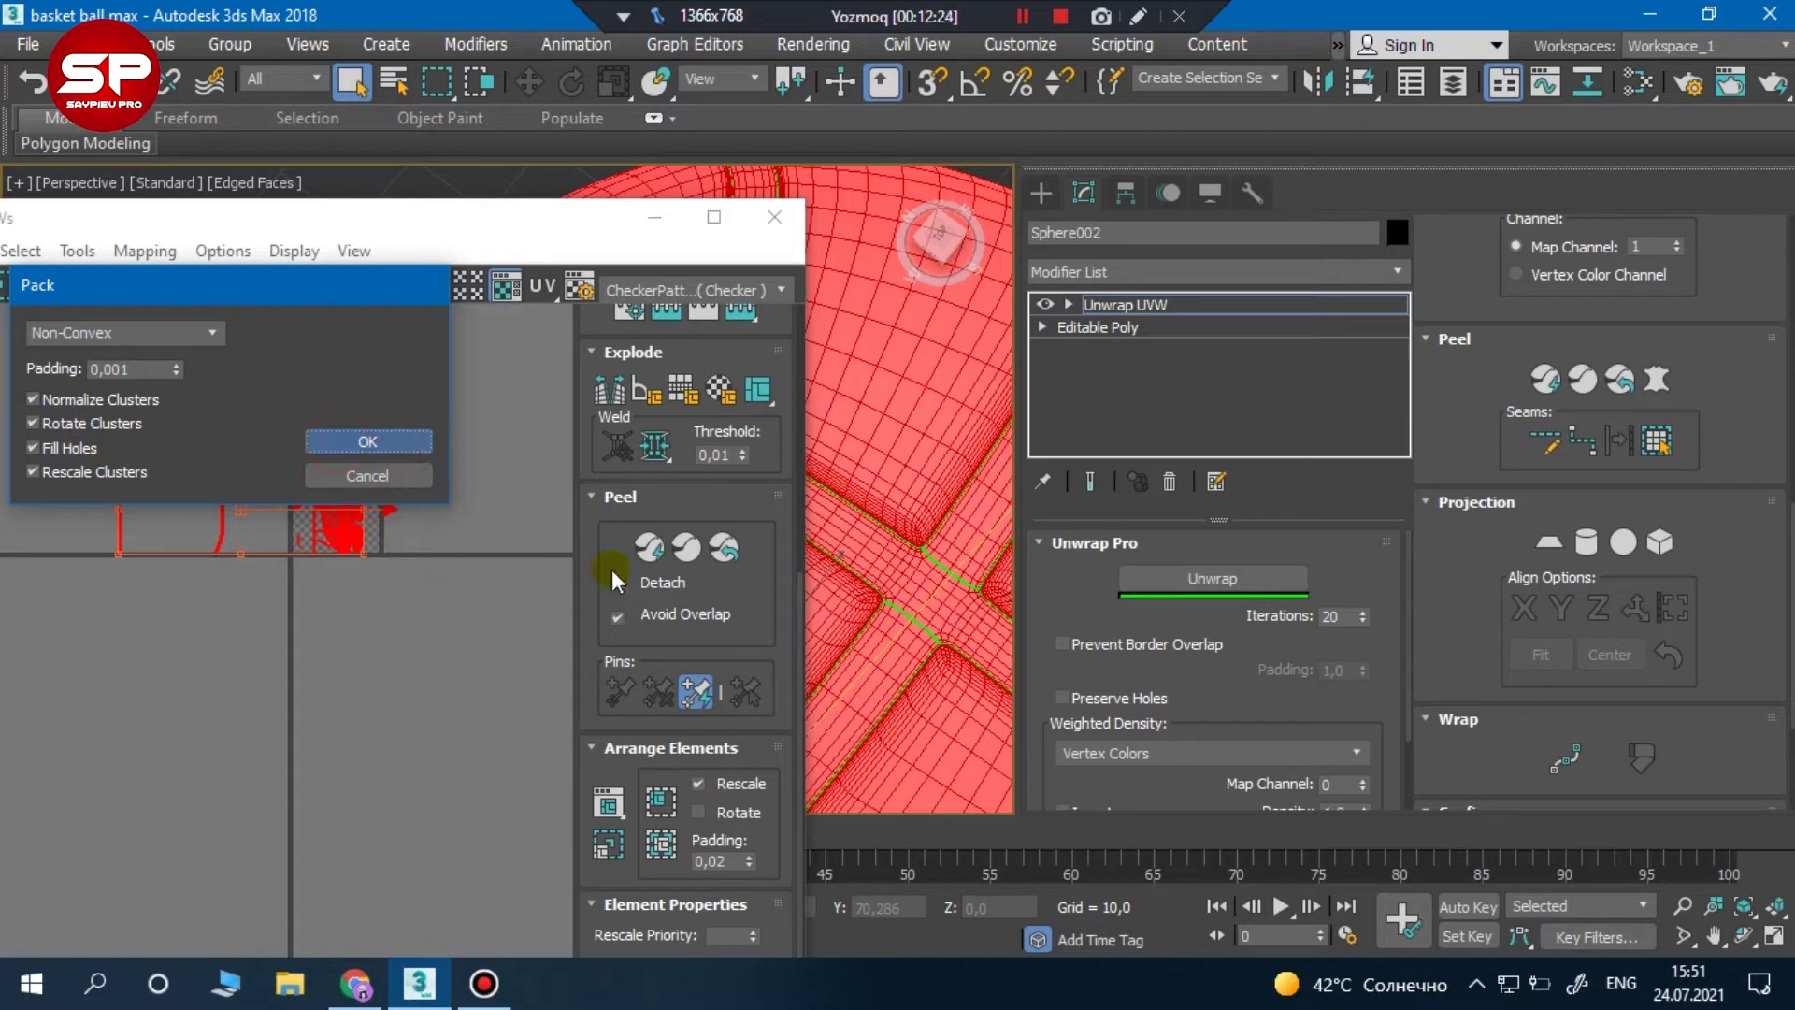
{"action": "key", "text": "Return"}
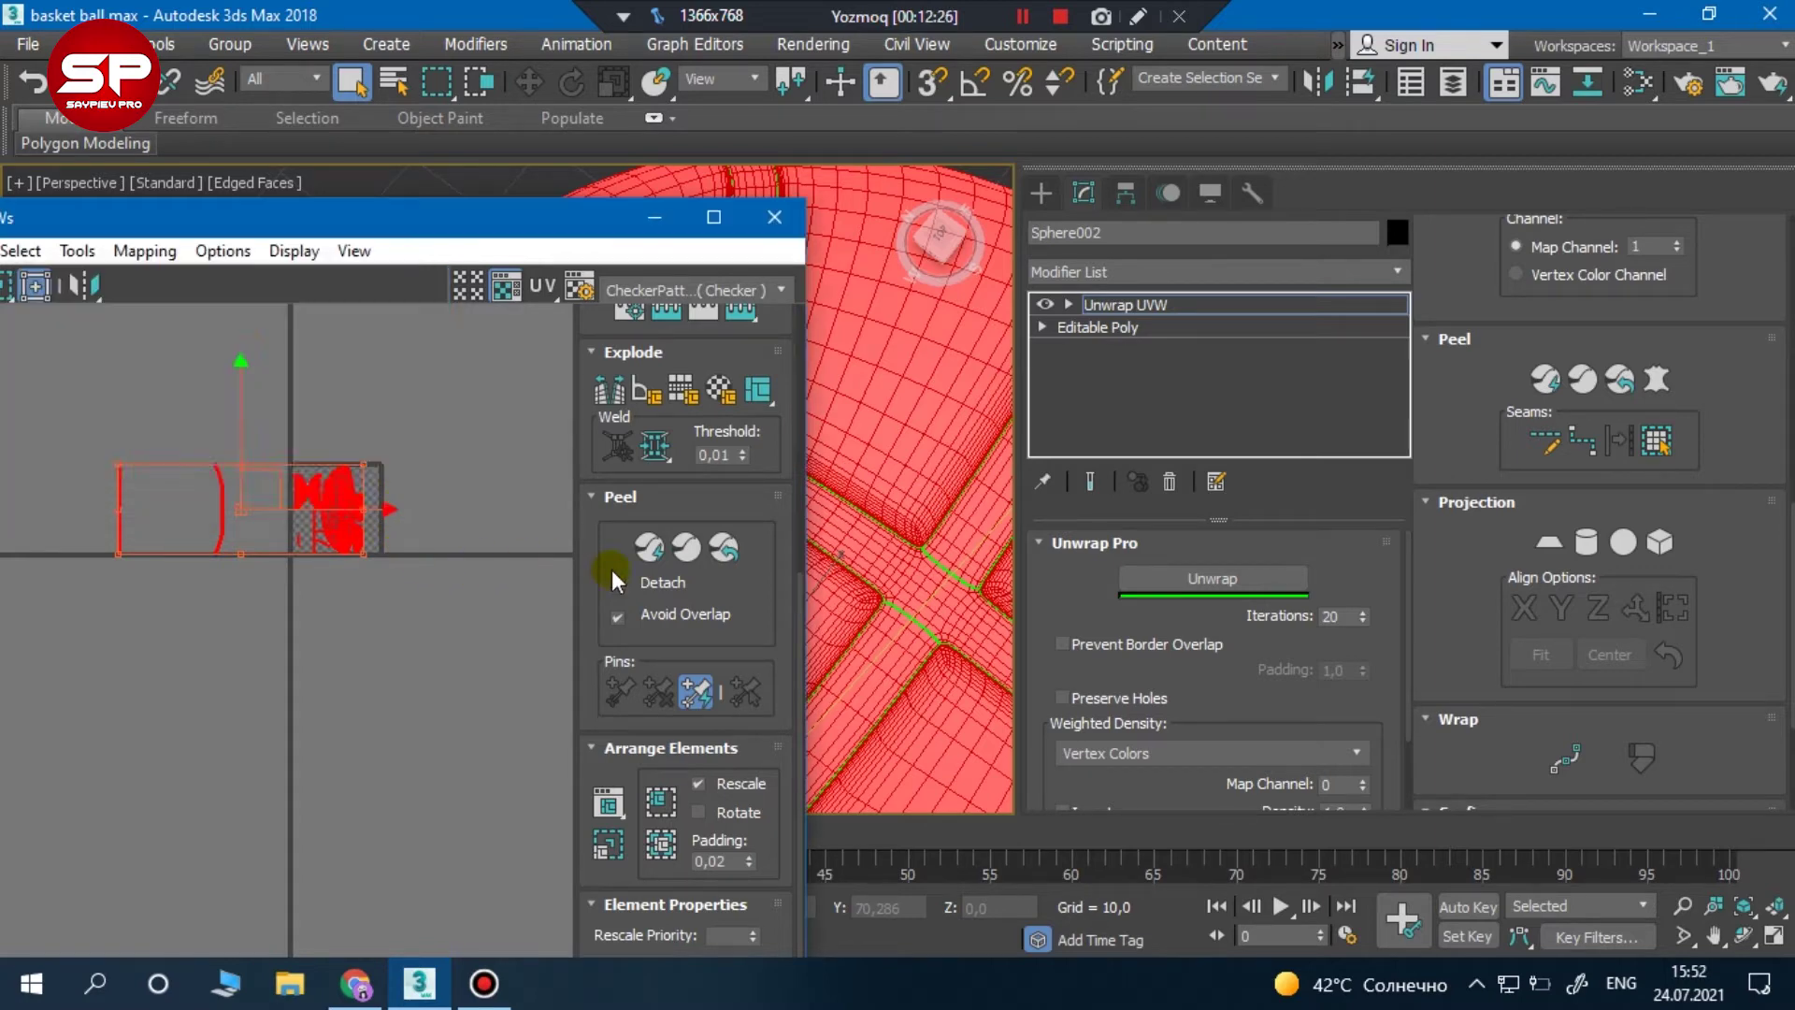
{"action": "scroll", "coordinate": [392, 500], "scroll_direction": "up", "scroll_amount": 3}
{"action": "scroll", "coordinate": [154, 577], "scroll_direction": "up", "scroll_amount": 1}
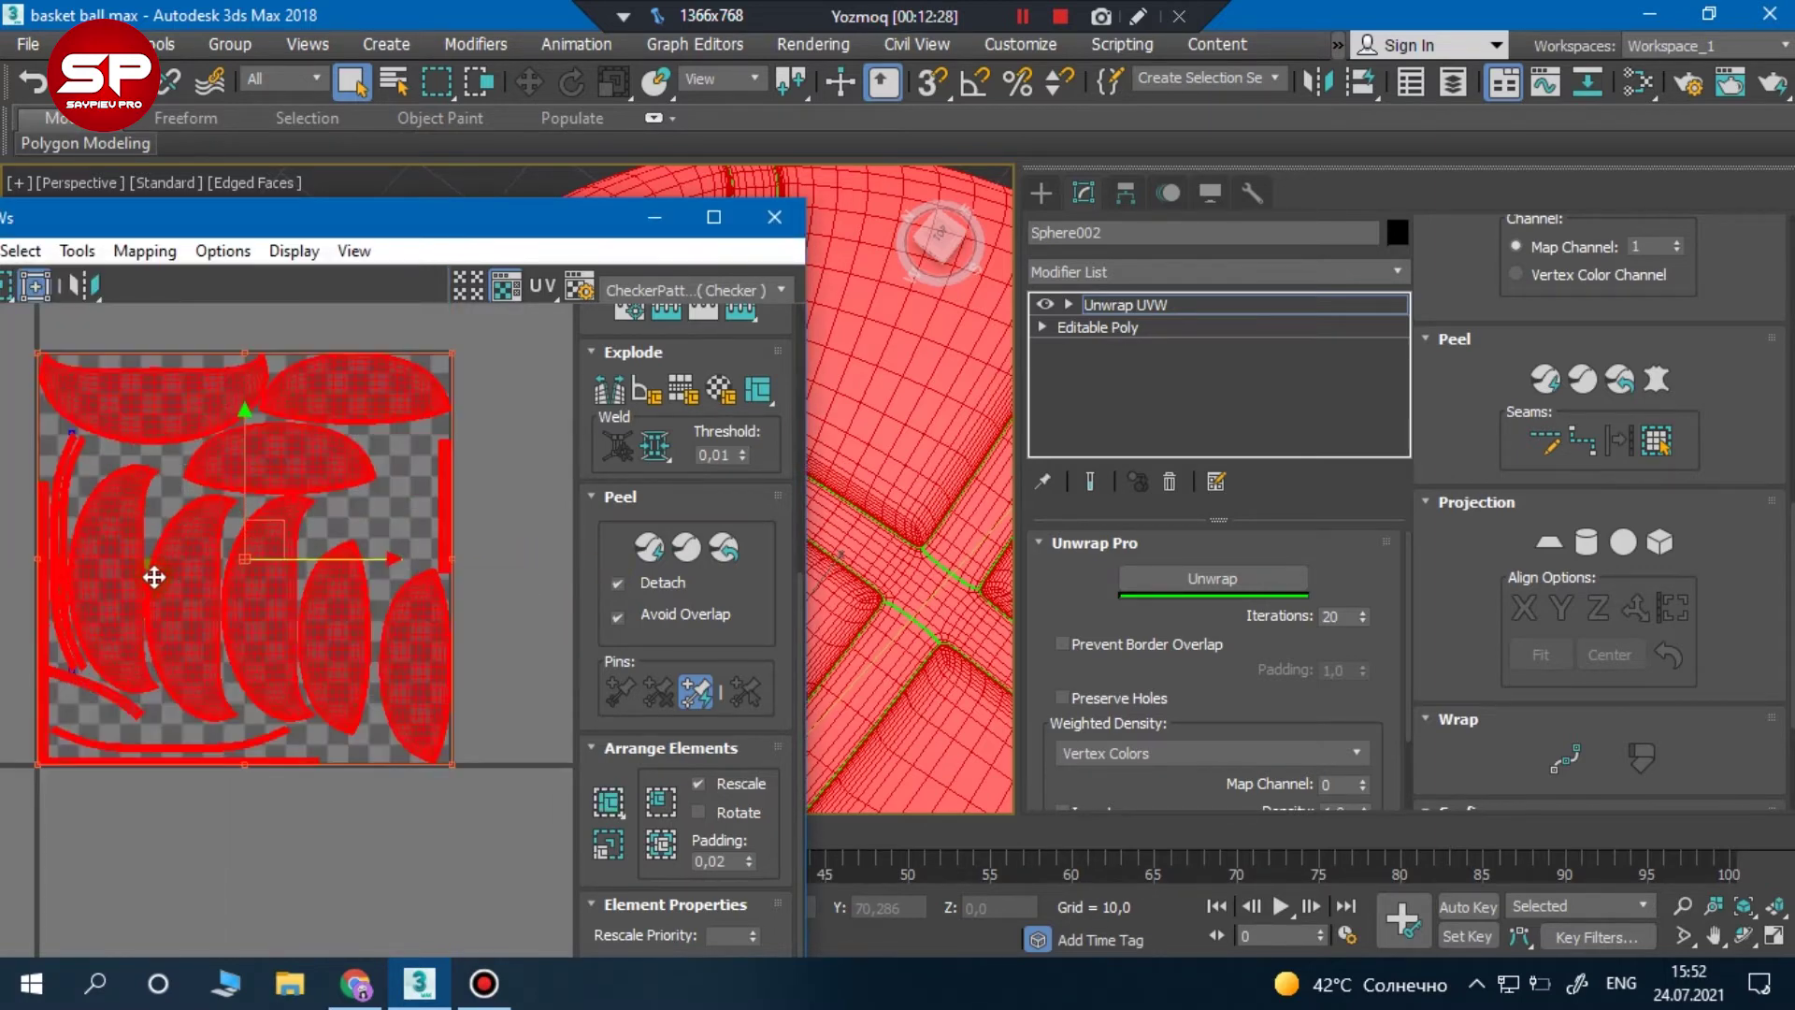
{"action": "middle_click_drag", "start_coordinate": [302, 530], "coordinate": [375, 499]}
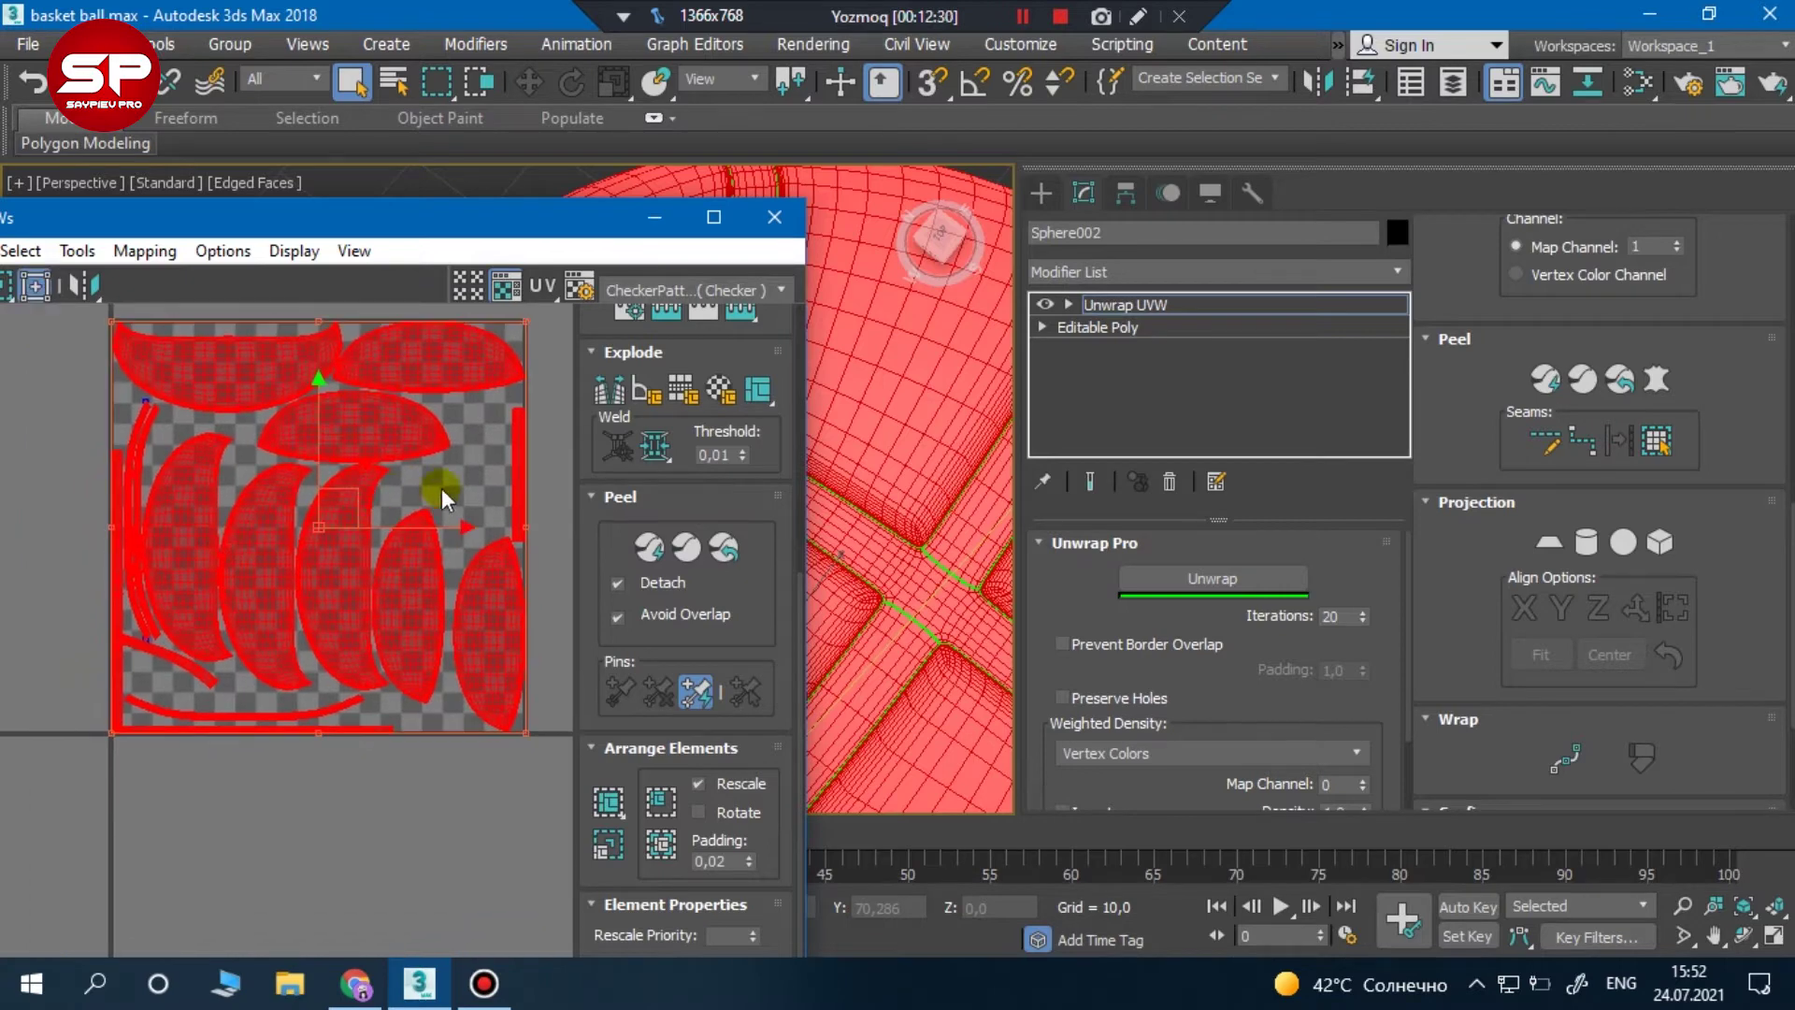
Set Unwrap Pro iterations to 2000 and close the Edit UVWs window
{"action": "left_click", "coordinate": [1344, 616]}
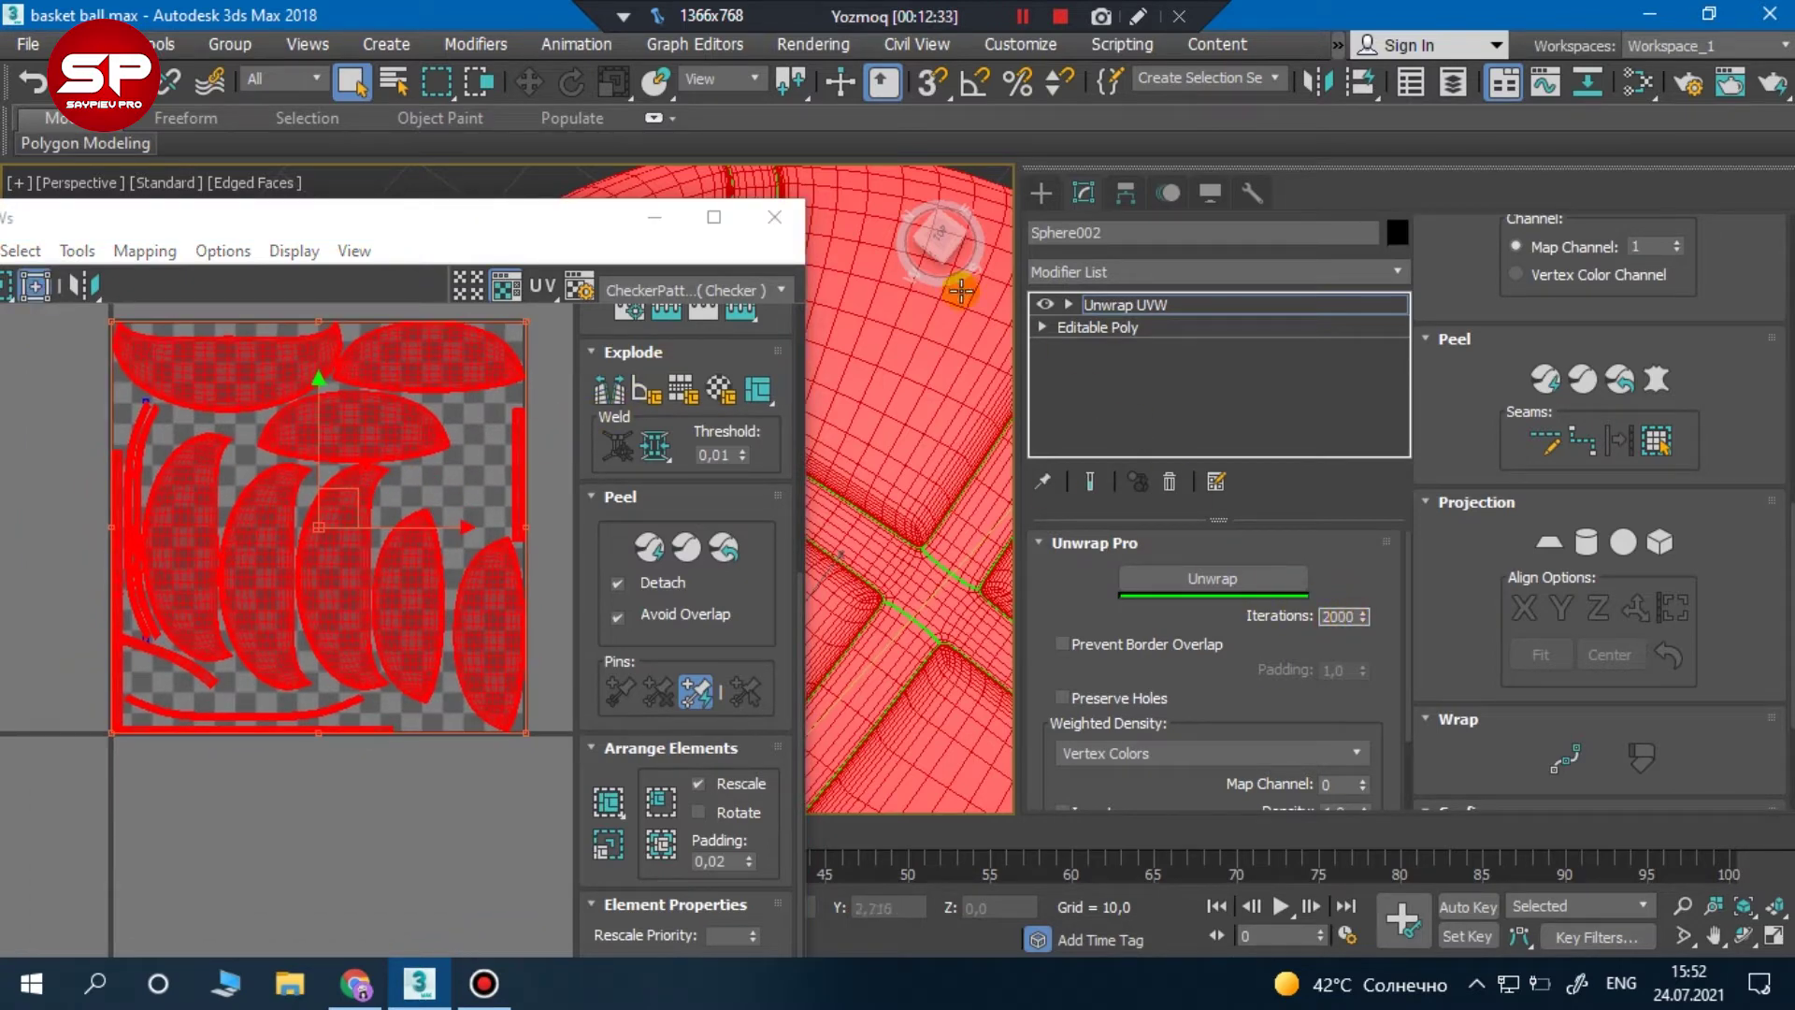
{"action": "left_click", "coordinate": [774, 217]}
{"action": "scroll", "coordinate": [699, 526], "scroll_direction": "up", "scroll_amount": 5}
{"action": "scroll", "coordinate": [700, 527], "scroll_direction": "up", "scroll_amount": 3}
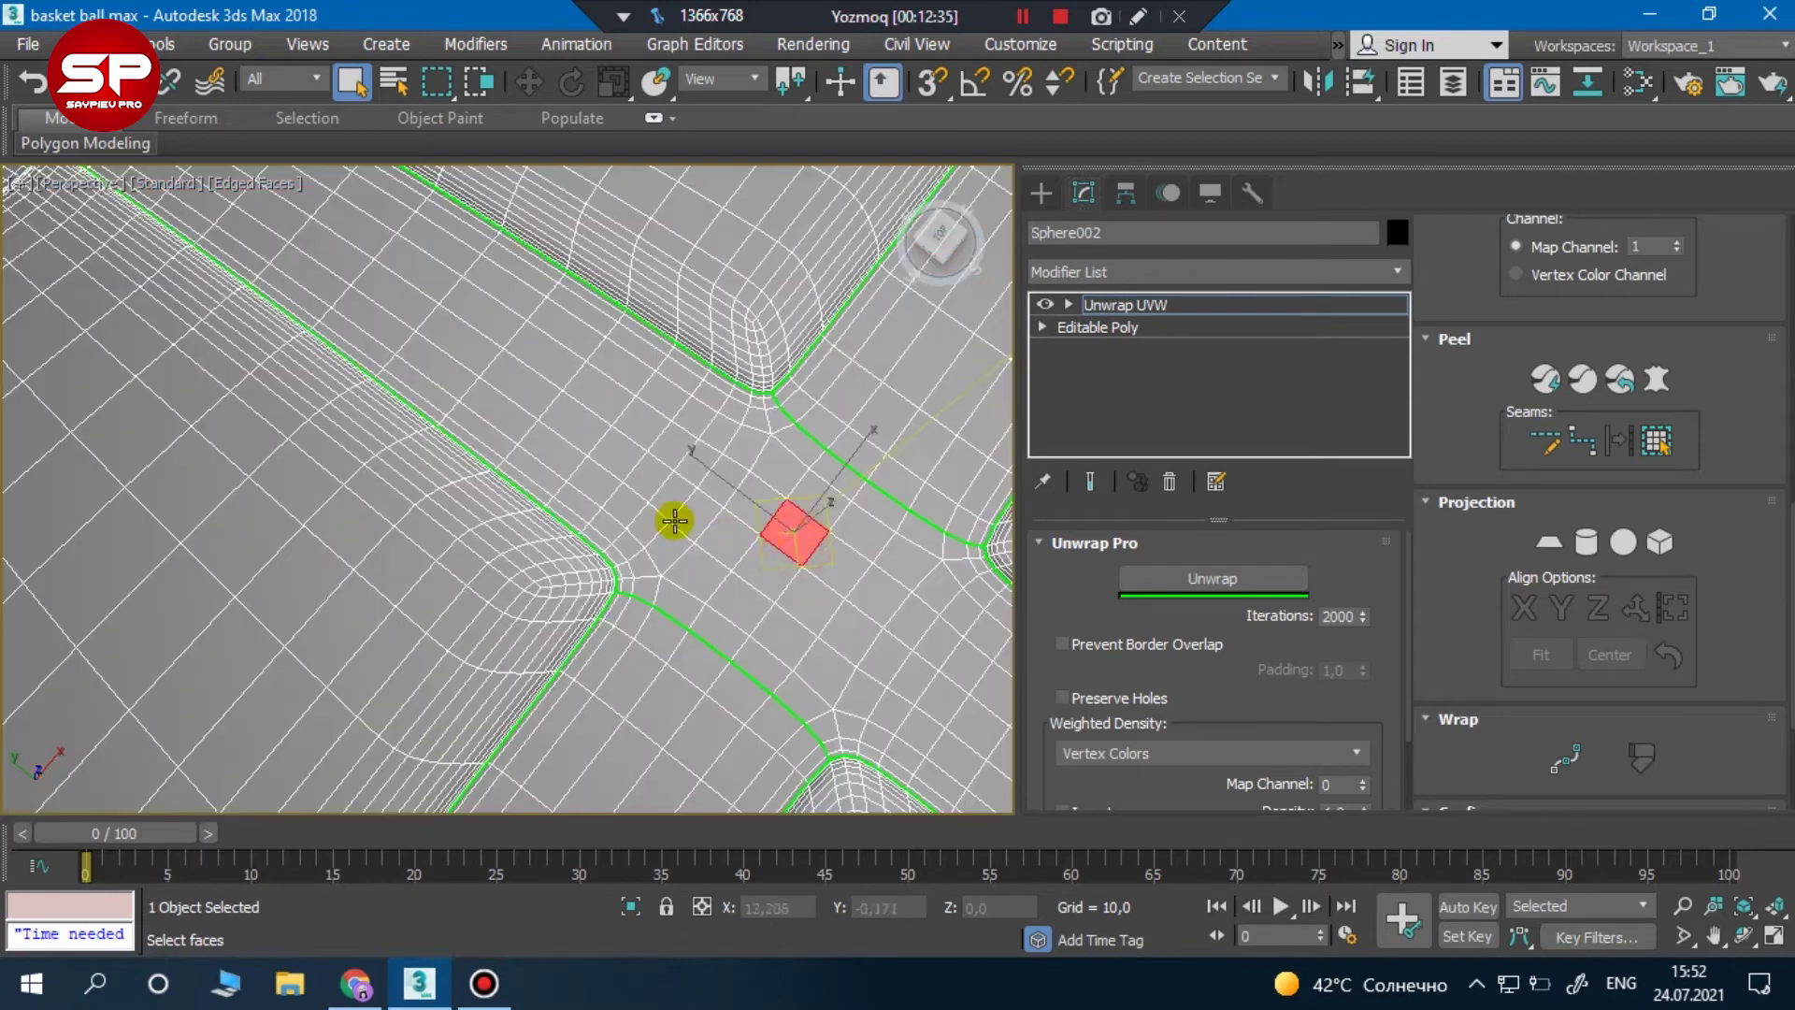
Draw a point-to-point seam between groove corners at the central crossing and peel the bounded strip
{"action": "scroll", "coordinate": [699, 526], "scroll_direction": "up", "scroll_amount": 3}
{"action": "left_click", "coordinate": [557, 622]}
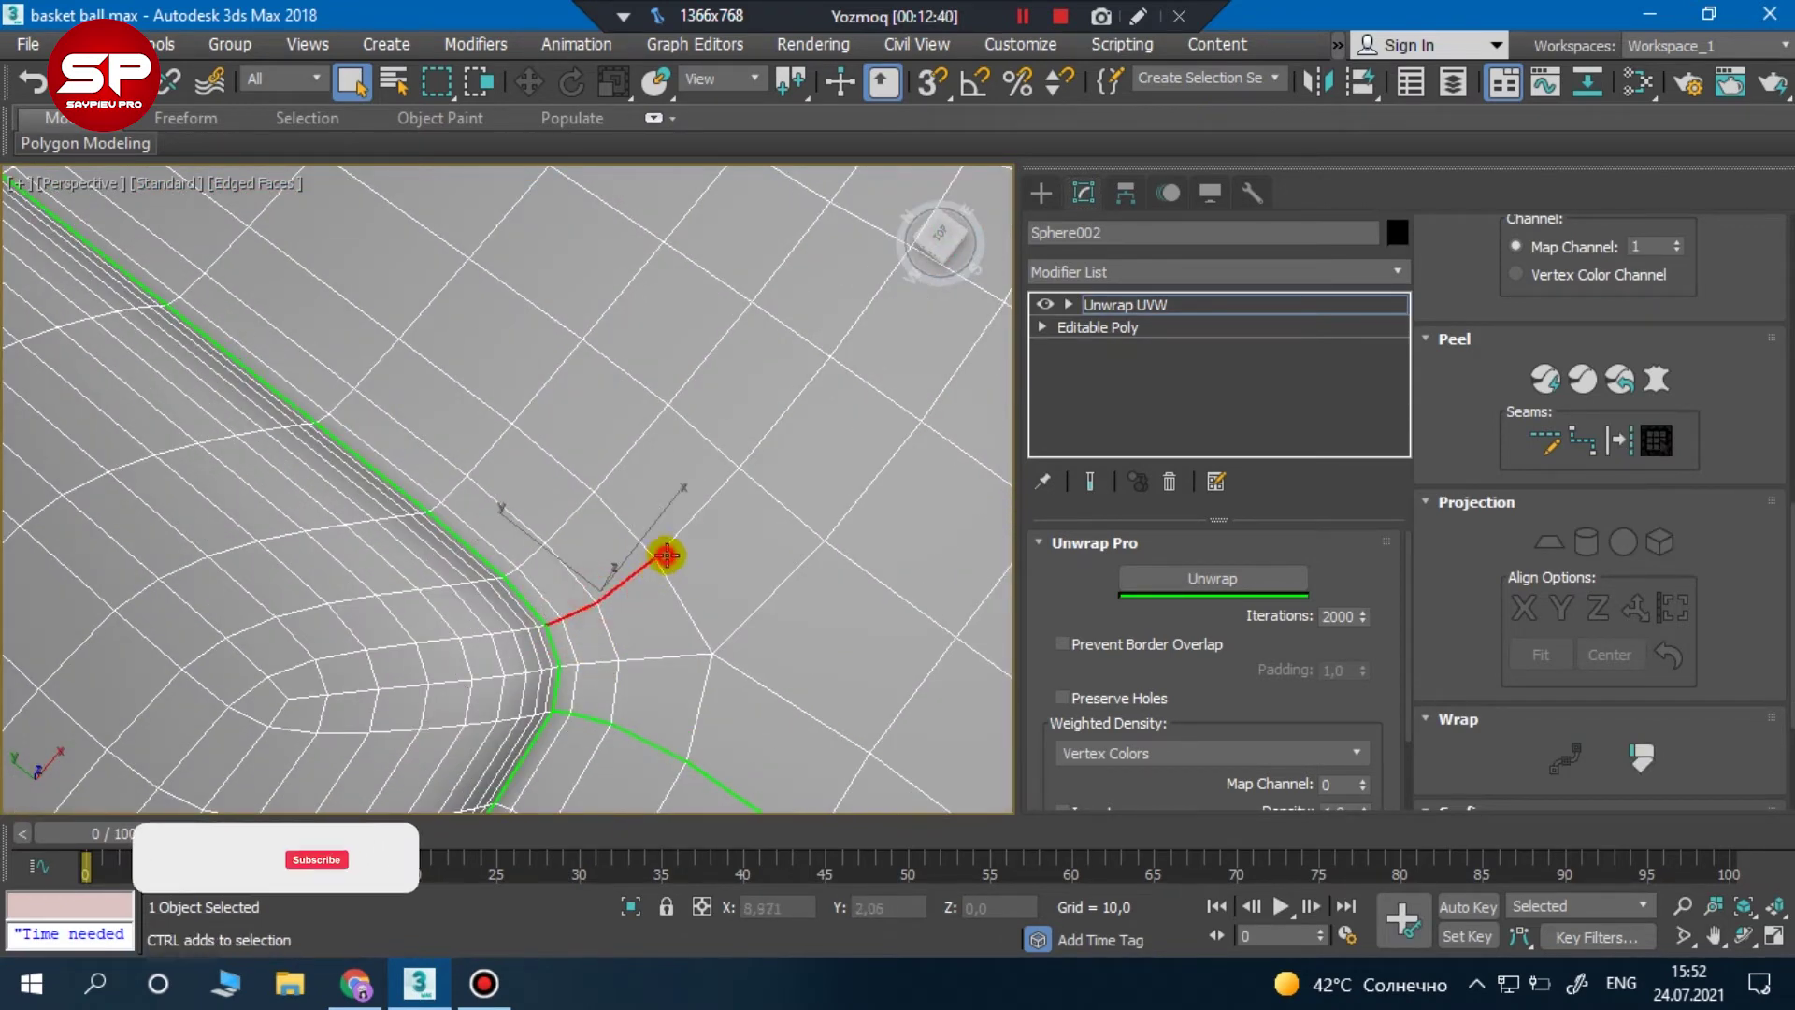
{"action": "left_click", "coordinate": [828, 358]}
{"action": "middle_click_drag", "start_coordinate": [862, 318], "coordinate": [473, 681]}
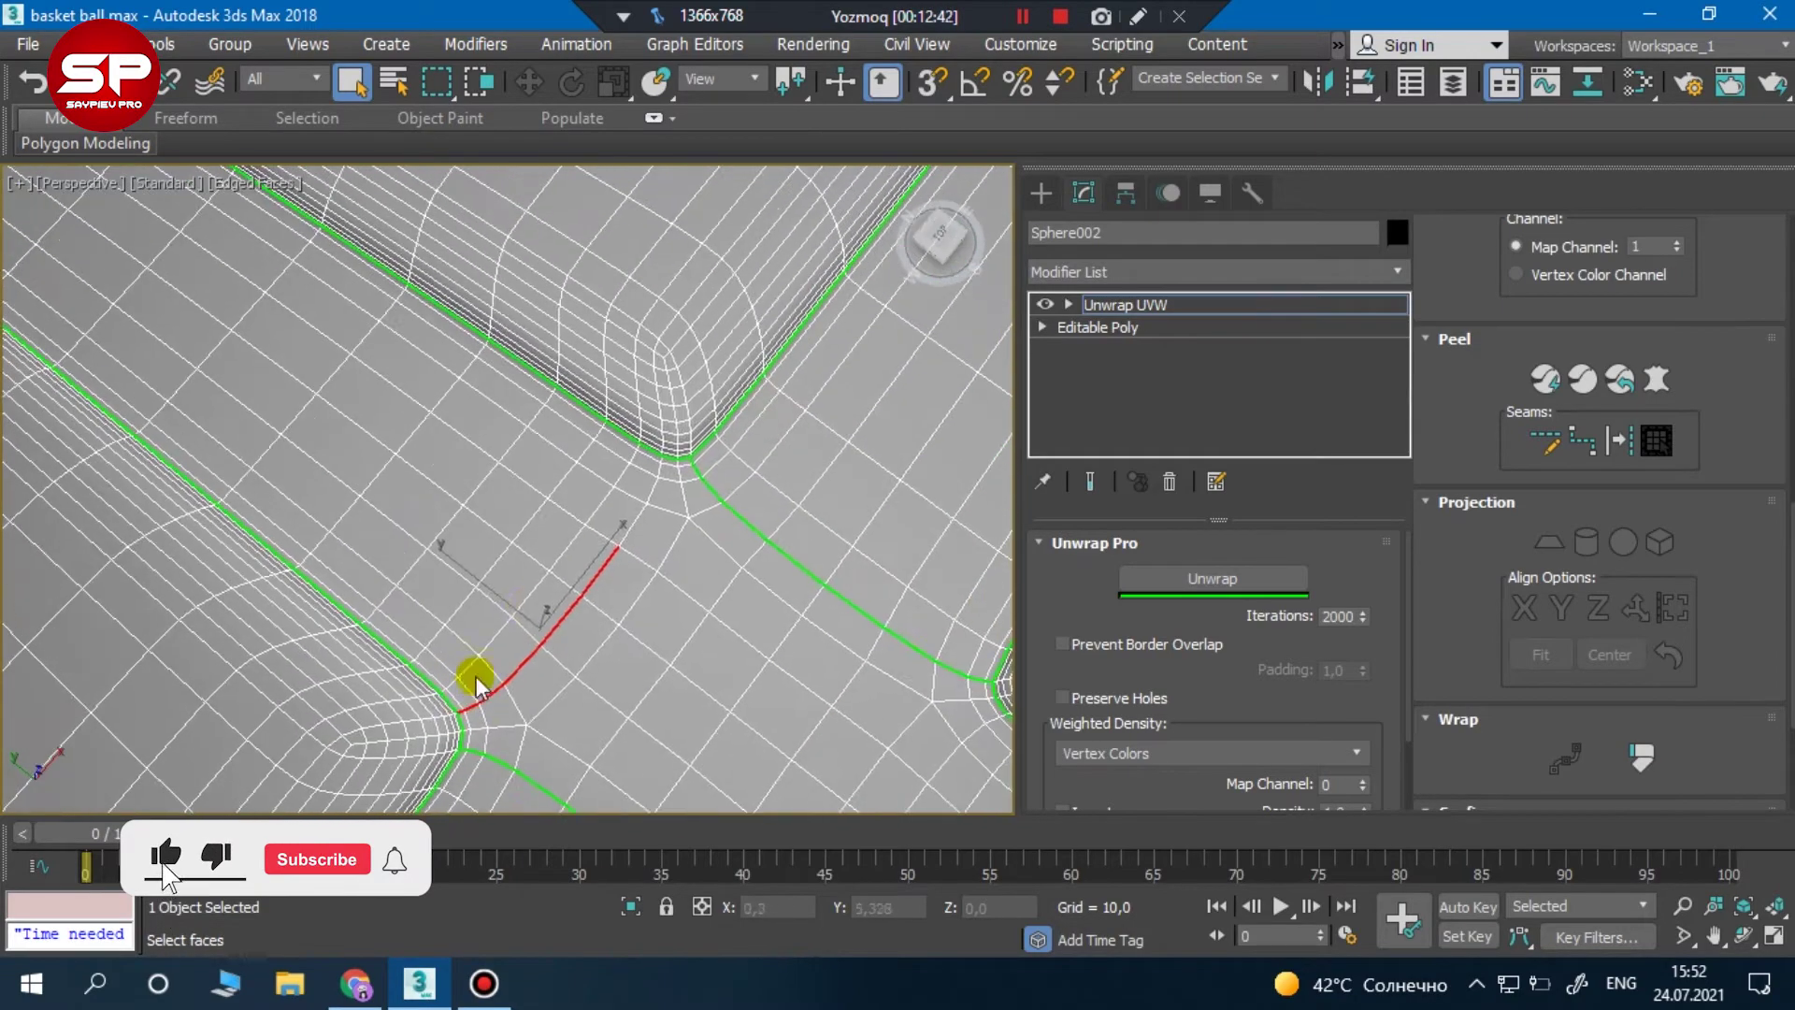
{"action": "scroll", "coordinate": [474, 682], "scroll_direction": "up", "scroll_amount": 3}
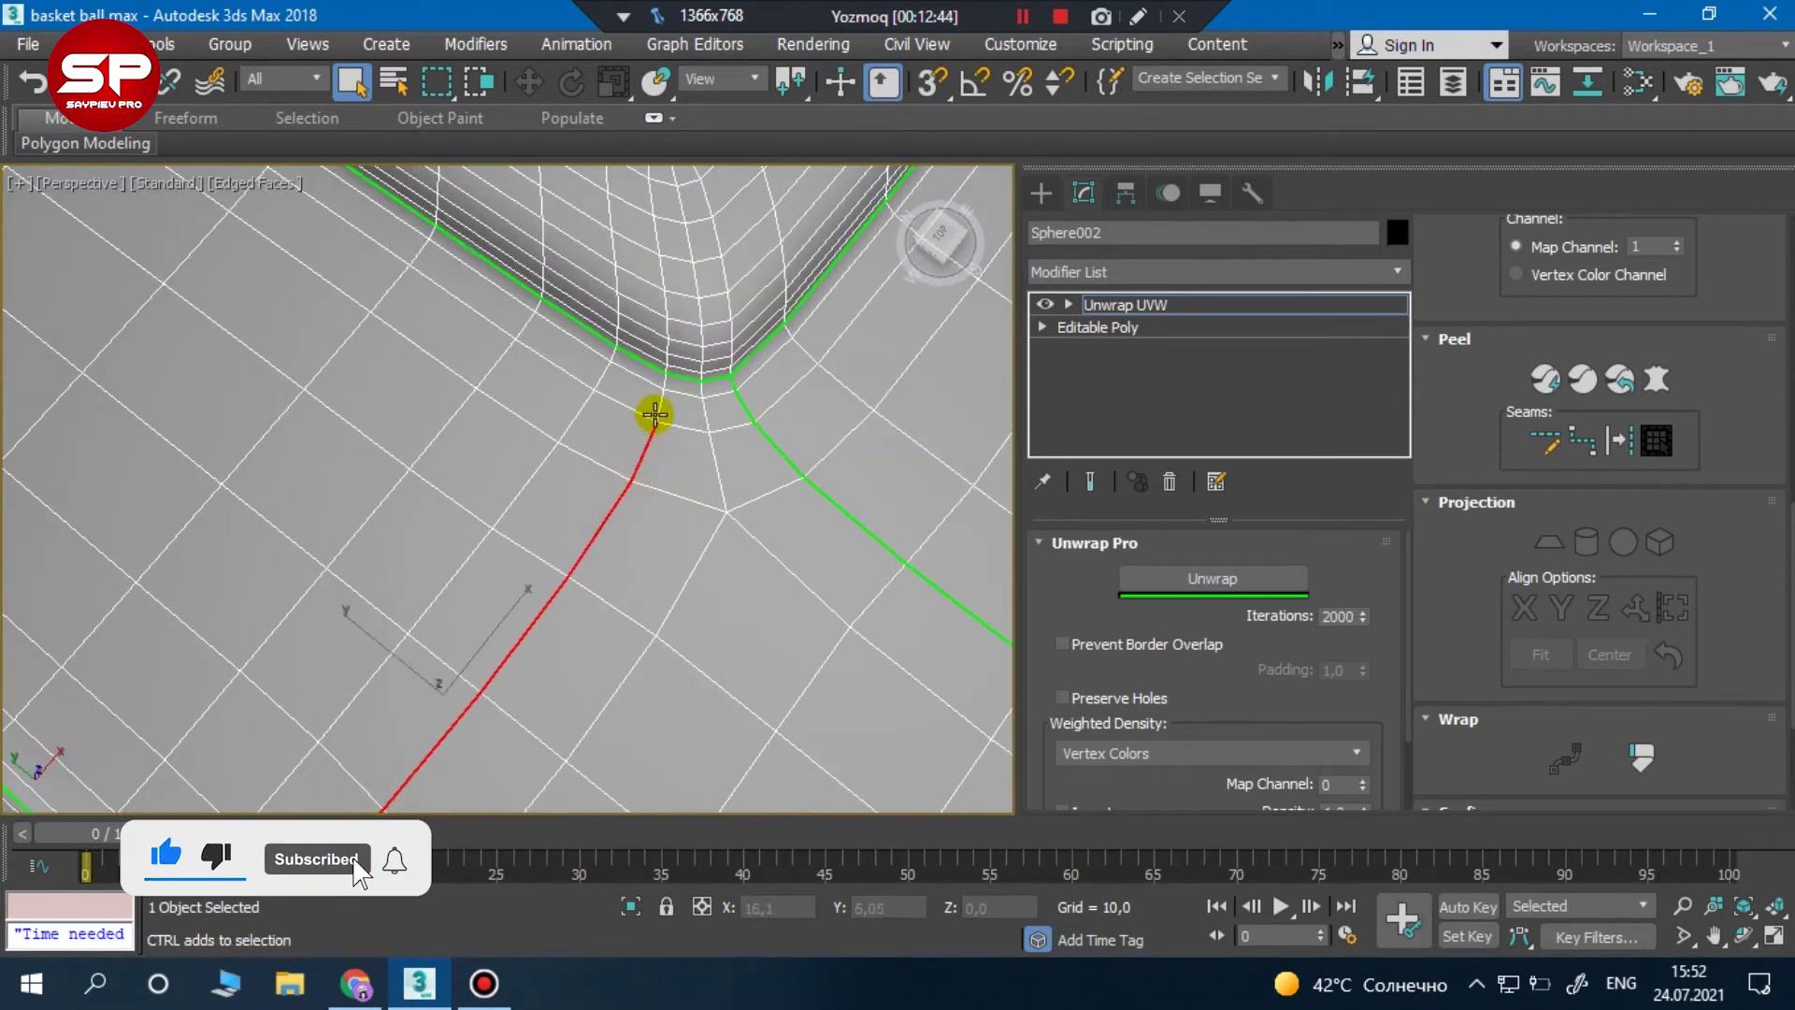
{"action": "left_click", "coordinate": [663, 378]}
{"action": "scroll", "coordinate": [664, 409], "scroll_direction": "down", "scroll_amount": 2}
{"action": "scroll", "coordinate": [673, 461], "scroll_direction": "down", "scroll_amount": 5}
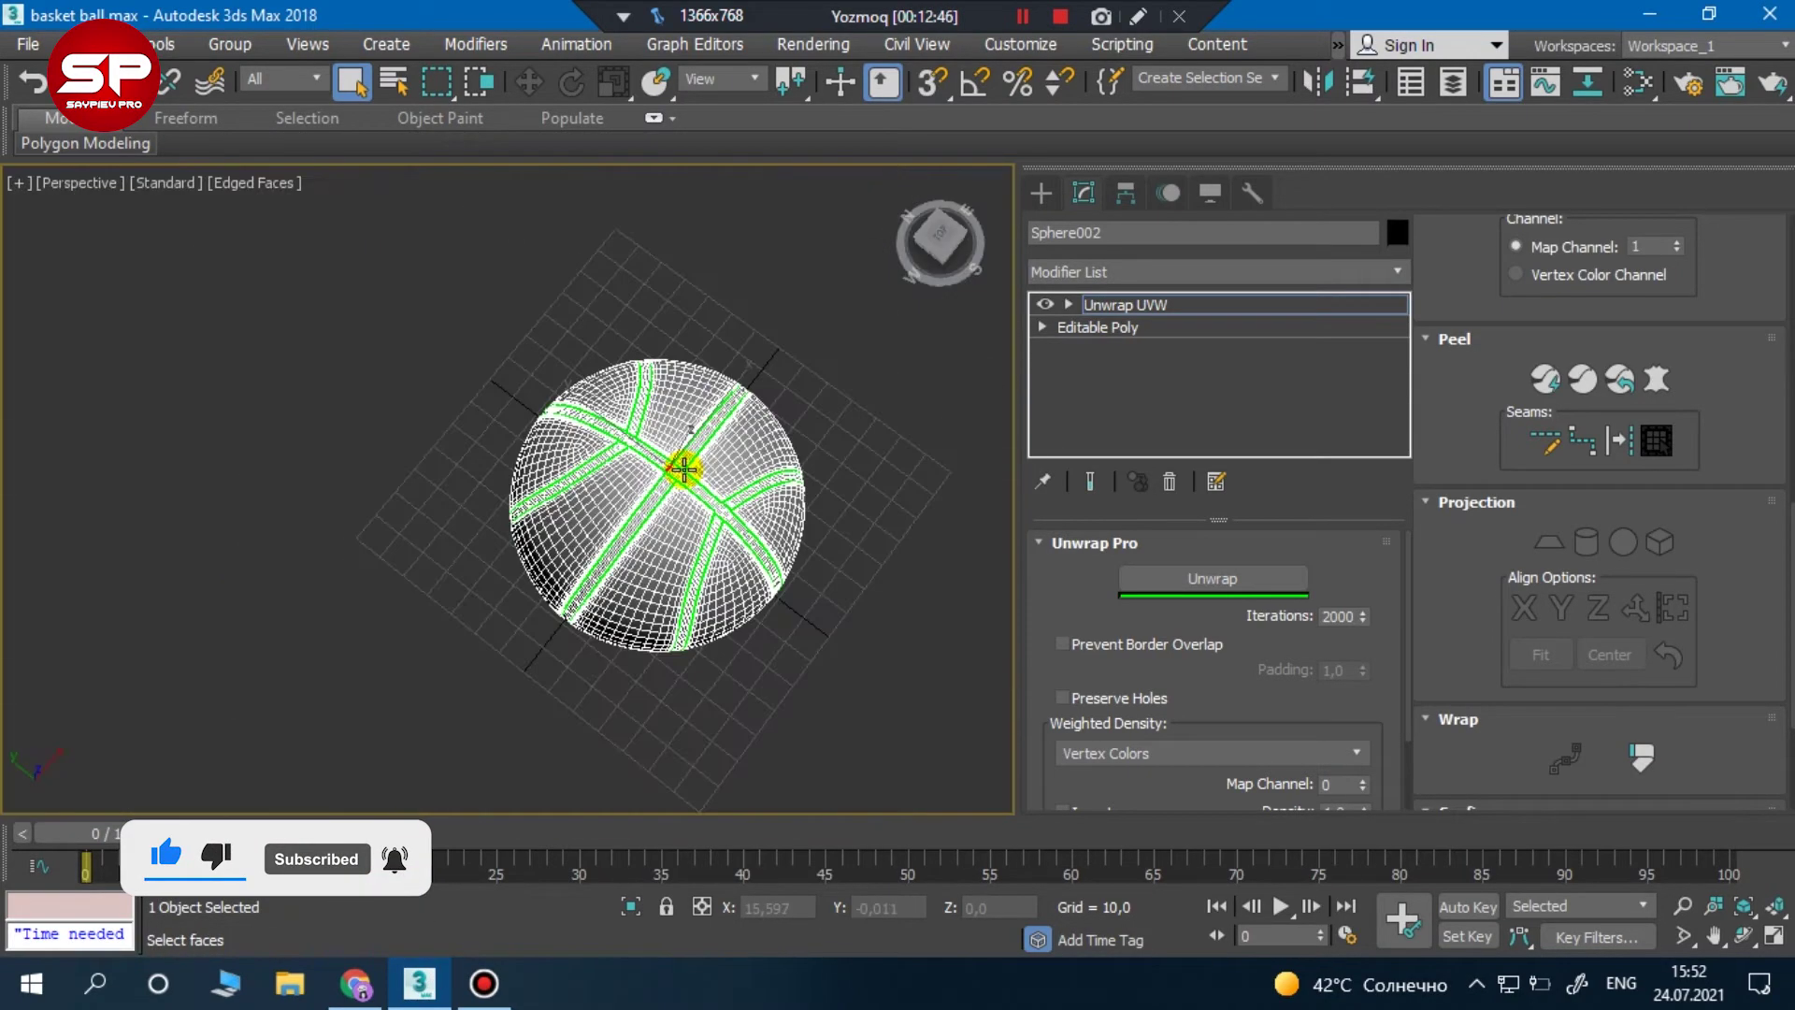
{"action": "scroll", "coordinate": [673, 461], "scroll_direction": "up", "scroll_amount": 5}
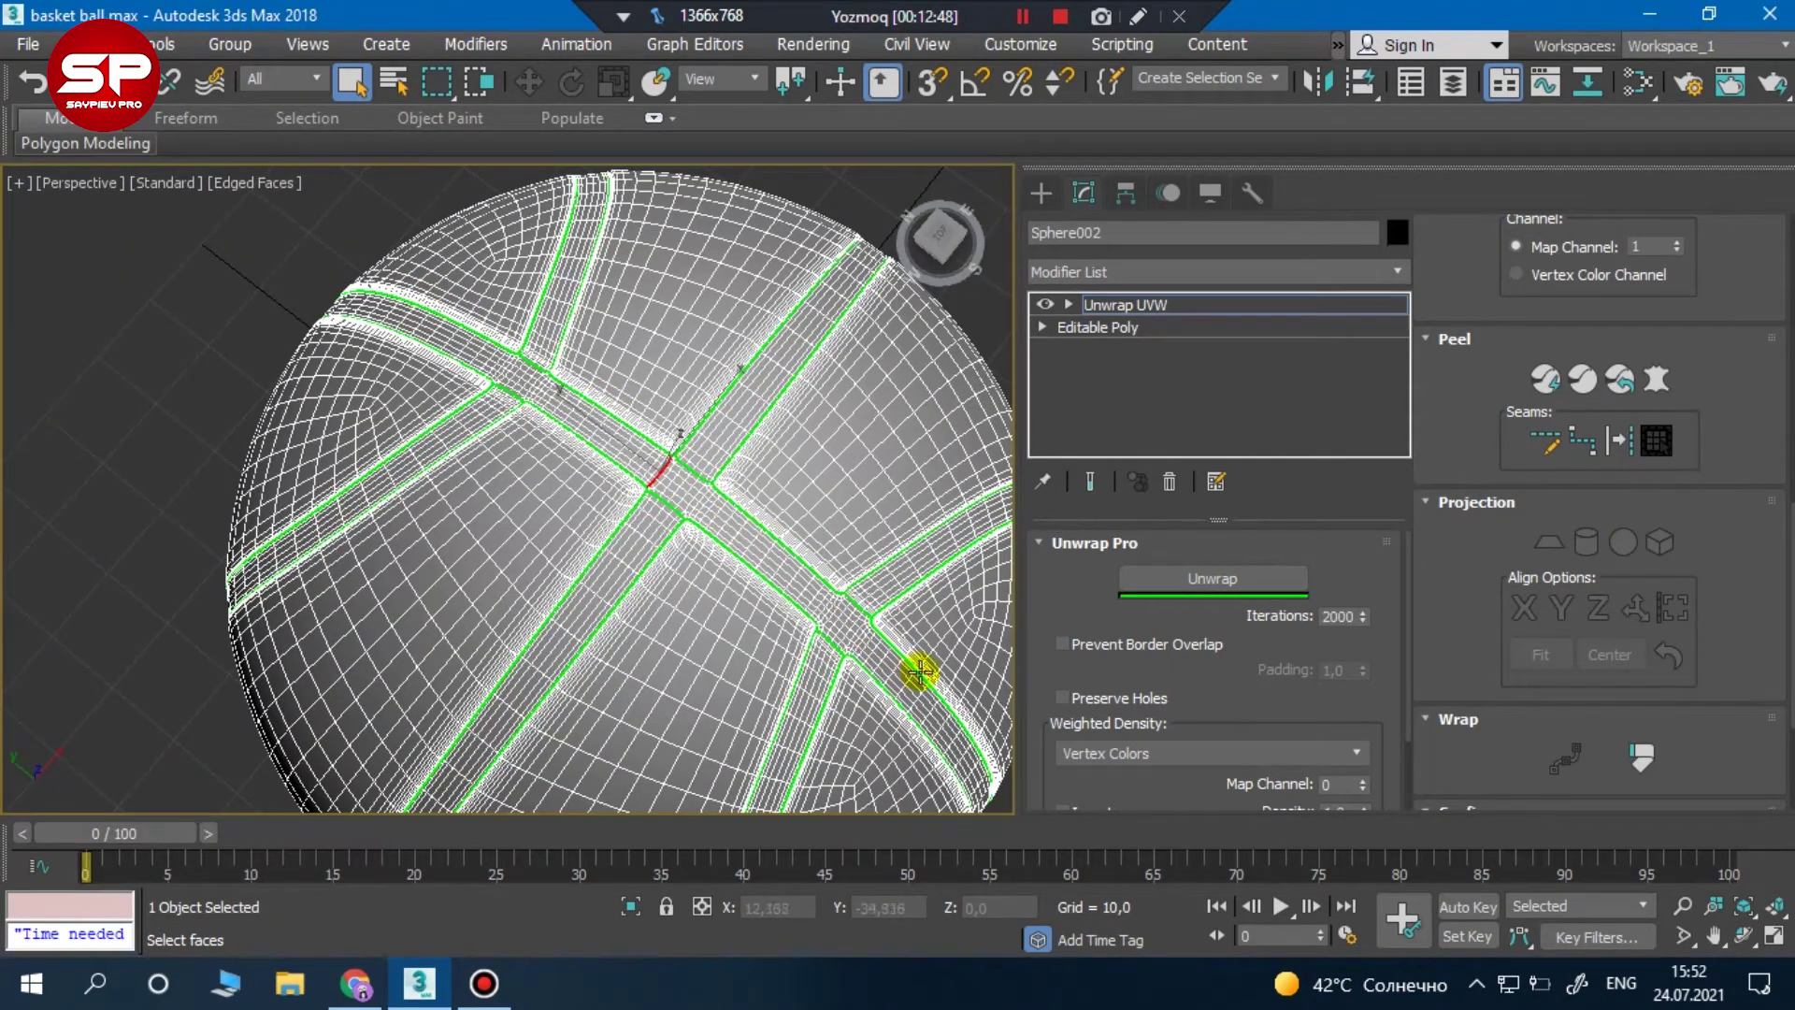
{"action": "left_click", "coordinate": [1617, 439]}
{"action": "left_click", "coordinate": [714, 516]}
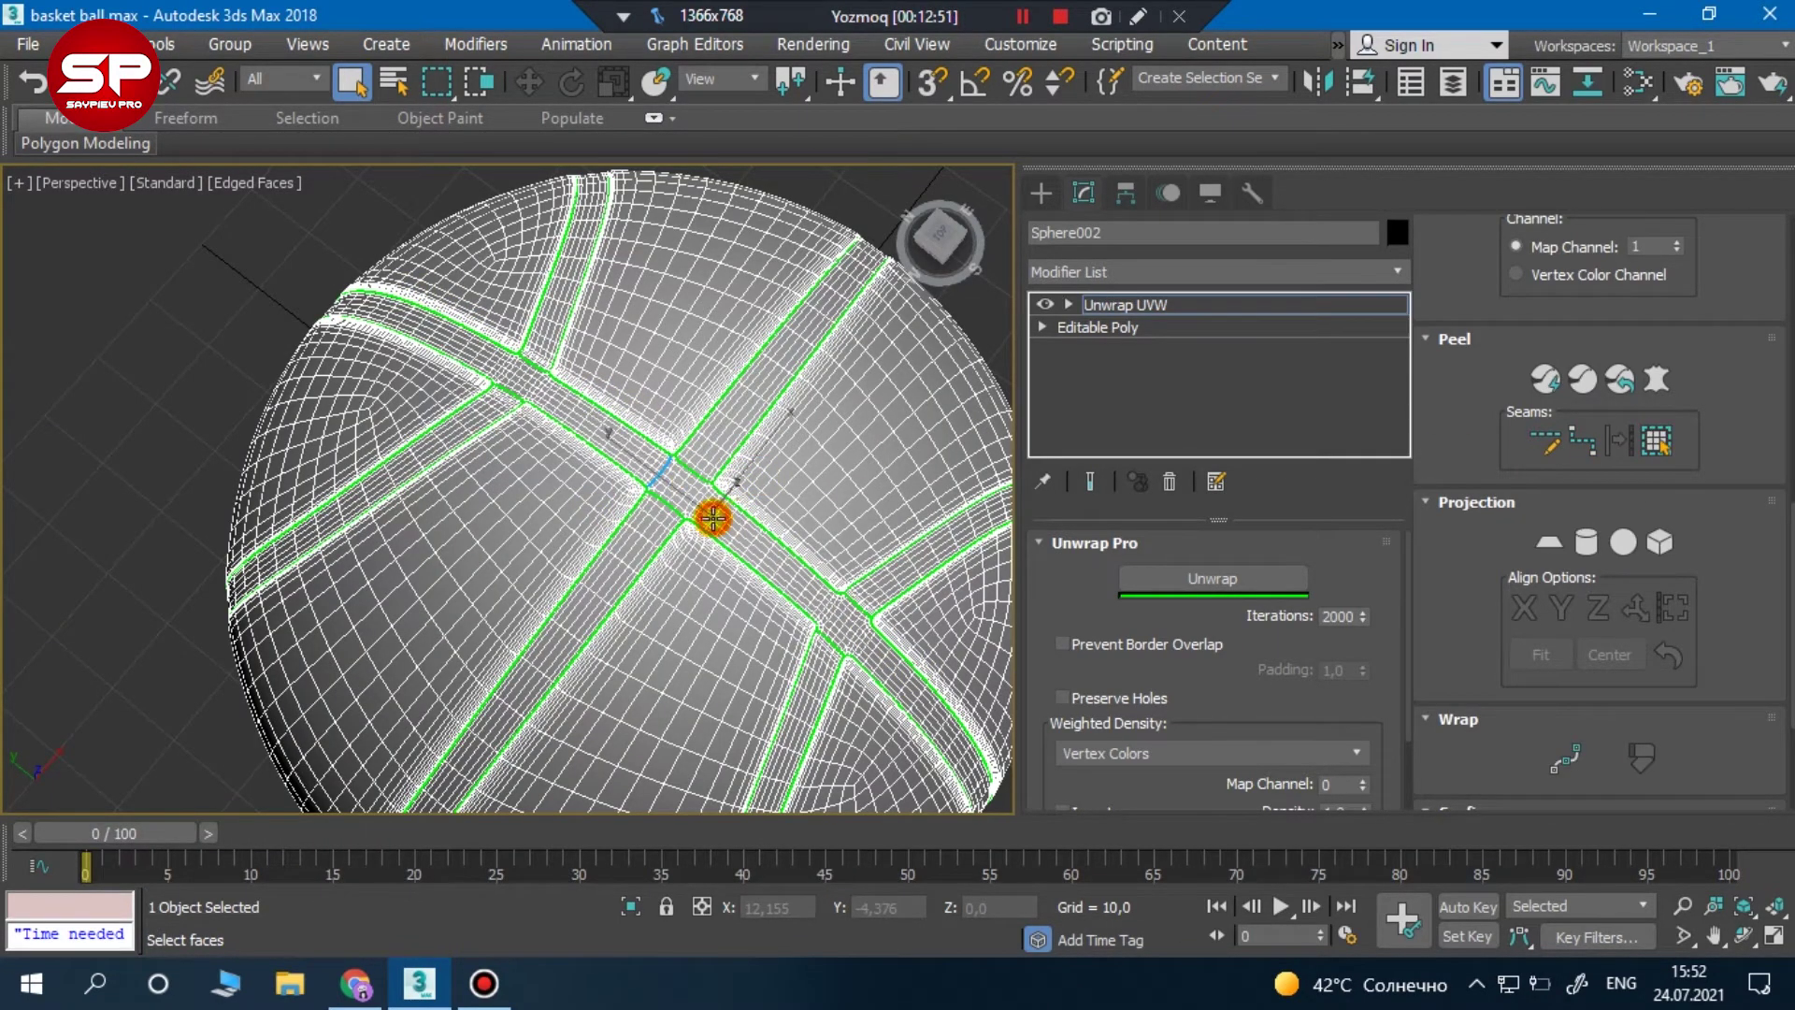
{"action": "left_click", "coordinate": [1622, 384]}
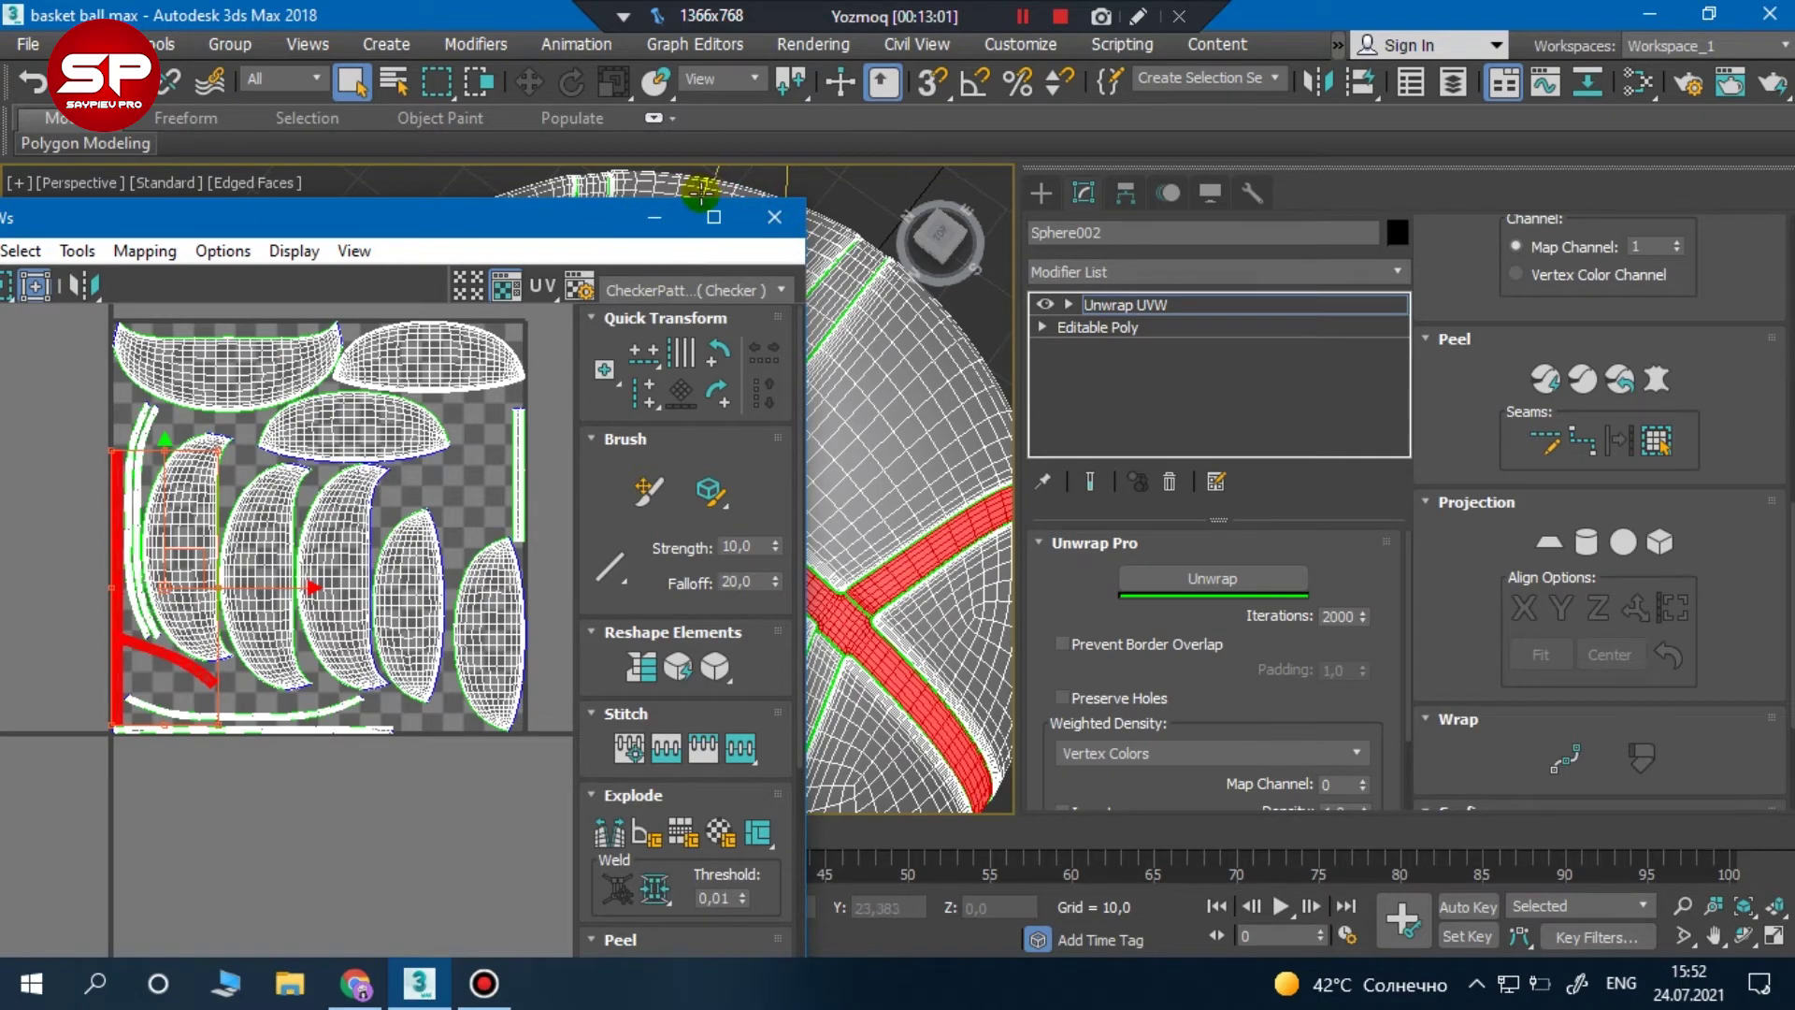
Minimize the Edit UVWs window and bring the peeled band's crossing into view on the ball
{"action": "left_click", "coordinate": [654, 217]}
{"action": "middle_click_drag", "start_coordinate": [833, 629], "coordinate": [521, 452]}
{"action": "scroll", "coordinate": [520, 452], "scroll_direction": "up", "scroll_amount": 8}
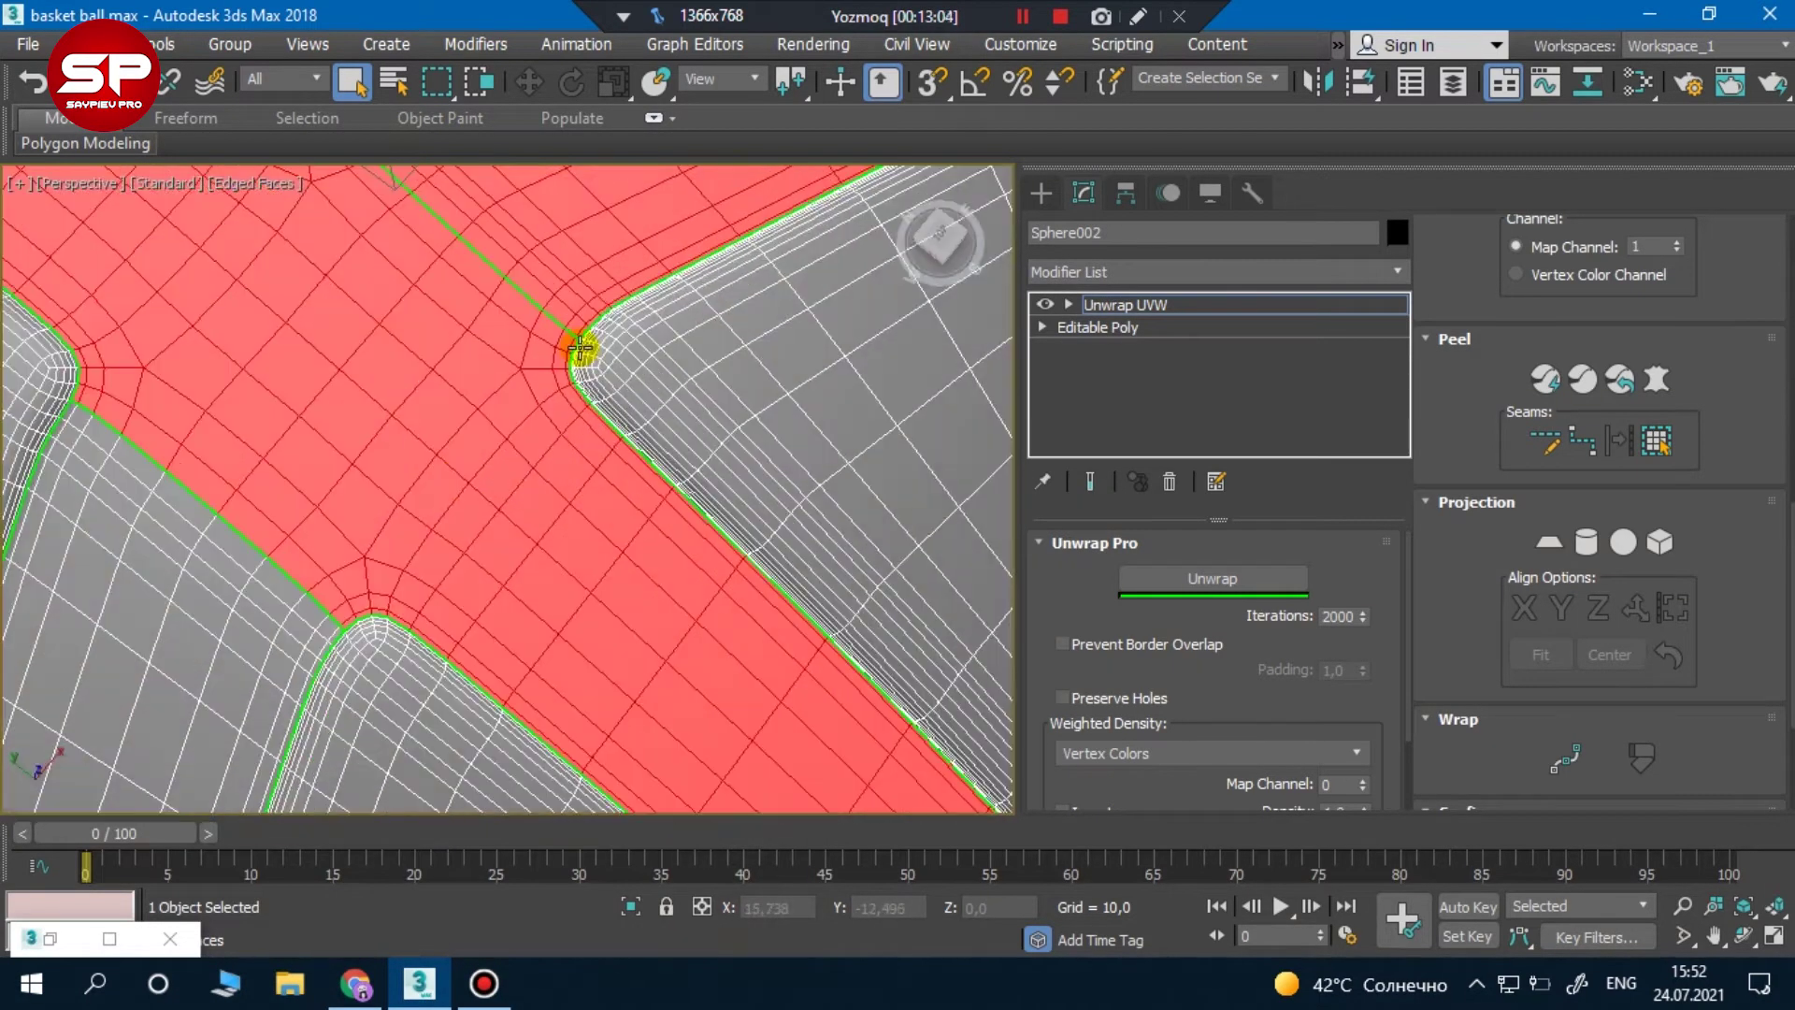
{"action": "mouse_move", "coordinate": [337, 609]}
{"action": "middle_mouse_down"}
{"action": "mouse_move", "coordinate": [471, 462]}
{"action": "mouse_move", "coordinate": [481, 673]}
{"action": "mouse_move", "coordinate": [473, 493]}
{"action": "mouse_move", "coordinate": [469, 589]}
{"action": "mouse_move", "coordinate": [401, 228]}
{"action": "mouse_move", "coordinate": [412, 496]}
{"action": "mouse_move", "coordinate": [396, 549]}
{"action": "middle_mouse_up"}
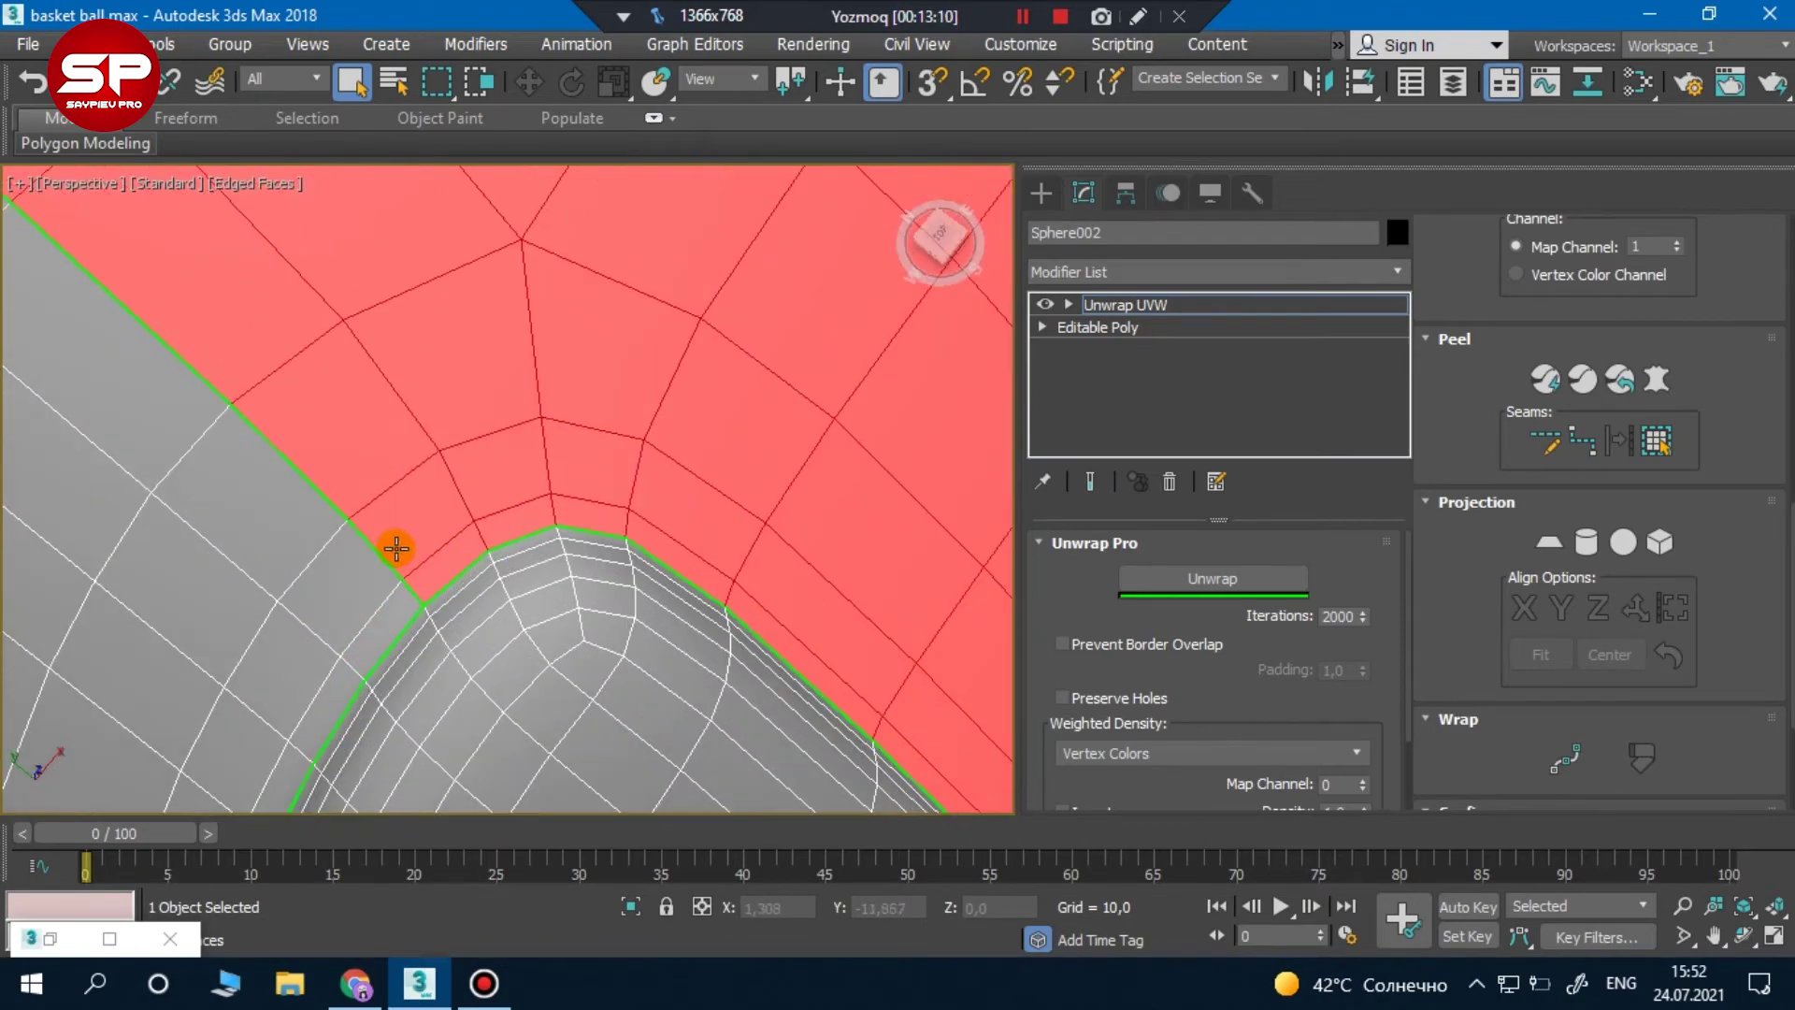
{"action": "scroll", "coordinate": [221, 389], "scroll_direction": "down", "scroll_amount": 3}
{"action": "scroll", "coordinate": [213, 389], "scroll_direction": "down", "scroll_amount": 3}
{"action": "scroll", "coordinate": [442, 470], "scroll_direction": "down", "scroll_amount": 3}
Orbit and zoom around the sphere to inspect the red seam junction close up
{"action": "mouse_move", "coordinate": [442, 470]}
{"action": "middle_mouse_down", "text": "alt"}
{"action": "mouse_move", "coordinate": [256, 208]}
{"action": "mouse_move", "coordinate": [230, 409]}
{"action": "middle_mouse_up", "text": "alt"}
{"action": "scroll", "coordinate": [229, 409], "scroll_direction": "up", "scroll_amount": 3}
{"action": "scroll", "coordinate": [229, 409], "scroll_direction": "up", "scroll_amount": 3}
{"action": "mouse_move", "coordinate": [280, 310]}
{"action": "middle_mouse_down"}
{"action": "mouse_move", "coordinate": [329, 661]}
{"action": "mouse_move", "coordinate": [405, 352]}
{"action": "middle_mouse_up"}
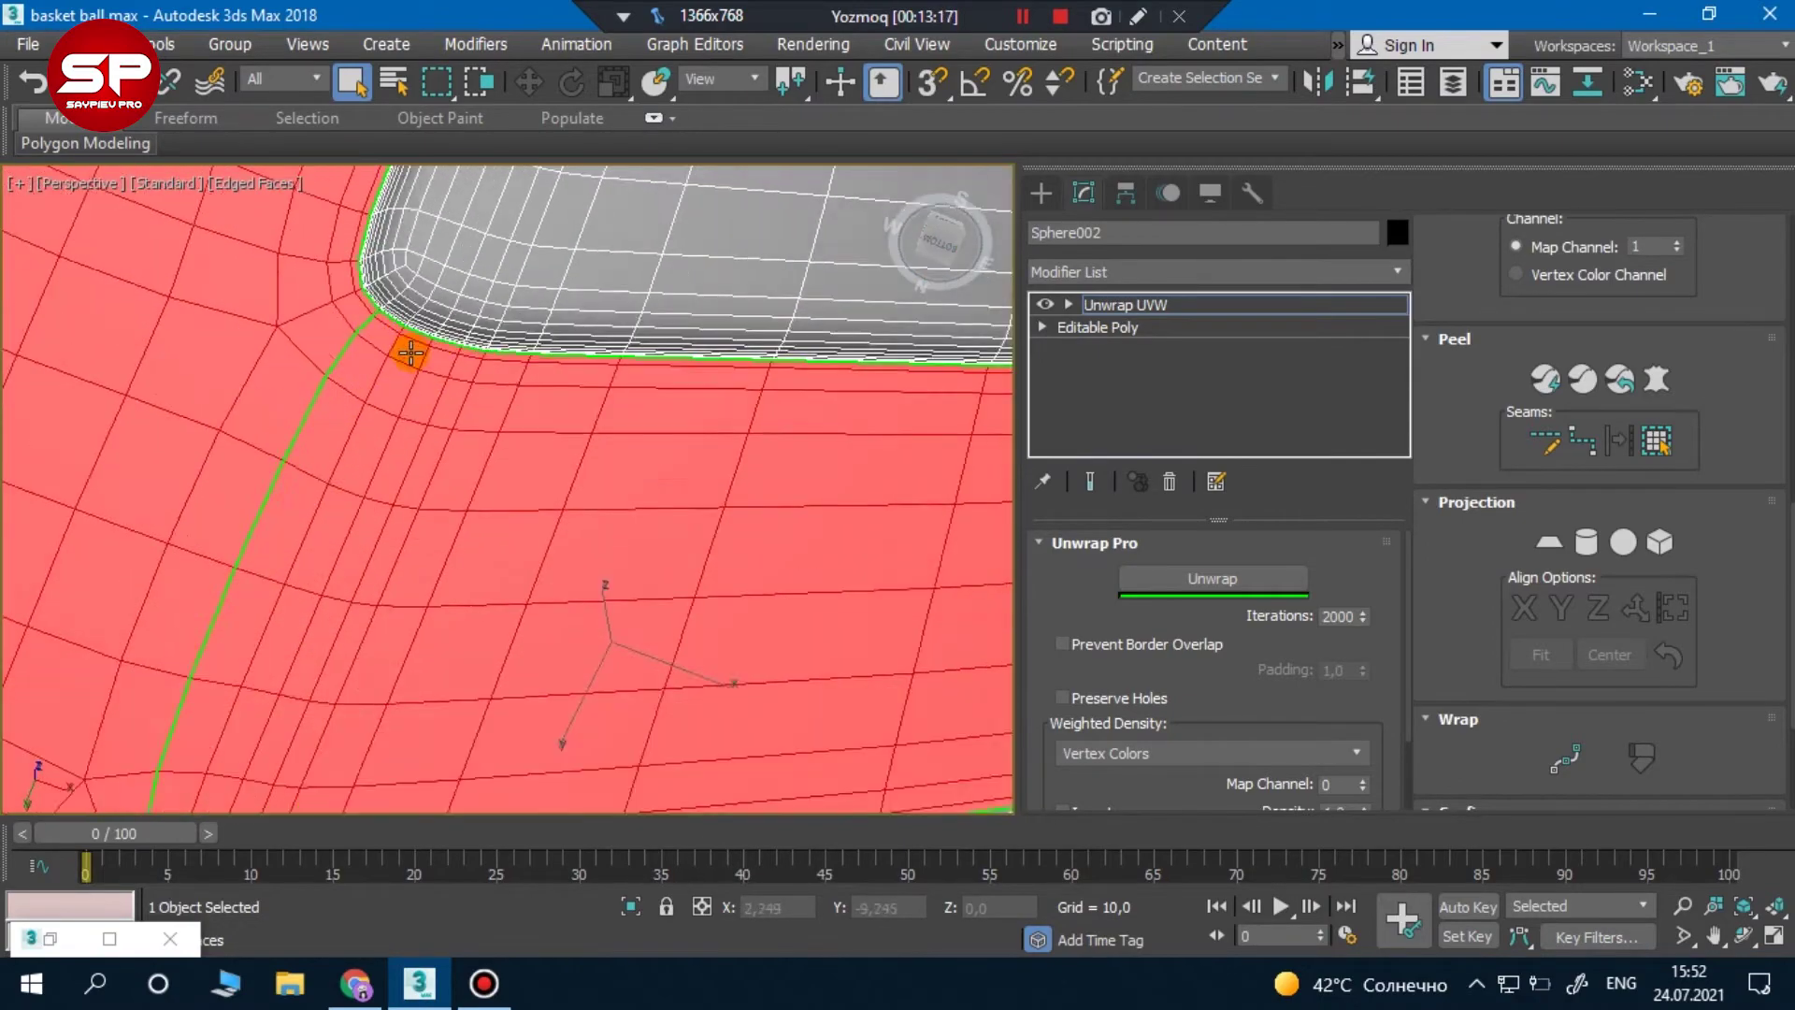
{"action": "scroll", "coordinate": [399, 353], "scroll_direction": "down", "scroll_amount": 2}
{"action": "scroll", "coordinate": [408, 395], "scroll_direction": "down", "scroll_amount": 2}
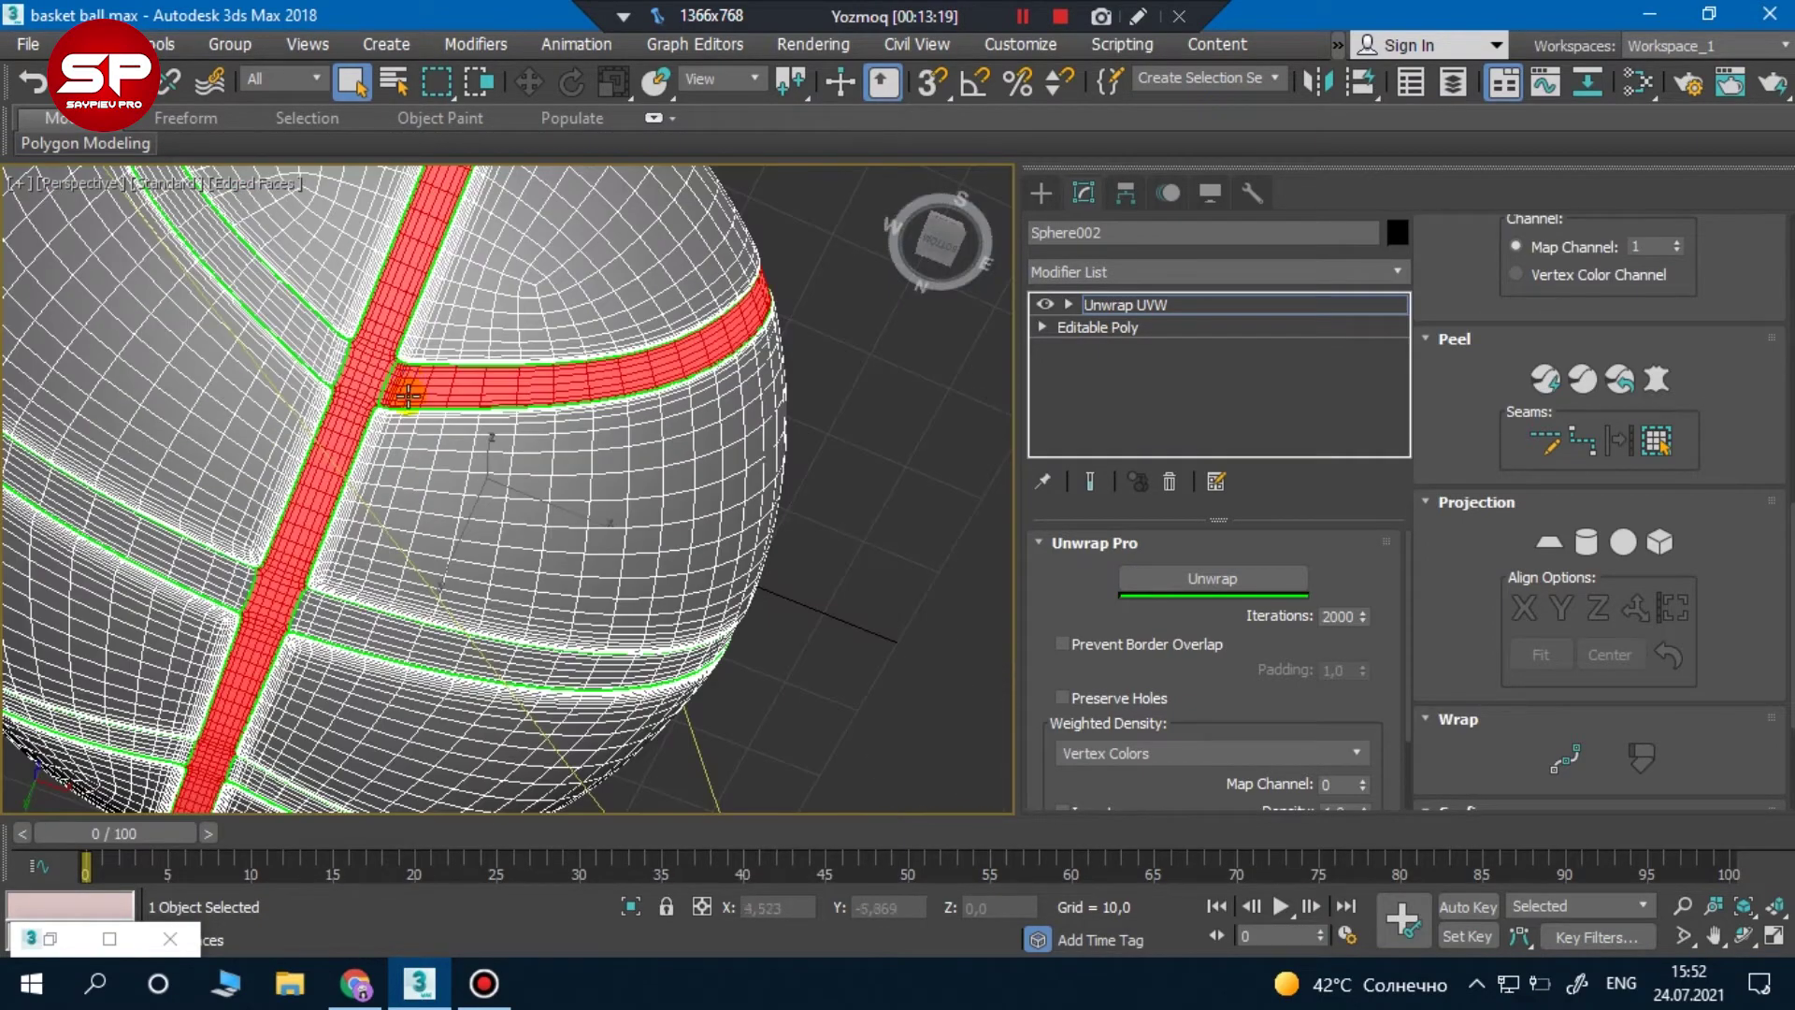
{"action": "middle_click_drag", "start_coordinate": [380, 455], "coordinate": [503, 364]}
{"action": "middle_click_drag", "start_coordinate": [409, 455], "coordinate": [489, 293]}
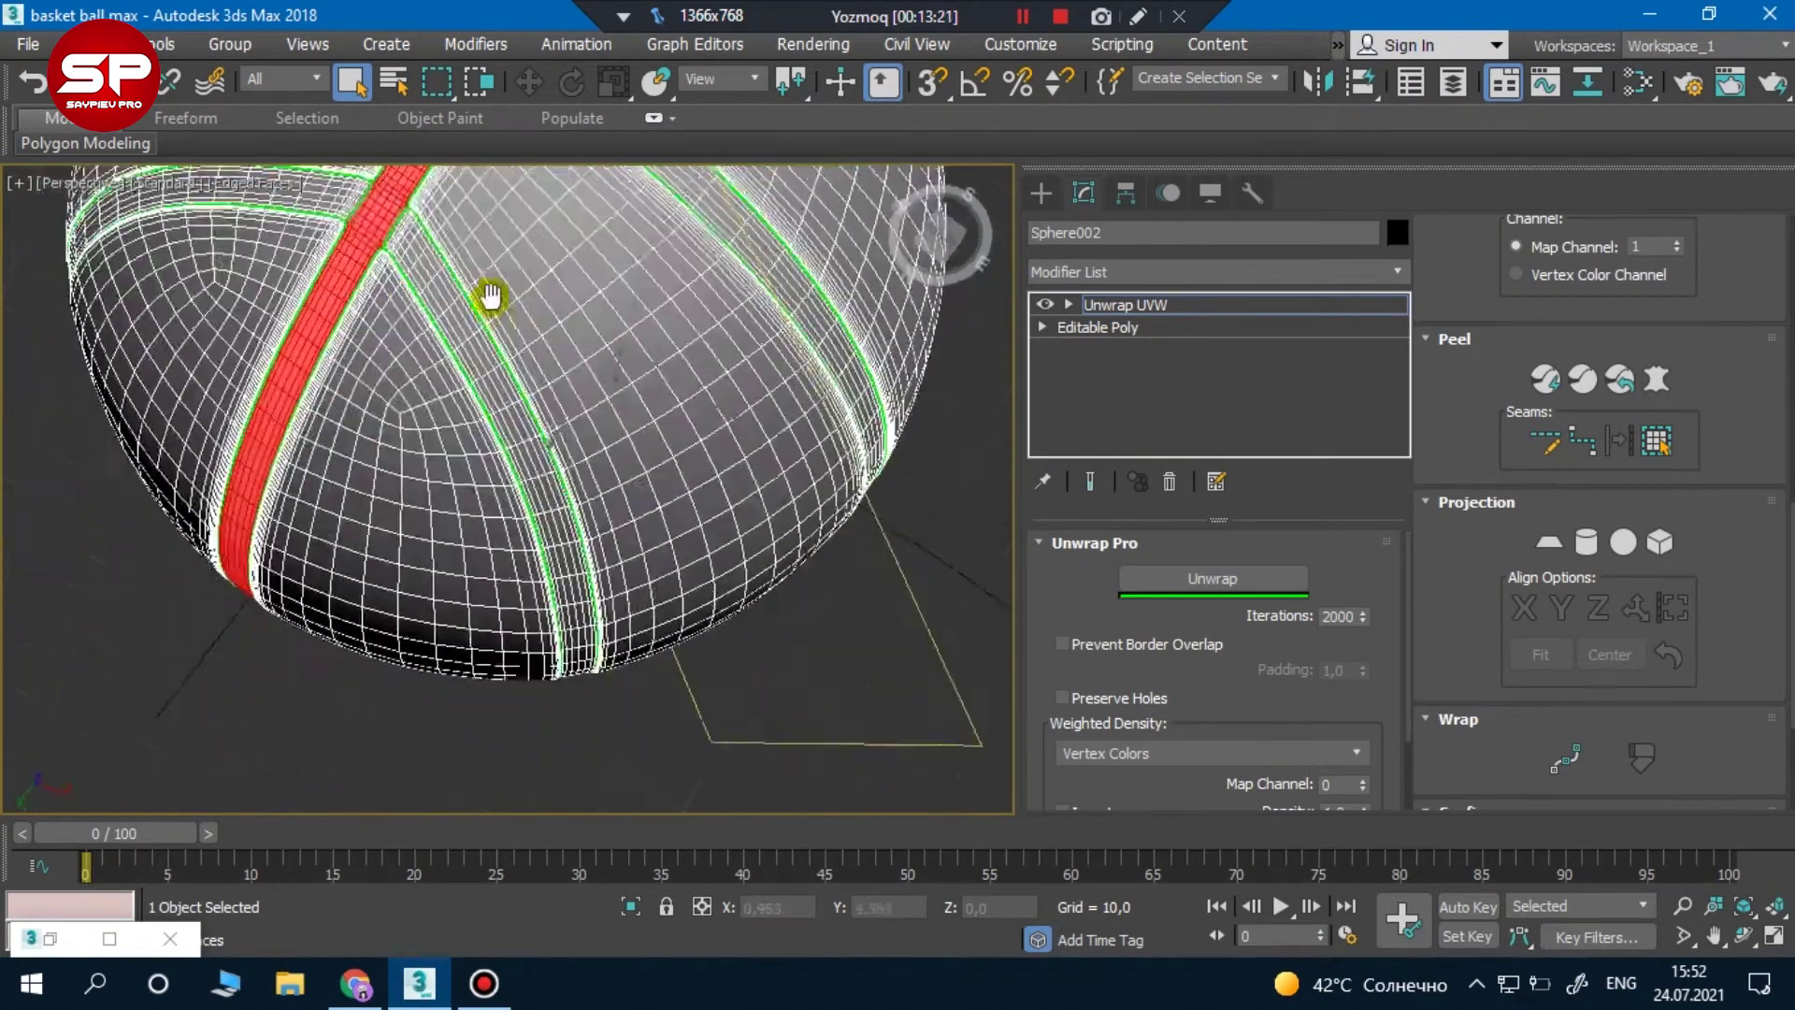
{"action": "scroll", "coordinate": [405, 593], "scroll_direction": "down", "scroll_amount": 2}
{"action": "scroll", "coordinate": [486, 368], "scroll_direction": "up", "scroll_amount": 3}
{"action": "scroll", "coordinate": [477, 366], "scroll_direction": "up", "scroll_amount": 3}
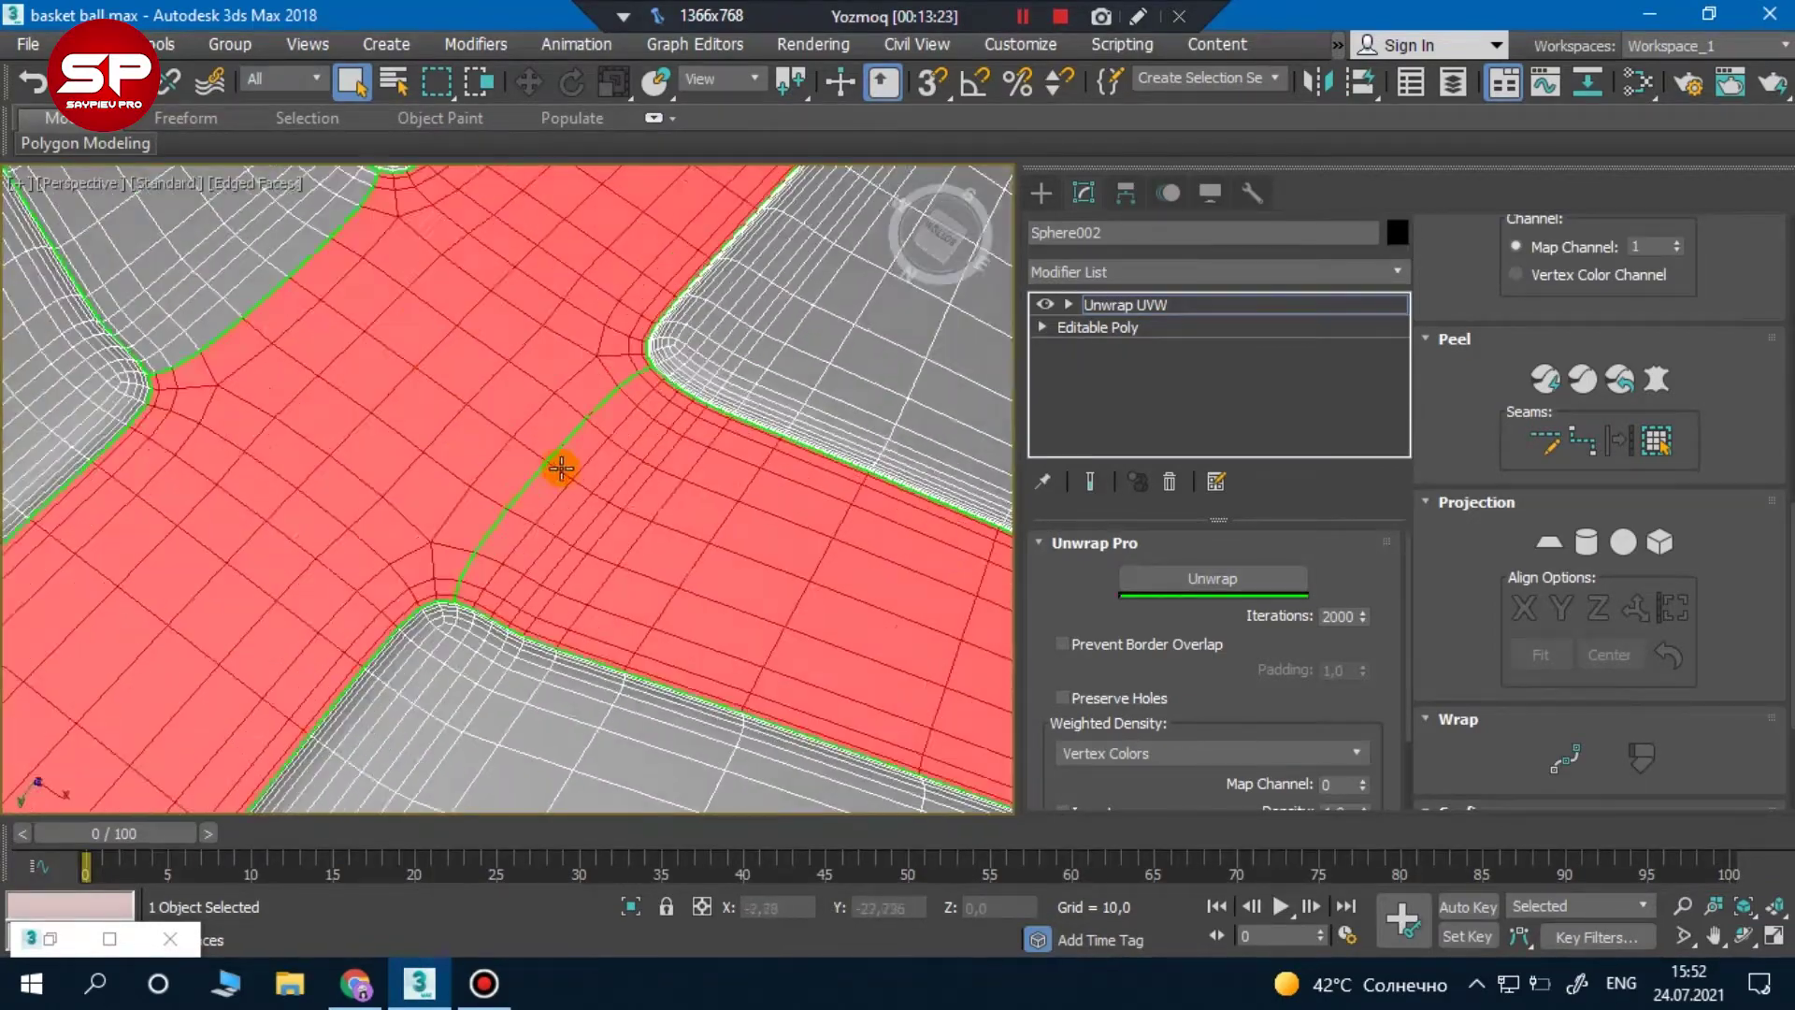
{"action": "scroll", "coordinate": [449, 412], "scroll_direction": "up", "scroll_amount": 2}
{"action": "left_click", "coordinate": [421, 402]}
Try growing a face selection next to the seam, then undo it
{"action": "left_click", "coordinate": [1655, 440]}
{"action": "left_click", "coordinate": [359, 365]}
{"action": "scroll", "coordinate": [397, 684], "scroll_direction": "down", "scroll_amount": 3}
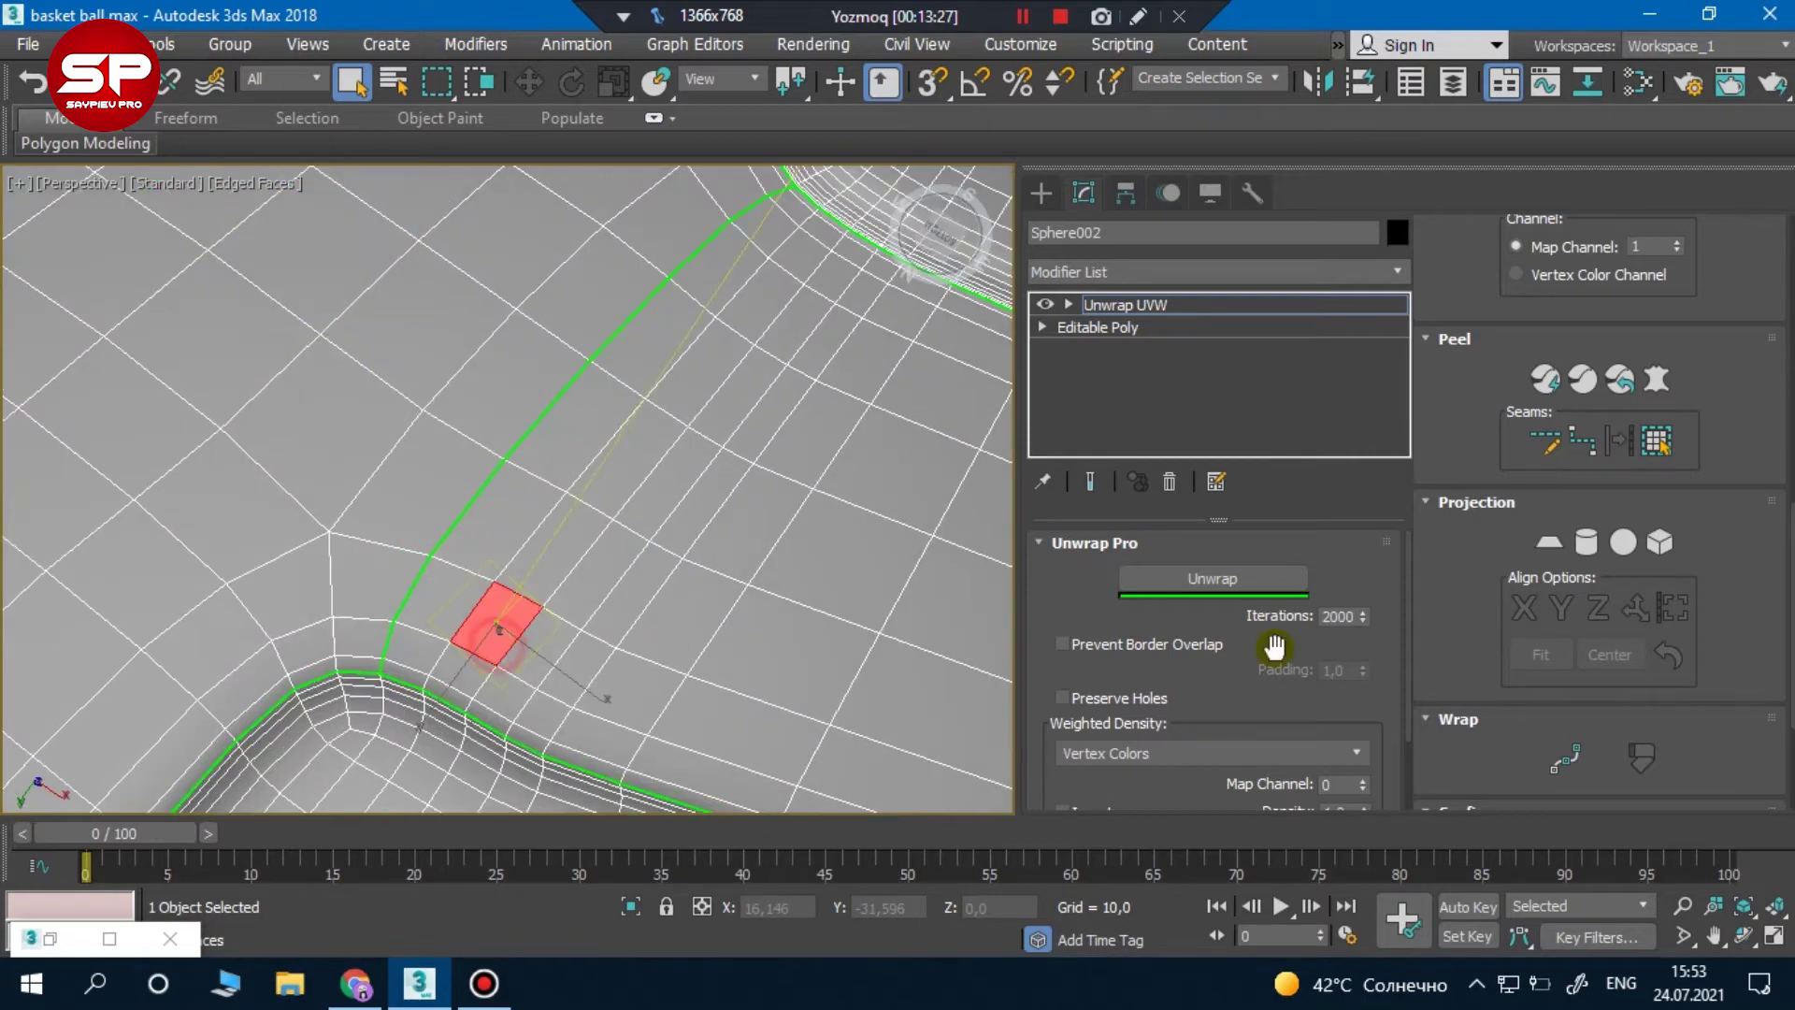
{"action": "left_click", "coordinate": [1656, 440]}
{"action": "scroll", "coordinate": [682, 361], "scroll_direction": "up", "scroll_amount": 2}
{"action": "scroll", "coordinate": [712, 324], "scroll_direction": "up", "scroll_amount": 1}
{"action": "scroll", "coordinate": [692, 280], "scroll_direction": "up", "scroll_amount": 1}
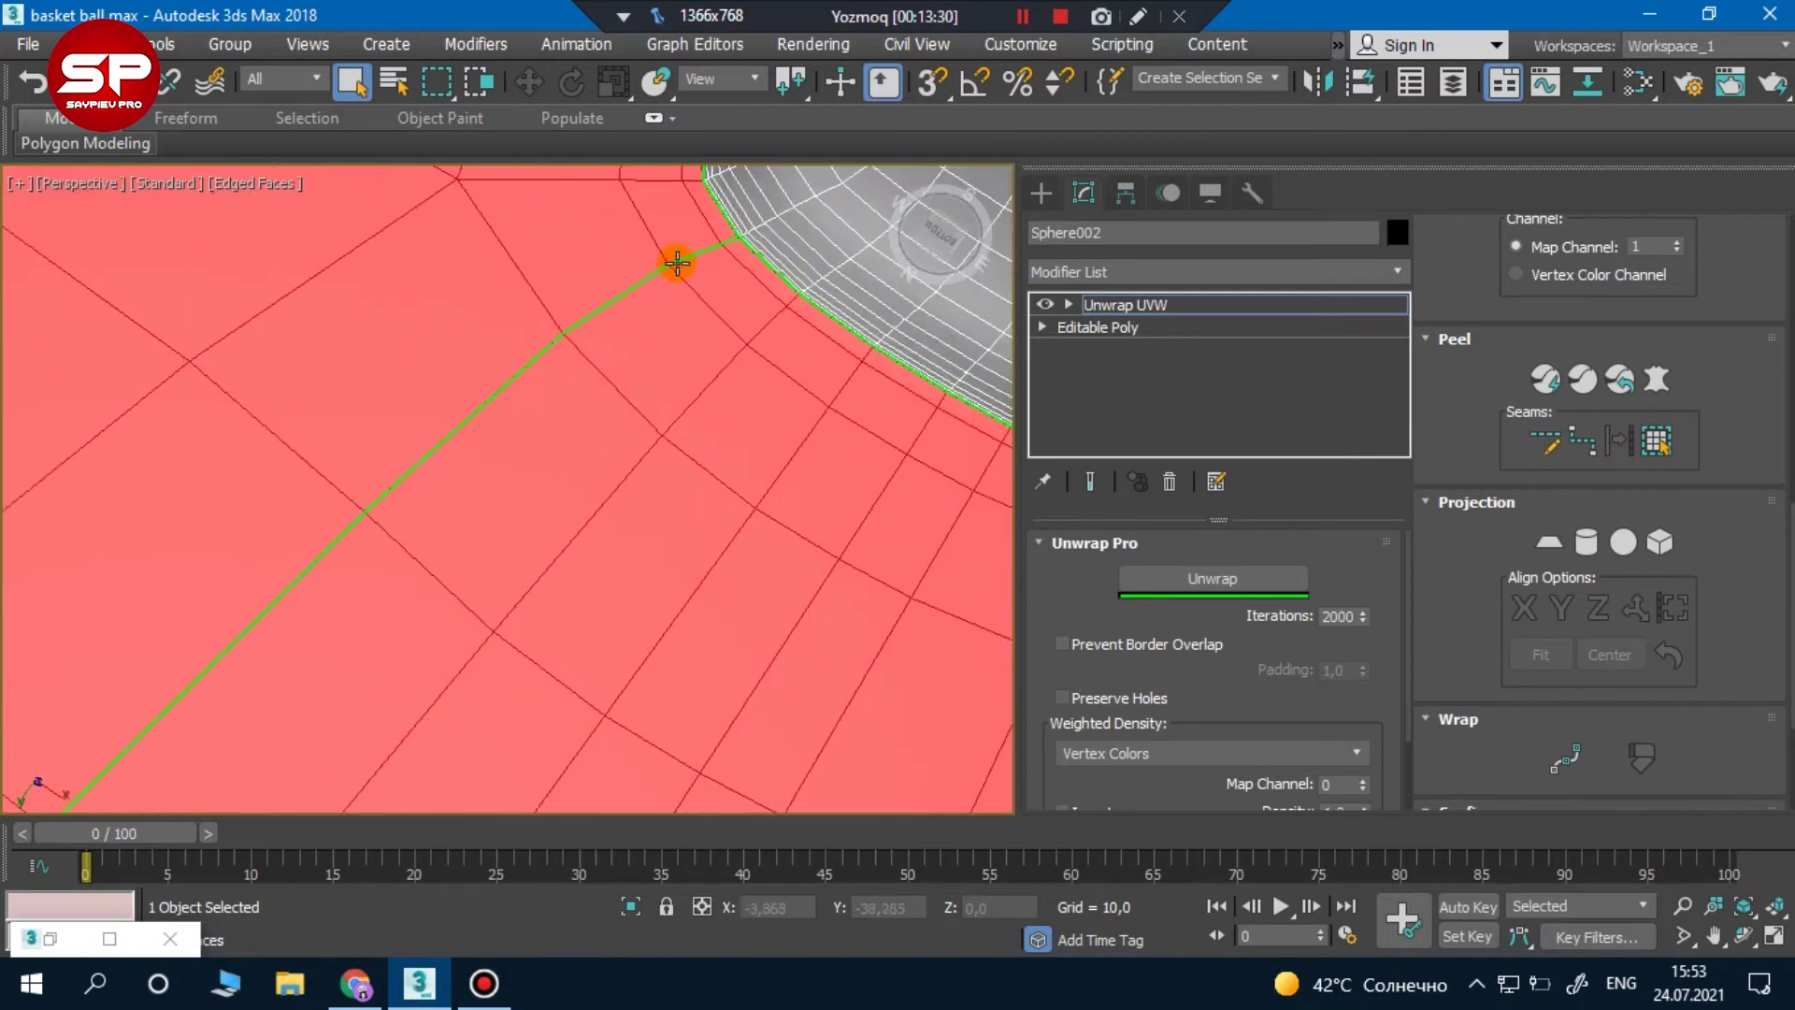
{"action": "scroll", "coordinate": [770, 224], "scroll_direction": "up", "scroll_amount": 2}
{"action": "key", "text": "ctrl+z"}
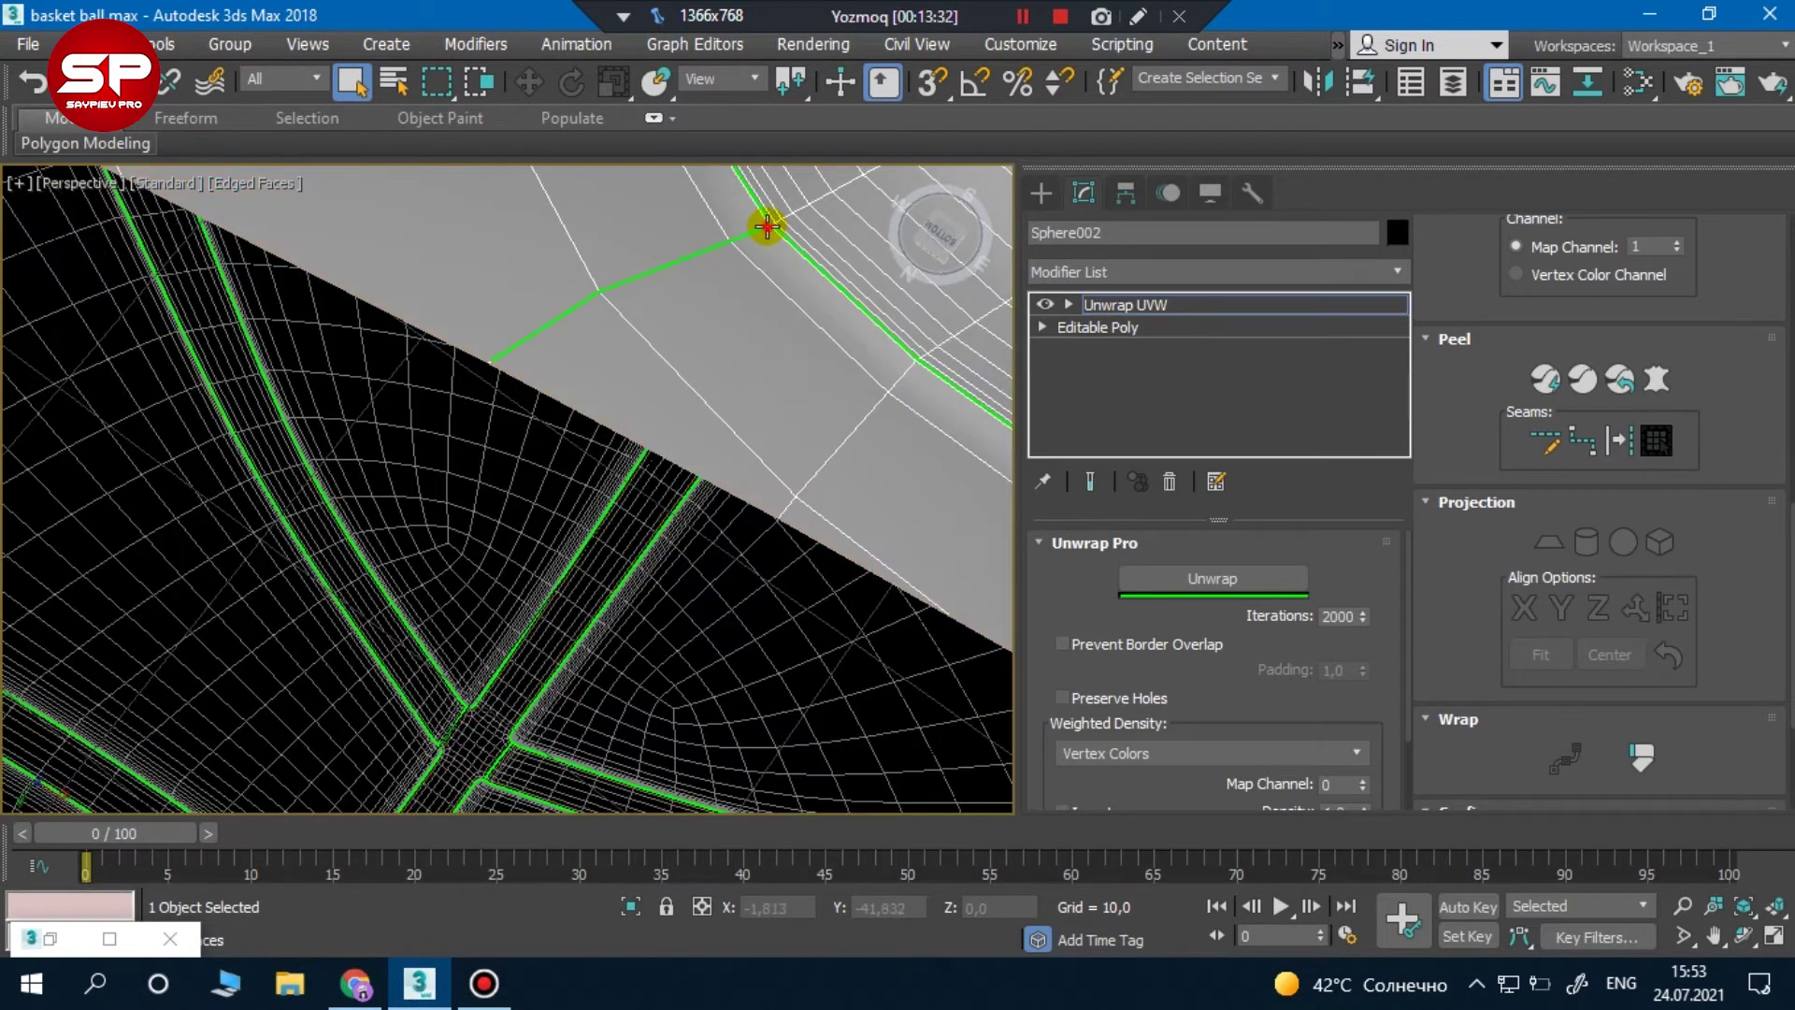
Zoom out and centre the whole sphere in the viewport
{"action": "scroll", "coordinate": [809, 244], "scroll_direction": "up", "scroll_amount": 2}
{"action": "scroll", "coordinate": [761, 337], "scroll_direction": "up", "scroll_amount": 1}
{"action": "scroll", "coordinate": [767, 280], "scroll_direction": "down", "scroll_amount": 1}
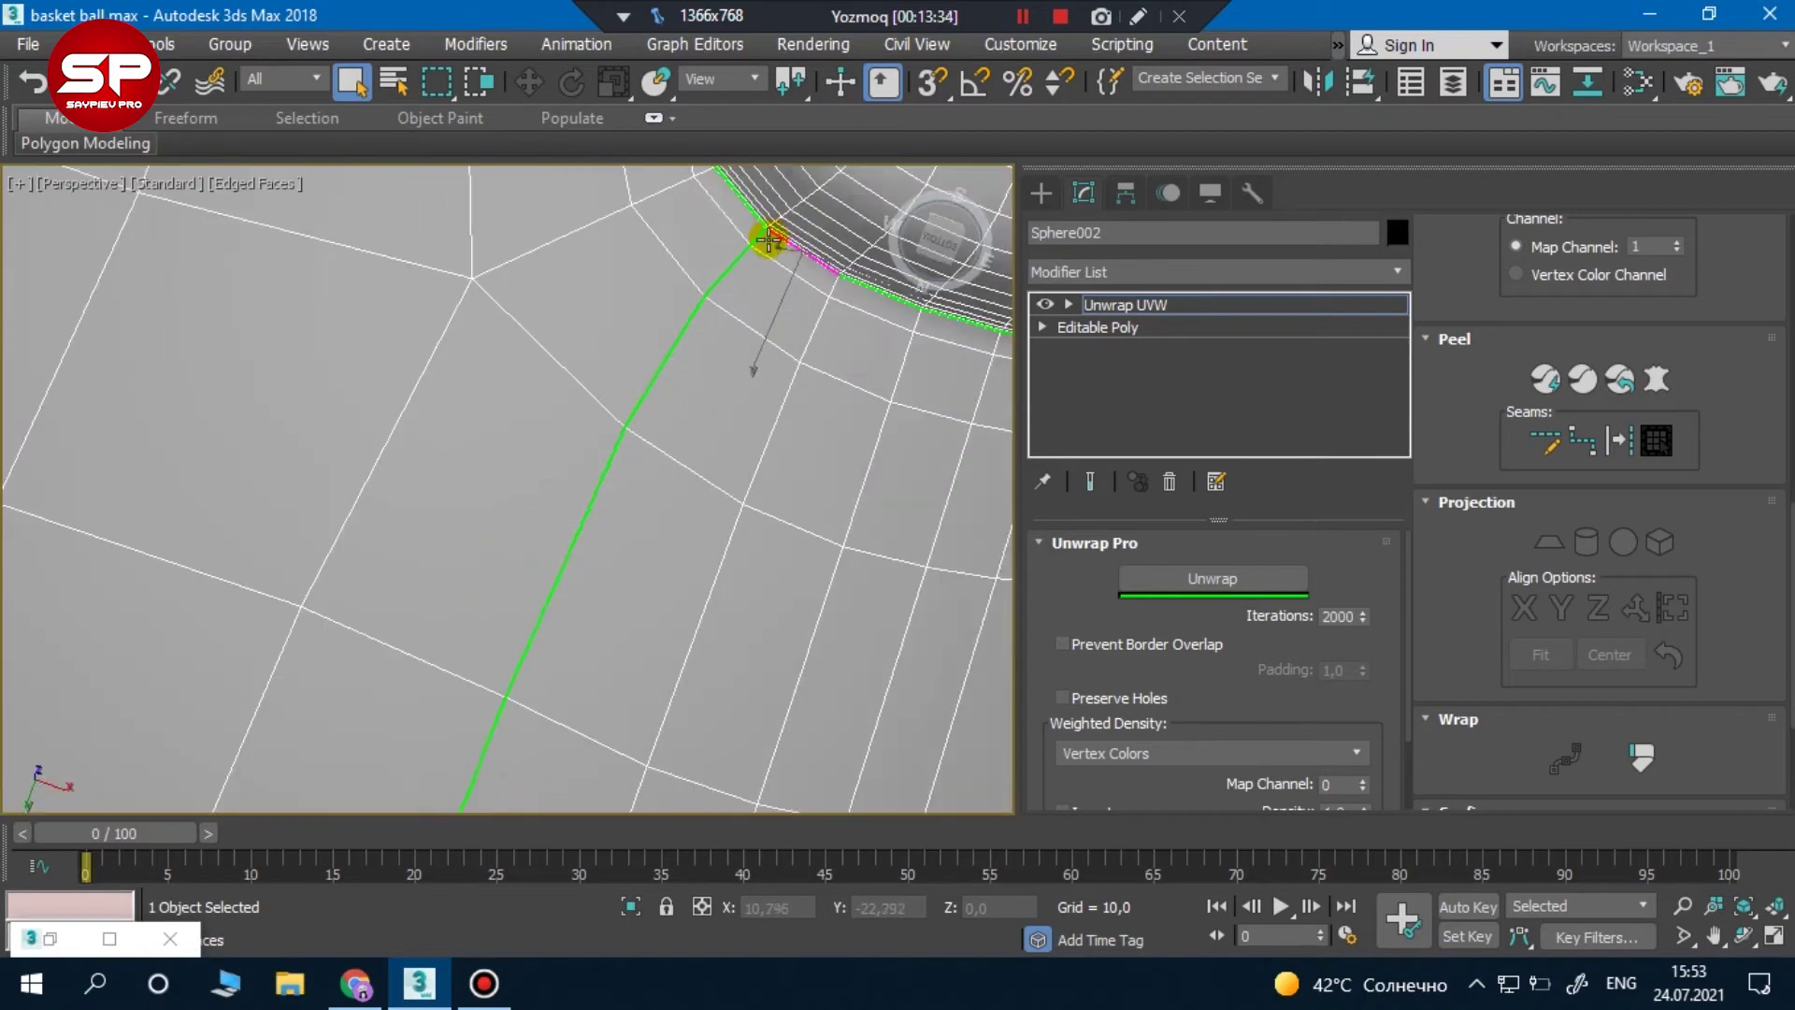
{"action": "scroll", "coordinate": [762, 252], "scroll_direction": "down", "scroll_amount": 1}
{"action": "scroll", "coordinate": [767, 254], "scroll_direction": "up", "scroll_amount": 1}
{"action": "scroll", "coordinate": [770, 256], "scroll_direction": "up", "scroll_amount": 1}
{"action": "scroll", "coordinate": [772, 257], "scroll_direction": "up", "scroll_amount": 1}
{"action": "scroll", "coordinate": [772, 257], "scroll_direction": "down", "scroll_amount": 3}
{"action": "scroll", "coordinate": [748, 317], "scroll_direction": "down", "scroll_amount": 1}
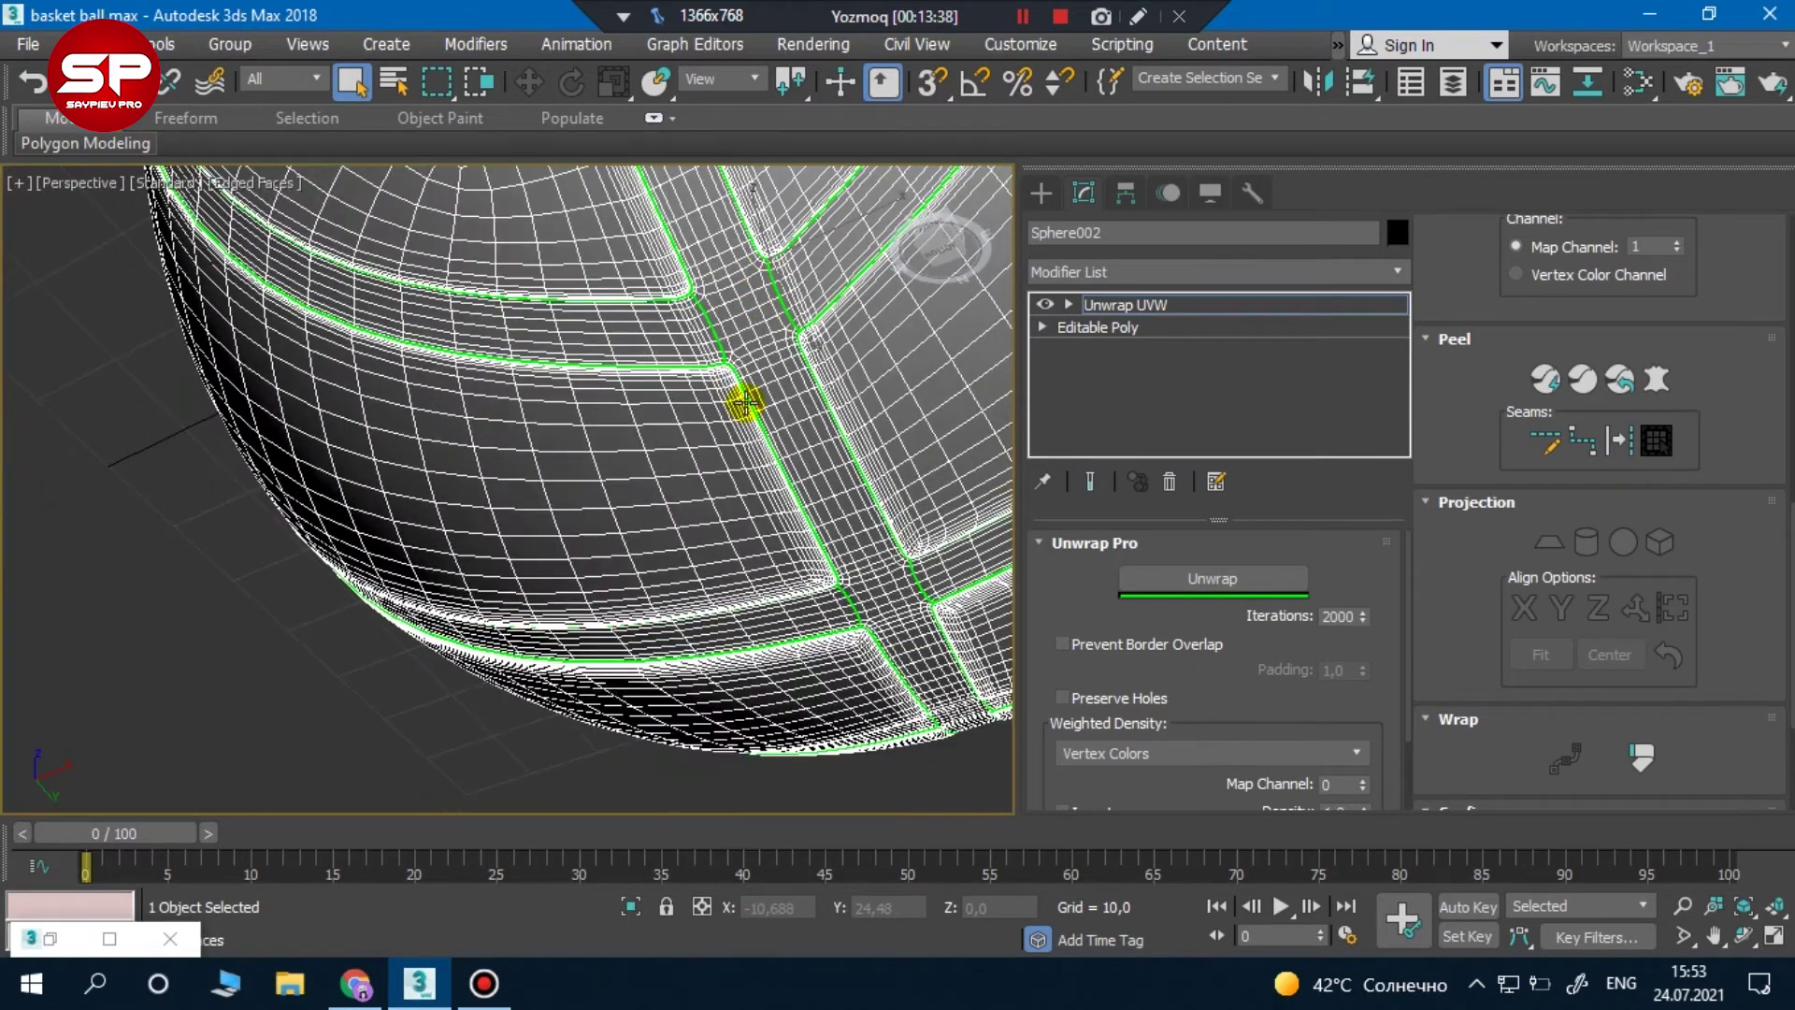
{"action": "scroll", "coordinate": [742, 389], "scroll_direction": "down", "scroll_amount": 3}
{"action": "scroll", "coordinate": [692, 374], "scroll_direction": "down", "scroll_amount": 2}
{"action": "middle_click_drag", "start_coordinate": [673, 360], "coordinate": [567, 684]}
{"action": "scroll", "coordinate": [580, 654], "scroll_direction": "up", "scroll_amount": 2}
{"action": "scroll", "coordinate": [561, 383], "scroll_direction": "up", "scroll_amount": 3}
{"action": "scroll", "coordinate": [519, 391], "scroll_direction": "up", "scroll_amount": 3}
{"action": "scroll", "coordinate": [509, 391], "scroll_direction": "up", "scroll_amount": 3}
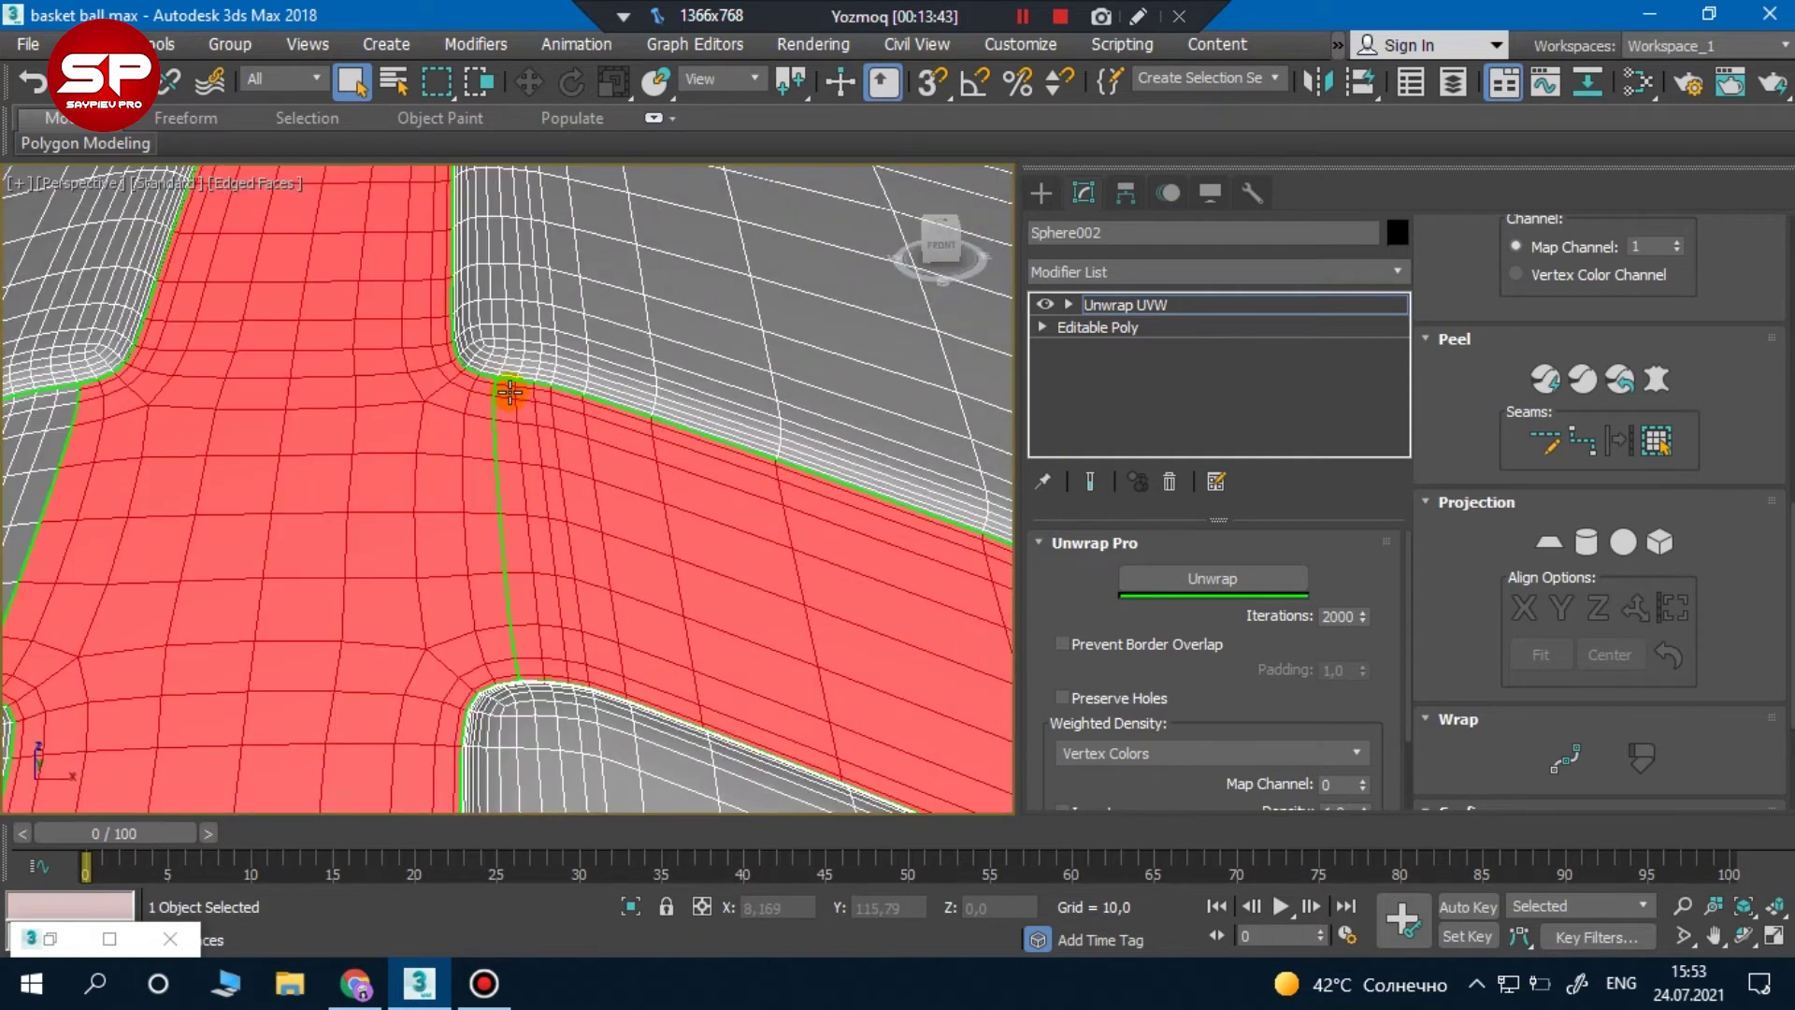
{"action": "scroll", "coordinate": [537, 689], "scroll_direction": "up", "scroll_amount": 2}
{"action": "scroll", "coordinate": [524, 687], "scroll_direction": "up", "scroll_amount": 1}
{"action": "scroll", "coordinate": [520, 669], "scroll_direction": "up", "scroll_amount": 1}
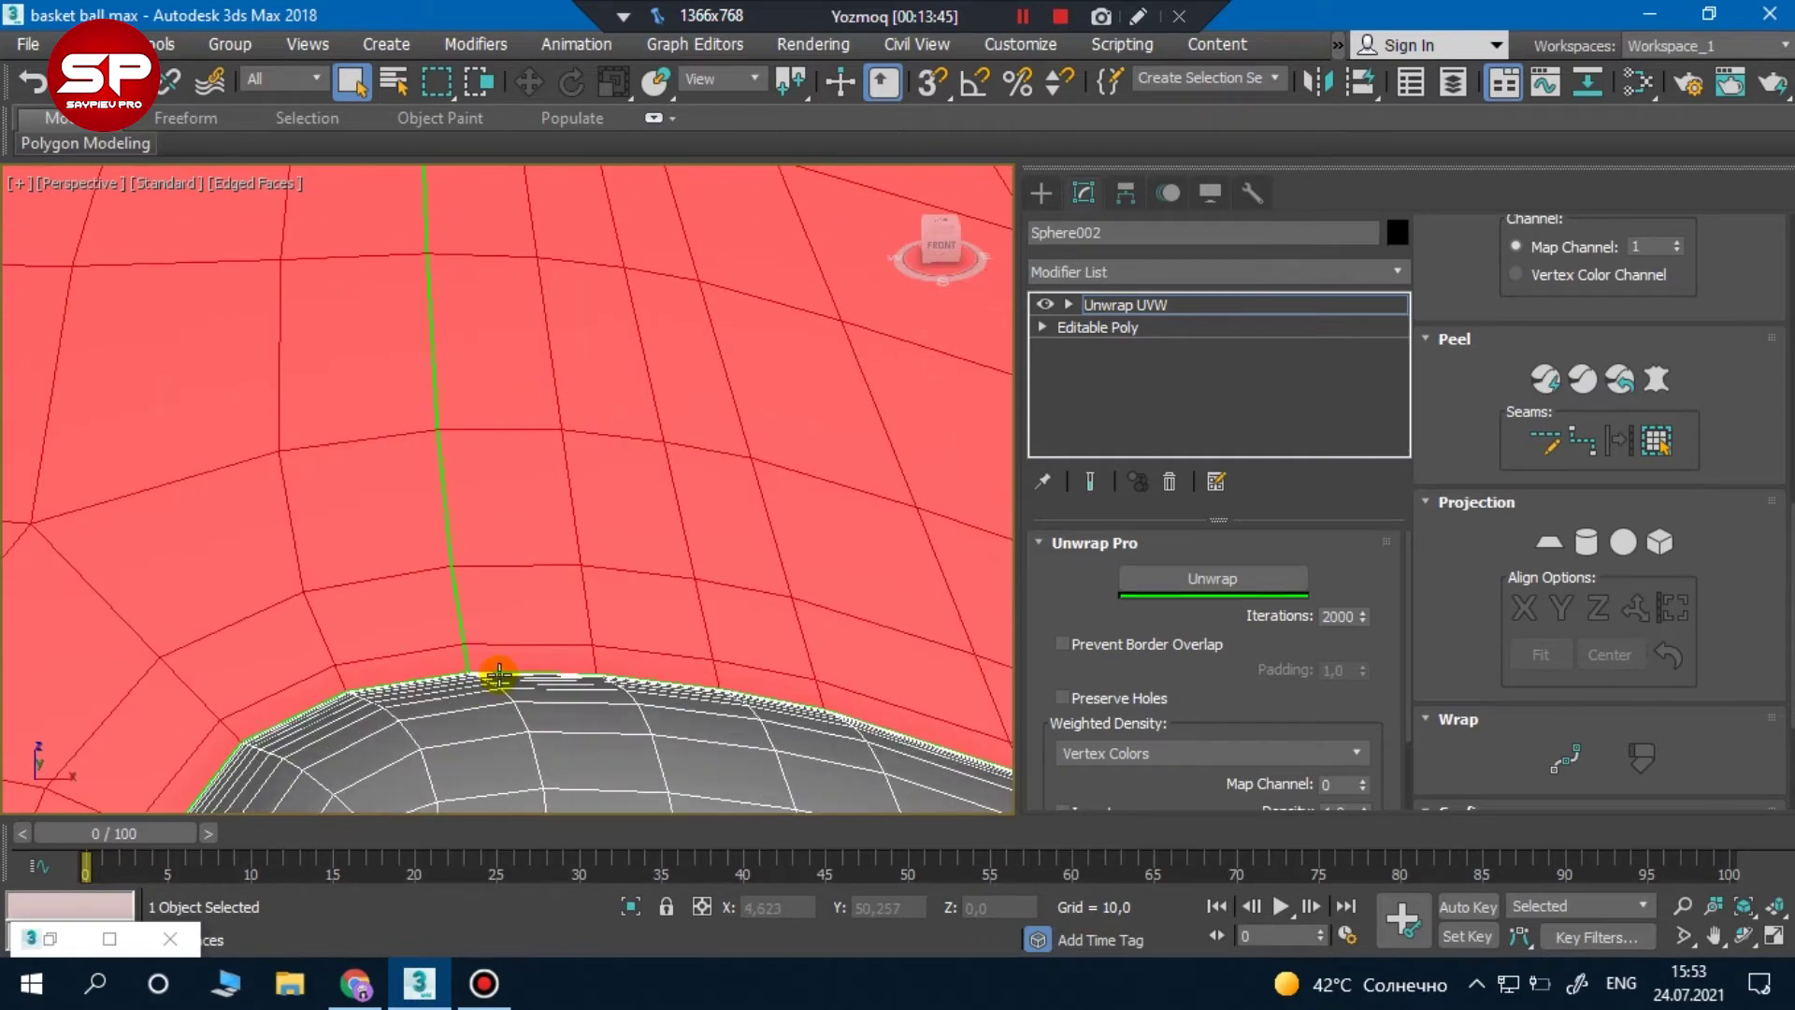
Inspect the seam corner from several angles in an orthographic view
{"action": "left_click", "coordinate": [465, 647]}
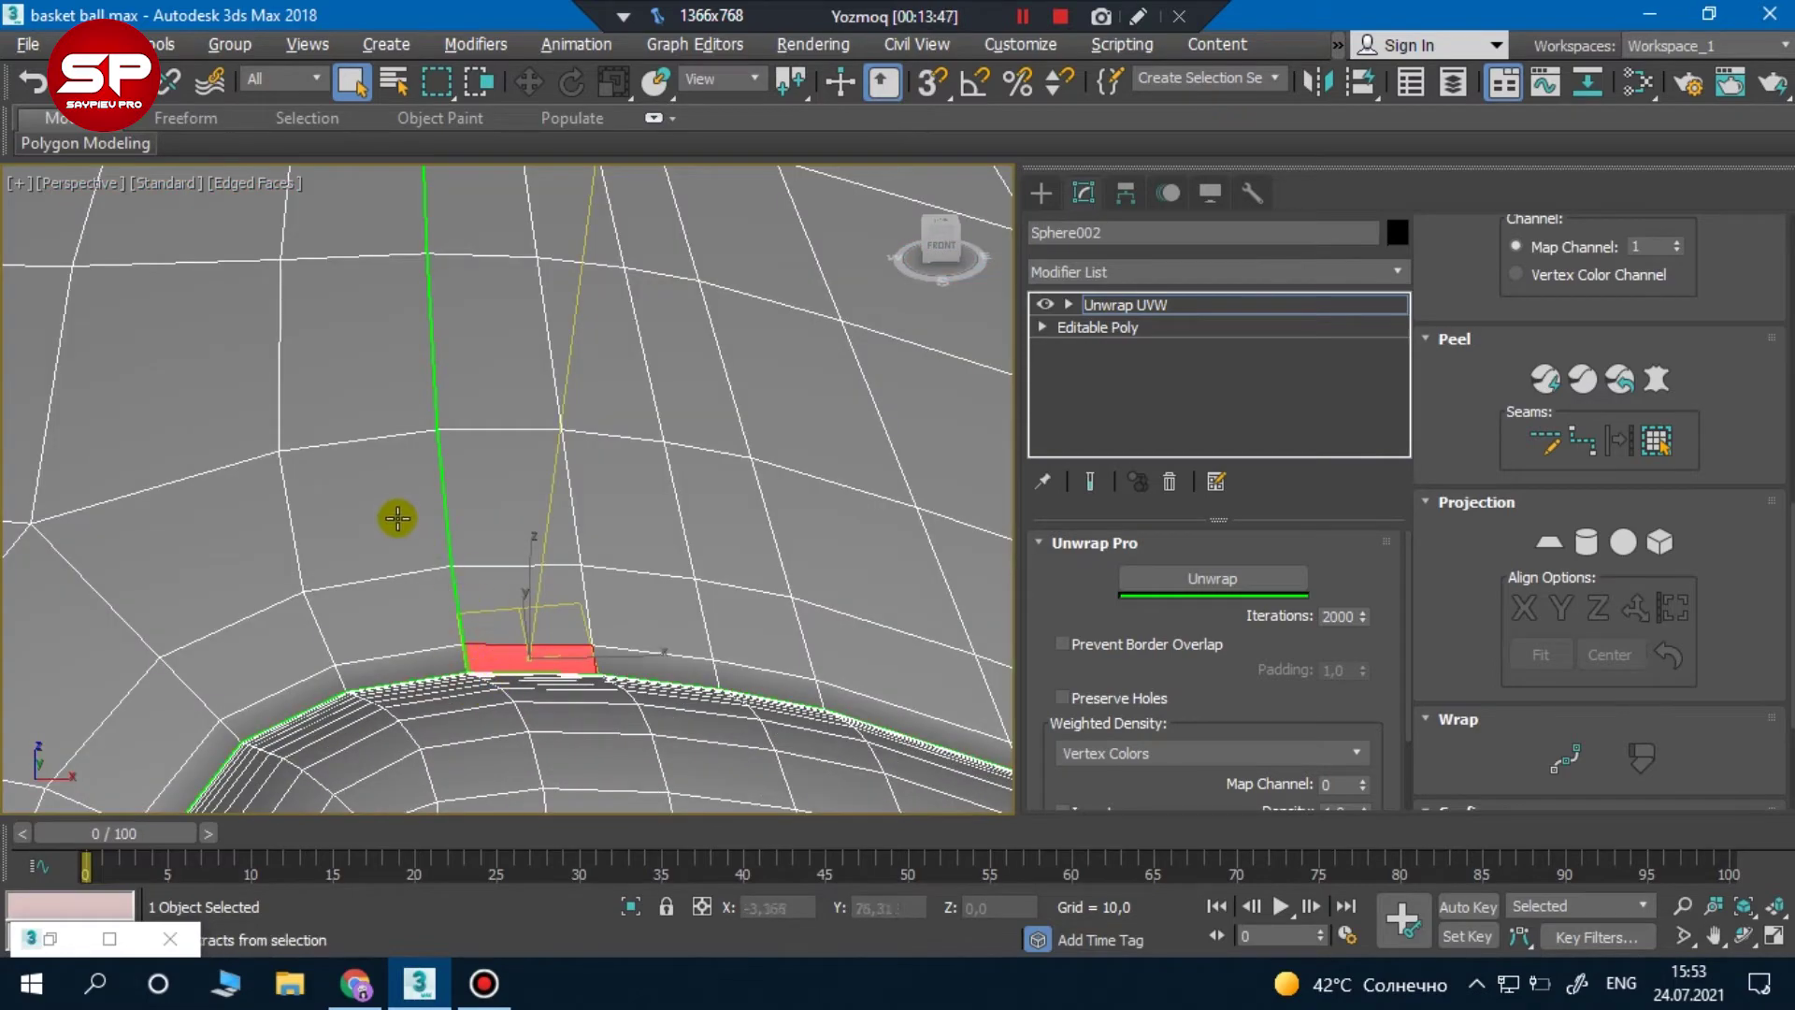
{"action": "middle_click_drag", "start_coordinate": [453, 508], "coordinate": [690, 554], "text": "alt"}
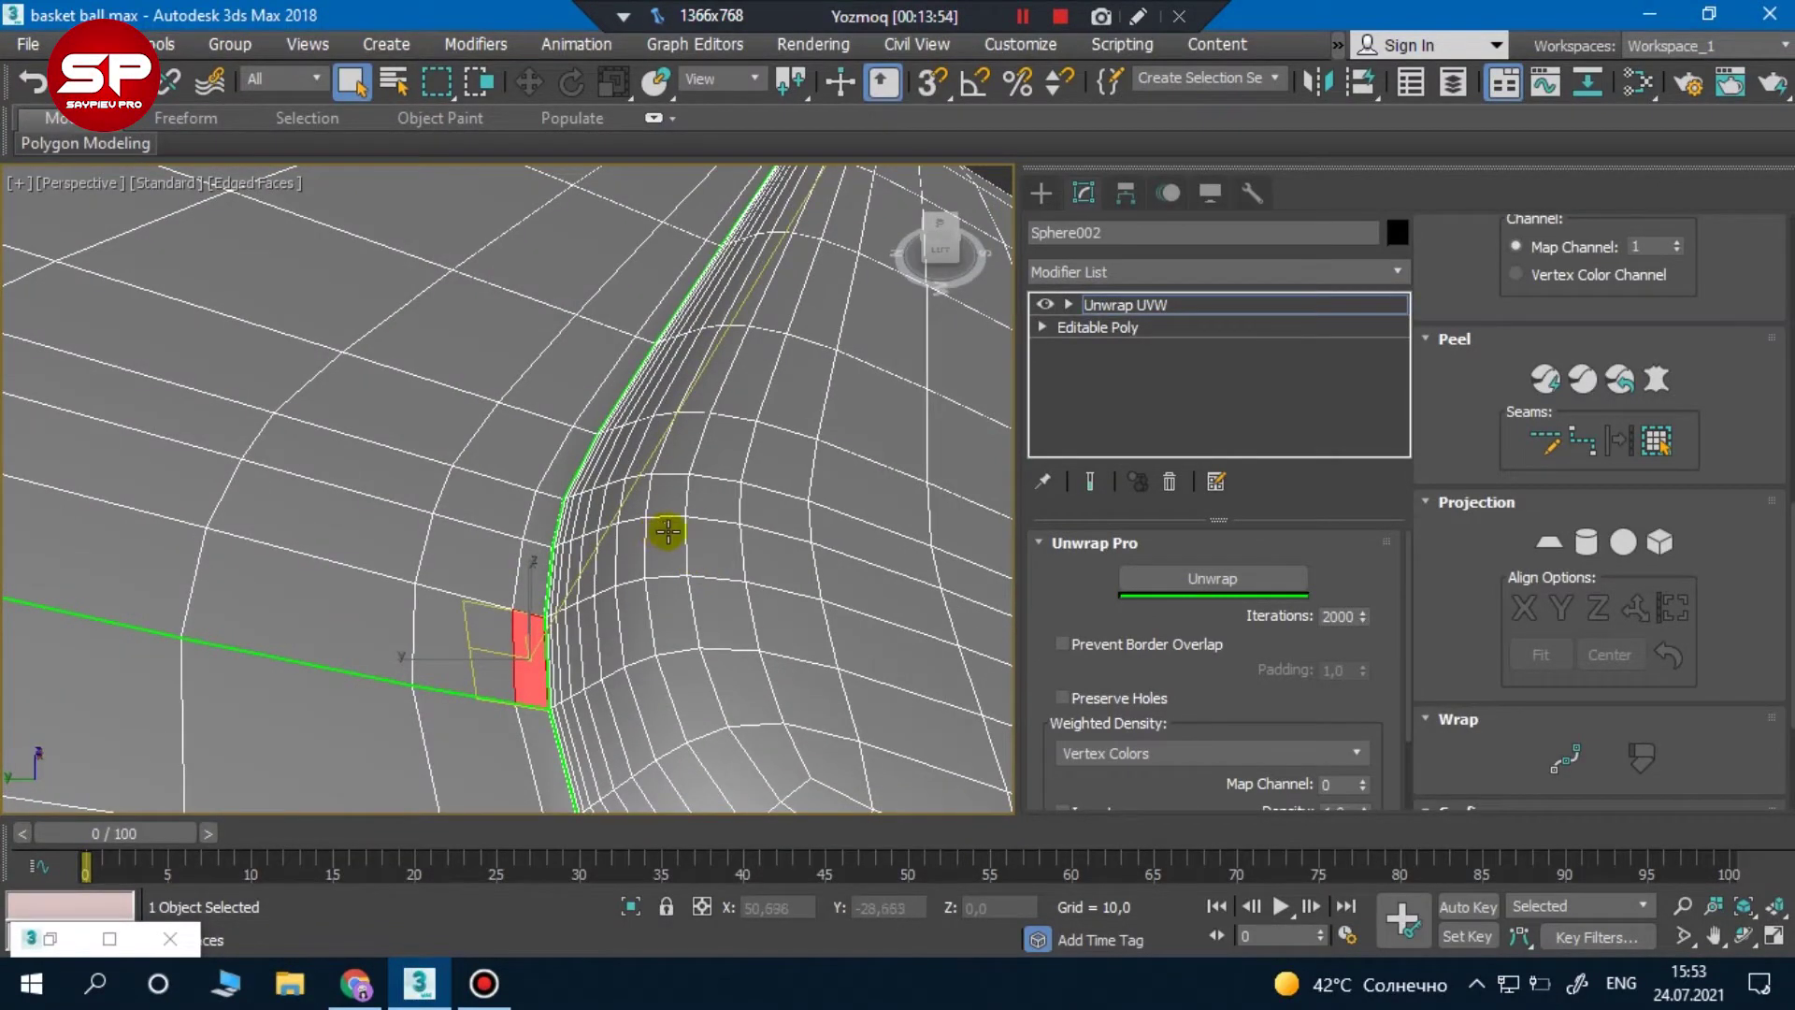
{"action": "left_click", "coordinate": [553, 708]}
{"action": "scroll", "coordinate": [561, 720], "scroll_direction": "up", "scroll_amount": 5}
{"action": "scroll", "coordinate": [572, 709], "scroll_direction": "down", "scroll_amount": 3}
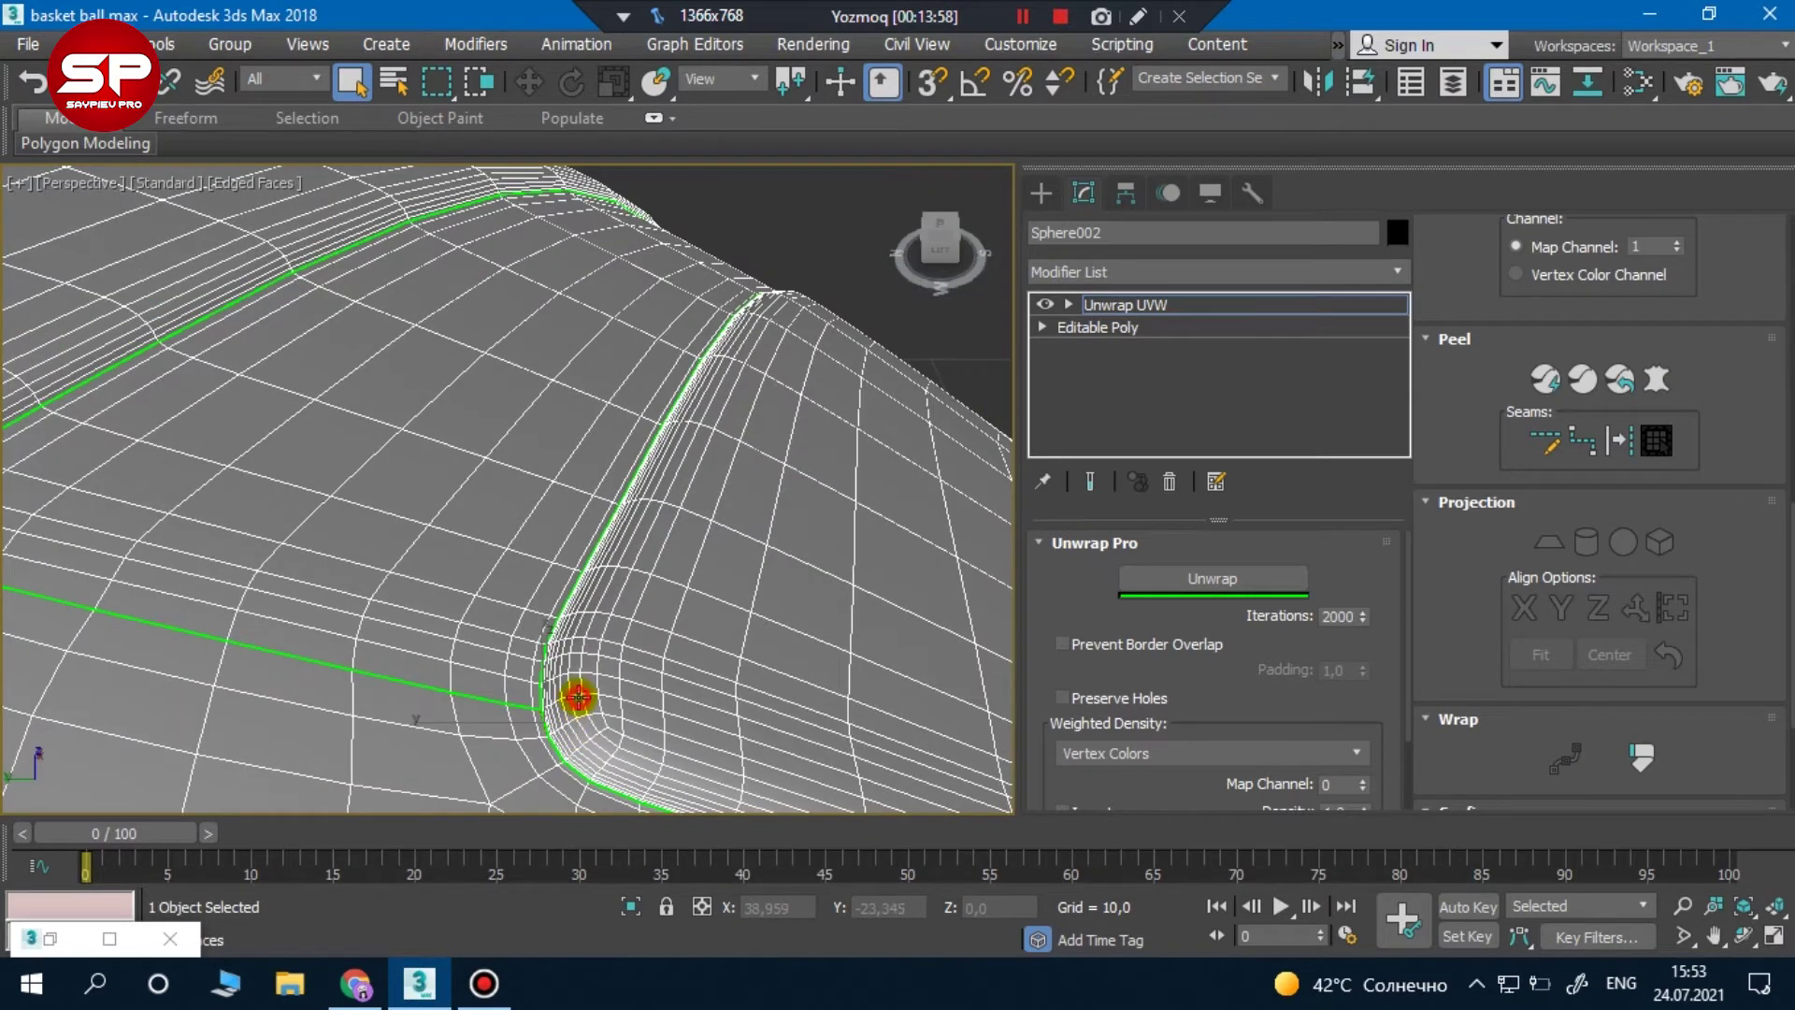
{"action": "scroll", "coordinate": [608, 708], "scroll_direction": "up", "scroll_amount": 1}
{"action": "scroll", "coordinate": [573, 632], "scroll_direction": "up", "scroll_amount": 1}
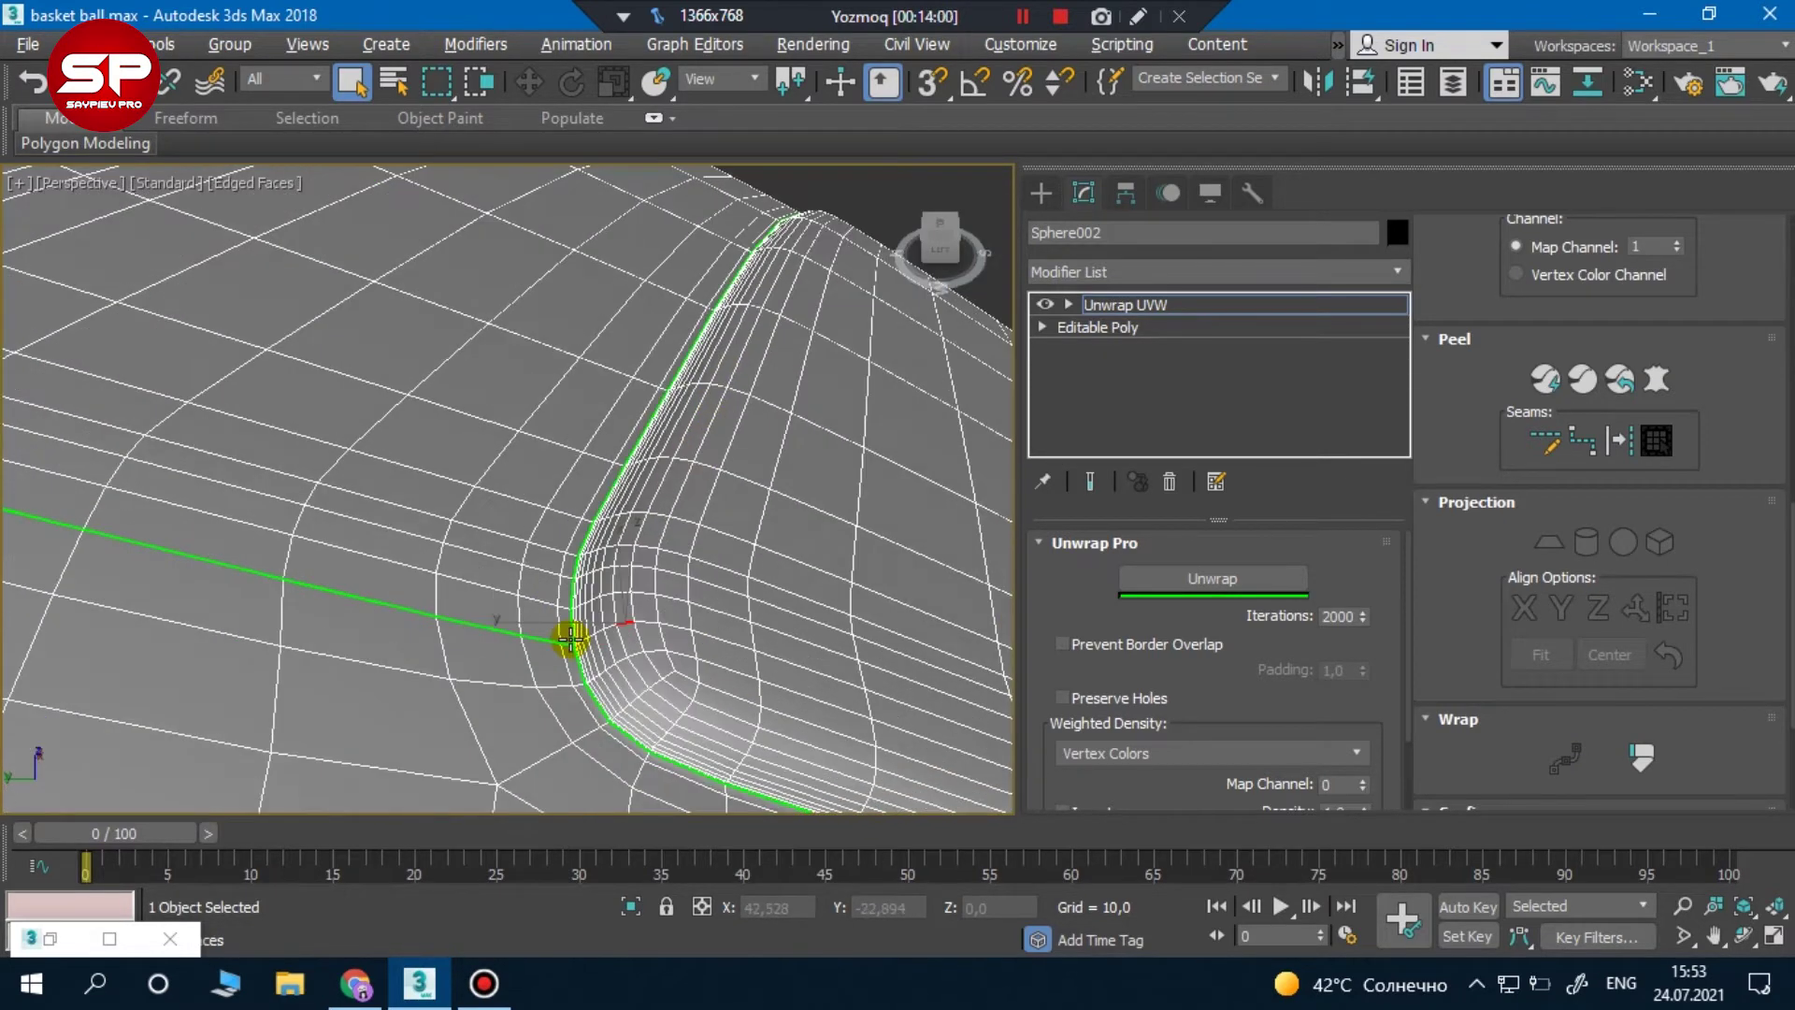
{"action": "scroll", "coordinate": [570, 639], "scroll_direction": "up", "scroll_amount": 1}
{"action": "scroll", "coordinate": [574, 640], "scroll_direction": "up", "scroll_amount": 1}
{"action": "scroll", "coordinate": [587, 655], "scroll_direction": "up", "scroll_amount": 1}
{"action": "key", "text": "u"}
{"action": "scroll", "coordinate": [581, 661], "scroll_direction": "up", "scroll_amount": 5}
{"action": "middle_click_drag", "start_coordinate": [501, 602], "coordinate": [528, 640], "text": "alt"}
{"action": "scroll", "coordinate": [417, 481], "scroll_direction": "up", "scroll_amount": 2}
{"action": "scroll", "coordinate": [417, 501], "scroll_direction": "up", "scroll_amount": 2}
{"action": "scroll", "coordinate": [452, 514], "scroll_direction": "up", "scroll_amount": 2}
{"action": "scroll", "coordinate": [444, 486], "scroll_direction": "up", "scroll_amount": 1}
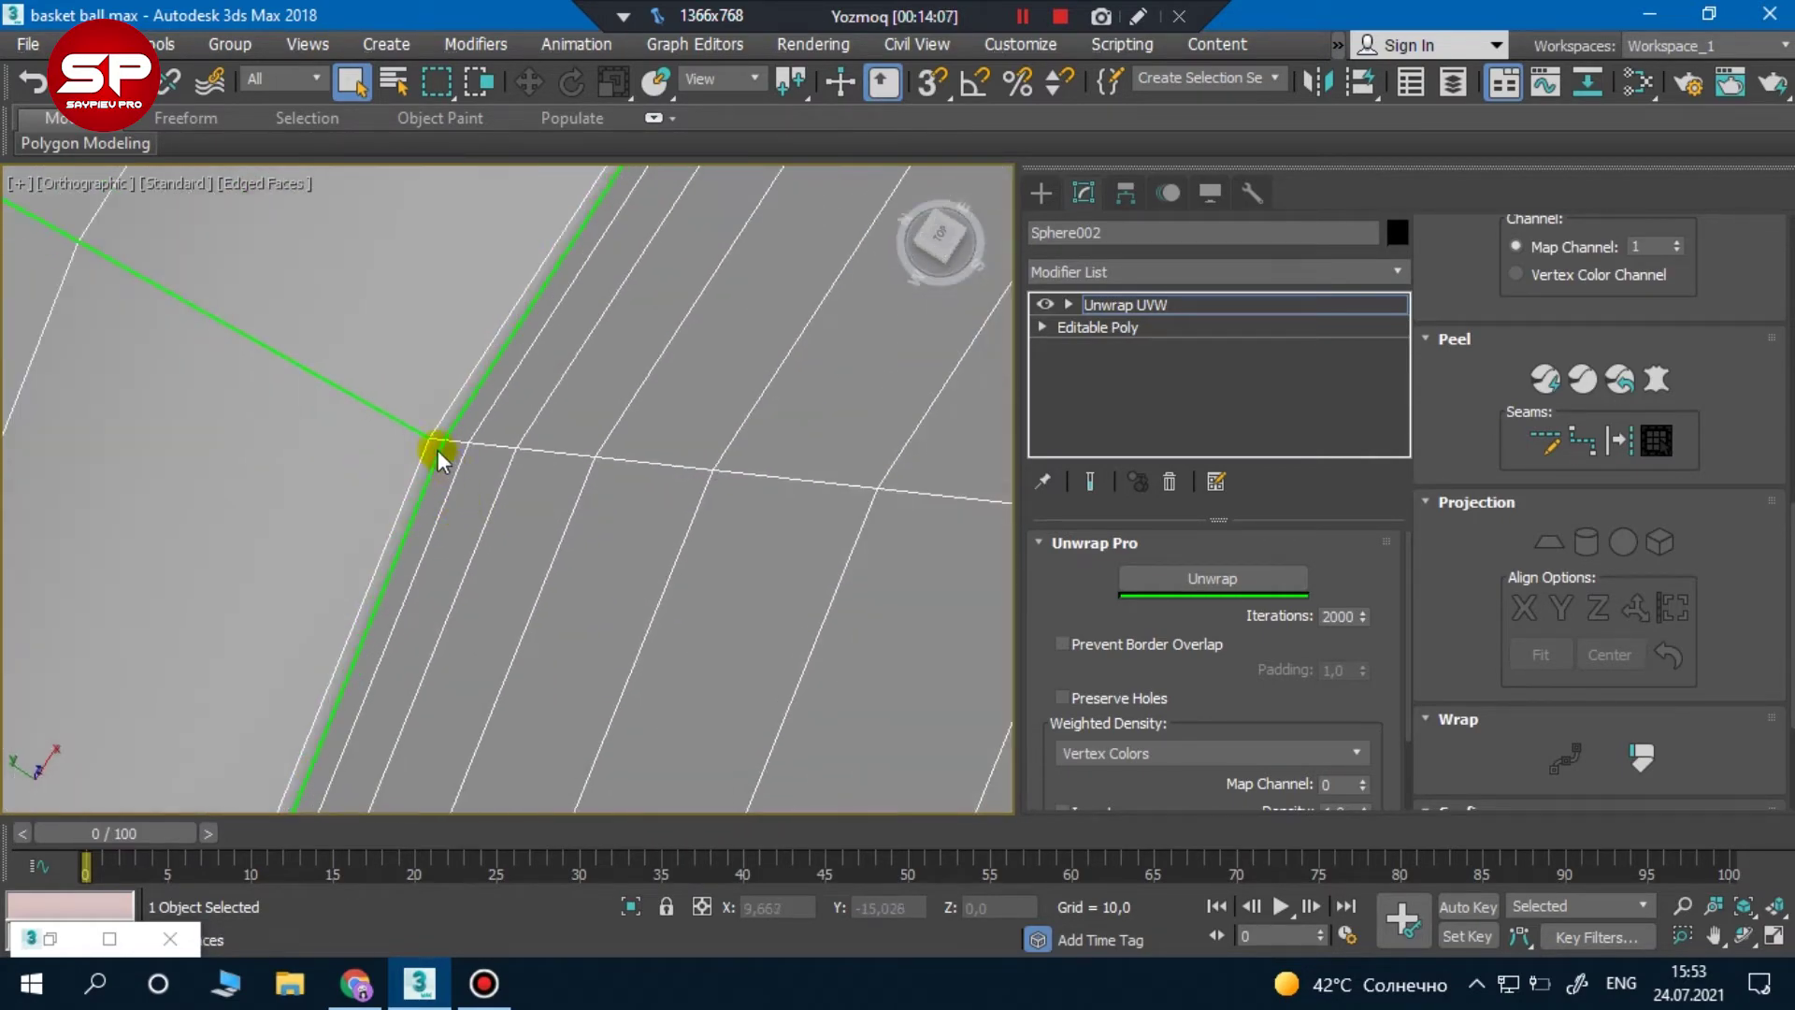
{"action": "mouse_move", "coordinate": [438, 458]}
{"action": "middle_mouse_down", "text": "alt"}
{"action": "mouse_move", "coordinate": [417, 429]}
{"action": "mouse_move", "coordinate": [435, 395]}
{"action": "middle_mouse_up", "text": "alt"}
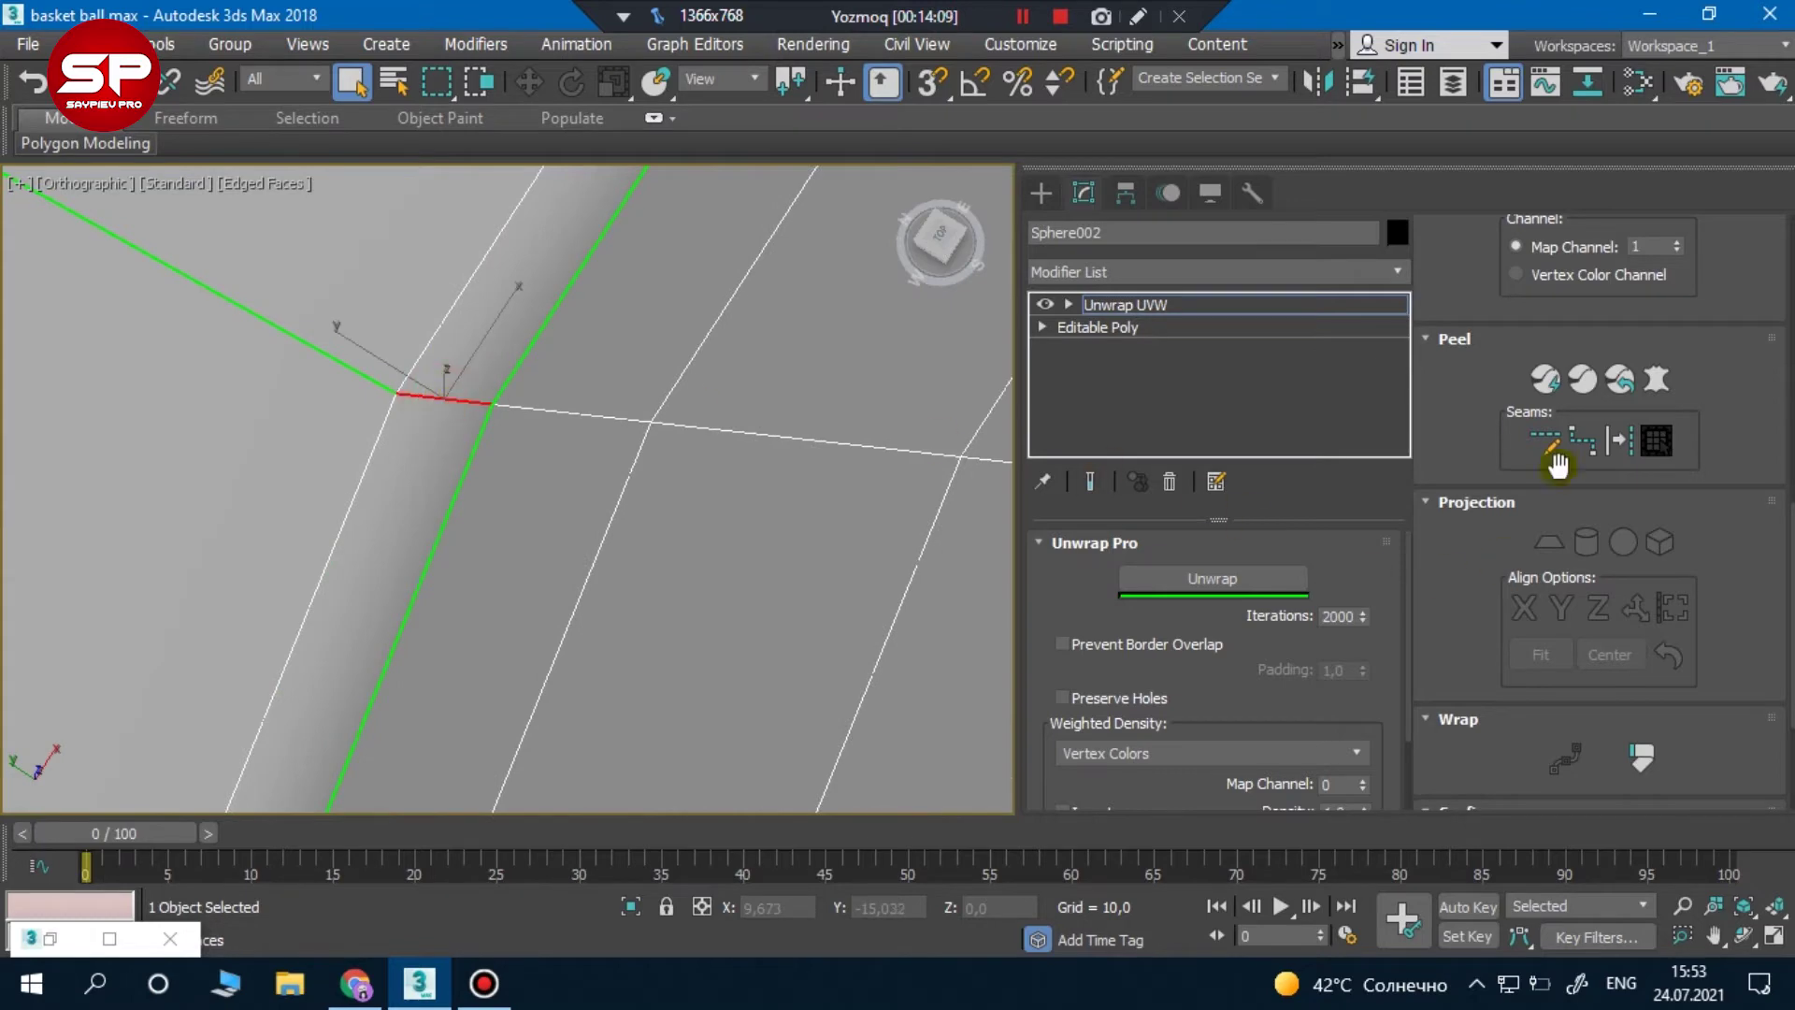
{"action": "scroll", "coordinate": [333, 381], "scroll_direction": "down", "scroll_amount": 3}
Select a face beside the seam corner and grow the selection out to the seams
{"action": "left_click", "coordinate": [339, 321]}
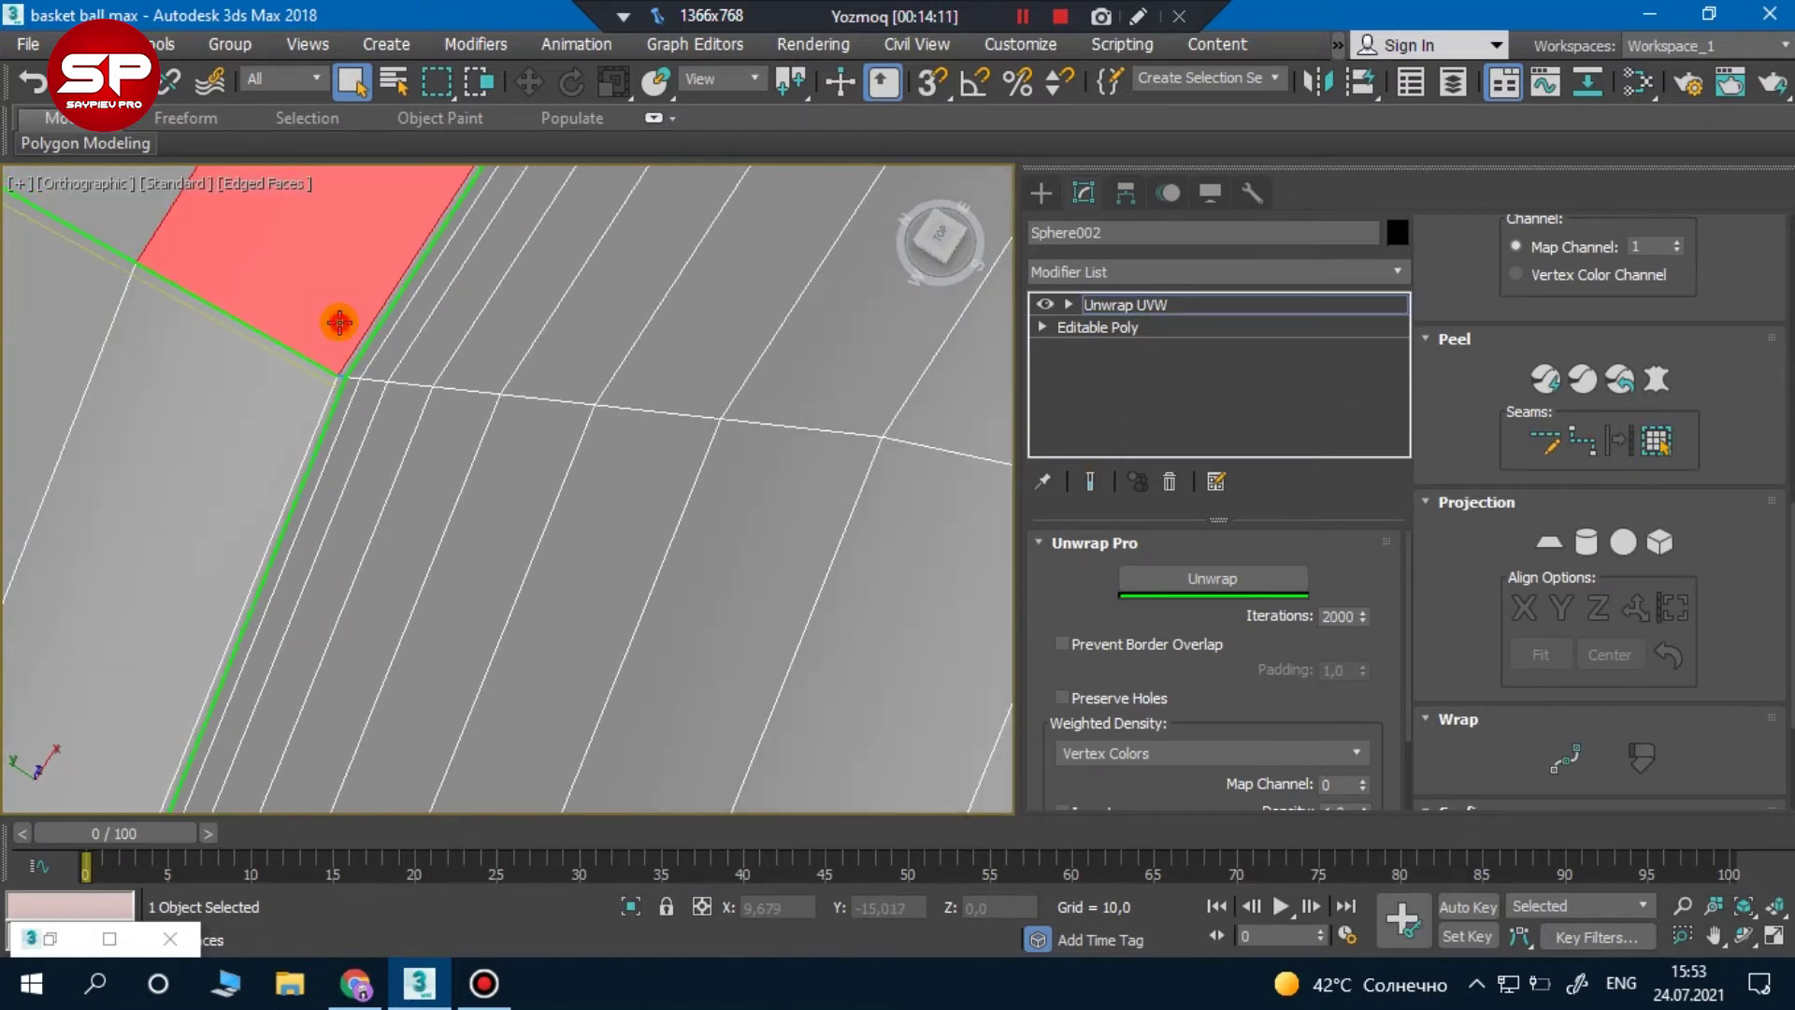
{"action": "scroll", "coordinate": [360, 352], "scroll_direction": "down", "scroll_amount": 2}
{"action": "scroll", "coordinate": [421, 385], "scroll_direction": "down", "scroll_amount": 2}
{"action": "scroll", "coordinate": [391, 394], "scroll_direction": "down", "scroll_amount": 2}
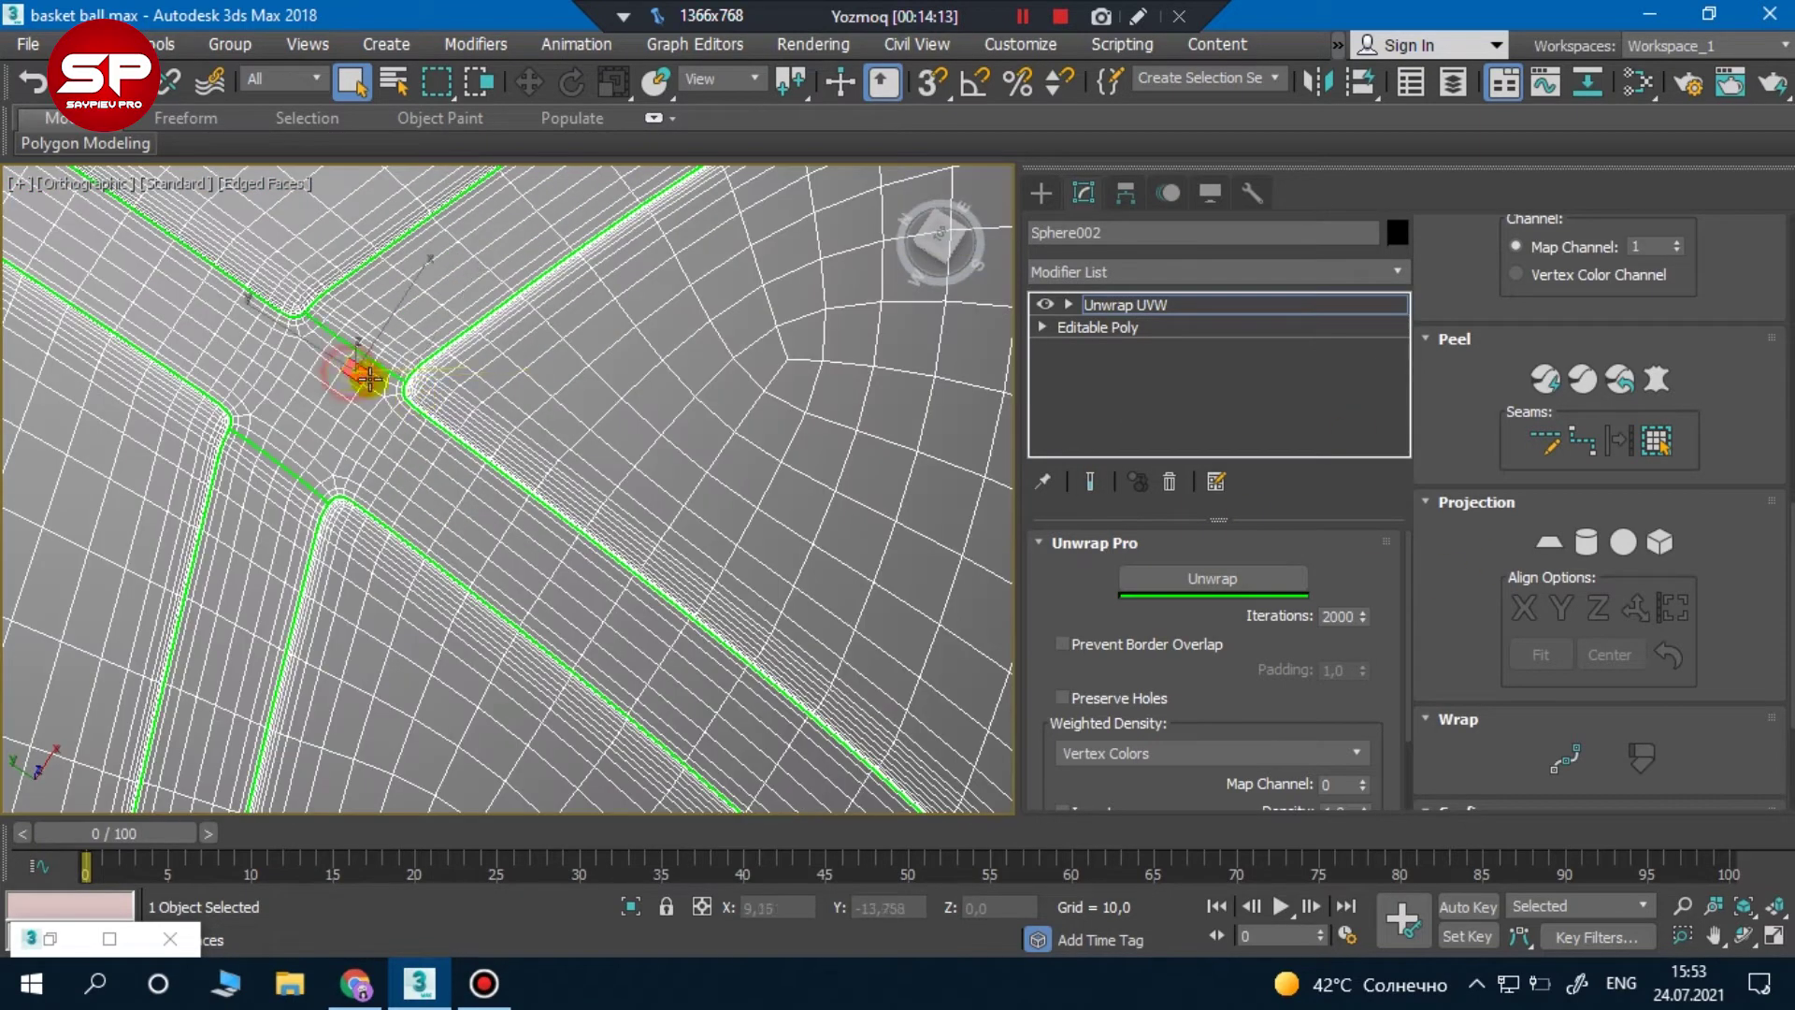
{"action": "left_click", "coordinate": [1656, 440]}
{"action": "scroll", "coordinate": [622, 441], "scroll_direction": "up", "scroll_amount": 2}
{"action": "scroll", "coordinate": [521, 395], "scroll_direction": "up", "scroll_amount": 2}
{"action": "scroll", "coordinate": [462, 378], "scroll_direction": "up", "scroll_amount": 2}
{"action": "scroll", "coordinate": [561, 432], "scroll_direction": "up", "scroll_amount": 2}
{"action": "scroll", "coordinate": [573, 433], "scroll_direction": "up", "scroll_amount": 2}
{"action": "scroll", "coordinate": [545, 409], "scroll_direction": "up", "scroll_amount": 2}
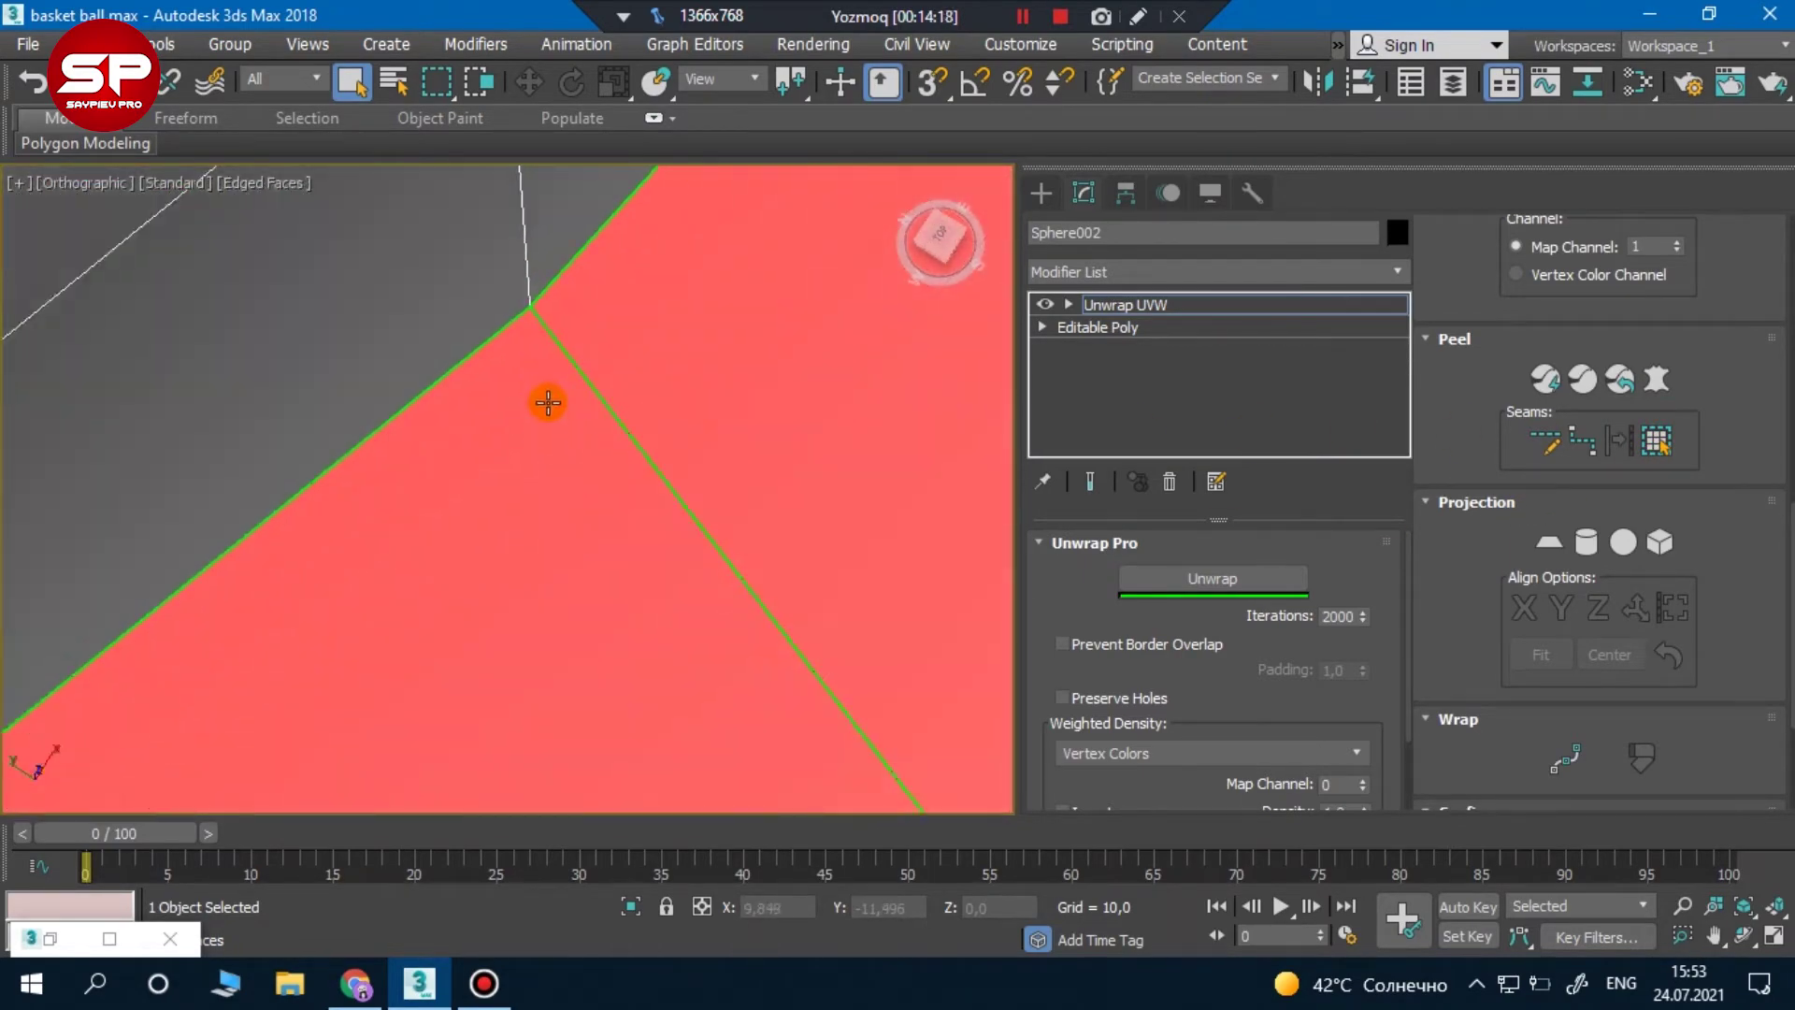
{"action": "scroll", "coordinate": [579, 407], "scroll_direction": "down", "scroll_amount": 2}
{"action": "scroll", "coordinate": [655, 458], "scroll_direction": "down", "scroll_amount": 2}
{"action": "scroll", "coordinate": [561, 421], "scroll_direction": "down", "scroll_amount": 3}
{"action": "scroll", "coordinate": [352, 361], "scroll_direction": "down", "scroll_amount": 1}
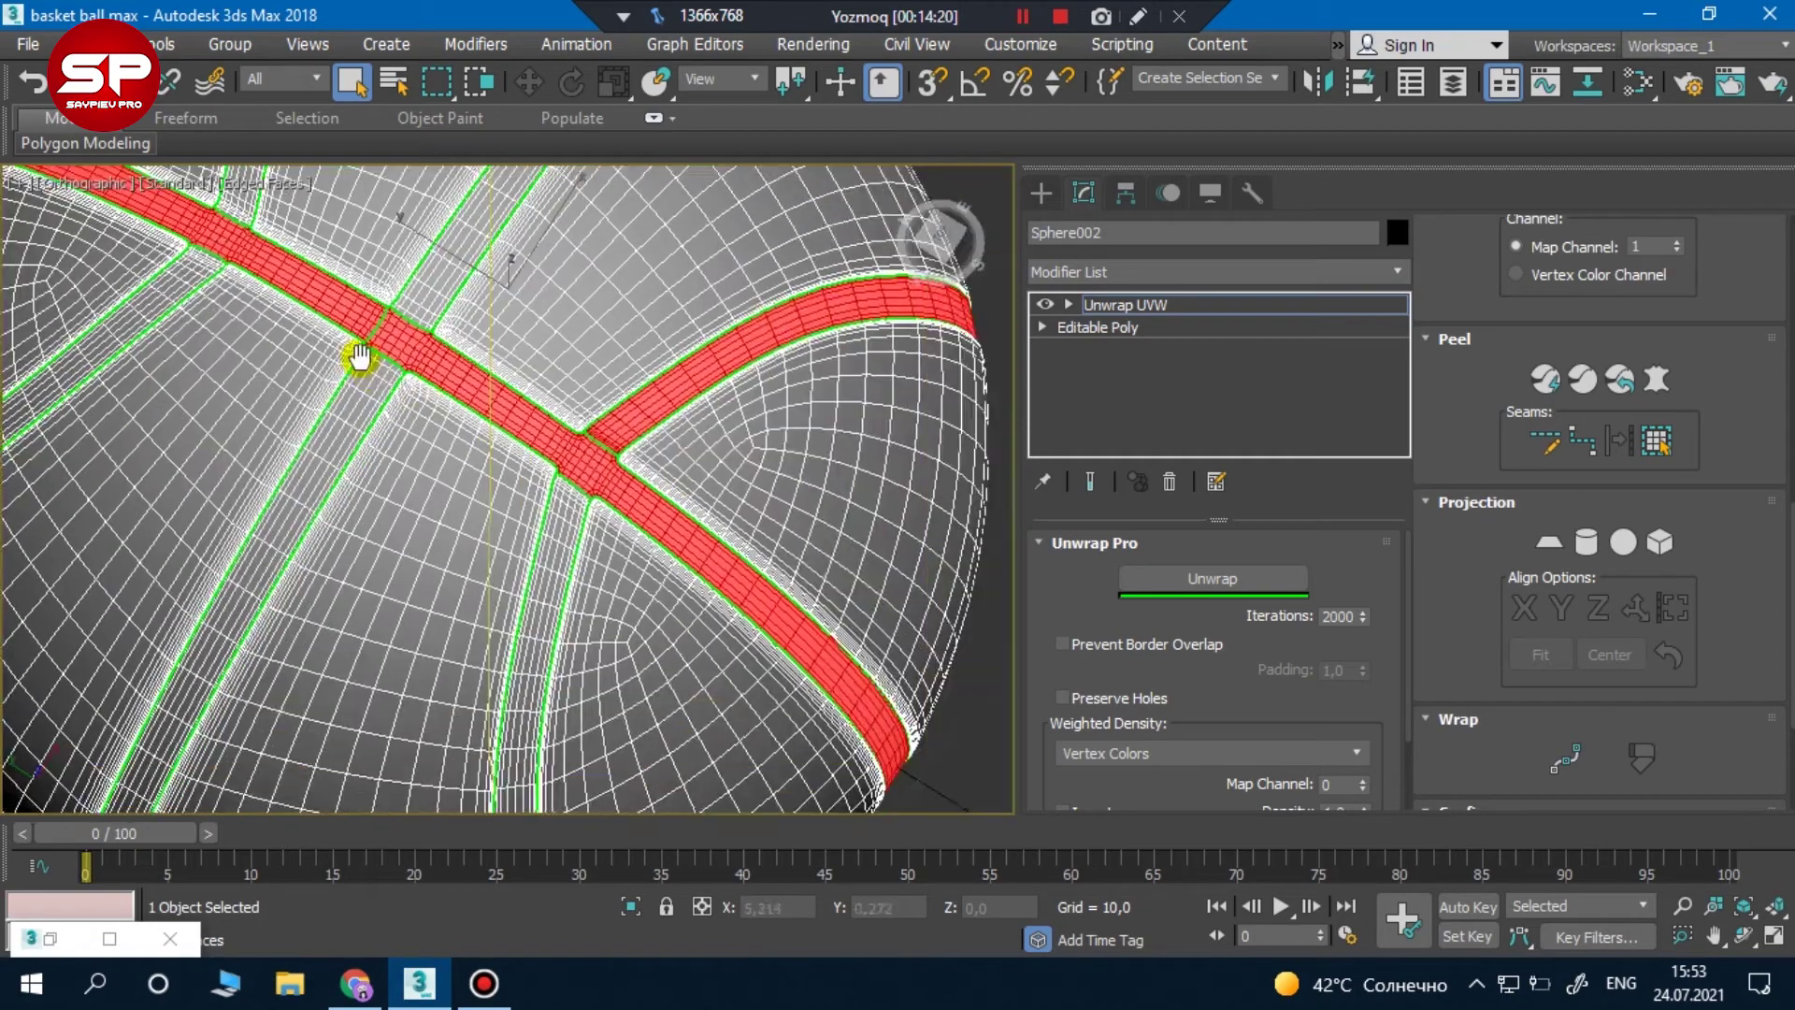
{"action": "scroll", "coordinate": [664, 441], "scroll_direction": "down", "scroll_amount": 2}
Convert the short edge at the groove corner into a seam
{"action": "middle_click_drag", "start_coordinate": [664, 441], "coordinate": [401, 220], "text": "alt"}
{"action": "scroll", "coordinate": [281, 281], "scroll_direction": "up", "scroll_amount": 2}
{"action": "scroll", "coordinate": [374, 243], "scroll_direction": "up", "scroll_amount": 3}
{"action": "scroll", "coordinate": [401, 239], "scroll_direction": "up", "scroll_amount": 1}
{"action": "scroll", "coordinate": [401, 239], "scroll_direction": "down", "scroll_amount": 3}
{"action": "middle_click_drag", "start_coordinate": [497, 433], "coordinate": [606, 577]}
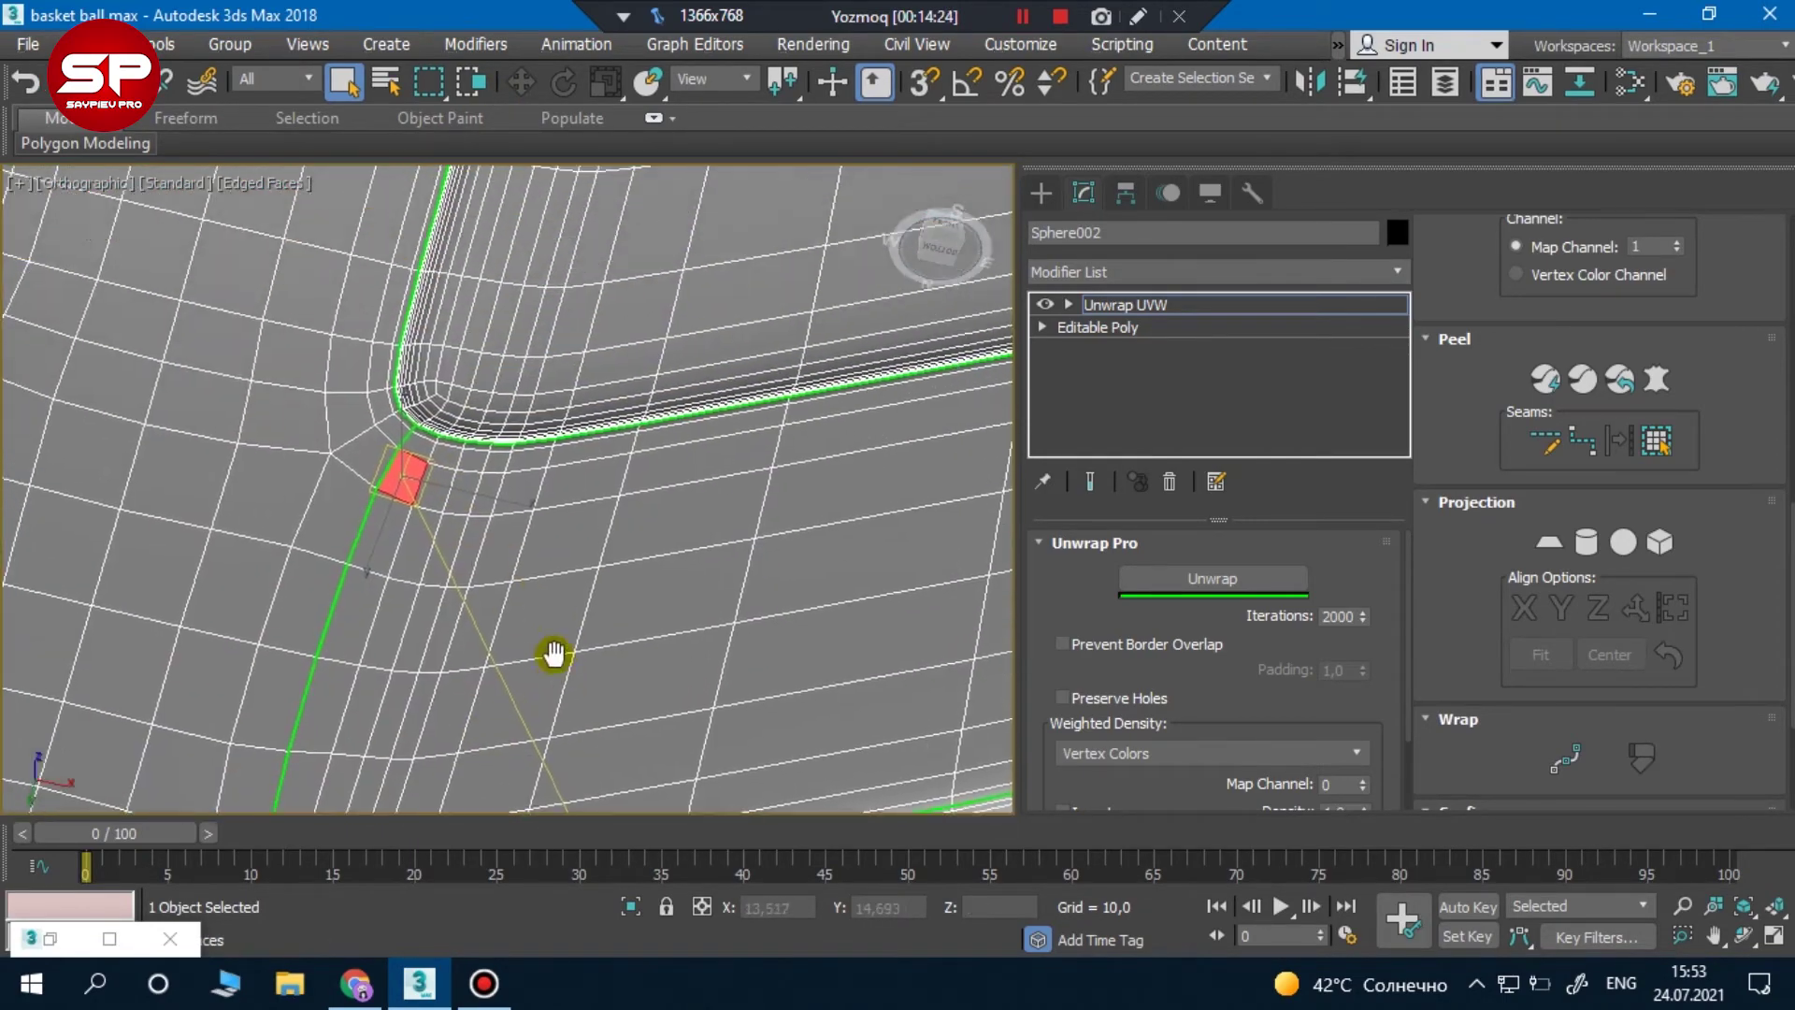
{"action": "scroll", "coordinate": [229, 369], "scroll_direction": "up", "scroll_amount": 2}
{"action": "scroll", "coordinate": [313, 460], "scroll_direction": "up", "scroll_amount": 2}
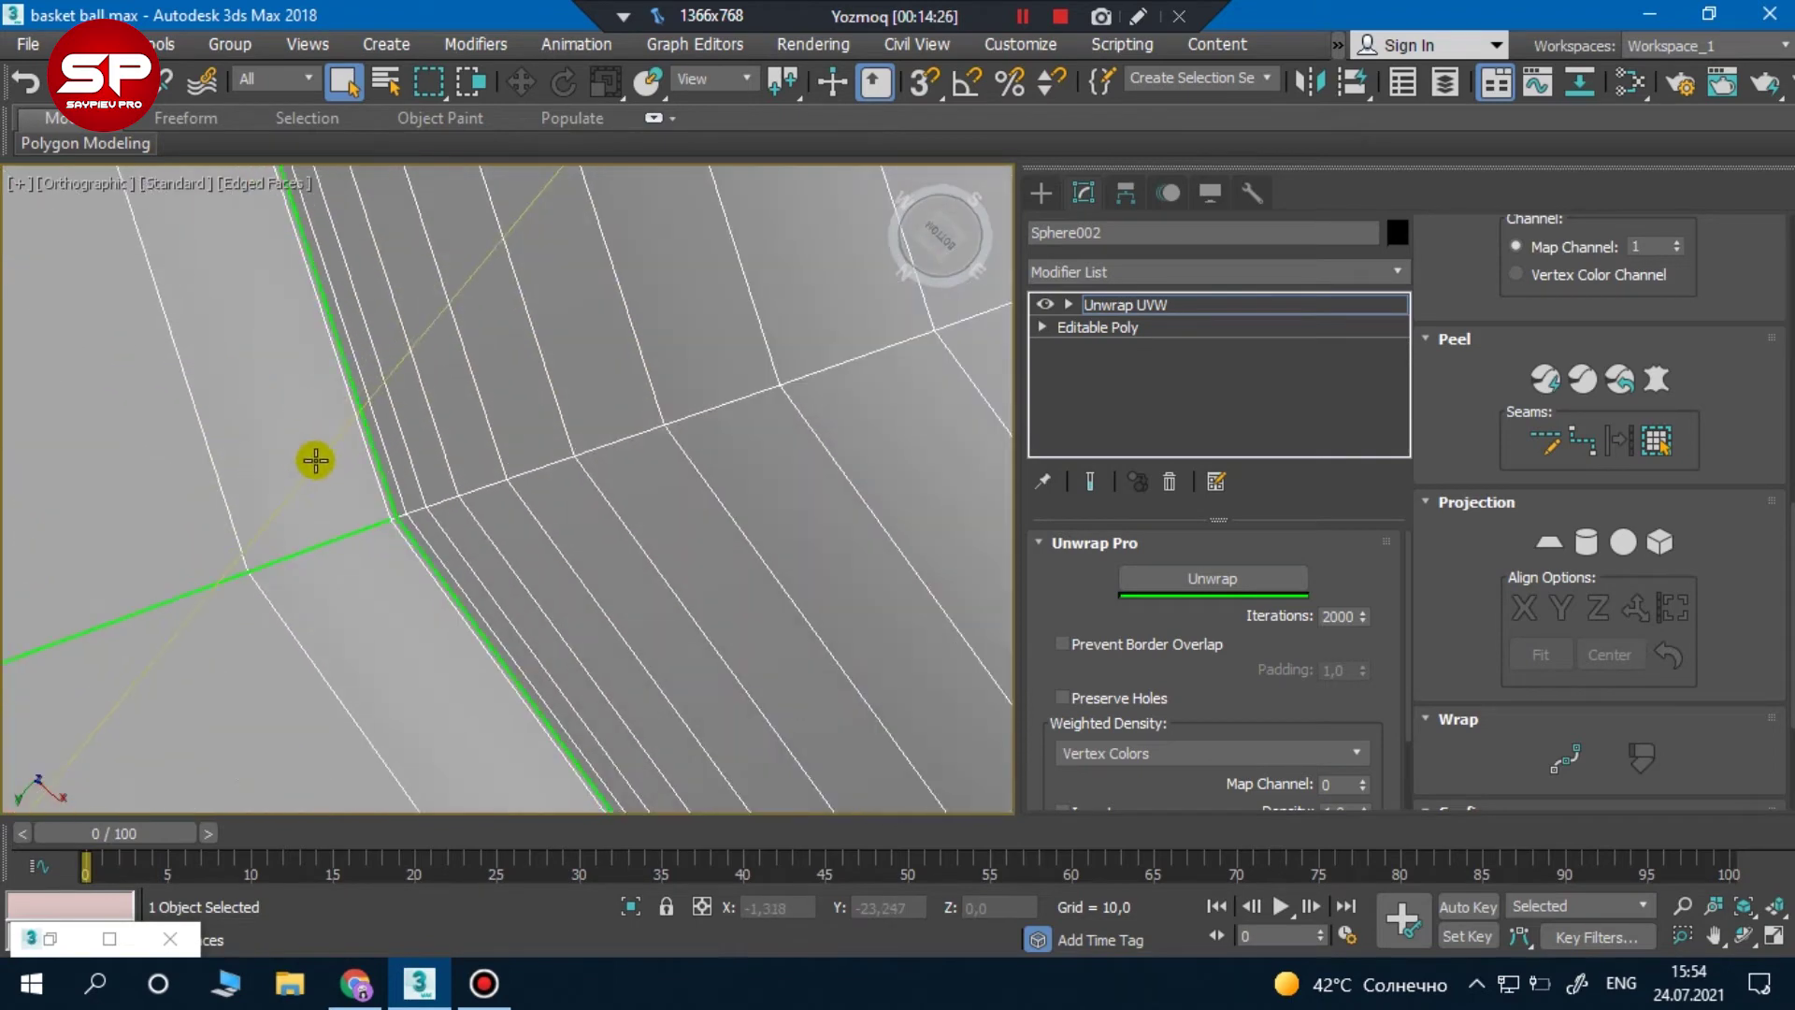
{"action": "scroll", "coordinate": [452, 571], "scroll_direction": "up", "scroll_amount": 2}
{"action": "middle_click_drag", "start_coordinate": [453, 571], "coordinate": [549, 593], "text": "alt"}
{"action": "left_click", "coordinate": [559, 555]}
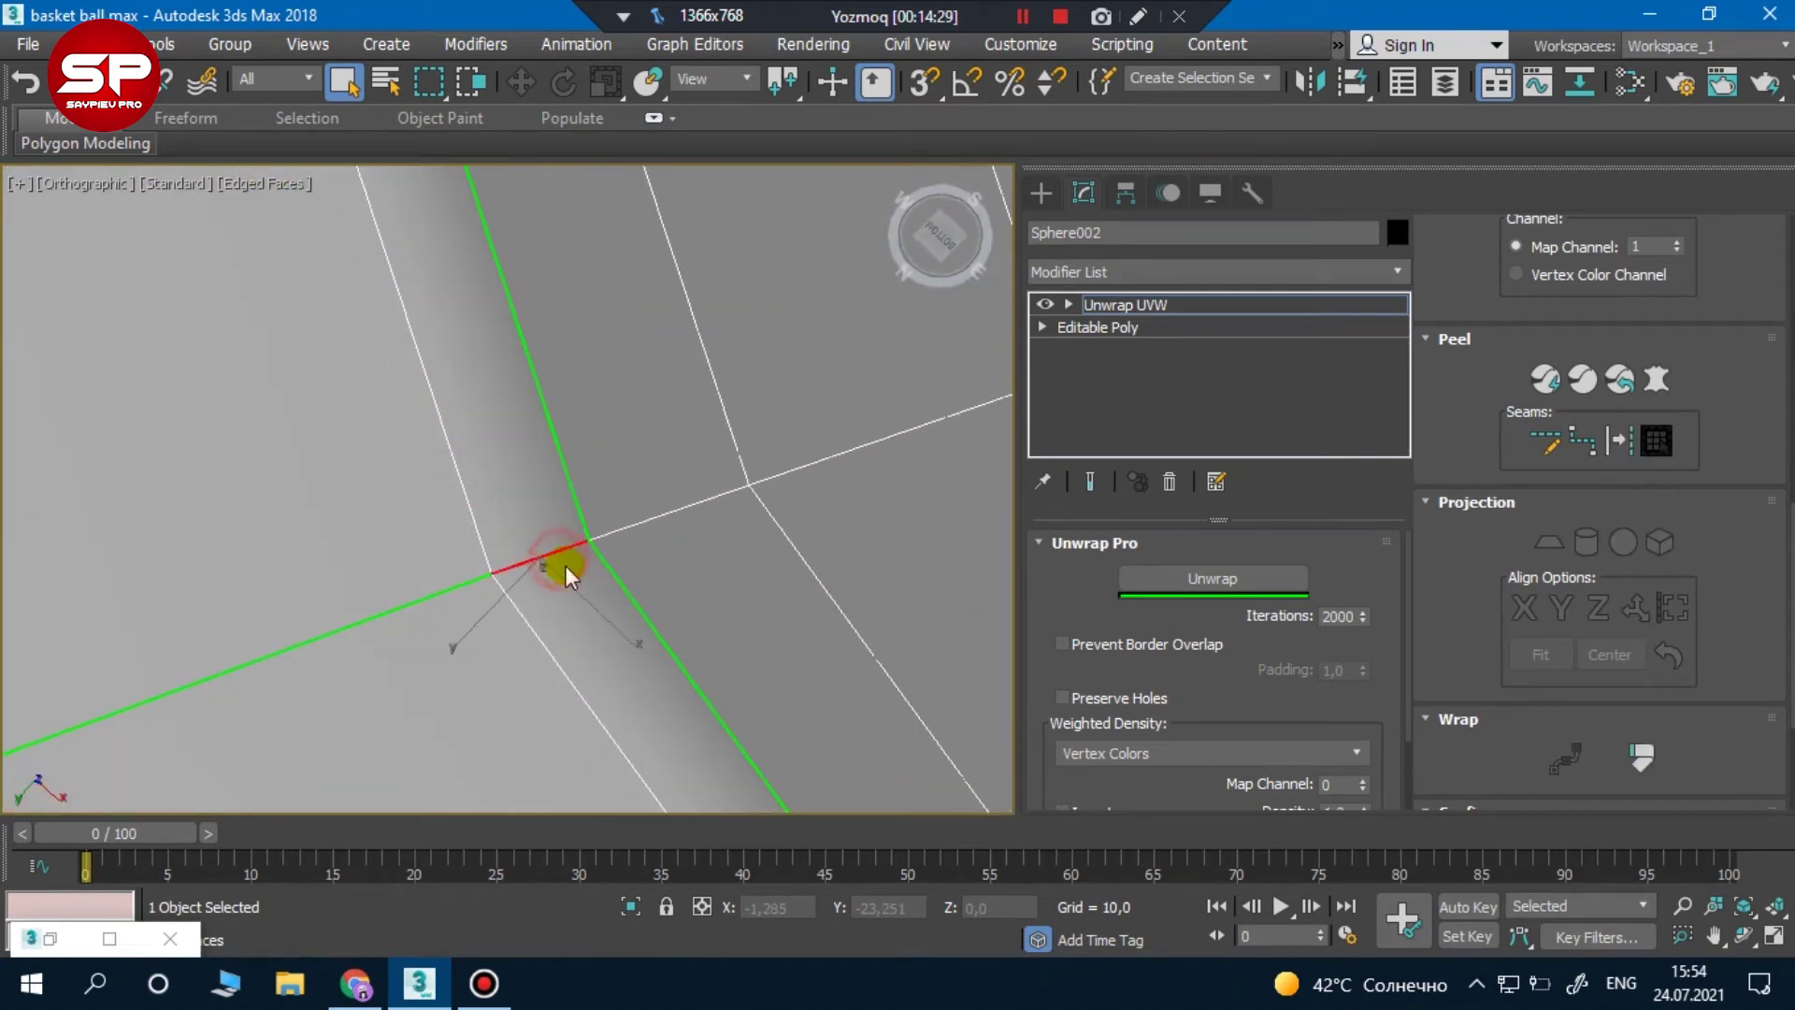
{"action": "left_click", "coordinate": [1617, 440]}
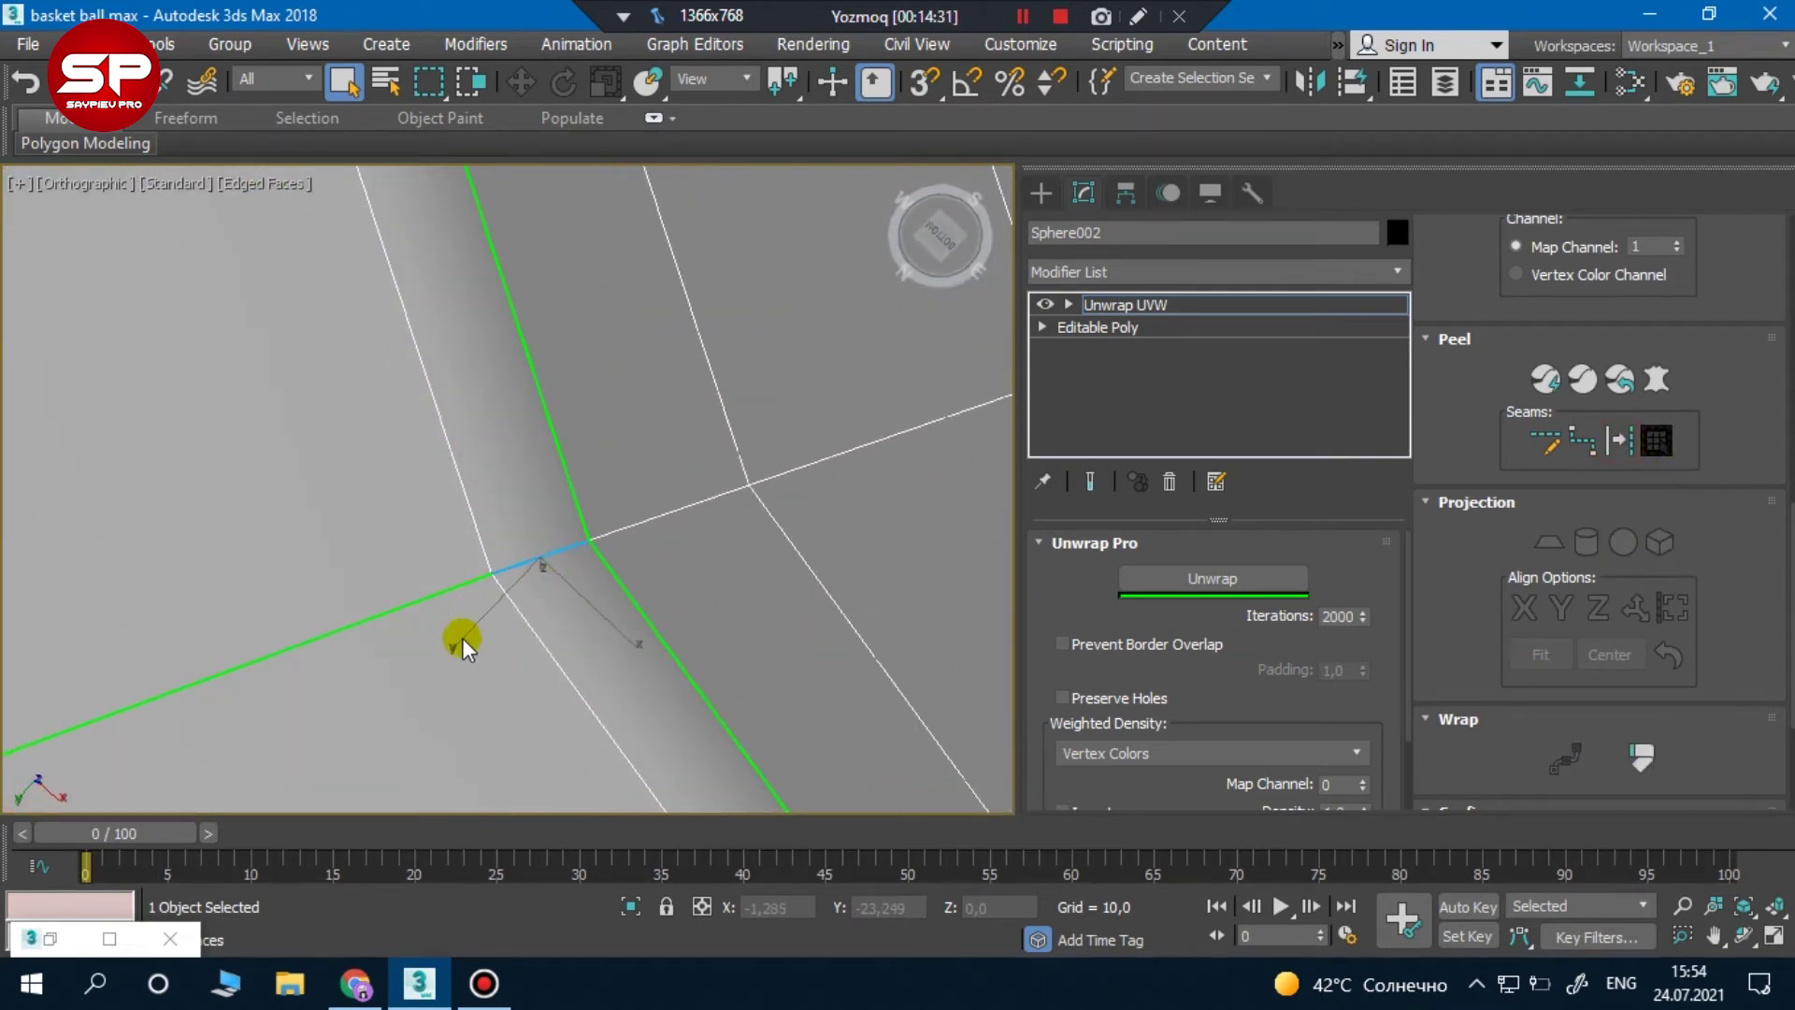
Select the seam-bounded diagonal groove strip and peel it
{"action": "left_click", "coordinate": [266, 573]}
{"action": "scroll", "coordinate": [267, 573], "scroll_direction": "down", "scroll_amount": 1}
{"action": "scroll", "coordinate": [544, 441], "scroll_direction": "down", "scroll_amount": 2}
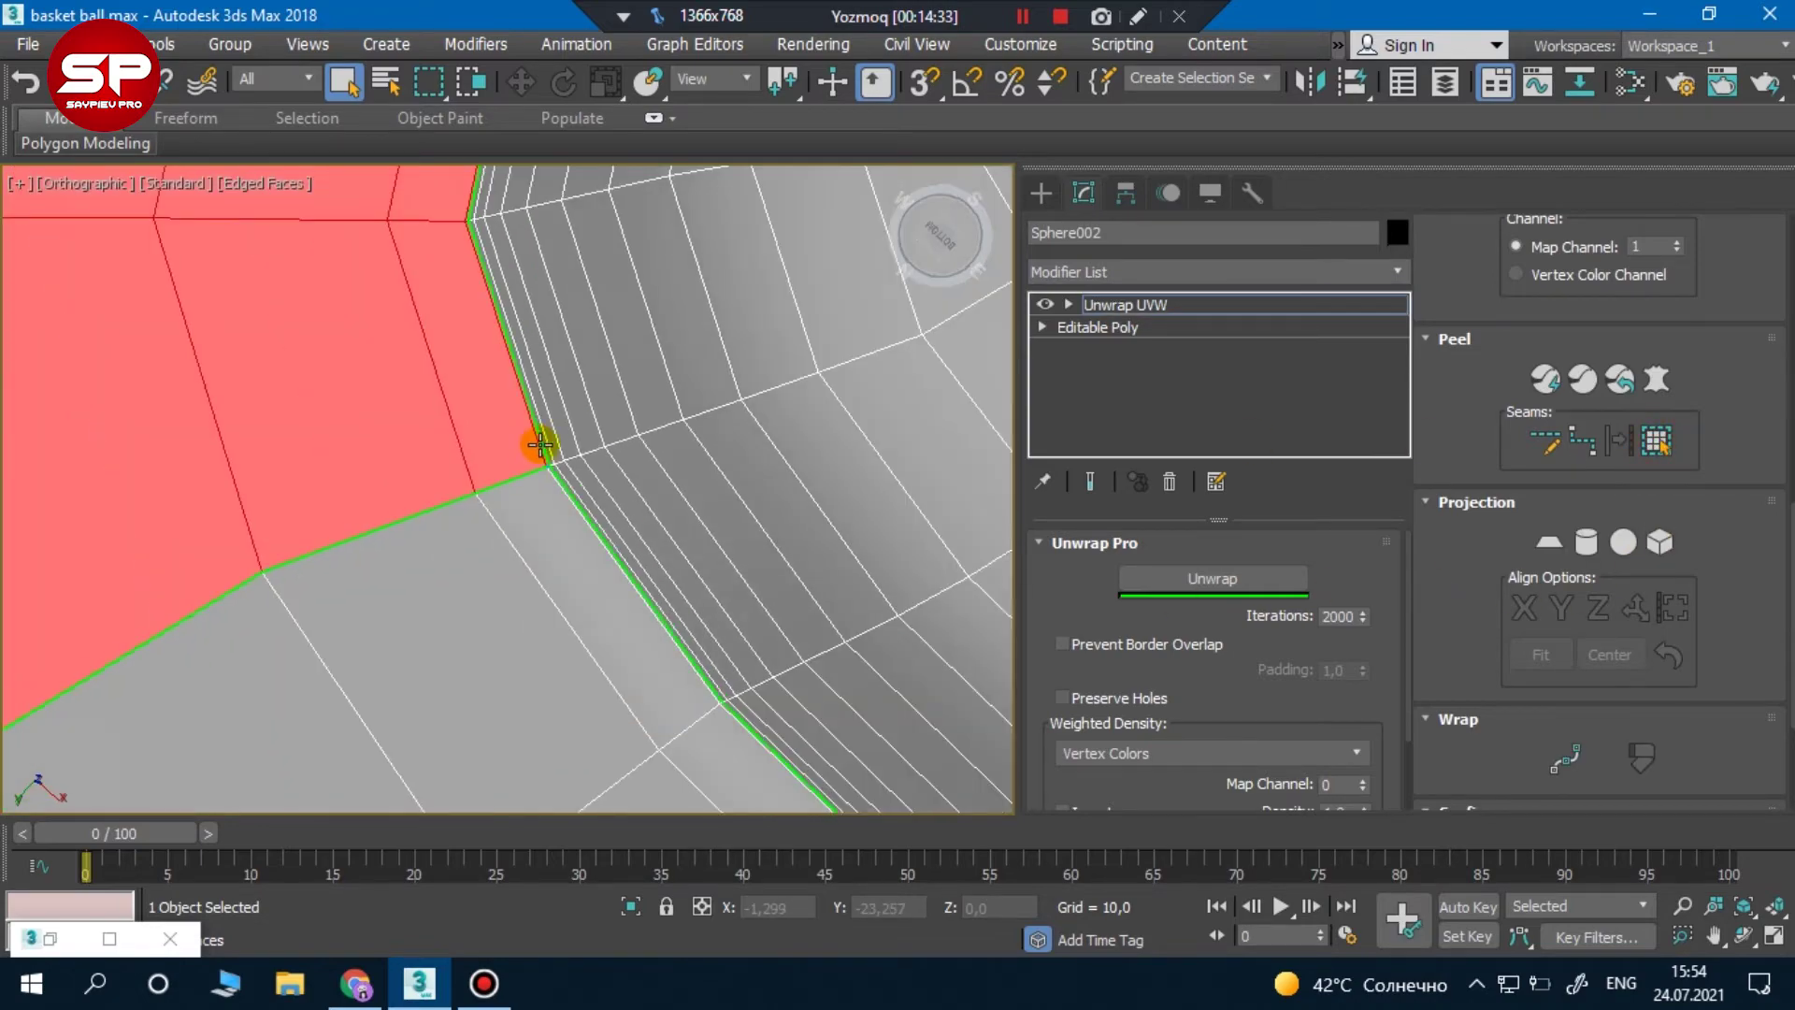
{"action": "scroll", "coordinate": [546, 450], "scroll_direction": "down", "scroll_amount": 2}
{"action": "scroll", "coordinate": [546, 450], "scroll_direction": "down", "scroll_amount": 4}
{"action": "scroll", "coordinate": [561, 461], "scroll_direction": "down", "scroll_amount": 3}
{"action": "left_click", "coordinate": [1618, 390]}
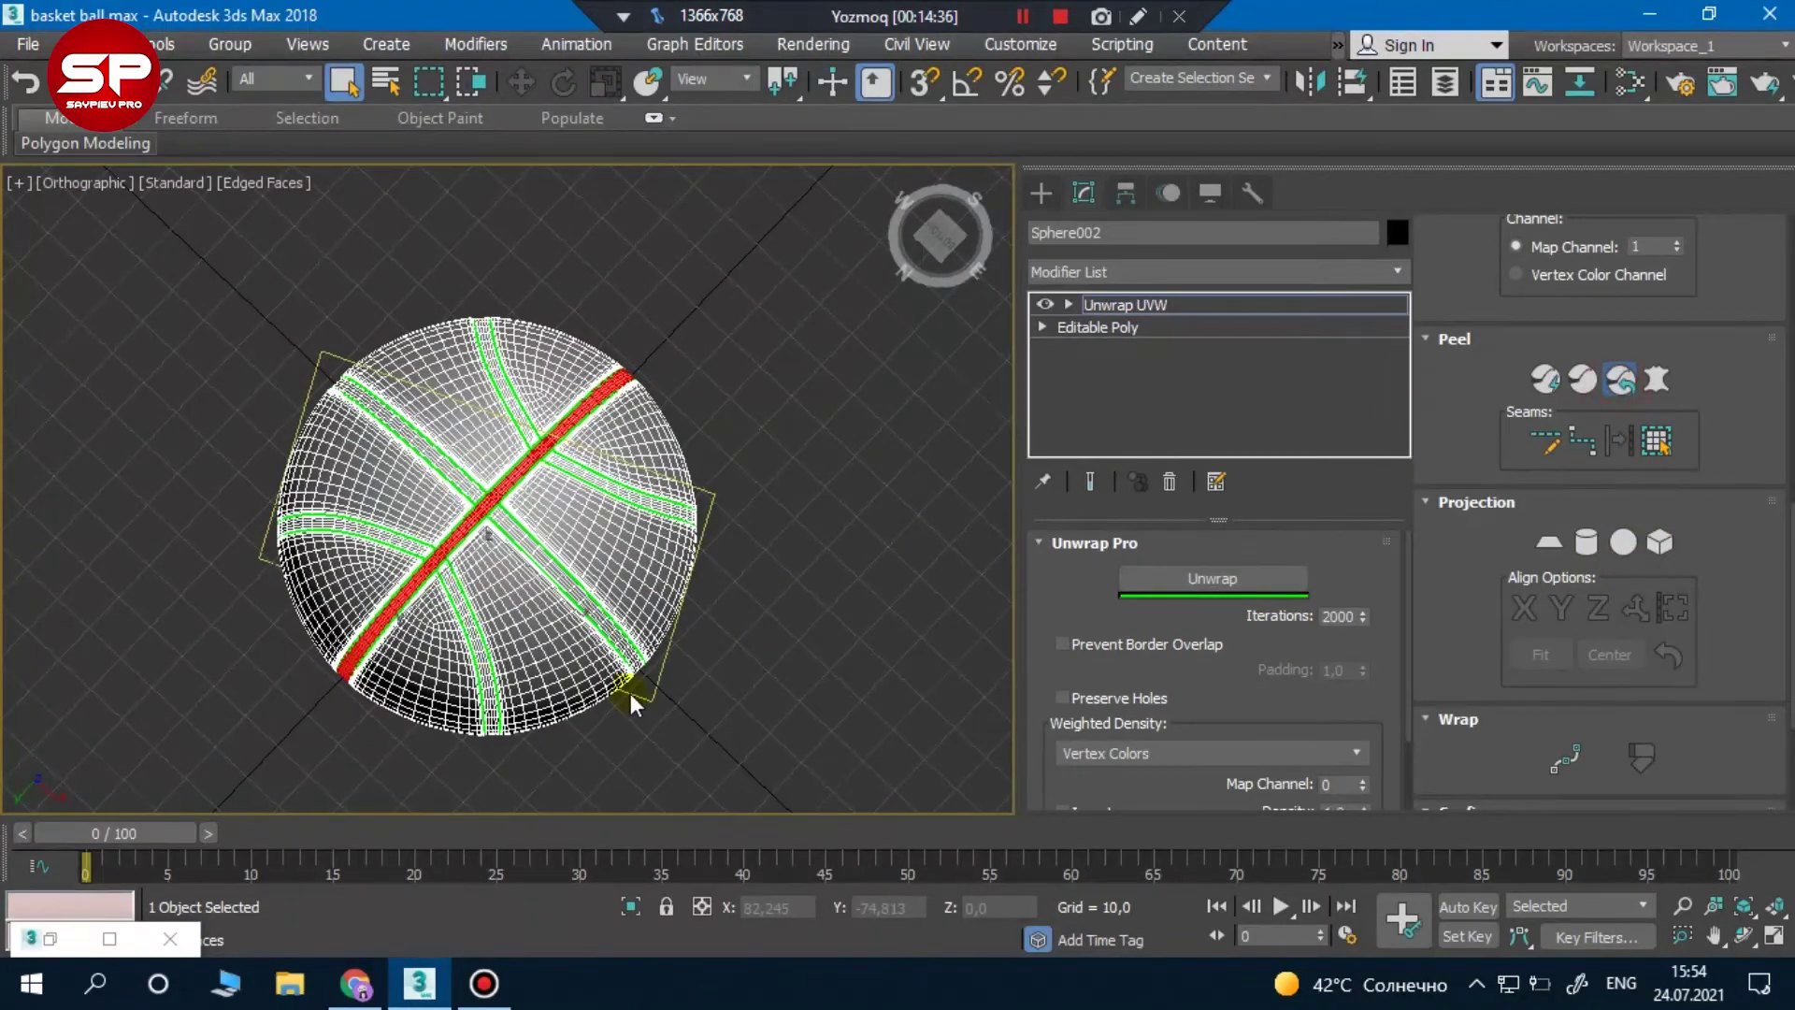
Restore the Edit UVWs window and move it aside so the ball stays visible
{"action": "double_click", "coordinate": [56, 940]}
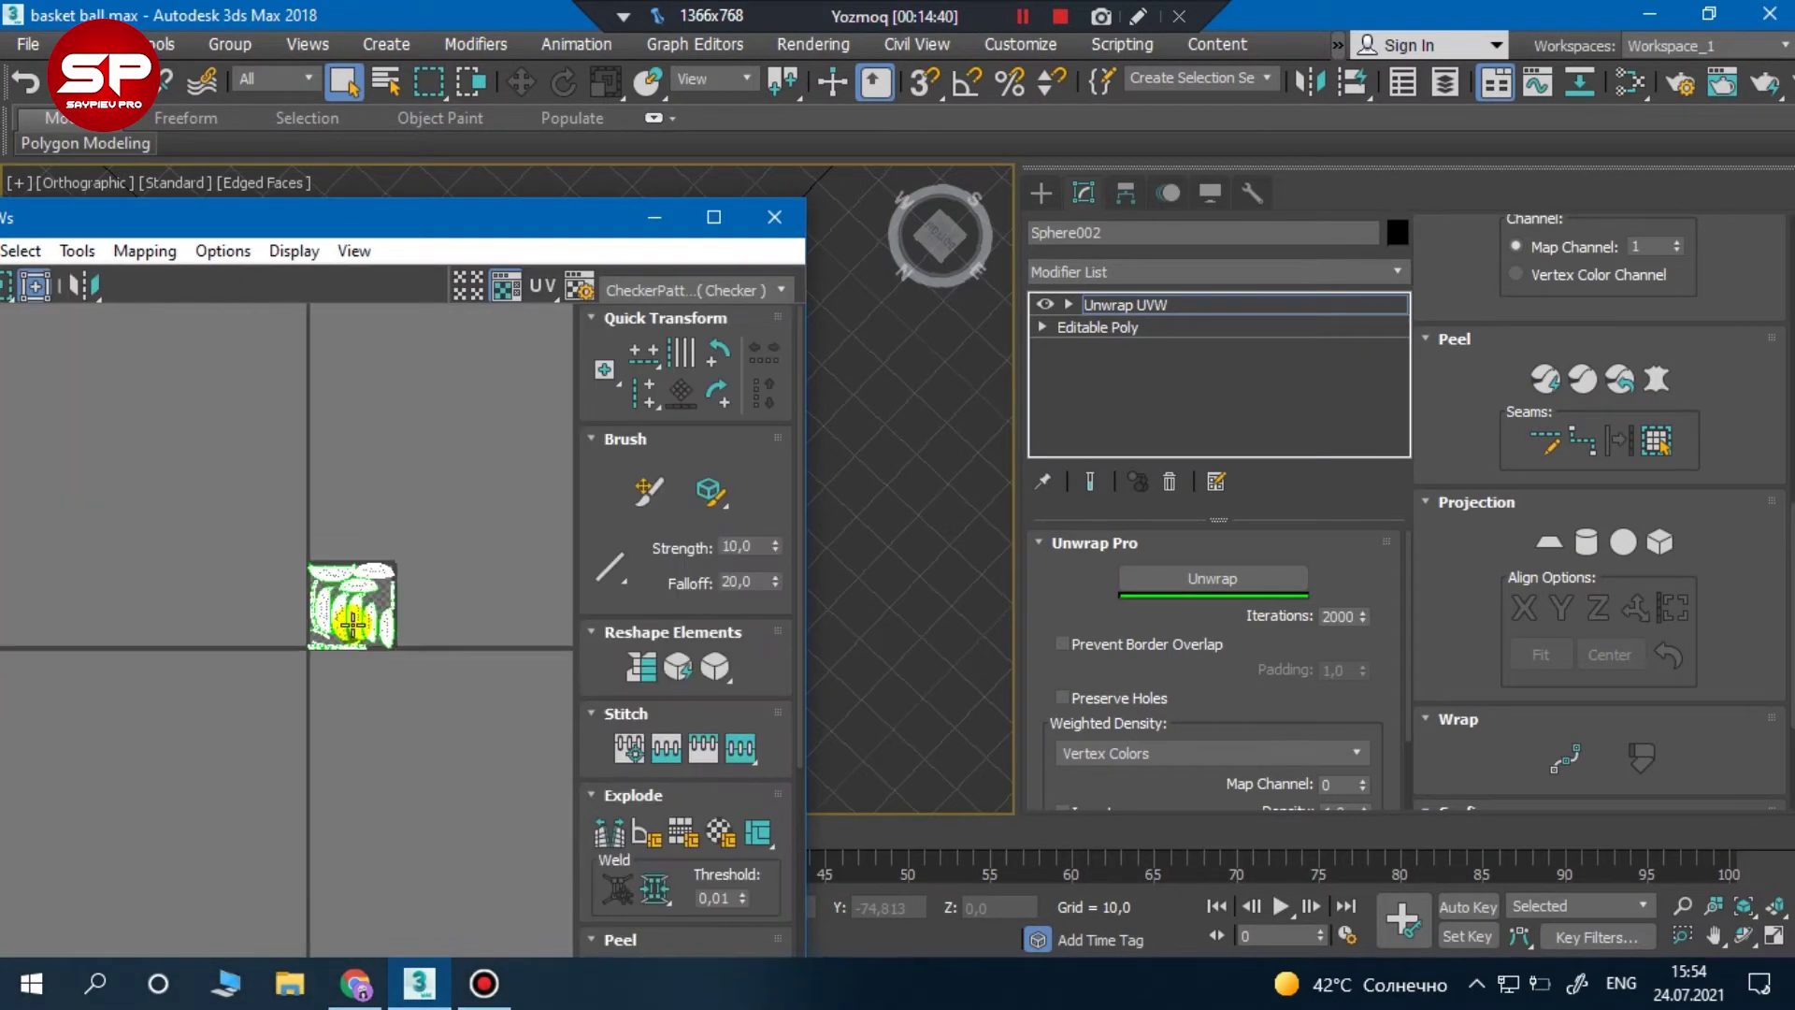
{"action": "scroll", "coordinate": [351, 624], "scroll_direction": "up", "scroll_amount": 4}
{"action": "left_click", "coordinate": [1620, 388]}
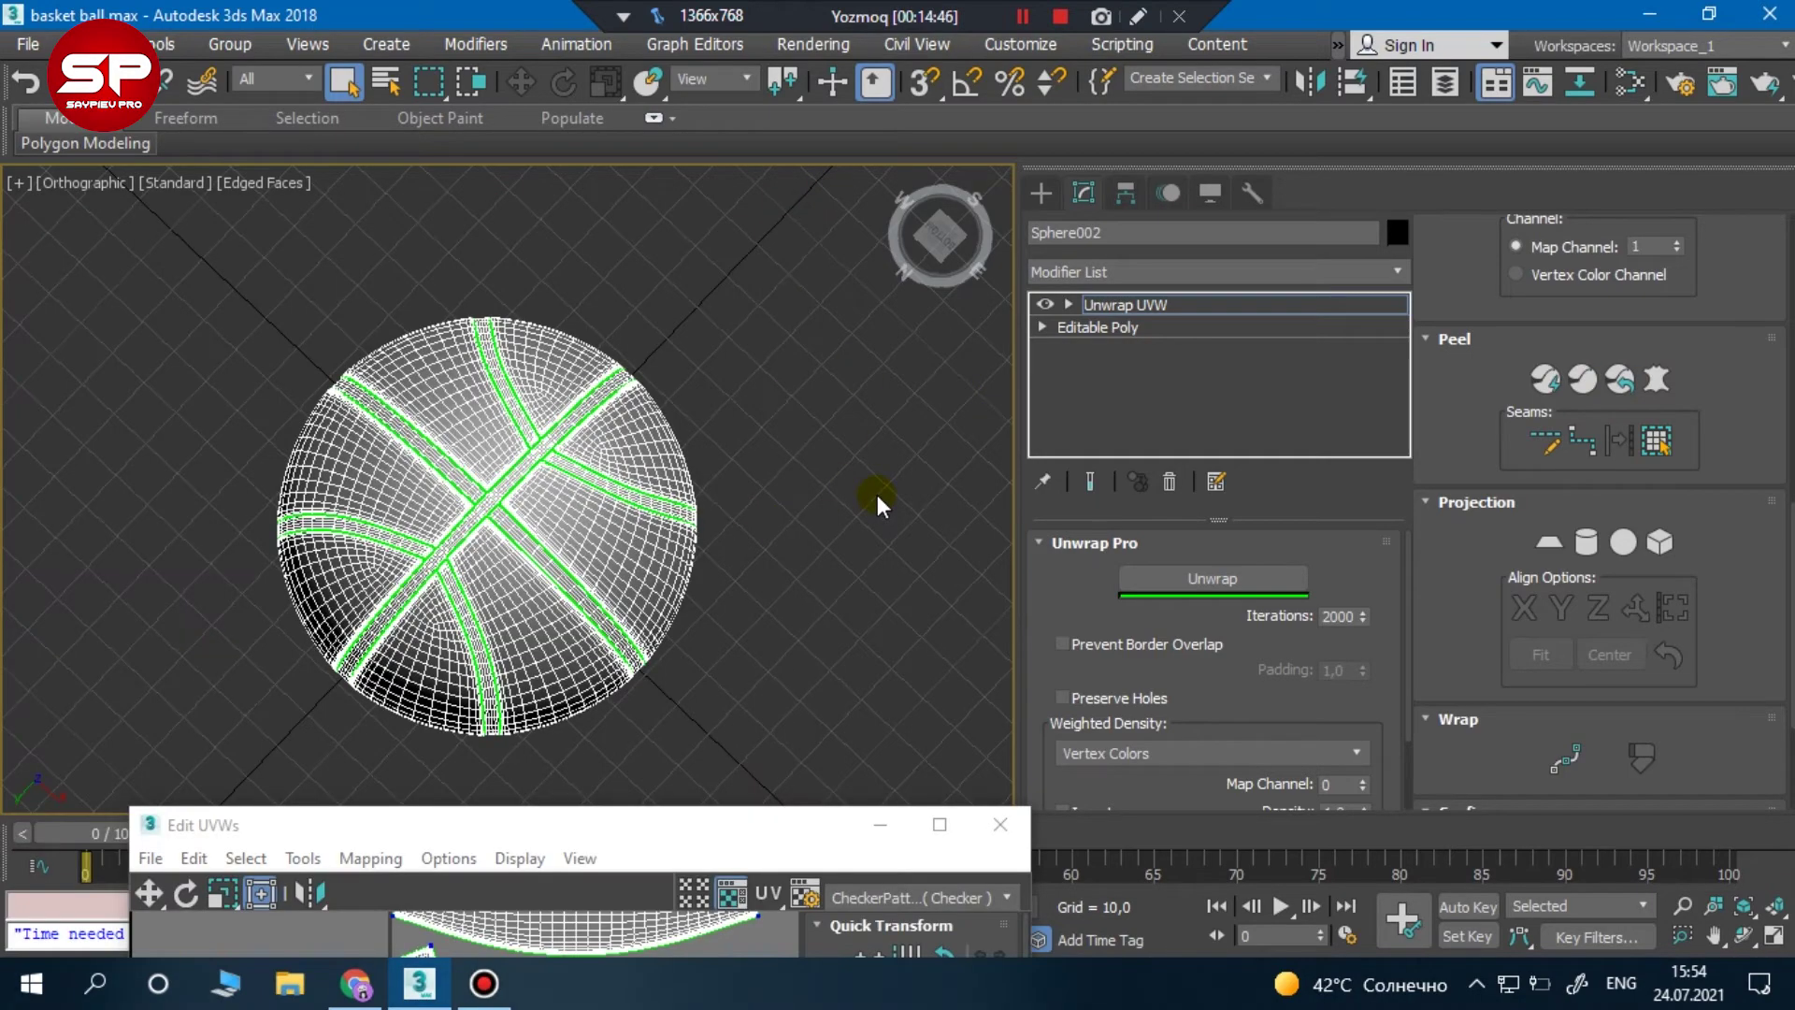
{"action": "left_click", "coordinate": [594, 828]}
{"action": "left_click_drag", "start_coordinate": [594, 828], "coordinate": [550, 310]}
{"action": "scroll", "coordinate": [520, 560], "scroll_direction": "down", "scroll_amount": 4}
{"action": "scroll", "coordinate": [552, 575], "scroll_direction": "up", "scroll_amount": 2}
{"action": "left_click_drag", "start_coordinate": [610, 310], "coordinate": [465, 701]}
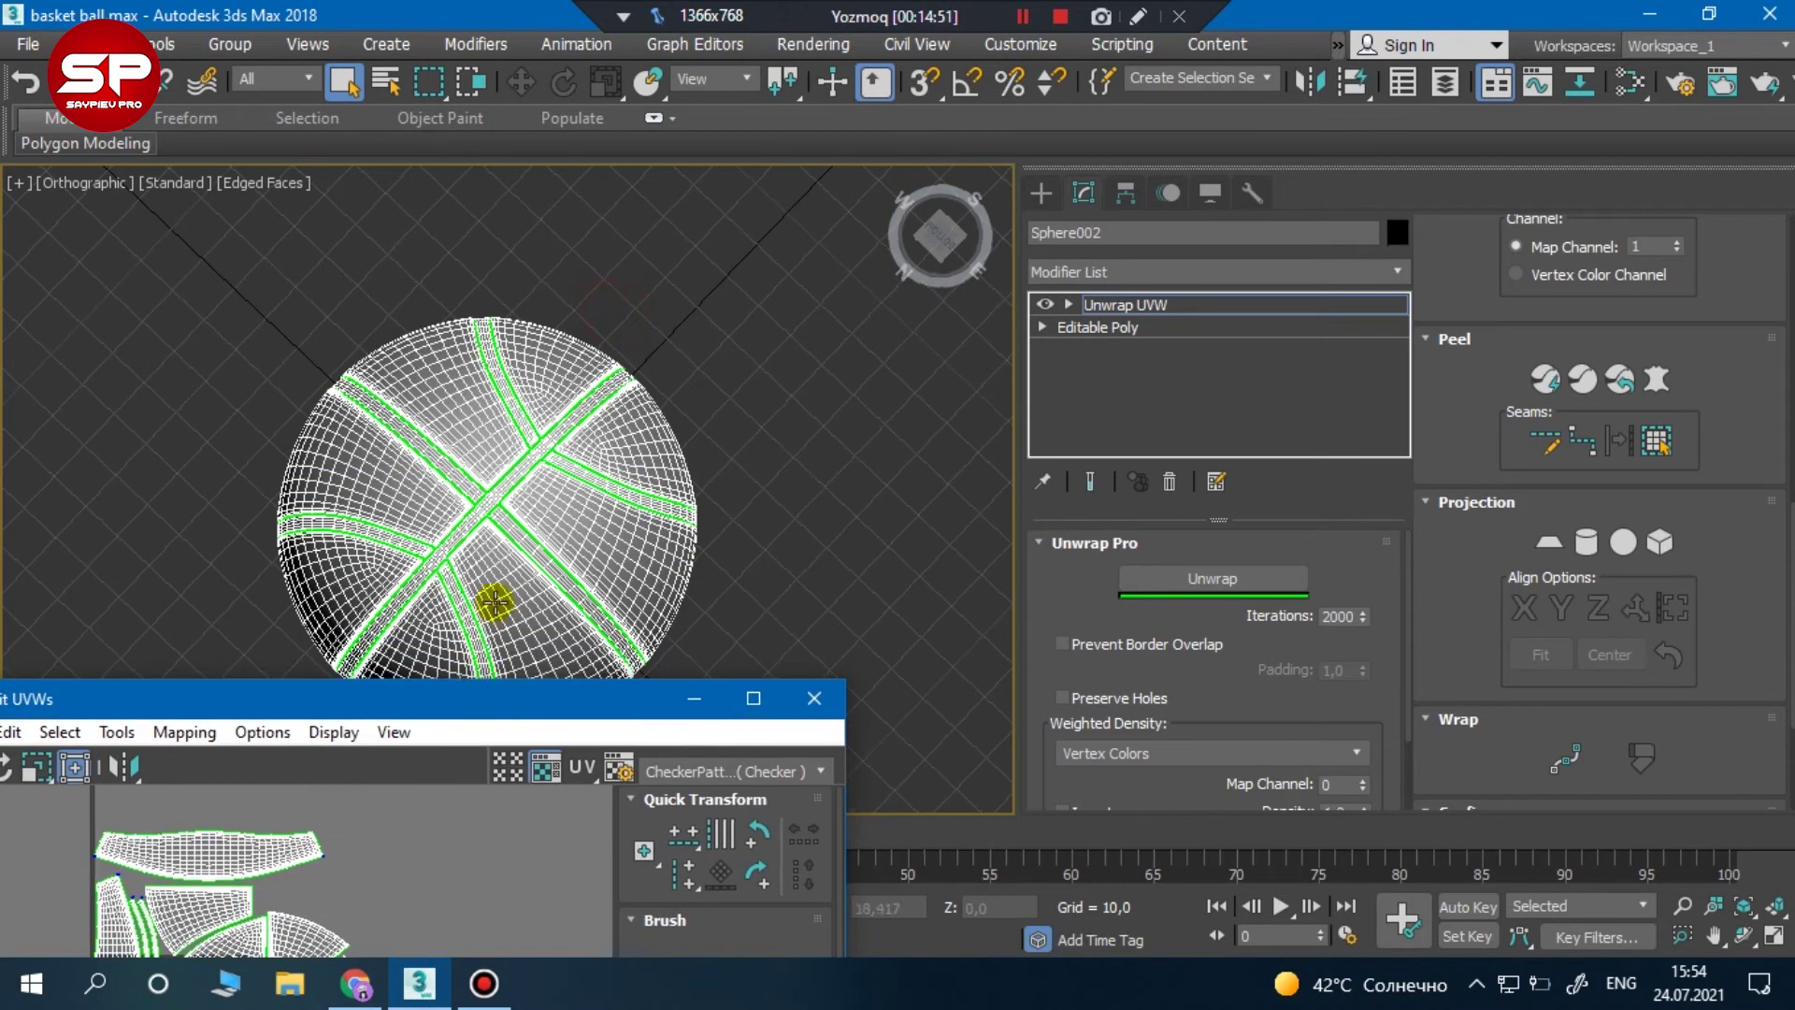
{"action": "scroll", "coordinate": [662, 403], "scroll_direction": "up", "scroll_amount": 5}
{"action": "left_click", "coordinate": [743, 322]}
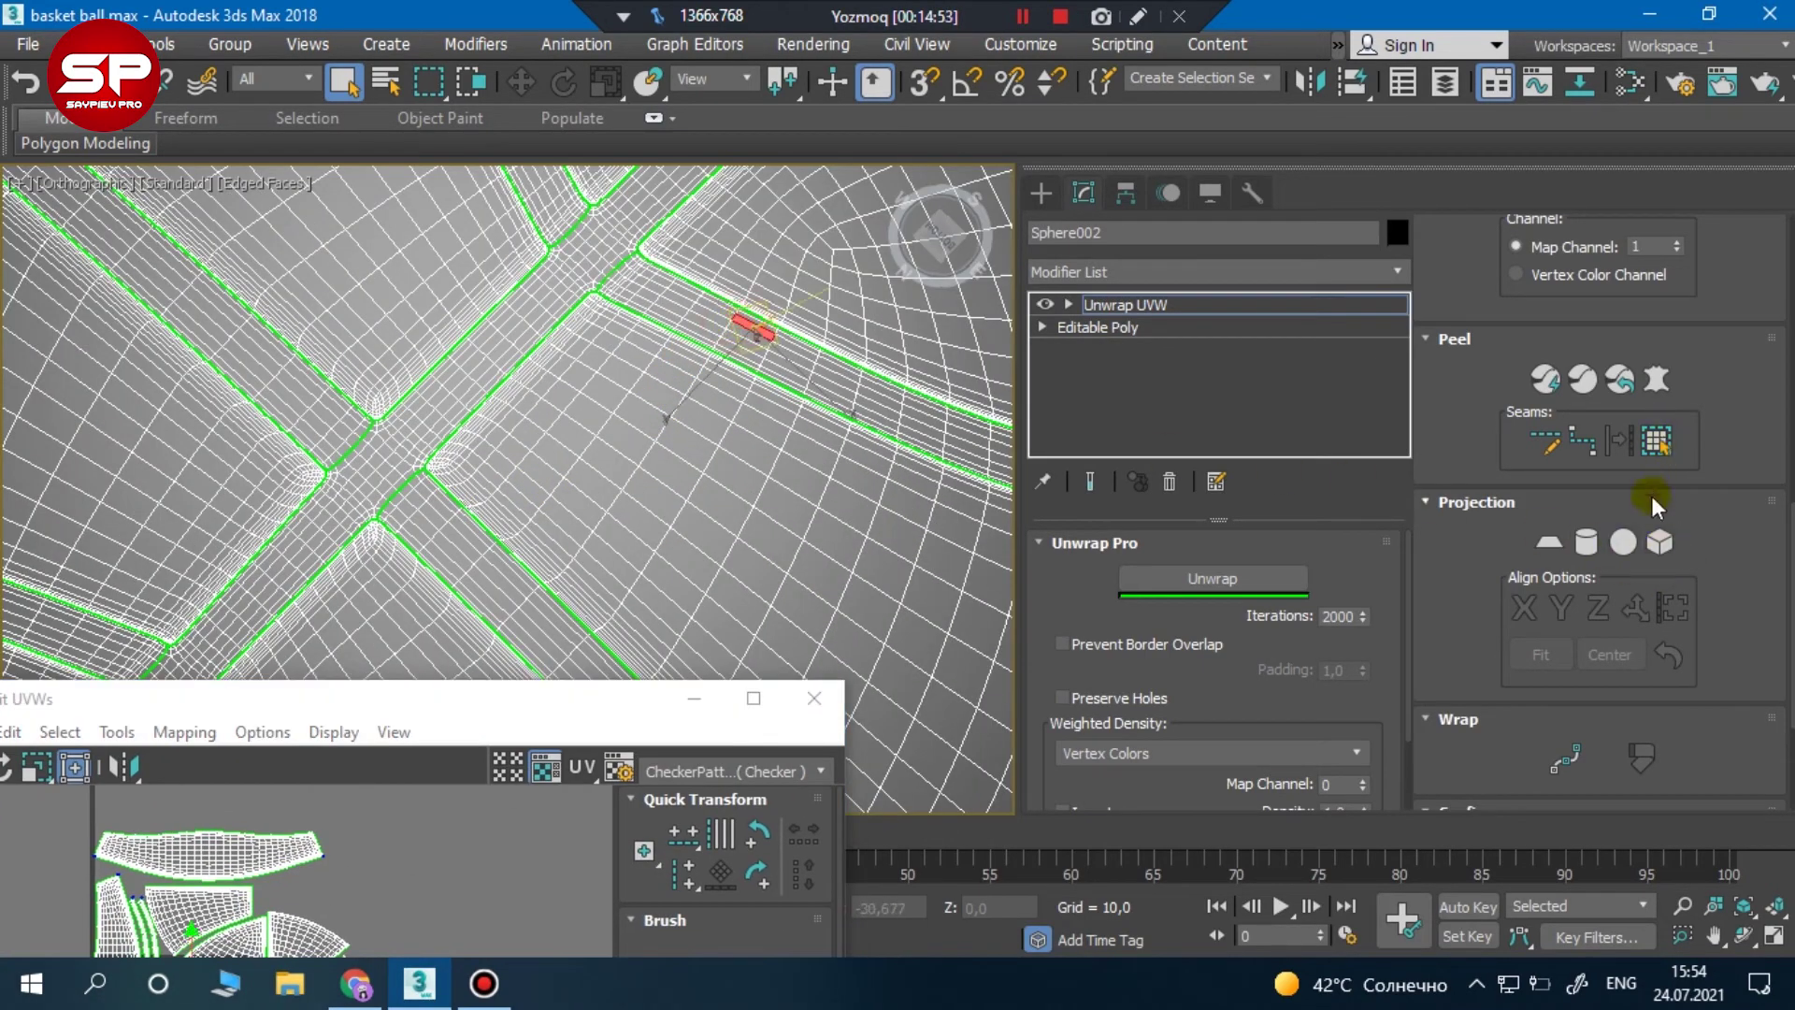
Grow the face selection along two more groove strips and peel each one
{"action": "left_click", "coordinate": [1656, 440]}
{"action": "left_click", "coordinate": [1620, 377]}
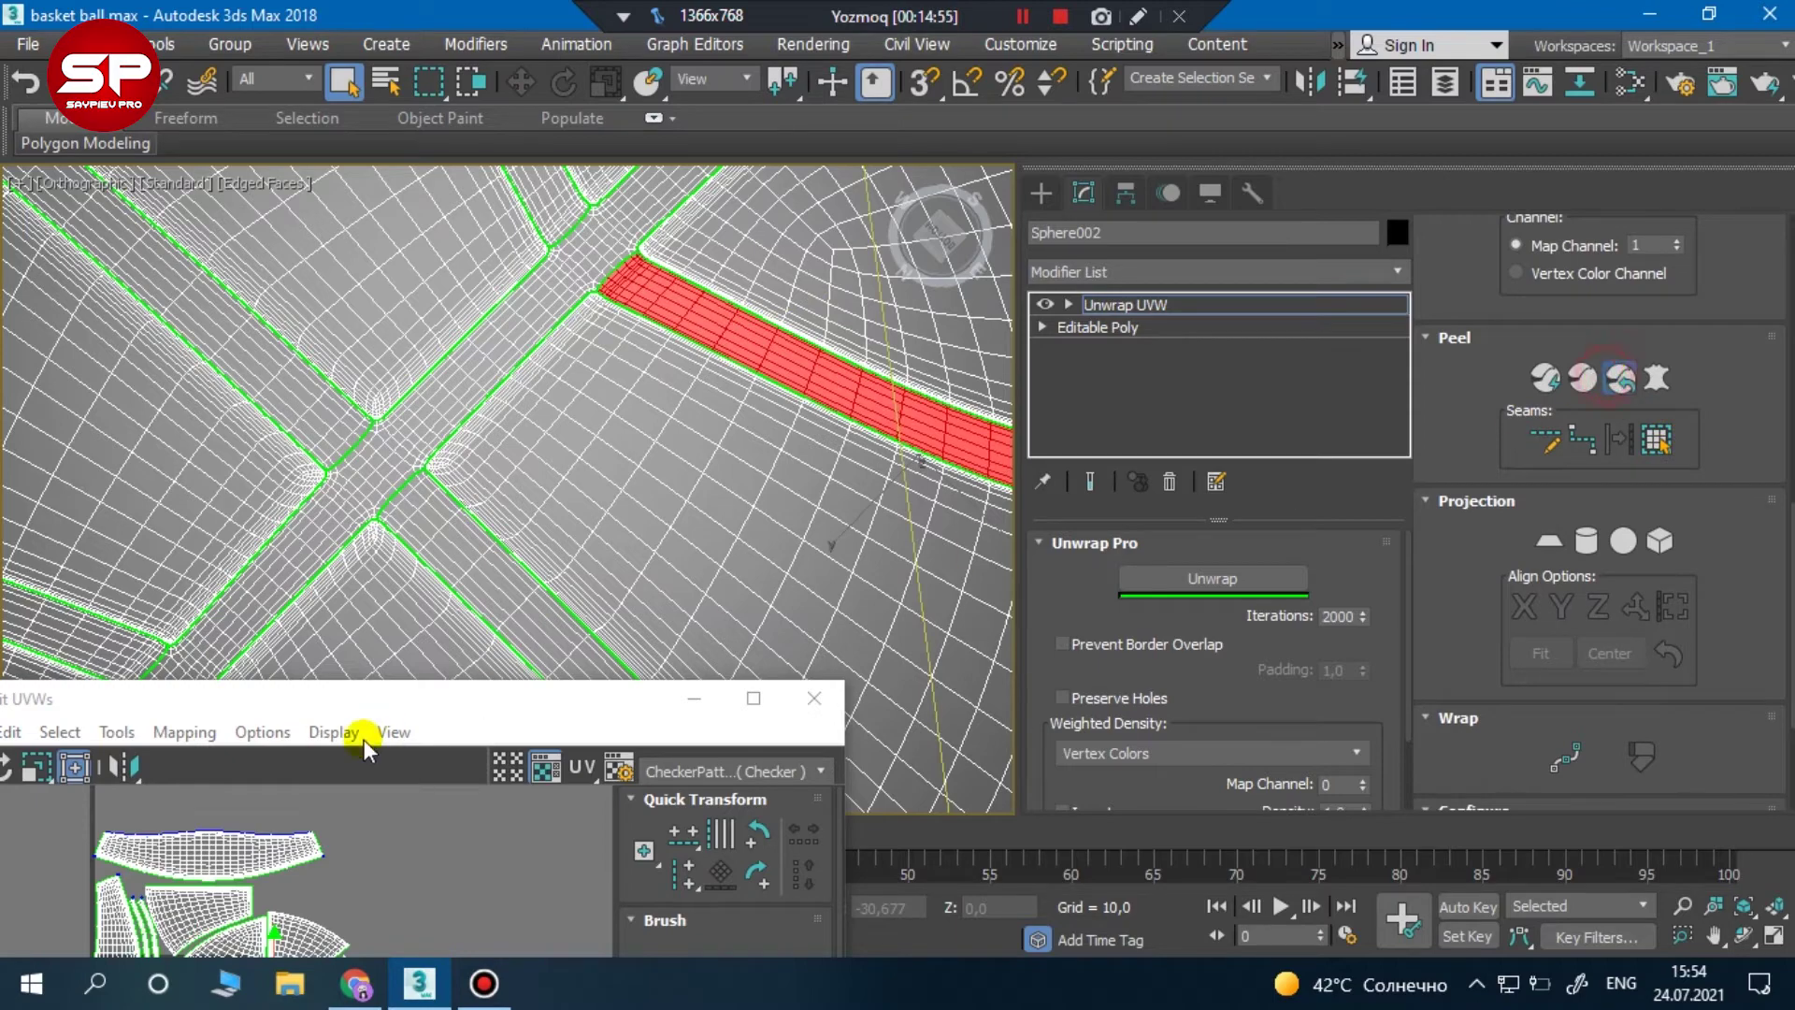
{"action": "left_click_drag", "start_coordinate": [361, 706], "coordinate": [494, 587]}
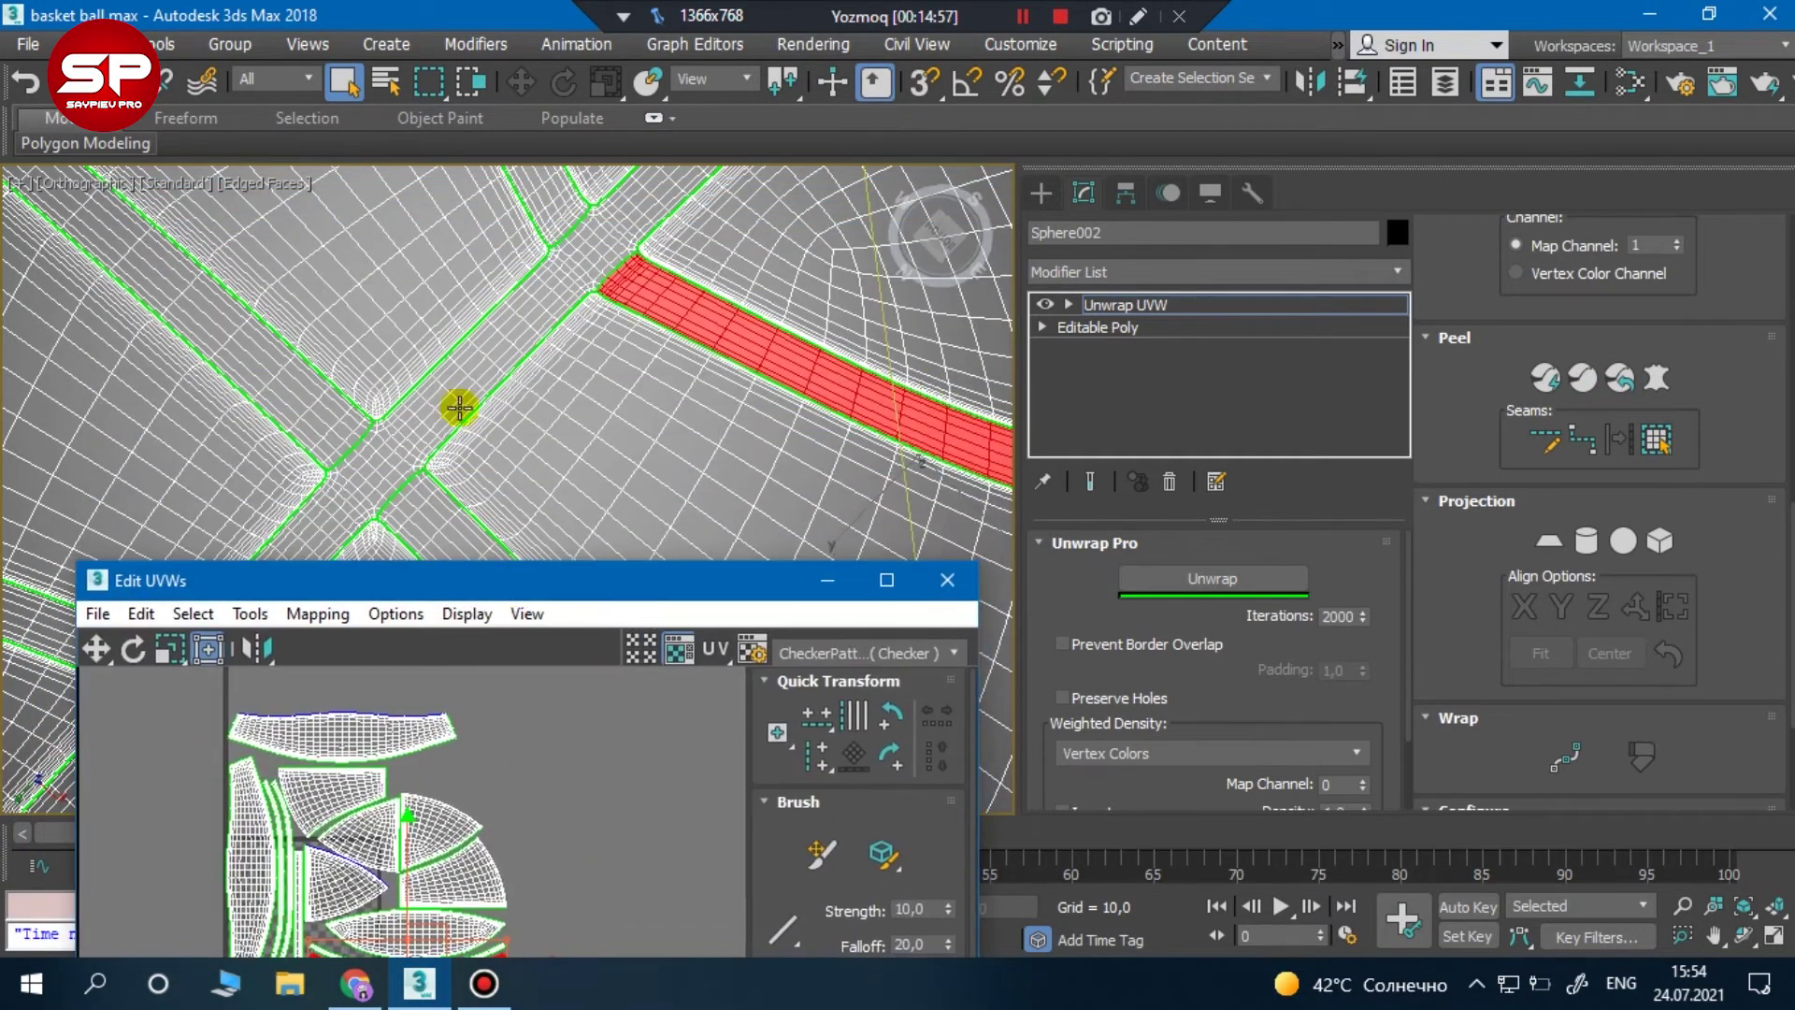
{"action": "left_click", "coordinate": [447, 367]}
{"action": "left_click", "coordinate": [1655, 439]}
{"action": "left_click", "coordinate": [1622, 377]}
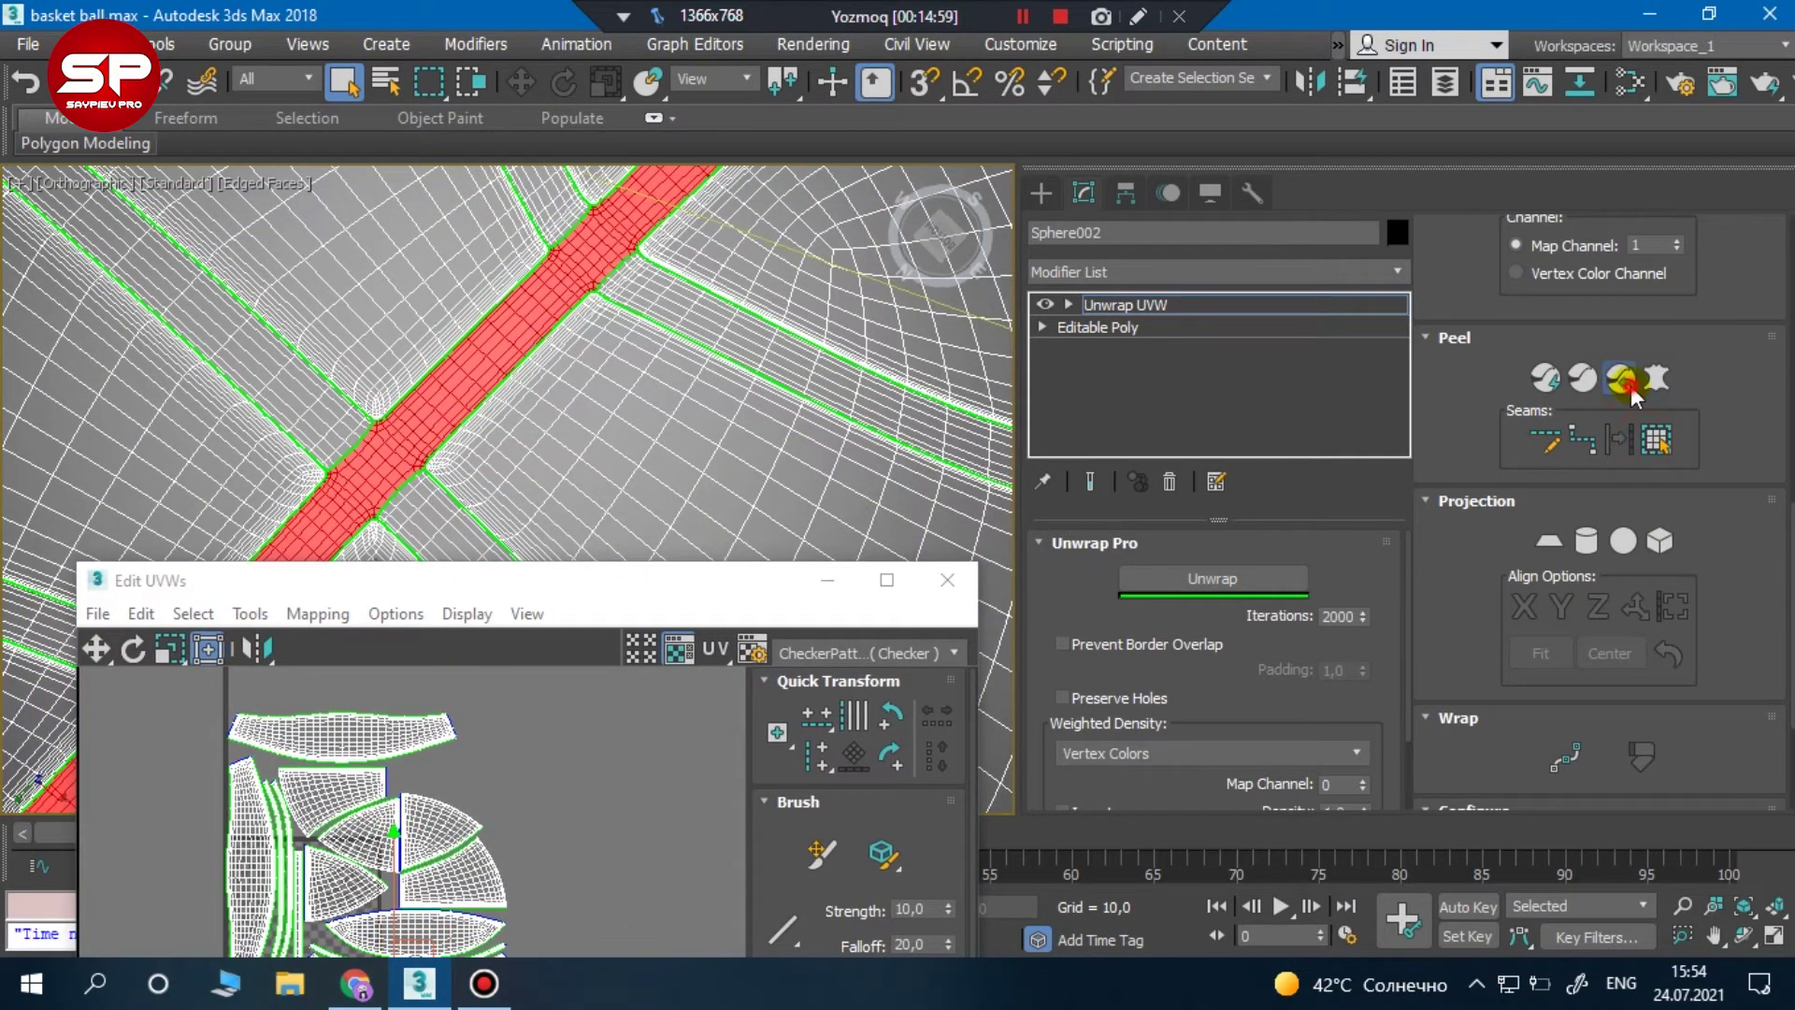
{"action": "left_click", "coordinate": [643, 582]}
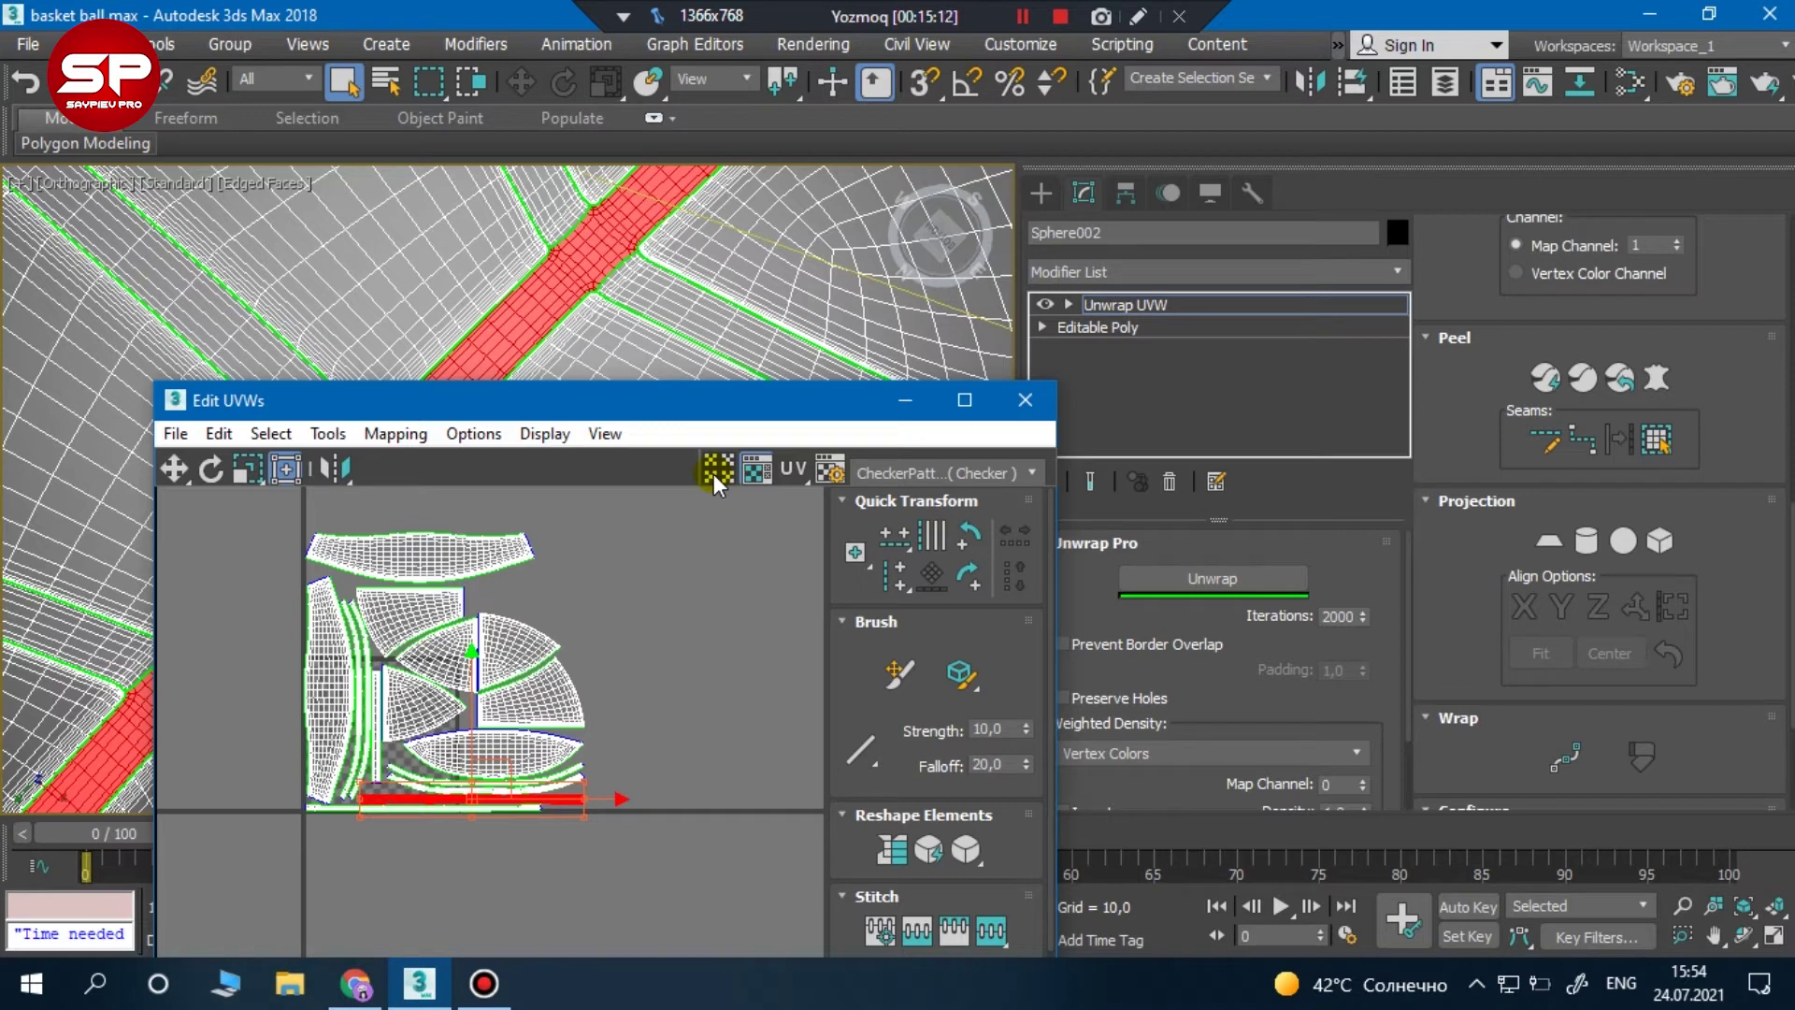
Select all UV islands to gather them into one block, then clear the selection
{"action": "left_click_drag", "start_coordinate": [340, 609], "coordinate": [689, 473]}
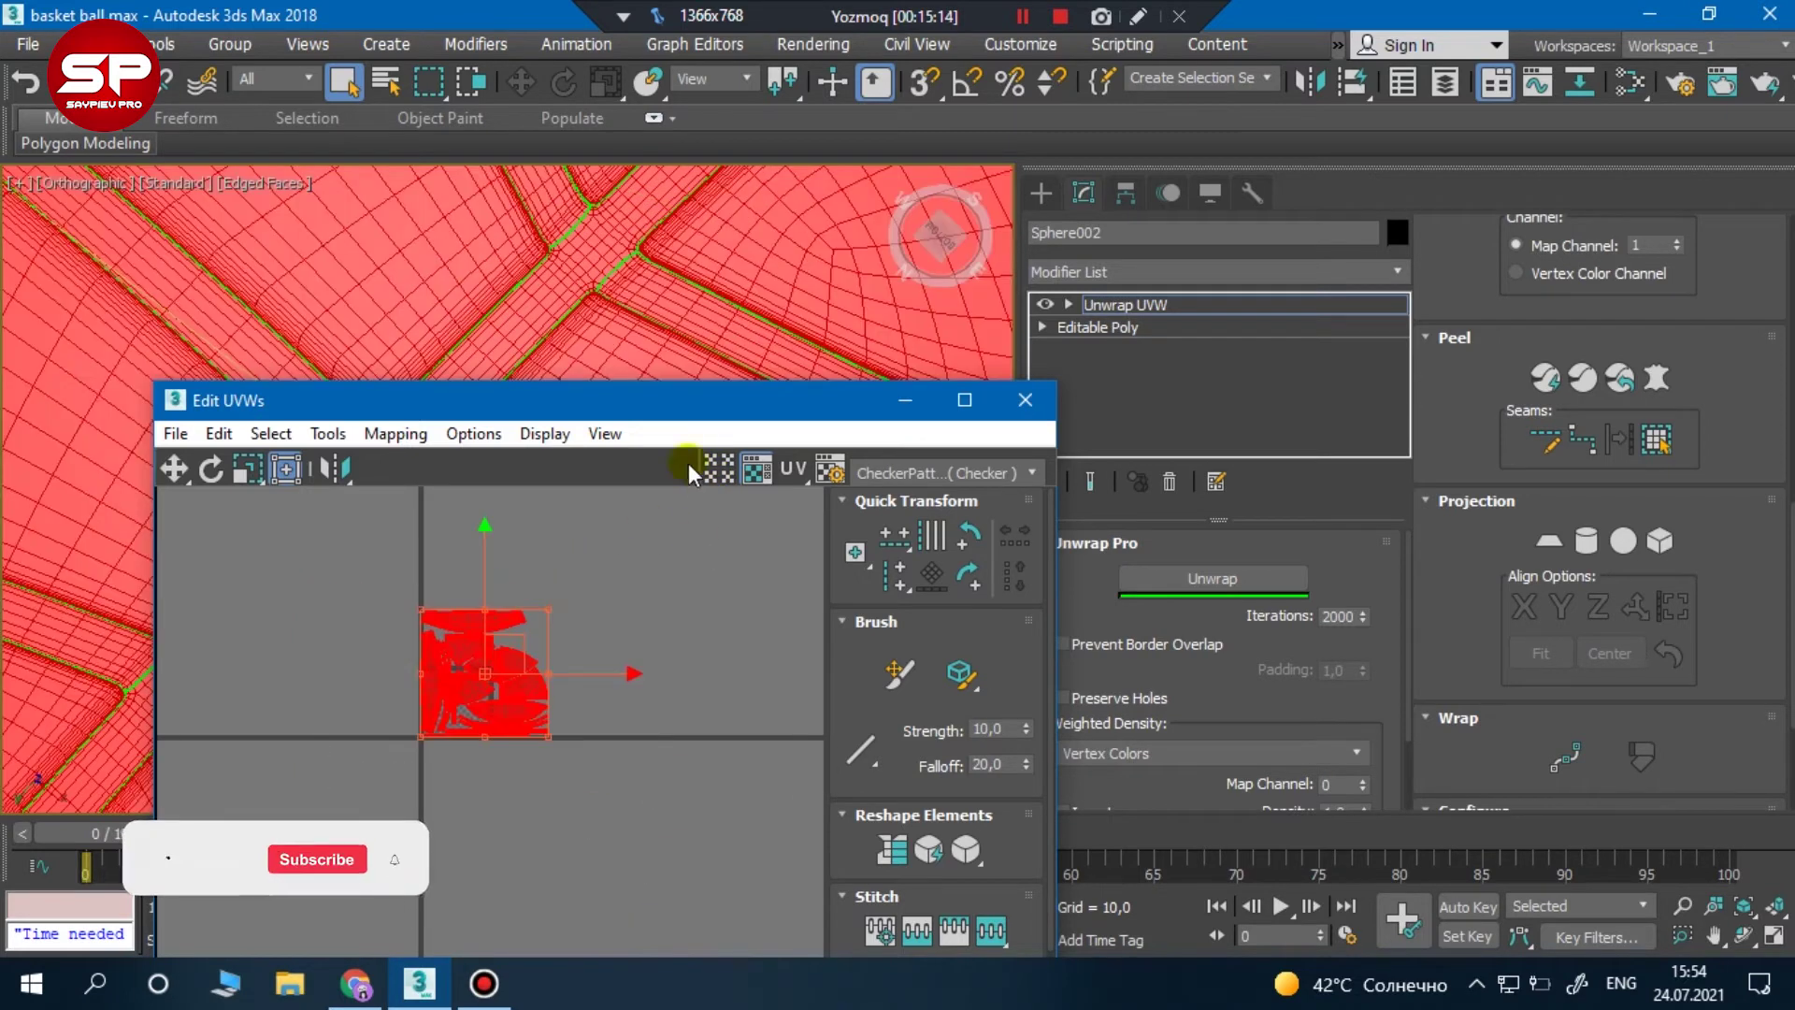
{"action": "scroll", "coordinate": [655, 280], "scroll_direction": "down", "scroll_amount": 5}
{"action": "left_click", "coordinate": [857, 280]}
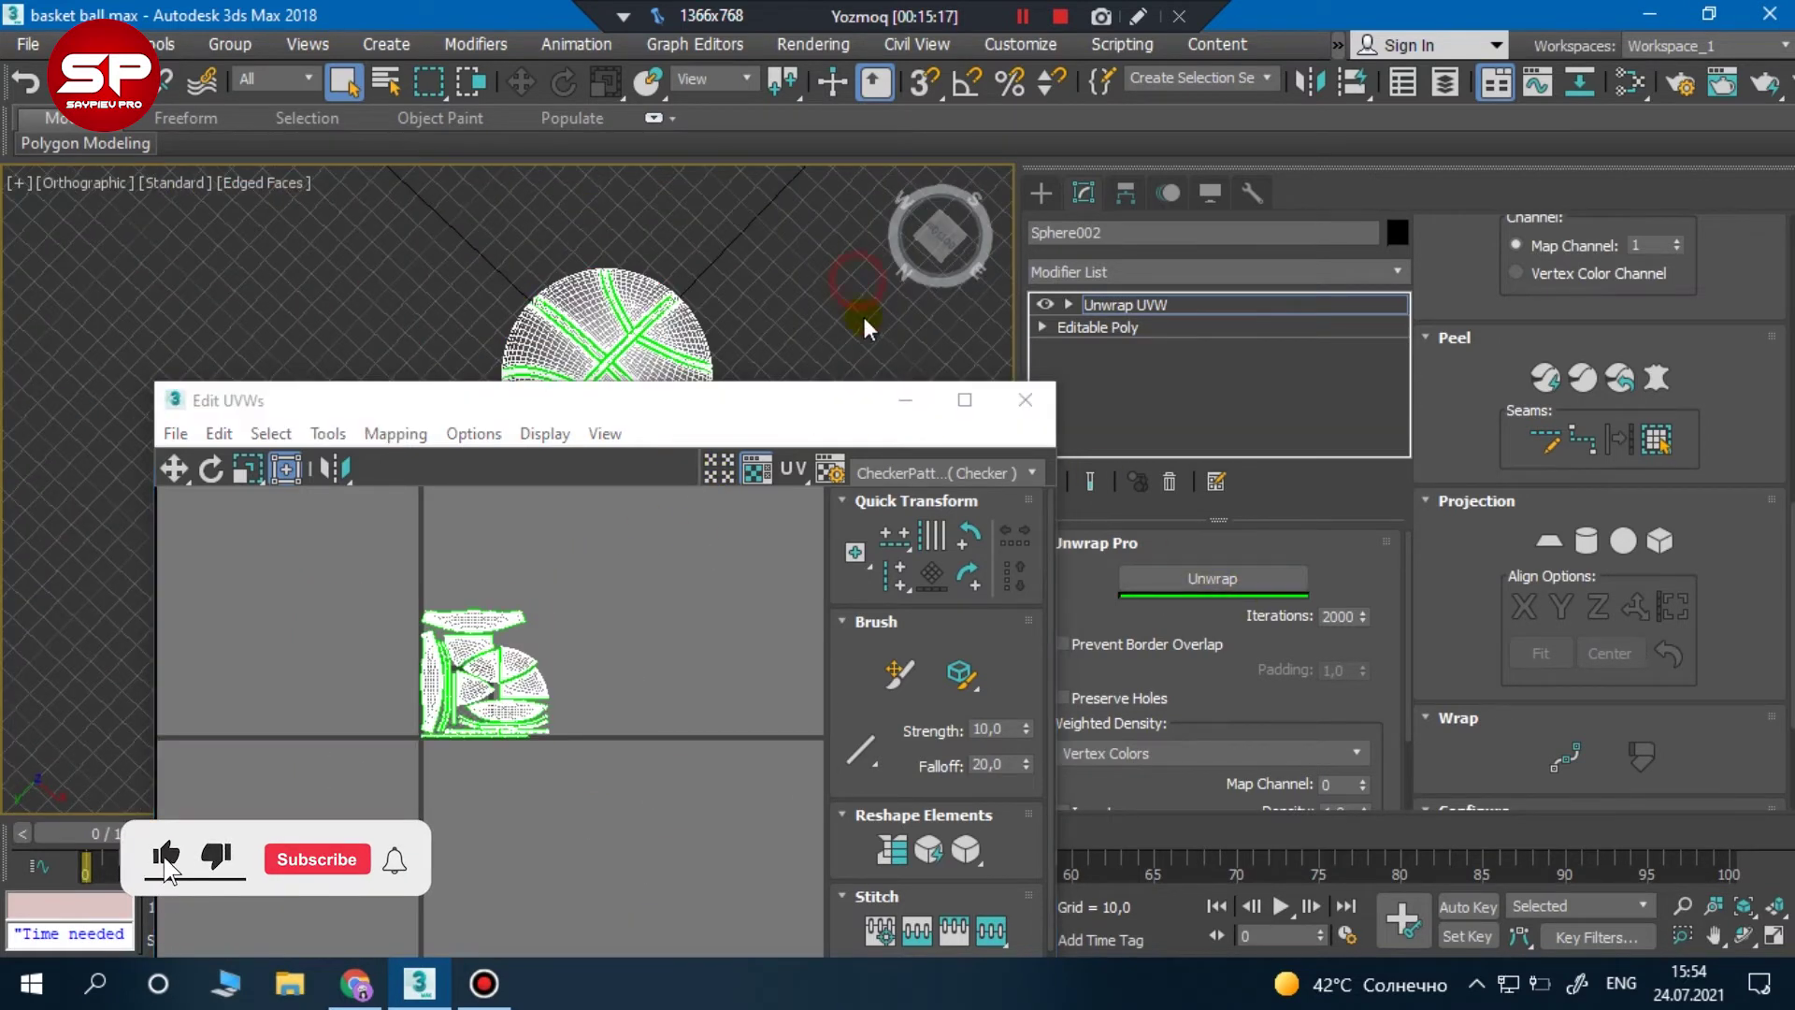
Minimize Edit UVWs, show the whole ball in Perspective, then restore the editor
{"action": "left_click", "coordinate": [905, 400]}
{"action": "key", "text": "p"}
{"action": "scroll", "coordinate": [870, 441], "scroll_direction": "up", "scroll_amount": 2}
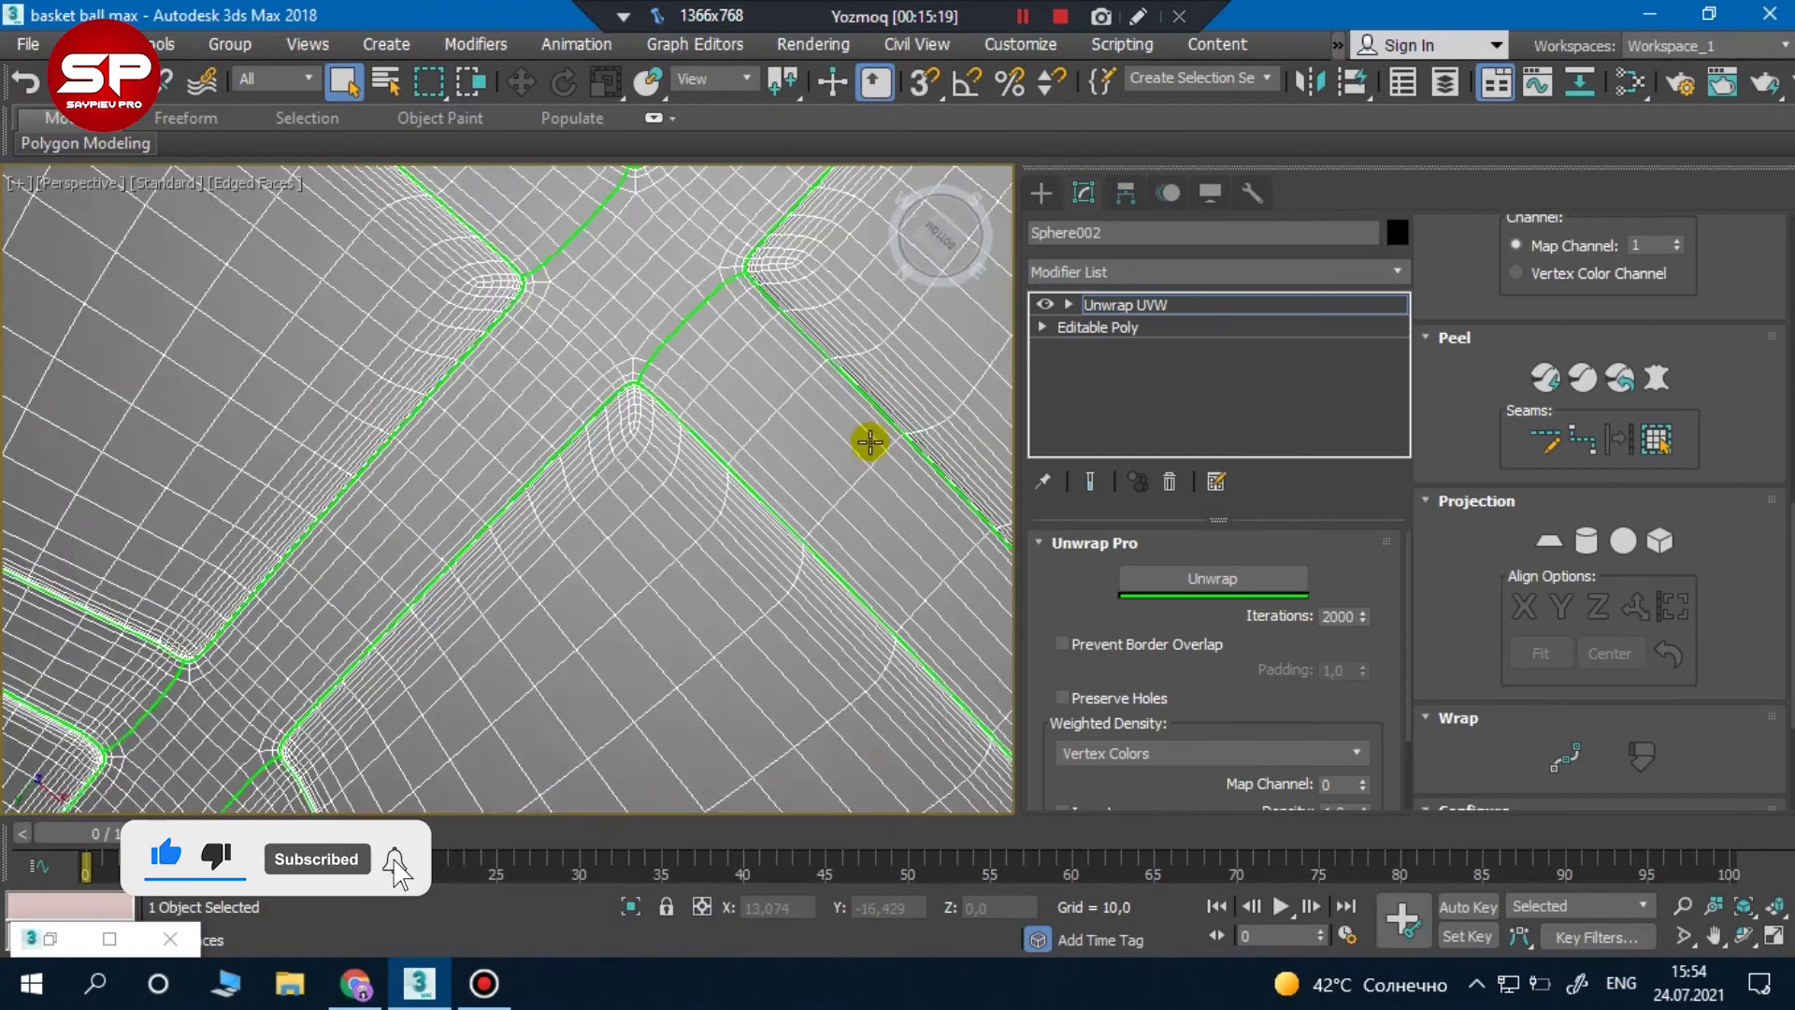
{"action": "scroll", "coordinate": [870, 442], "scroll_direction": "down", "scroll_amount": 3}
{"action": "scroll", "coordinate": [786, 497], "scroll_direction": "down", "scroll_amount": 2}
{"action": "scroll", "coordinate": [601, 489], "scroll_direction": "down", "scroll_amount": 2}
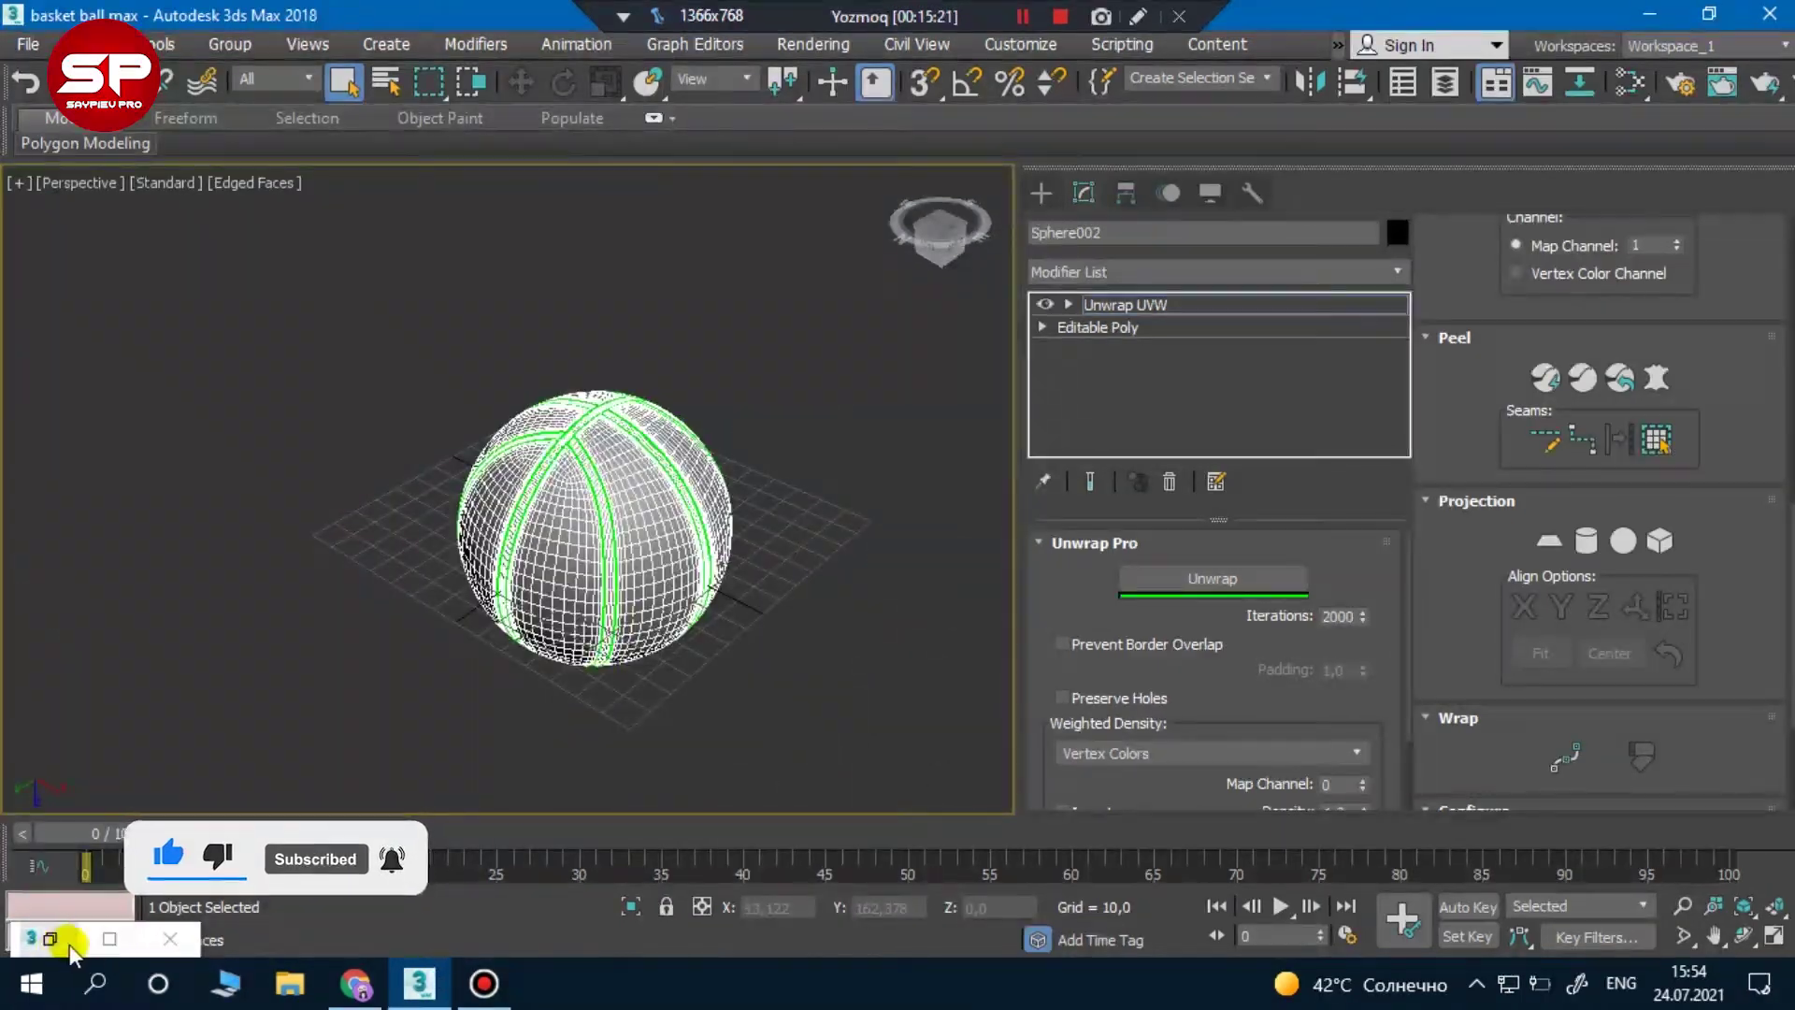
{"action": "left_click", "coordinate": [78, 939]}
{"action": "left_click_drag", "start_coordinate": [951, 417], "coordinate": [755, 232]}
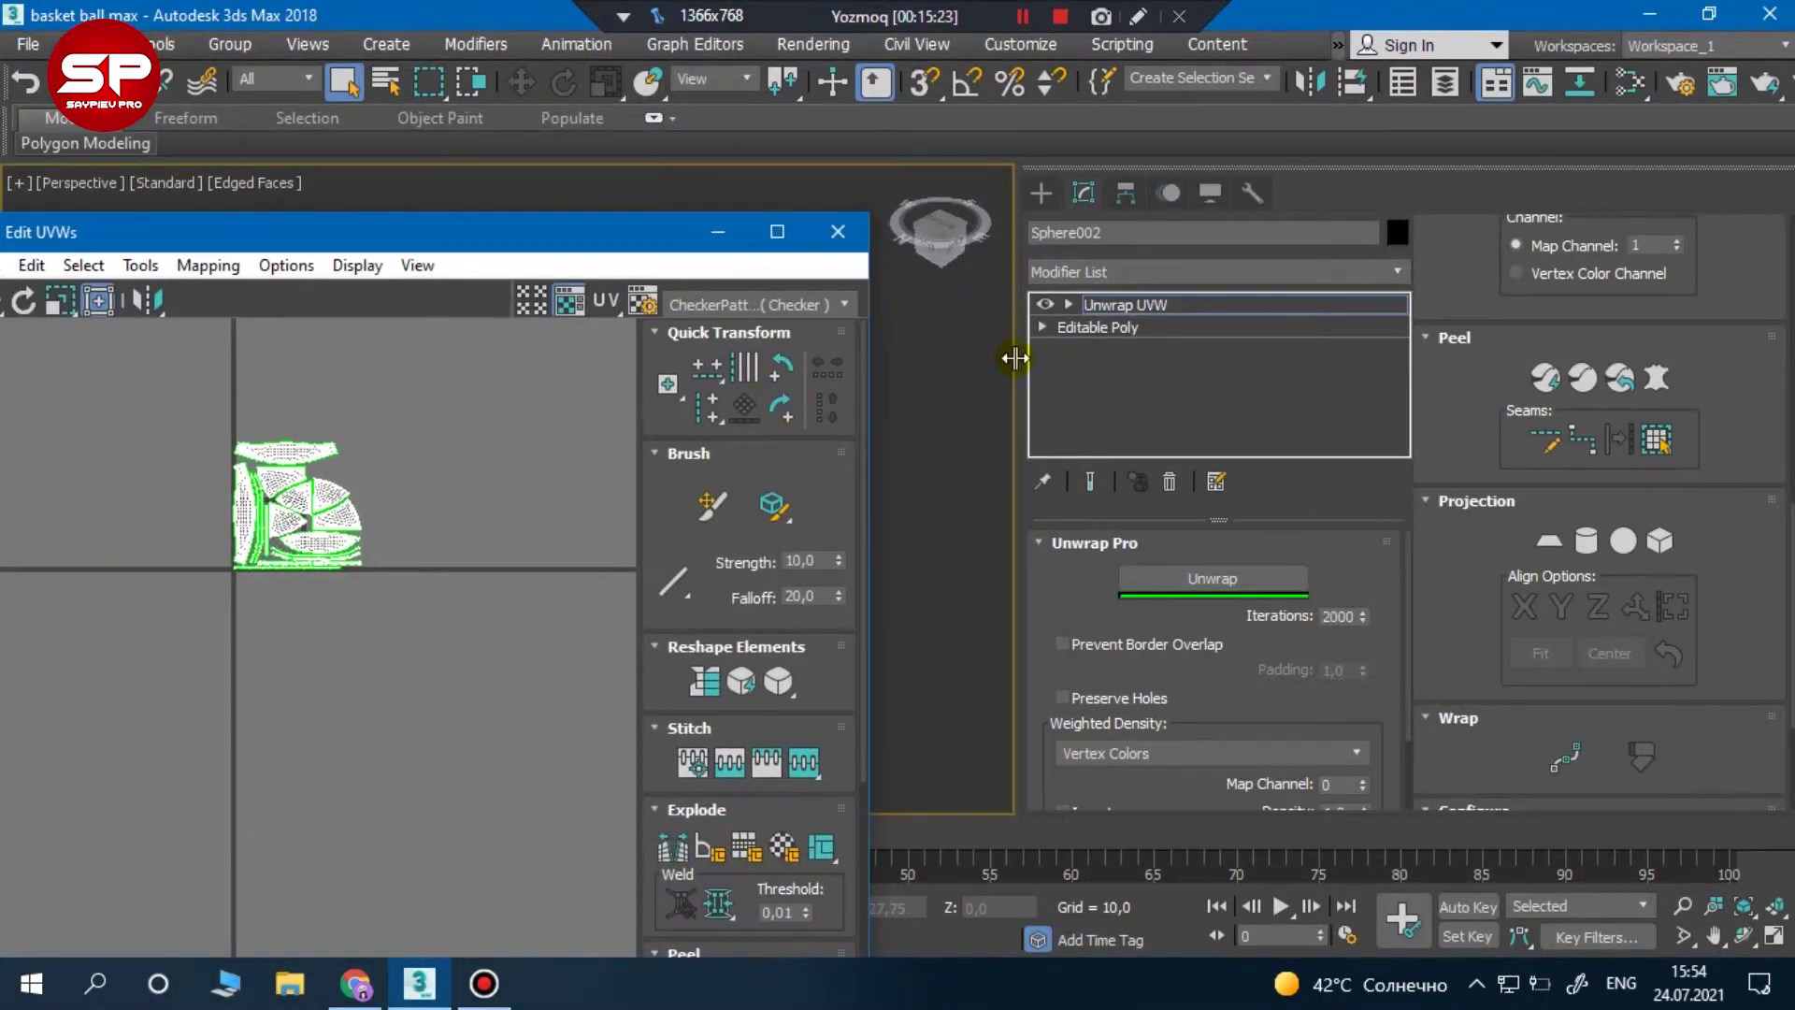
Narrow the command panel and reposition the UV editor window for a wider view
{"action": "left_click", "coordinate": [1015, 358]}
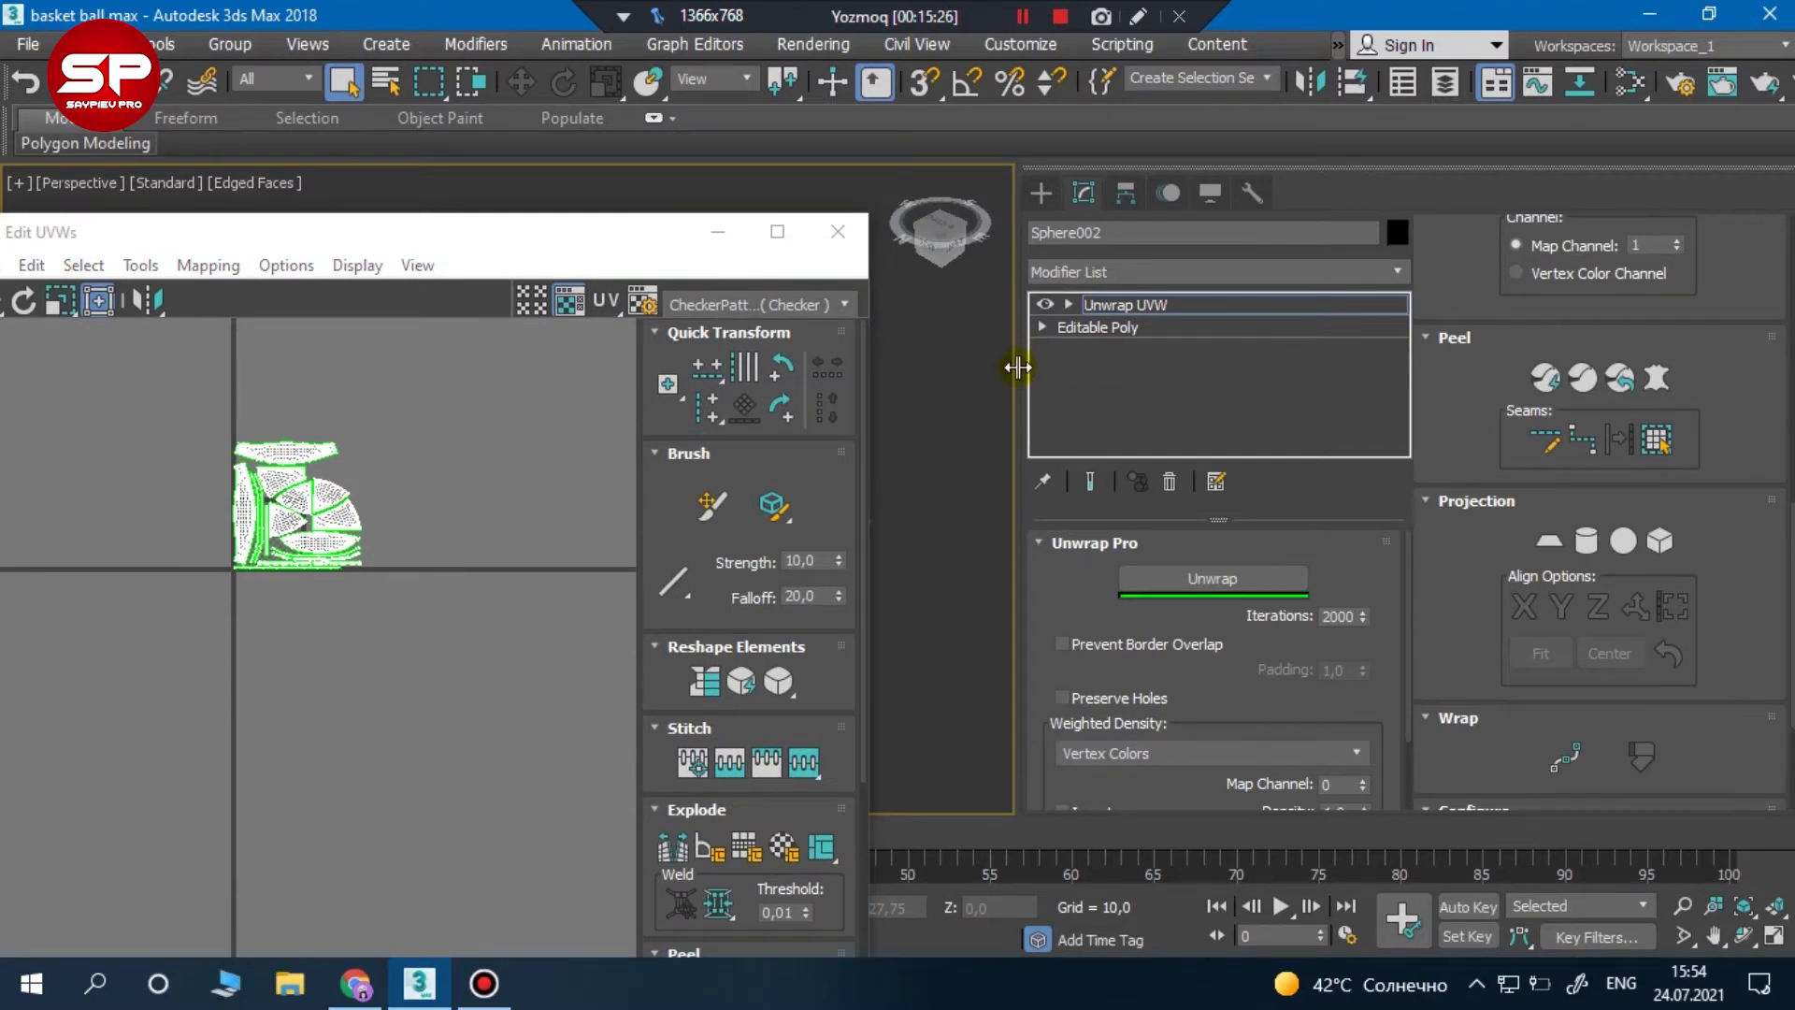
{"action": "left_click_drag", "start_coordinate": [1019, 365], "coordinate": [1539, 373]}
{"action": "left_click_drag", "start_coordinate": [569, 241], "coordinate": [486, 190]}
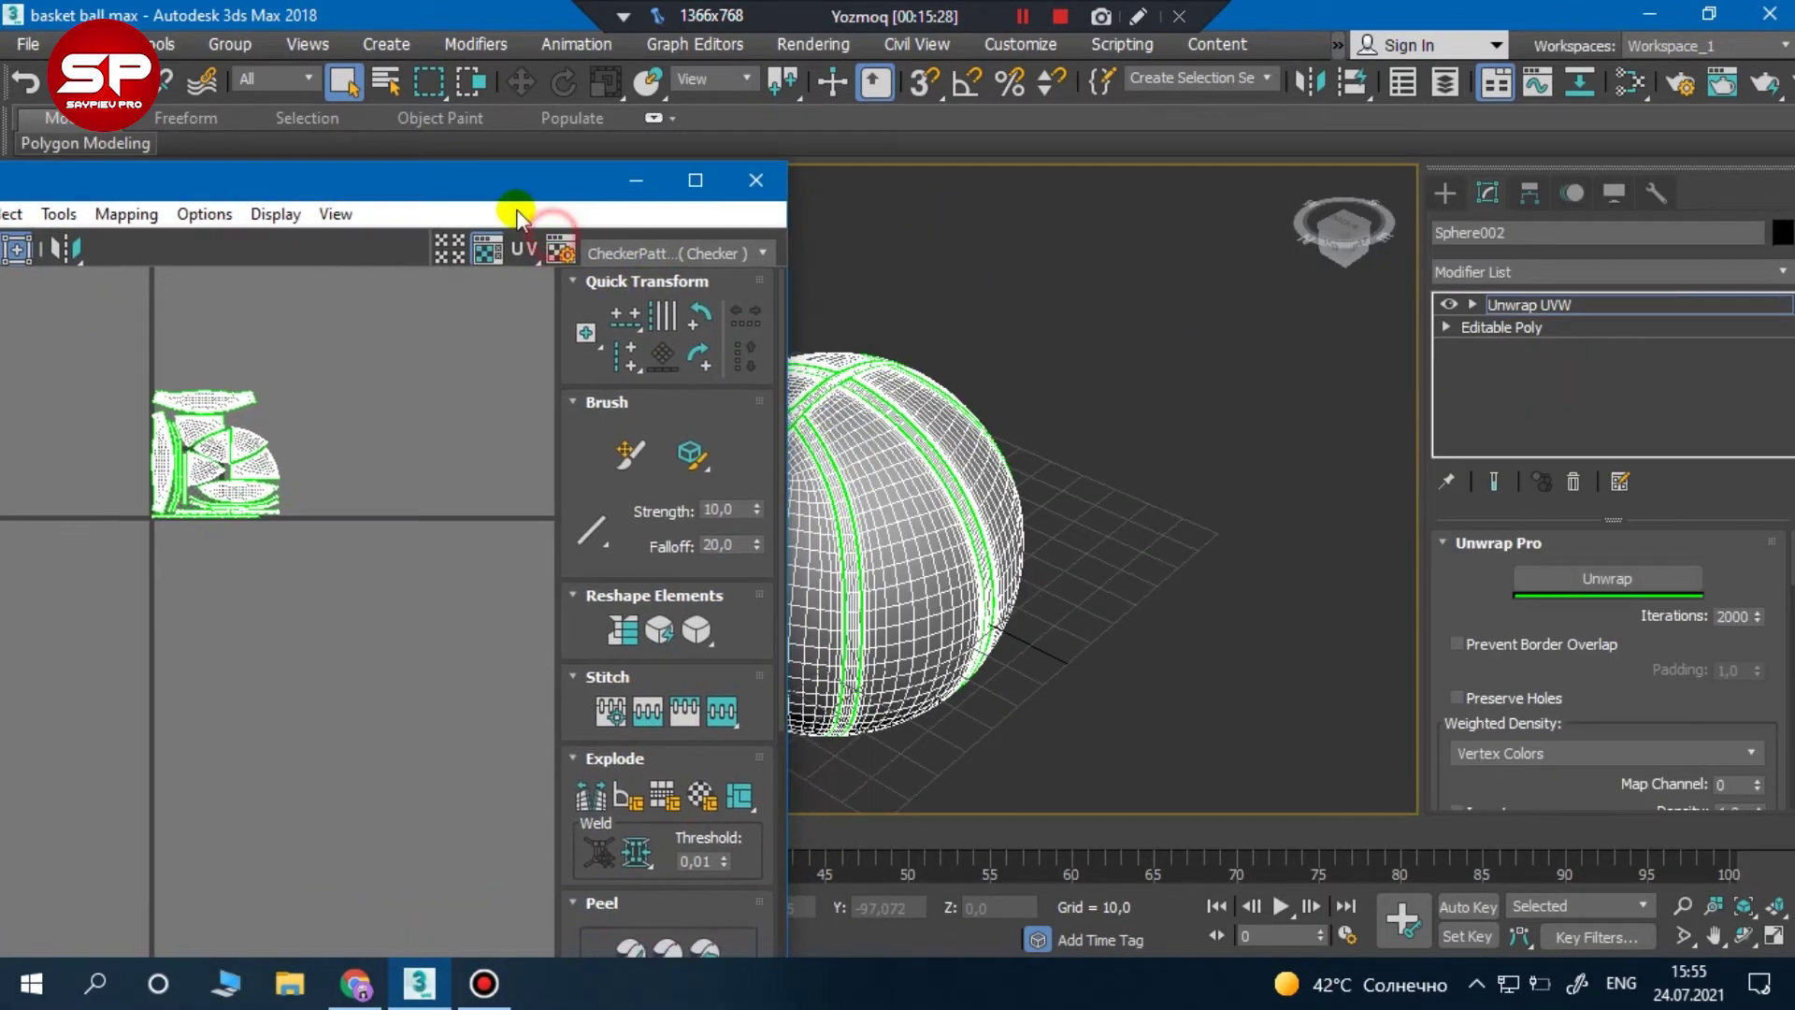
{"action": "scroll", "coordinate": [1258, 368], "scroll_direction": "down", "scroll_amount": 3}
{"action": "scroll", "coordinate": [417, 389], "scroll_direction": "up", "scroll_amount": 2}
{"action": "scroll", "coordinate": [415, 320], "scroll_direction": "up", "scroll_amount": 2}
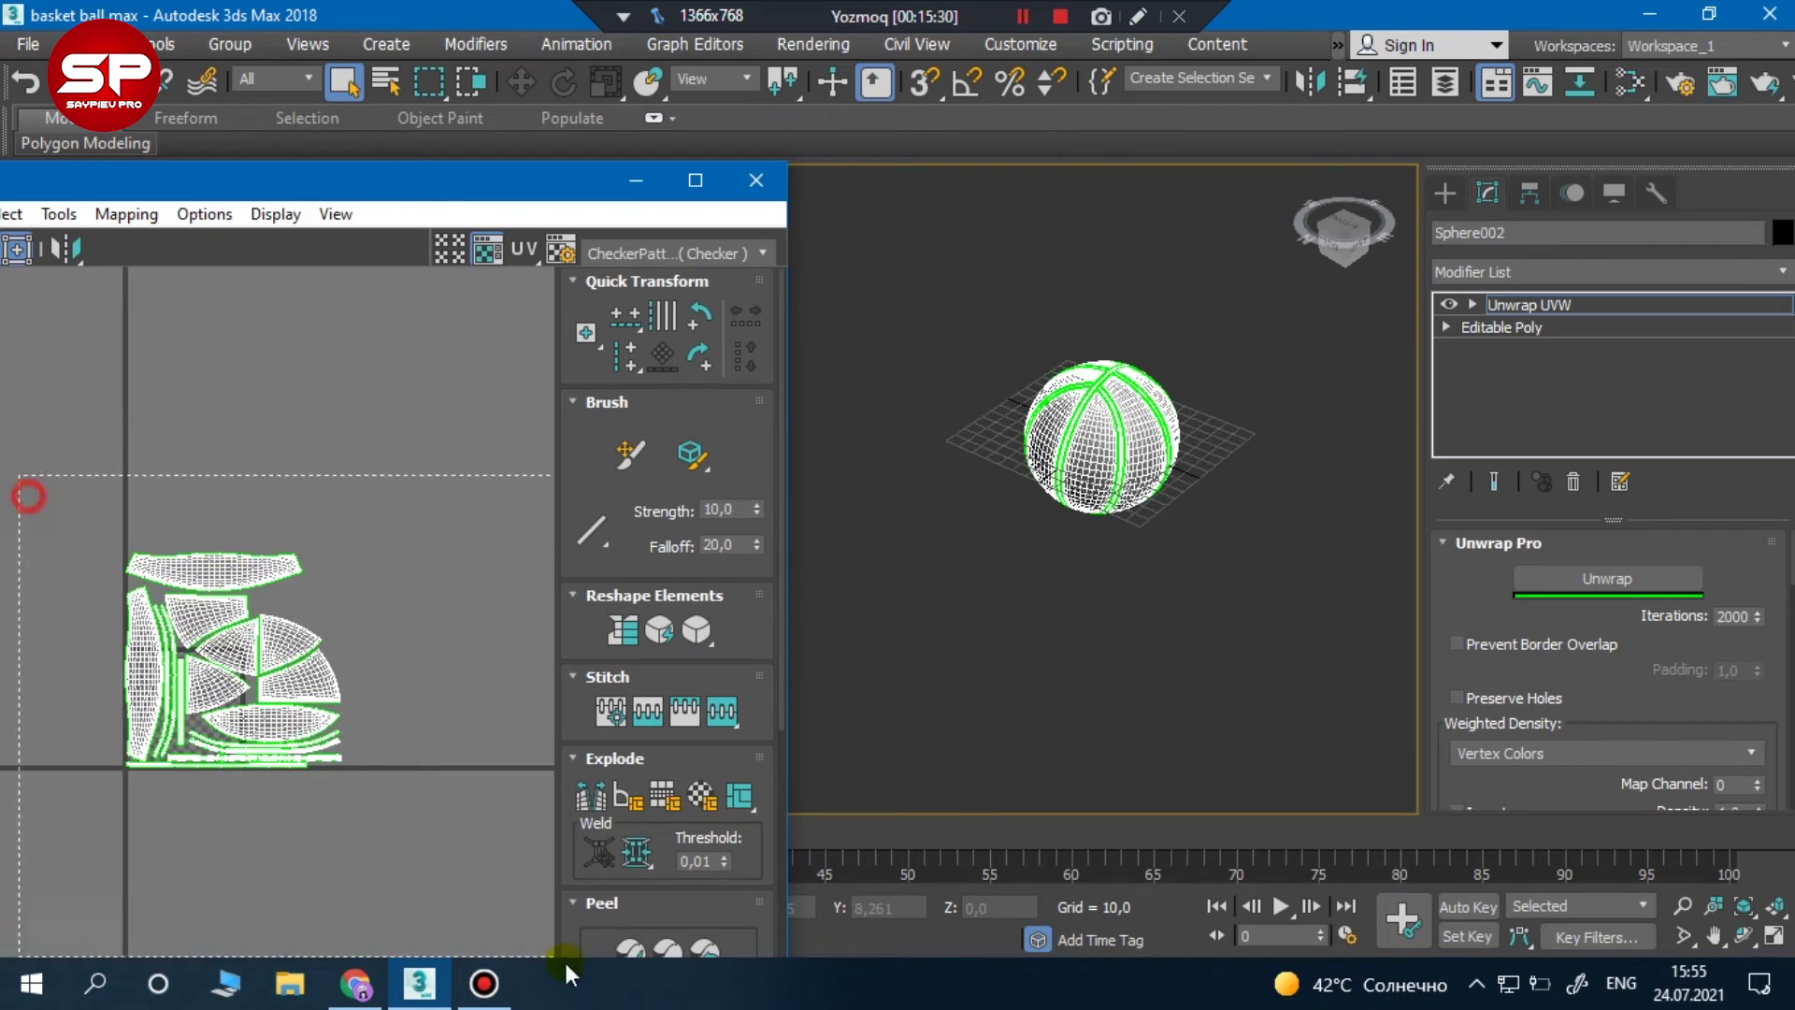
Select all UV islands, Pack Normalize them at 0.001 padding, and rerun Unwrap Pro
{"action": "left_click_drag", "start_coordinate": [447, 872], "coordinate": [565, 912]}
{"action": "scroll", "coordinate": [569, 757], "scroll_direction": "down", "scroll_amount": 1}
{"action": "left_click_drag", "start_coordinate": [500, 173], "coordinate": [584, 21]}
{"action": "scroll", "coordinate": [715, 770], "scroll_direction": "down", "scroll_amount": 7}
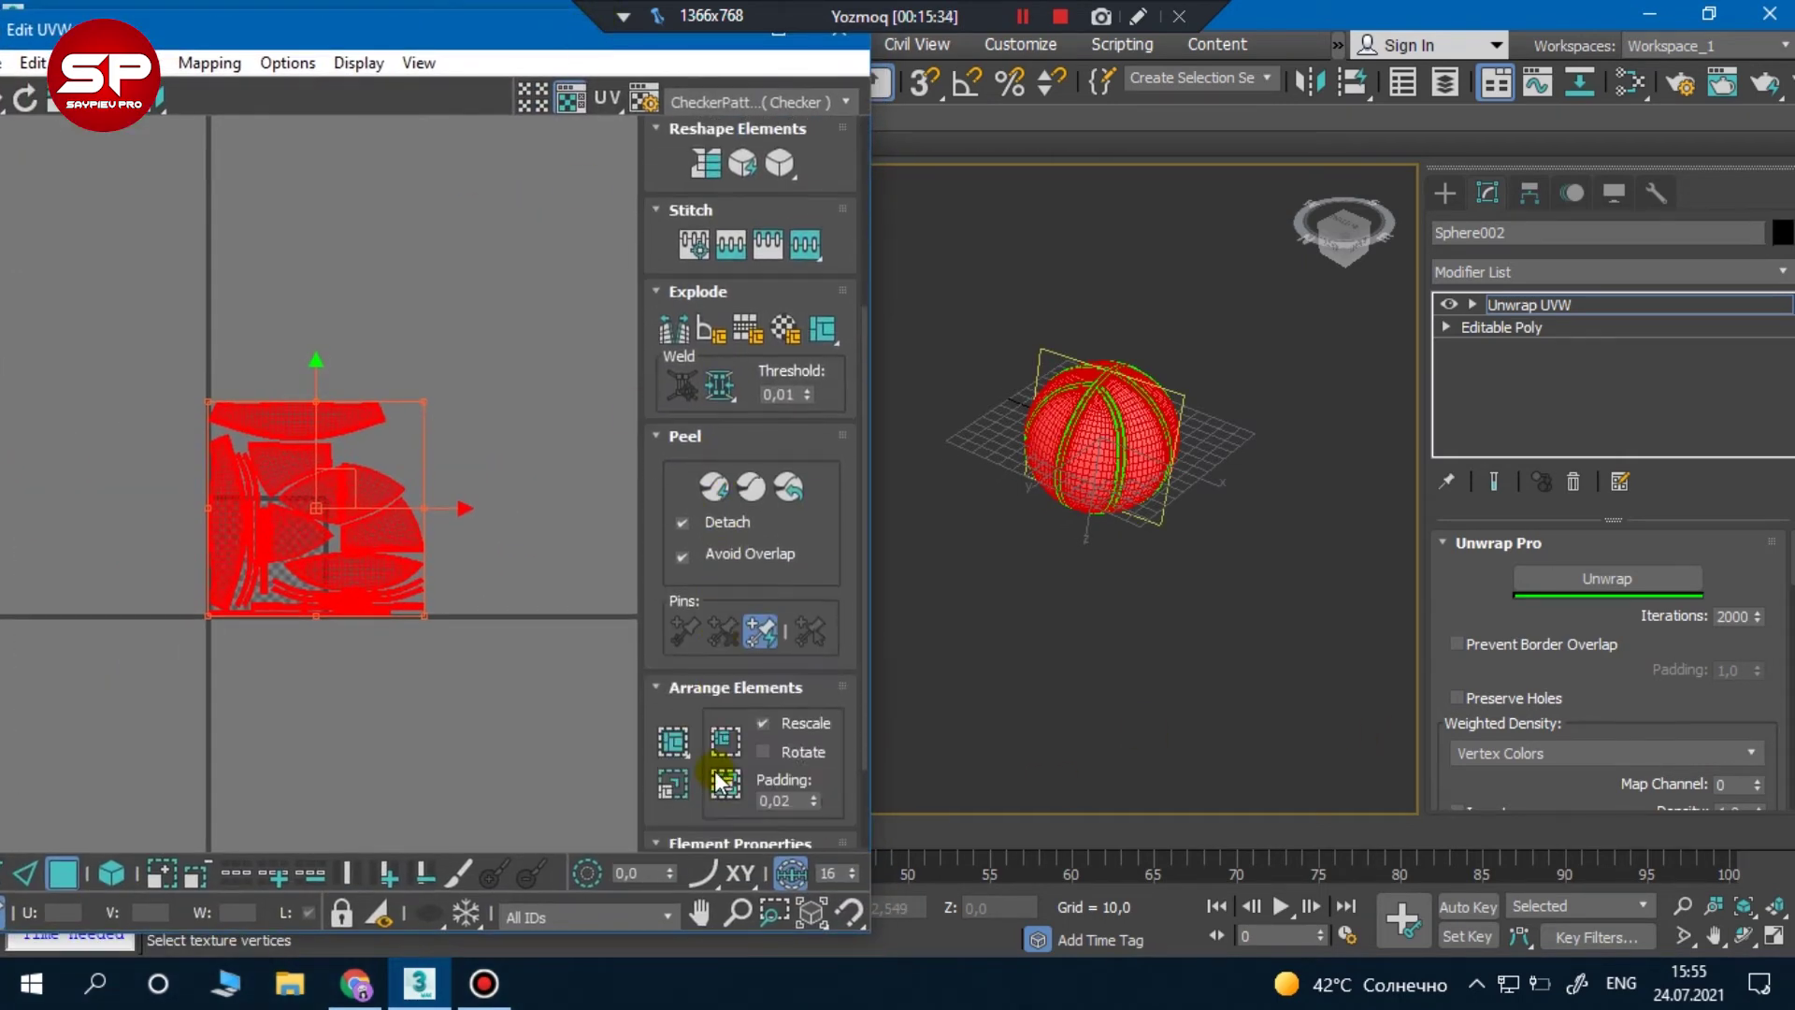
{"action": "left_click", "coordinate": [676, 750]}
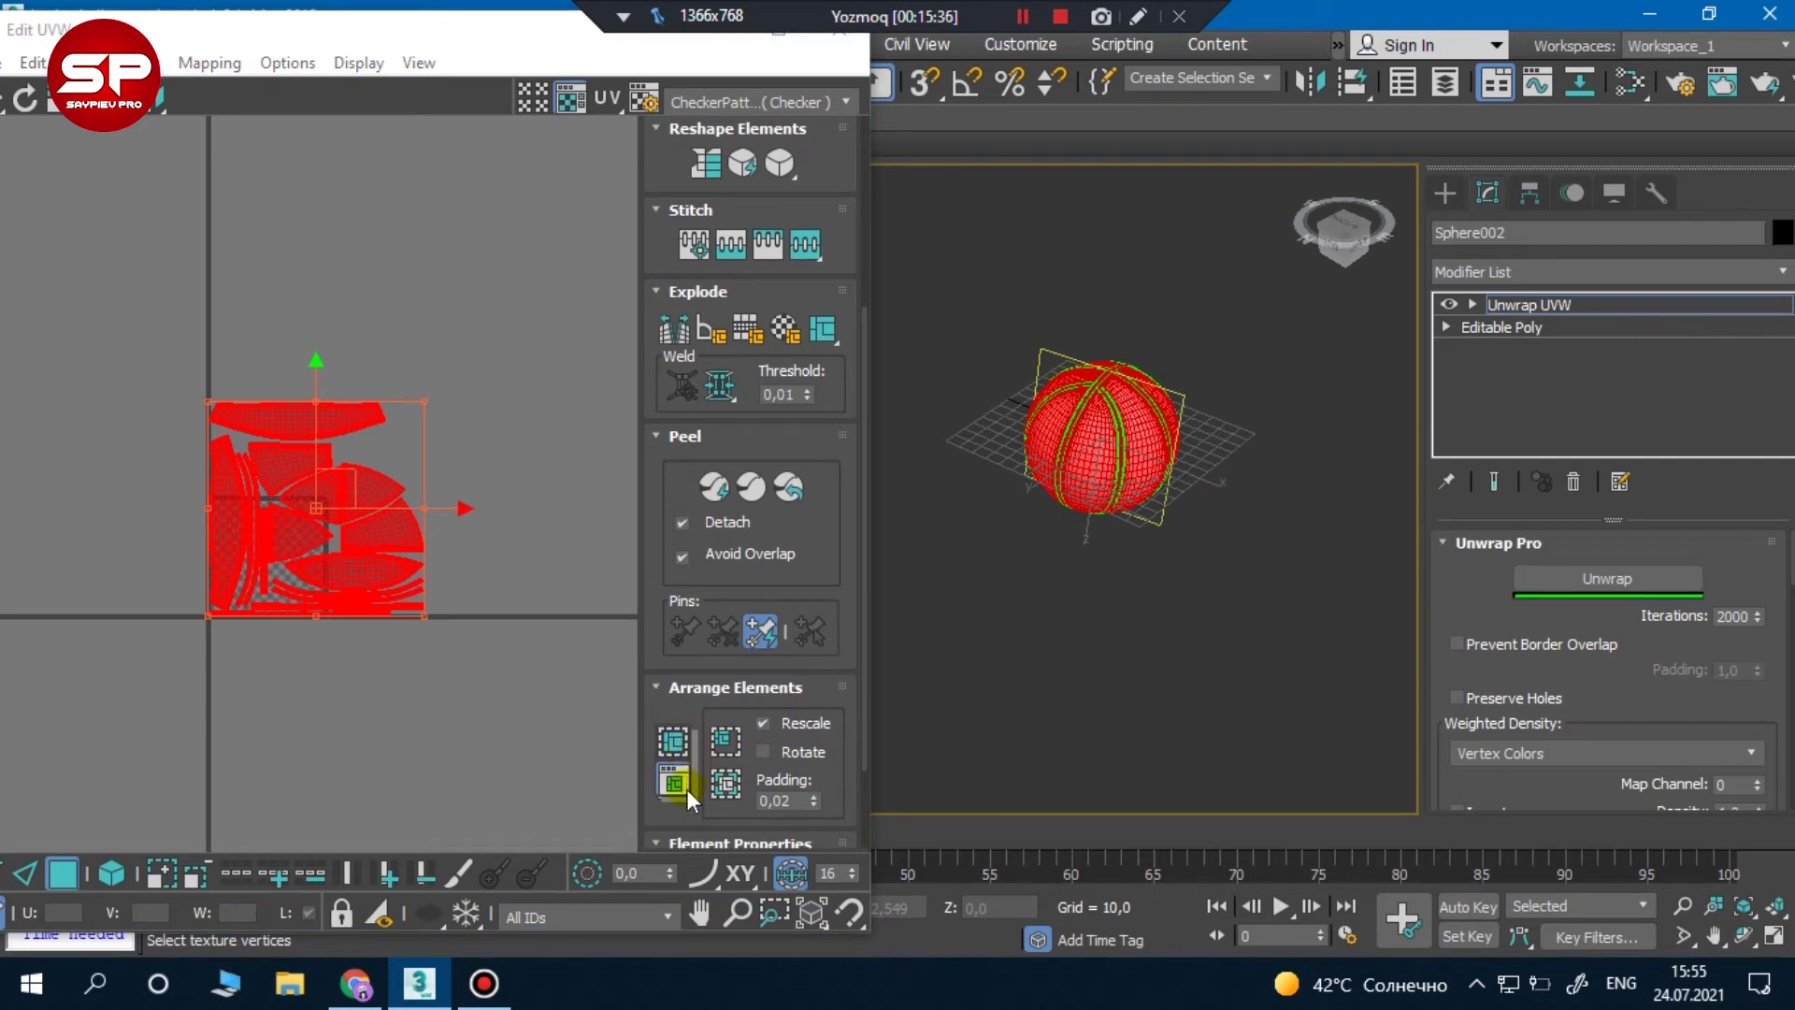
{"action": "left_click", "coordinate": [325, 446]}
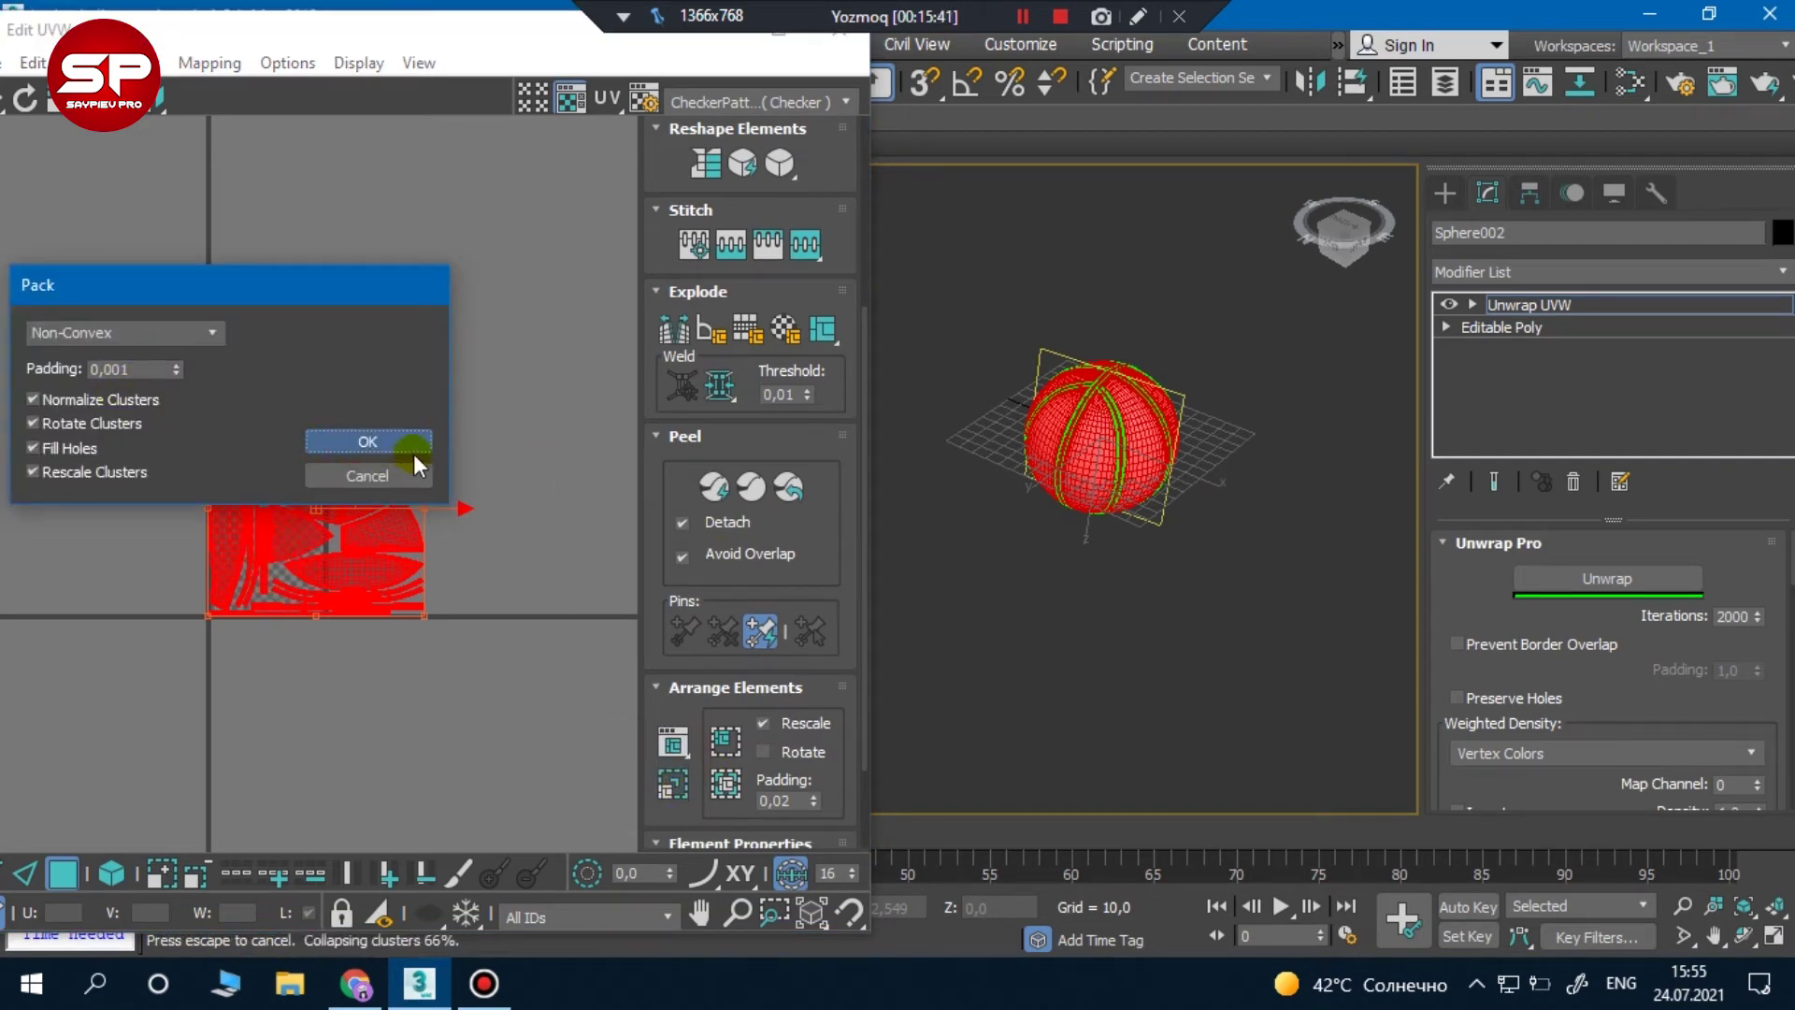
{"action": "scroll", "coordinate": [243, 565], "scroll_direction": "up", "scroll_amount": 4}
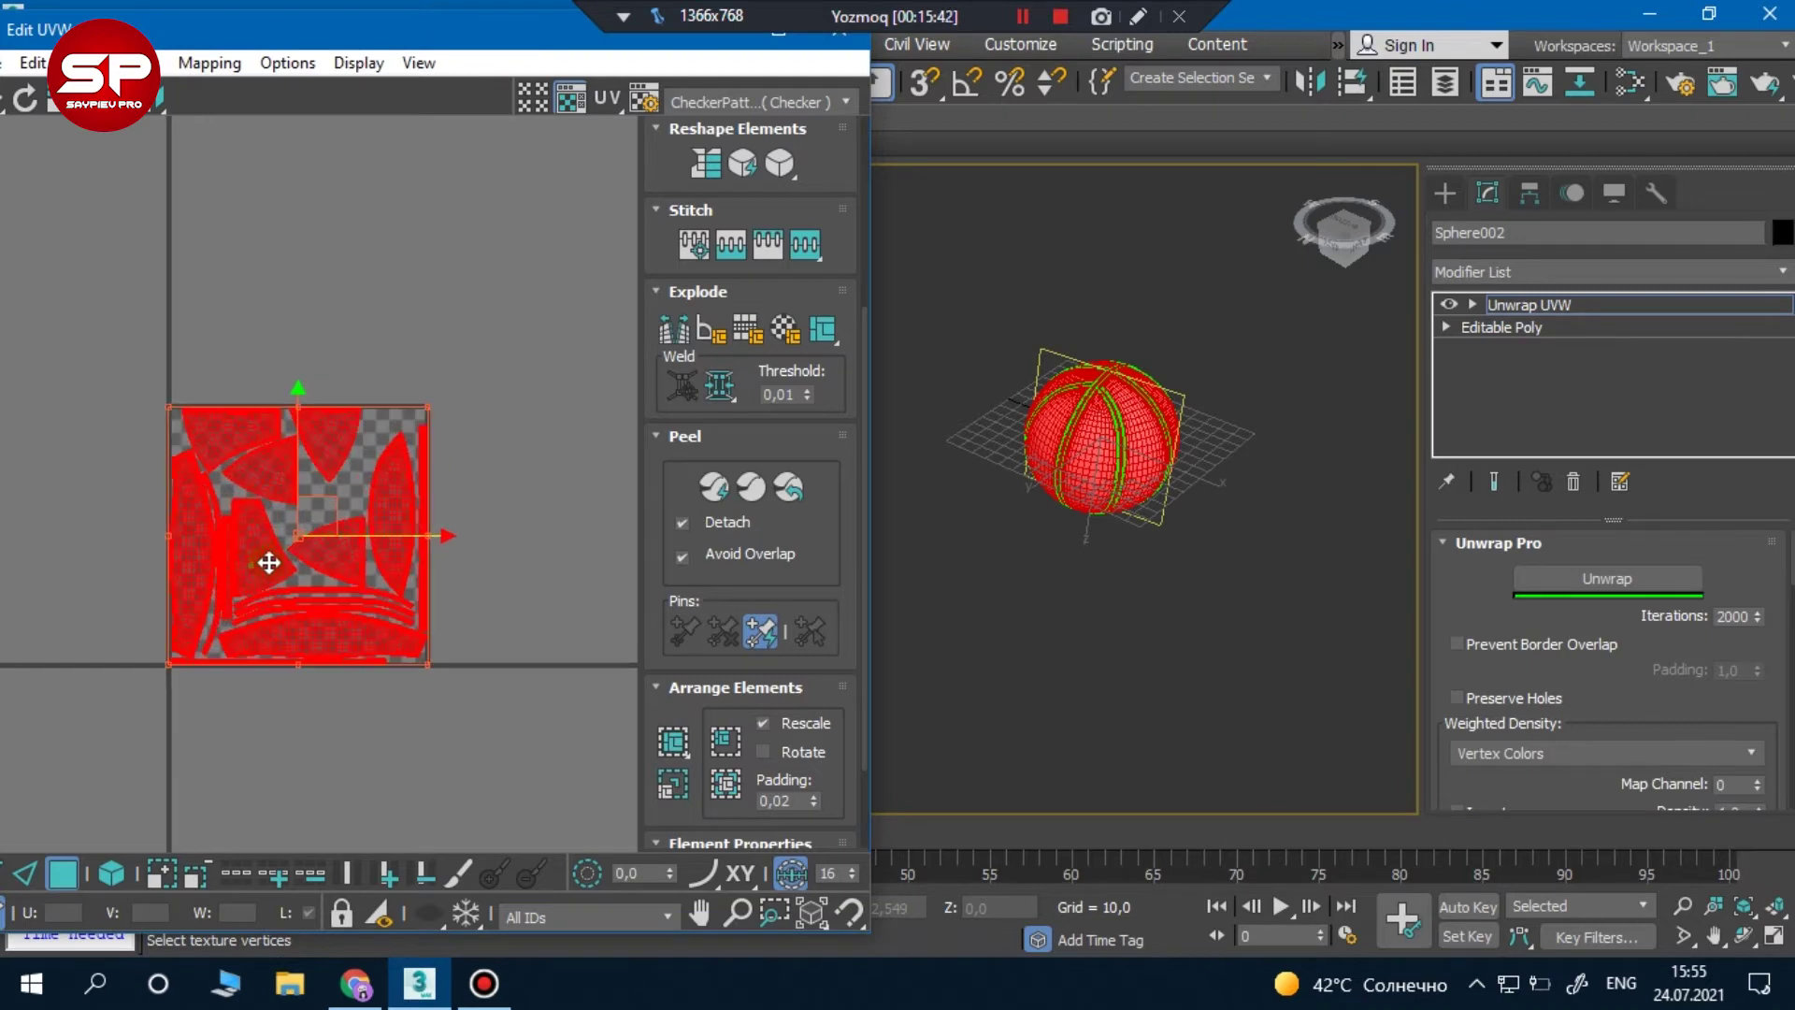
{"action": "left_click", "coordinate": [1645, 581]}
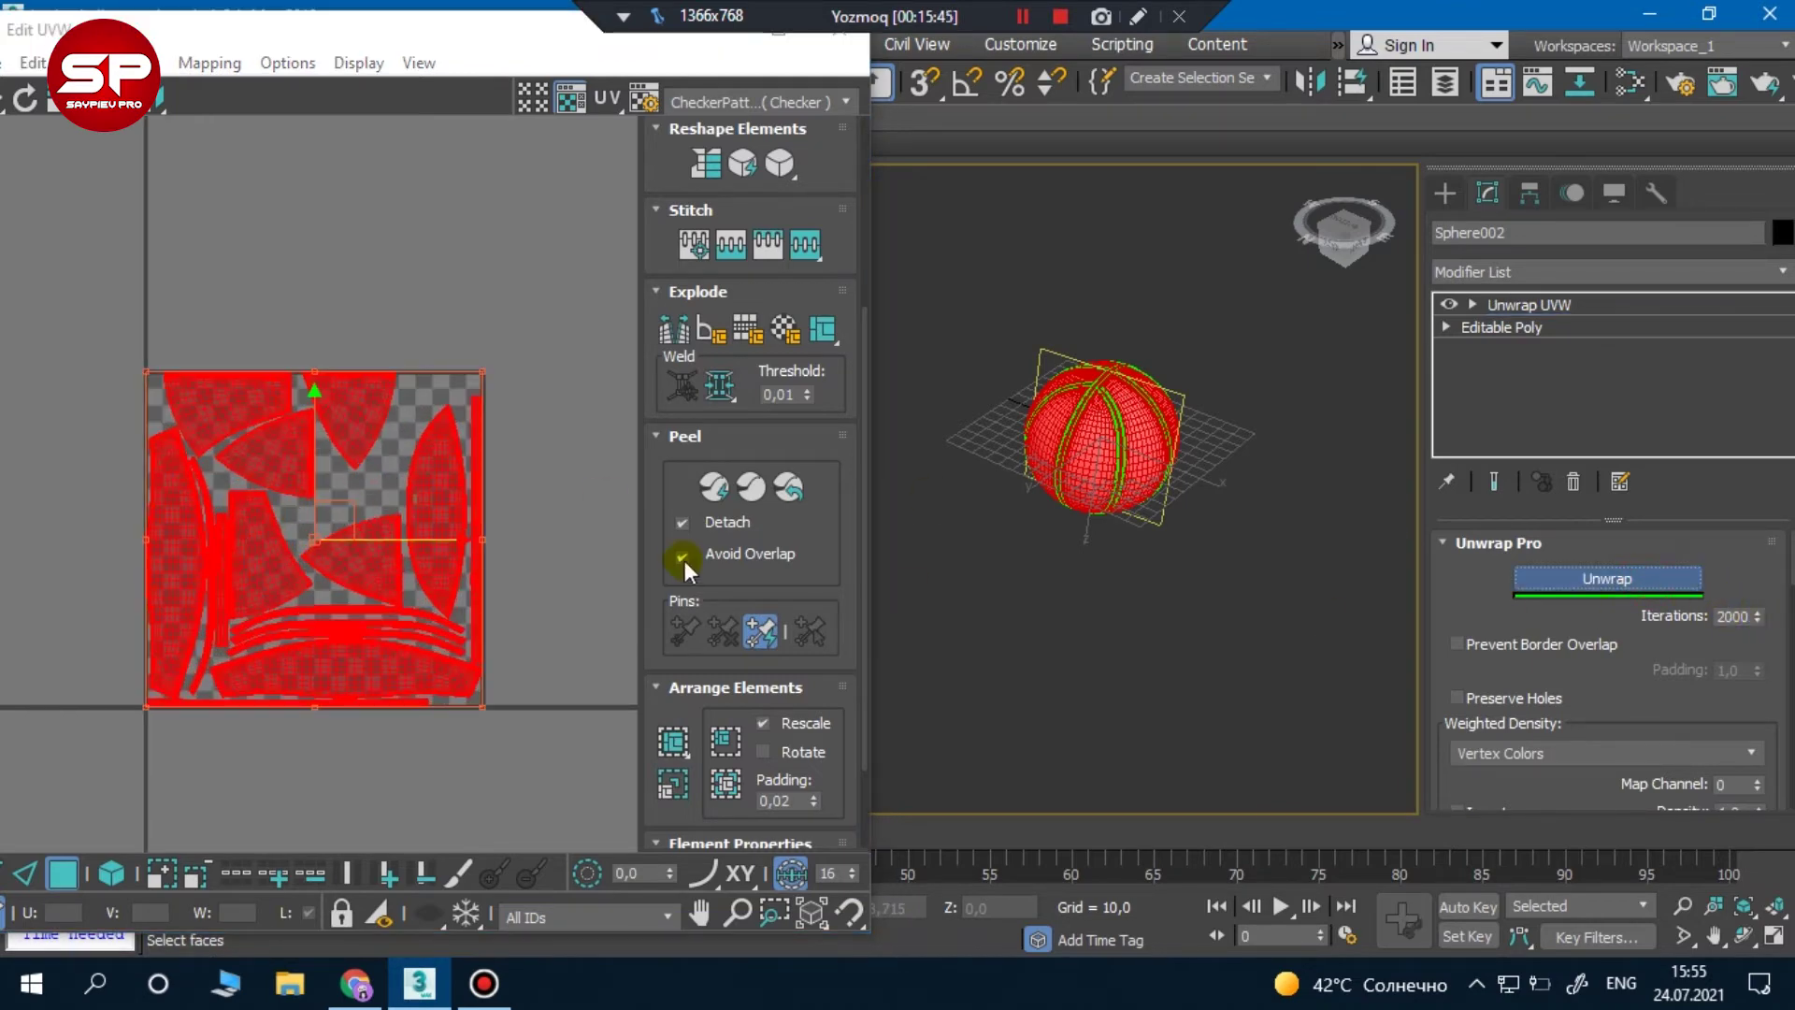
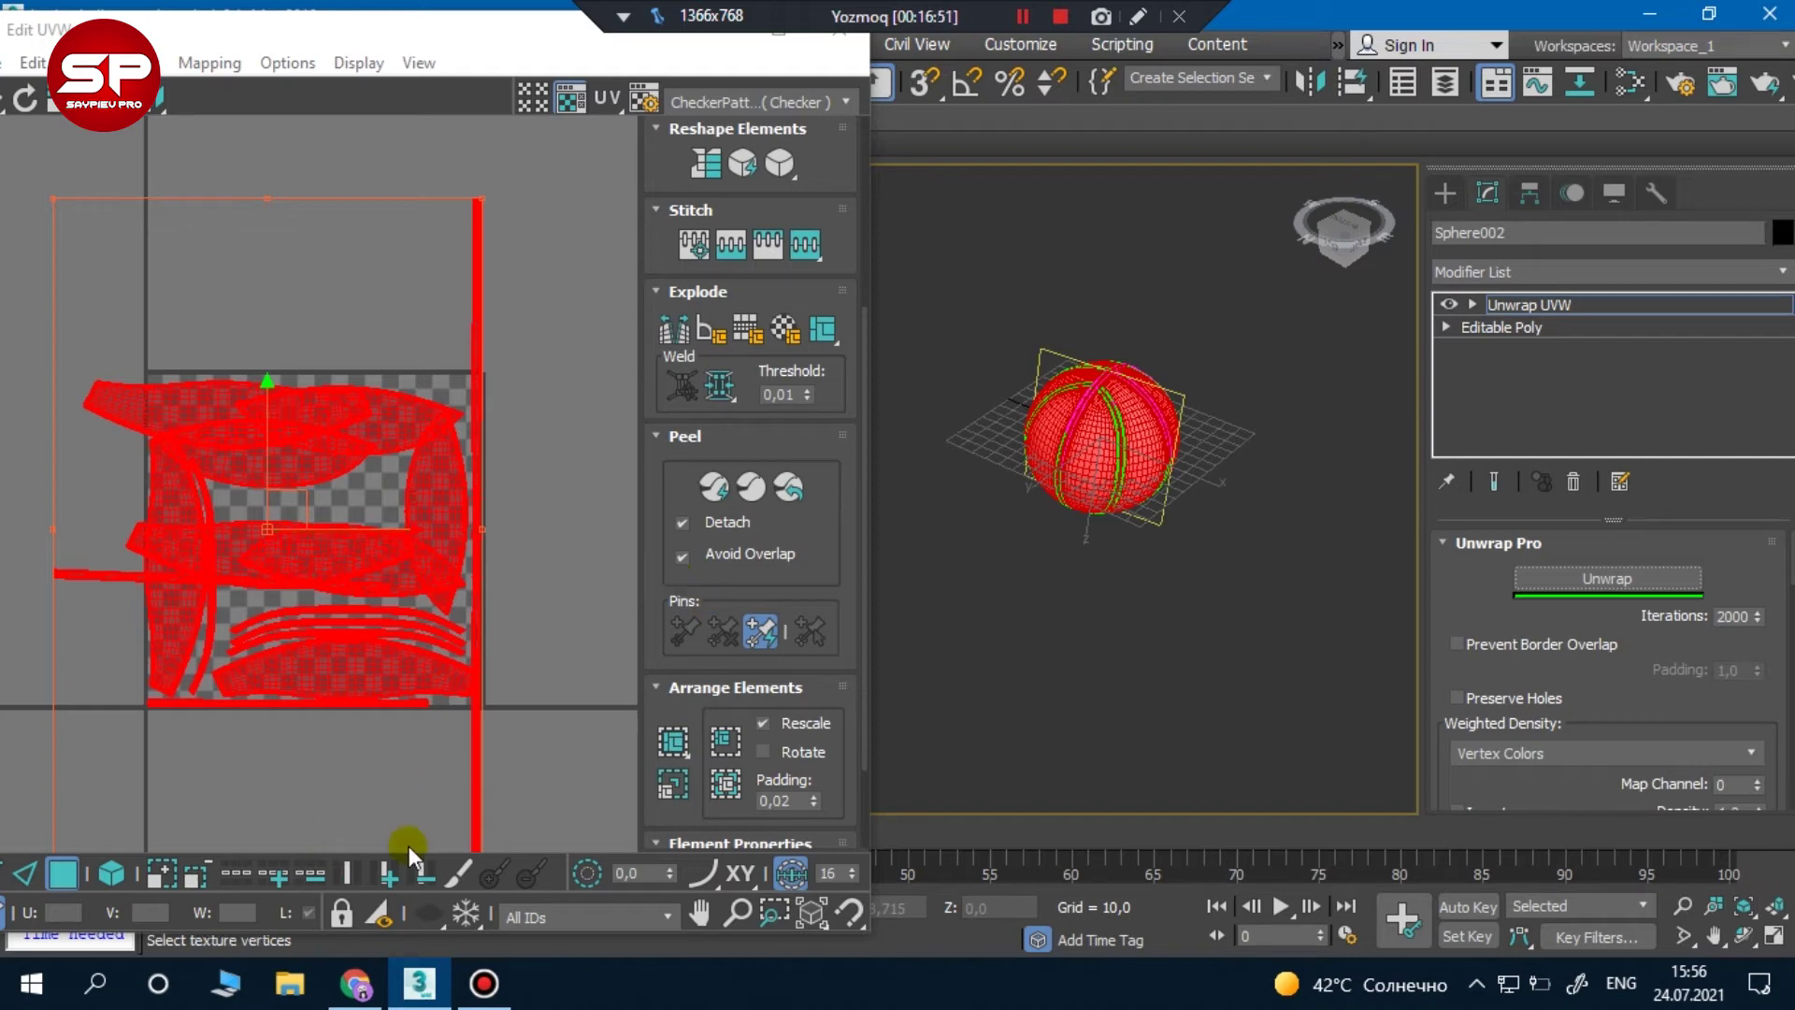
Pack Sphere002's UV shells into the 0–1 texture square with Non-Convex packing, then deselect
{"action": "scroll", "coordinate": [655, 743], "scroll_direction": "up", "scroll_amount": 1}
{"action": "left_click", "coordinate": [671, 766]}
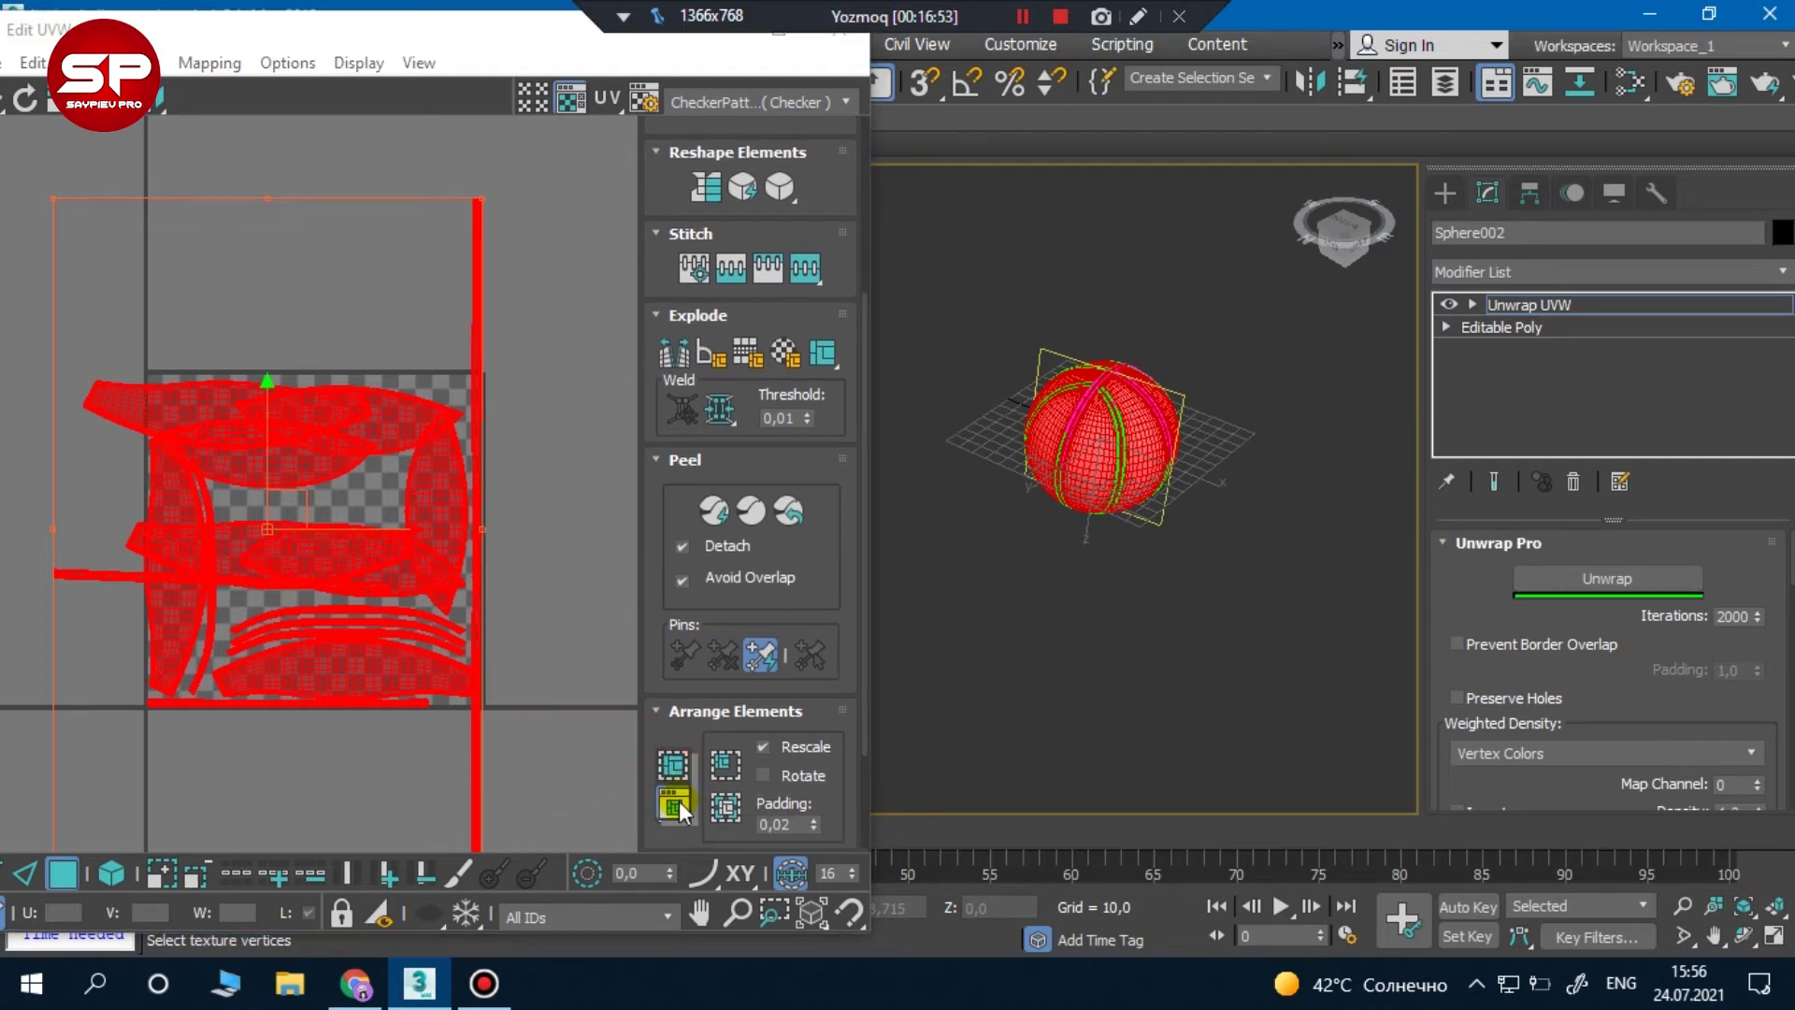
{"action": "left_click", "coordinate": [373, 443]}
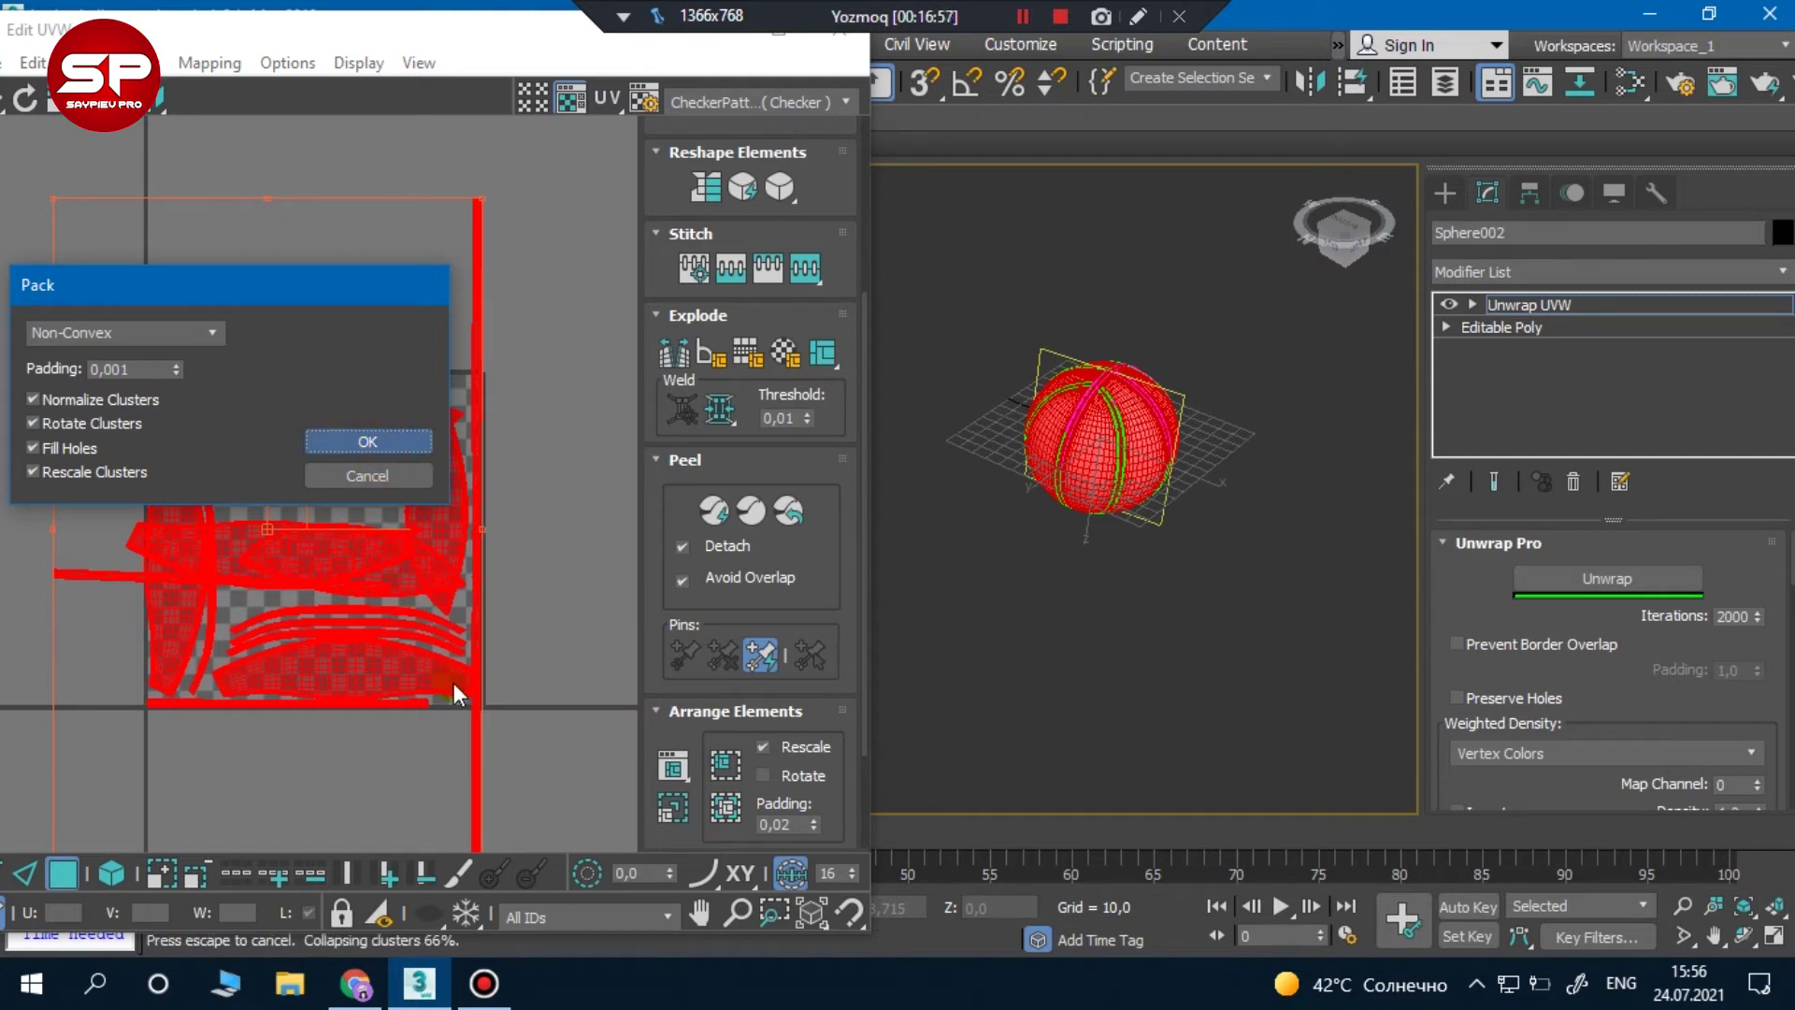
{"action": "left_click", "coordinate": [553, 613]}
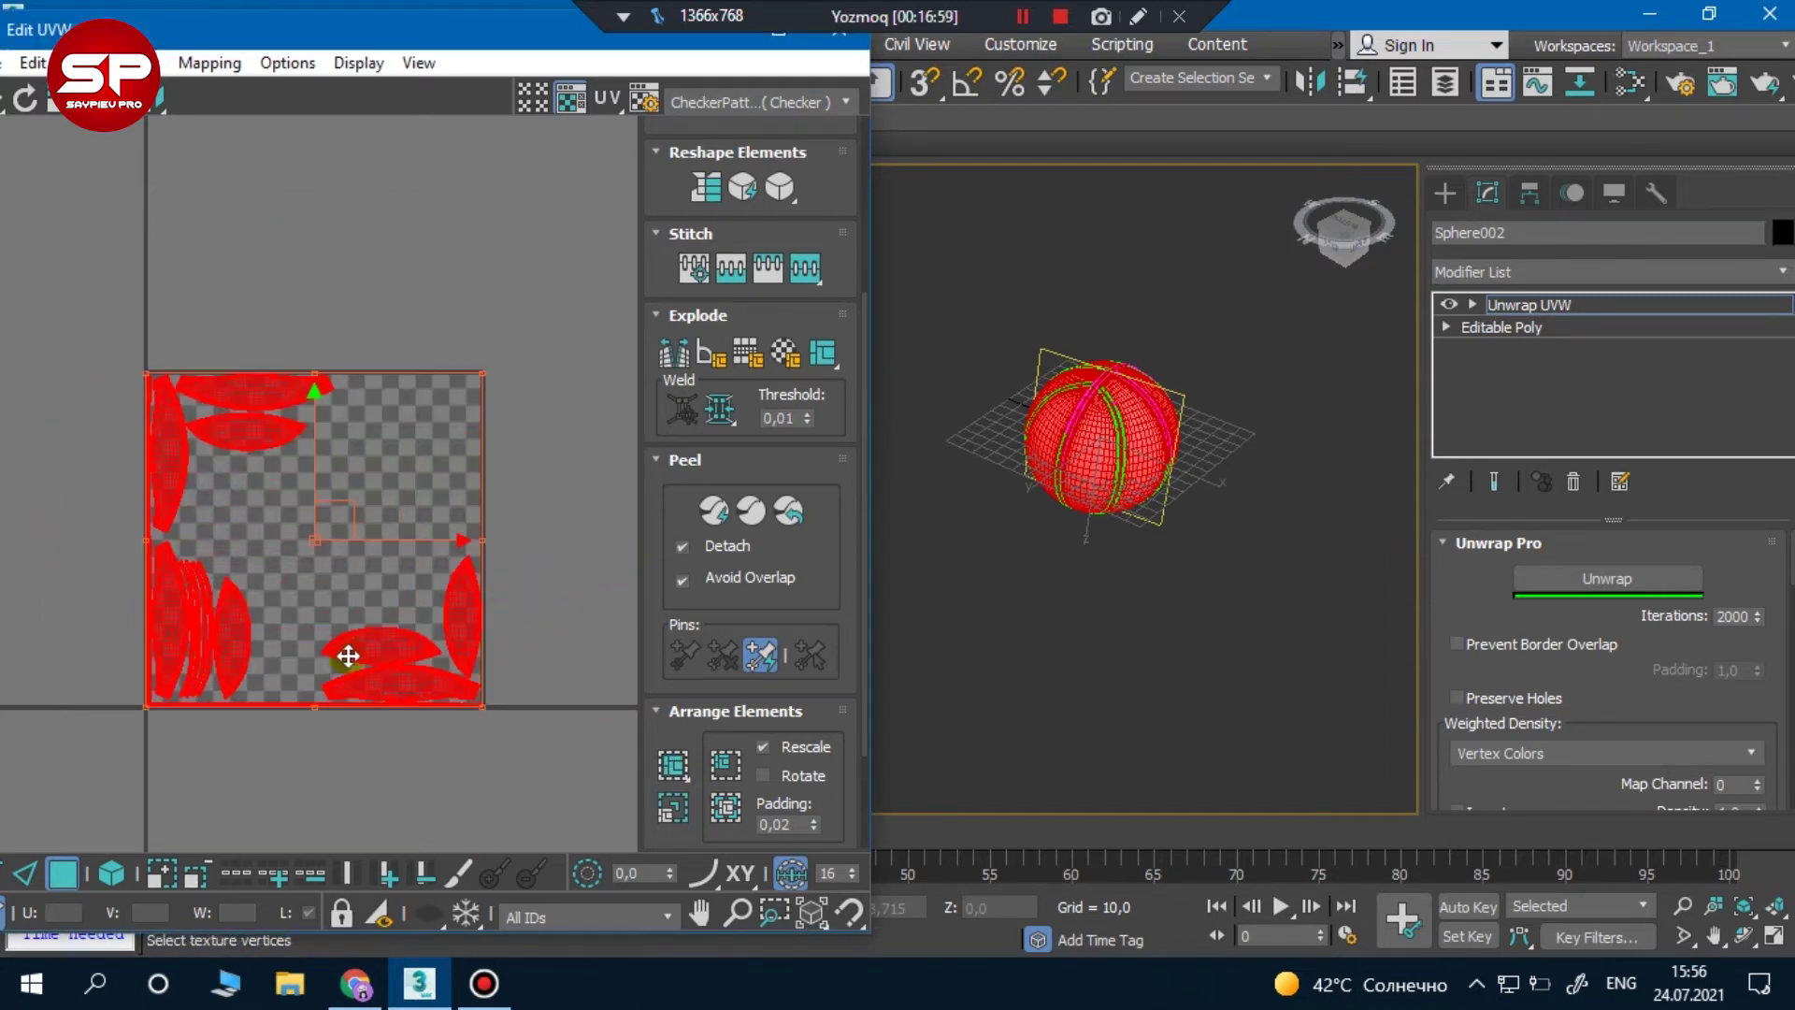
{"action": "left_click", "coordinate": [300, 570]}
Frame the whole UV square and move the bottom-centre island left and up to mid-square
{"action": "scroll", "coordinate": [168, 453], "scroll_direction": "up", "scroll_amount": 3}
{"action": "scroll", "coordinate": [175, 461], "scroll_direction": "up", "scroll_amount": 3}
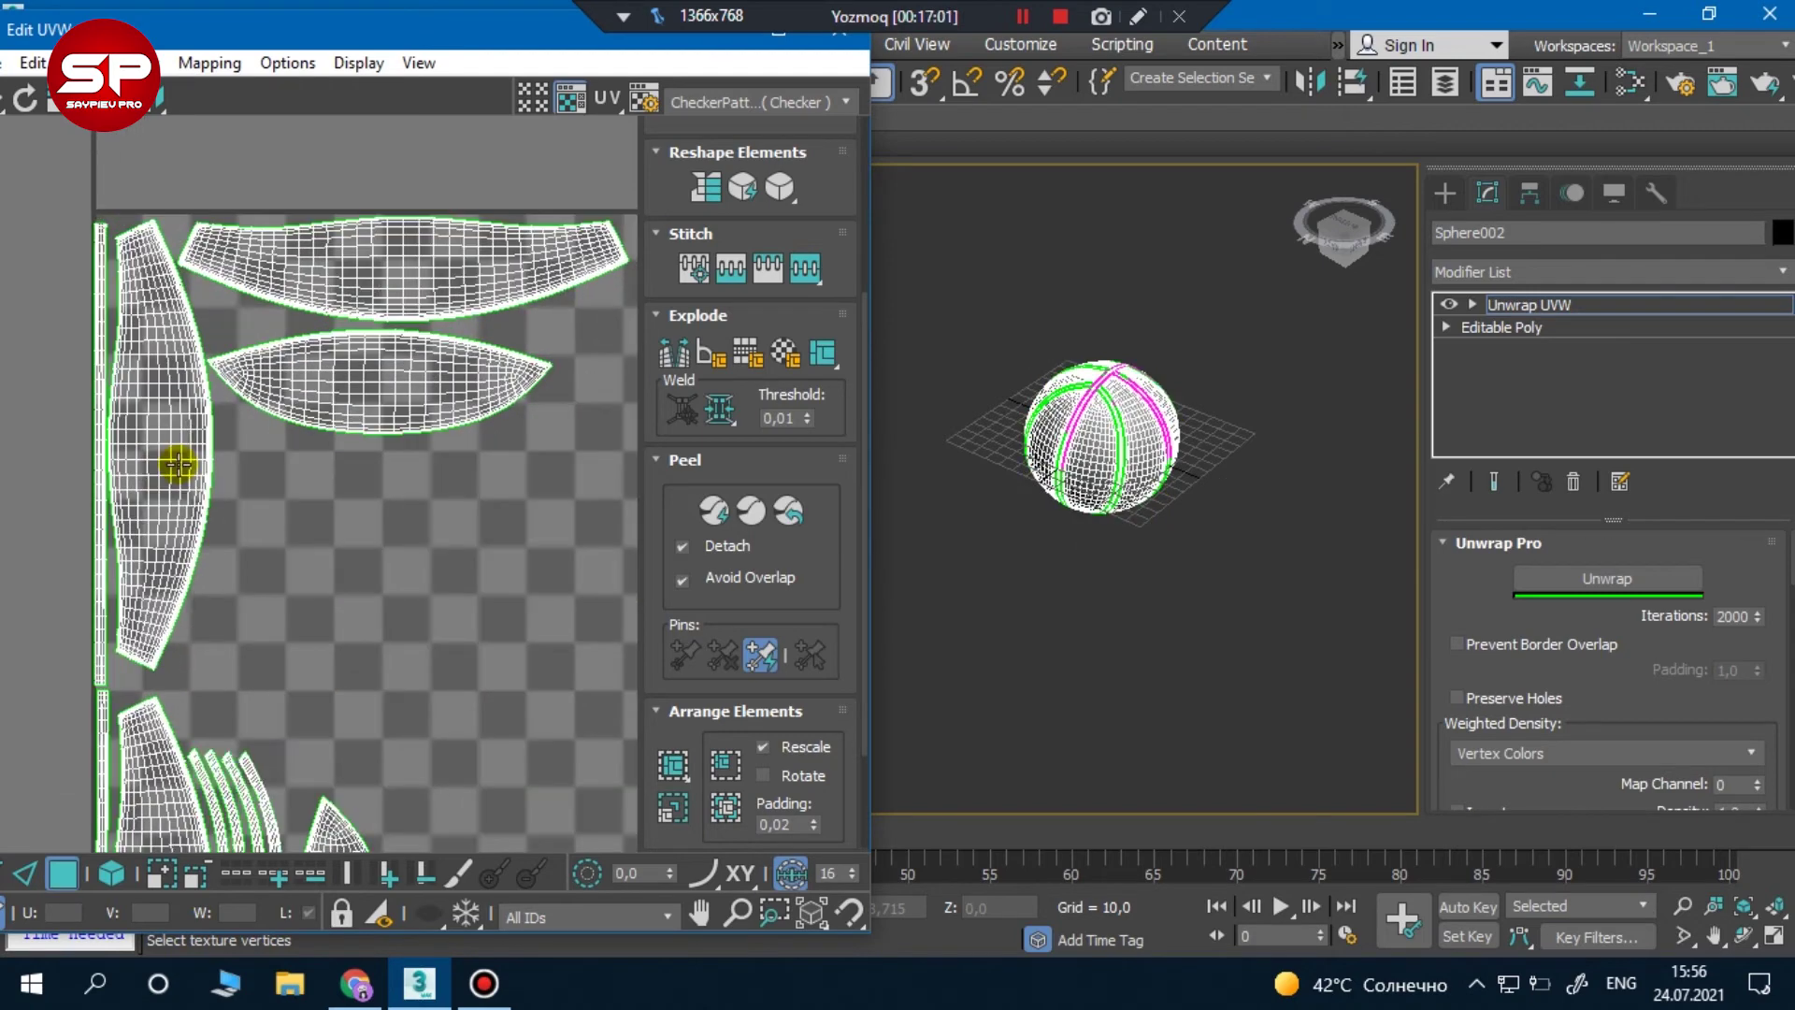
{"action": "scroll", "coordinate": [354, 356], "scroll_direction": "up", "scroll_amount": 2}
{"action": "scroll", "coordinate": [396, 524], "scroll_direction": "down", "scroll_amount": 4}
{"action": "scroll", "coordinate": [321, 272], "scroll_direction": "down", "scroll_amount": 2}
{"action": "middle_click_drag", "start_coordinate": [321, 272], "coordinate": [343, 547]}
{"action": "left_click", "coordinate": [473, 721]}
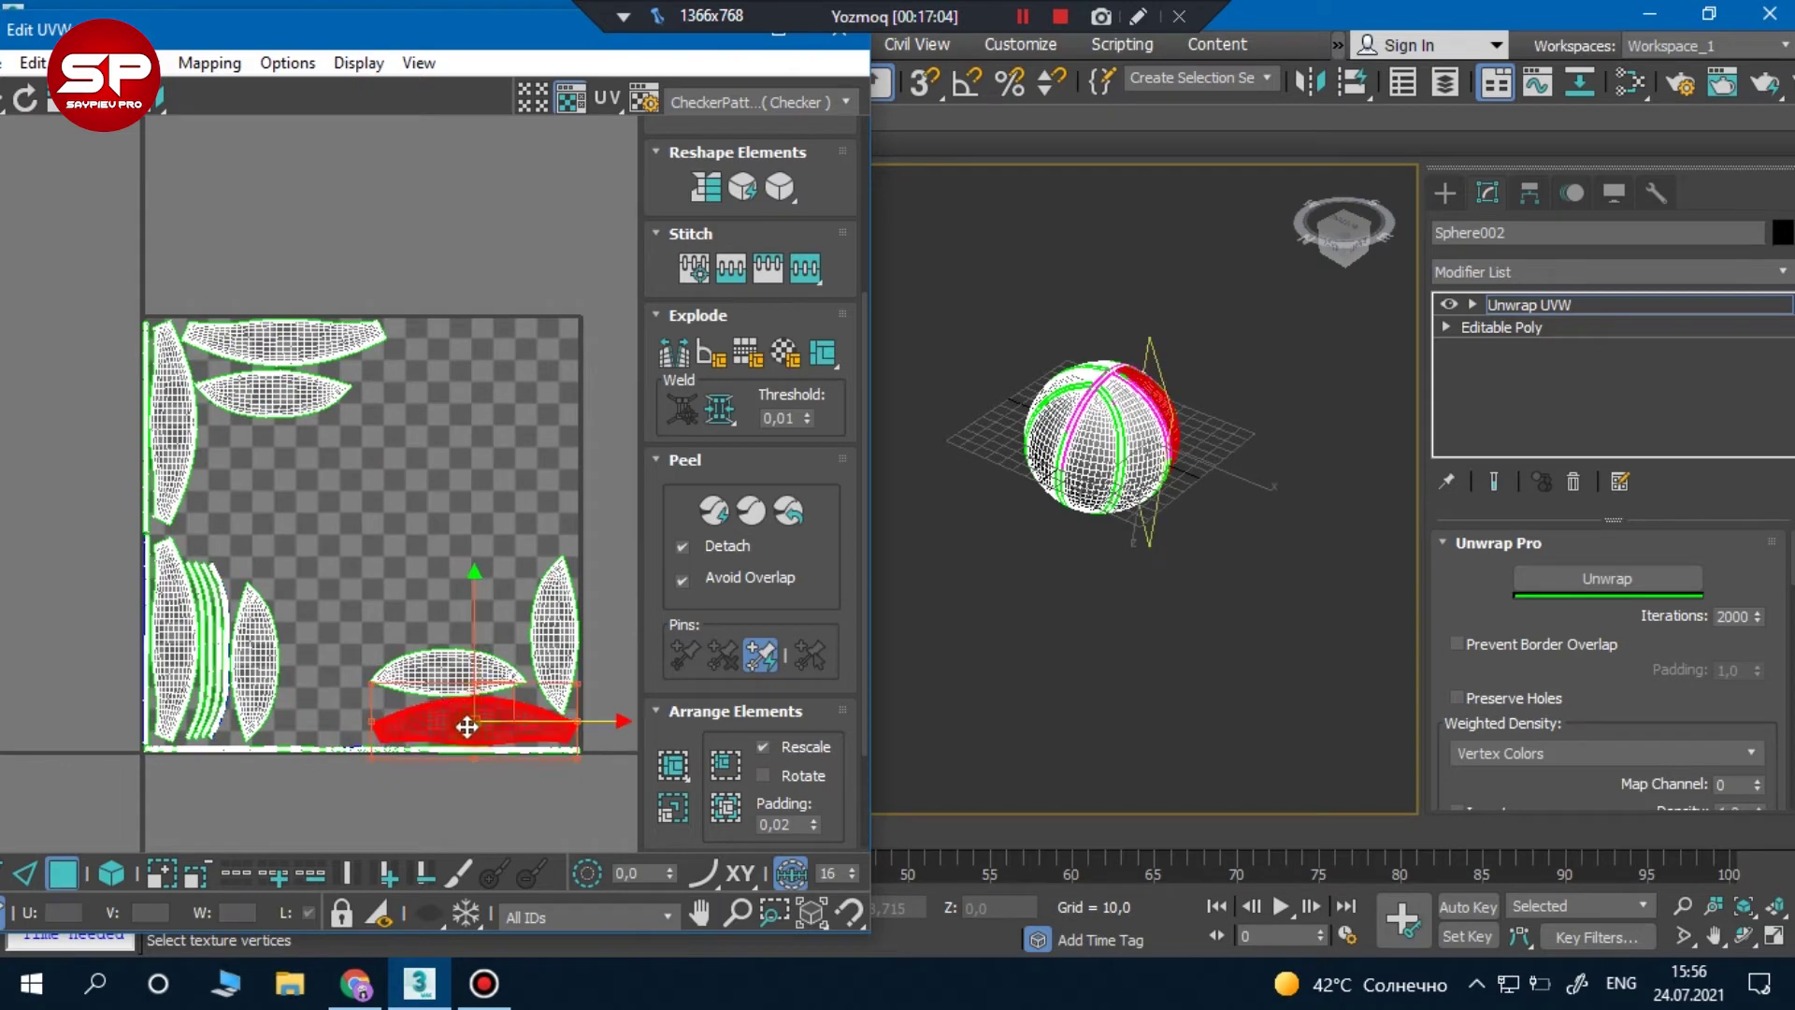
{"action": "left_click_drag", "start_coordinate": [381, 548], "coordinate": [360, 493]}
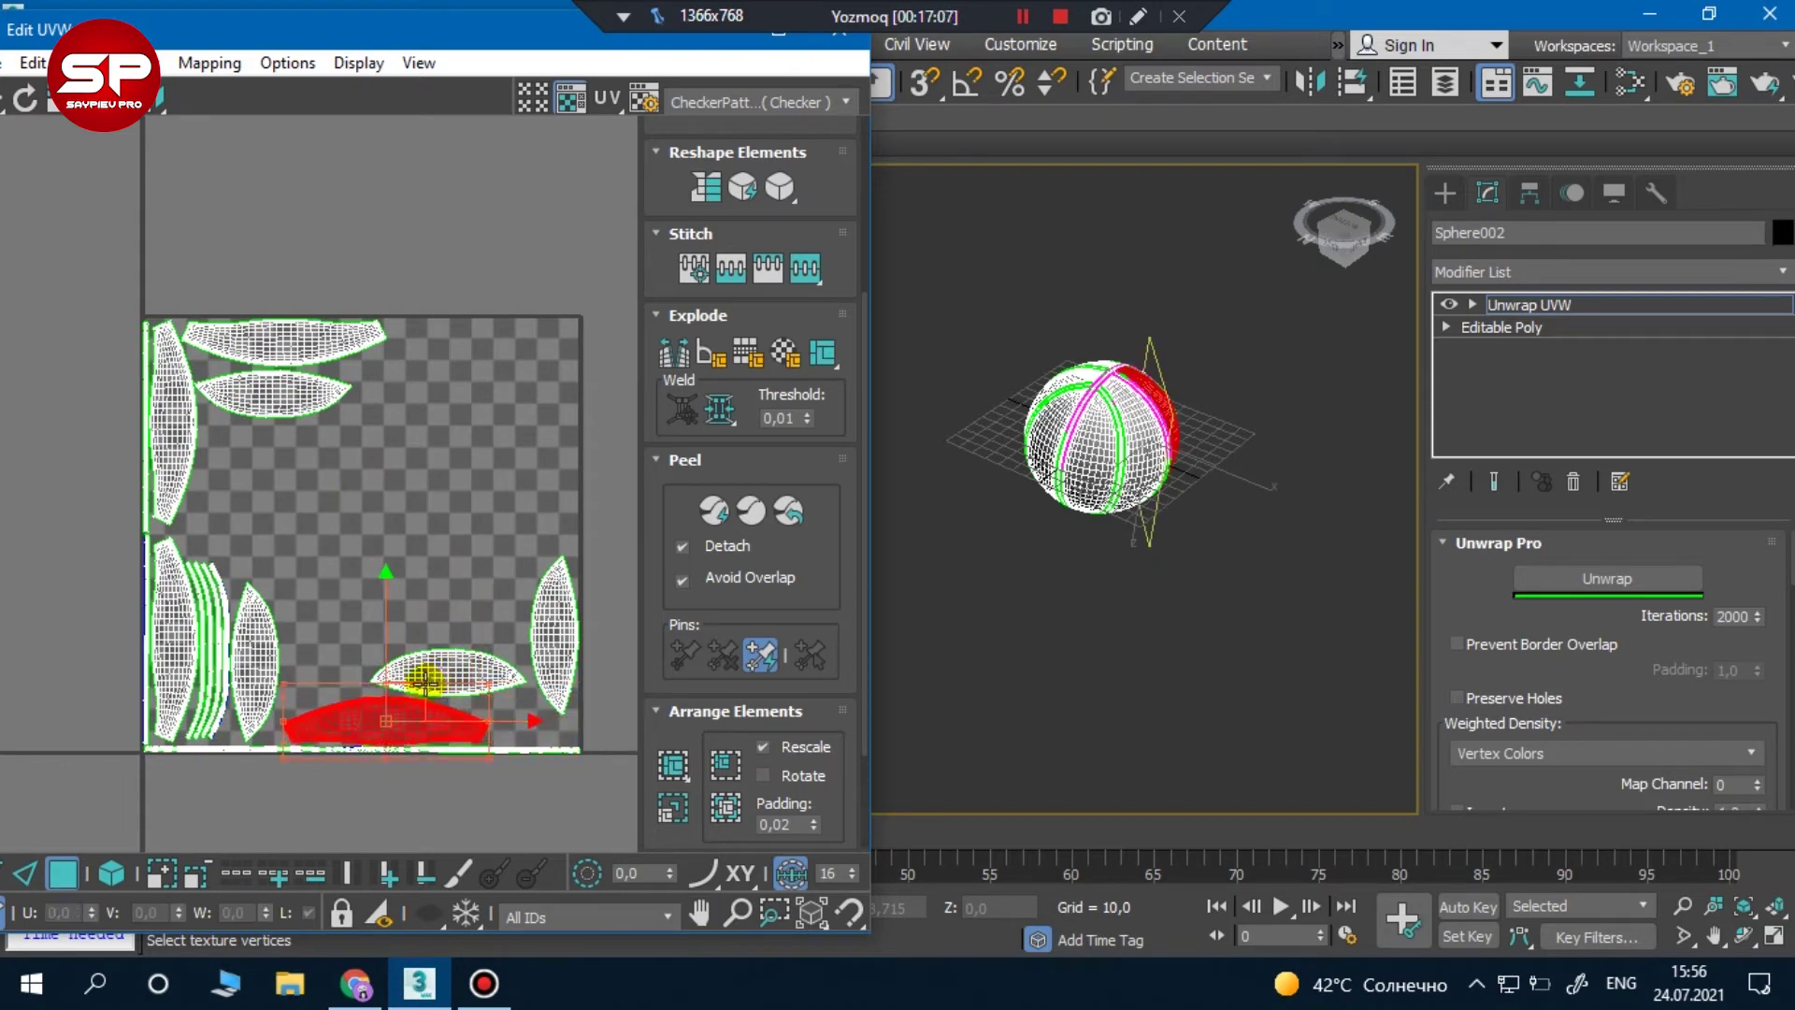
{"action": "mouse_move", "coordinate": [425, 680]}
{"action": "left_mouse_down"}
{"action": "mouse_move", "coordinate": [412, 528]}
{"action": "mouse_move", "coordinate": [430, 637]}
{"action": "left_mouse_up"}
With Angle Snap on, rotate that island and the bottom horizontal island upright
{"action": "key", "text": "a"}
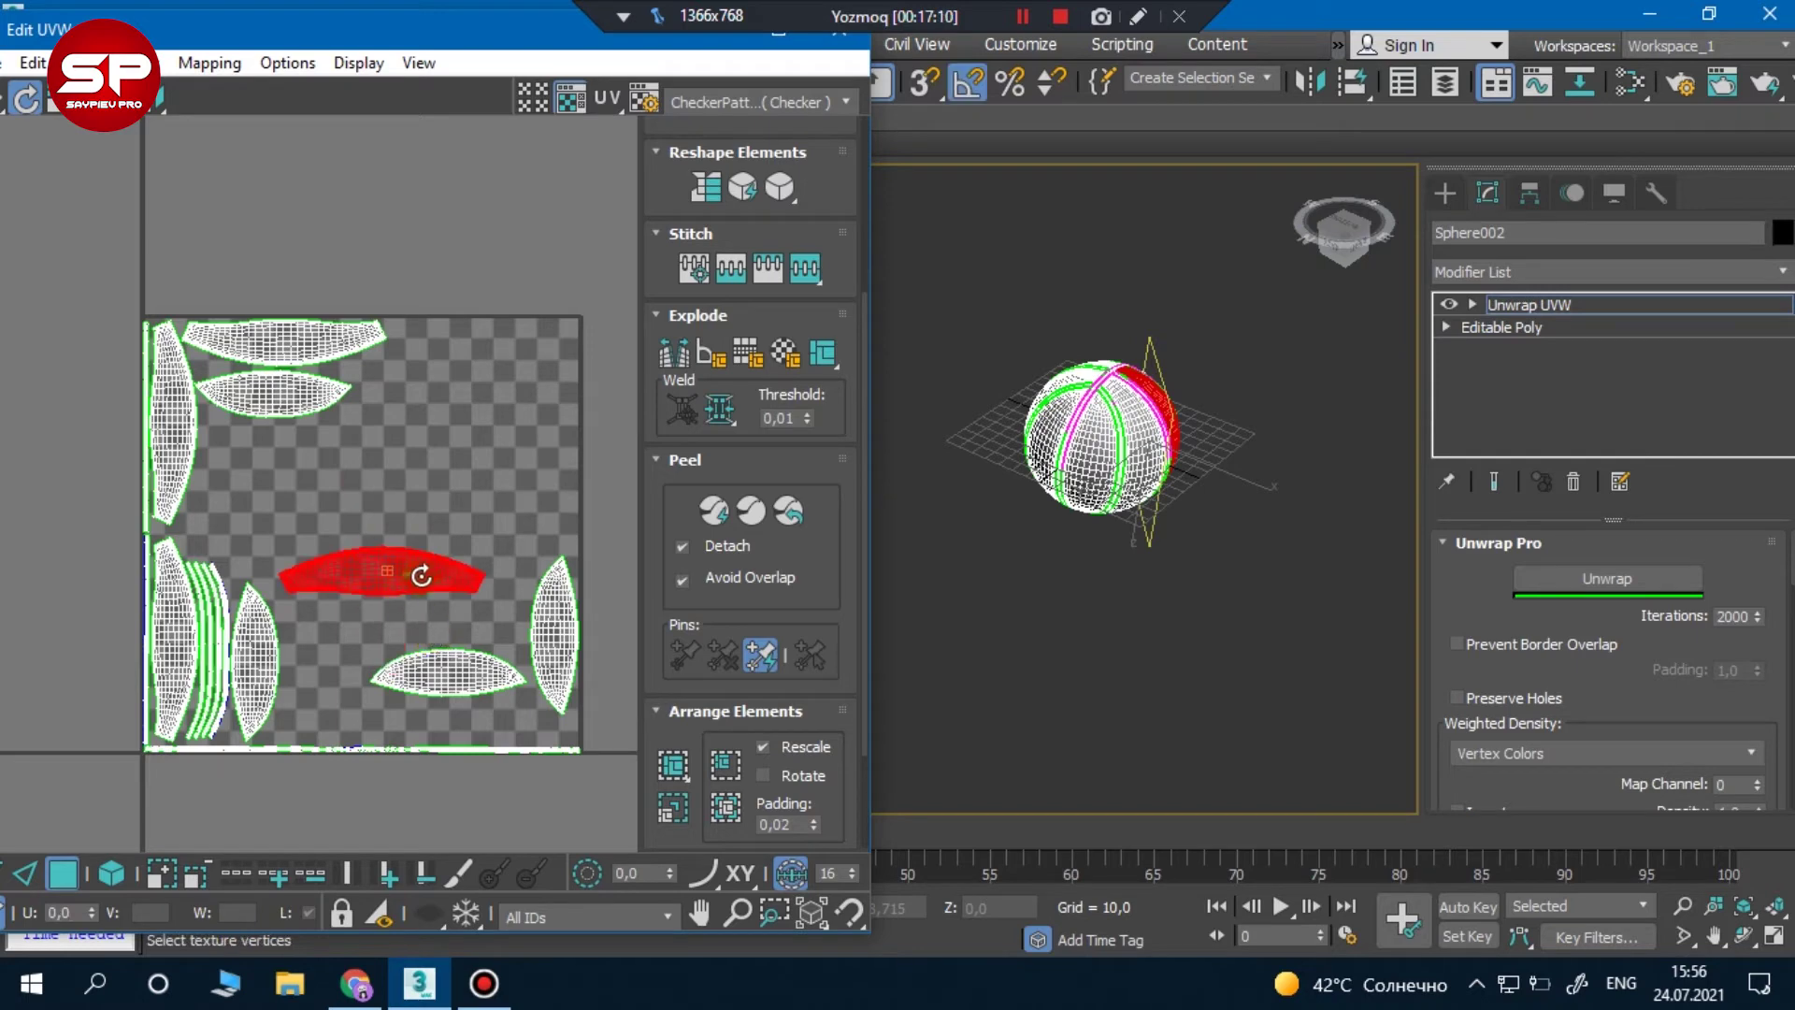
{"action": "left_click_drag", "start_coordinate": [430, 637], "coordinate": [380, 641]}
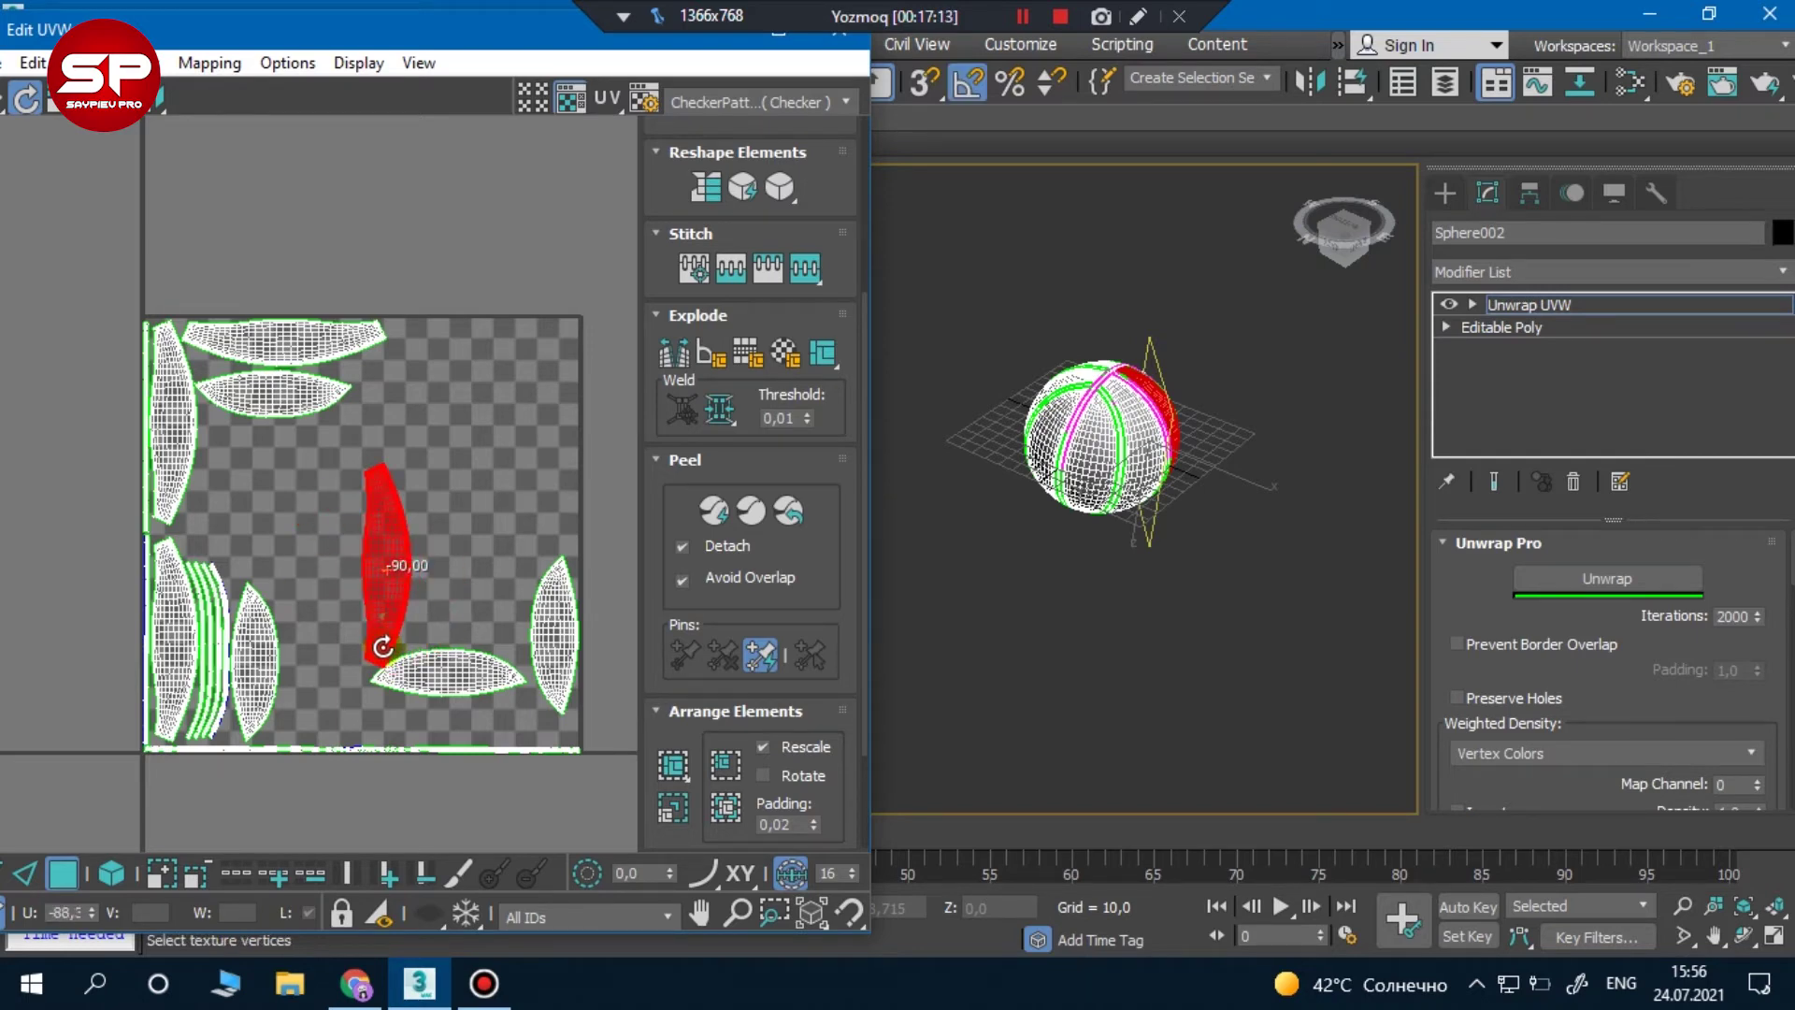
{"action": "left_click", "coordinate": [469, 680]}
{"action": "left_click_drag", "start_coordinate": [469, 680], "coordinate": [445, 731]}
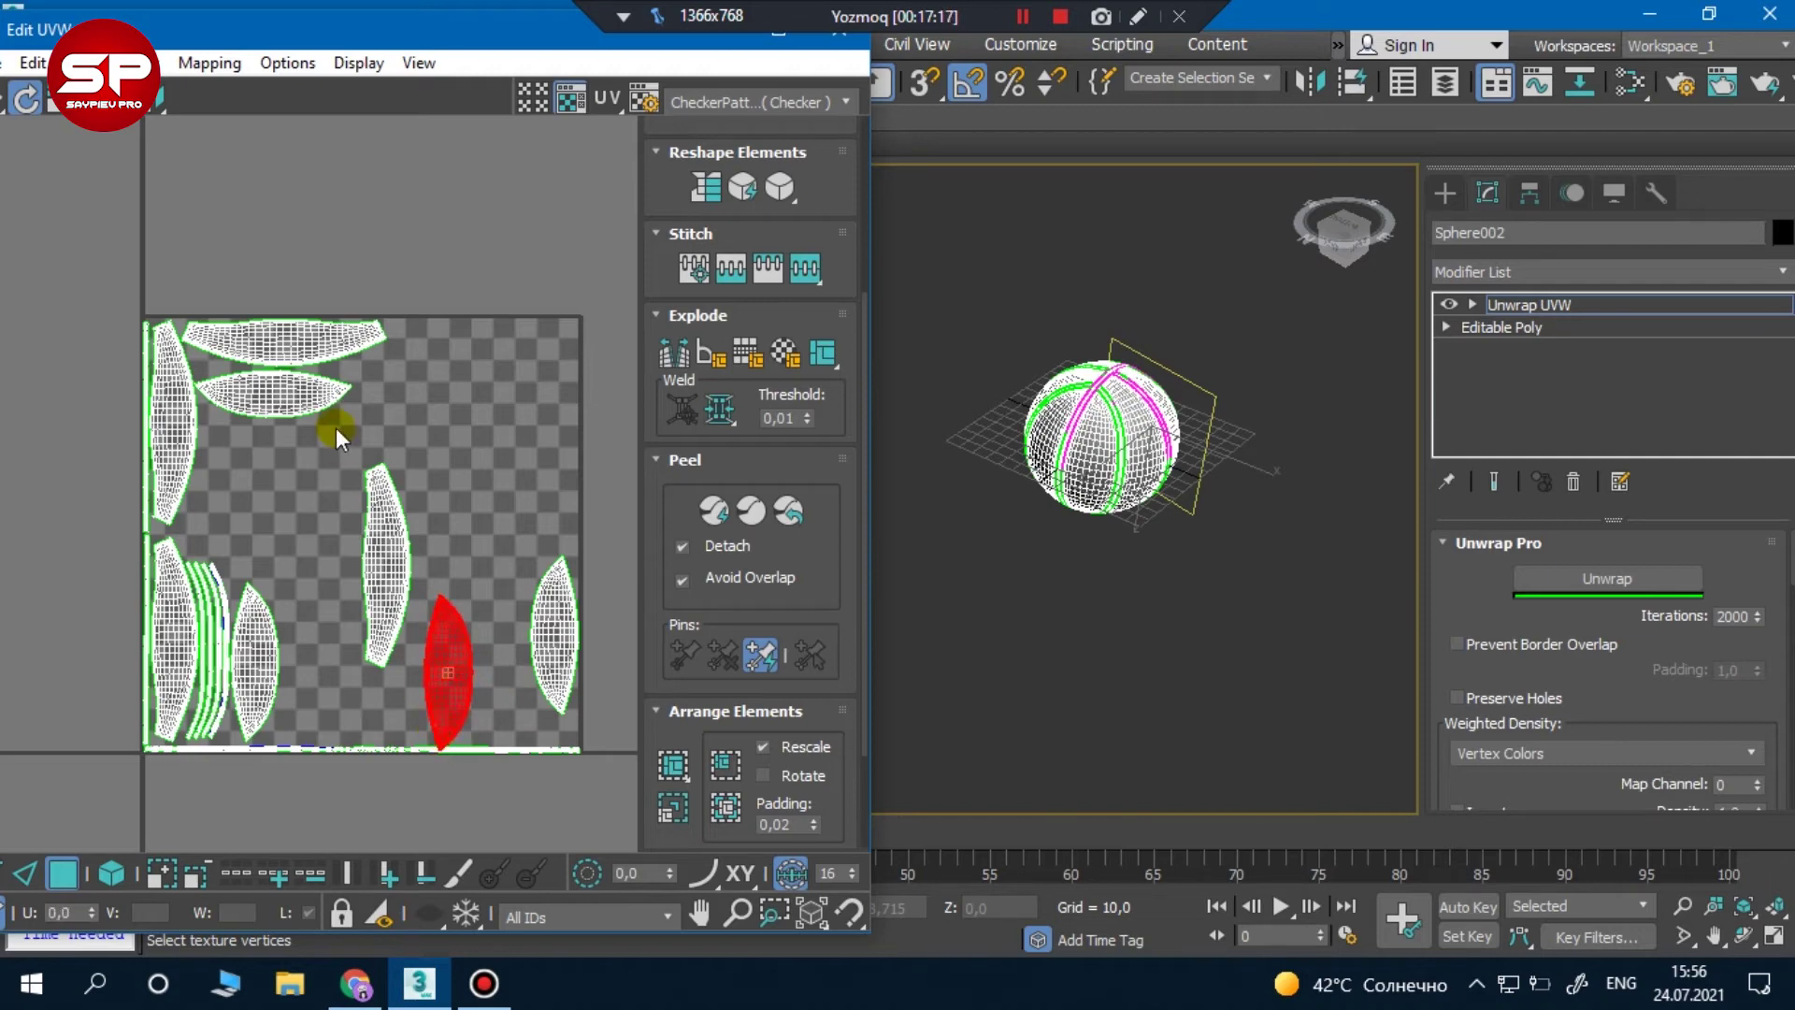
Rotate the two top islands to vertical, then select all UV islands
{"action": "left_click", "coordinate": [300, 389]}
{"action": "left_click", "coordinate": [317, 338], "text": "ctrl"}
{"action": "mouse_move", "coordinate": [317, 337]}
{"action": "left_mouse_down"}
{"action": "mouse_move", "coordinate": [337, 393]}
{"action": "mouse_move", "coordinate": [327, 439]}
{"action": "left_mouse_up"}
{"action": "left_click", "coordinate": [503, 428]}
{"action": "key", "text": "ctrl+a"}
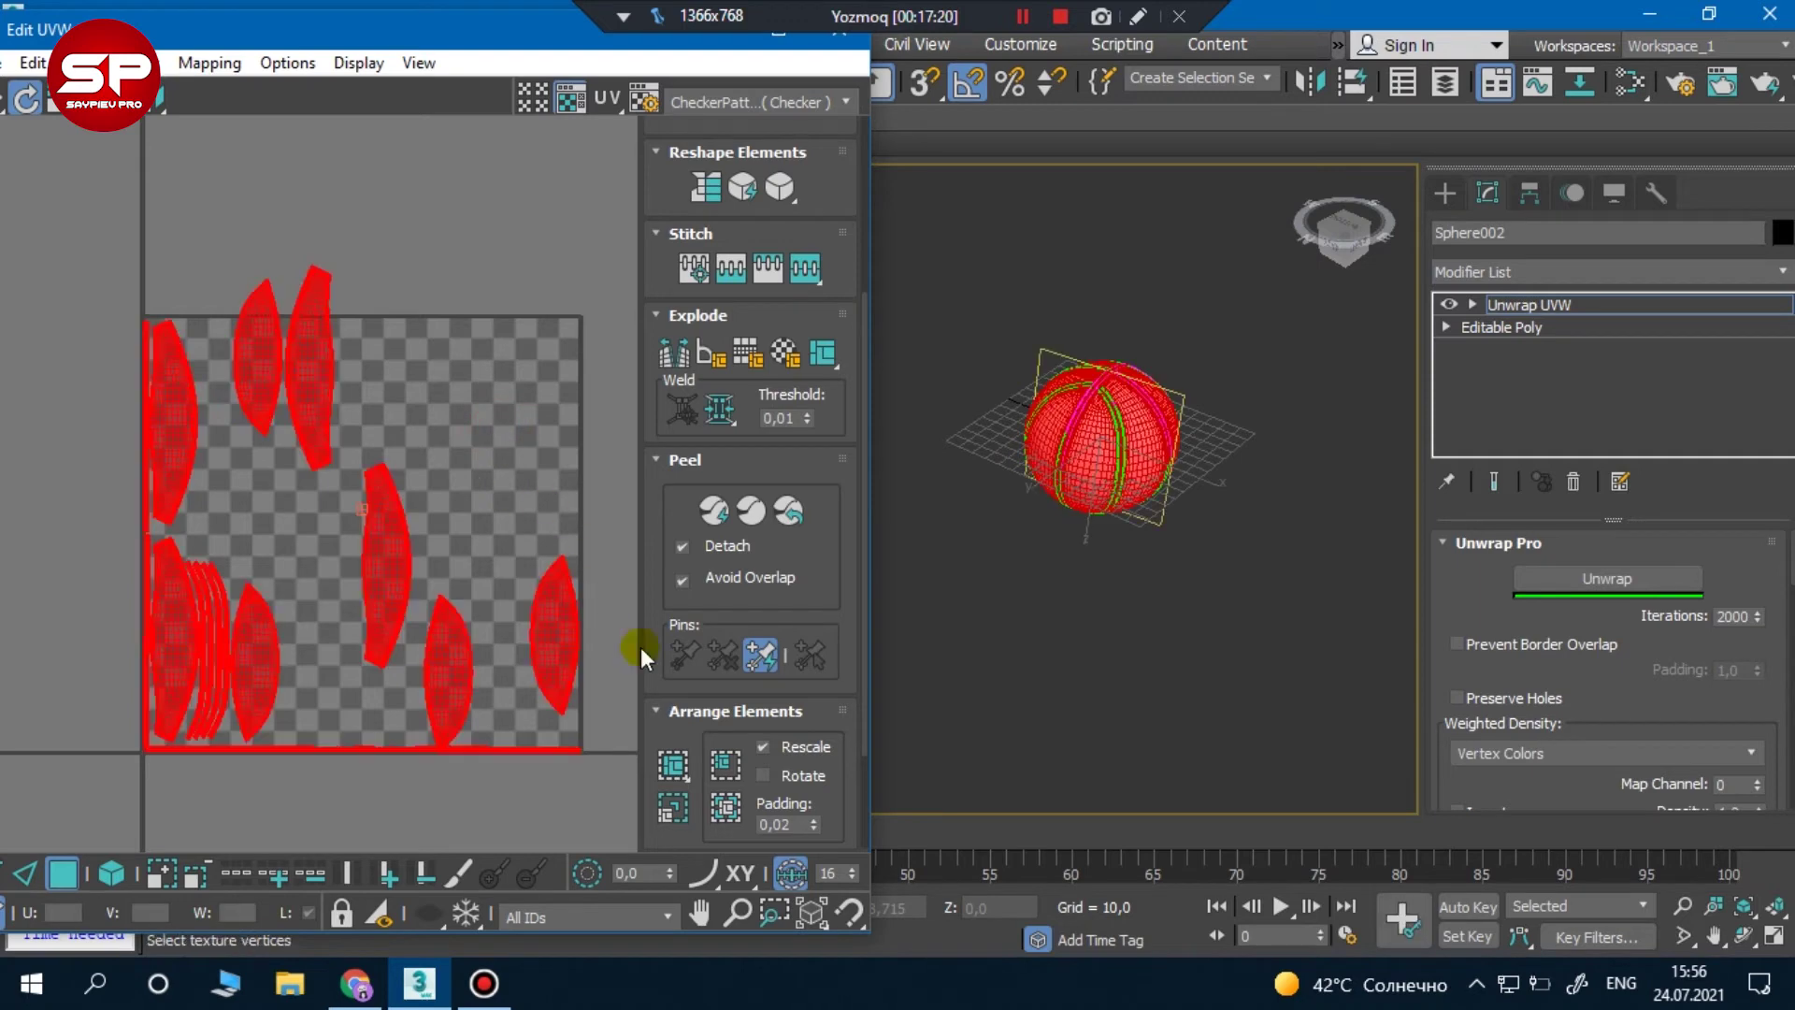
Repack the UV islands, then rotate the bottom island 90° to vertical
{"action": "left_click", "coordinate": [675, 800]}
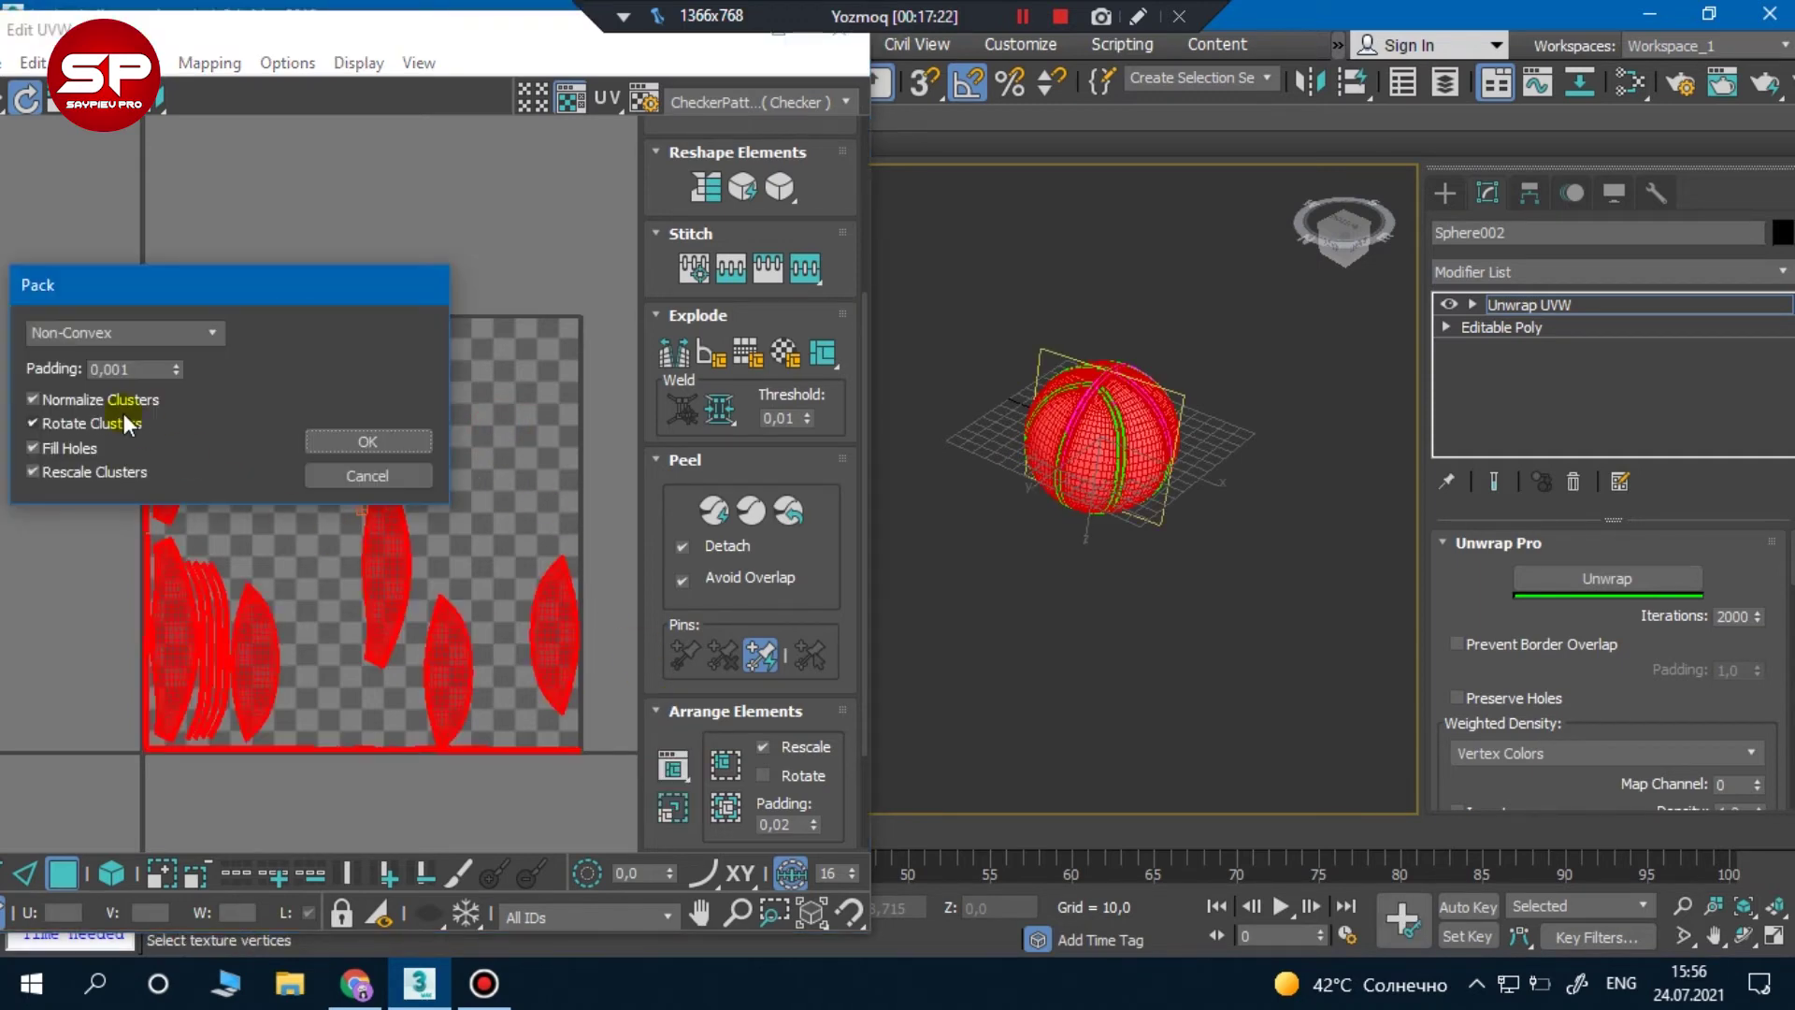
{"action": "left_click", "coordinate": [345, 443]}
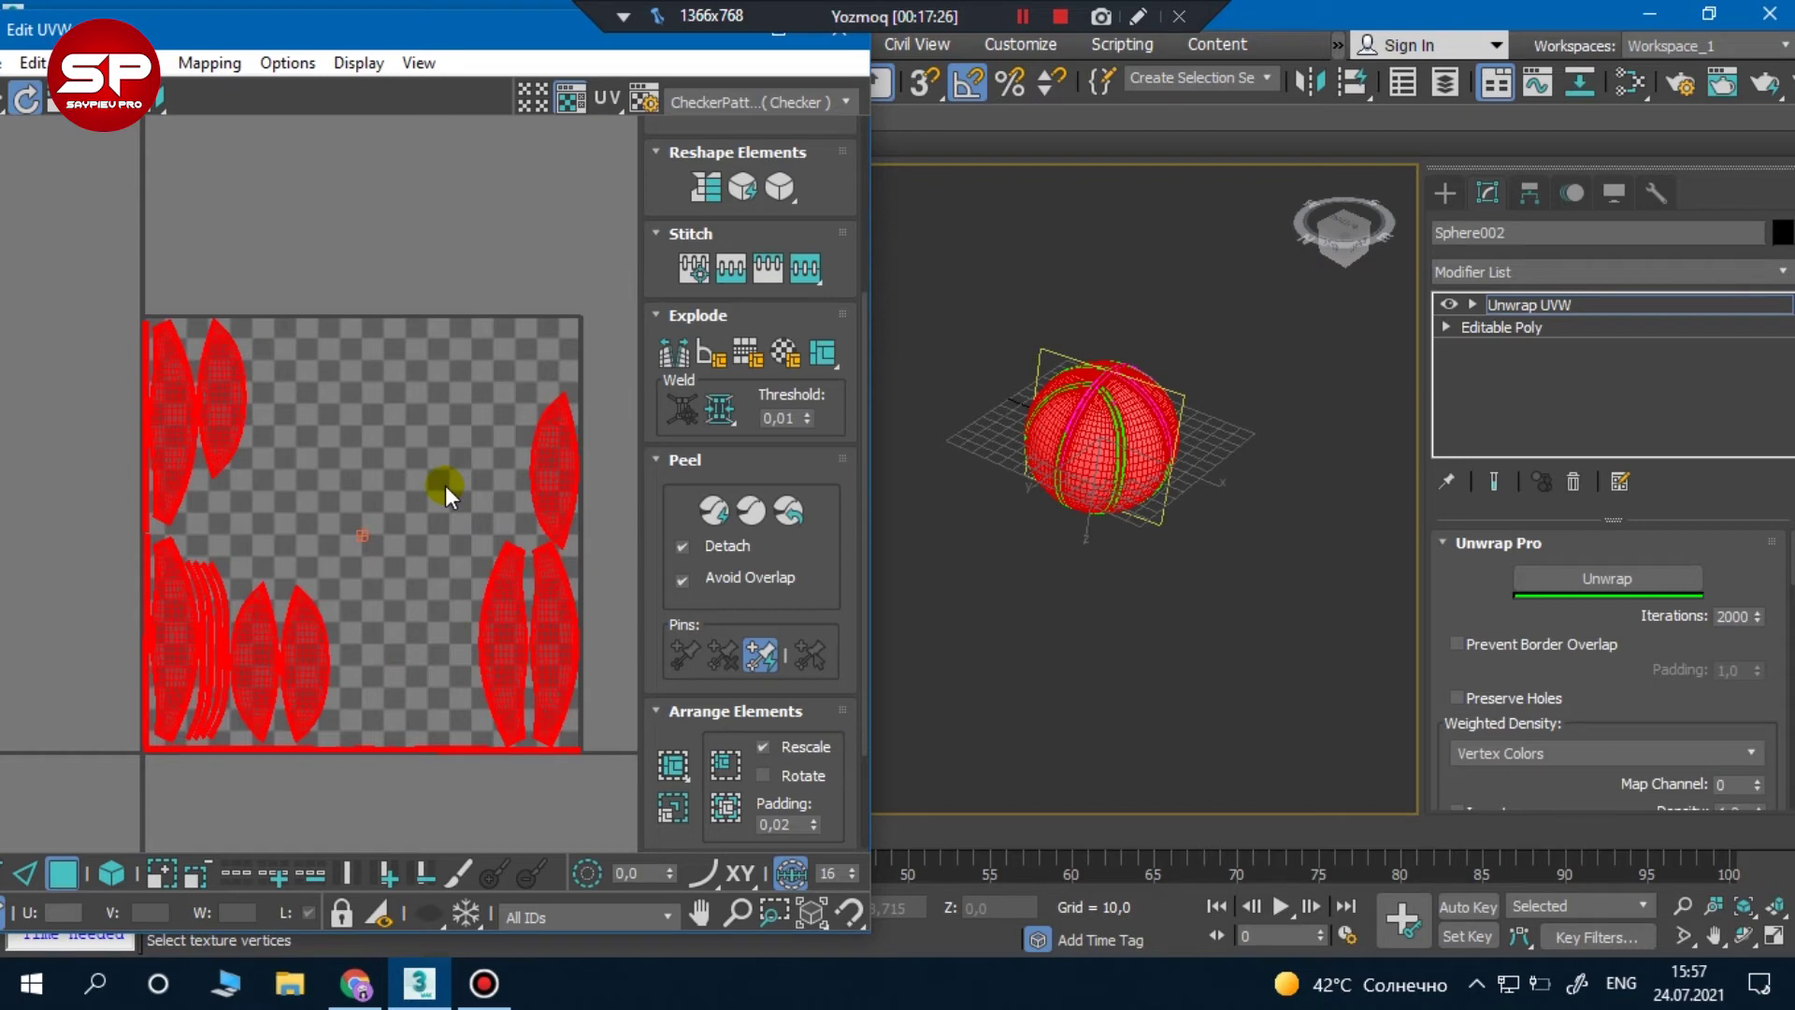
{"action": "left_click", "coordinate": [385, 656]}
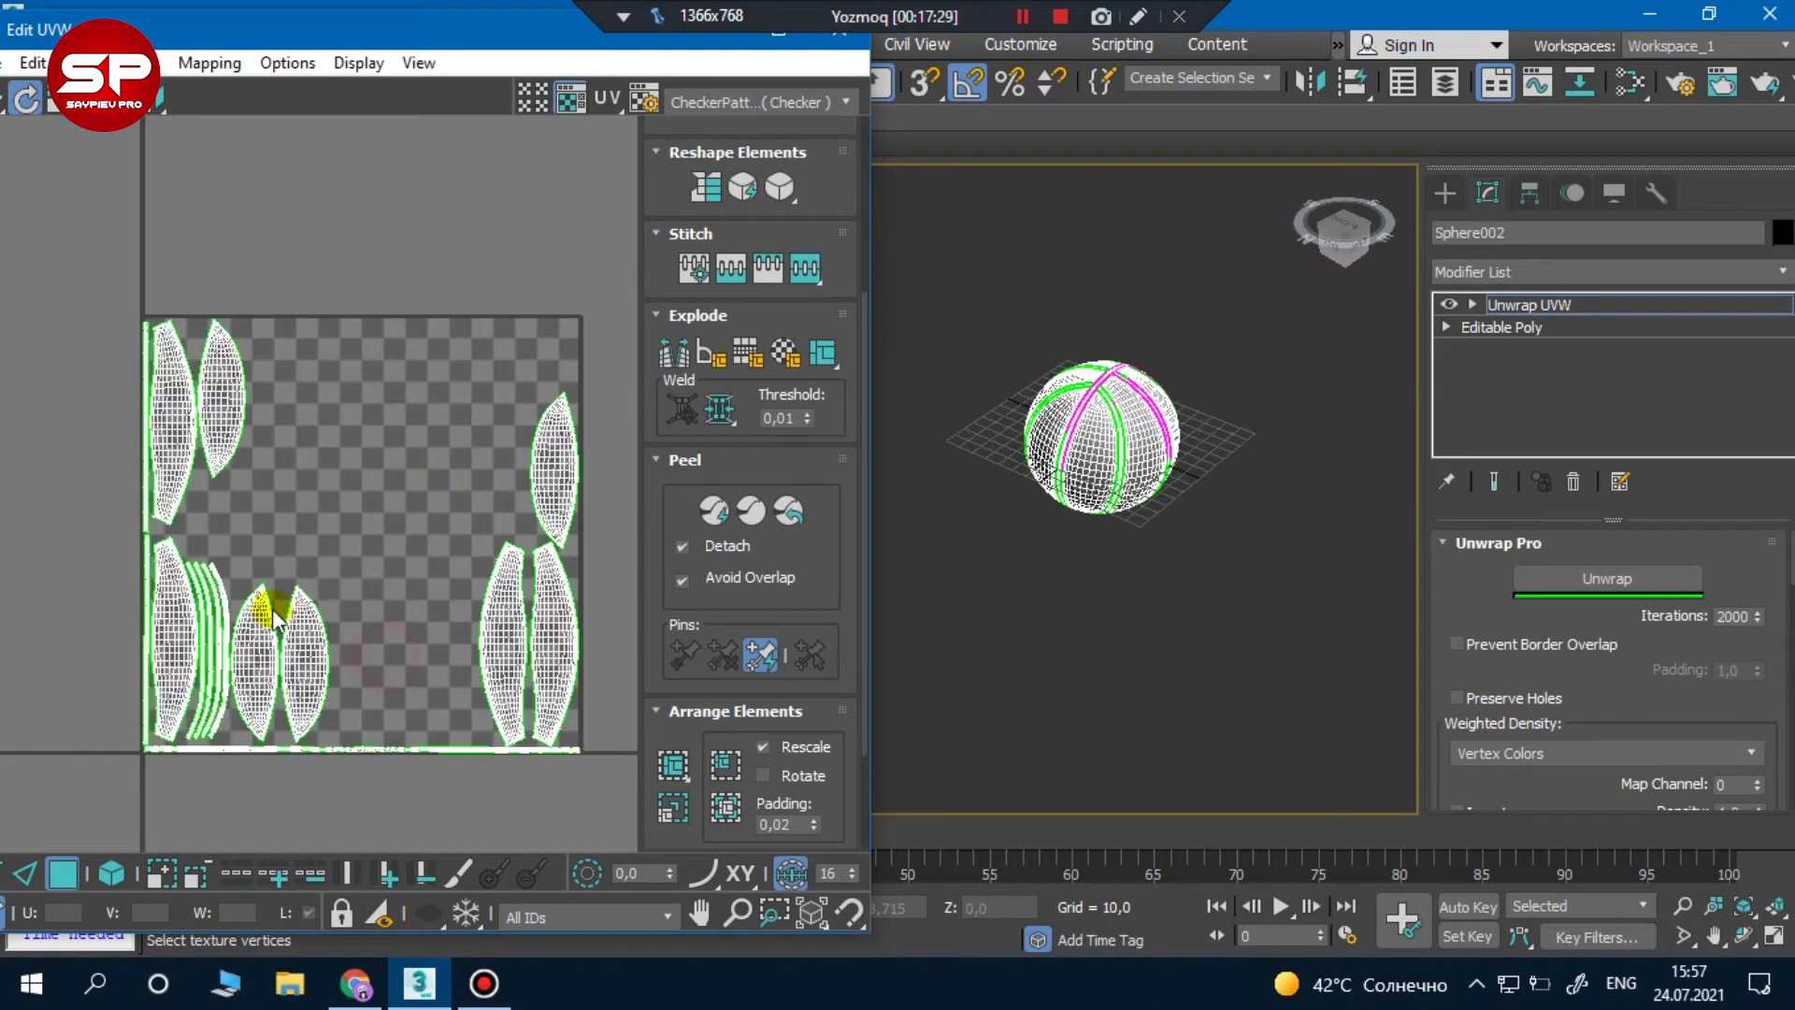
{"action": "scroll", "coordinate": [253, 705], "scroll_direction": "up", "scroll_amount": 2}
{"action": "scroll", "coordinate": [328, 759], "scroll_direction": "down", "scroll_amount": 2}
{"action": "scroll", "coordinate": [328, 760], "scroll_direction": "up", "scroll_amount": 3}
{"action": "left_click", "coordinate": [392, 760]}
{"action": "scroll", "coordinate": [393, 756], "scroll_direction": "down", "scroll_amount": 3}
{"action": "left_click_drag", "start_coordinate": [392, 753], "coordinate": [361, 642]}
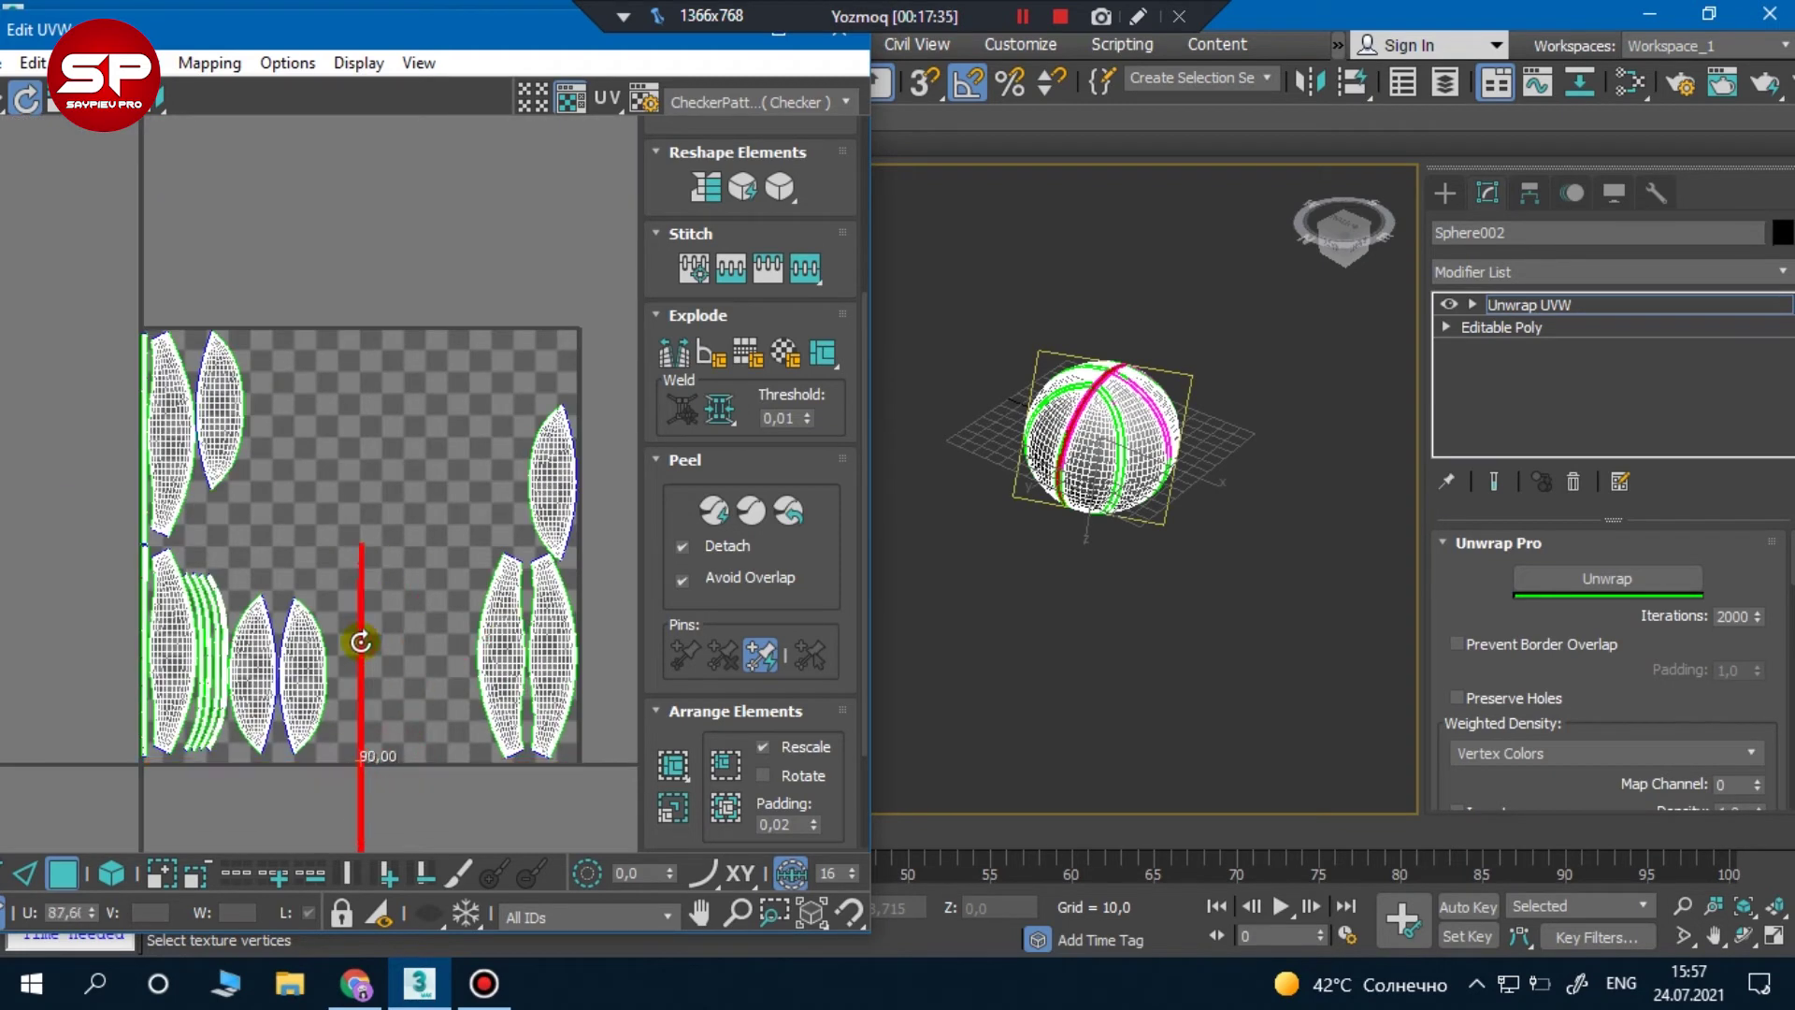
Repack all islands with Rotate Clusters unchecked so they stay upright, then deselect
{"action": "key", "text": "ctrl+a"}
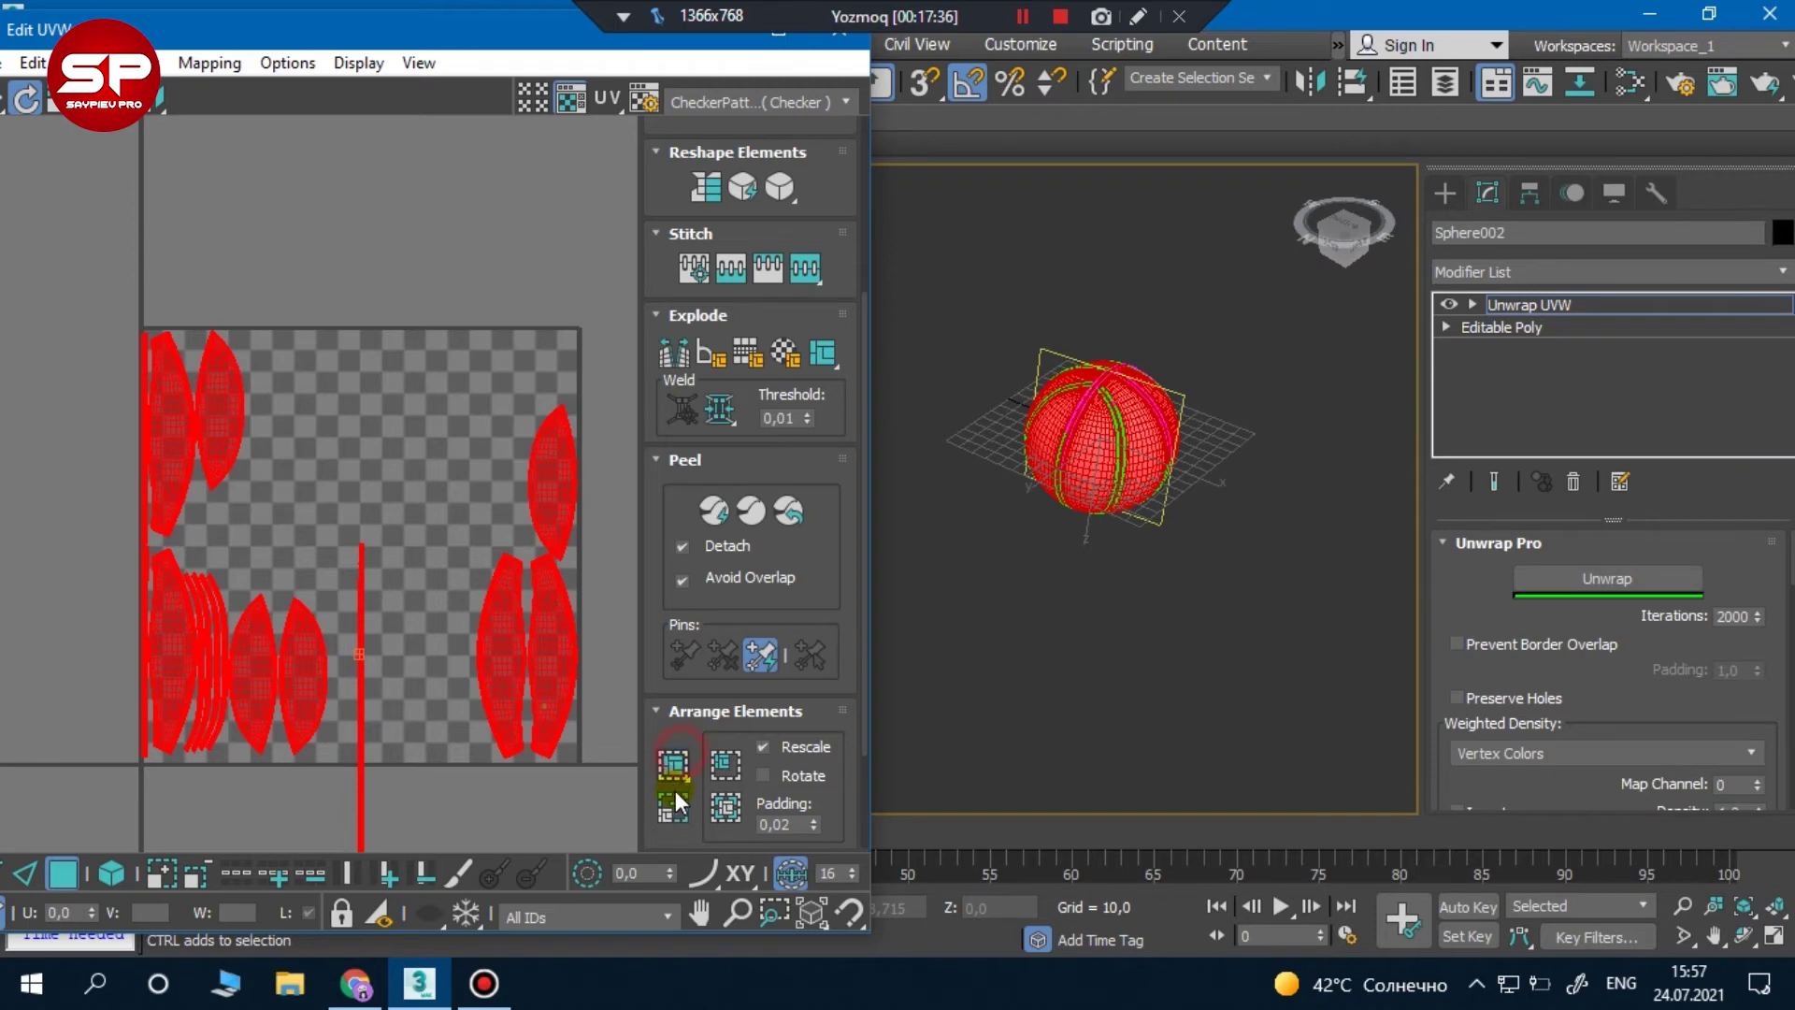
{"action": "left_click", "coordinate": [674, 764]}
{"action": "left_click", "coordinate": [323, 442]}
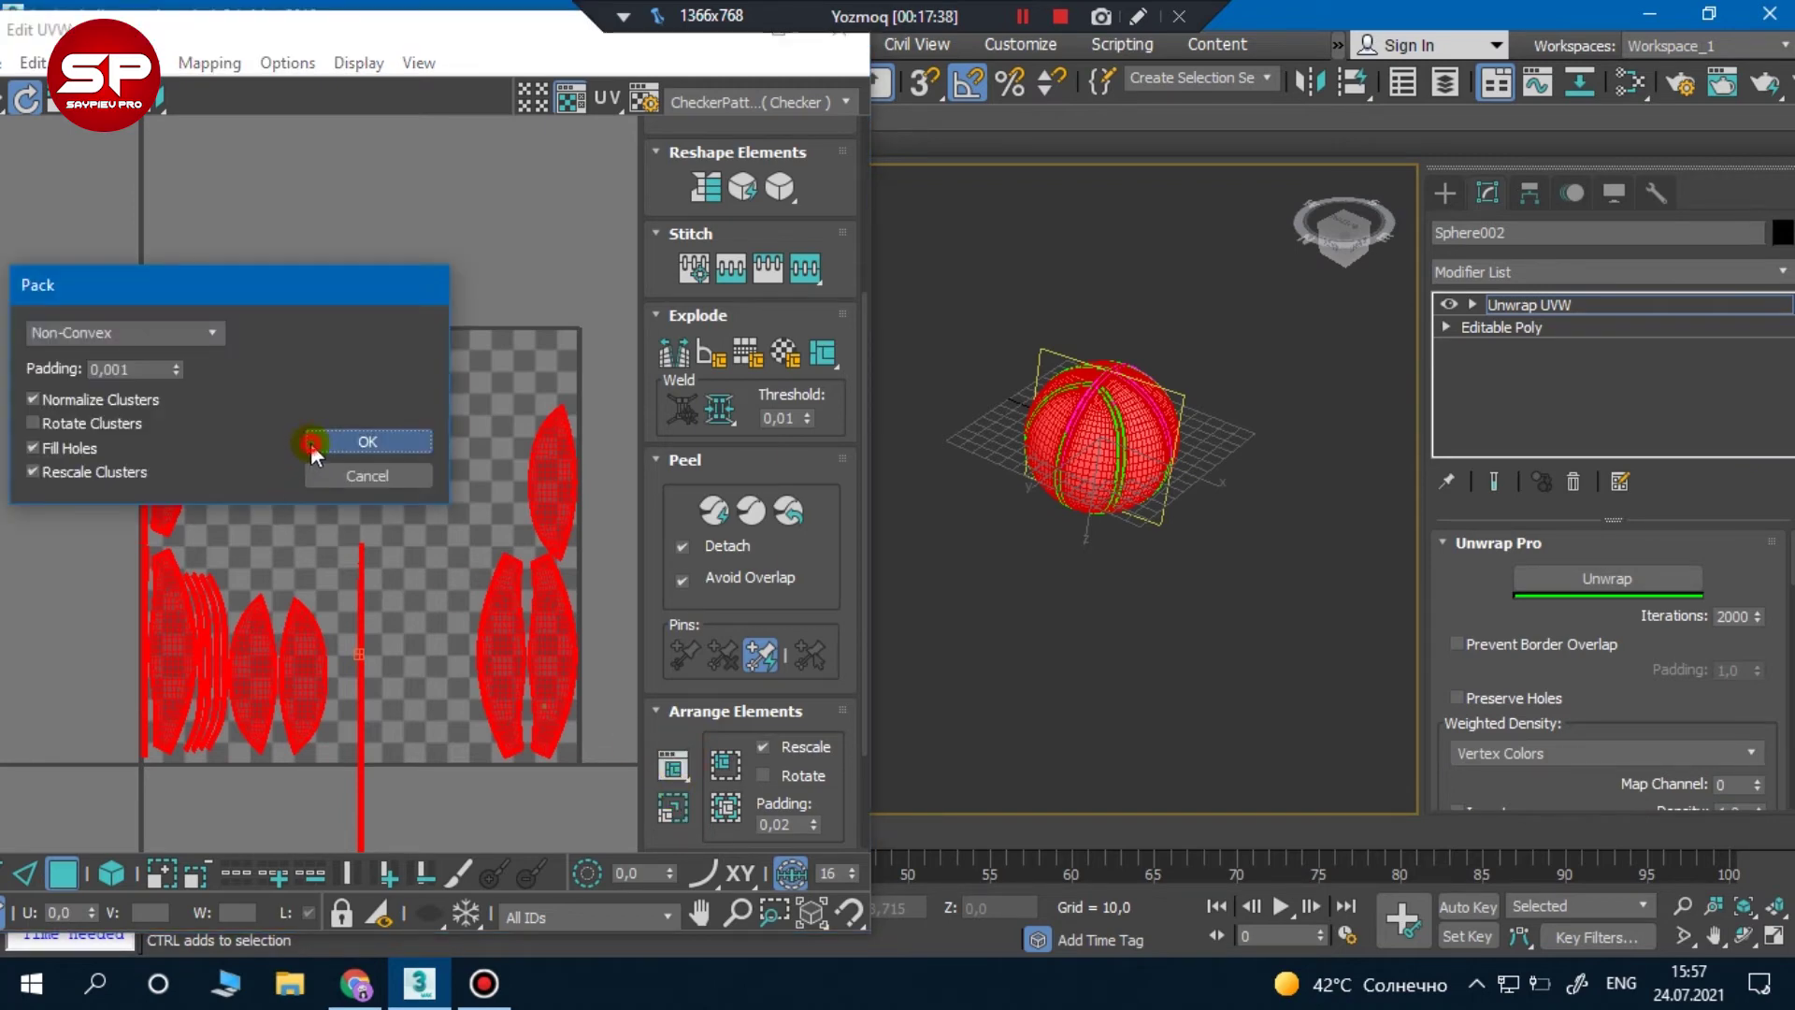
{"action": "left_click", "coordinate": [400, 555]}
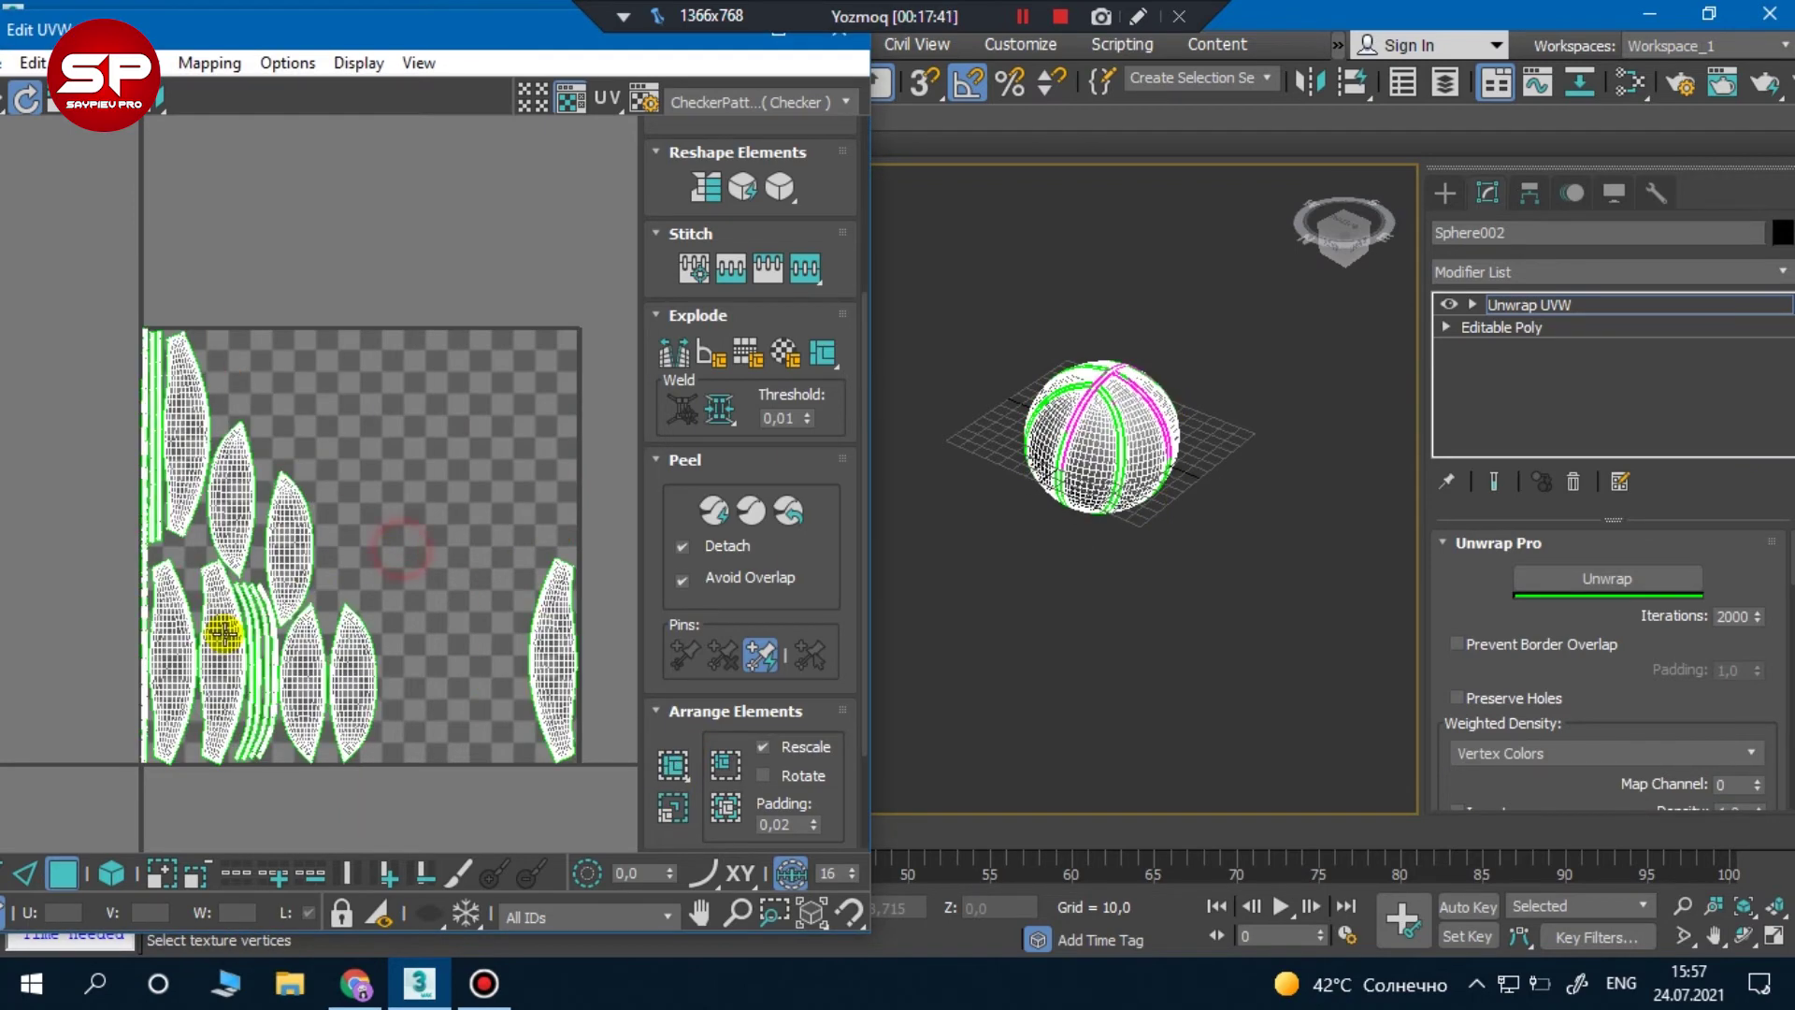
{"action": "scroll", "coordinate": [228, 639], "scroll_direction": "up", "scroll_amount": 5}
{"action": "scroll", "coordinate": [383, 551], "scroll_direction": "down", "scroll_amount": 5}
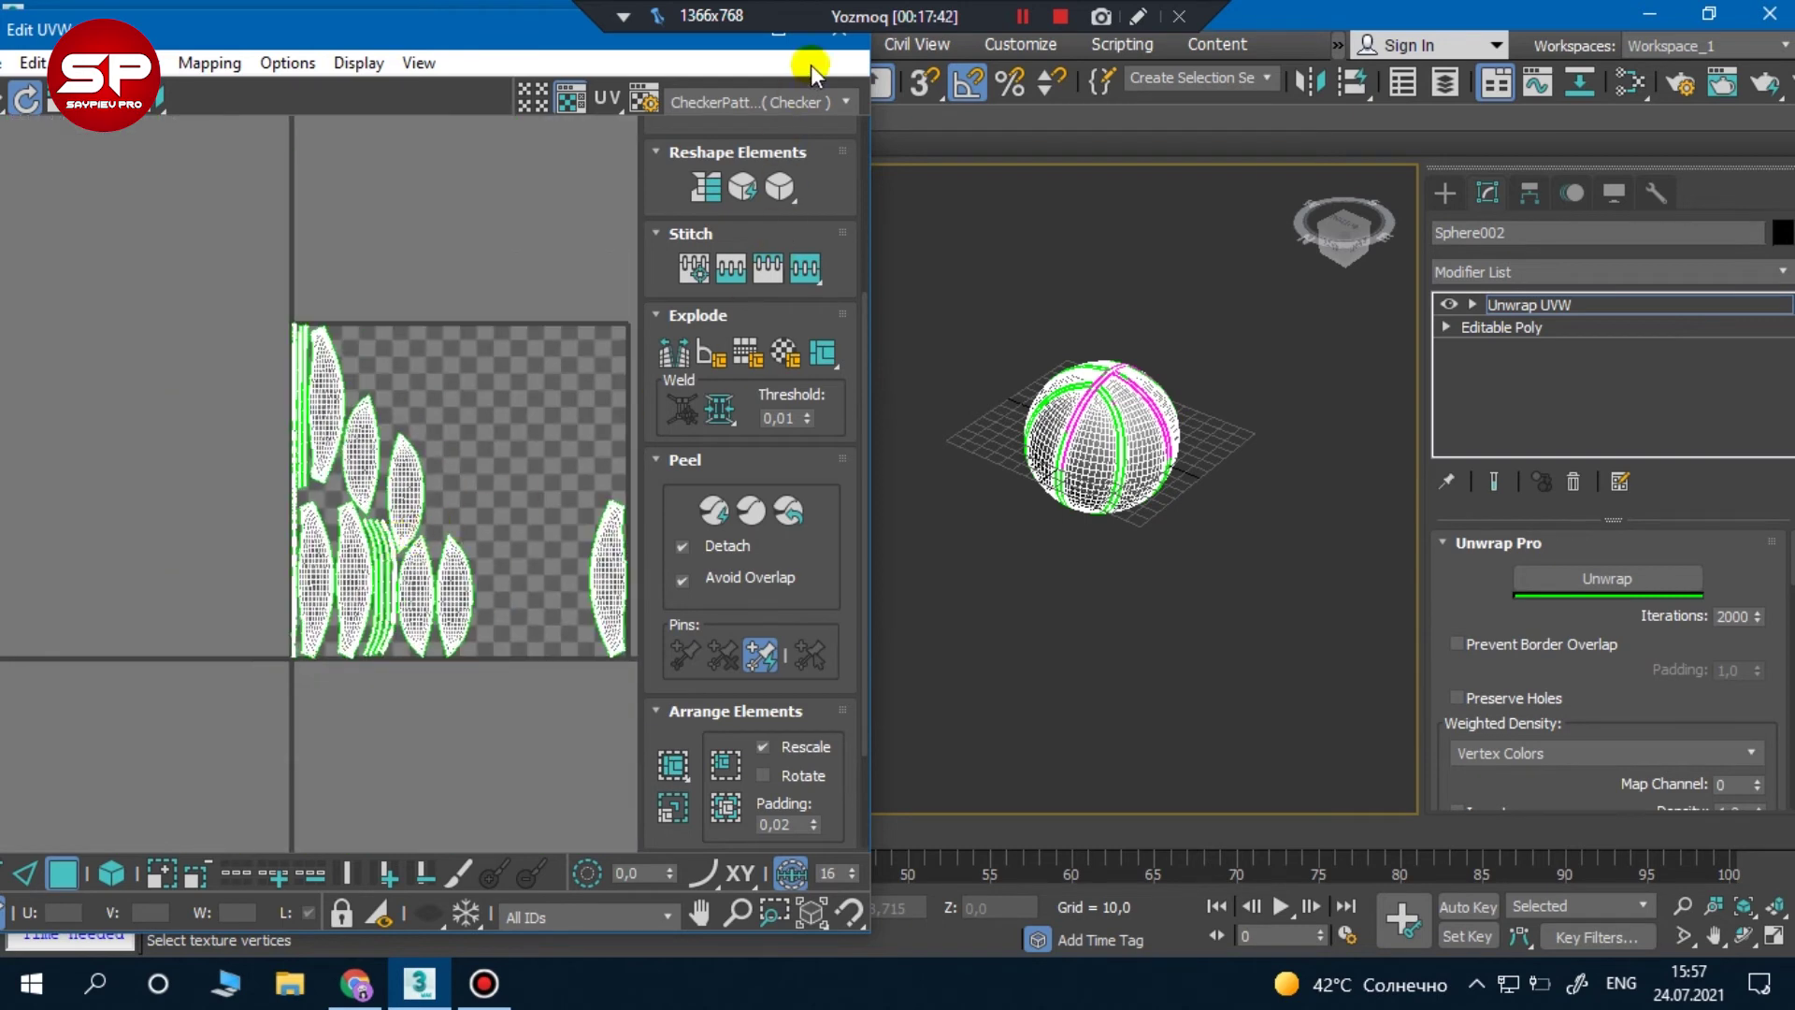
Preview the coloured UV_Checker texture on the sphere and orbit to inspect it
{"action": "left_click", "coordinate": [746, 97]}
{"action": "scroll", "coordinate": [1137, 465], "scroll_direction": "up", "scroll_amount": 3}
{"action": "scroll", "coordinate": [1079, 513], "scroll_direction": "up", "scroll_amount": 3}
{"action": "mouse_move", "coordinate": [1078, 512]}
{"action": "middle_mouse_down", "text": "alt"}
{"action": "mouse_move", "coordinate": [1225, 324]}
{"action": "mouse_move", "coordinate": [1126, 167]}
{"action": "mouse_move", "coordinate": [1144, 800]}
{"action": "mouse_move", "coordinate": [1058, 546]}
{"action": "mouse_move", "coordinate": [1115, 490]}
{"action": "middle_mouse_up", "text": "alt"}
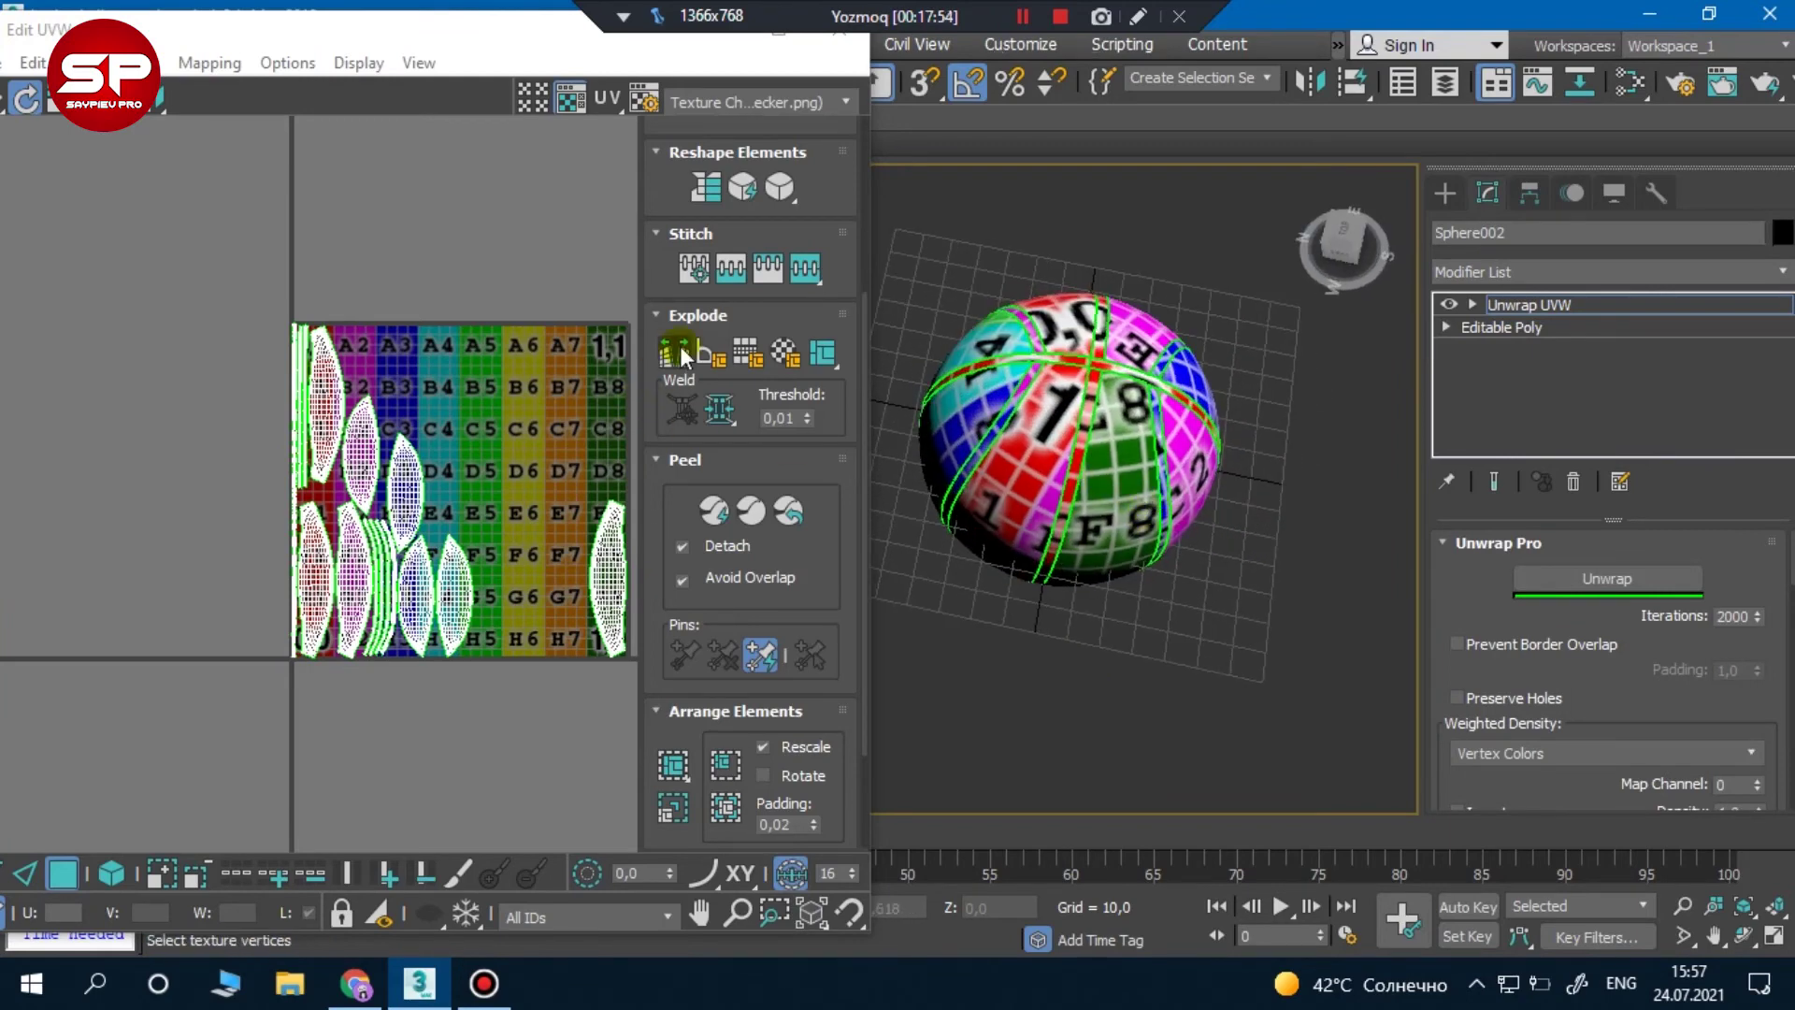
Compare against the grey CheckerPattern while orbiting, then return to the coloured Texture Checker
{"action": "left_click", "coordinate": [757, 102]}
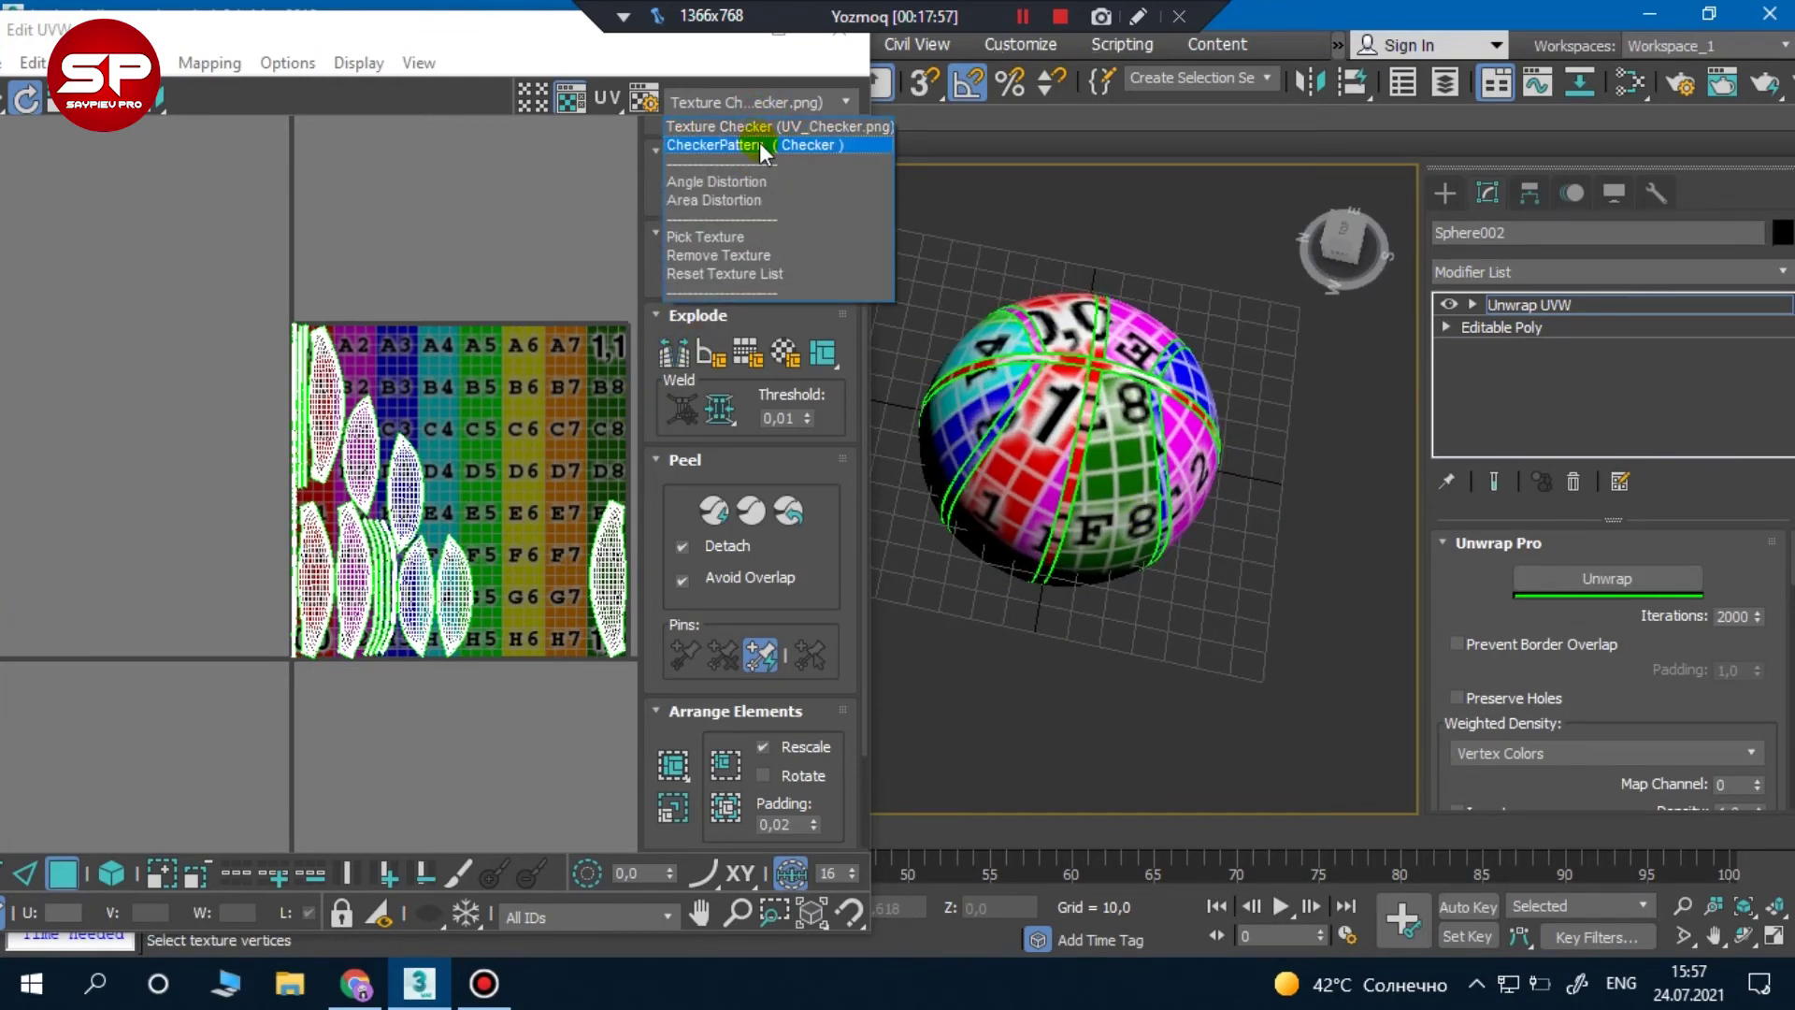
{"action": "left_click", "coordinate": [759, 142]}
{"action": "middle_click_drag", "start_coordinate": [1159, 393], "coordinate": [1144, 301], "text": "alt"}
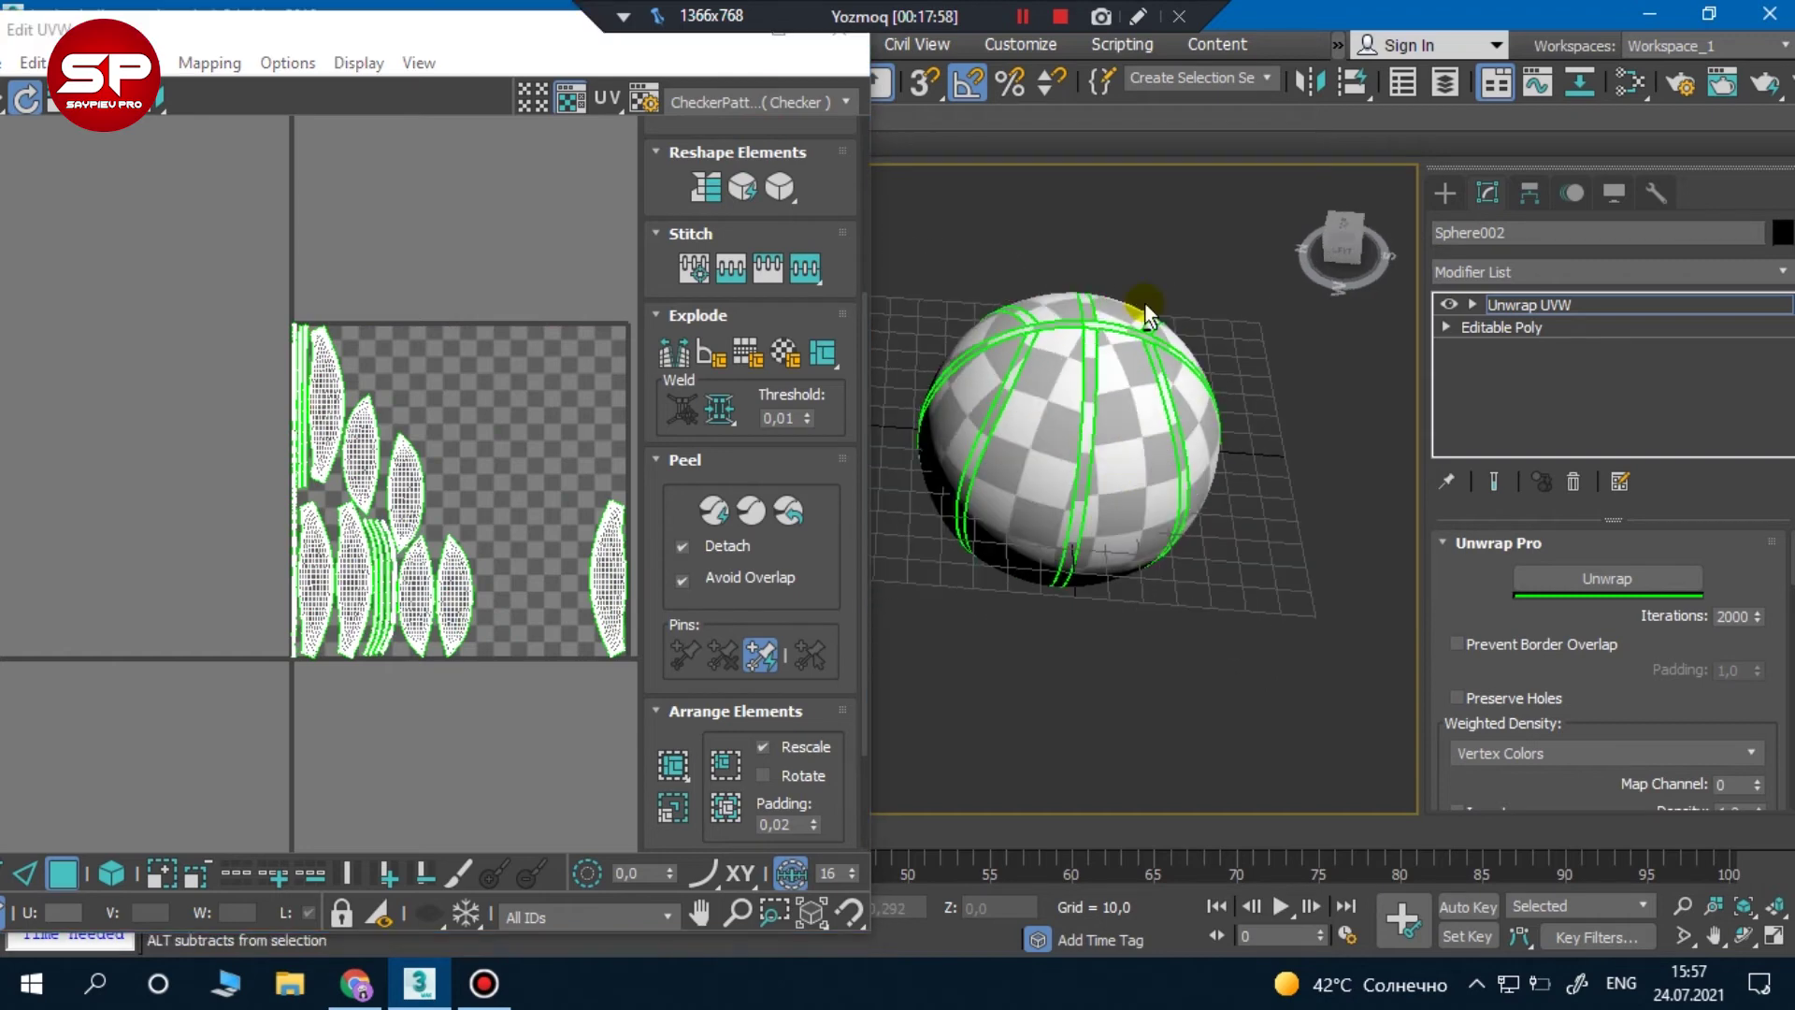
{"action": "middle_click_drag", "start_coordinate": [1059, 354], "coordinate": [1022, 340], "text": "alt"}
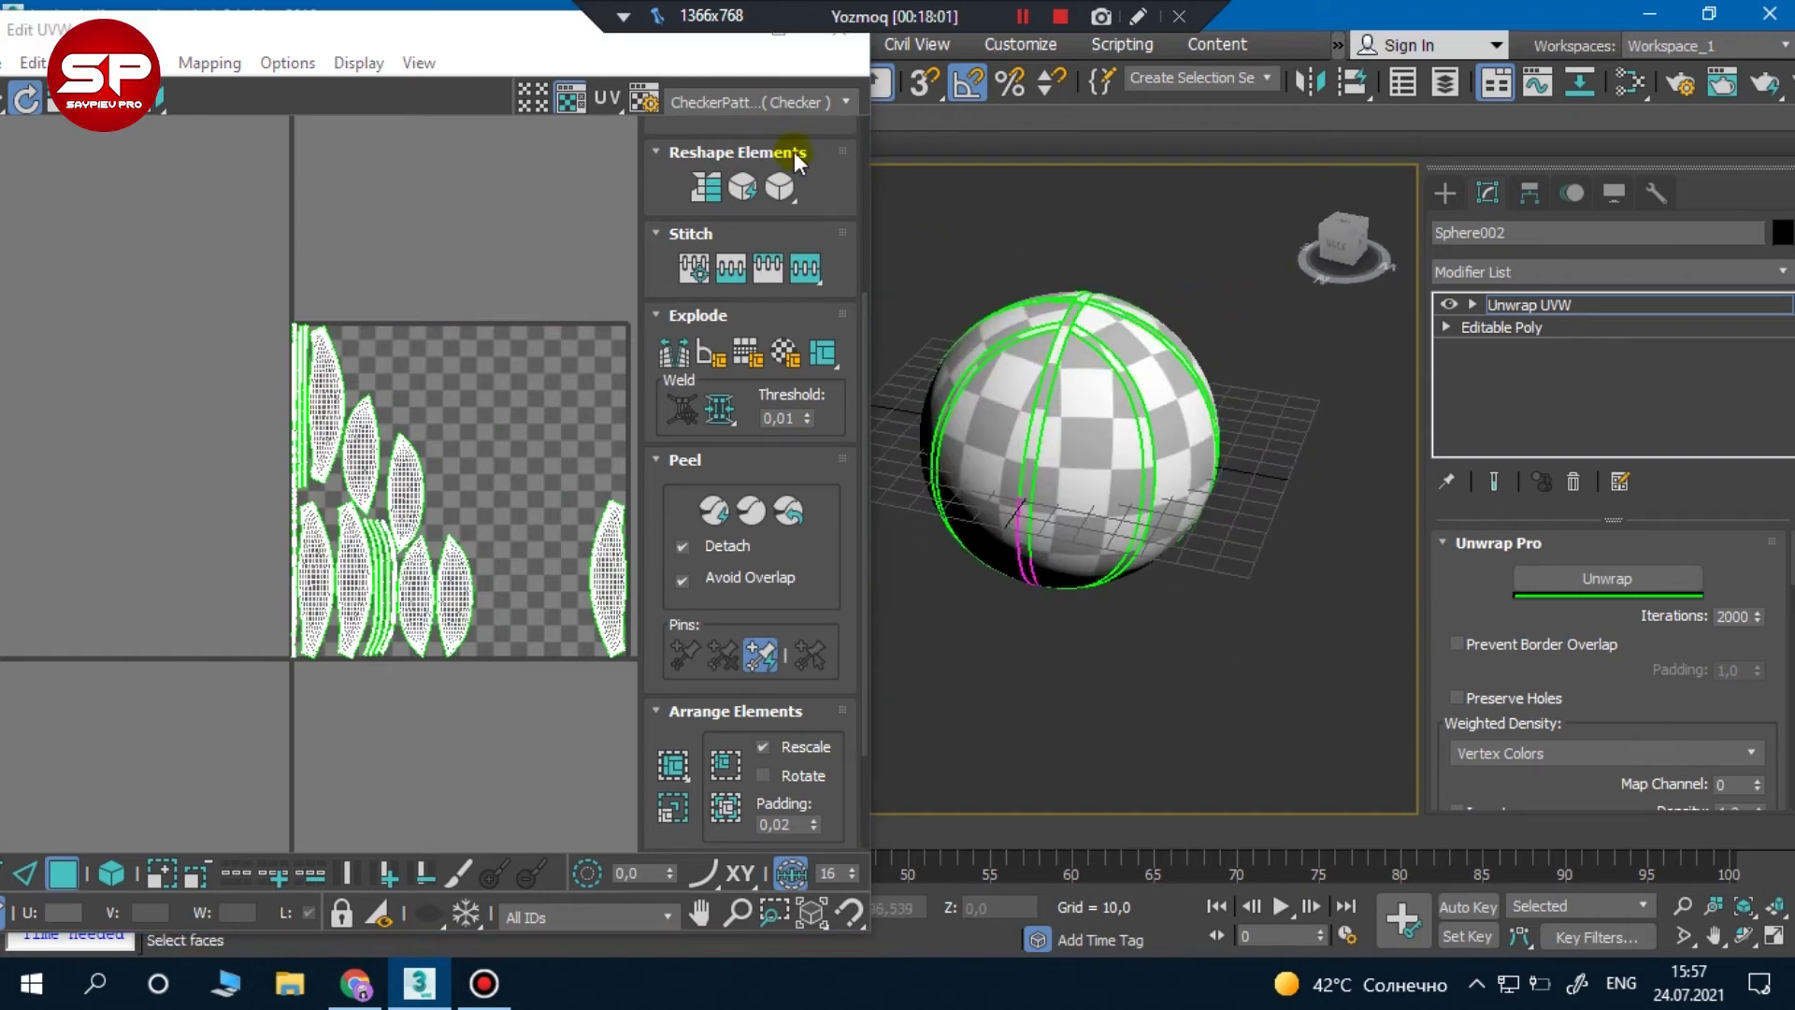
{"action": "left_click", "coordinate": [781, 110]}
{"action": "left_click", "coordinate": [780, 128]}
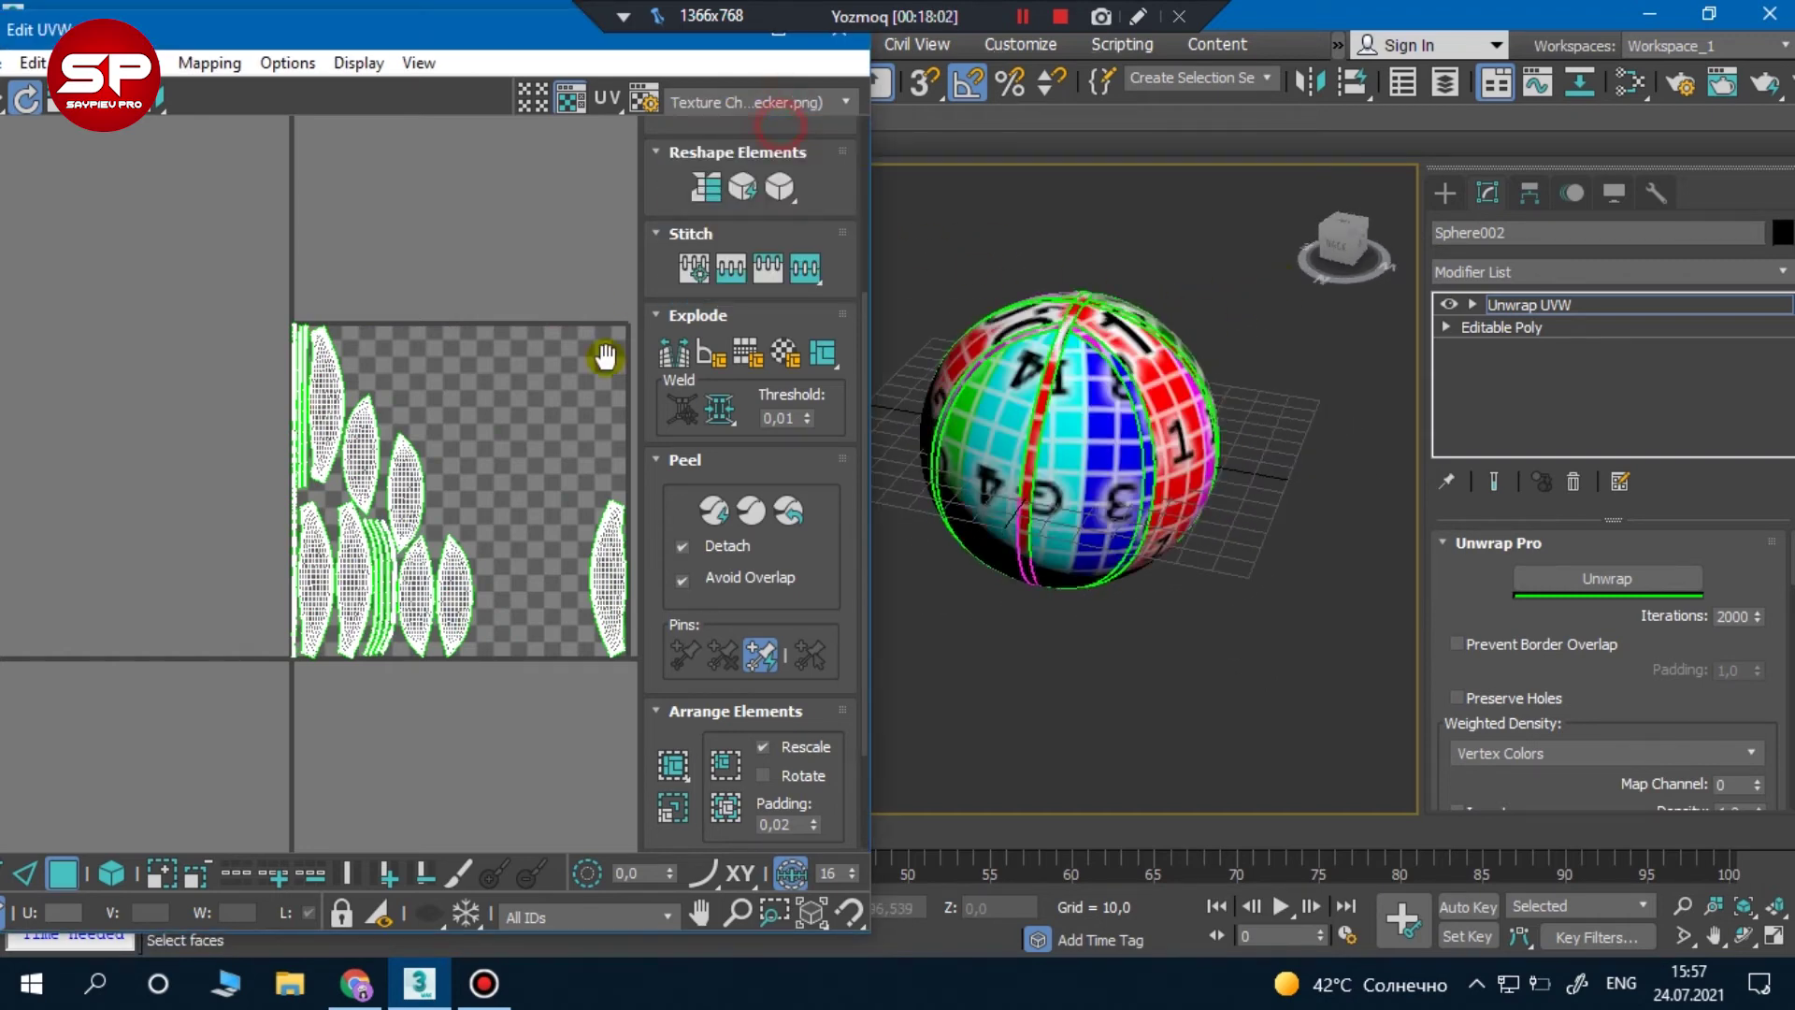
Try Straighten Selection on a lens-shaped UV island, then undo it
{"action": "scroll", "coordinate": [396, 440], "scroll_direction": "up", "scroll_amount": 2}
{"action": "scroll", "coordinate": [396, 440], "scroll_direction": "up", "scroll_amount": 3}
{"action": "left_click", "coordinate": [285, 360]}
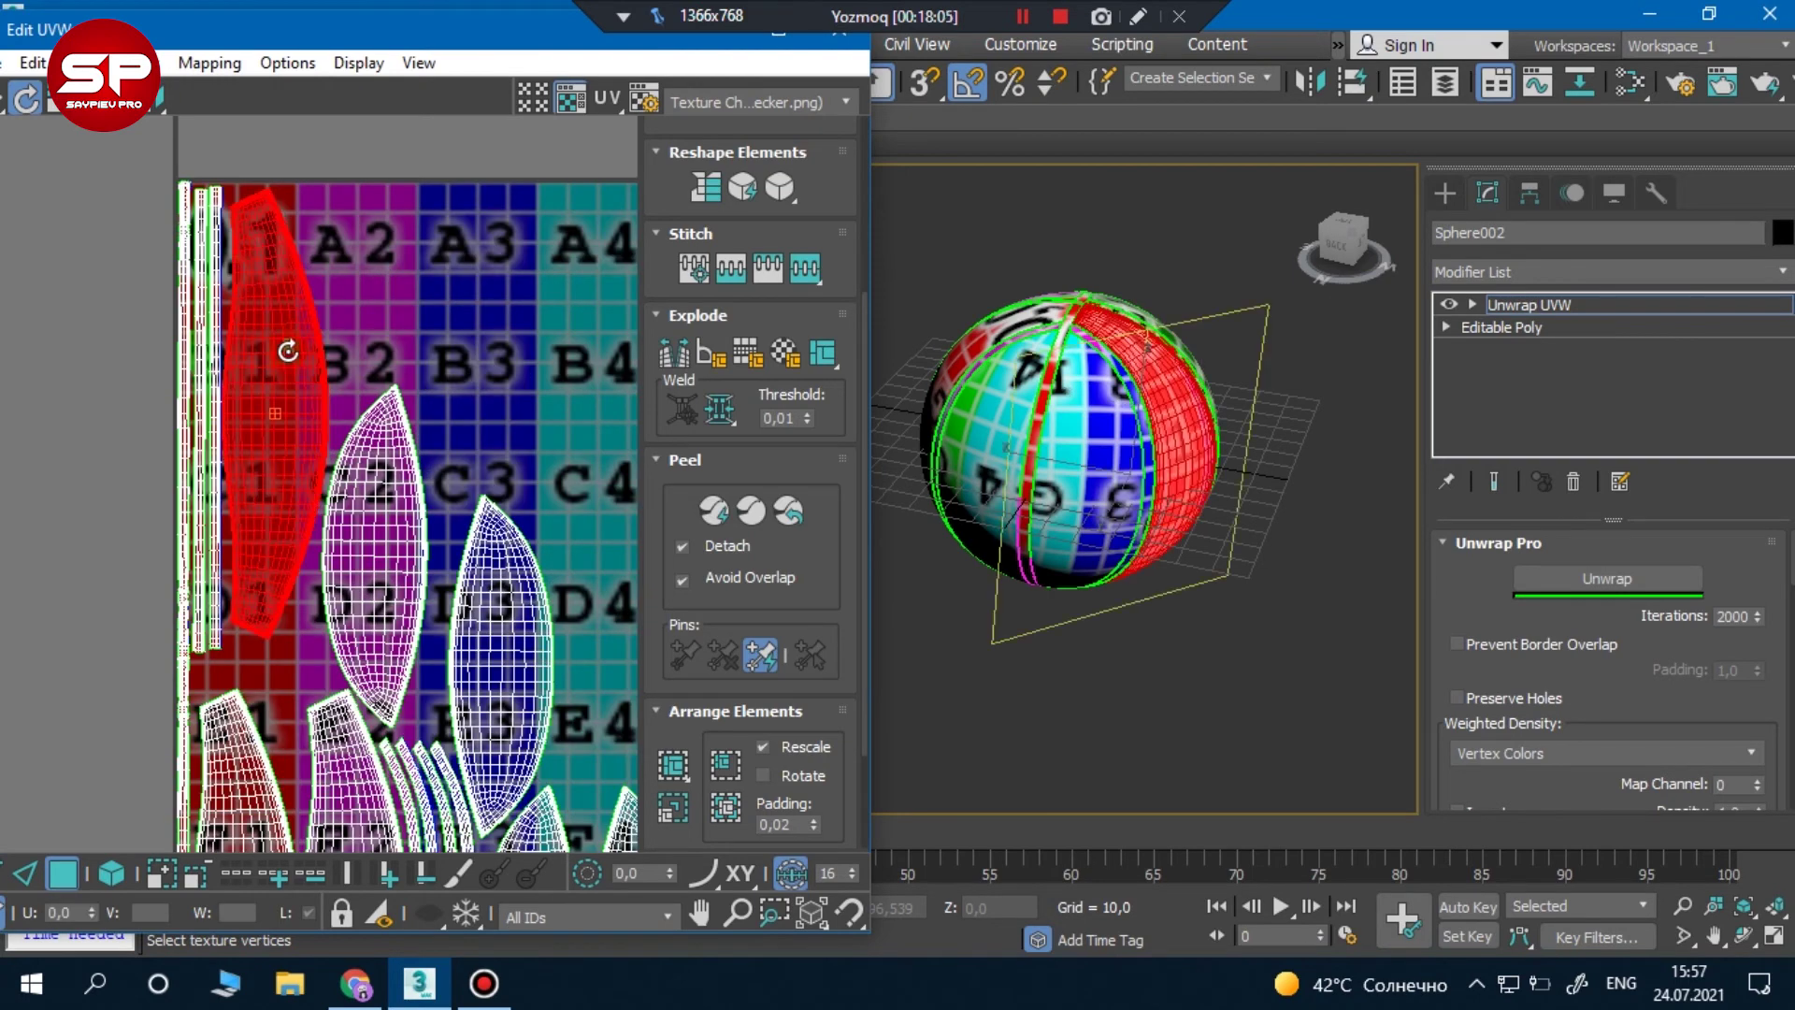
{"action": "scroll", "coordinate": [722, 217], "scroll_direction": "up", "scroll_amount": 1}
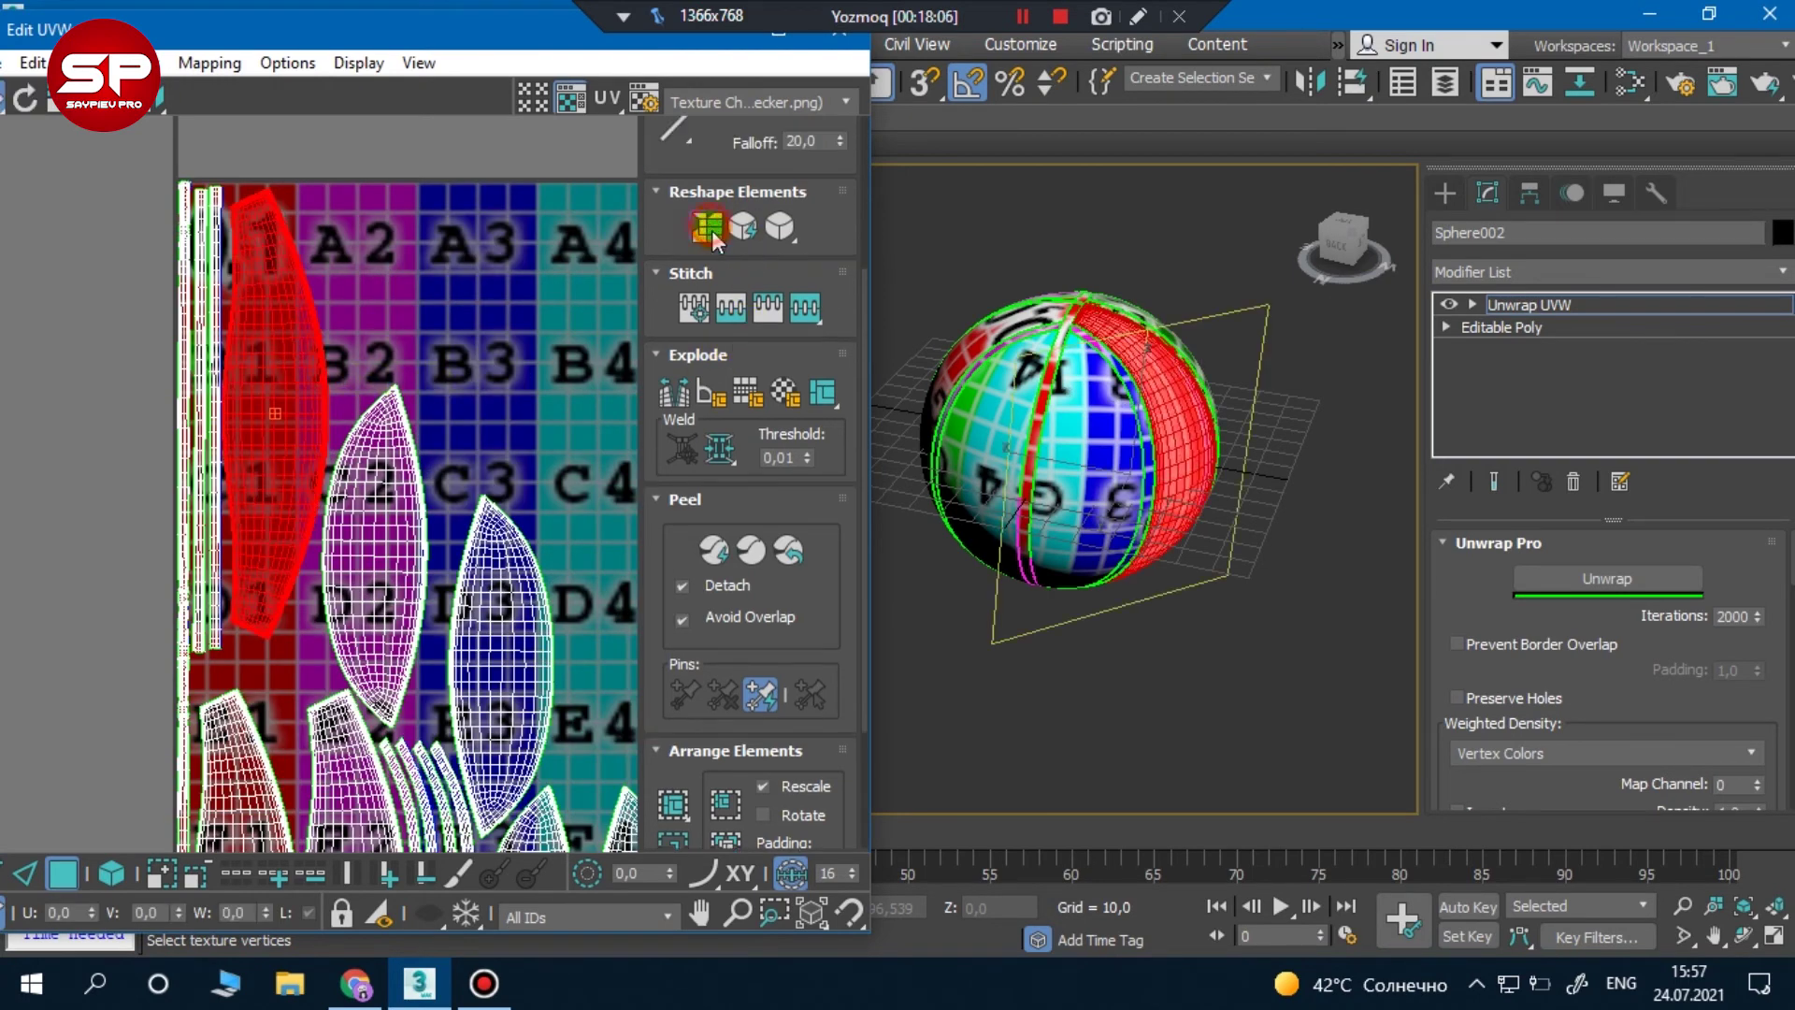
{"action": "left_click", "coordinate": [709, 227]}
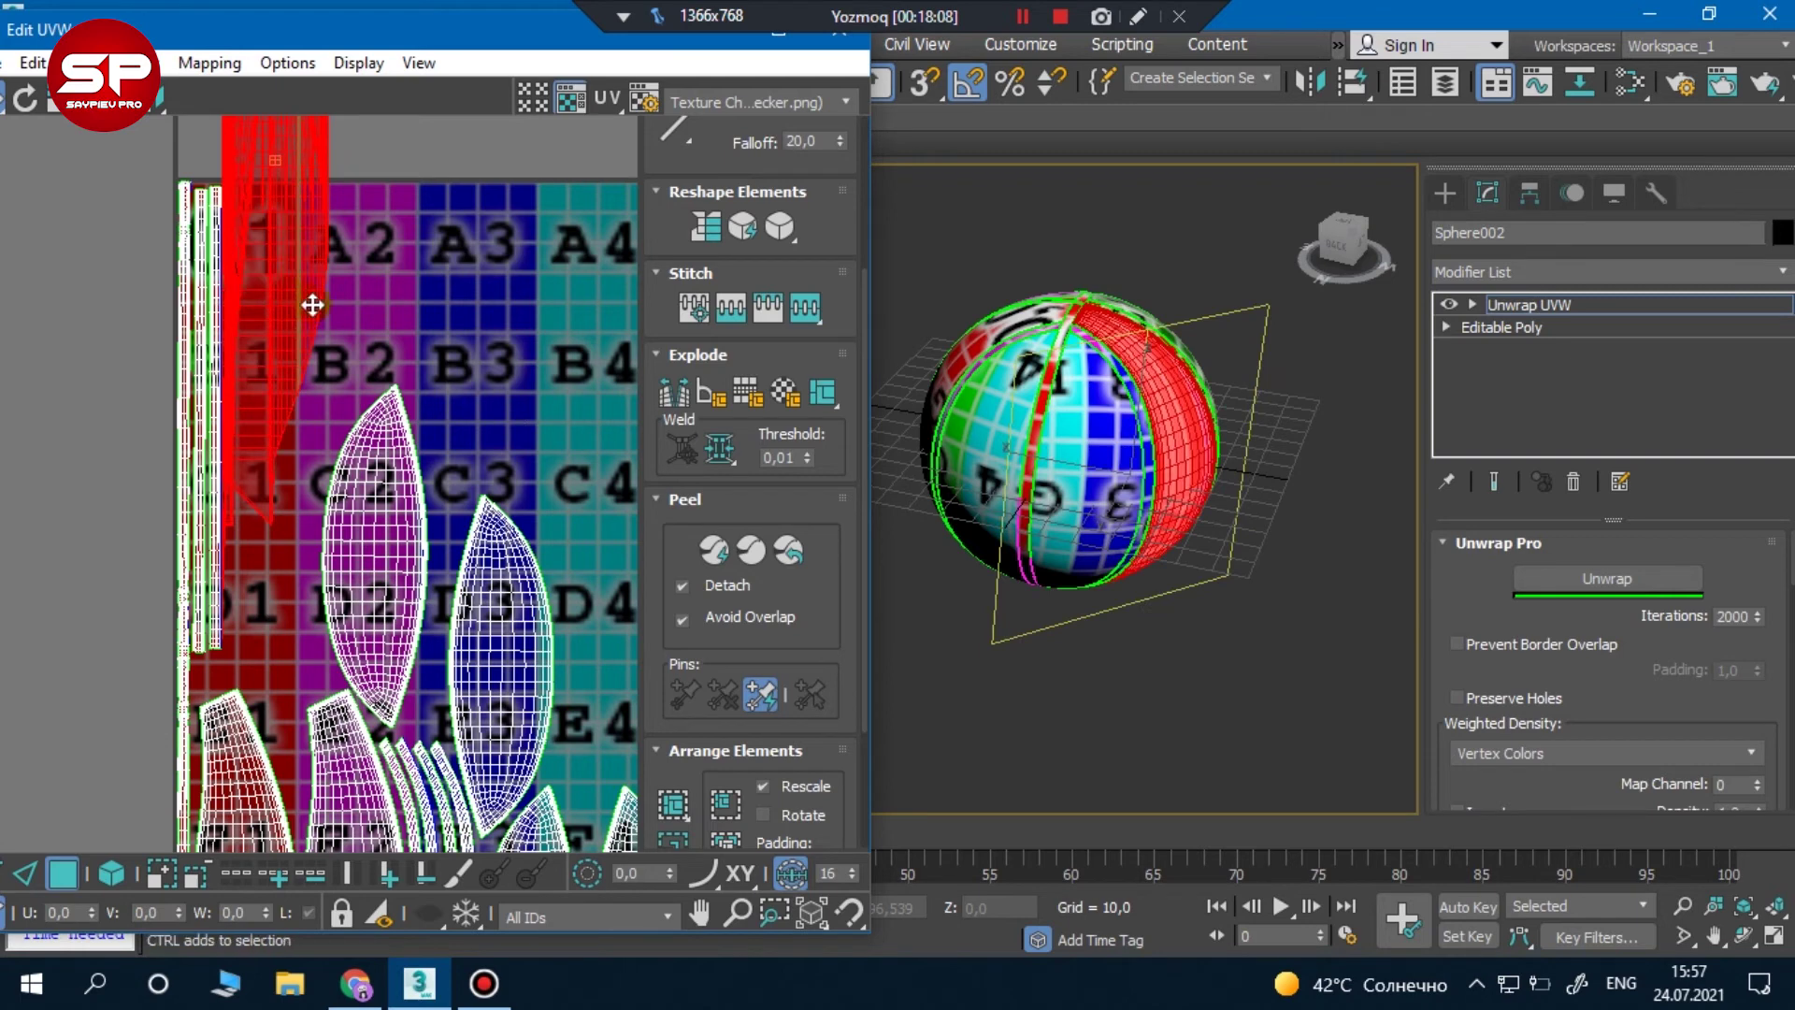
{"action": "key", "text": "ctrl+z"}
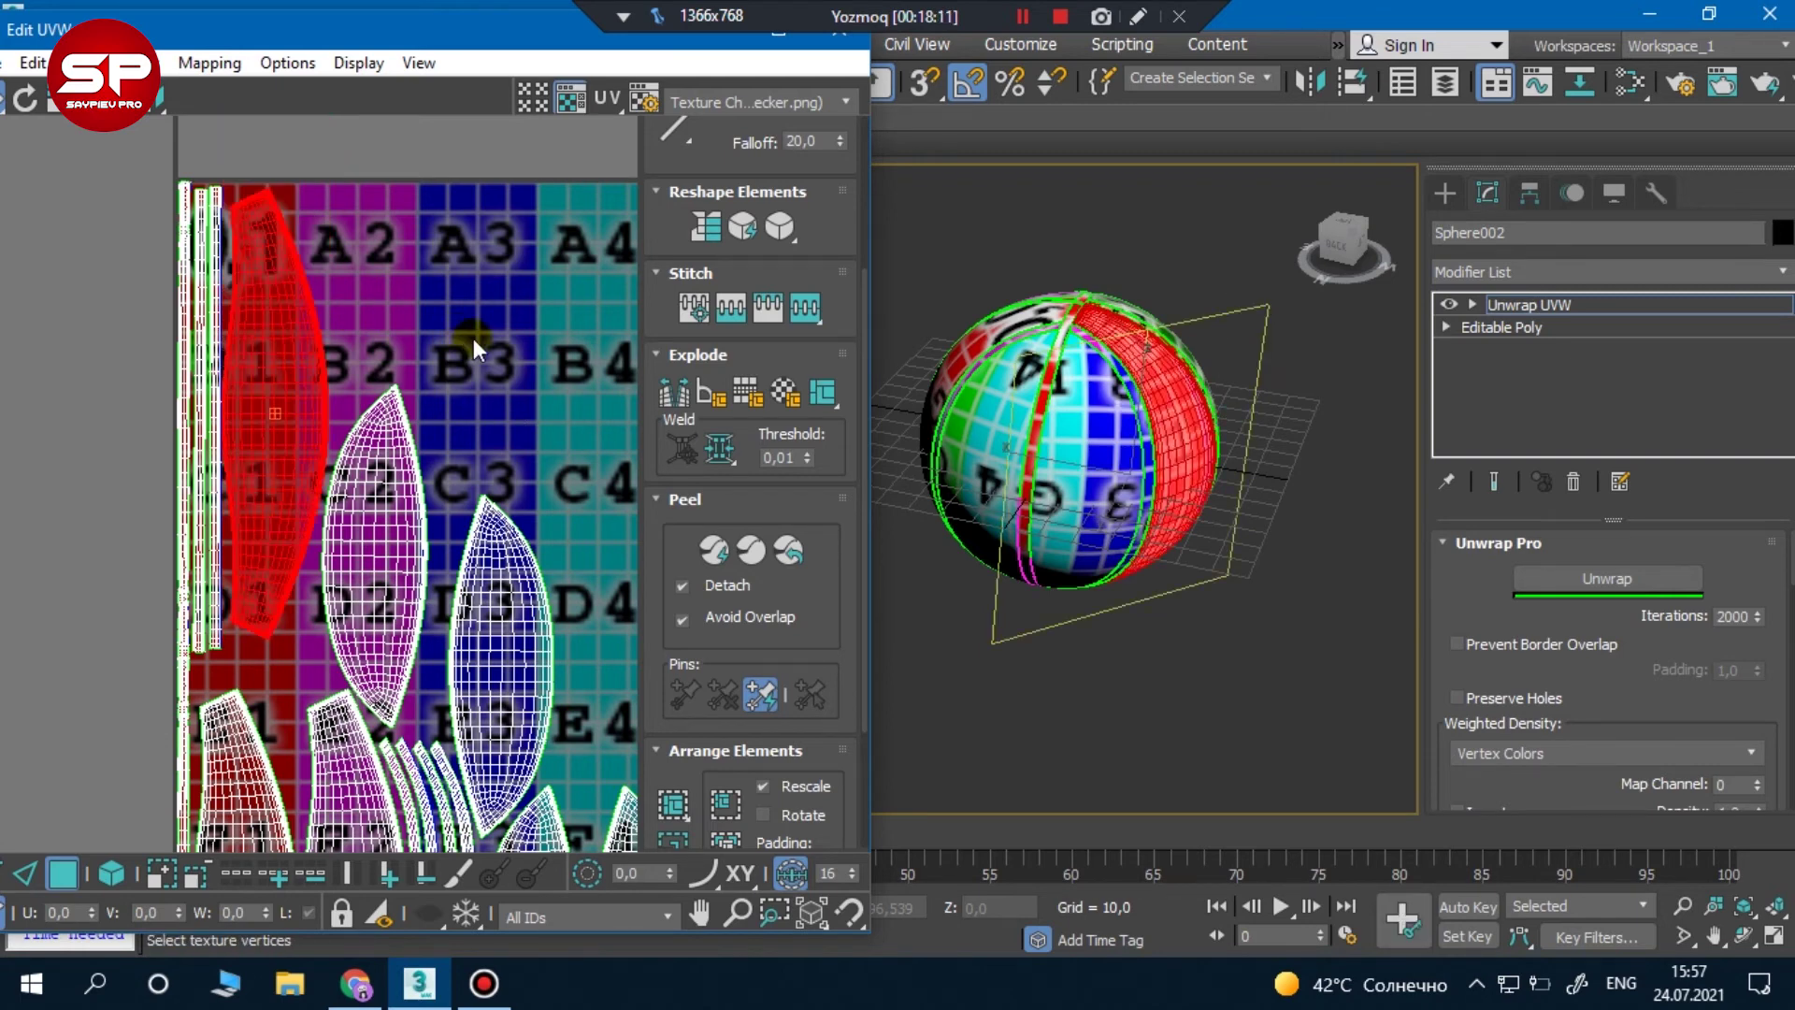
Deselect, close the Edit UVW window and bring up the viewport quad menu
{"action": "left_click", "coordinate": [473, 338]}
{"action": "left_click", "coordinate": [841, 32]}
{"action": "right_click", "coordinate": [1015, 281]}
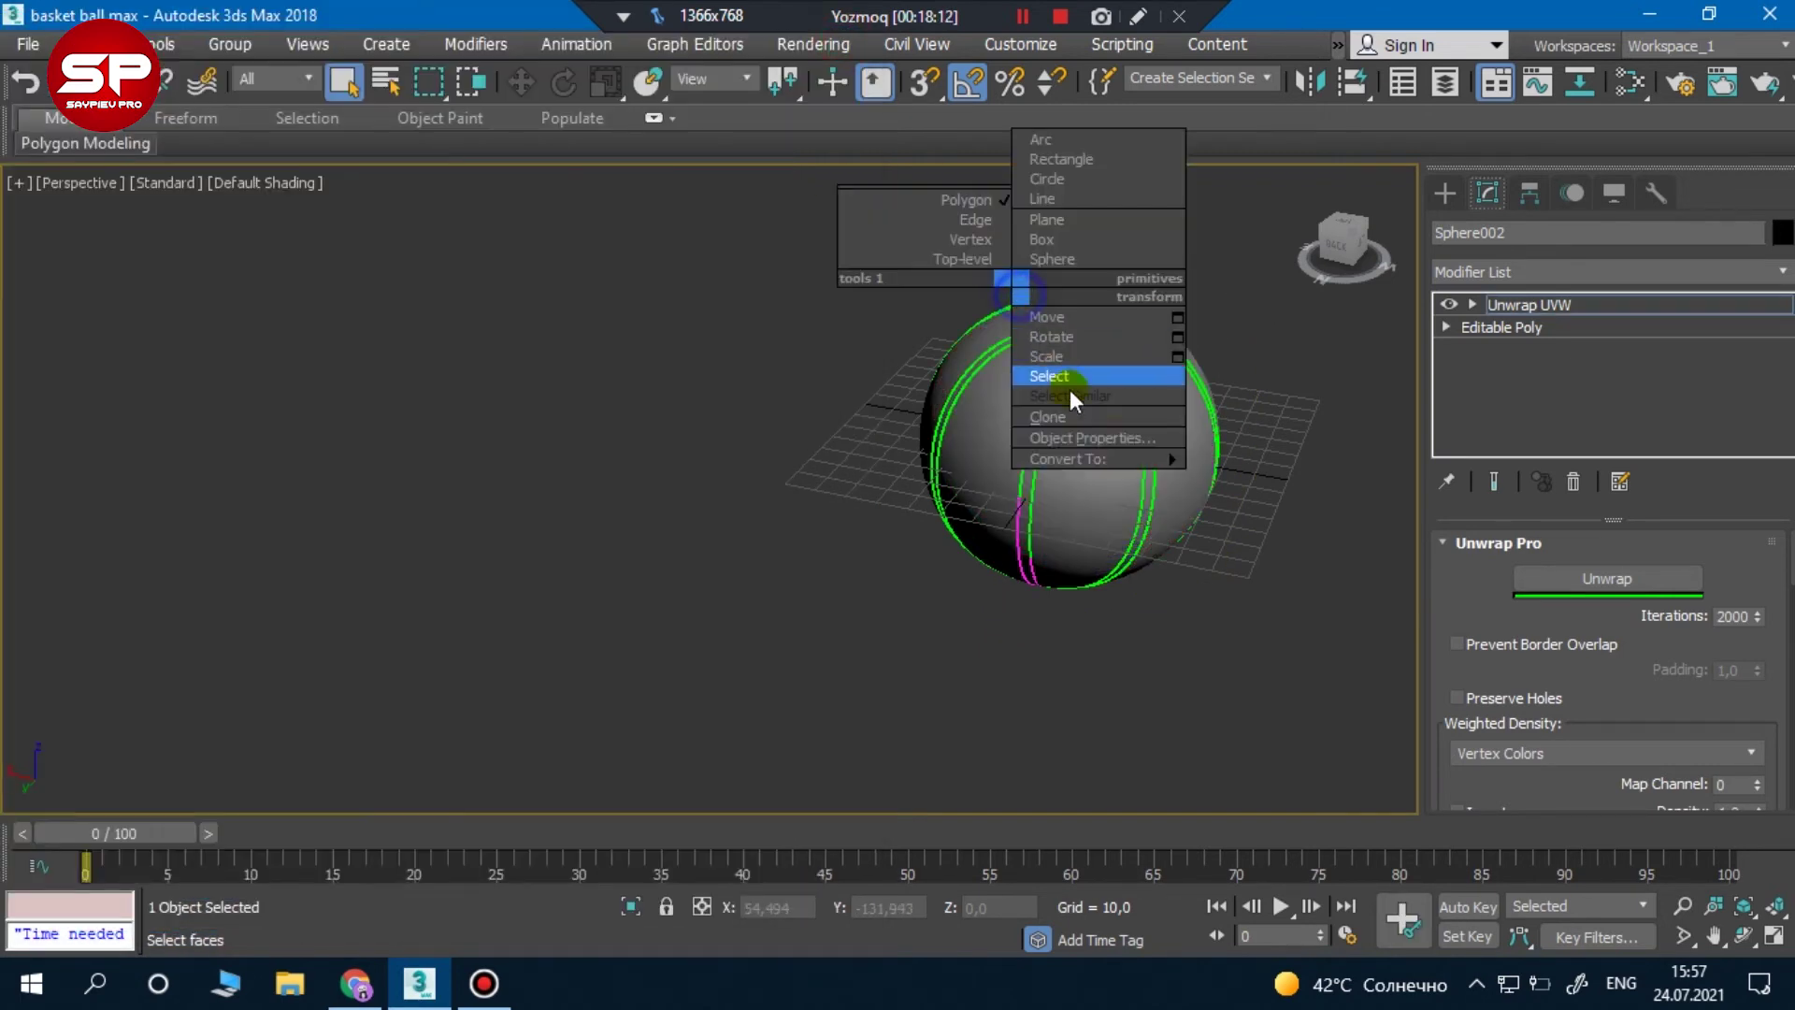
Convert the sphere to Editable Poly, frame it in the viewport, and open the Slate Material Editor
{"action": "left_click", "coordinate": [1235, 477]}
{"action": "key", "text": "w"}
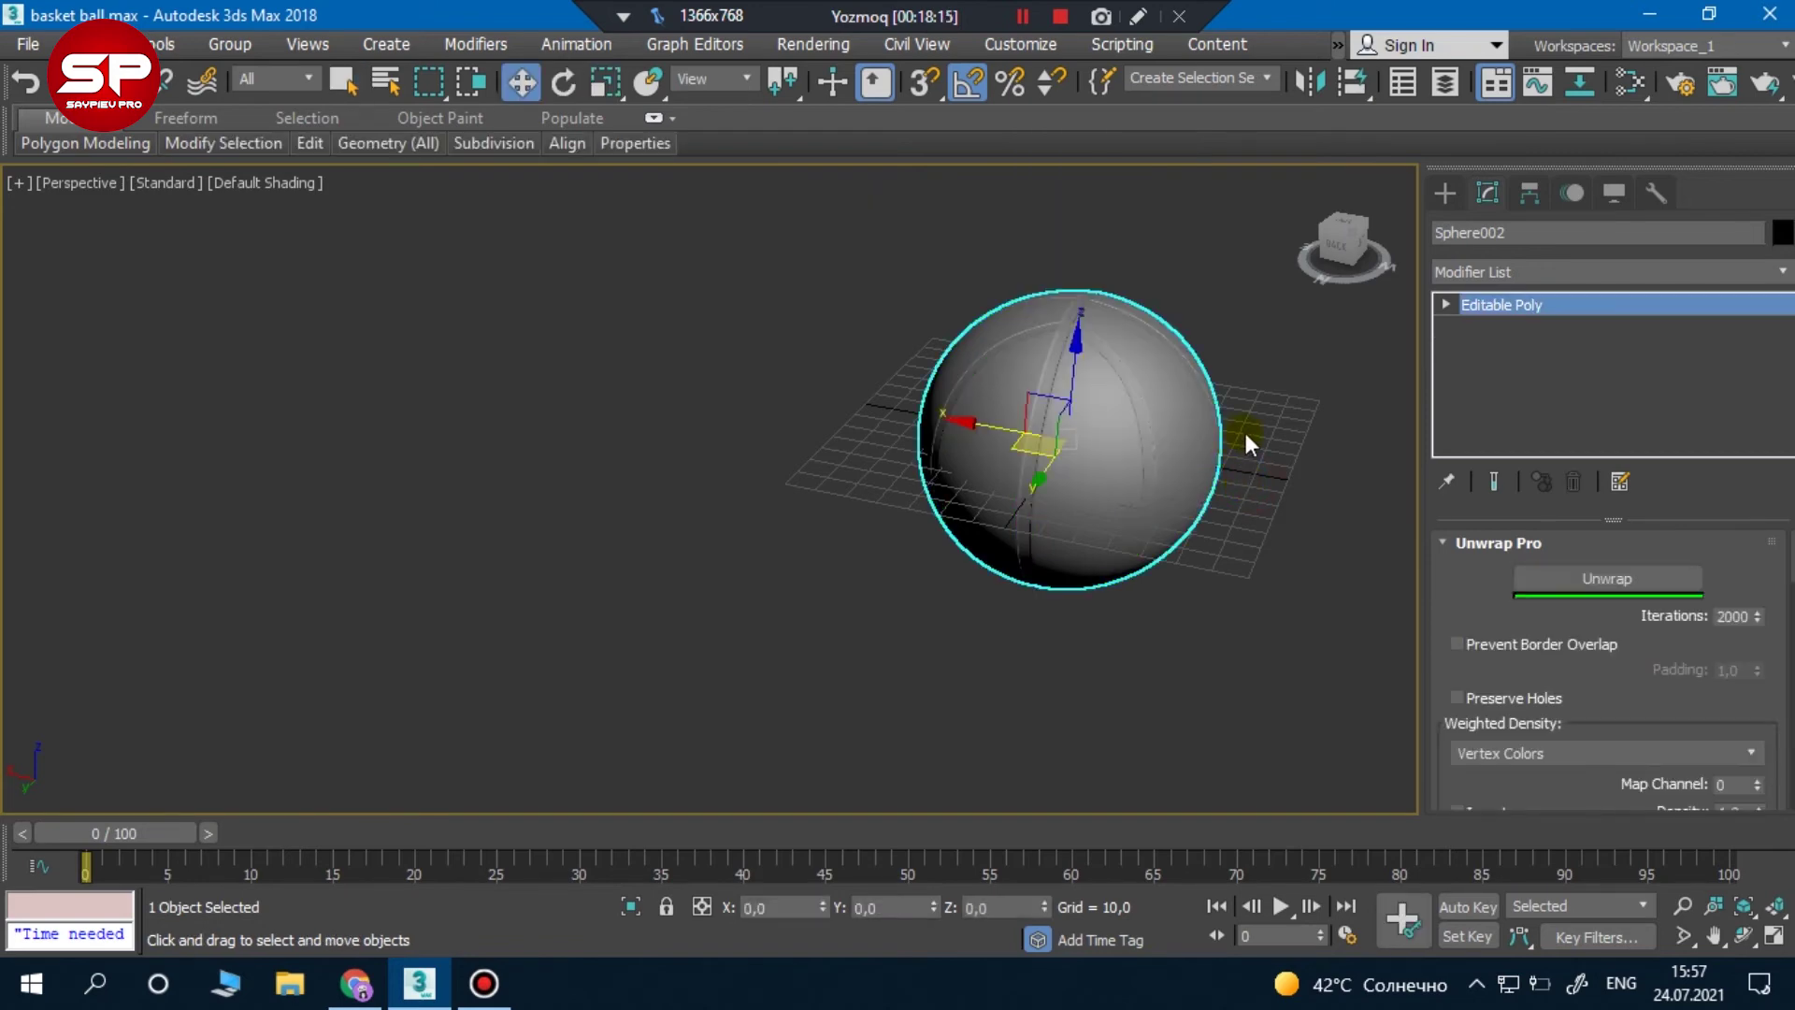
{"action": "key", "text": "z"}
{"action": "key", "text": "m"}
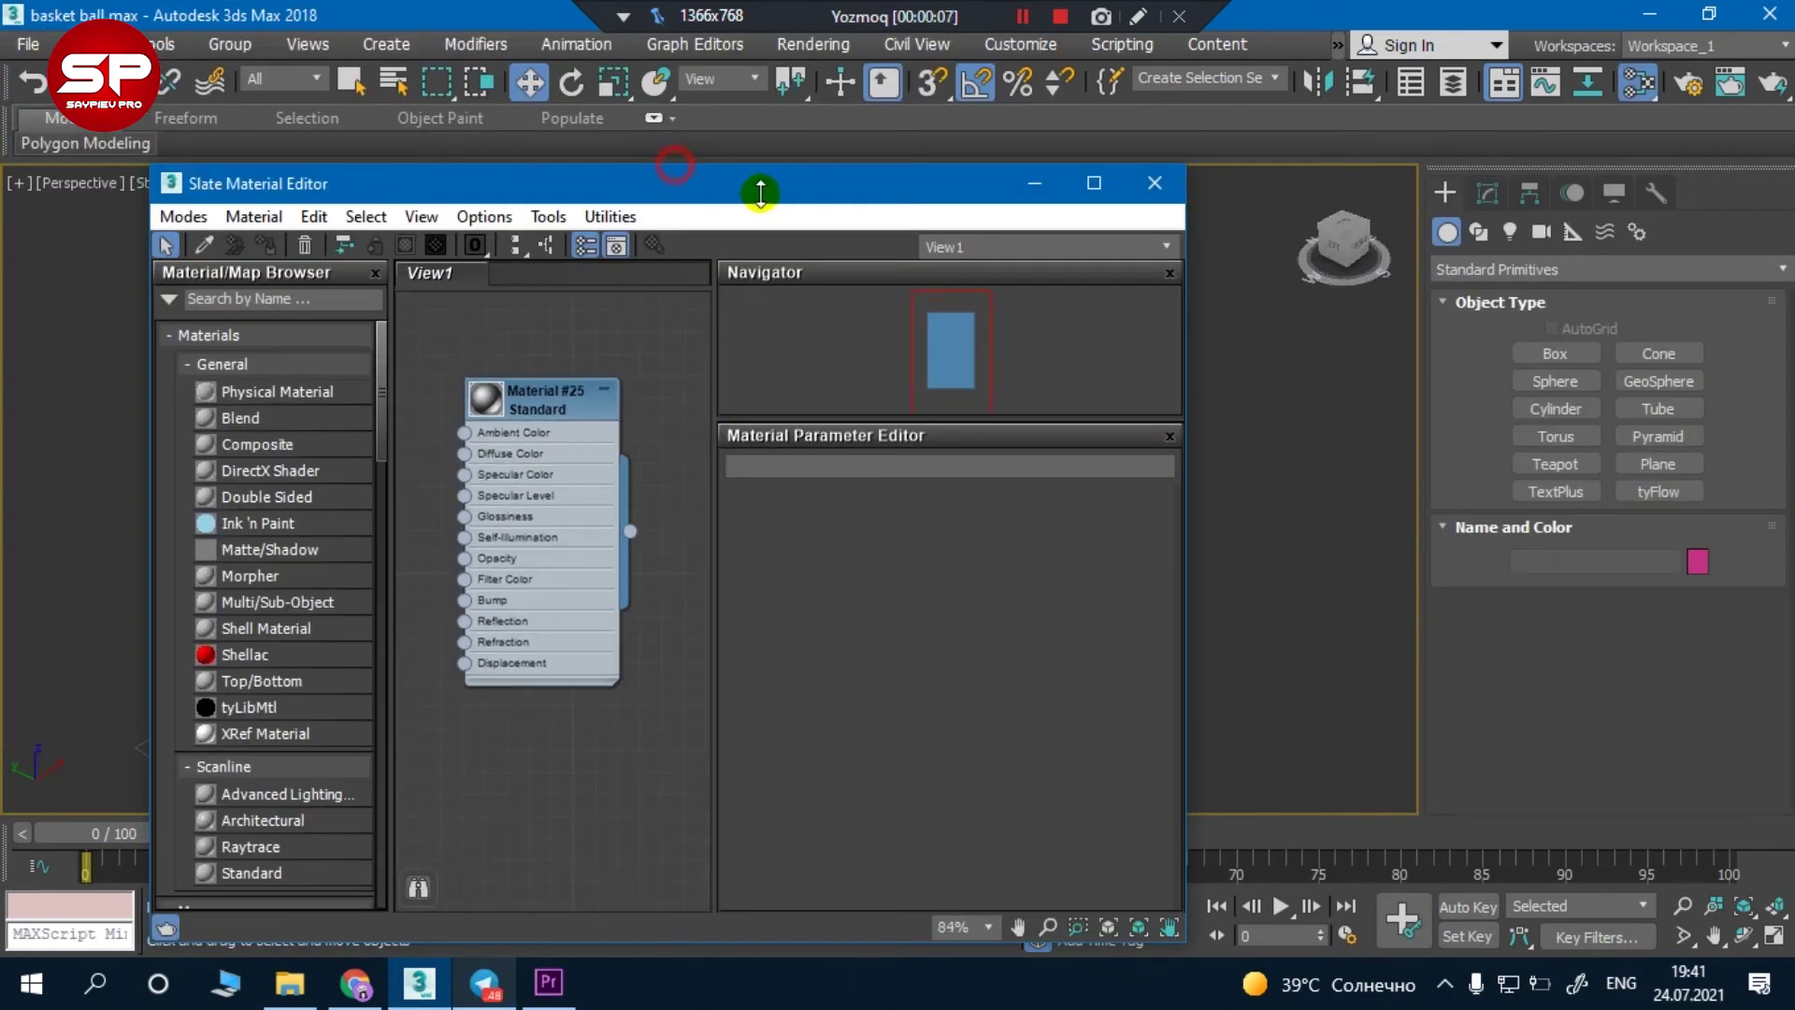
Open Material #25's parameters and set its Blinn Specular Level to 80
{"action": "left_click_drag", "start_coordinate": [817, 192], "coordinate": [1342, 168]}
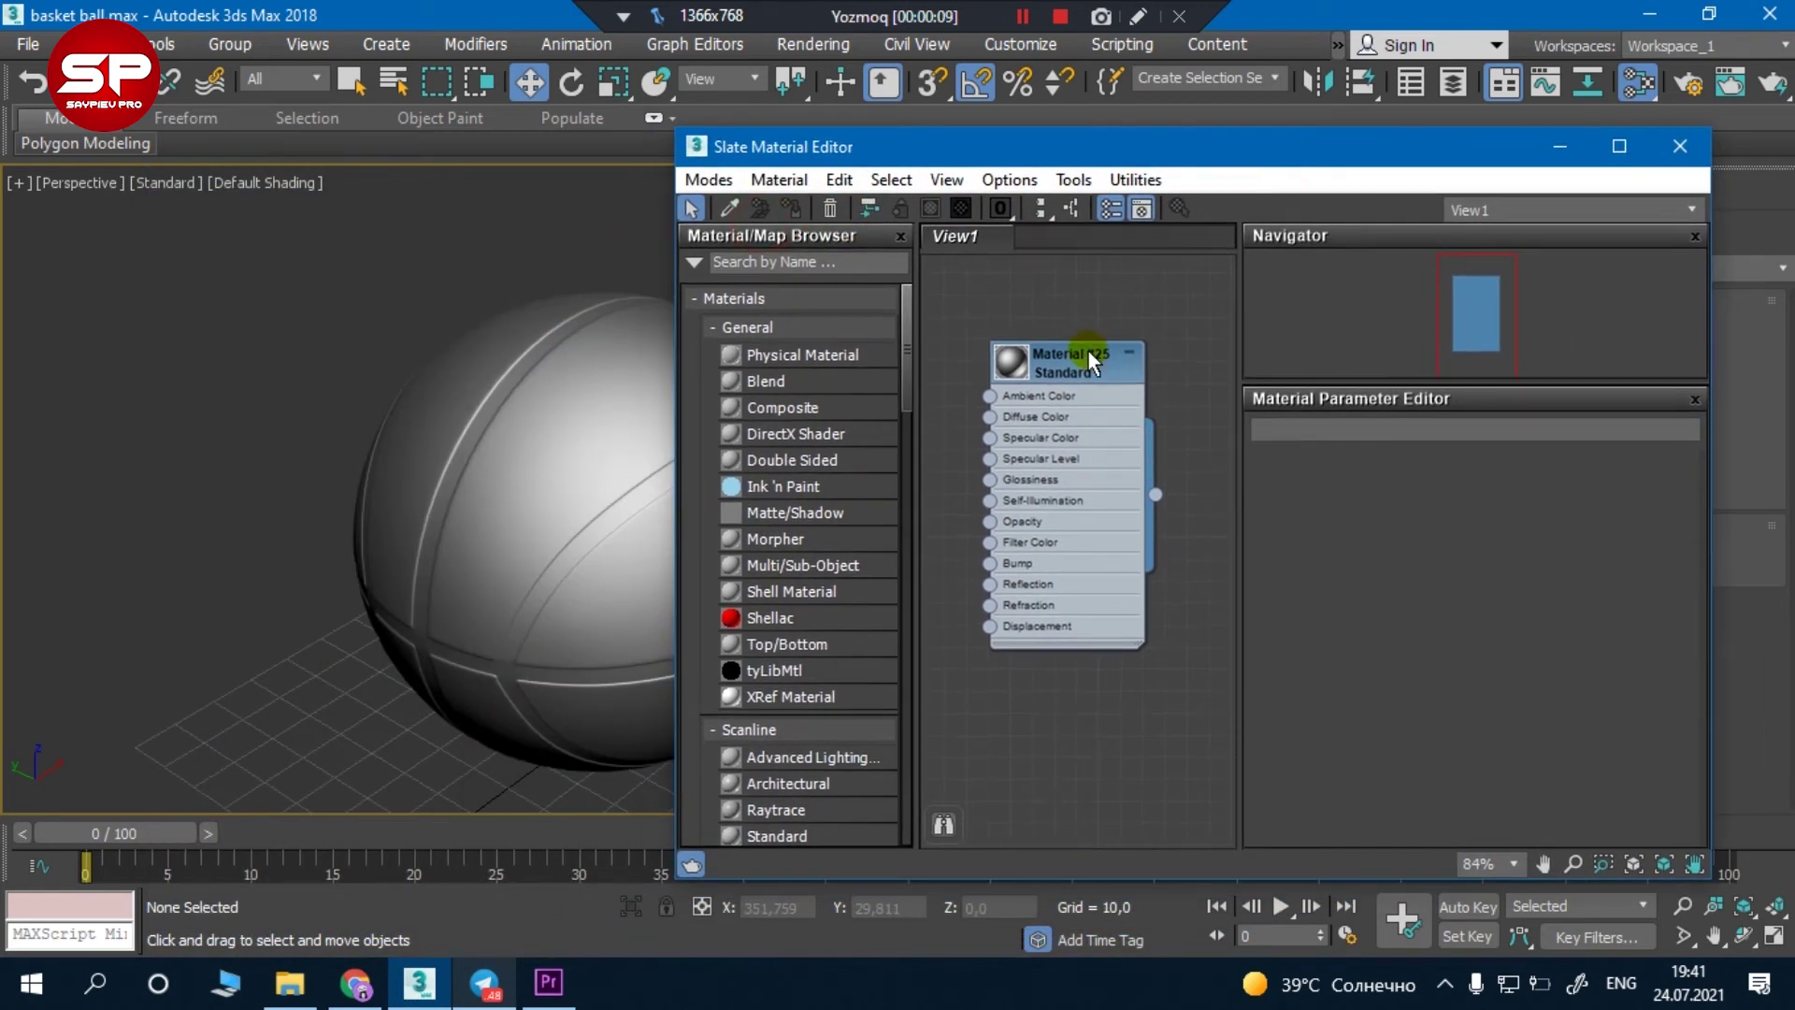
{"action": "left_click_drag", "start_coordinate": [1087, 350], "coordinate": [1168, 351]}
{"action": "double_click", "coordinate": [1164, 348]}
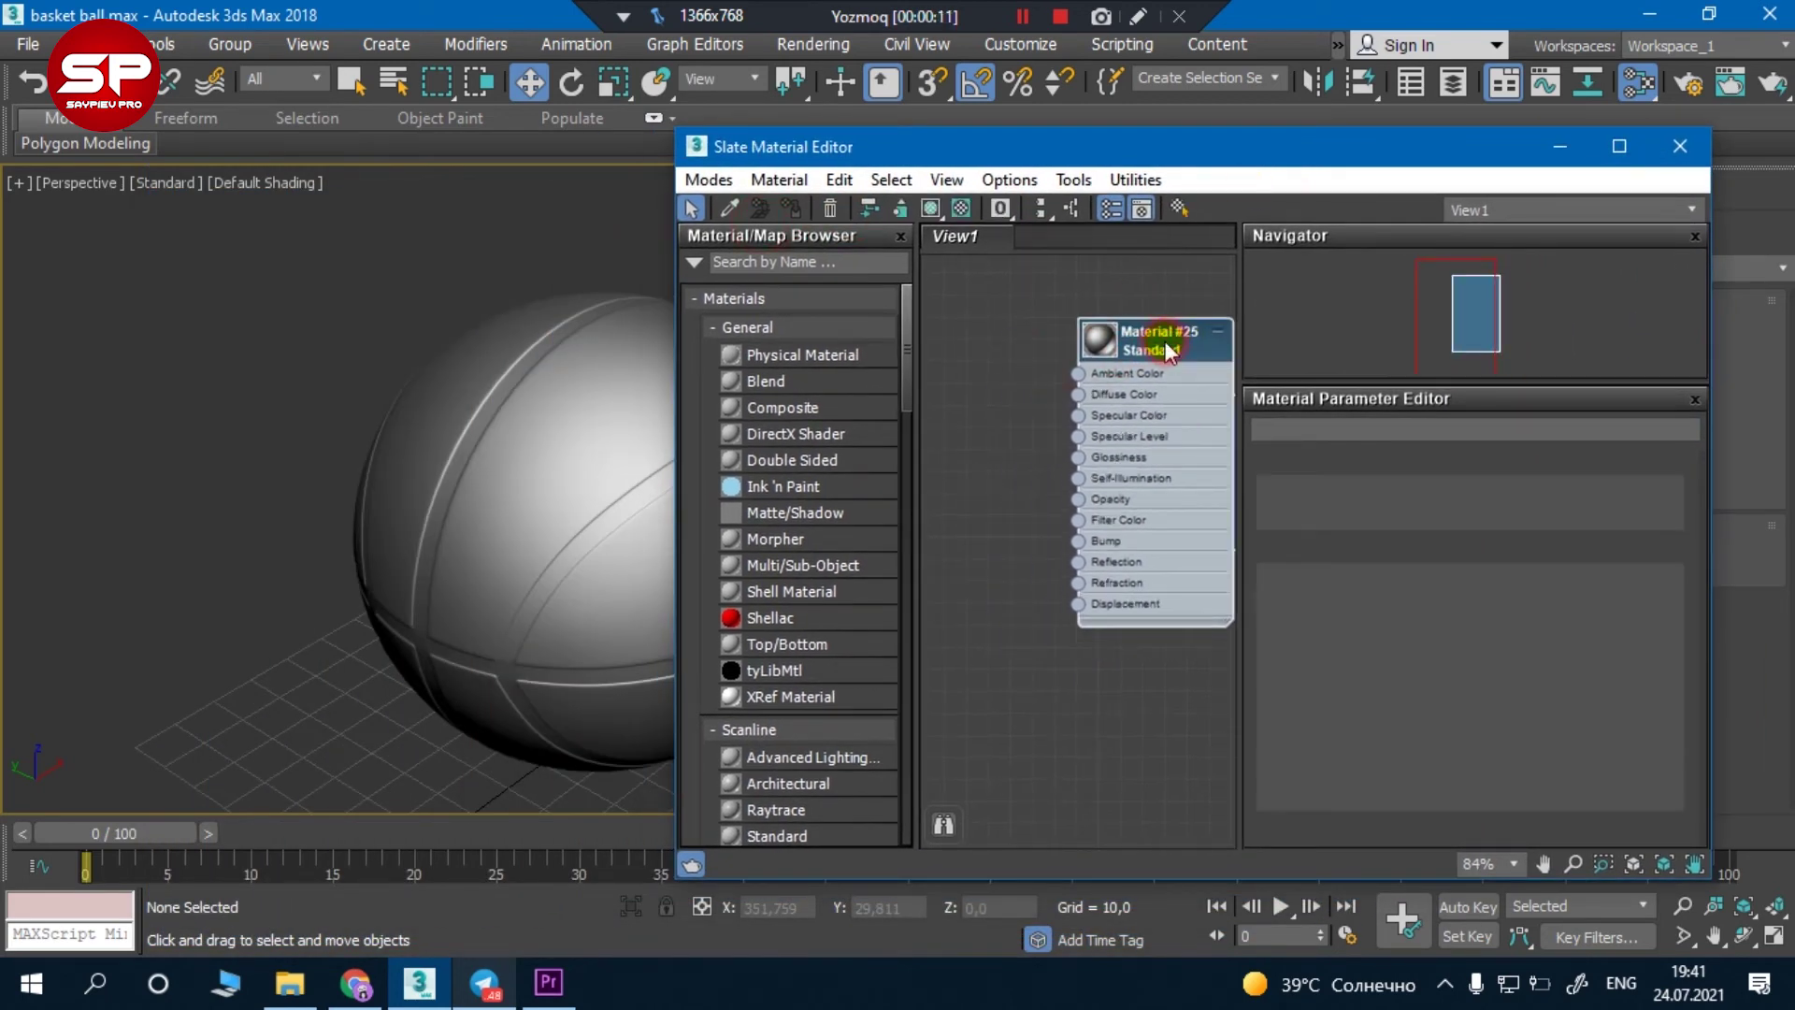
{"action": "left_click_drag", "start_coordinate": [1415, 726], "coordinate": [1431, 726]}
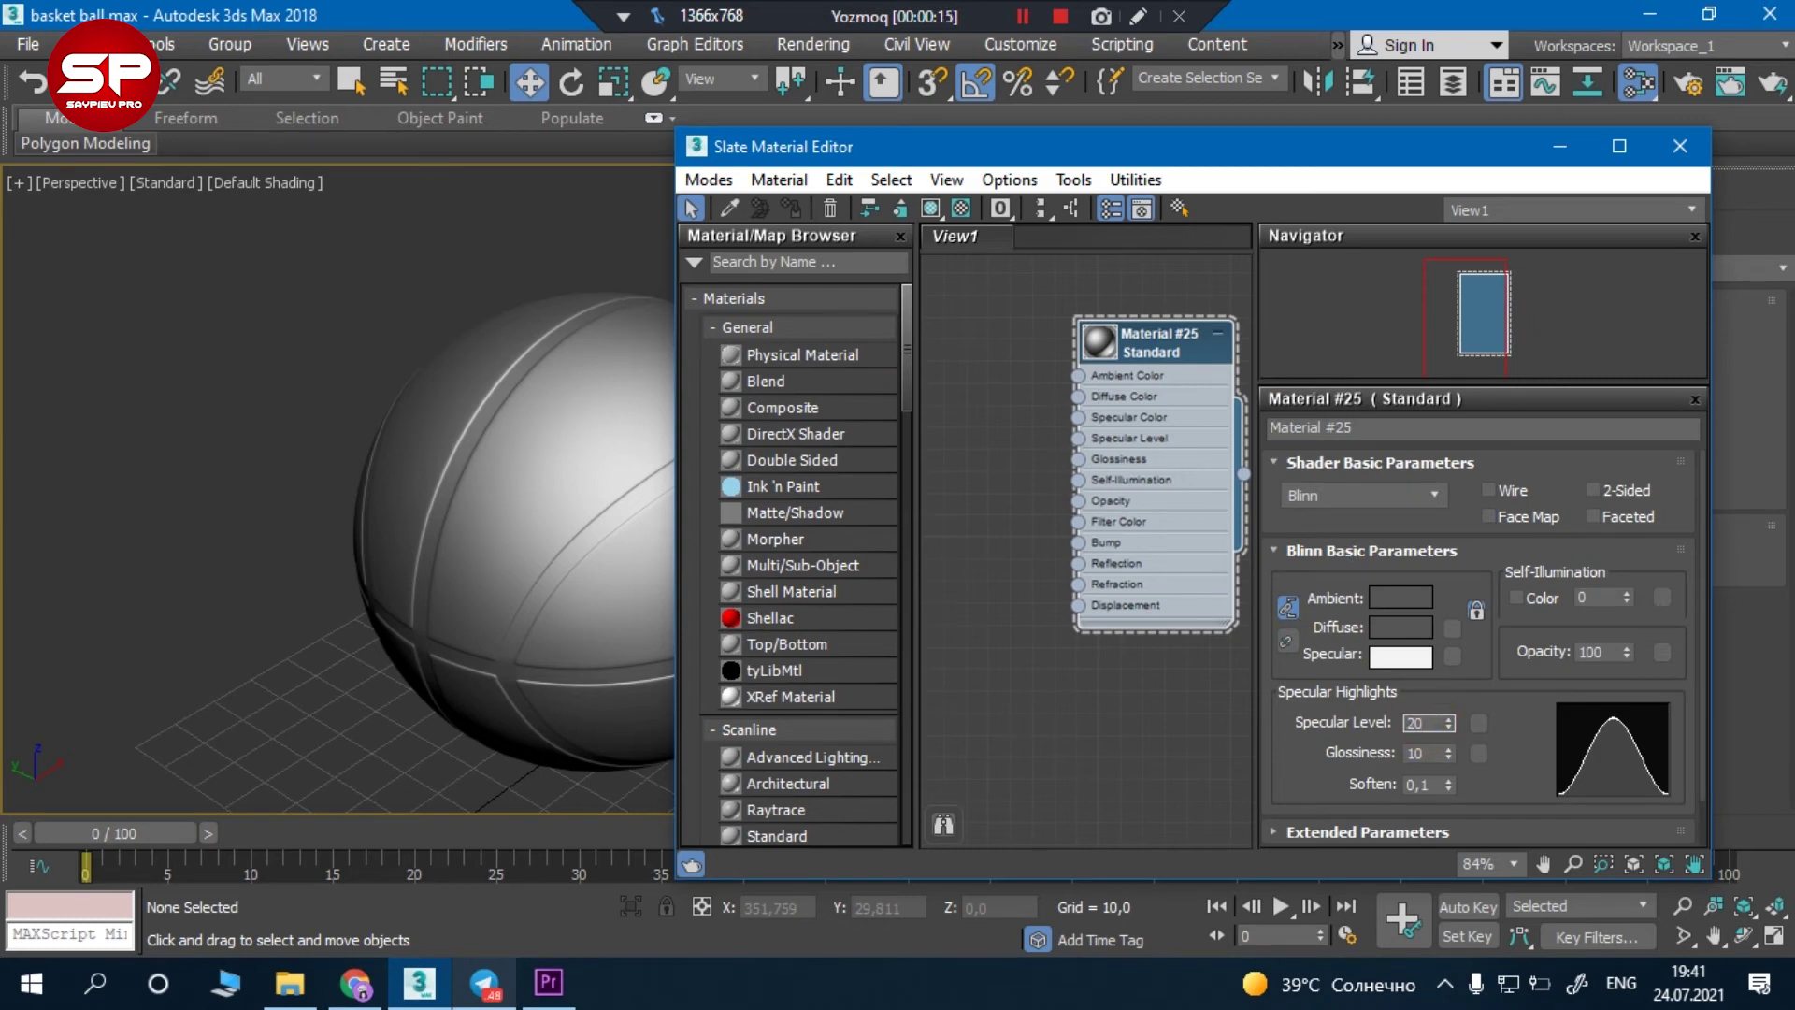
{"action": "key", "text": "Return"}
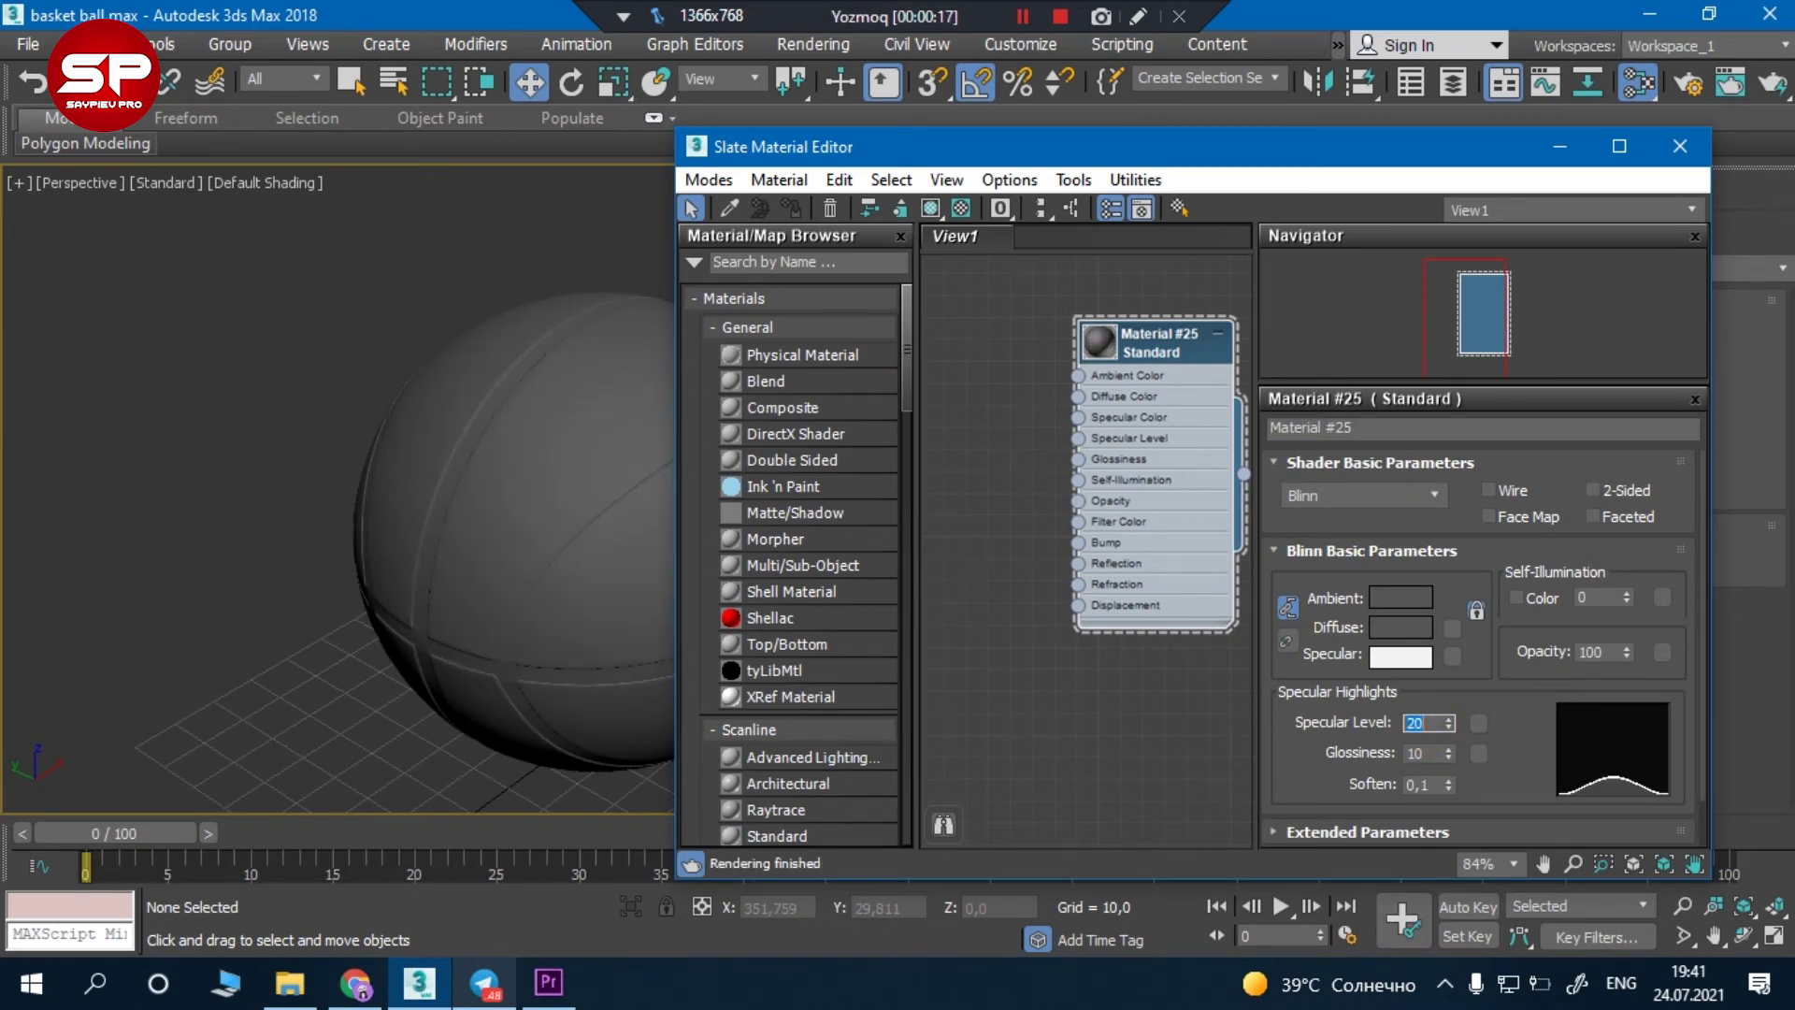
{"action": "type", "text": "80"}
{"action": "key", "text": "Return"}
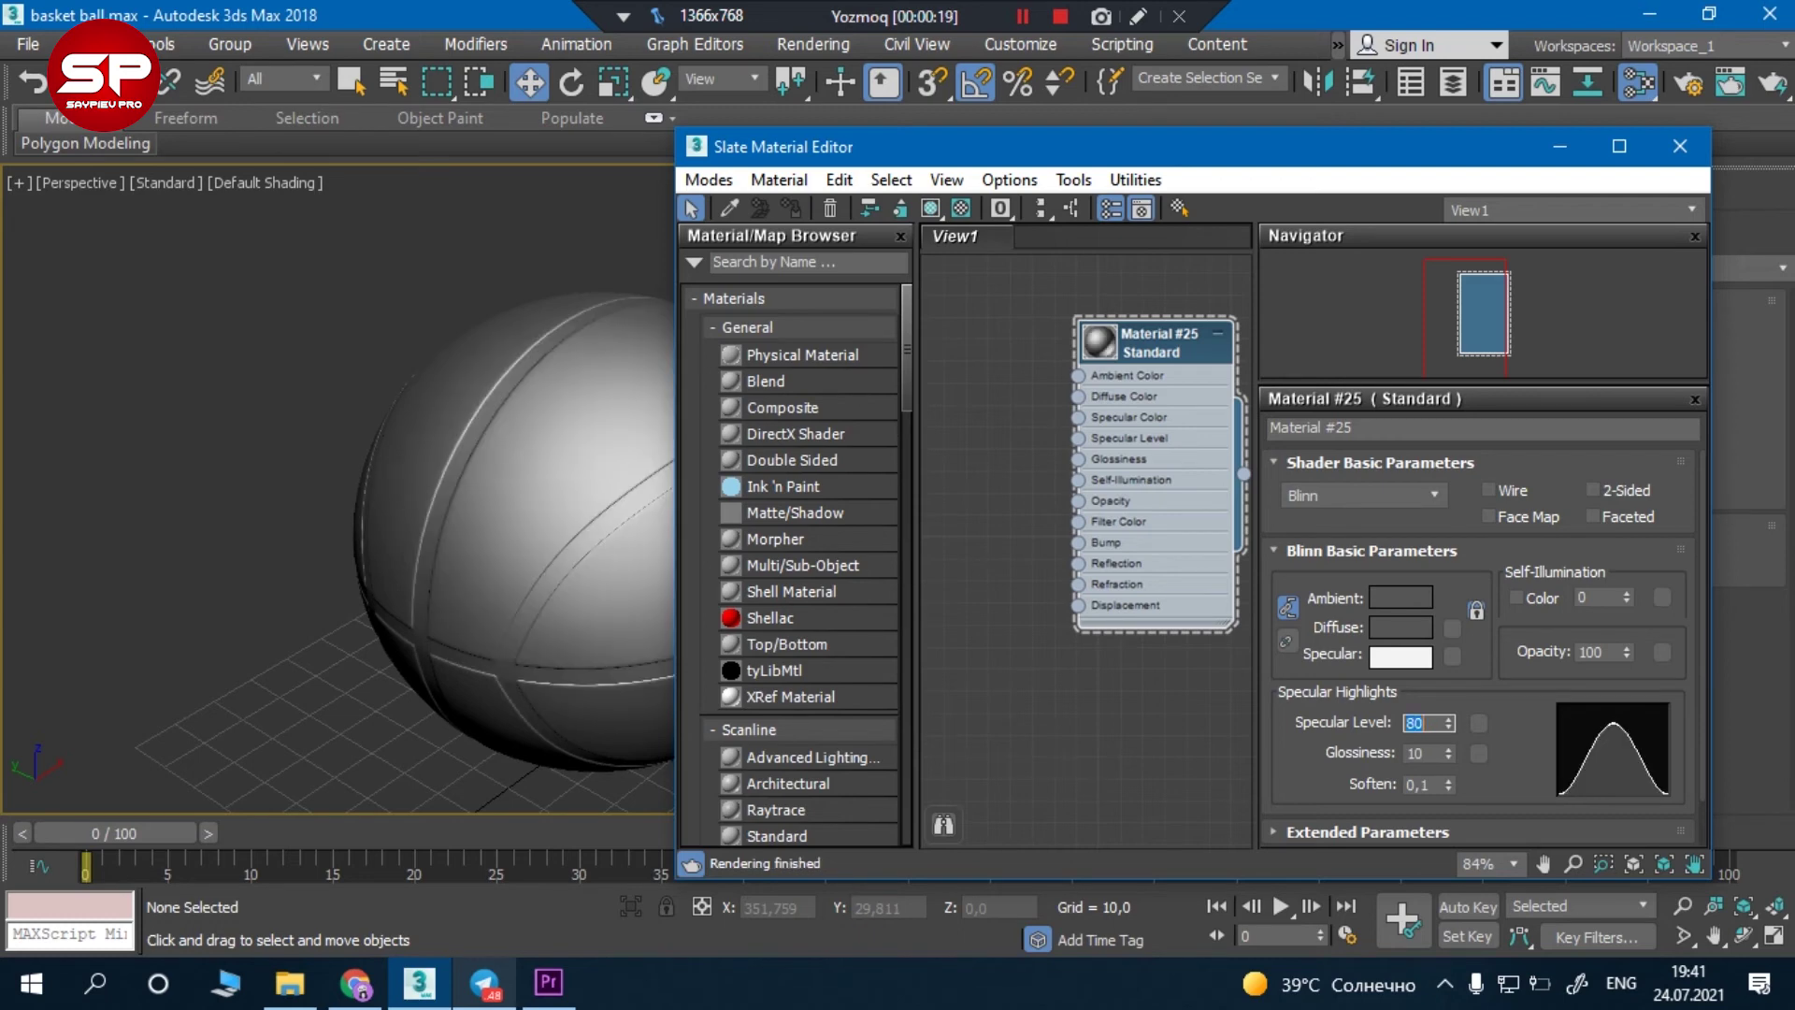
{"action": "left_click", "coordinate": [869, 262]}
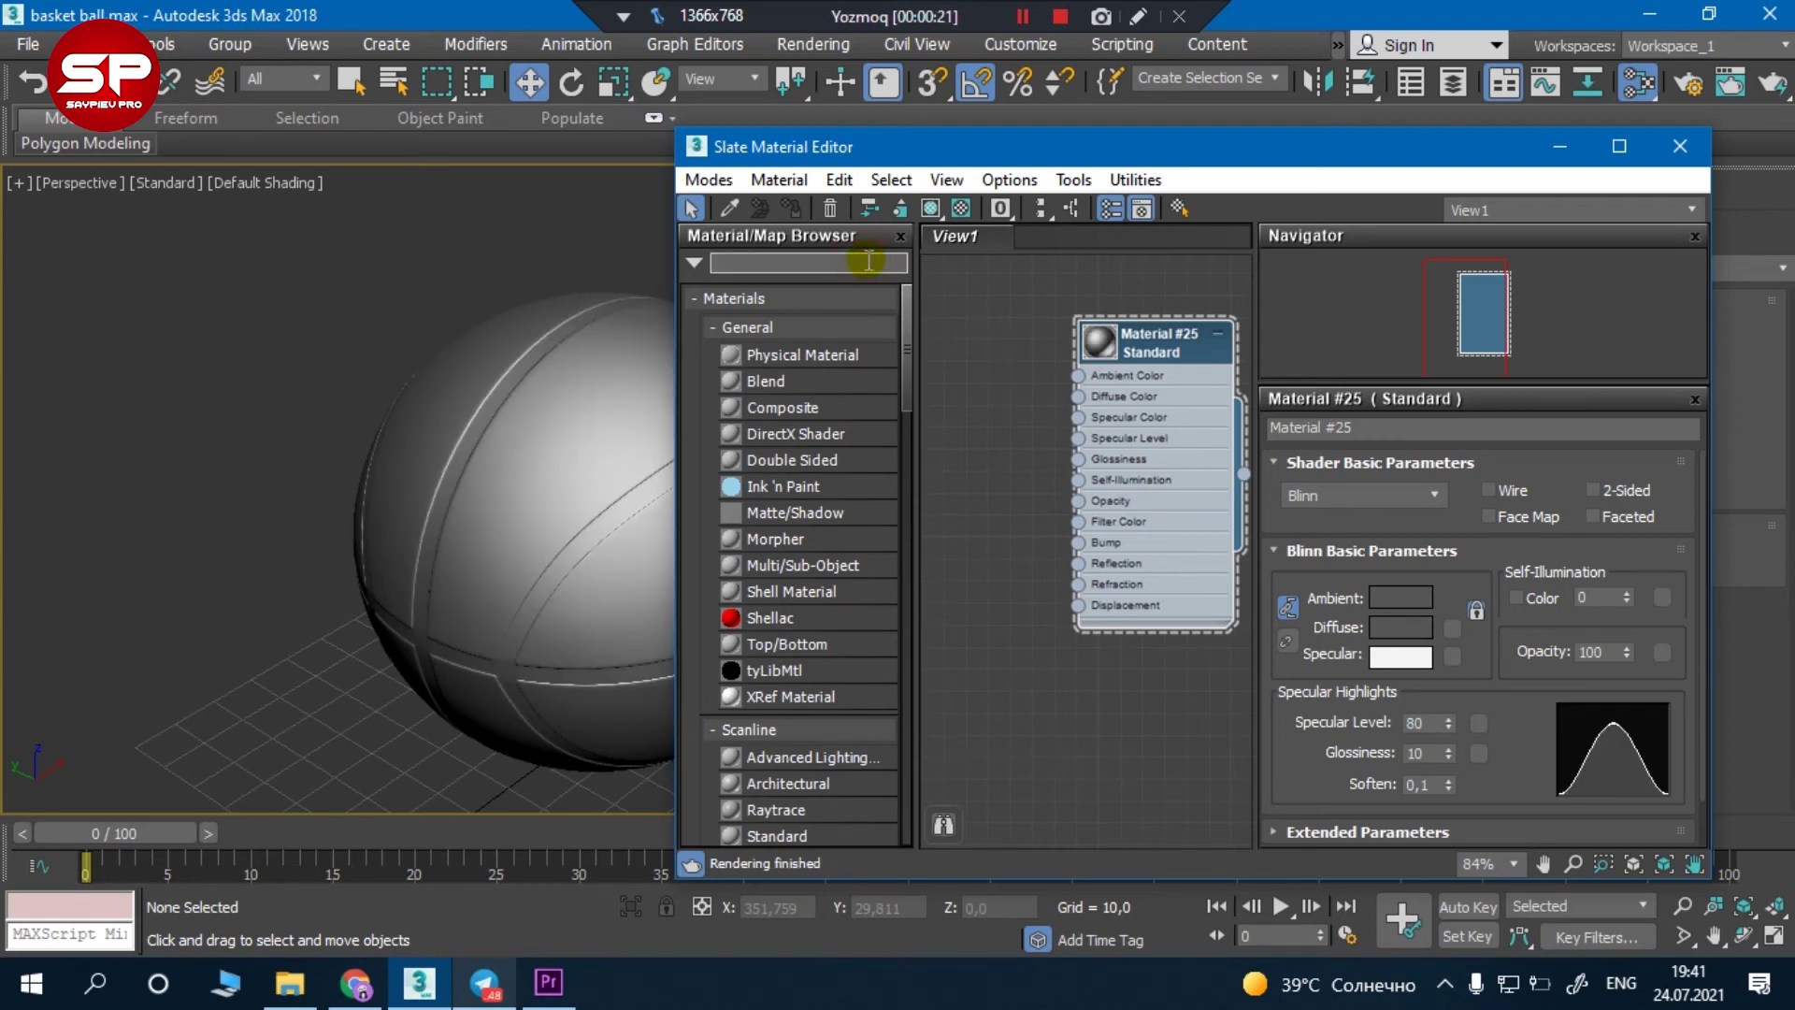
{"action": "type", "text": "bit"}
Add a Checker map found by searching 'che', wire it to Diffuse Color, and show it in viewport
{"action": "key", "text": "BackSpace"}
{"action": "type", "text": "che"}
{"action": "mouse_move", "coordinate": [793, 290]}
{"action": "left_mouse_down"}
{"action": "mouse_move", "coordinate": [1002, 405]}
{"action": "mouse_move", "coordinate": [912, 391]}
{"action": "left_mouse_up"}
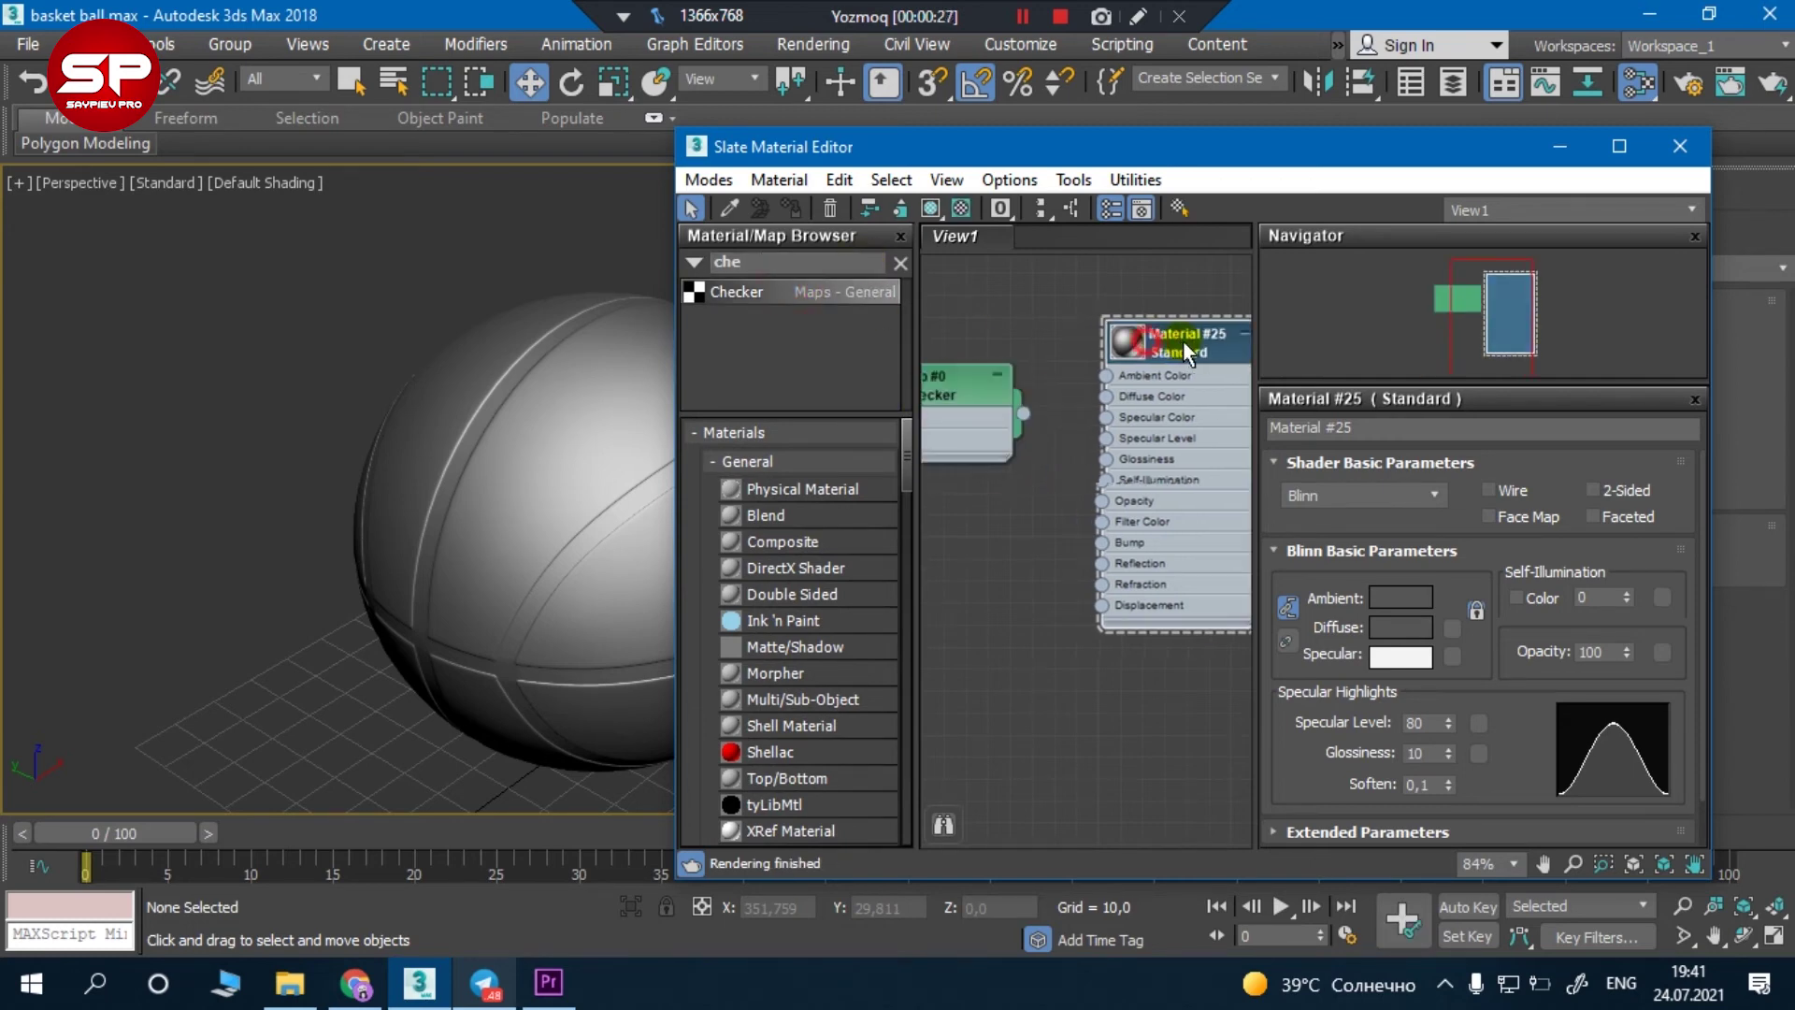
{"action": "scroll", "coordinate": [1047, 393], "scroll_direction": "down", "scroll_amount": 3}
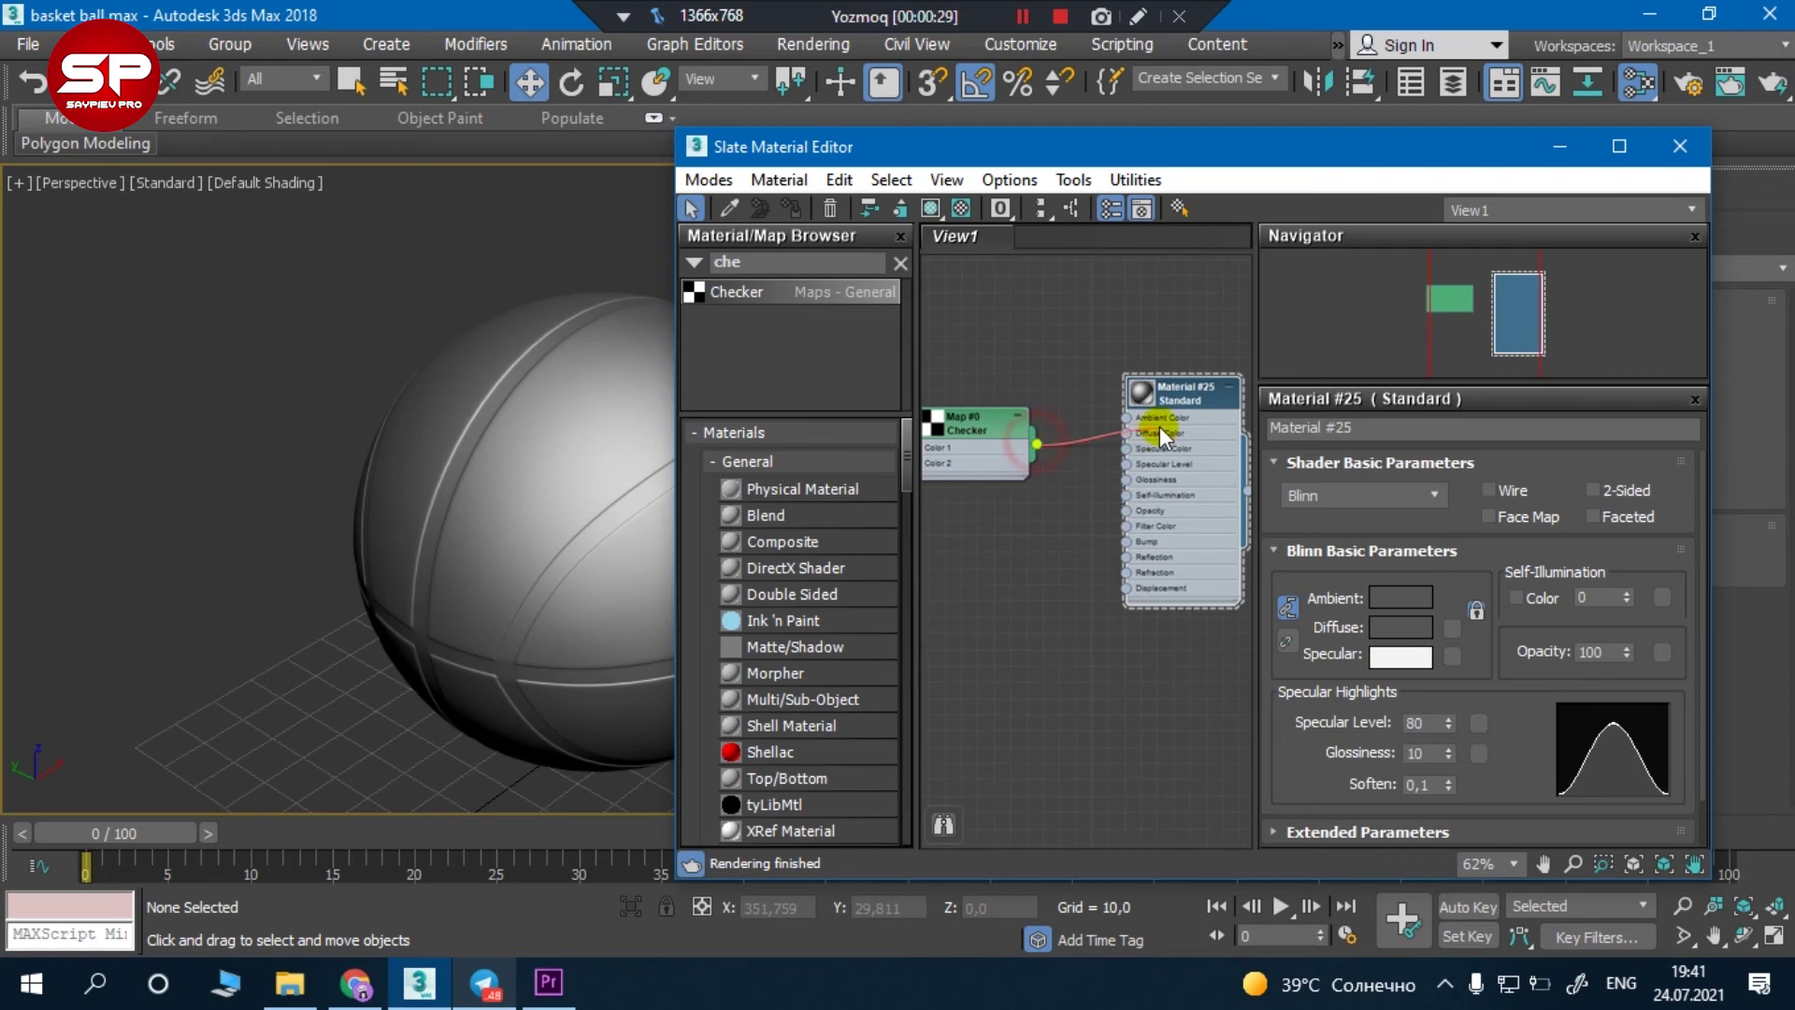
{"action": "left_click_drag", "start_coordinate": [1133, 434], "coordinate": [1128, 434]}
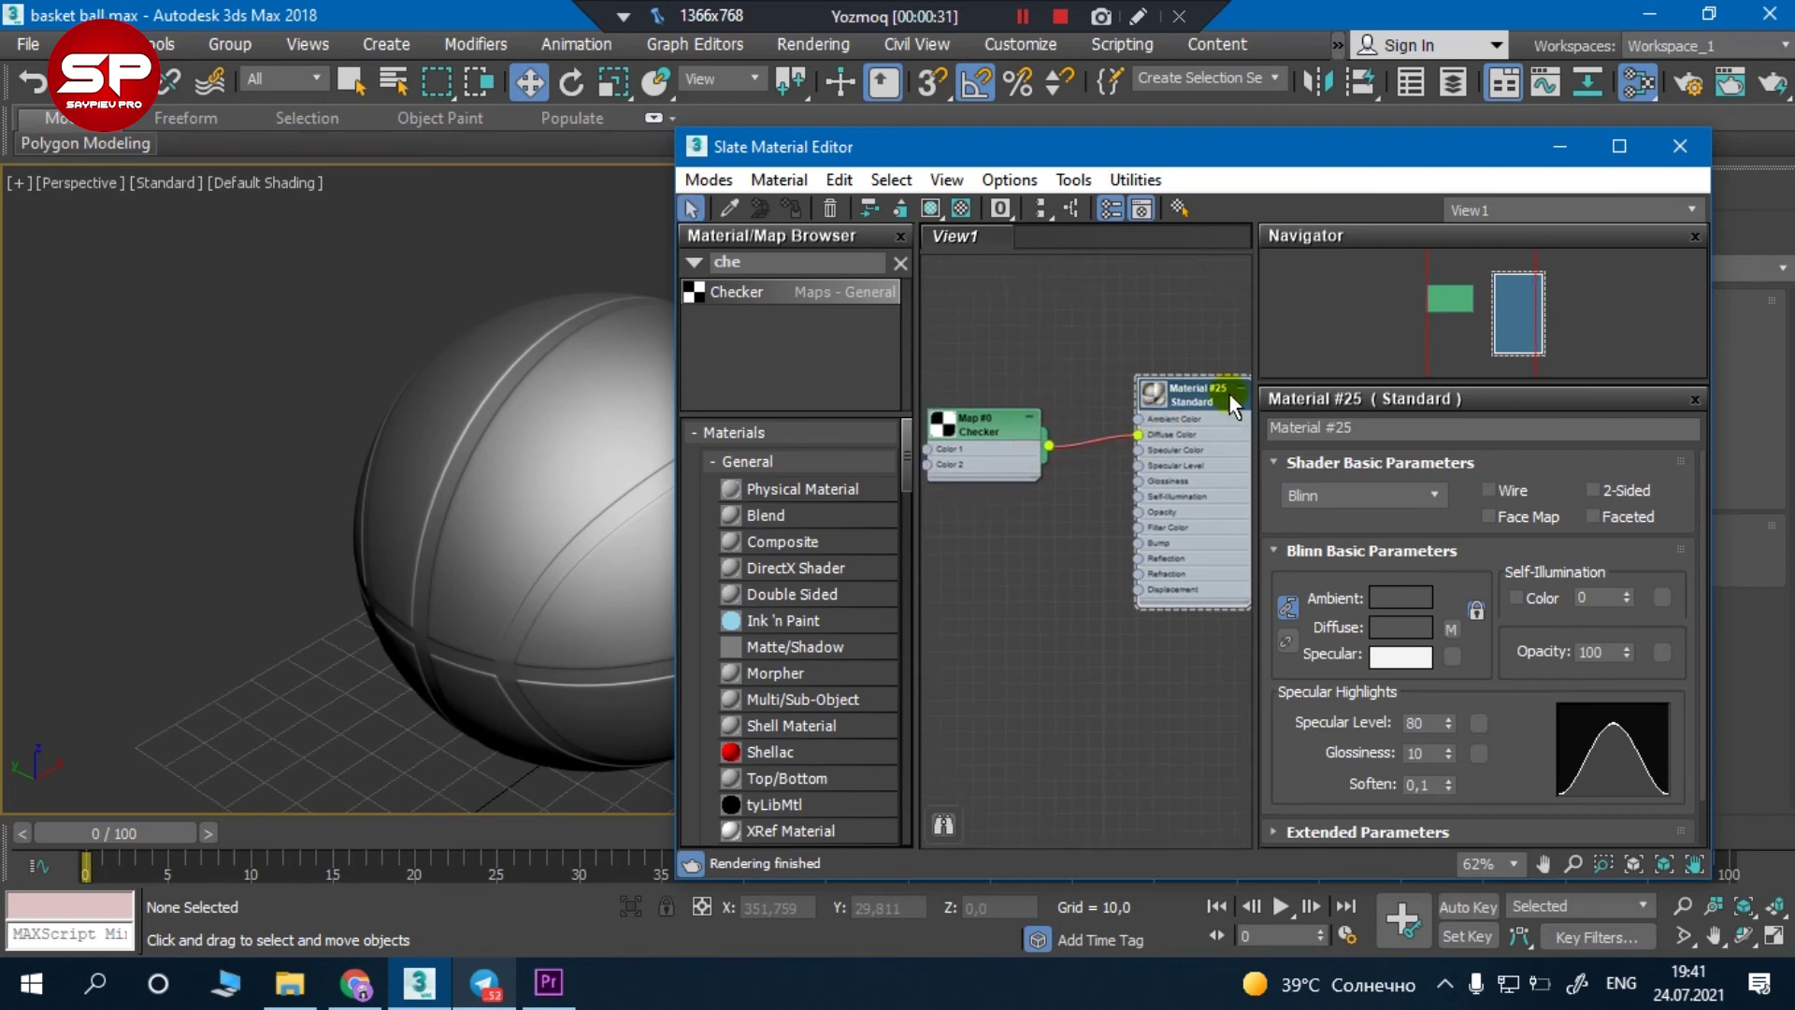
{"action": "left_click", "coordinate": [931, 208]}
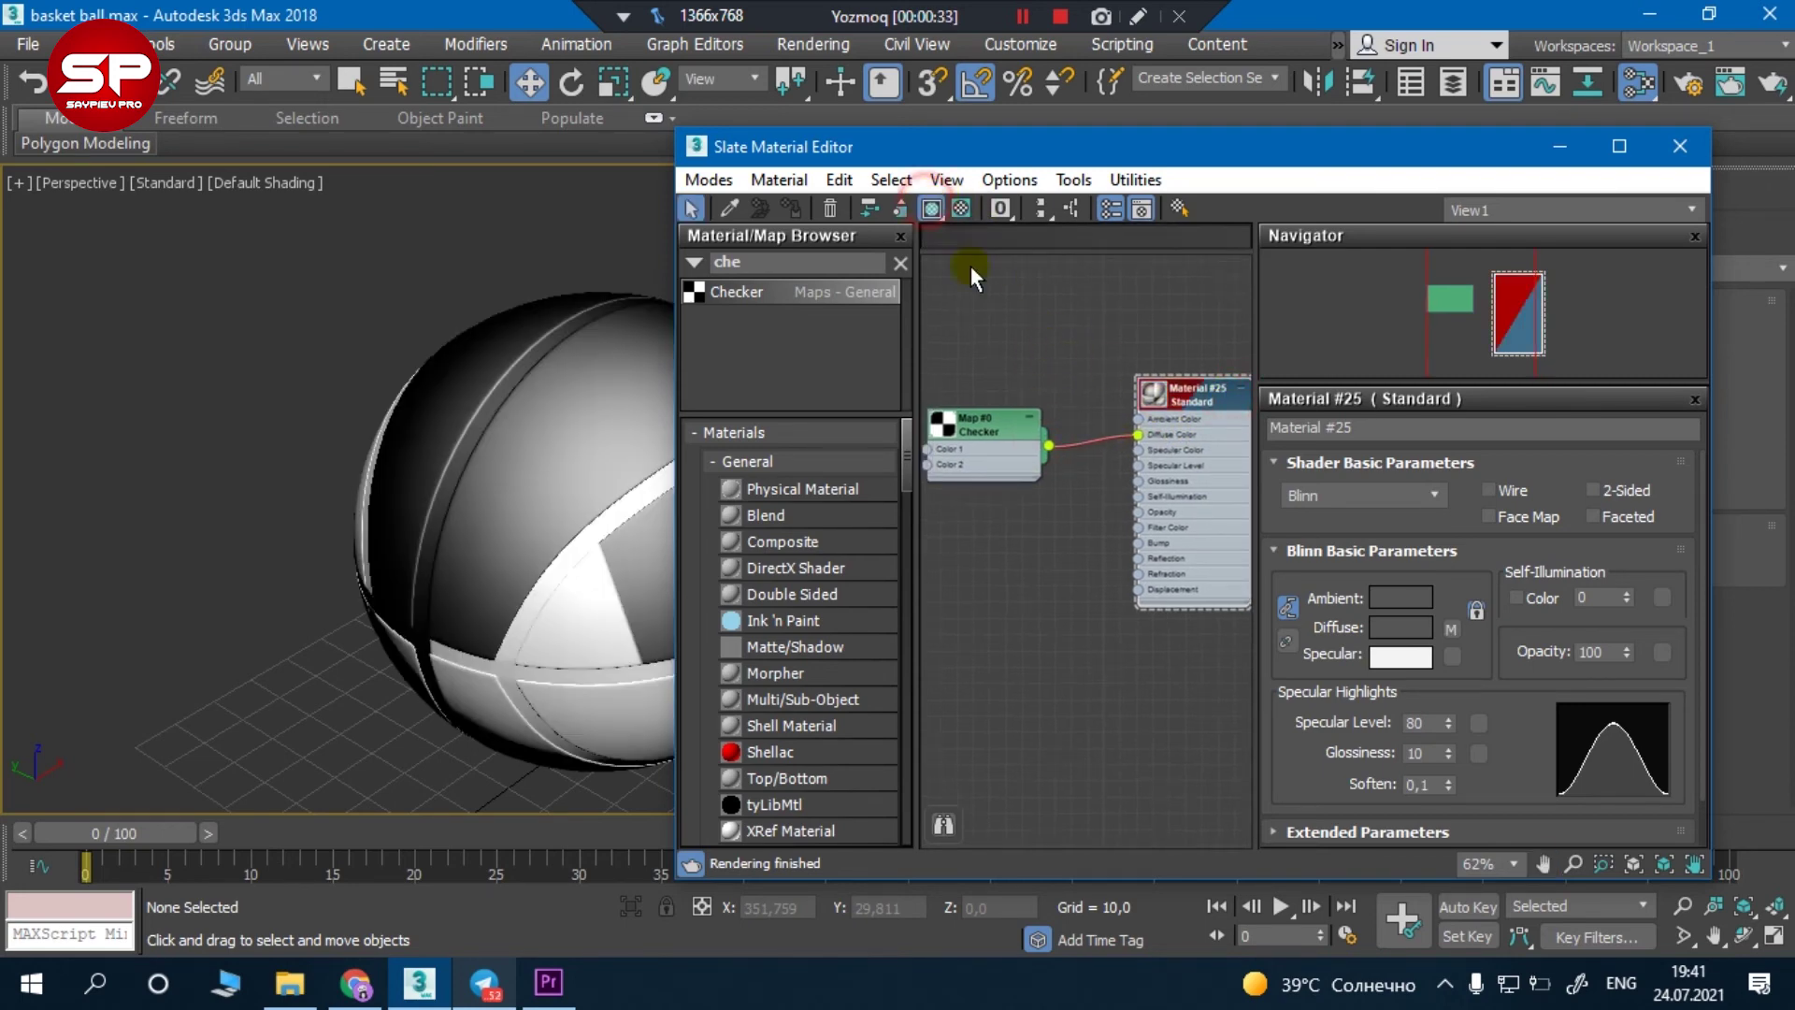
Open the Checker map's parameters and set U and V Tiling to 15
{"action": "double_click", "coordinate": [972, 417]}
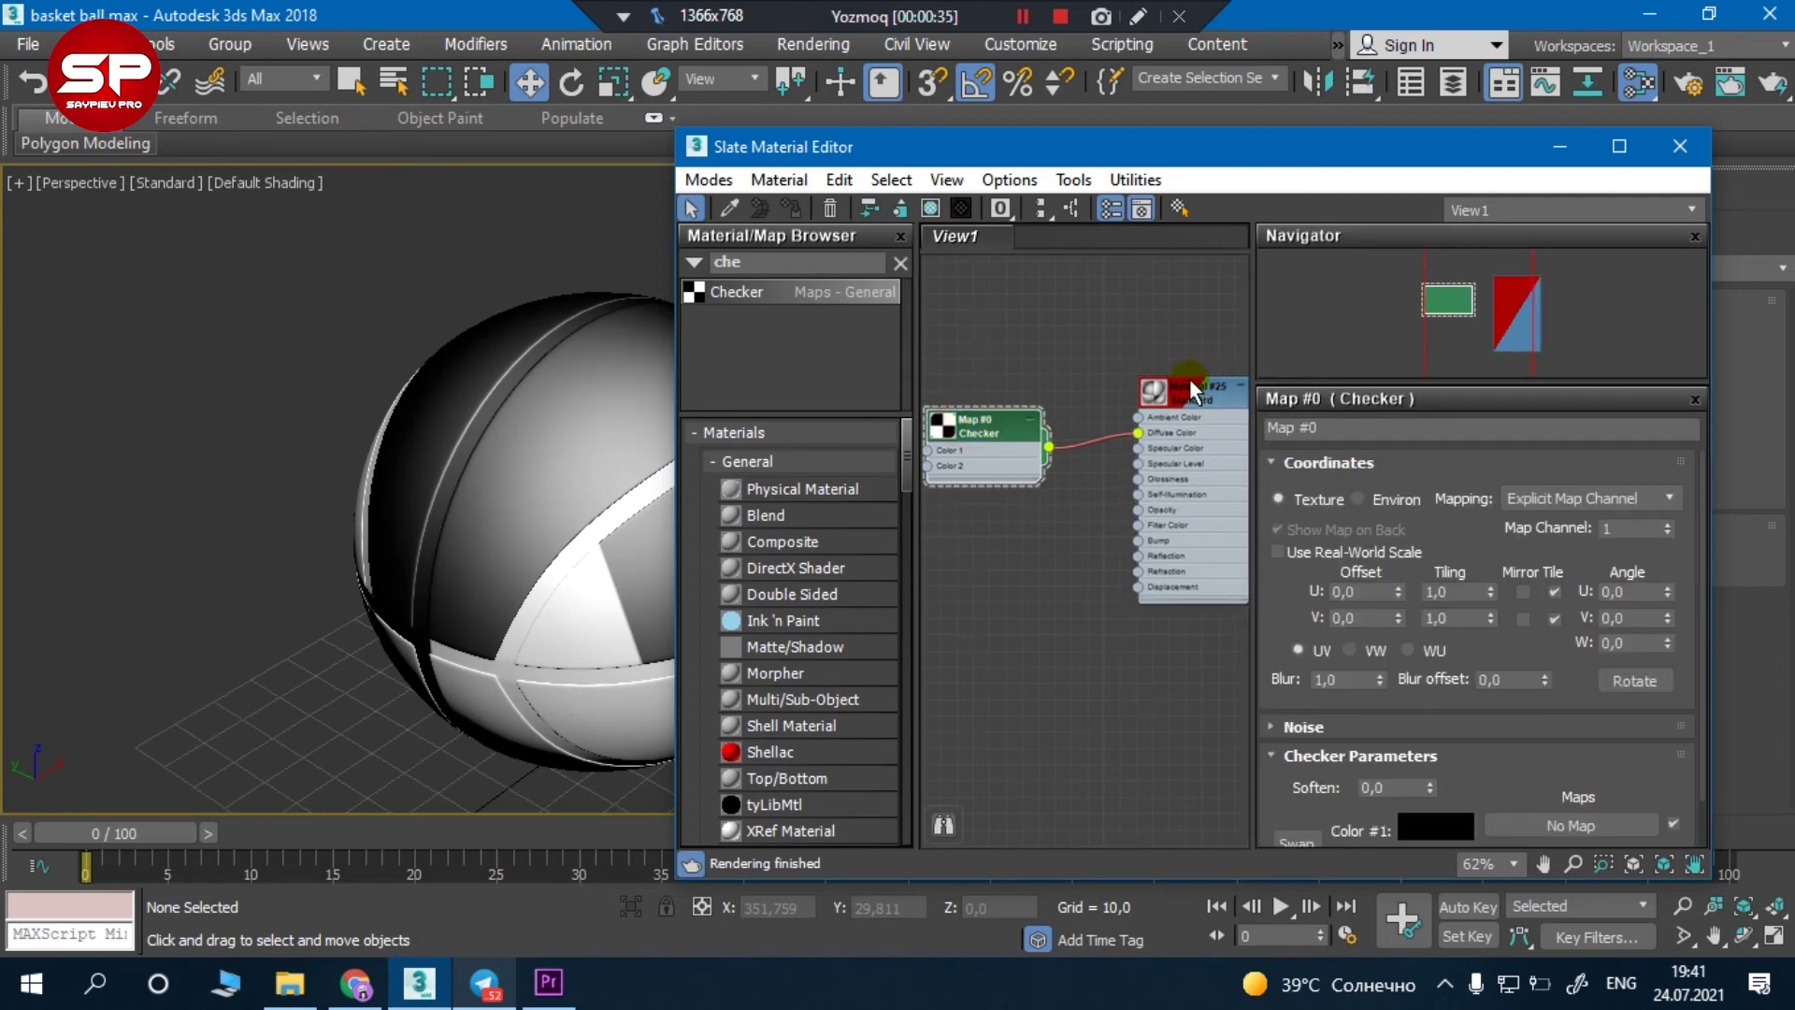
{"action": "left_click_drag", "start_coordinate": [1008, 430], "coordinate": [996, 413]}
{"action": "double_click", "coordinate": [1450, 594]}
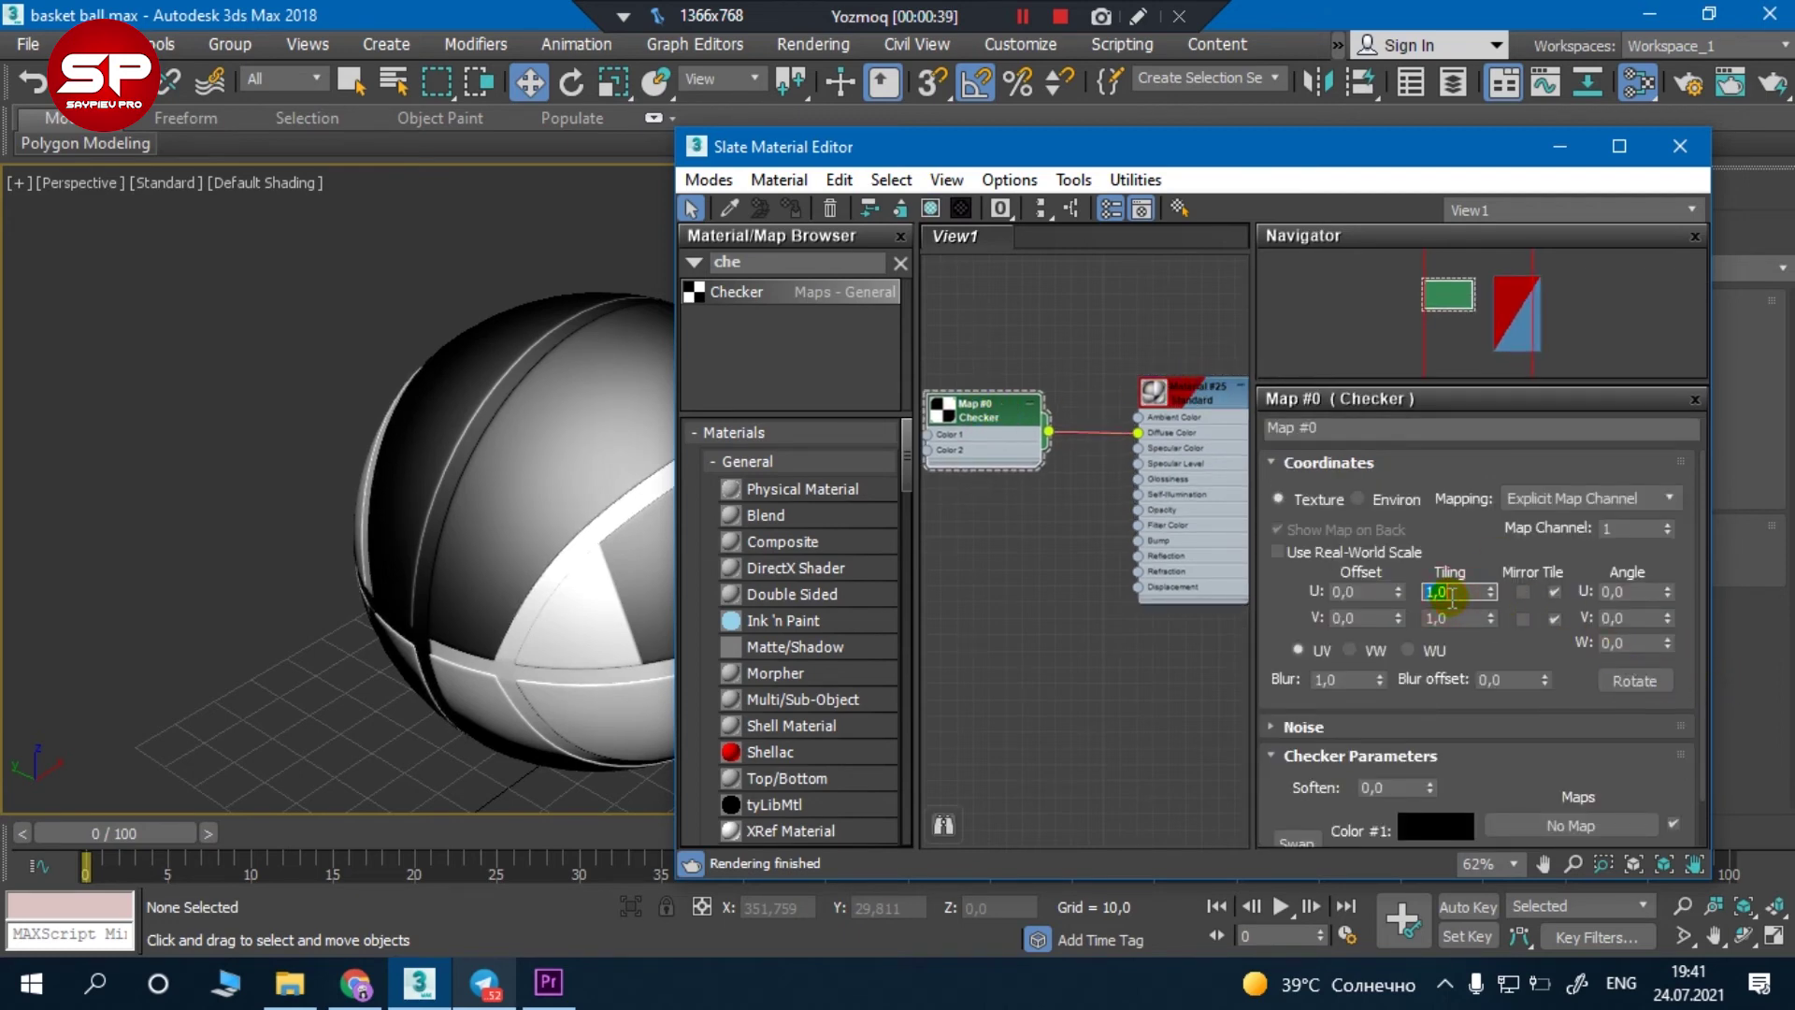
{"action": "type", "text": "15"}
{"action": "key", "text": "Tab"}
{"action": "type", "text": "15"}
{"action": "key", "text": "Return"}
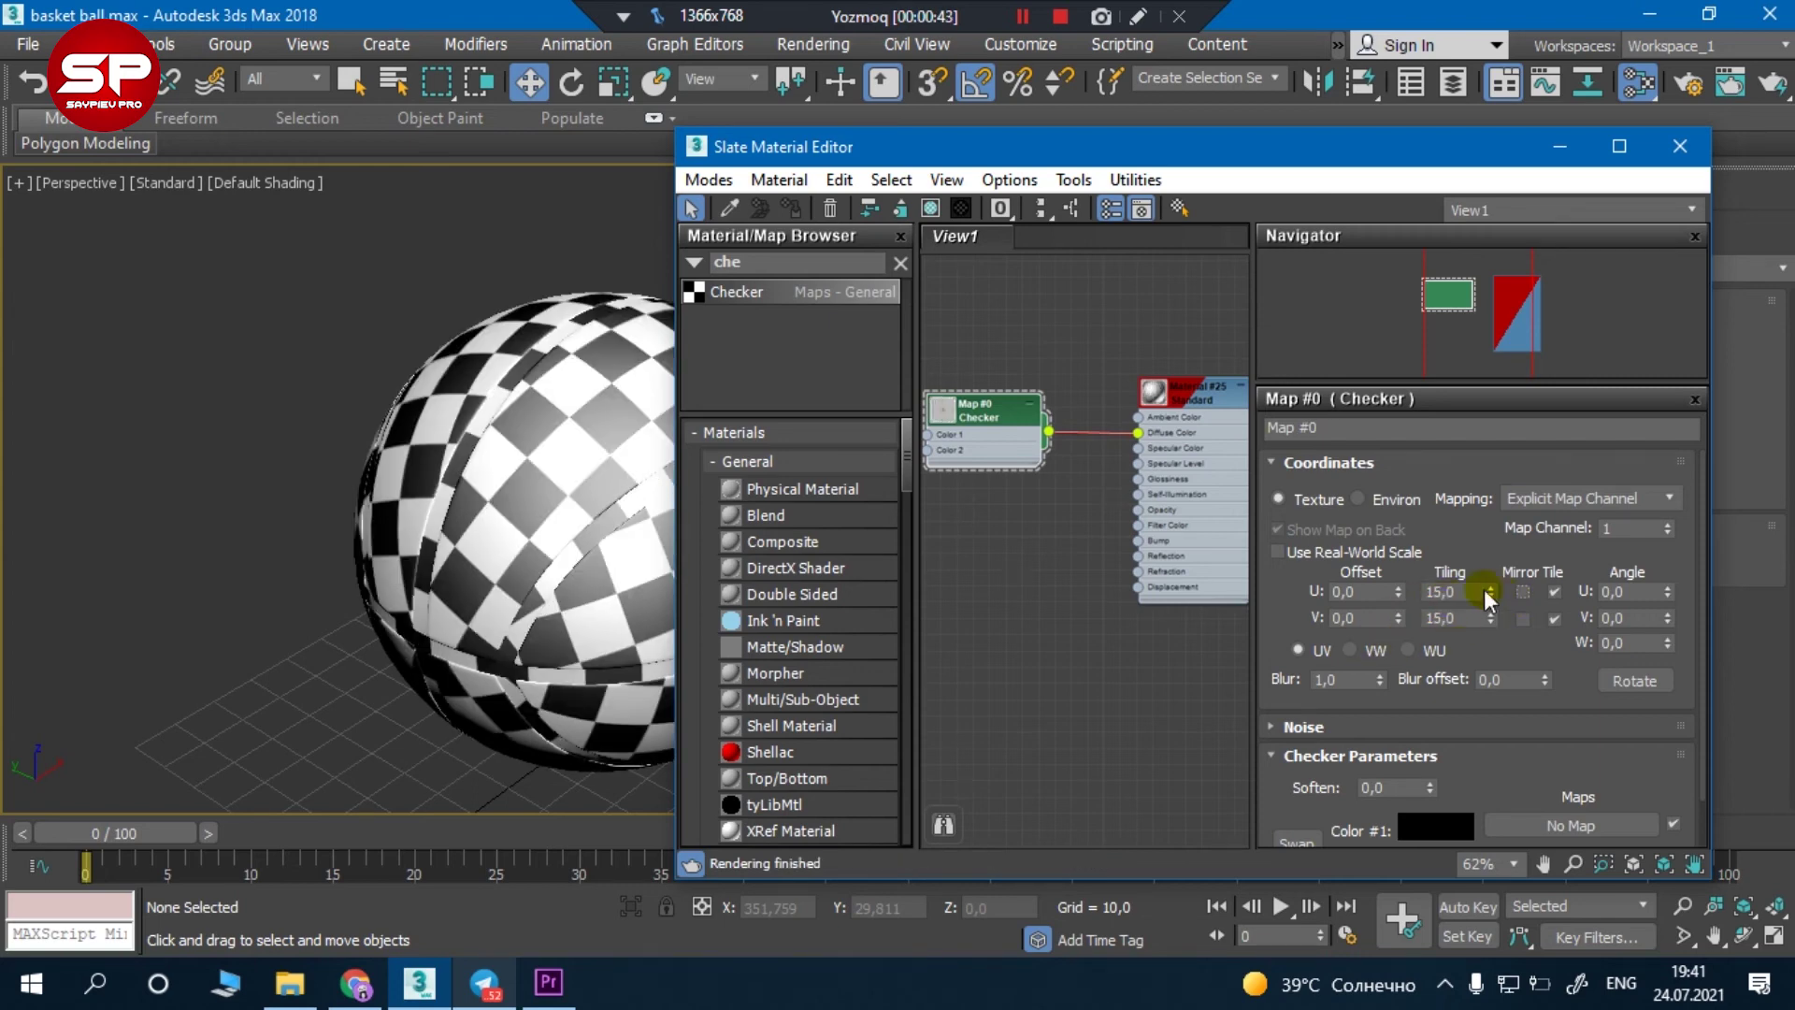
Raise the Checker's U and V Tiling to 20, then to 30
{"action": "key", "text": "Tab"}
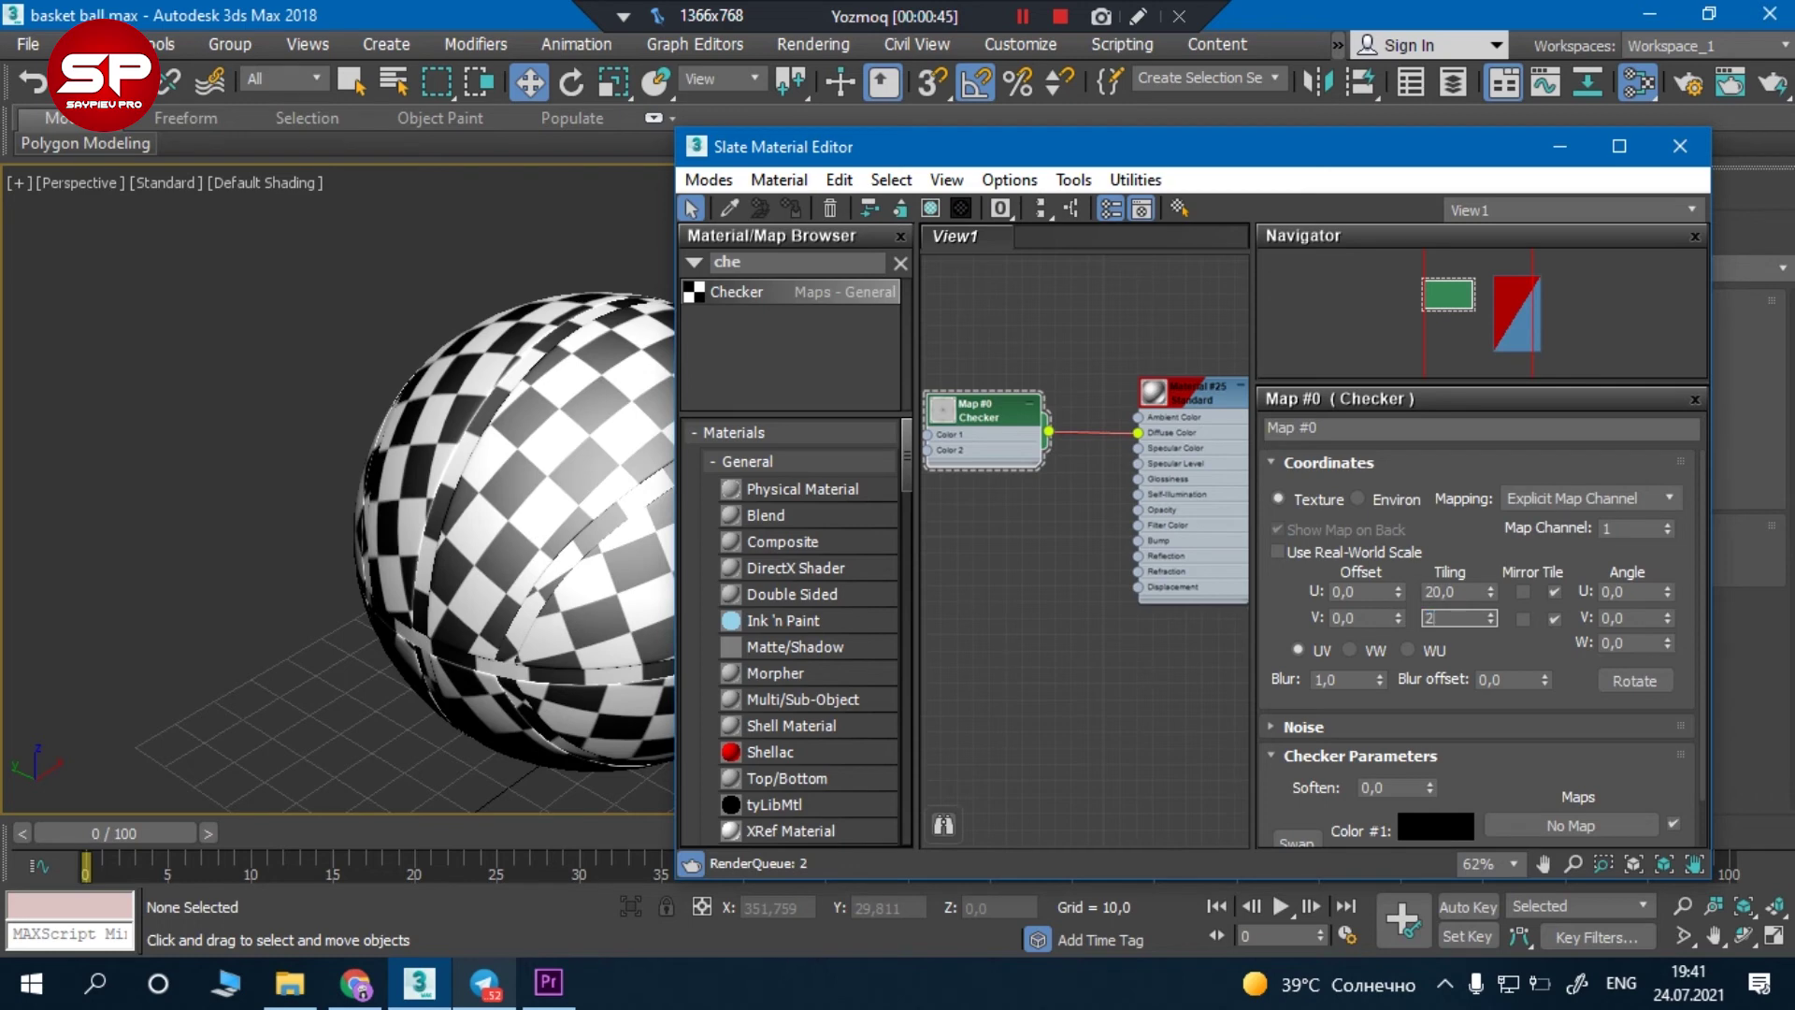
{"action": "type", "text": "20"}
{"action": "key", "text": "Return"}
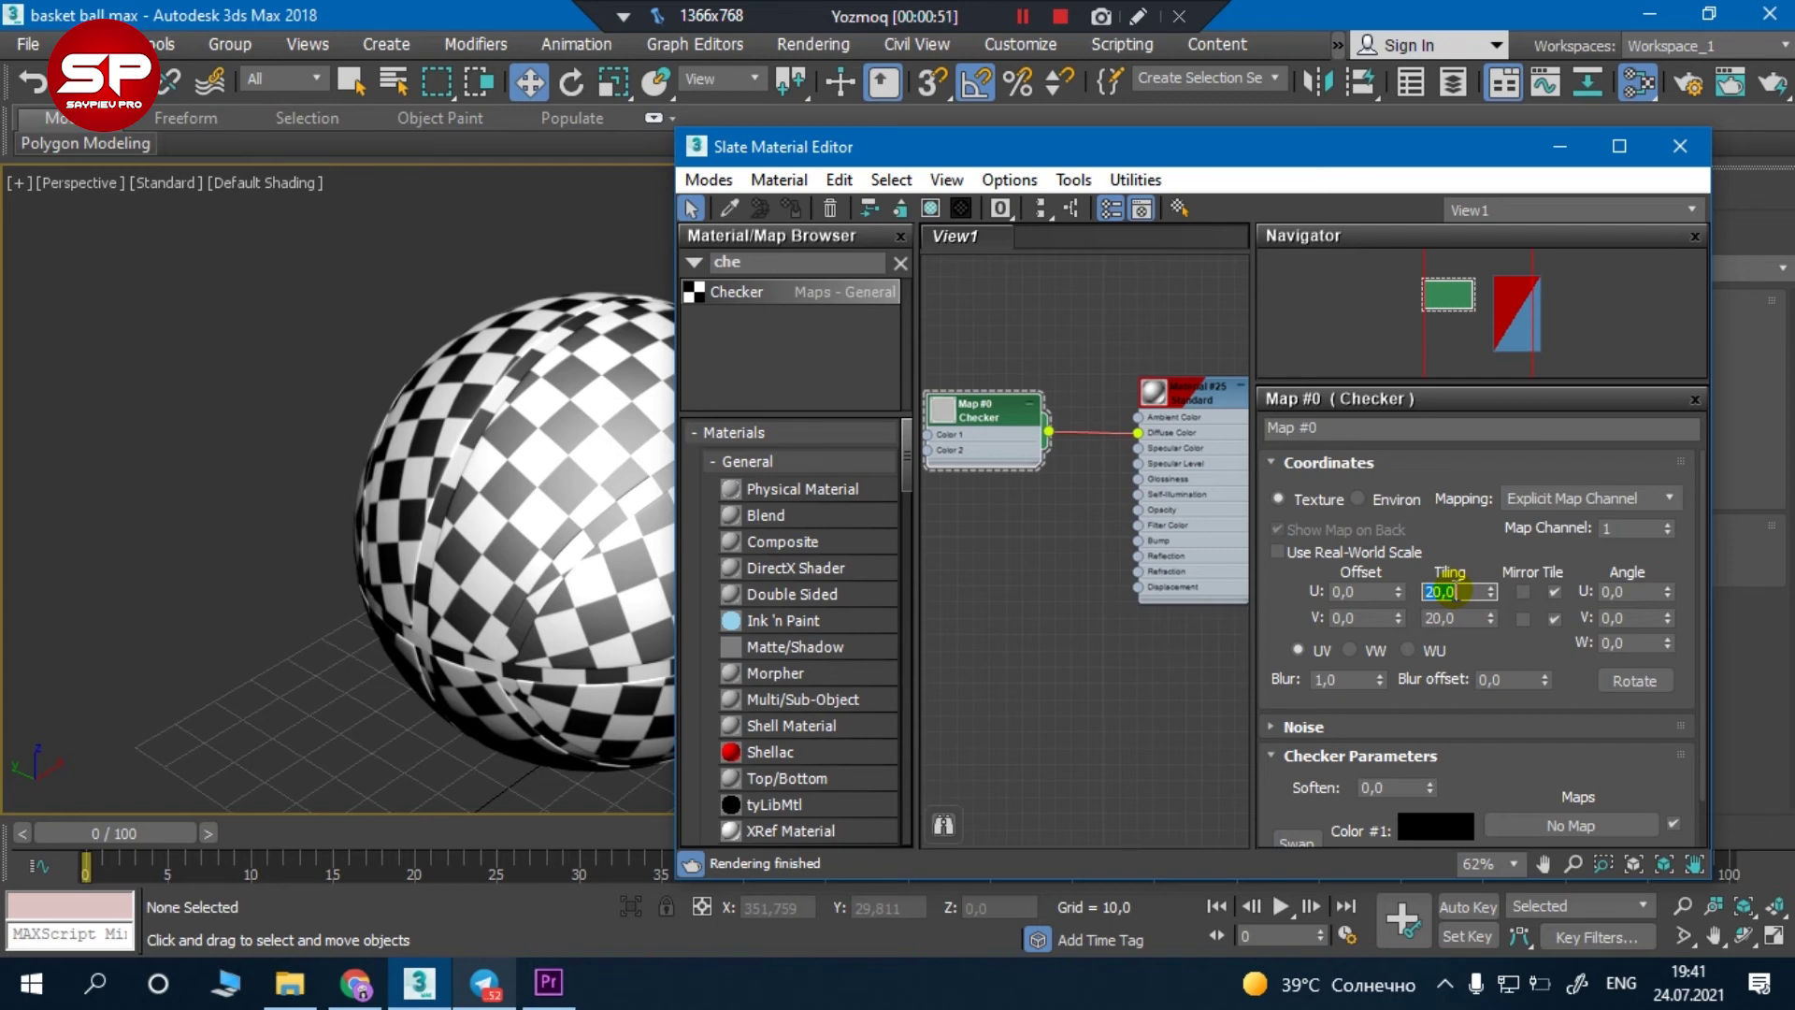
{"action": "type", "text": "30"}
{"action": "key", "text": "Tab"}
{"action": "type", "text": "3"}
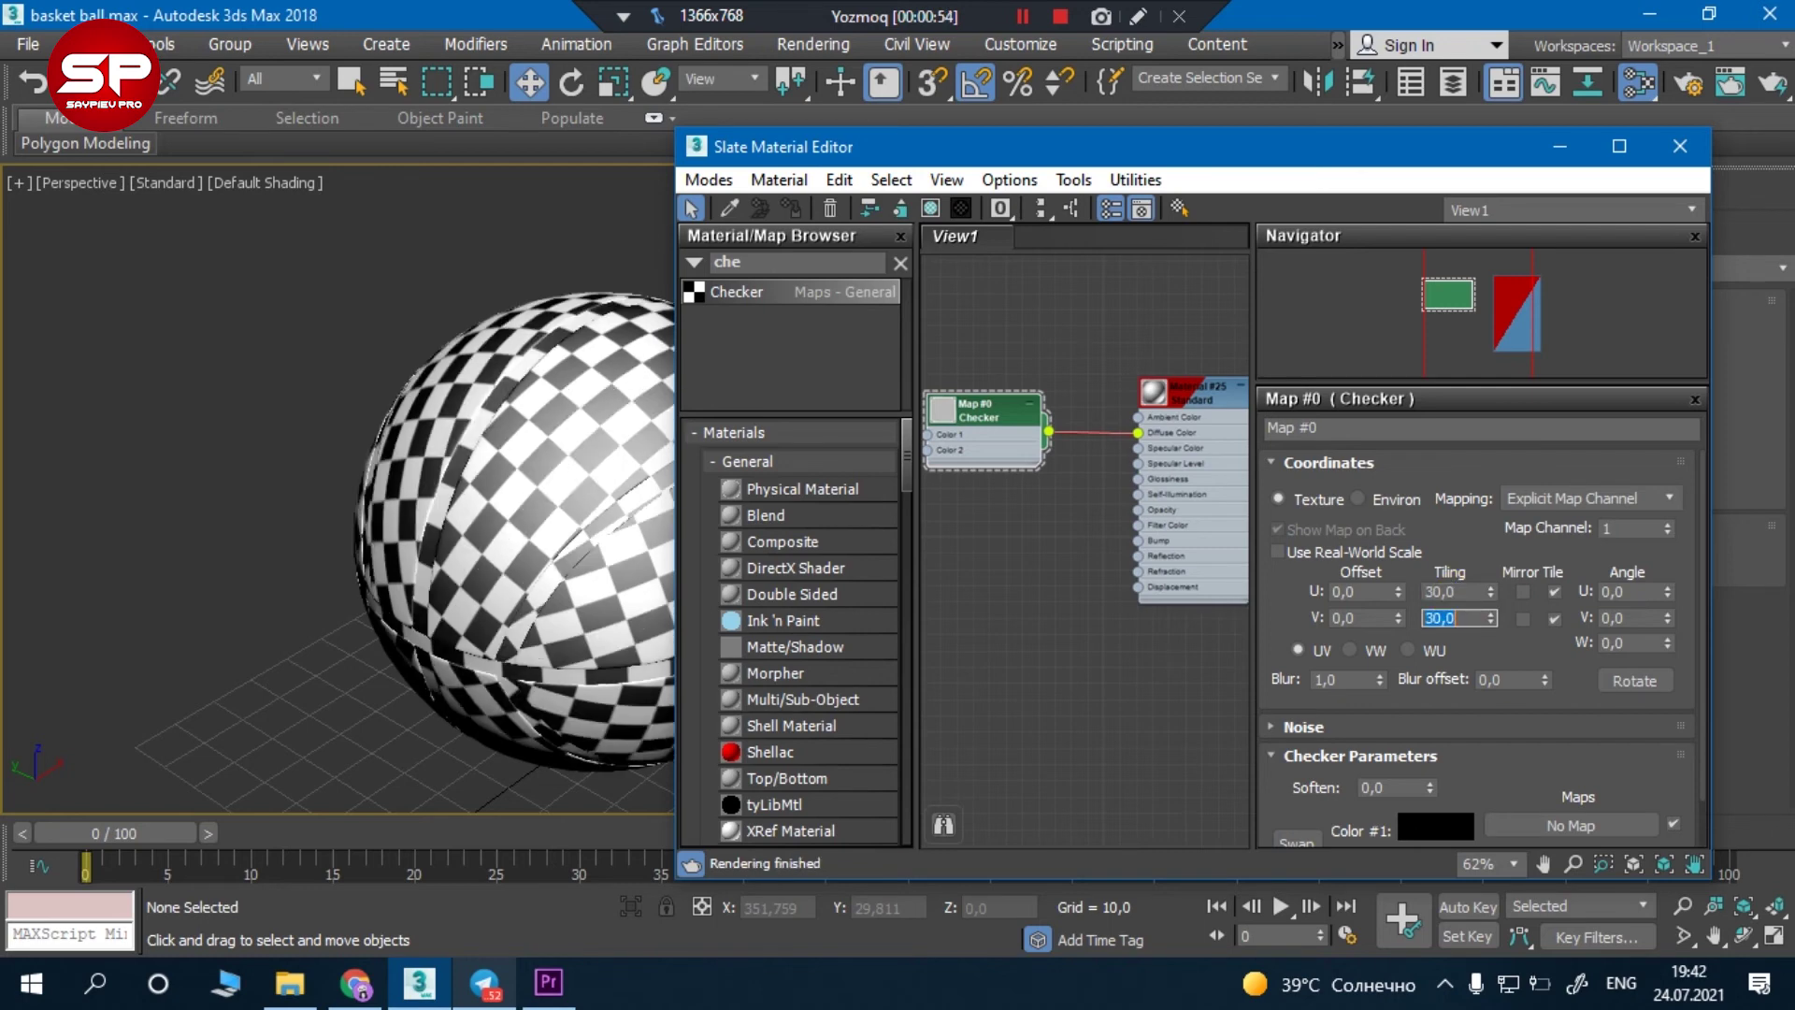
{"action": "key", "text": "Return"}
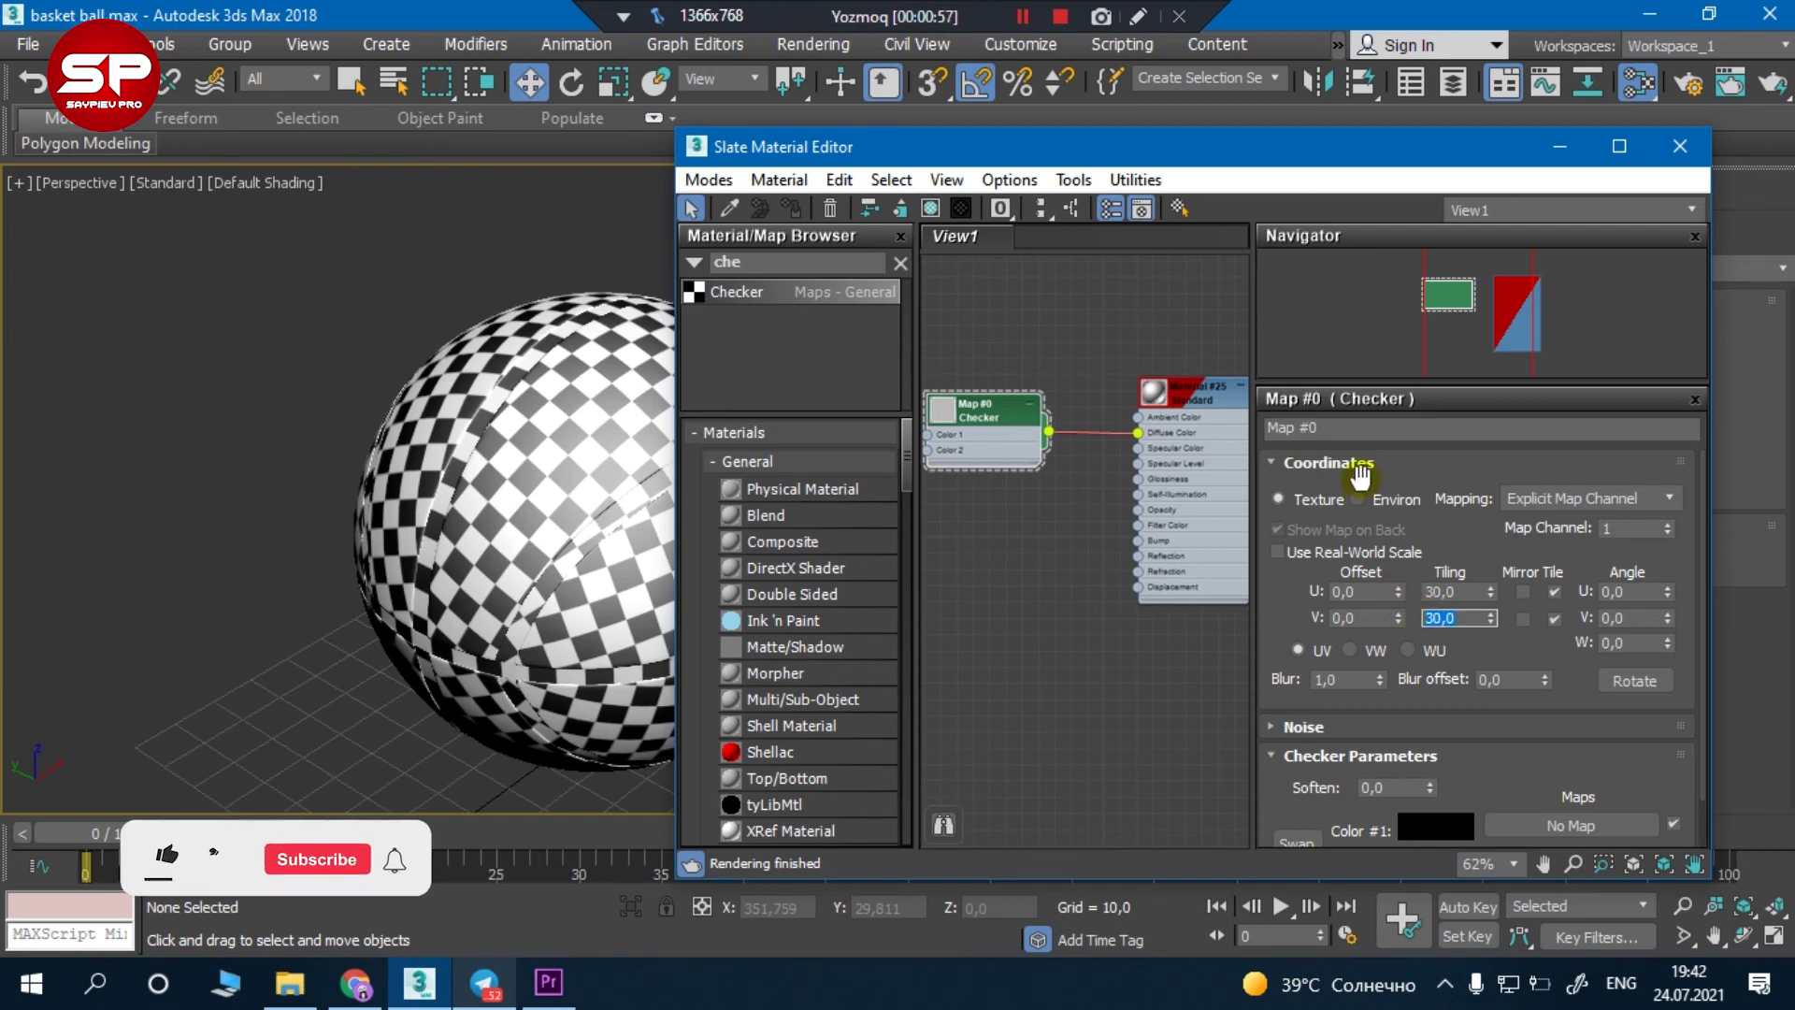
{"action": "left_click", "coordinate": [1190, 395]}
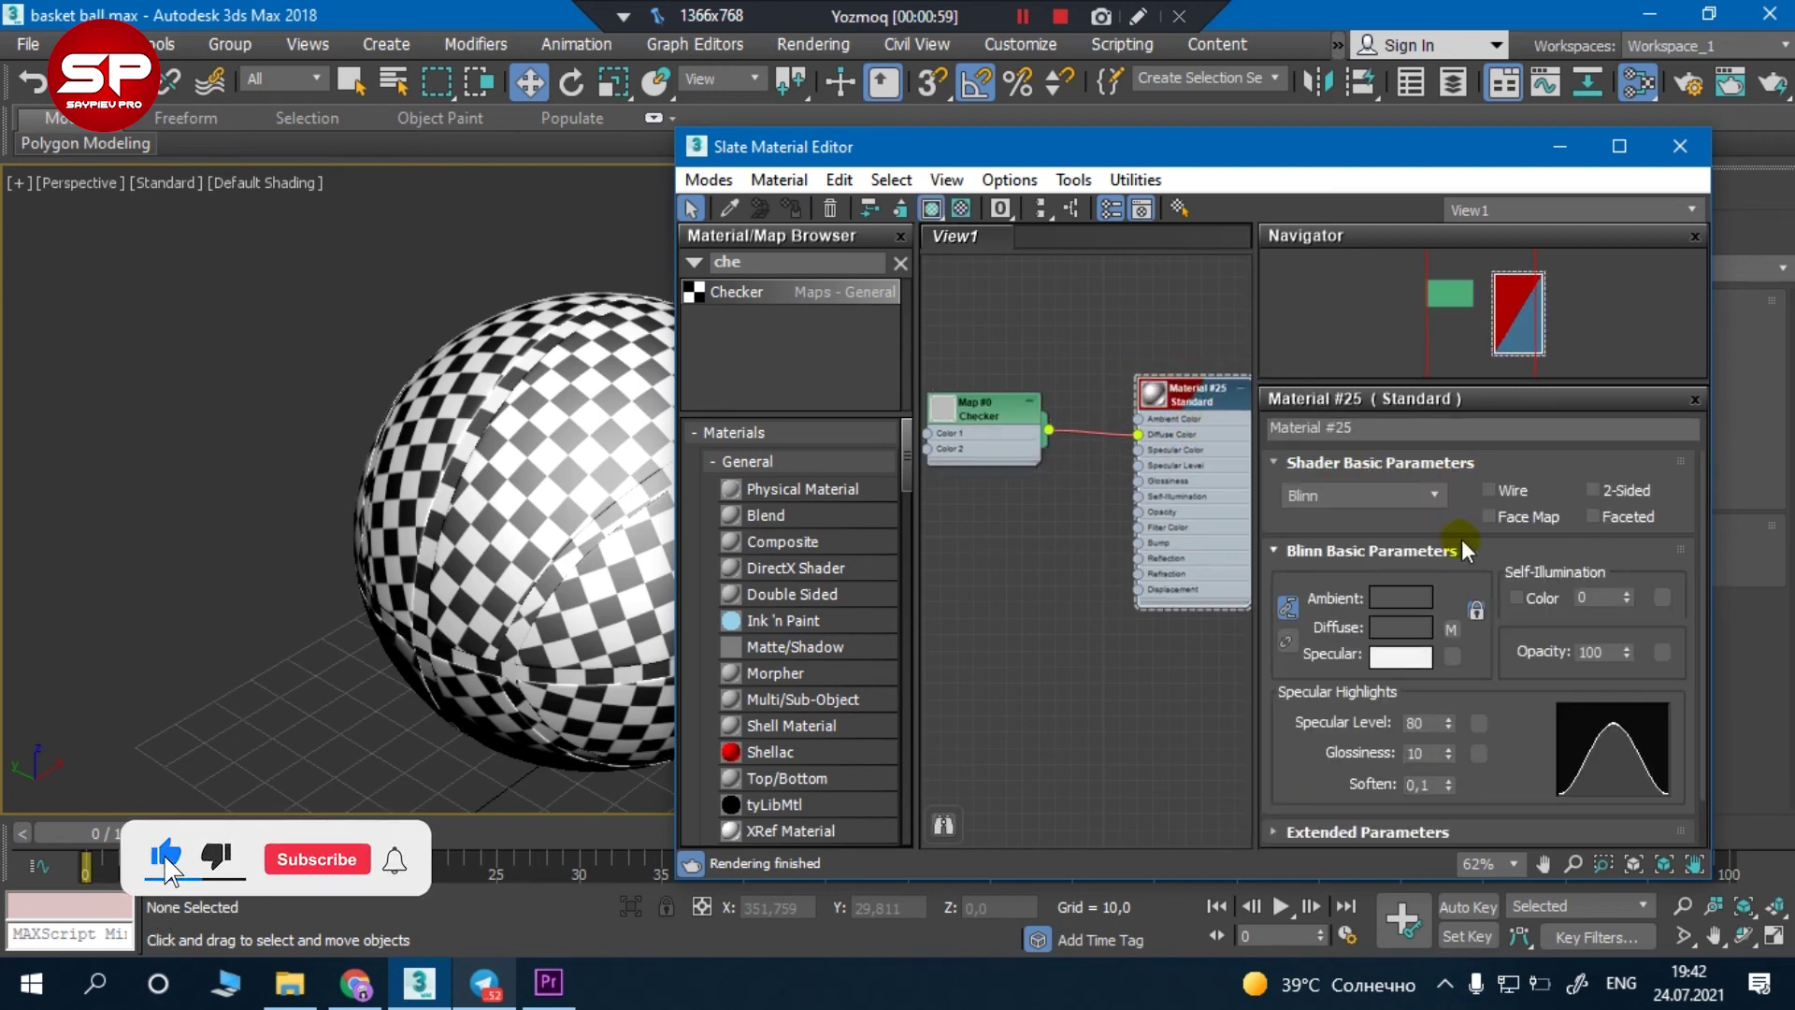
Lower Material #25's Specular Level to 20 and reopen the Checker map's parameters
{"action": "left_click", "coordinate": [1433, 734]}
{"action": "double_click", "coordinate": [1435, 724]}
{"action": "type", "text": "5"}
{"action": "key", "text": "Return"}
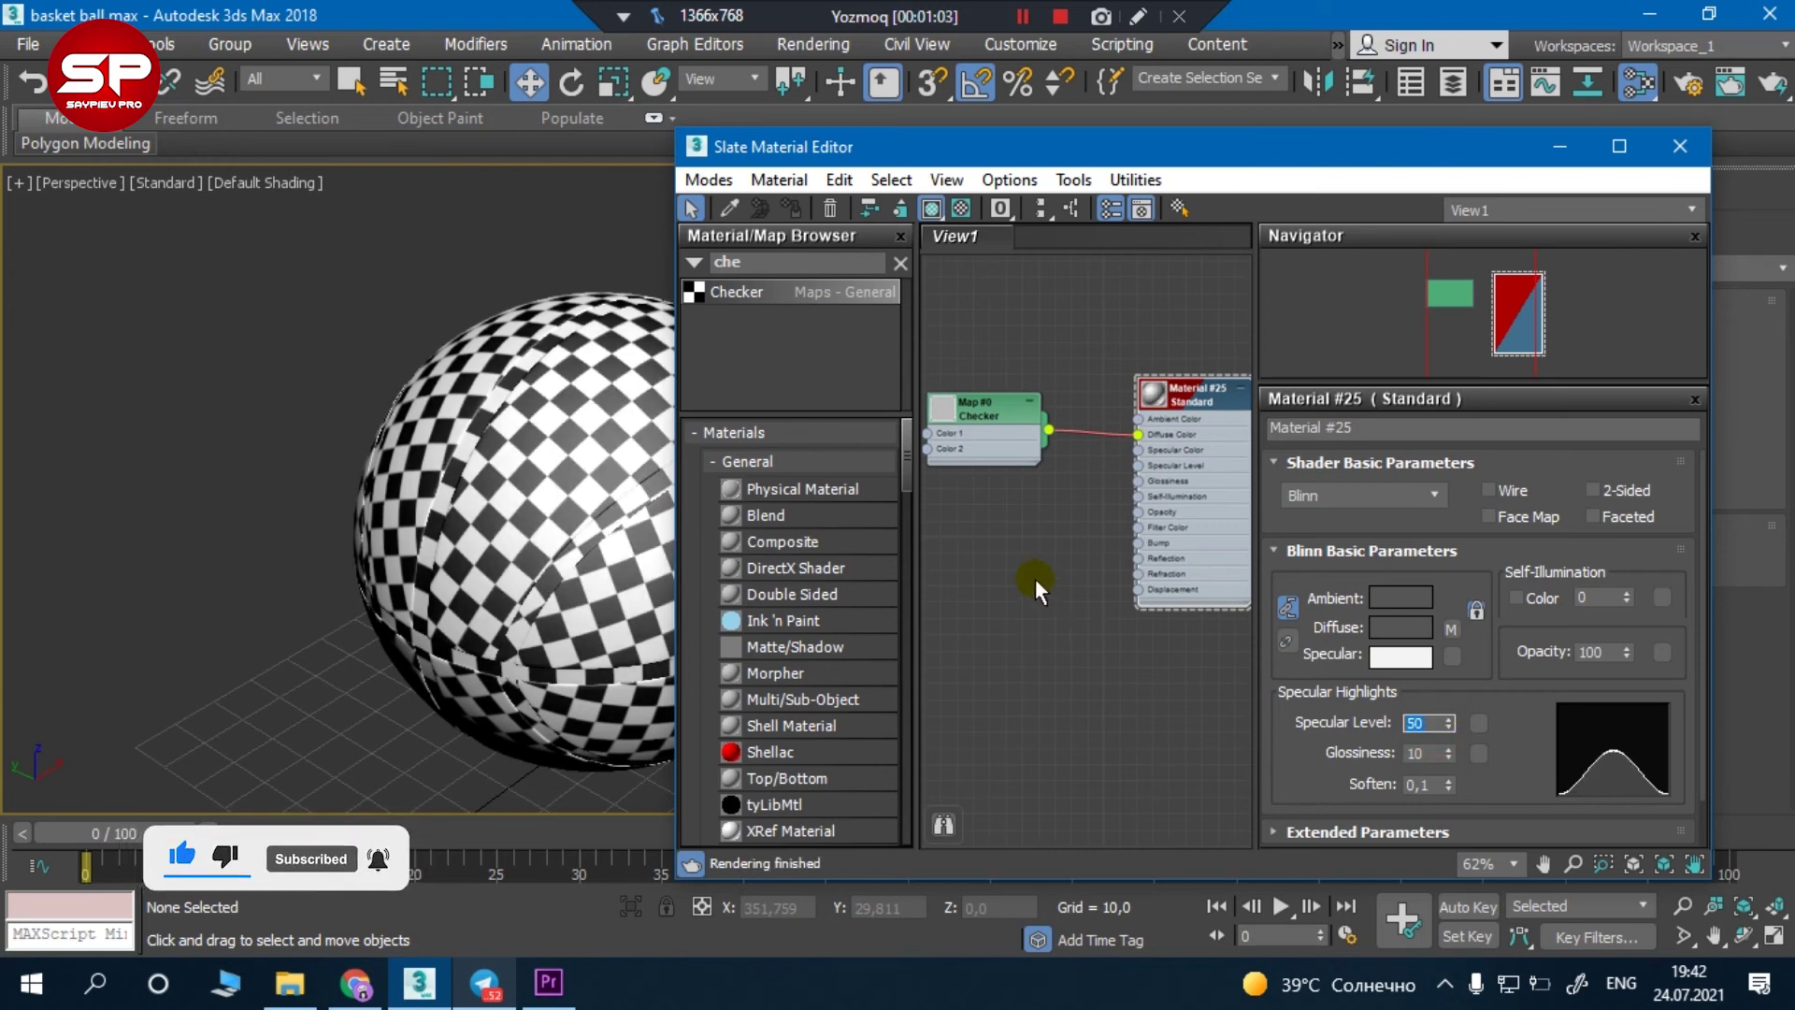
{"action": "type", "text": "0"}
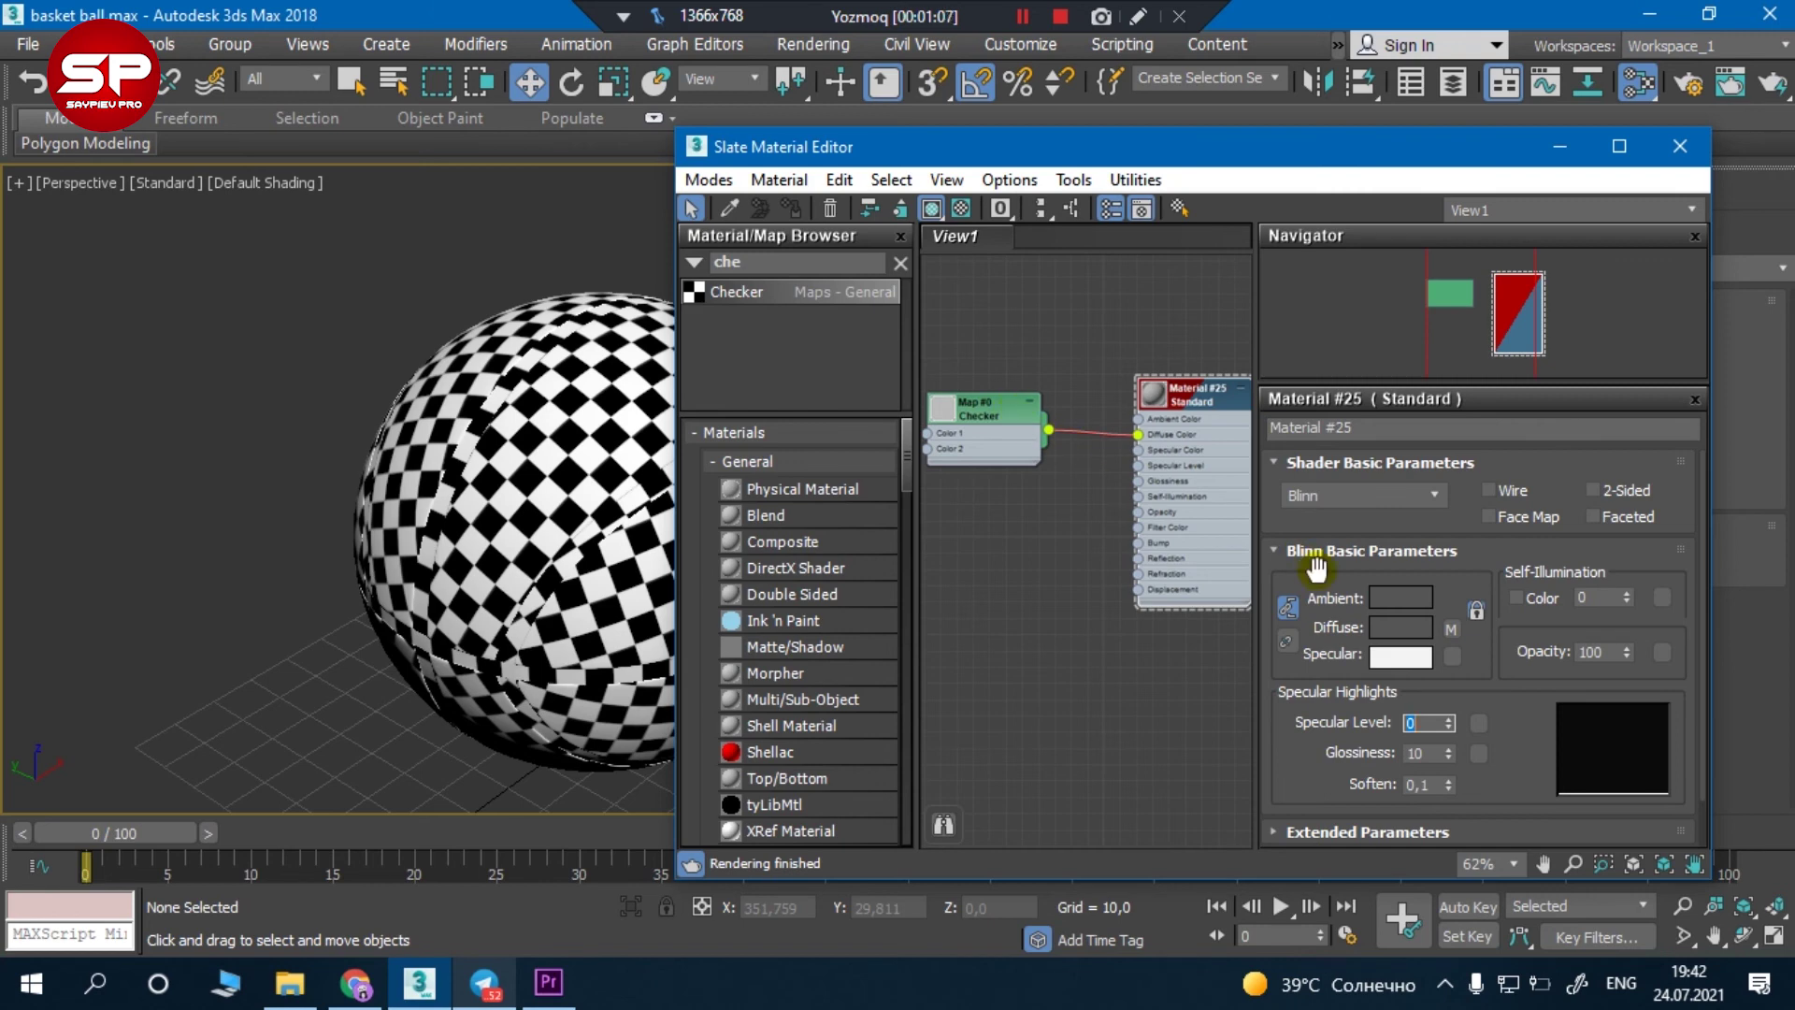
{"action": "type", "text": "20"}
{"action": "key", "text": "Return"}
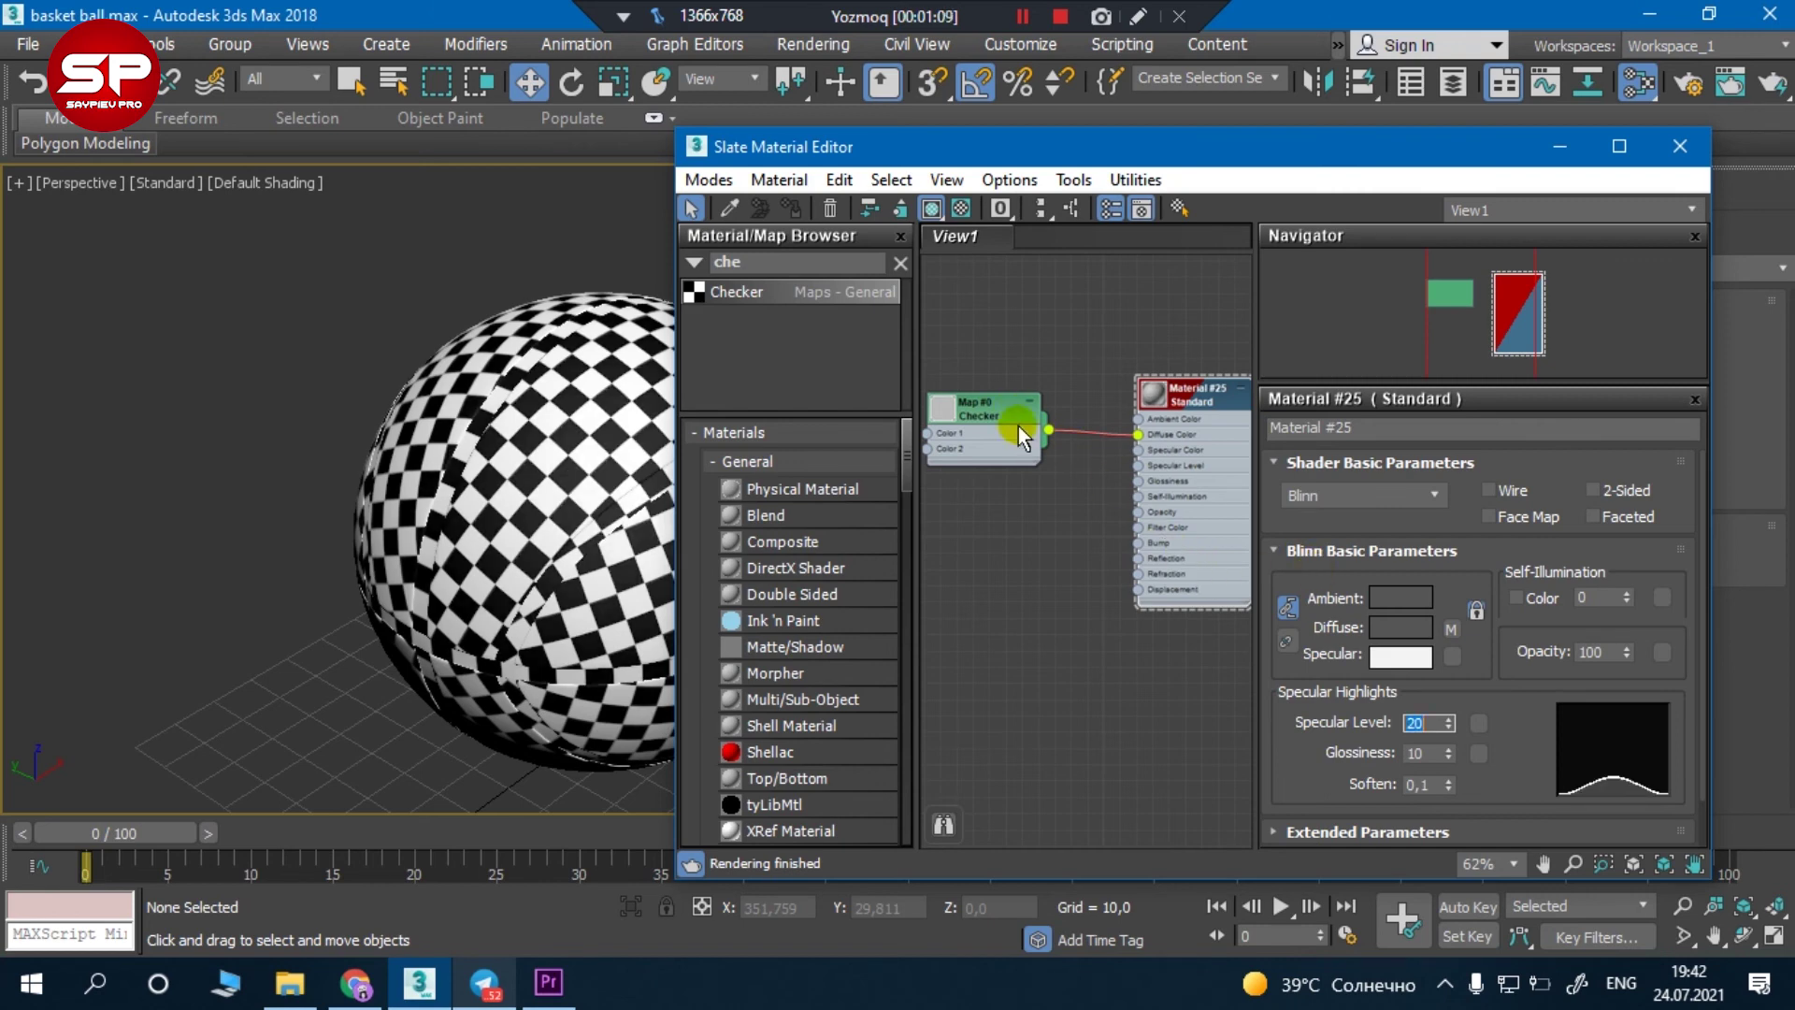
{"action": "left_click", "coordinate": [1020, 422]}
{"action": "double_click", "coordinate": [1020, 422]}
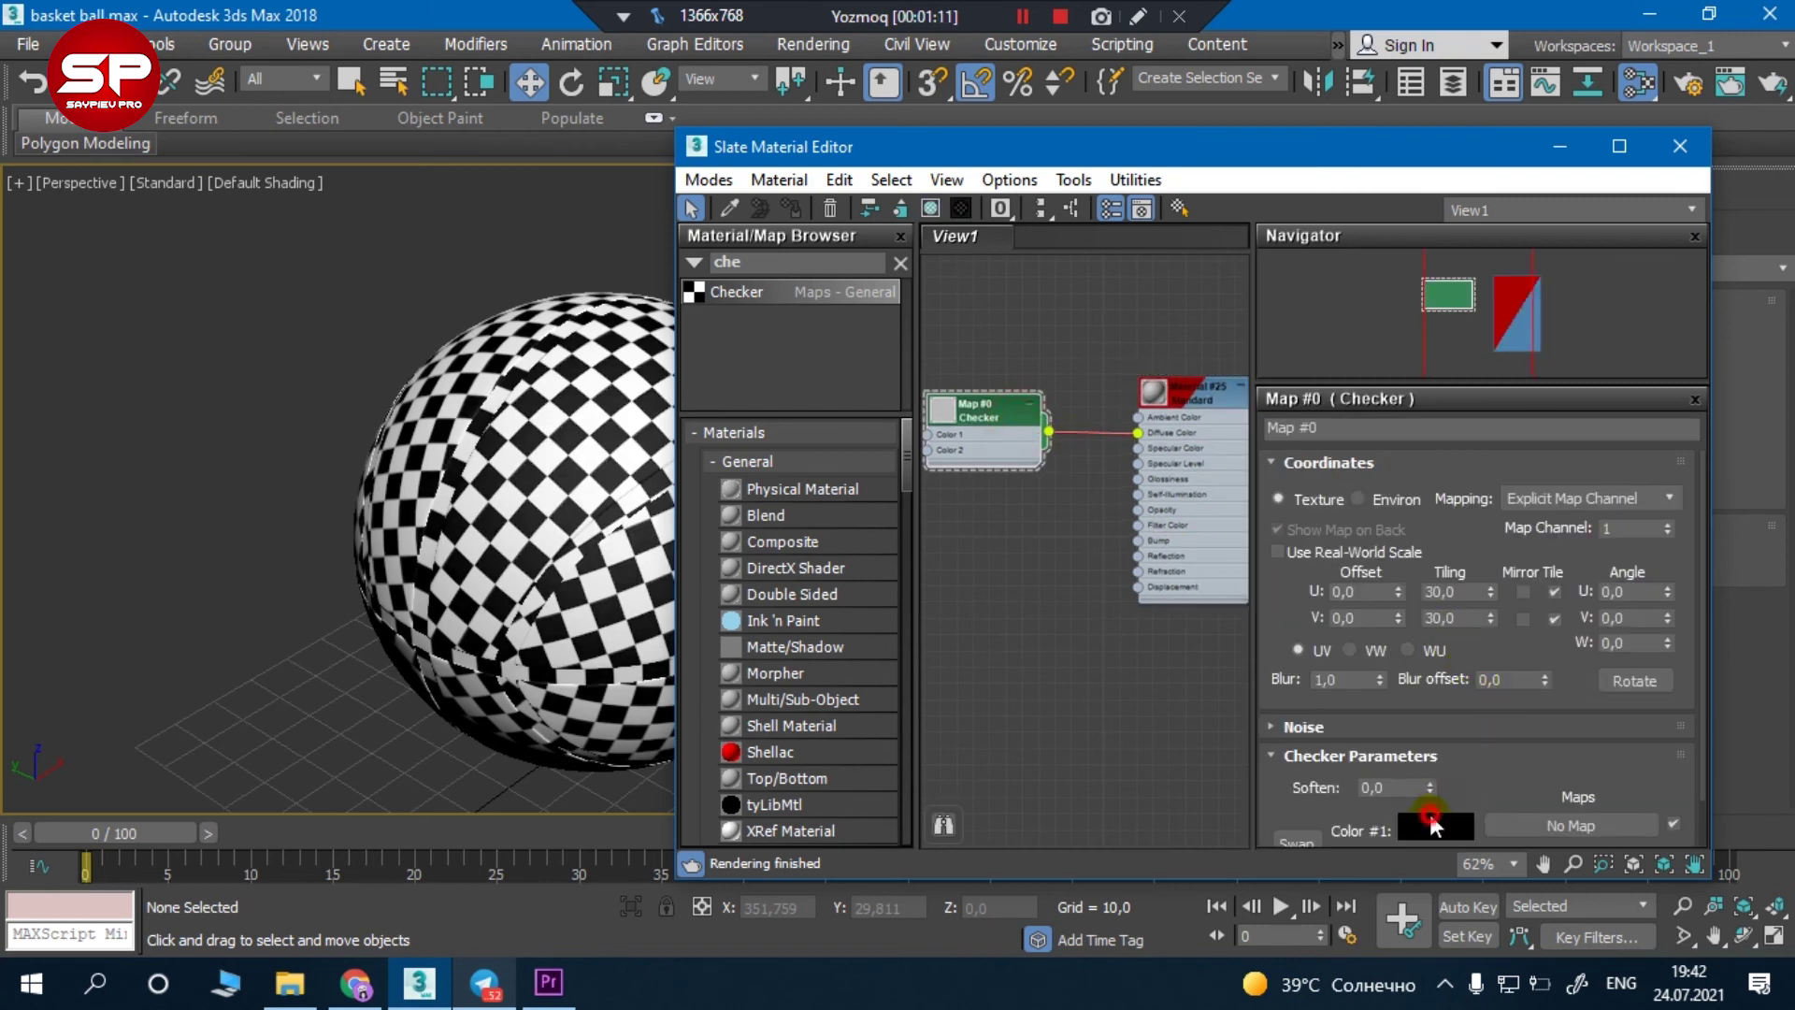
Set Checker Color #1 to a very dark green and close the Slate Material Editor
{"action": "left_click", "coordinate": [1428, 825]}
{"action": "mouse_move", "coordinate": [735, 187]}
{"action": "left_mouse_down"}
{"action": "mouse_move", "coordinate": [734, 342]}
{"action": "mouse_move", "coordinate": [605, 292]}
{"action": "left_mouse_up"}
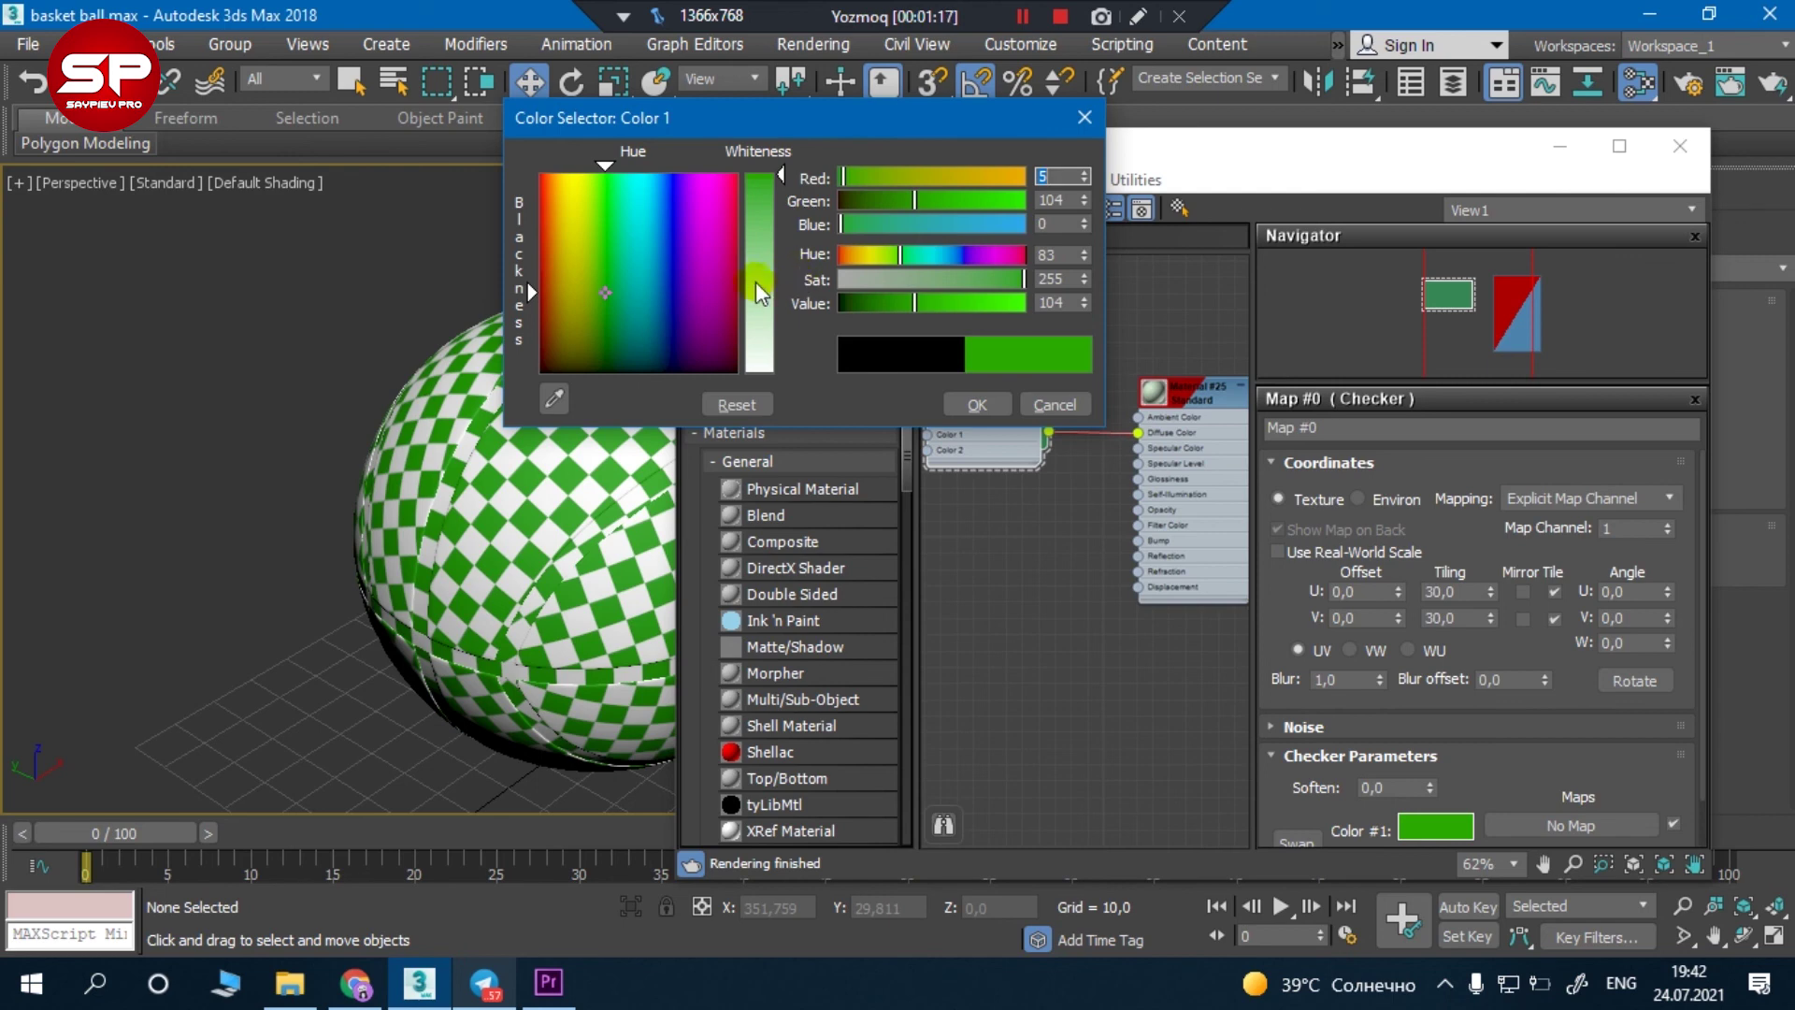
{"action": "left_click", "coordinate": [860, 200]}
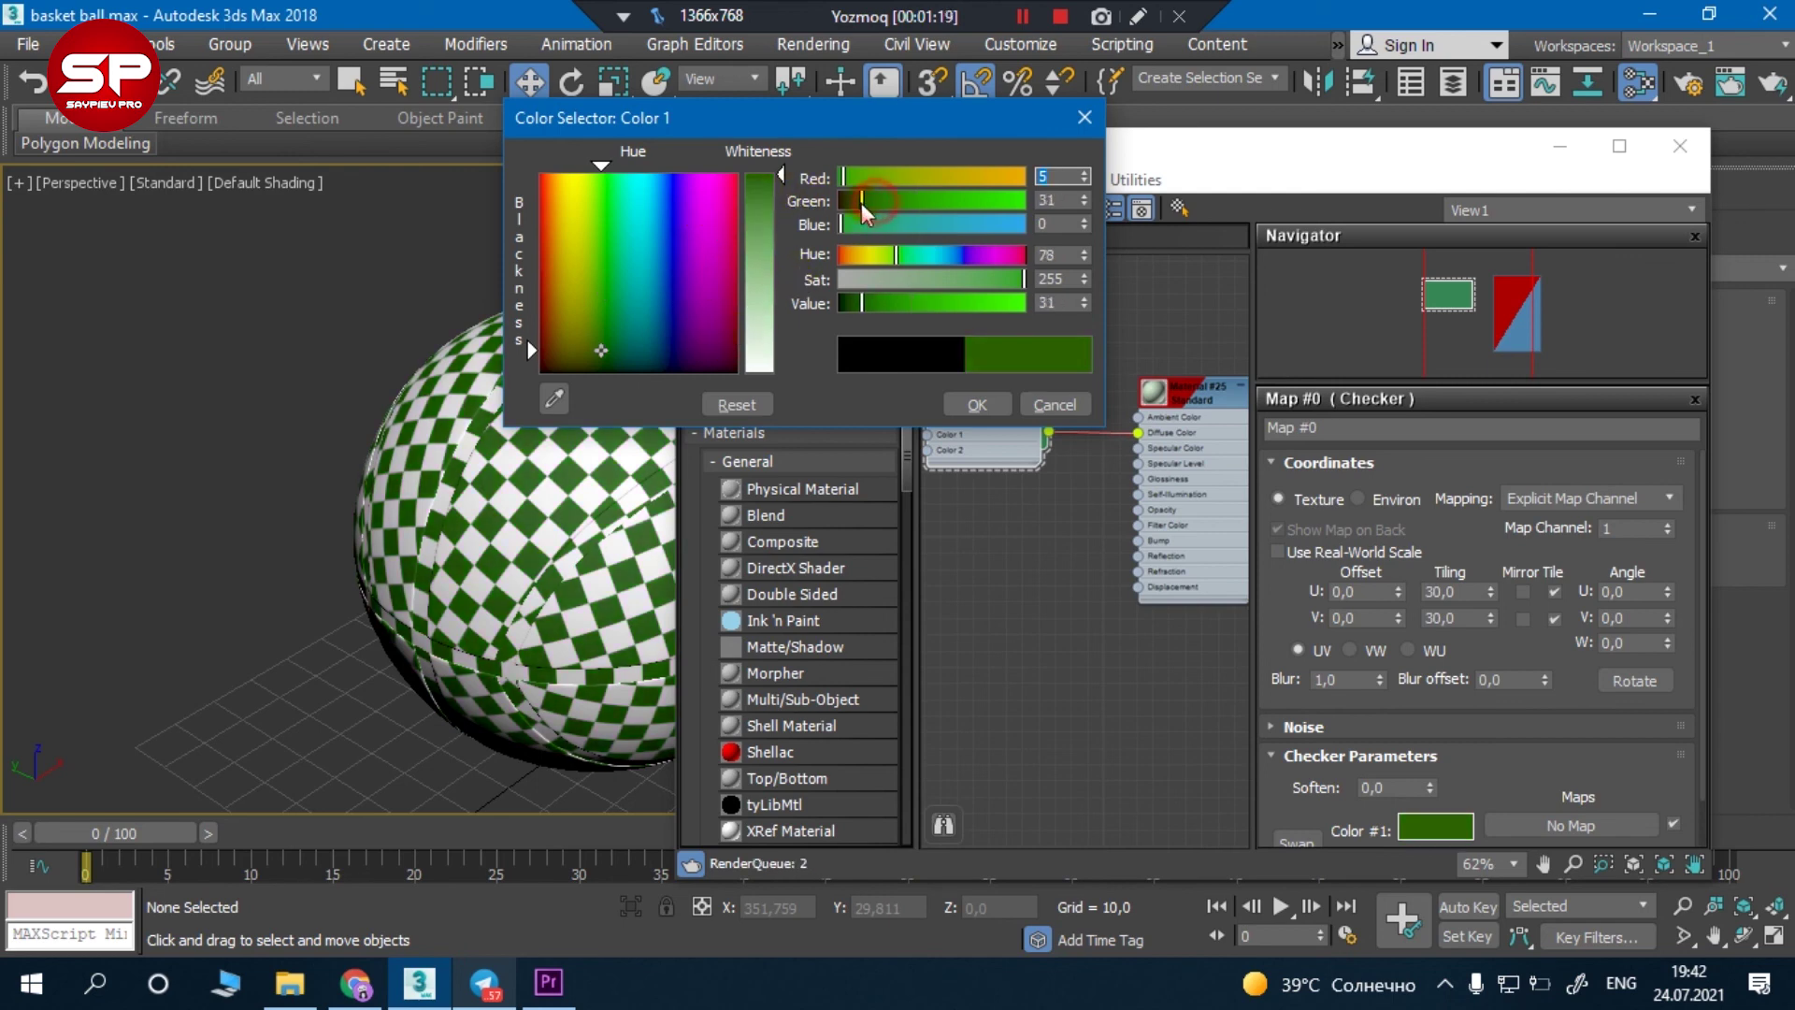
{"action": "mouse_move", "coordinate": [688, 267]}
{"action": "left_mouse_down"}
{"action": "mouse_move", "coordinate": [599, 244]}
{"action": "mouse_move", "coordinate": [611, 335]}
{"action": "left_mouse_up"}
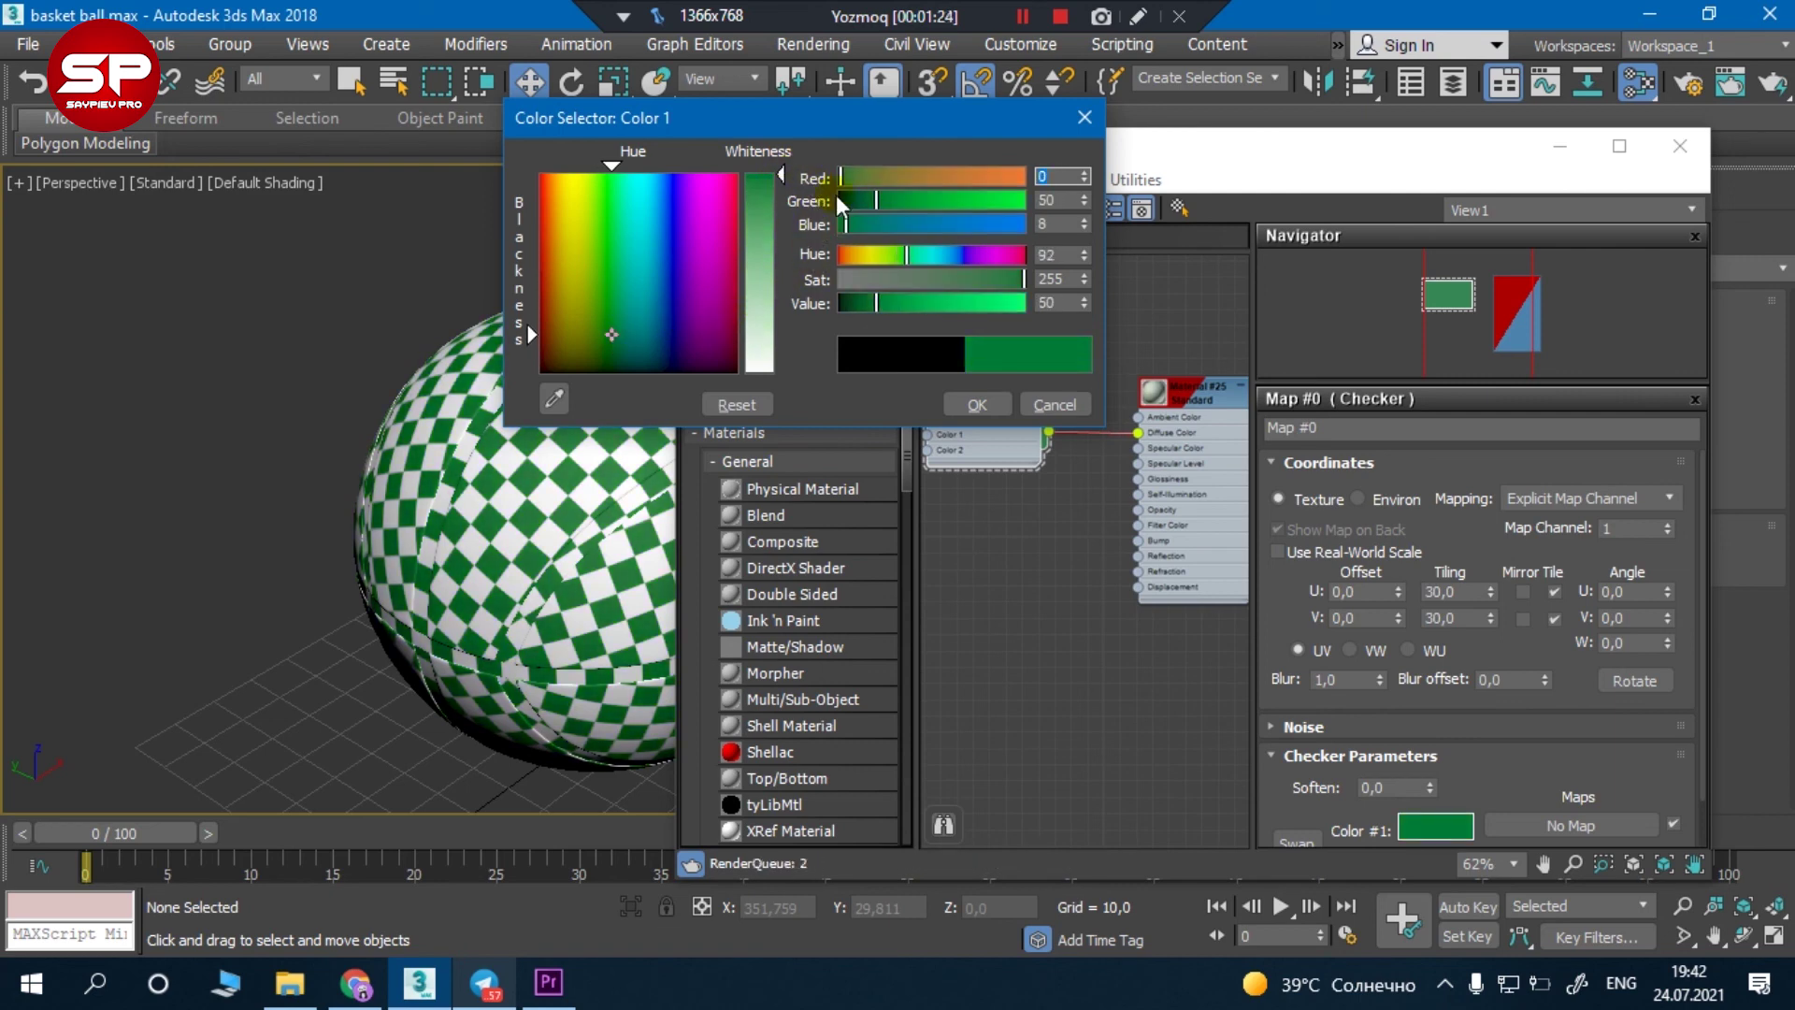
{"action": "left_click_drag", "start_coordinate": [856, 202], "coordinate": [846, 203]}
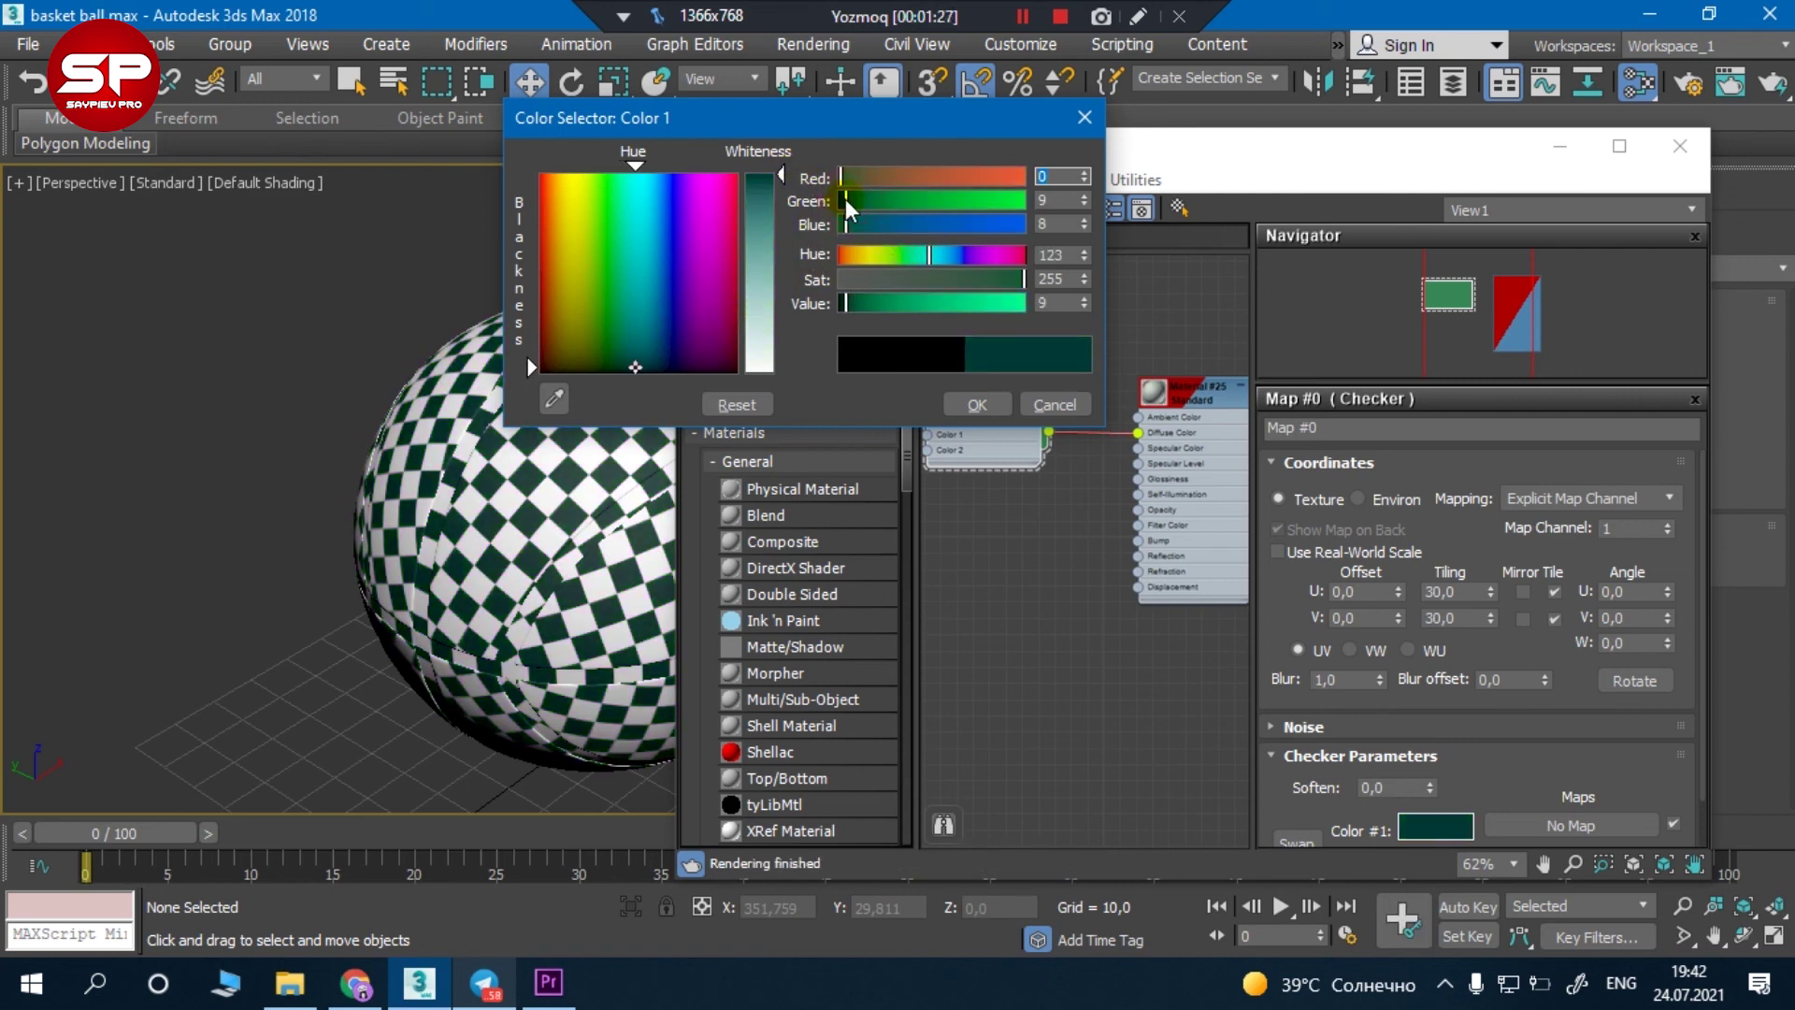
{"action": "left_click", "coordinate": [977, 404]}
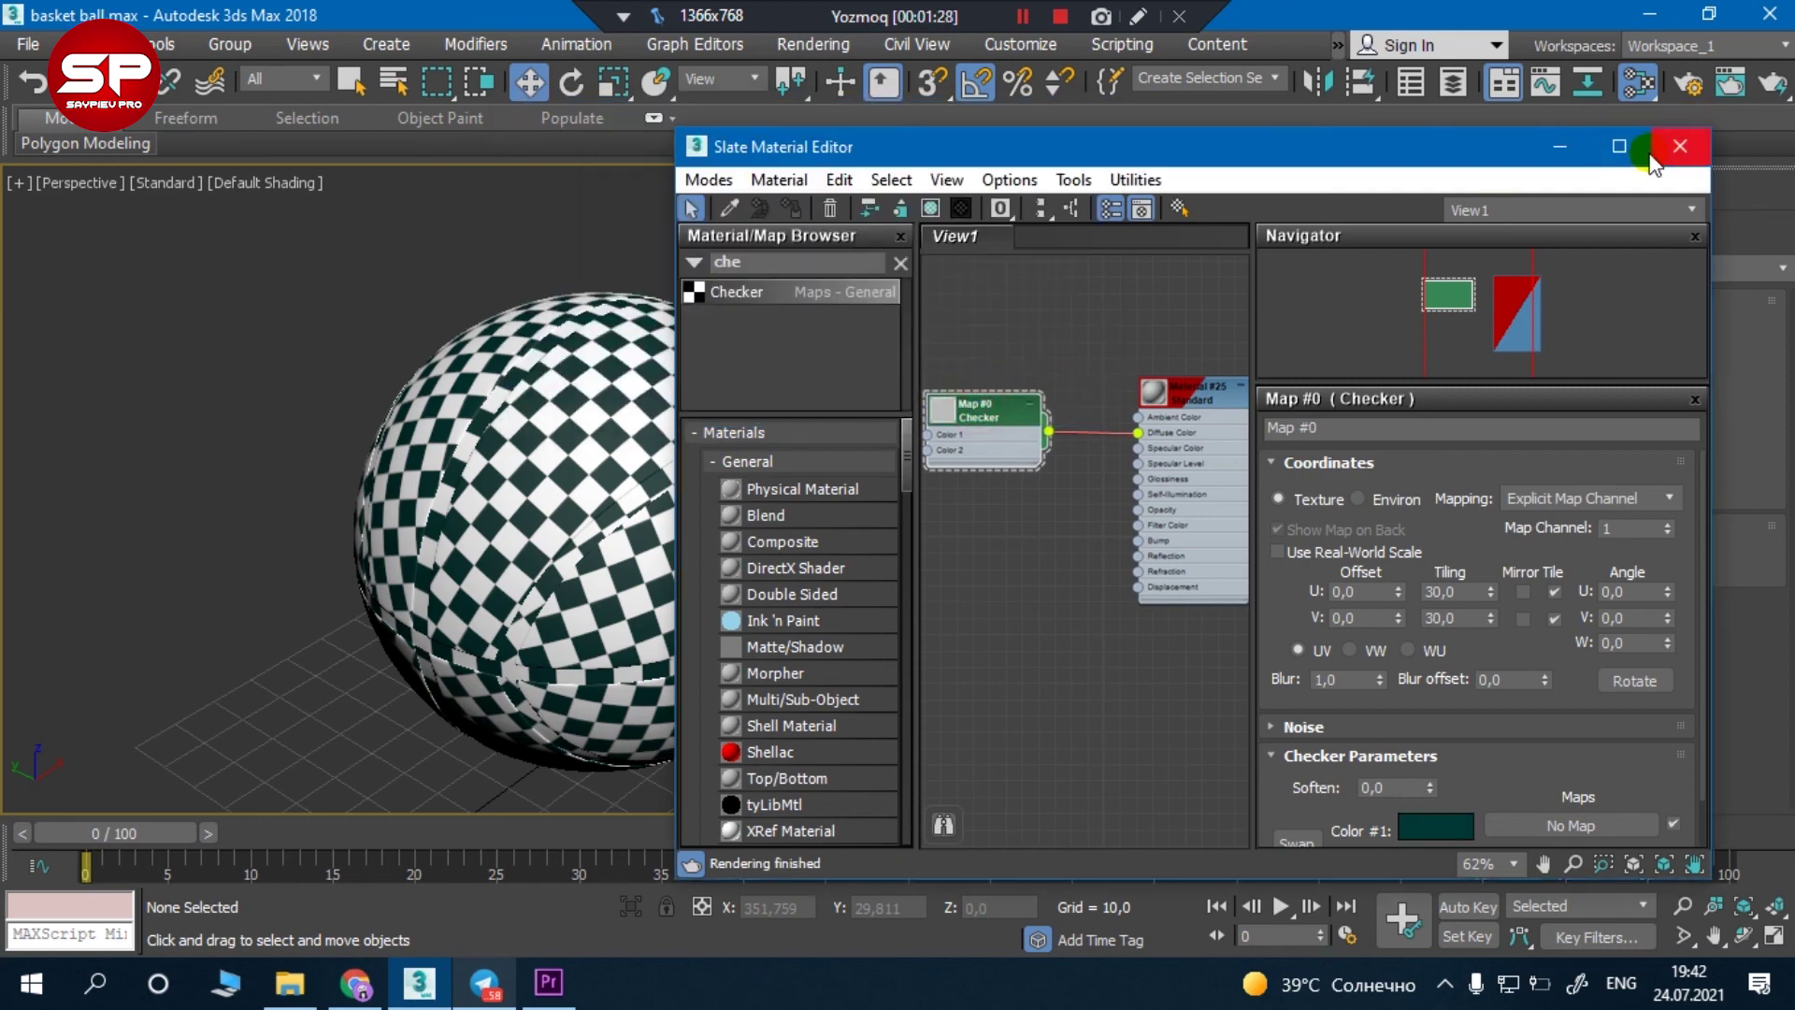
{"action": "left_click", "coordinate": [1559, 147]}
Select Sphere002 and orbit around it to inspect its dark-green-and-white checker pattern
{"action": "left_click", "coordinate": [497, 549]}
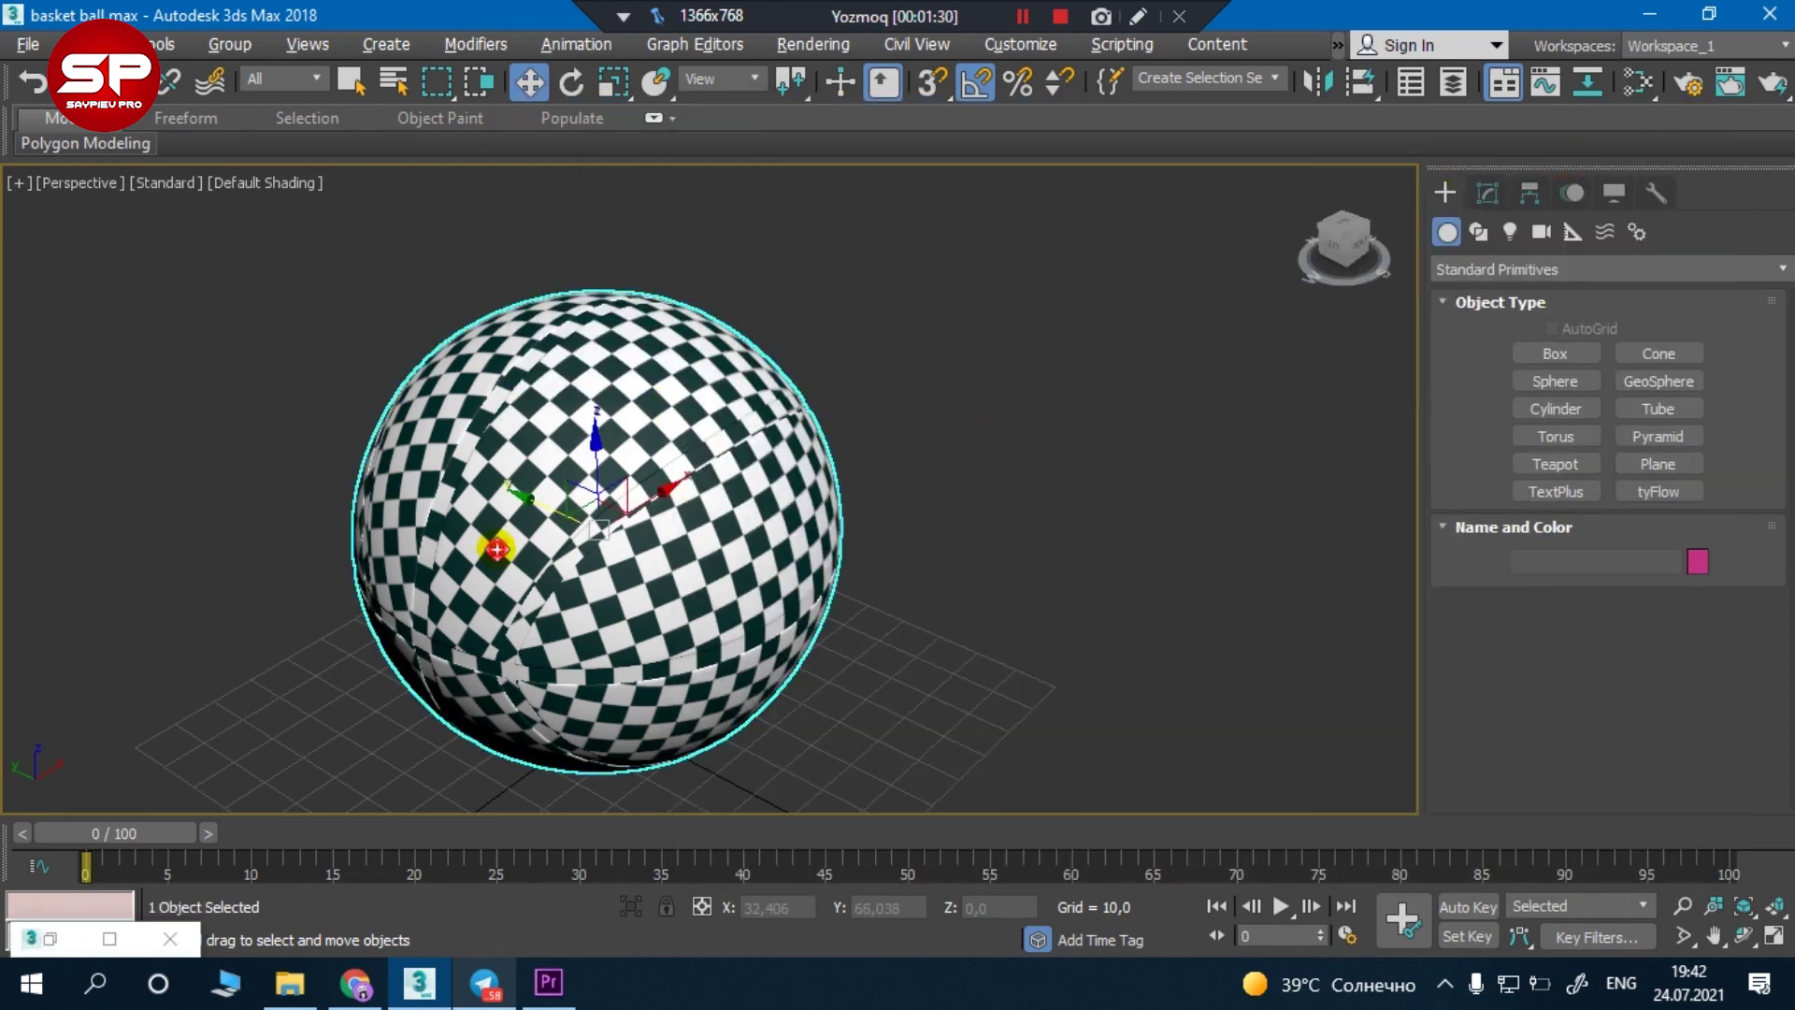
{"action": "mouse_move", "coordinate": [756, 499]}
{"action": "middle_mouse_down", "text": "alt"}
{"action": "mouse_move", "coordinate": [1136, 372]}
{"action": "mouse_move", "coordinate": [1054, 361]}
{"action": "mouse_move", "coordinate": [829, 413]}
{"action": "middle_mouse_up", "text": "alt"}
{"action": "mouse_move", "coordinate": [778, 472]}
{"action": "middle_mouse_down", "text": "alt"}
{"action": "mouse_move", "coordinate": [1050, 400]}
{"action": "mouse_move", "coordinate": [1308, 412]}
{"action": "mouse_move", "coordinate": [1215, 467]}
{"action": "middle_mouse_up", "text": "alt"}
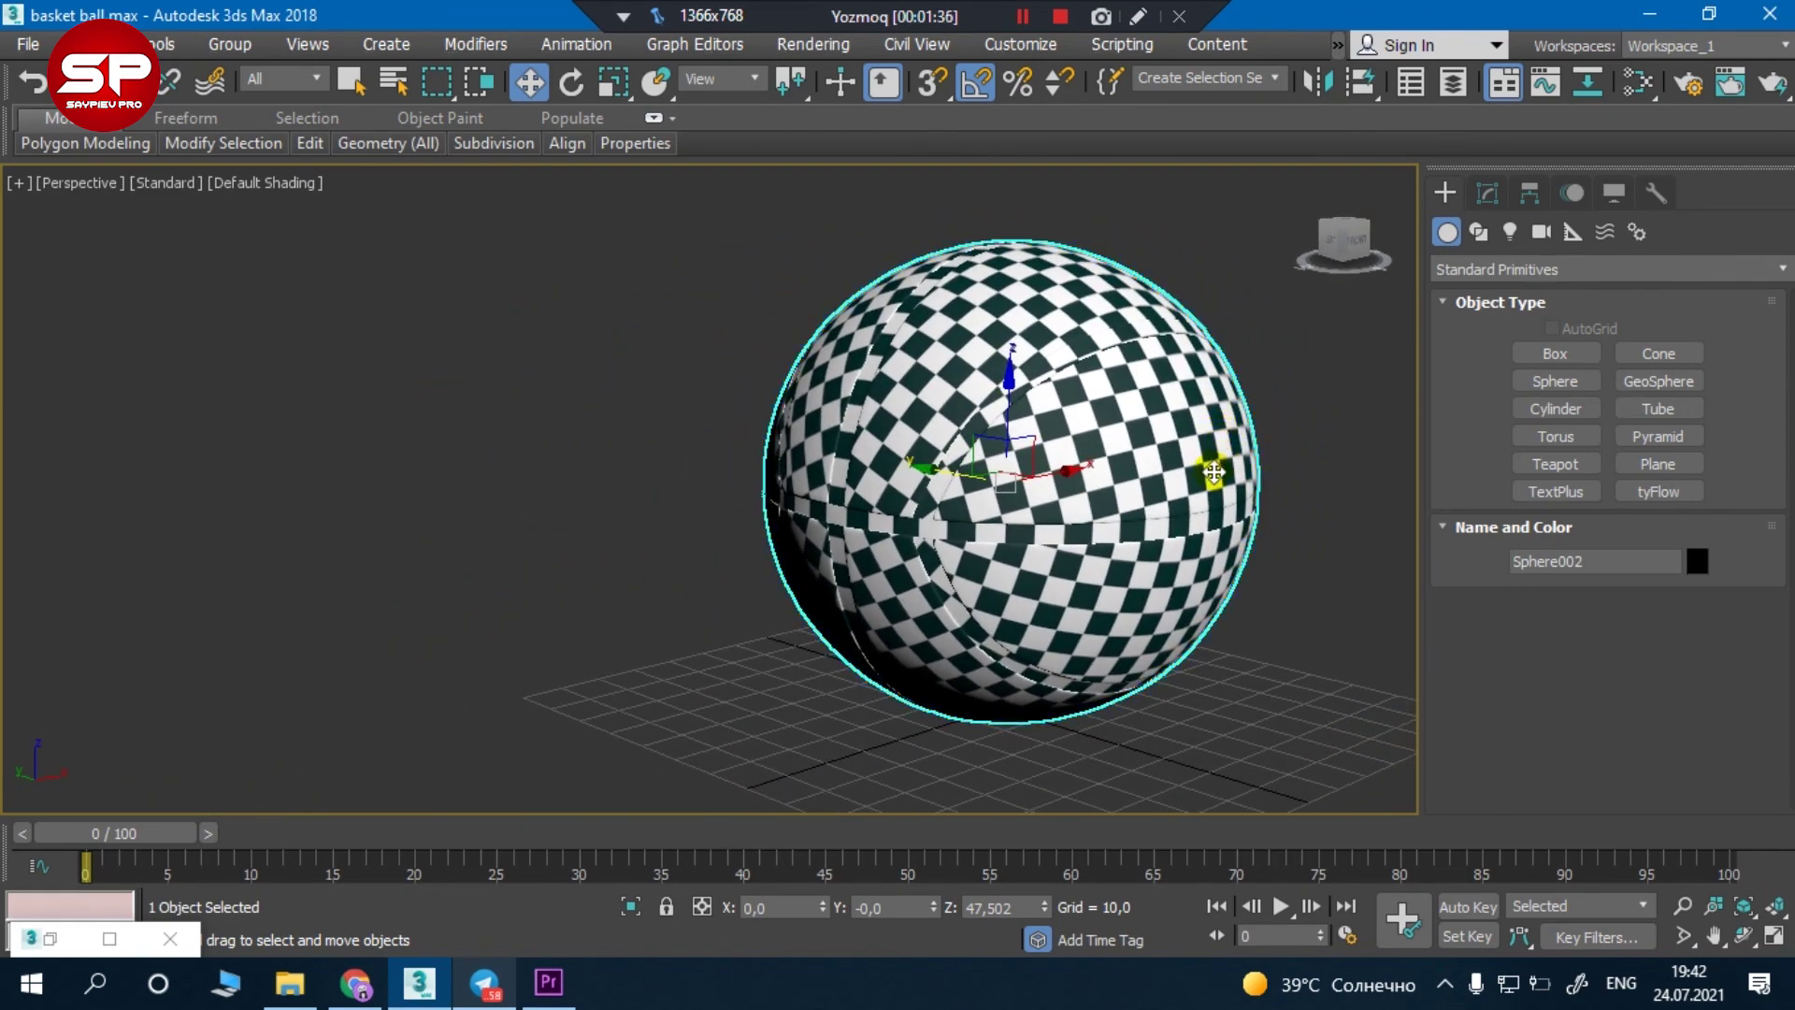
{"action": "mouse_move", "coordinate": [1055, 473]}
{"action": "middle_mouse_down", "text": "alt"}
{"action": "mouse_move", "coordinate": [816, 436]}
{"action": "mouse_move", "coordinate": [1054, 485]}
{"action": "mouse_move", "coordinate": [1134, 524]}
{"action": "middle_mouse_up", "text": "alt"}
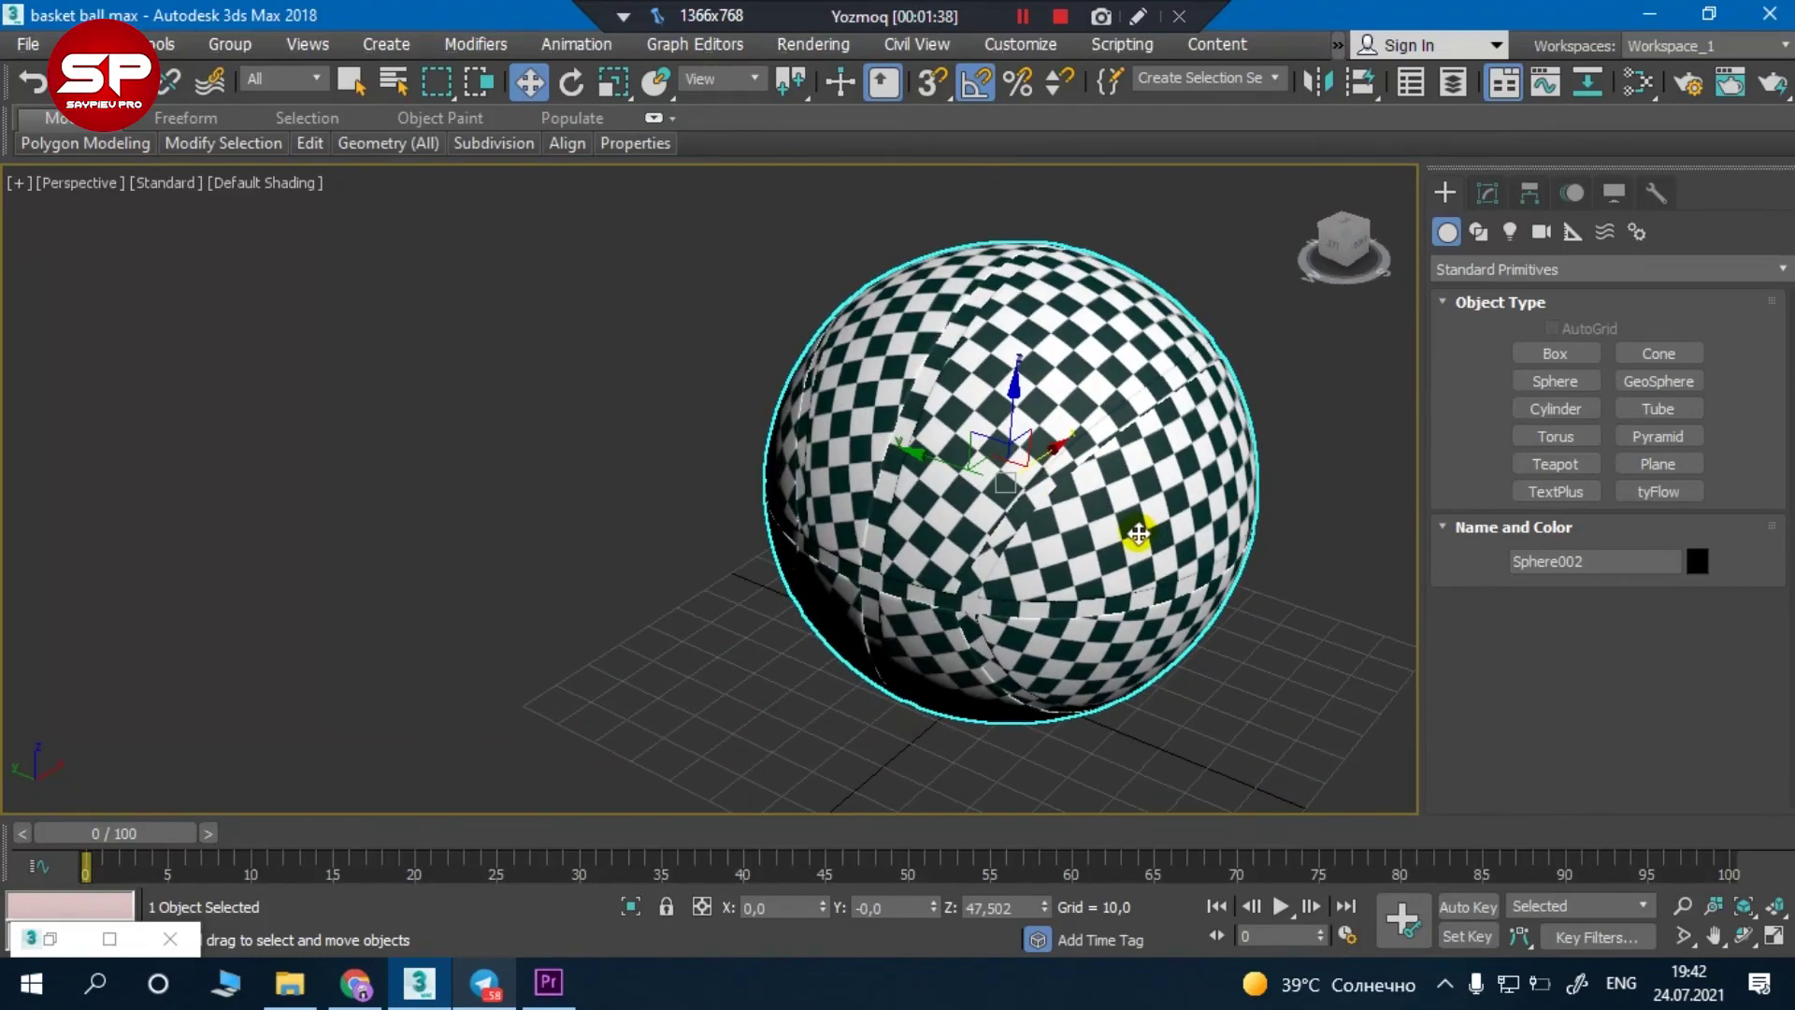
{"action": "scroll", "coordinate": [1074, 629], "scroll_direction": "up", "scroll_amount": 2}
{"action": "mouse_move", "coordinate": [1074, 629]}
{"action": "middle_mouse_down", "text": "alt"}
{"action": "mouse_move", "coordinate": [1132, 475]}
{"action": "mouse_move", "coordinate": [1126, 533]}
{"action": "mouse_move", "coordinate": [1062, 568]}
{"action": "middle_mouse_up", "text": "alt"}
{"action": "scroll", "coordinate": [1057, 571], "scroll_direction": "down", "scroll_amount": 3}
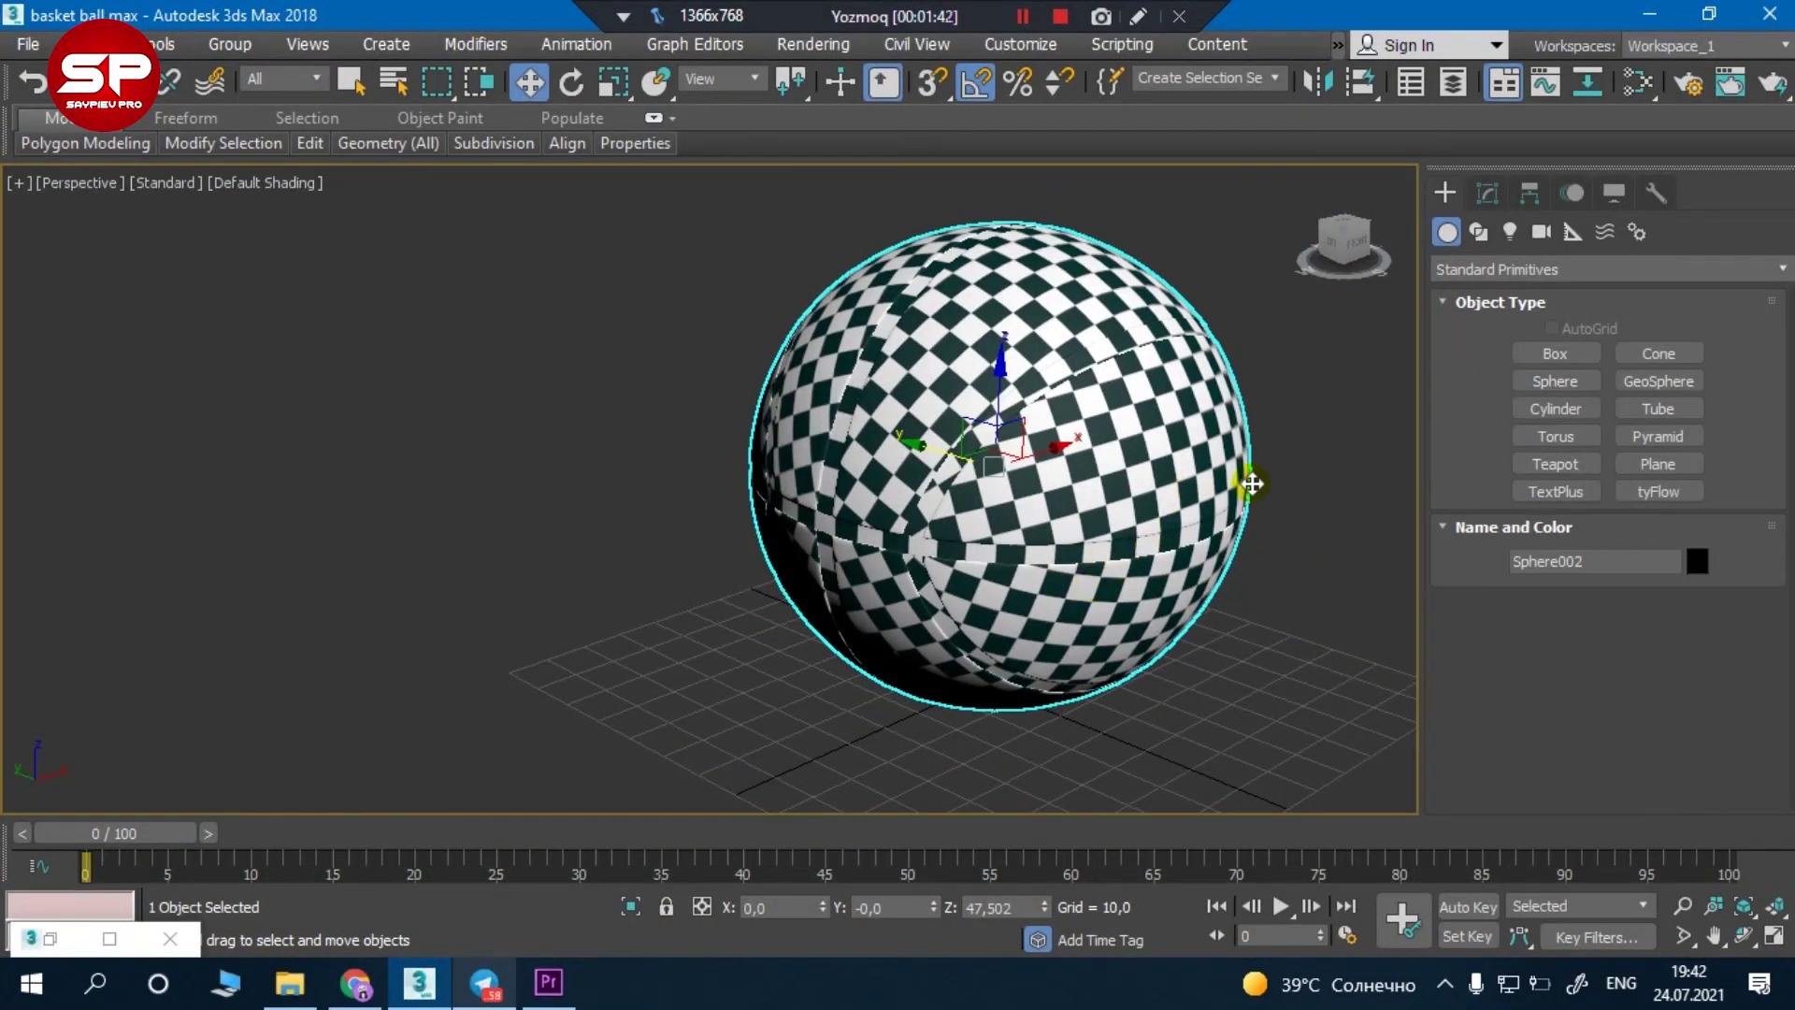